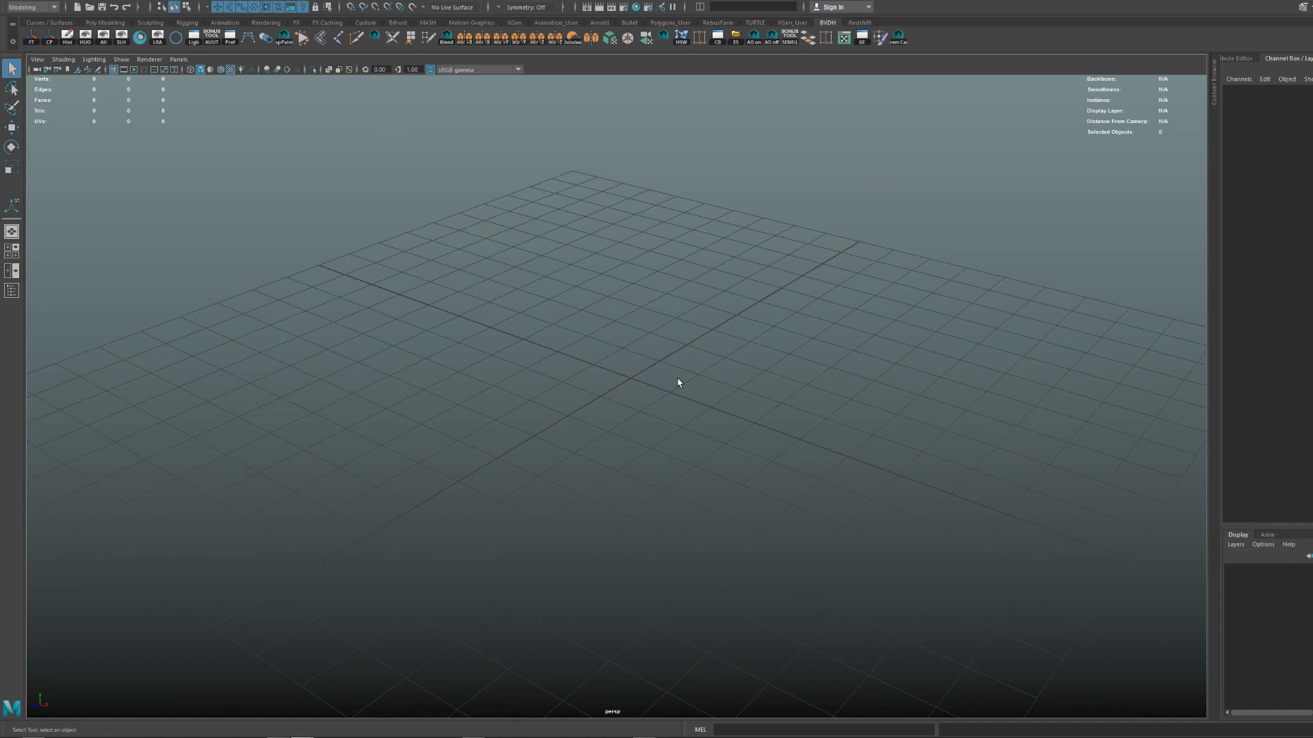
# Create a polygon cube at the centre of the grid.
pyautogui.rightClick(663, 347)
pyautogui.keyDown('shift'); pyautogui.rightClick(662, 347); pyautogui.keyUp('shift')
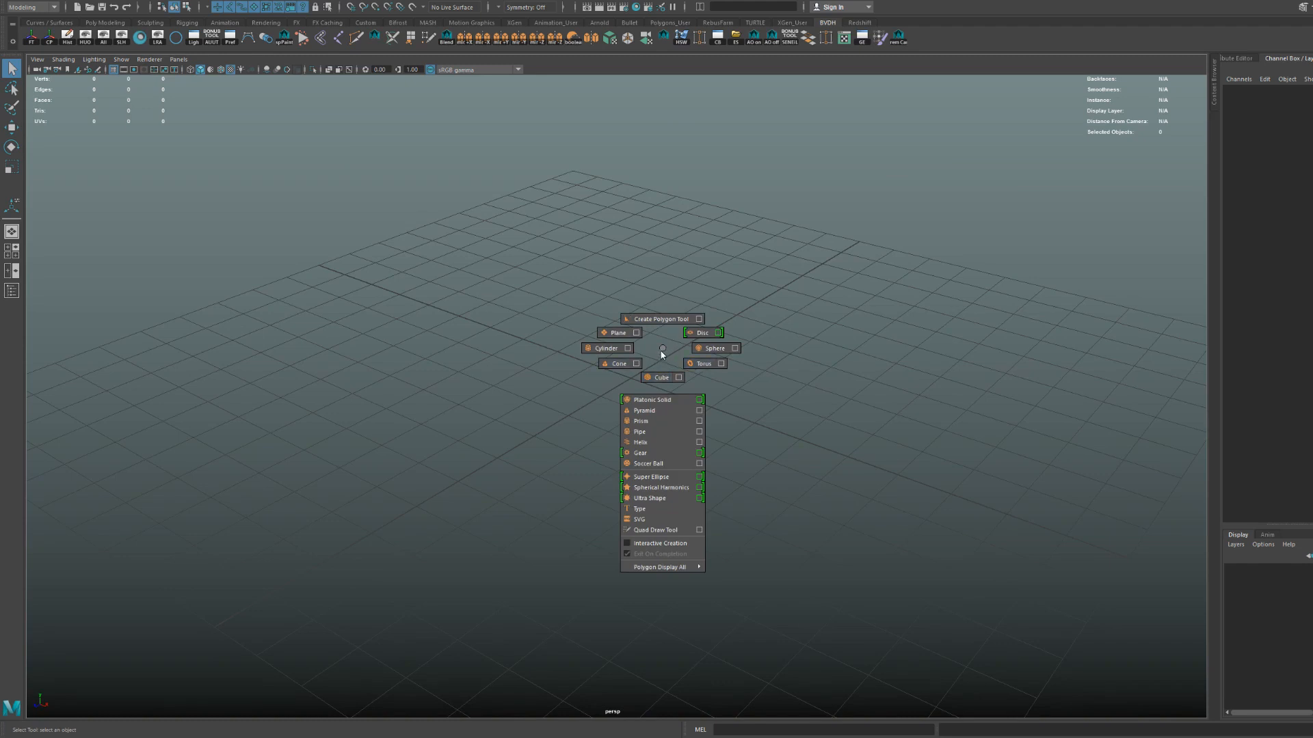
pyautogui.scroll(2, 671, 374)
pyautogui.keyDown('alt'); pyautogui.moveTo(680, 399); pyautogui.dragTo(688, 396); pyautogui.keyUp('alt')
pyautogui.scroll(-4, 688, 396)
pyautogui.keyDown('alt'); pyautogui.moveTo(689, 396); pyautogui.dragTo(635, 413, button='middle'); pyautogui.keyUp('alt')
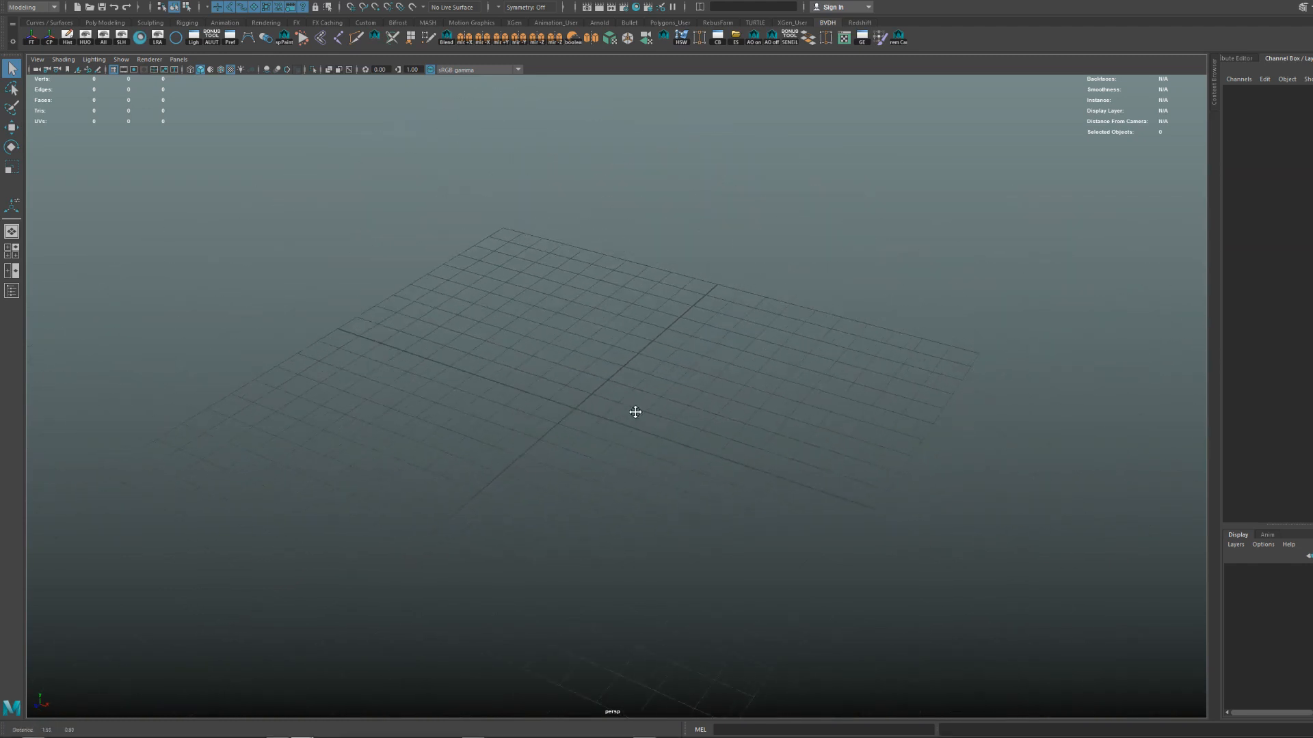
pyautogui.scroll(2, 631, 387)
pyautogui.keyDown('shift'); pyautogui.moveTo(618, 374); pyautogui.dragTo(618, 401, button='right'); pyautogui.keyUp('shift')
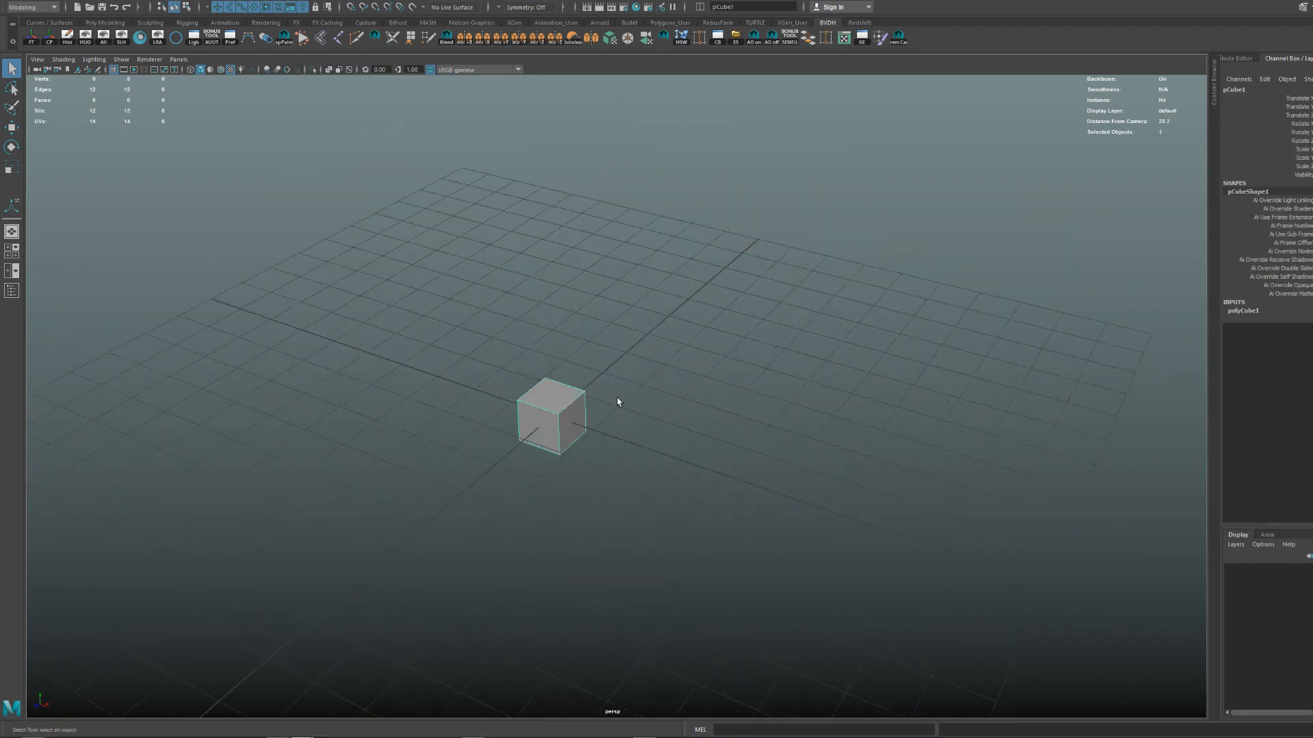
# Scale the cube up uniformly and raise it vertically towards the grid surface.
pyautogui.press('r')
pyautogui.moveTo(545, 417); pyautogui.dragTo(649, 405)
pyautogui.press('w')
pyautogui.keyDown('alt'); pyautogui.moveTo(649, 405); pyautogui.dragTo(725, 403, button='middle'); pyautogui.keyUp('alt')
pyautogui.scroll(-1, 724, 402)
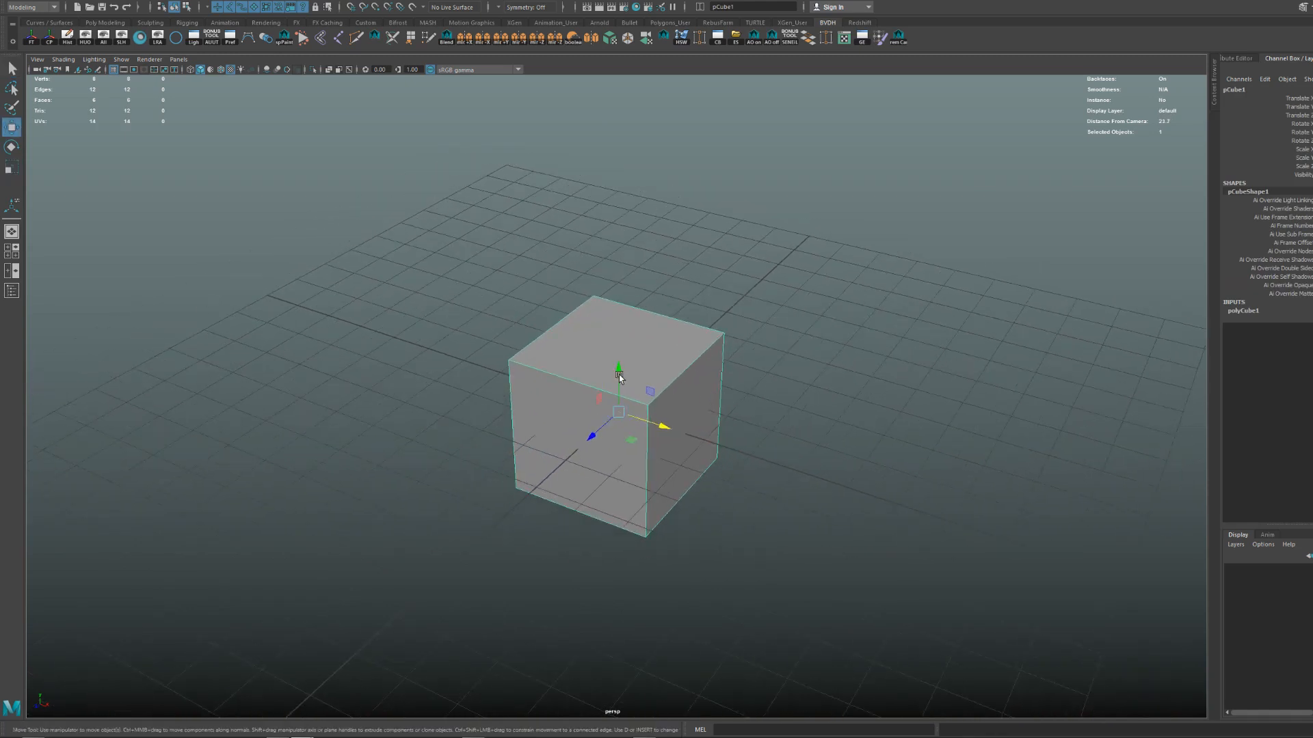
pyautogui.moveTo(618, 375); pyautogui.dragTo(613, 332)
pyautogui.scroll(3, 688, 419)
pyautogui.keyDown('alt'); pyautogui.moveTo(688, 418); pyautogui.dragTo(677, 421); pyautogui.keyUp('alt')
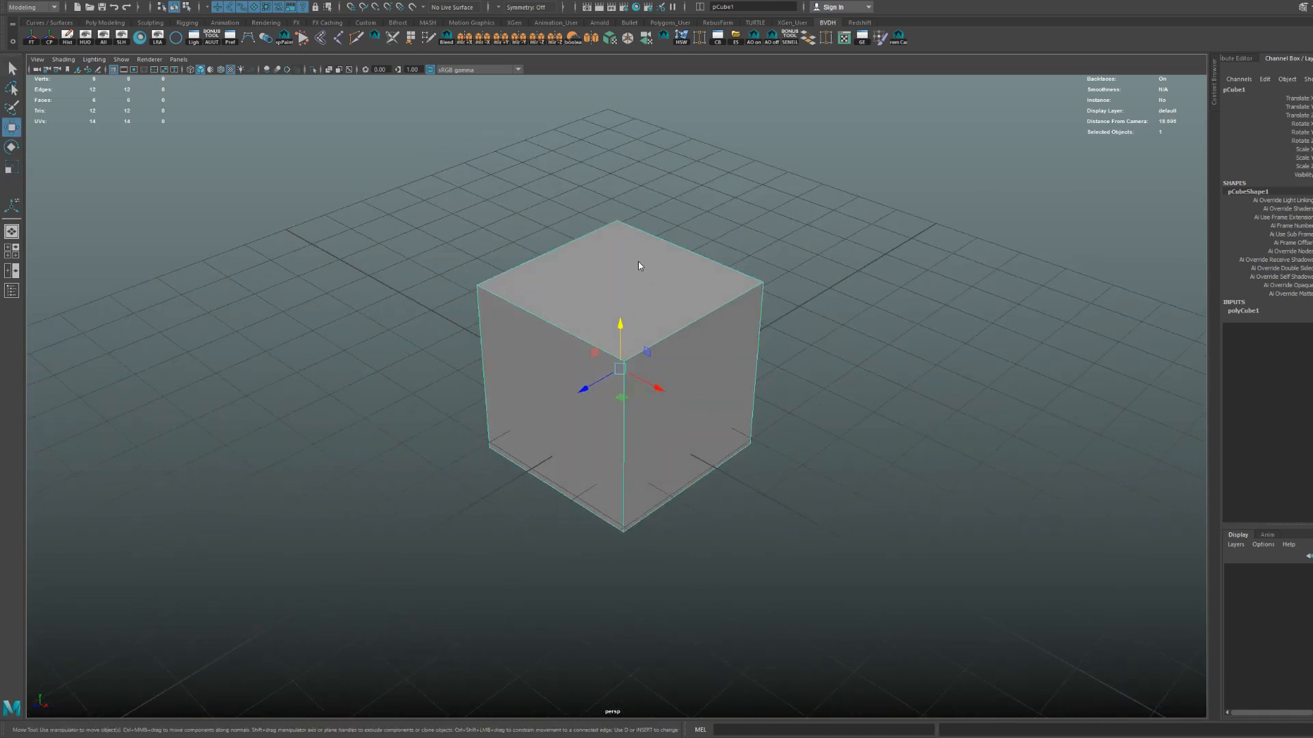
# In vertex mode, try moving one of the cube's top corner vertices, then undo the move.
pyautogui.moveTo(637, 261); pyautogui.dragTo(566, 259, button='right')
pyautogui.keyDown('alt'); pyautogui.moveTo(566, 259); pyautogui.dragTo(504, 285); pyautogui.keyUp('alt')
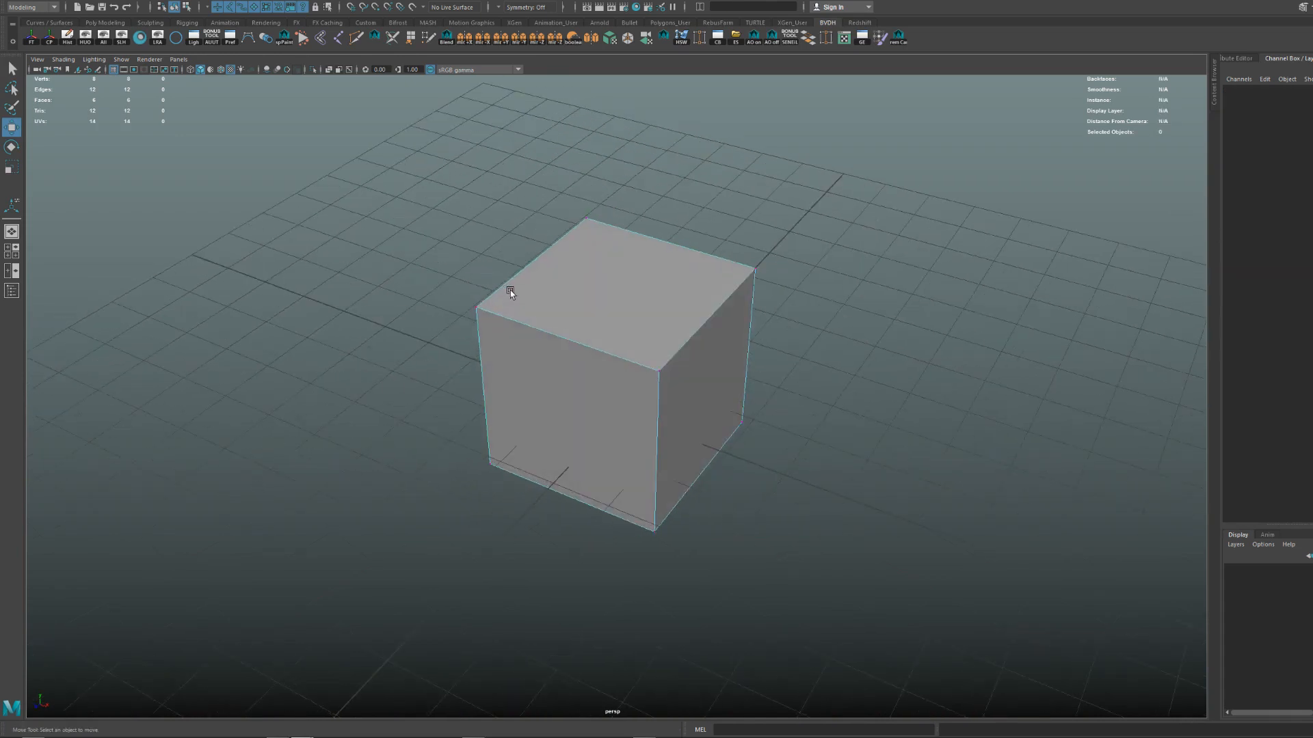
pyautogui.click(505, 286)
pyautogui.scroll(3, 478, 321)
pyautogui.moveTo(482, 385); pyautogui.dragTo(473, 387)
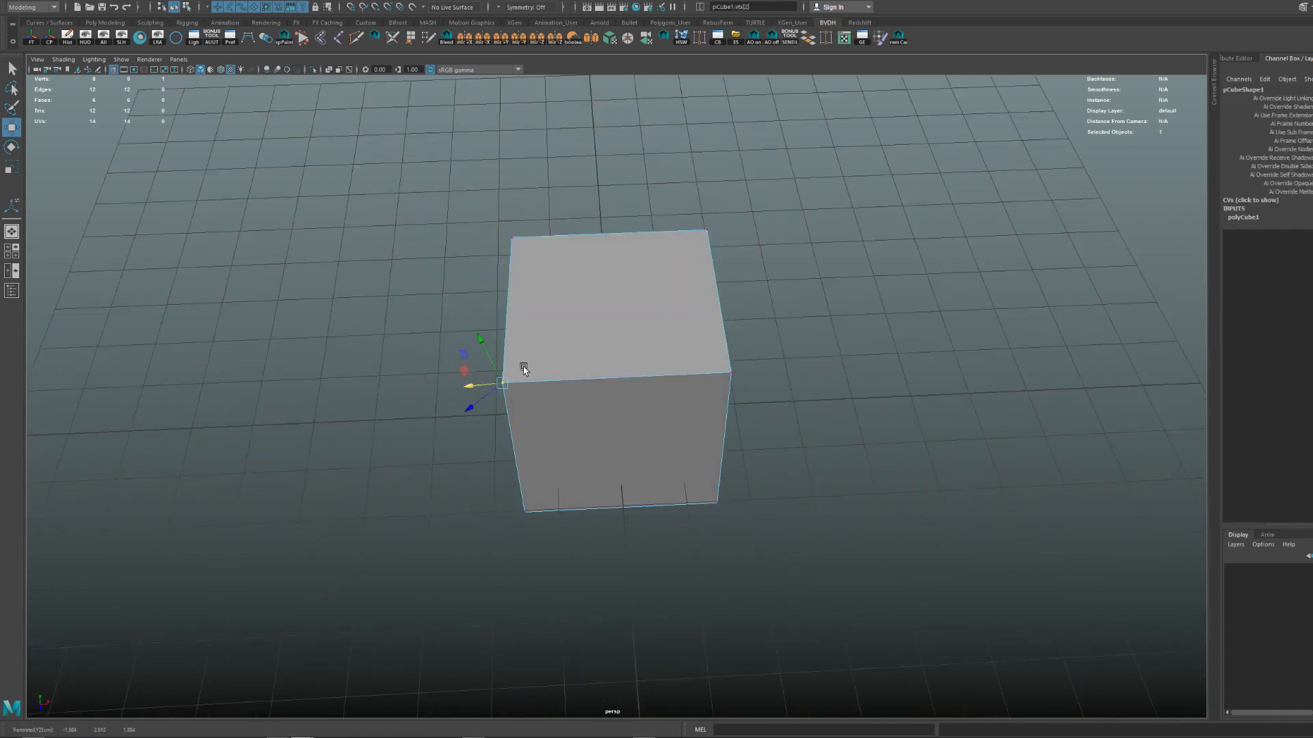
pyautogui.press('w')
pyautogui.moveTo(588, 331); pyautogui.dragTo(546, 314)
pyautogui.keyDown('alt'); pyautogui.moveTo(545, 312); pyautogui.dragTo(570, 294, button='middle'); pyautogui.keyUp('alt')
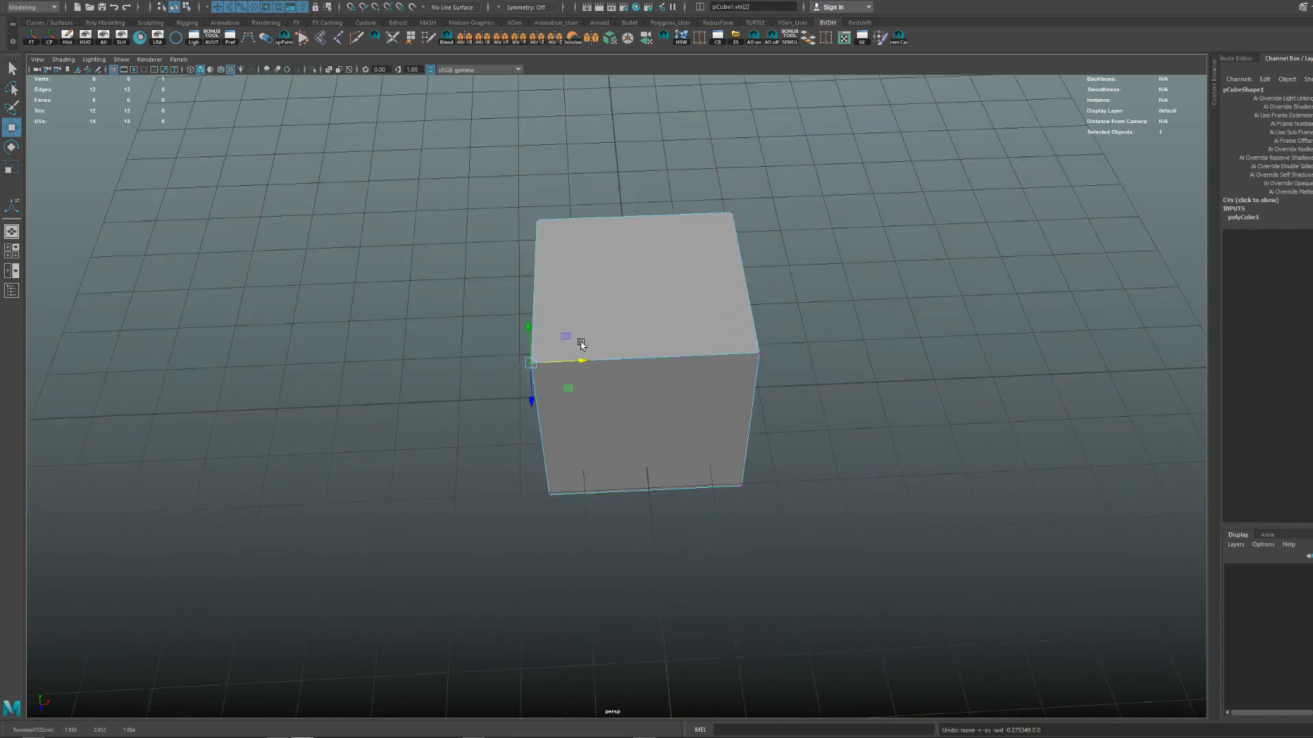
# Switch the cube to edge mode and select the back edge of its top face.
pyautogui.keyDown('alt'); pyautogui.moveTo(574, 345); pyautogui.dragTo(623, 256); pyautogui.keyUp('alt')
pyautogui.moveTo(623, 256); pyautogui.dragTo(625, 198, button='right')
pyautogui.click(630, 220)
pyautogui.keyDown('alt'); pyautogui.moveTo(630, 219); pyautogui.dragTo(610, 278); pyautogui.keyUp('alt')
pyautogui.press('q')
pyautogui.moveTo(605, 255); pyautogui.dragTo(605, 255, button='right')
pyautogui.moveTo(602, 197); pyautogui.dragTo(648, 77, button='right')
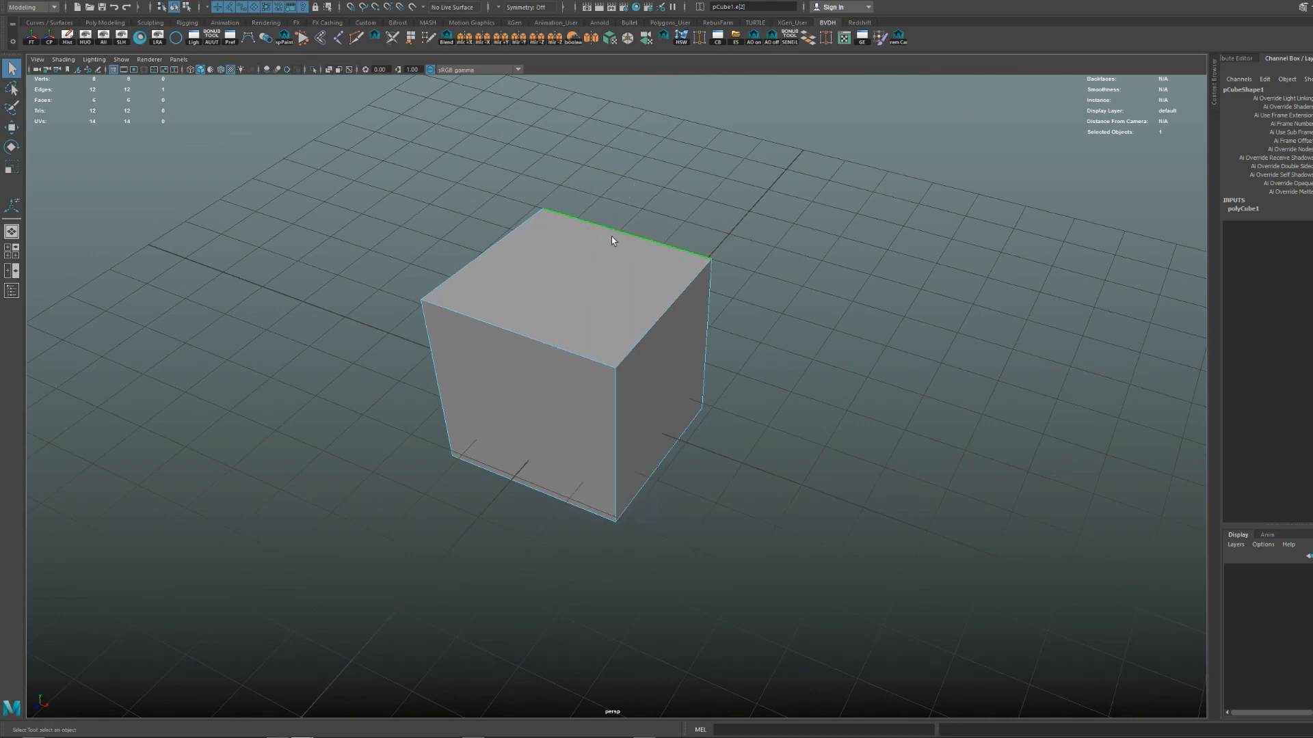
pyautogui.moveTo(616, 253); pyautogui.dragTo(617, 225, button='right')
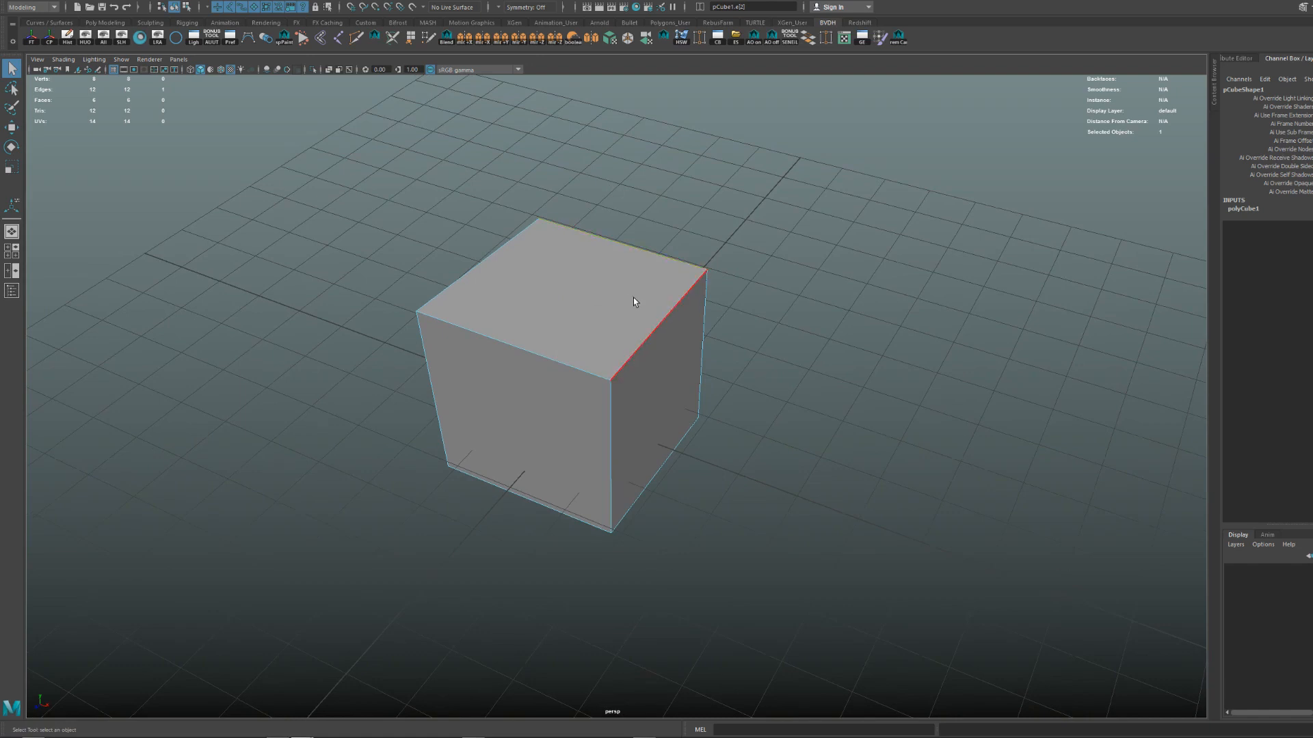
pyautogui.keyDown('alt'); pyautogui.moveTo(648, 270); pyautogui.dragTo(655, 297); pyautogui.keyUp('alt')
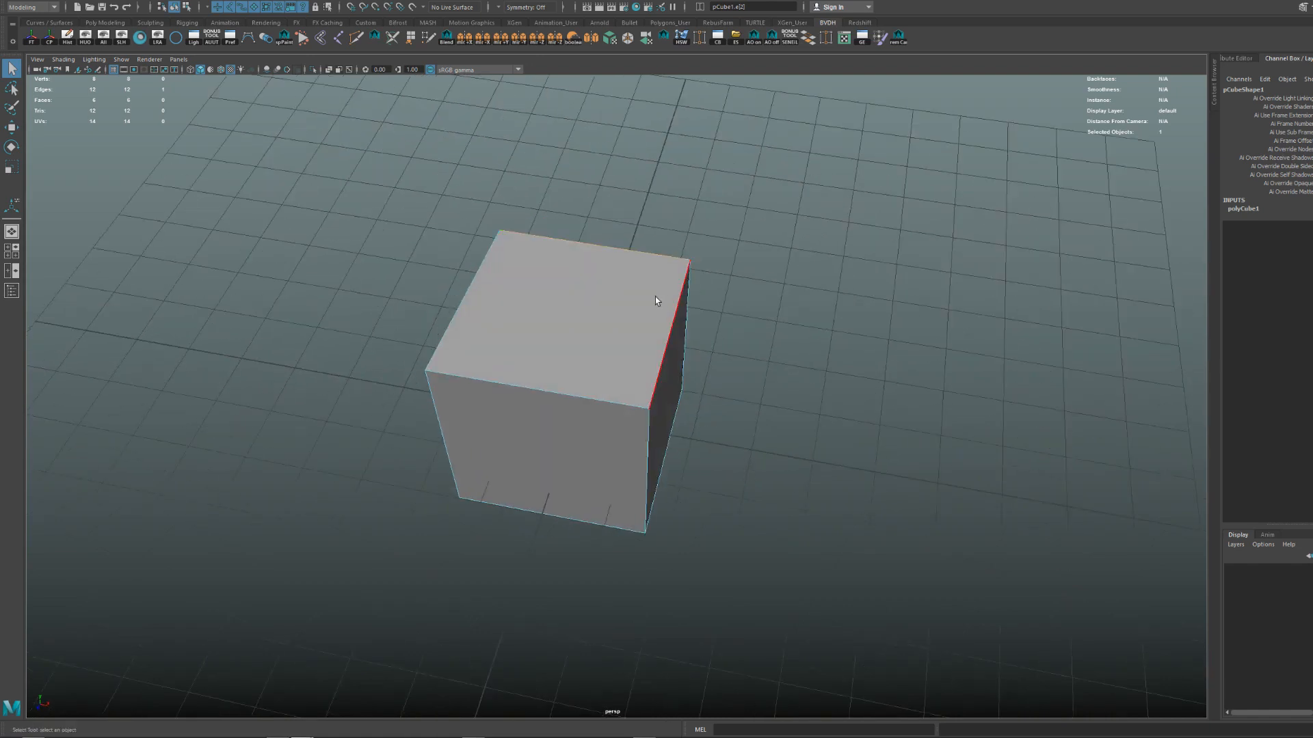
pyautogui.moveTo(655, 296)
pyautogui.keyDown('alt'); pyautogui.mouseDown(button='middle')
pyautogui.moveTo(652, 309)
pyautogui.moveTo(661, 286)
pyautogui.mouseUp(button='middle'); pyautogui.keyUp('alt')
# Select a top corner vertex in vertex mode, then select all the cube's faces in face mode.
pyautogui.moveTo(676, 294); pyautogui.dragTo(481, 305, button='right')
pyautogui.moveTo(417, 402); pyautogui.dragTo(441, 376)
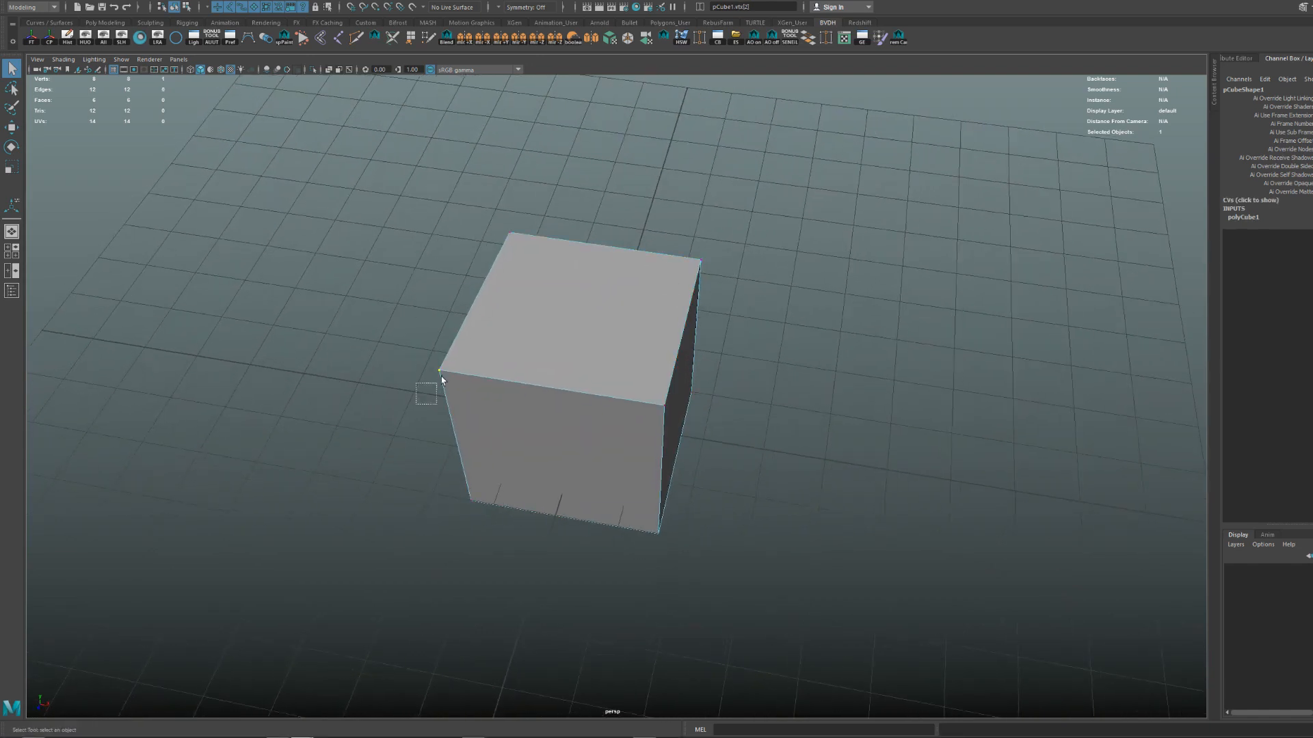
pyautogui.moveTo(595, 420); pyautogui.dragTo(597, 432, button='right')
pyautogui.moveTo(596, 434); pyautogui.dragTo(725, 367)
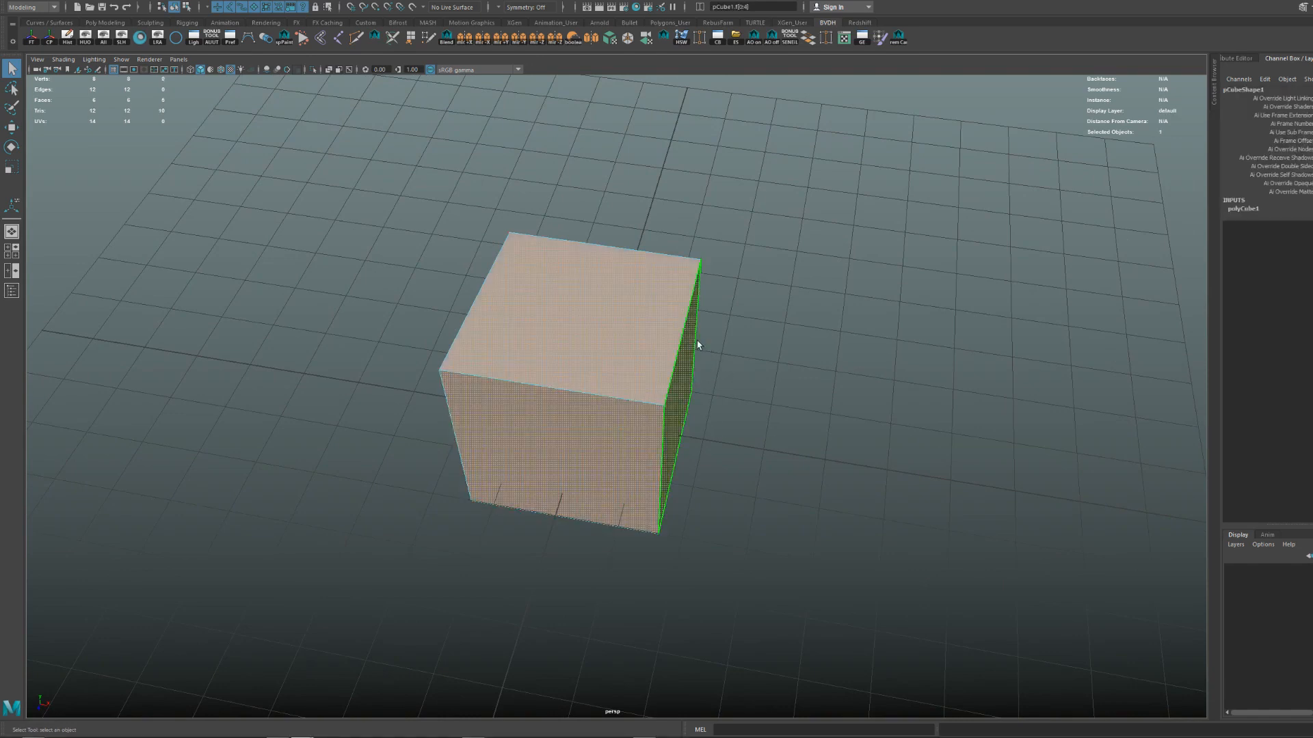
# Select the cube's top face, try moving it with the Move tool, and undo the move.
pyautogui.click(629, 298)
pyautogui.press('w')
pyautogui.keyDown('alt'); pyautogui.moveTo(629, 298); pyautogui.dragTo(581, 294); pyautogui.keyUp('alt')
pyautogui.hotkey('ctrl', 'z')
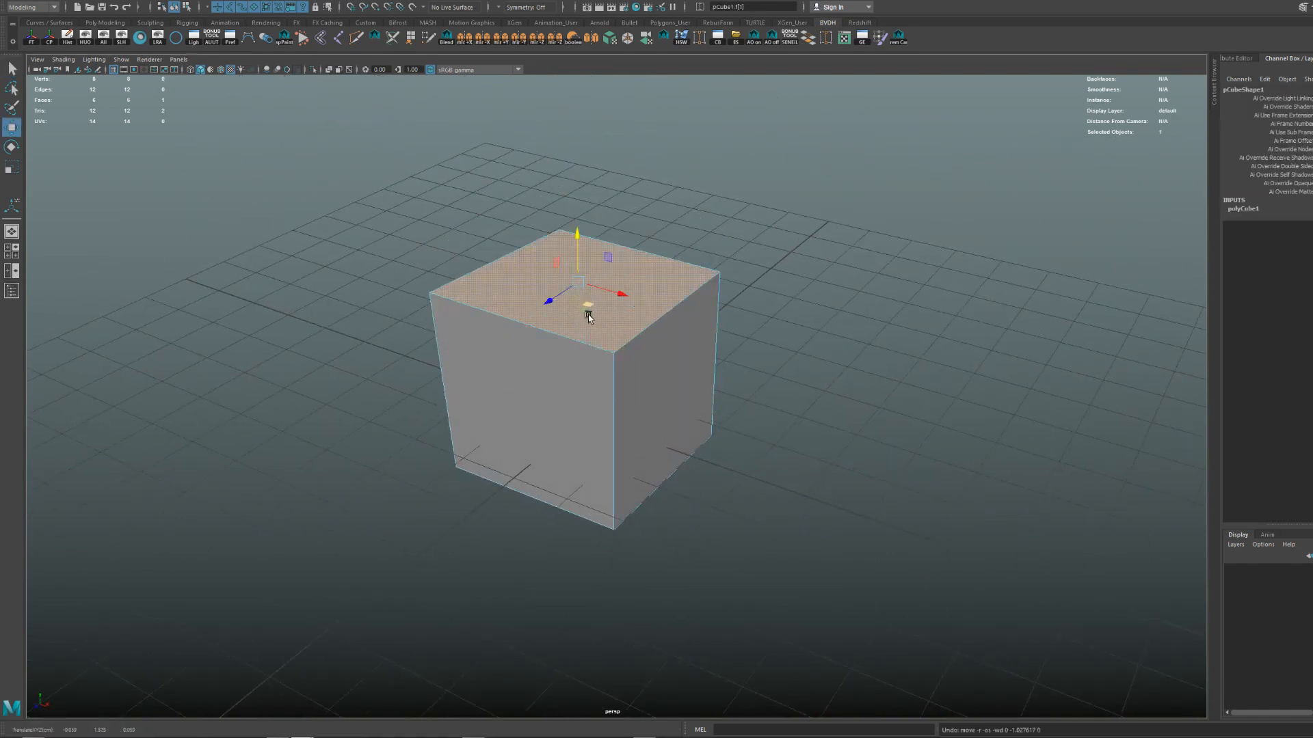
# Return the cube to object mode, then select its top face again in face mode.
pyautogui.press('q')
pyautogui.click(727, 214)
pyautogui.keyDown('alt'); pyautogui.moveTo(727, 213); pyautogui.dragTo(647, 282); pyautogui.keyUp('alt')
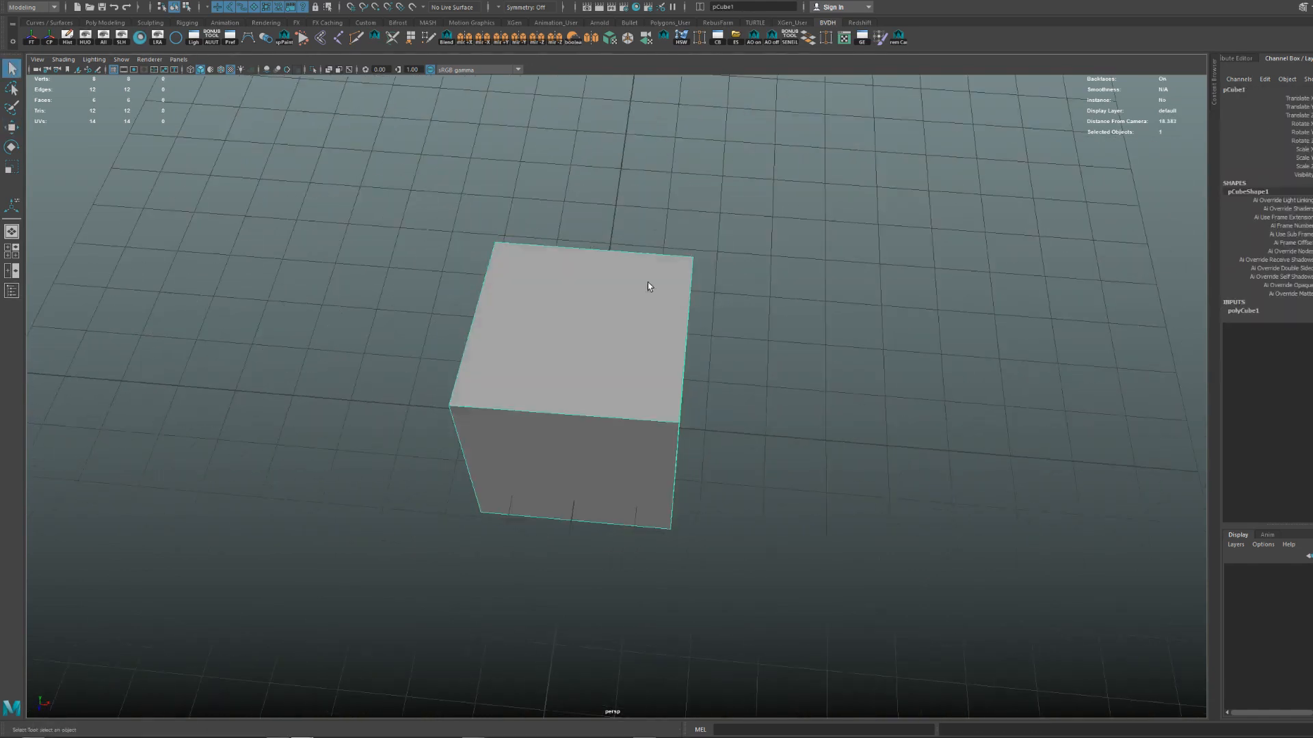
pyautogui.click(601, 289)
pyautogui.press('w')
pyautogui.keyDown('alt'); pyautogui.moveTo(610, 327); pyautogui.dragTo(581, 231); pyautogui.keyUp('alt')
pyautogui.press('q')
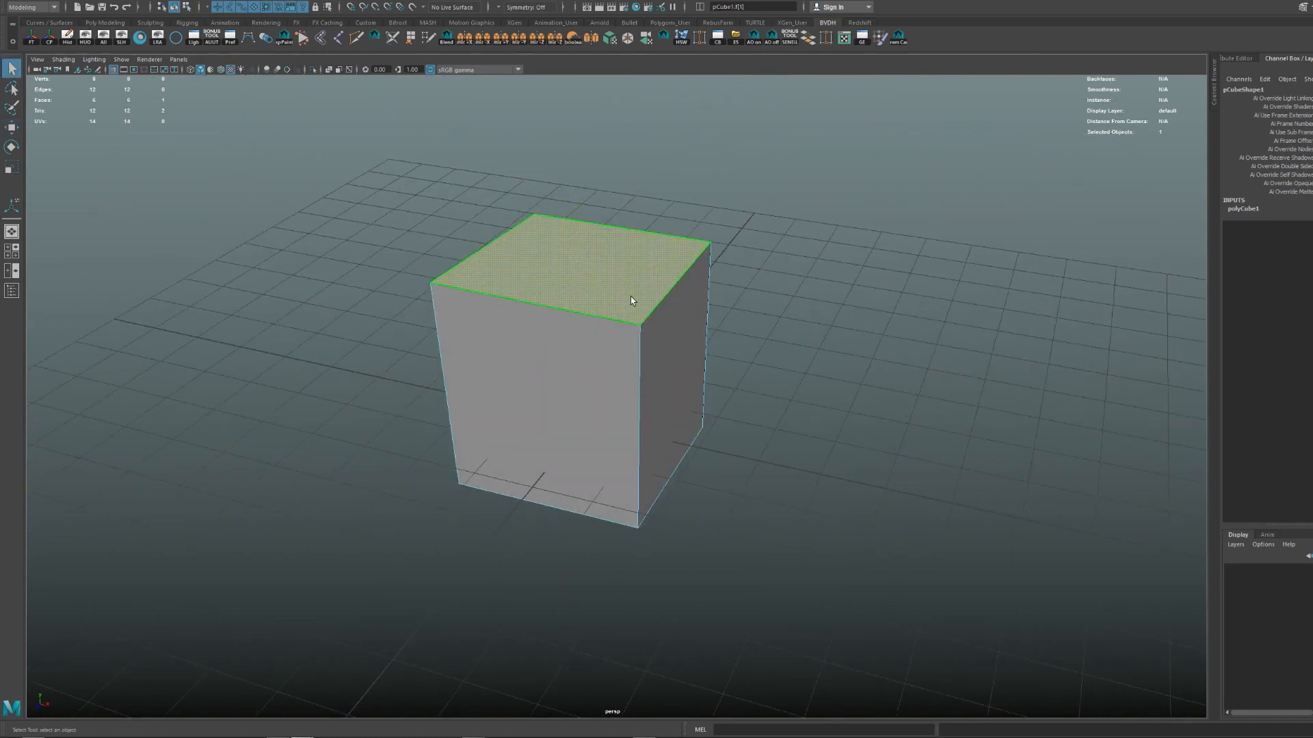
# Insert an edge loop around the upper part of the cube's sides with the Multi-Cut tool.
pyautogui.keyDown('alt'); pyautogui.moveTo(633, 287); pyautogui.dragTo(596, 275); pyautogui.keyUp('alt')
pyautogui.click(632, 247)
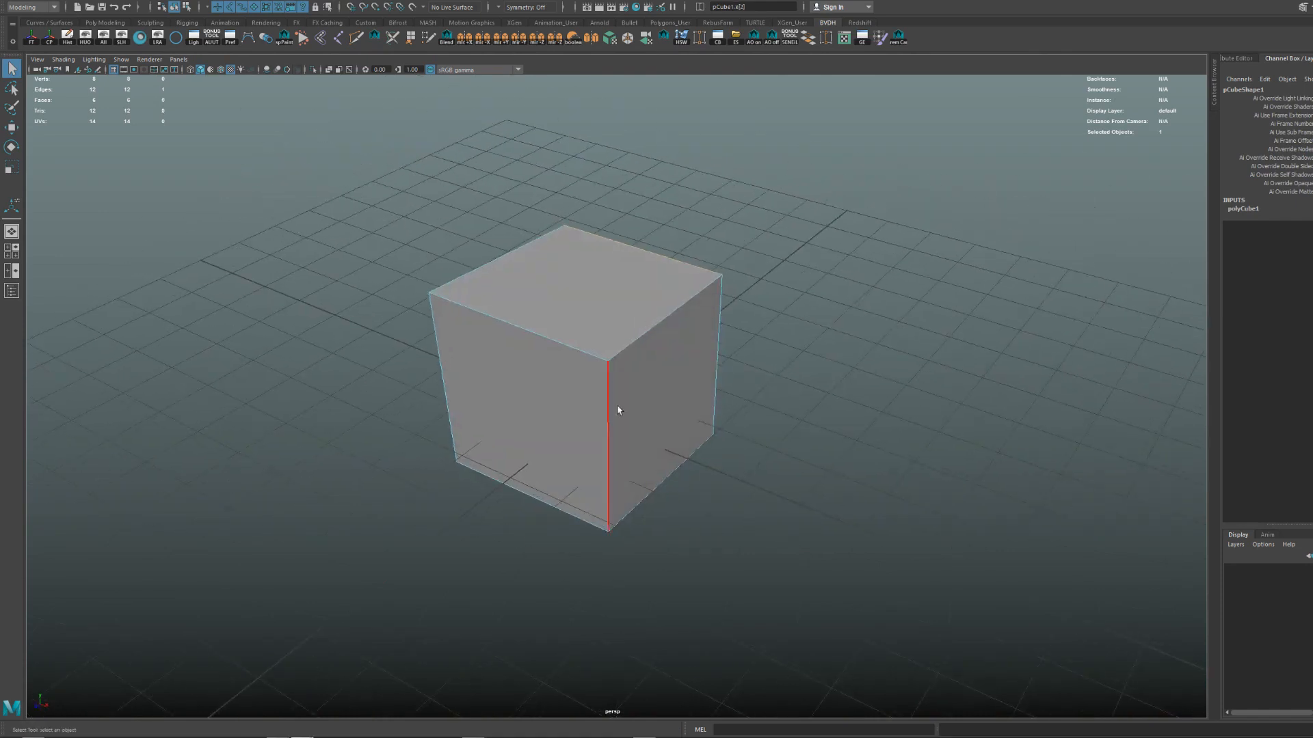
pyautogui.scroll(2, 654, 414)
pyautogui.click(716, 367)
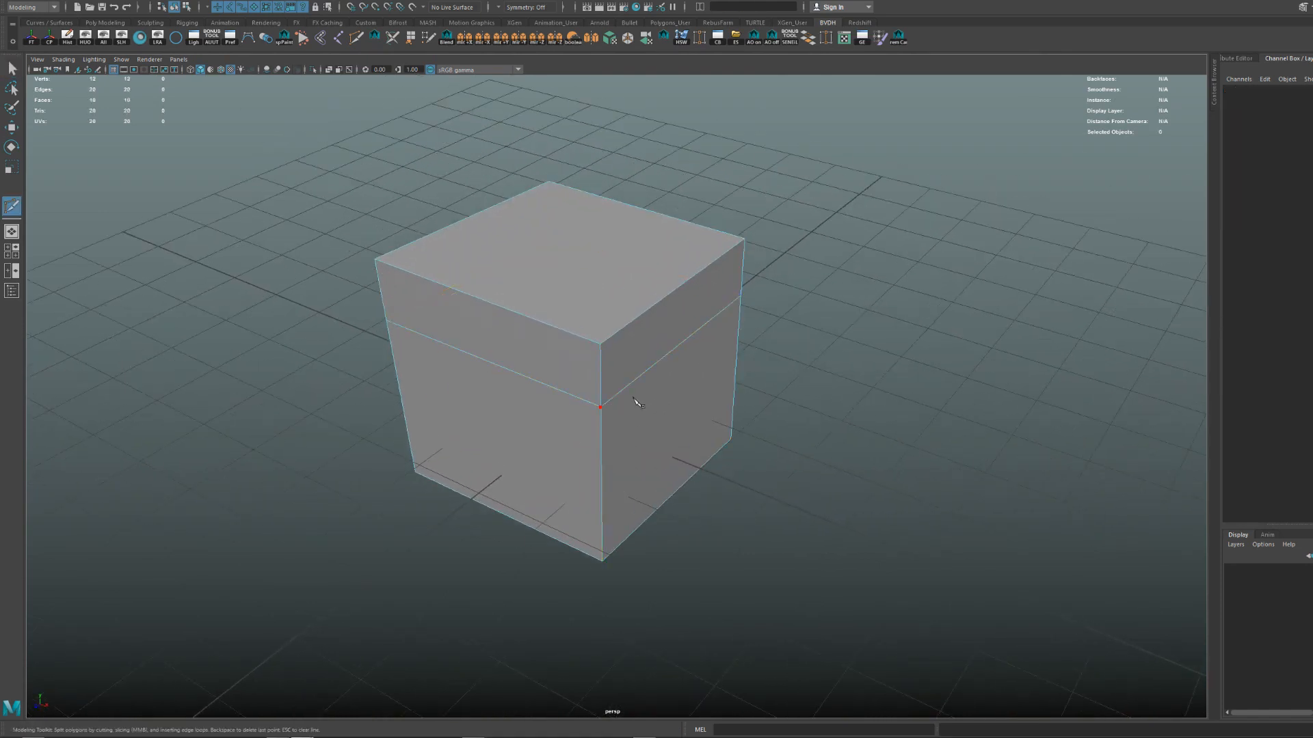
# Collapse the vertical edges between the inserted loop and the cube's top face, undoing and redoing the collapse.
pyautogui.scroll(3, 632, 390)
pyautogui.click(562, 301)
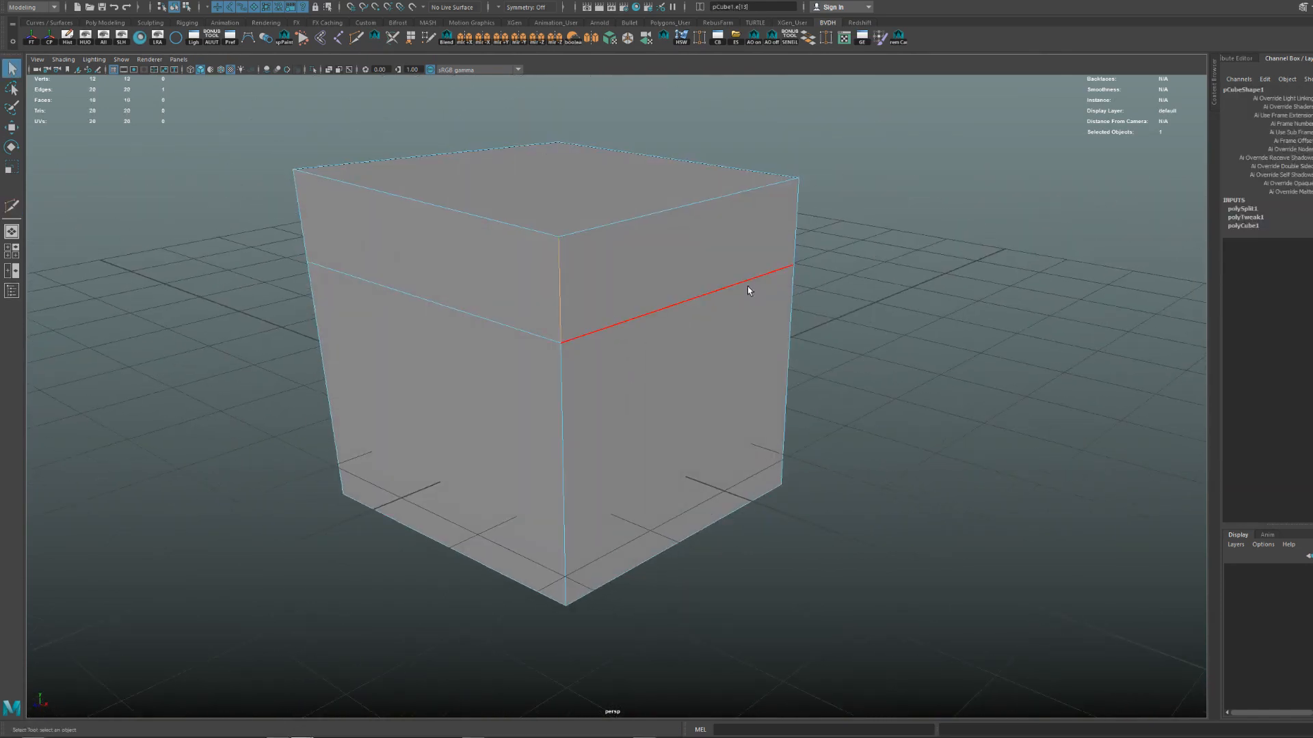
pyautogui.rightClick(654, 264)
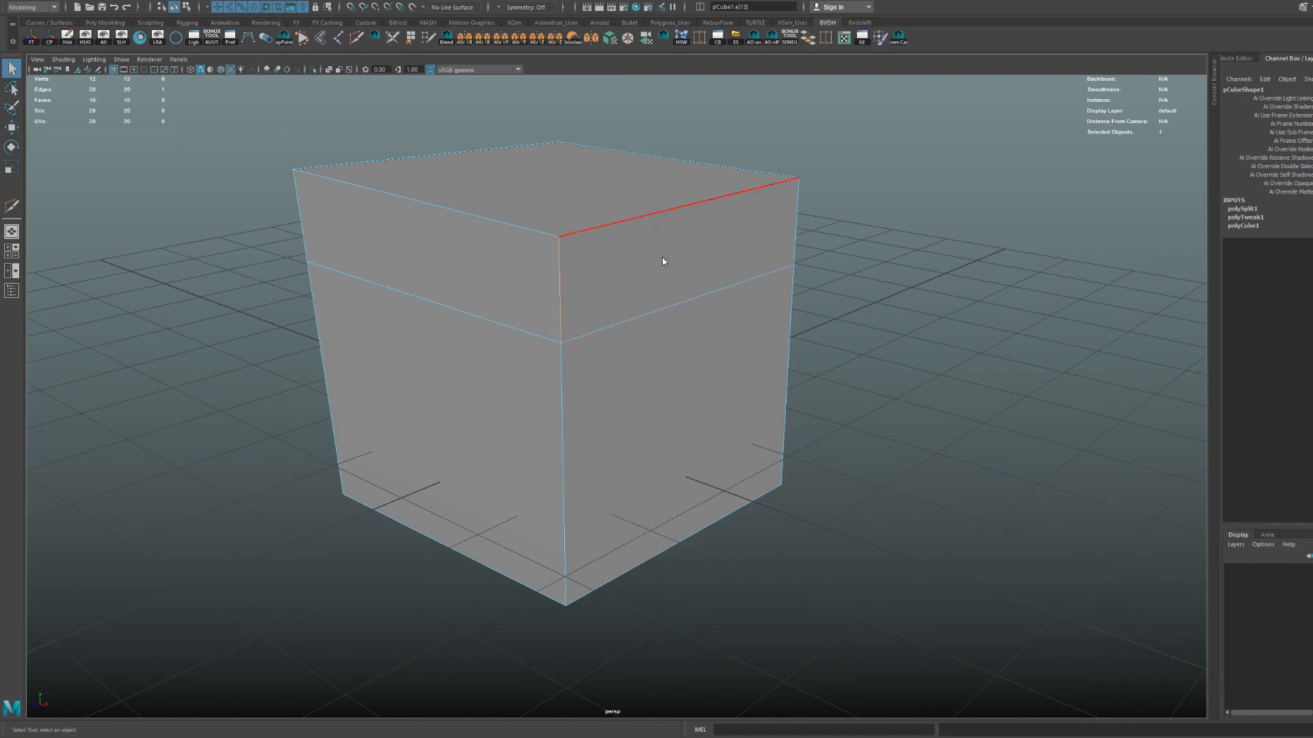
pyautogui.keyDown('shift'); pyautogui.moveTo(662, 257); pyautogui.dragTo(539, 288, button='right'); pyautogui.keyUp('shift')
pyautogui.hotkey('ctrl', 'z')
pyautogui.keyDown('alt'); pyautogui.moveTo(539, 290); pyautogui.dragTo(654, 338); pyautogui.keyUp('alt')
pyautogui.moveTo(766, 252)
pyautogui.keyDown('shift'); pyautogui.mouseDown(button='right')
pyautogui.moveTo(671, 315)
pyautogui.moveTo(583, 257)
pyautogui.moveTo(768, 265)
pyautogui.moveTo(766, 254)
pyautogui.mouseUp(button='right'); pyautogui.keyUp('shift')
pyautogui.hotkey('ctrl', 'y')
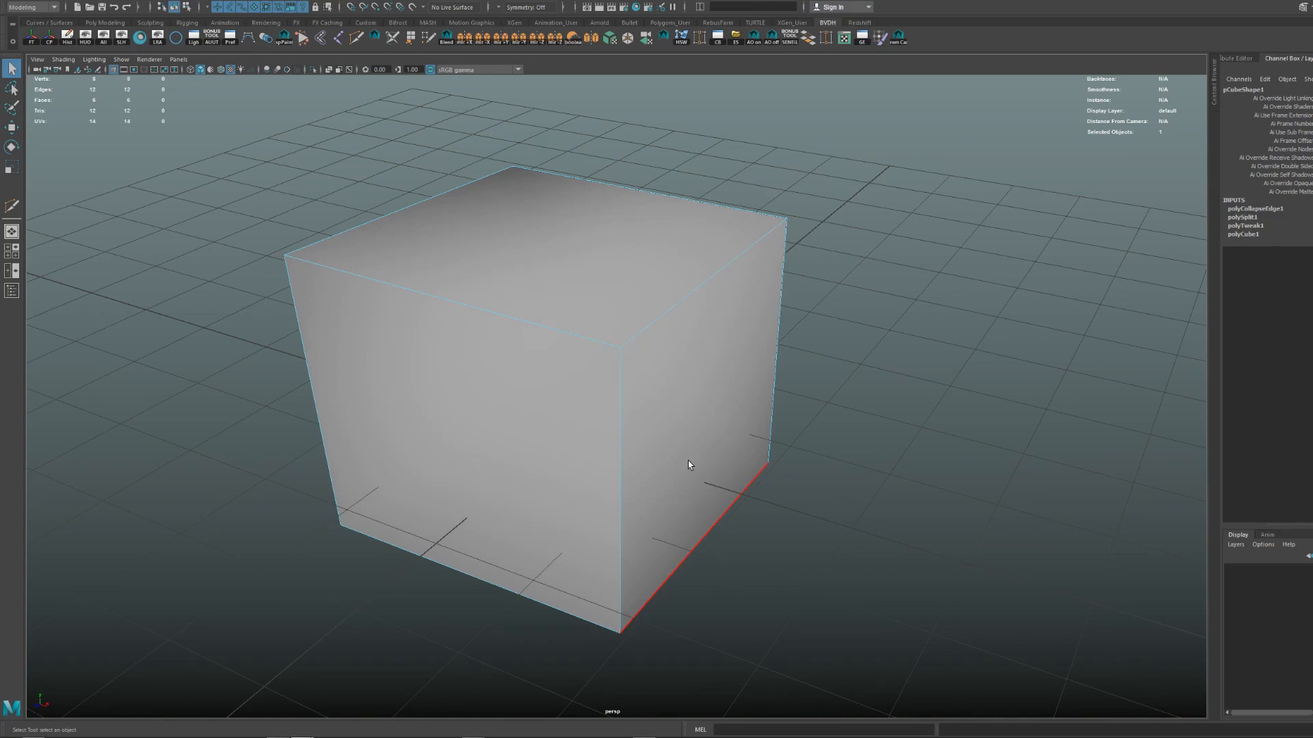
# Switch the cube to object mode and delete its construction history, keeping the edge collapse.
pyautogui.moveTo(665, 318); pyautogui.dragTo(728, 300, button='right')
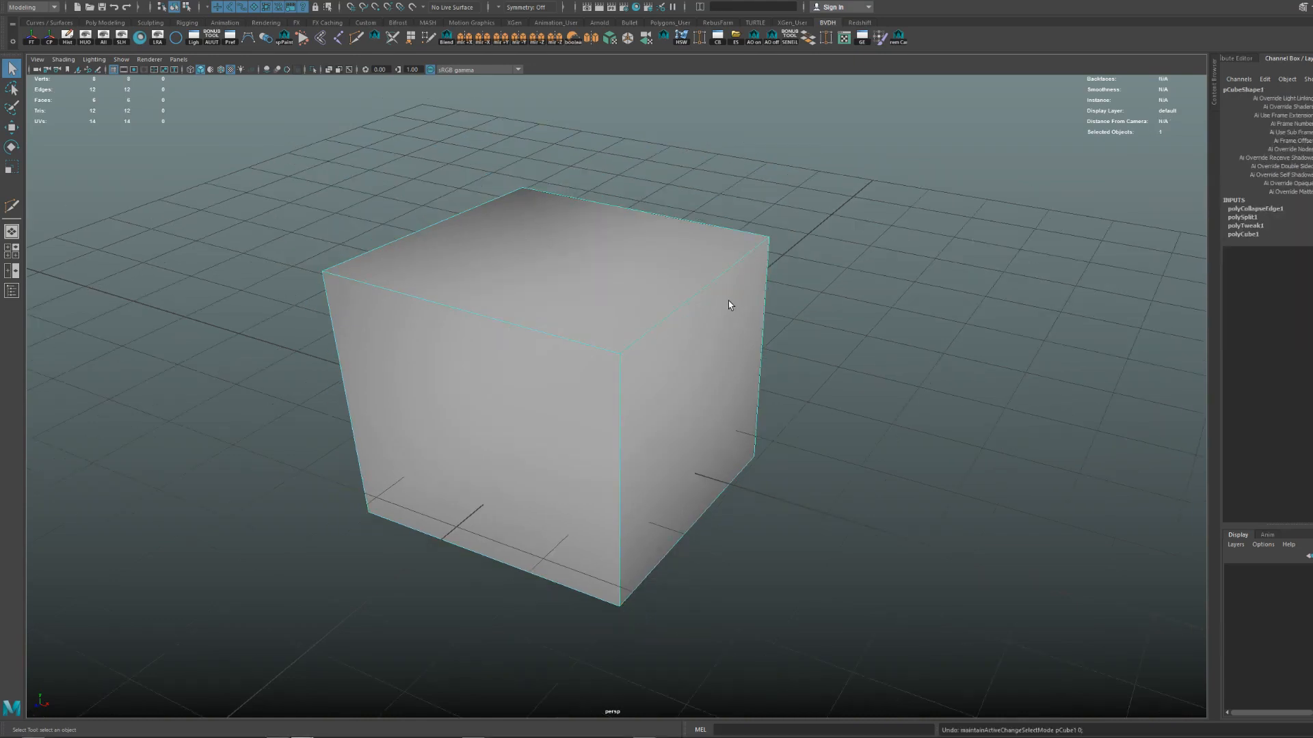
pyautogui.hotkey('ctrl', 'z')
pyautogui.hotkey('ctrl', 'z')
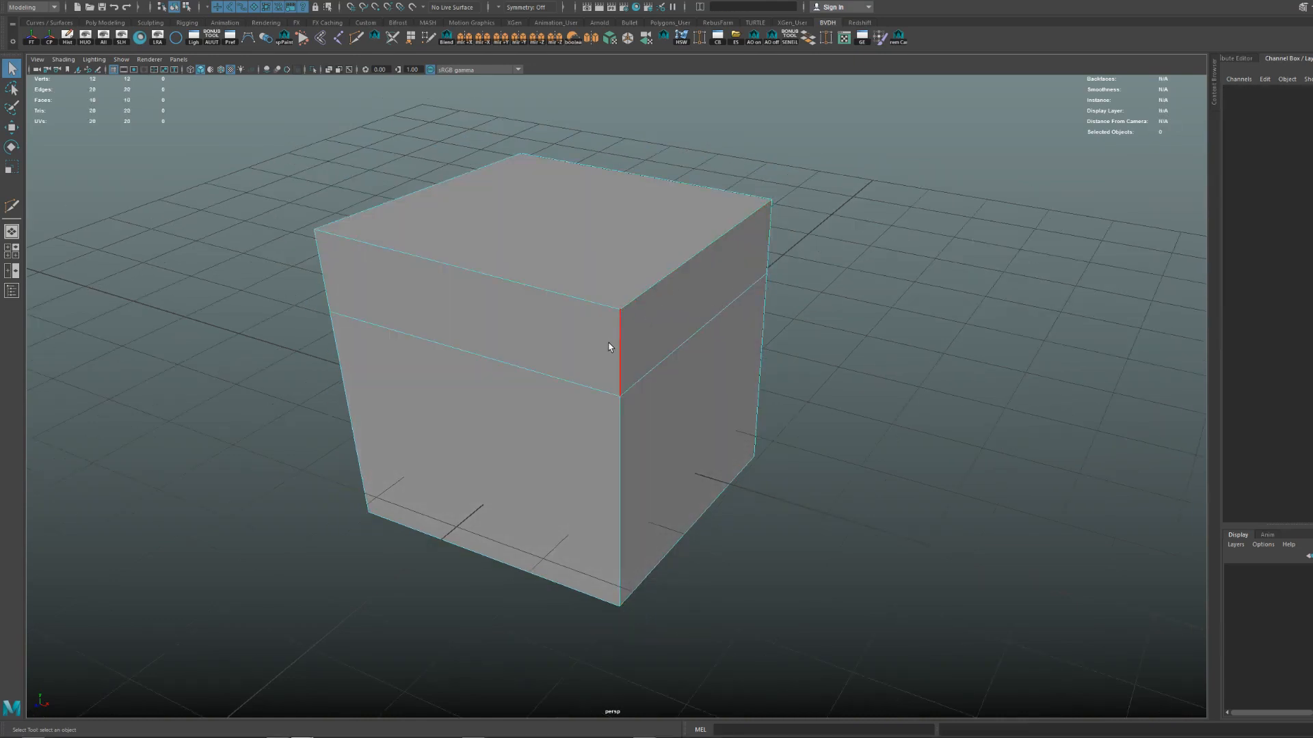
pyautogui.hotkey('ctrl', 'y')
pyautogui.hotkey('alt', 'shift', 'd')
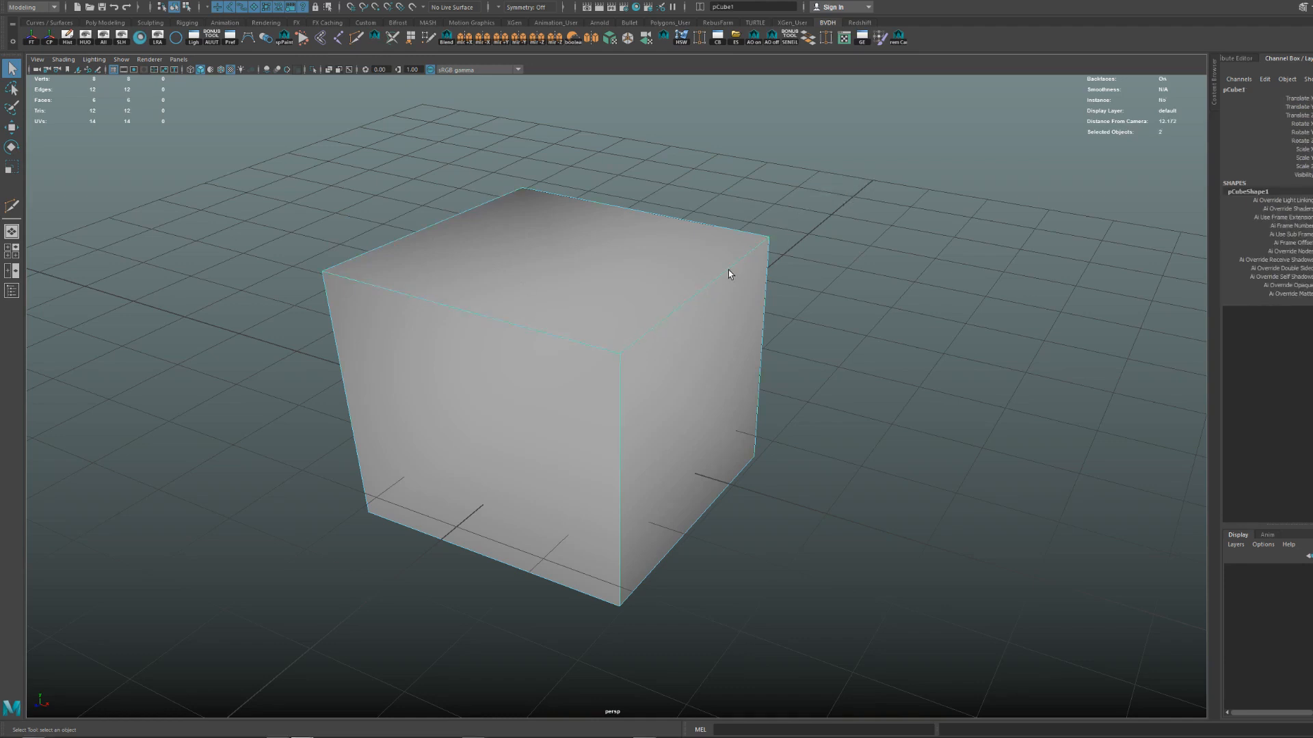
pyautogui.keyDown('alt'); pyautogui.moveTo(675, 281); pyautogui.dragTo(651, 310); pyautogui.keyUp('alt')
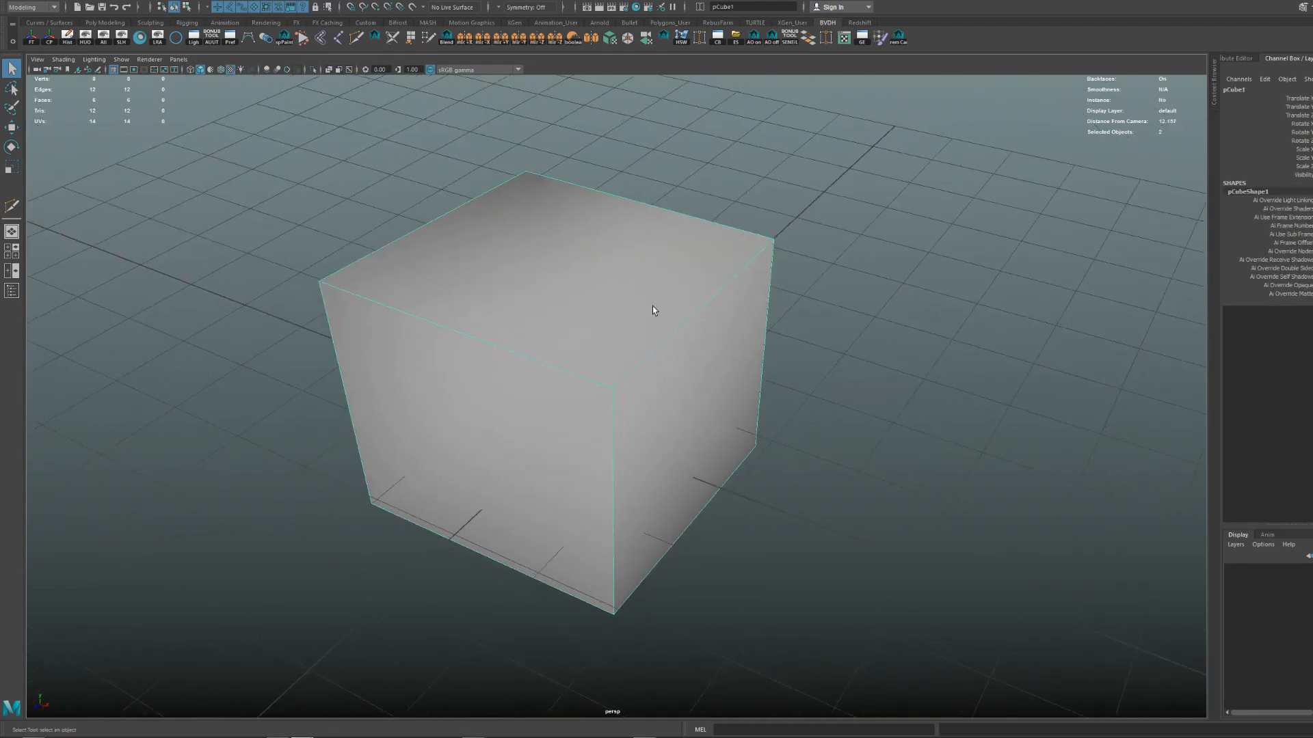
pyautogui.rightClick(695, 243)
pyautogui.scroll(1, 693, 277)
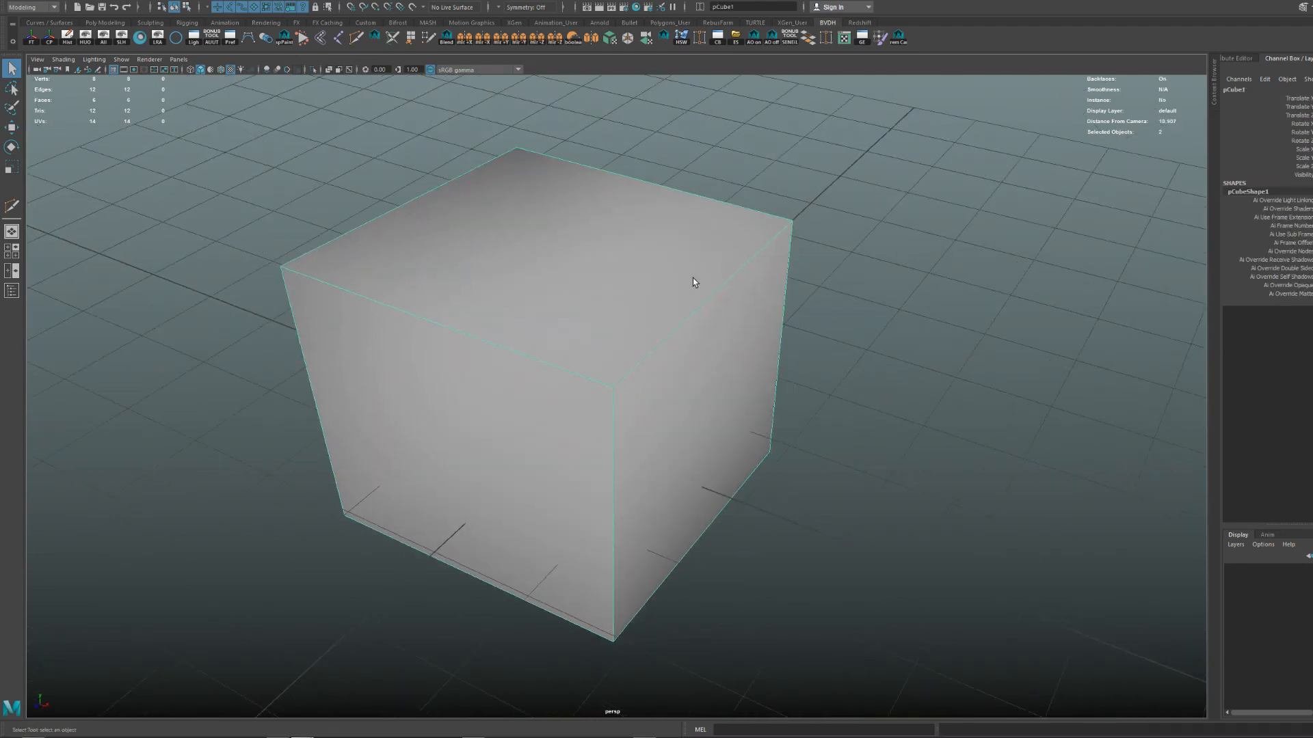
pyautogui.keyDown('alt'); pyautogui.moveTo(670, 199); pyautogui.dragTo(621, 234); pyautogui.keyUp('alt')
pyautogui.keyDown('shift'); pyautogui.rightClick(620, 235); pyautogui.keyUp('shift')
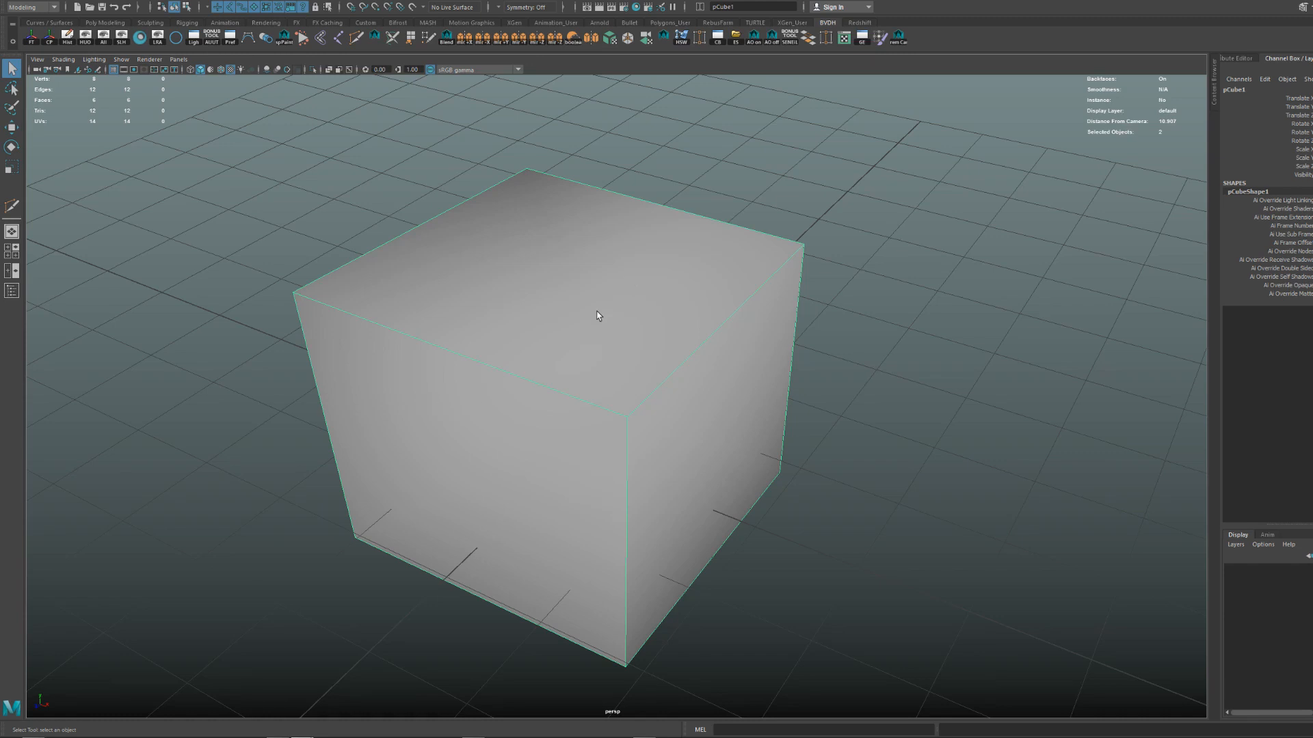
pyautogui.keyDown('alt'); pyautogui.moveTo(597, 315); pyautogui.dragTo(707, 373); pyautogui.keyUp('alt')
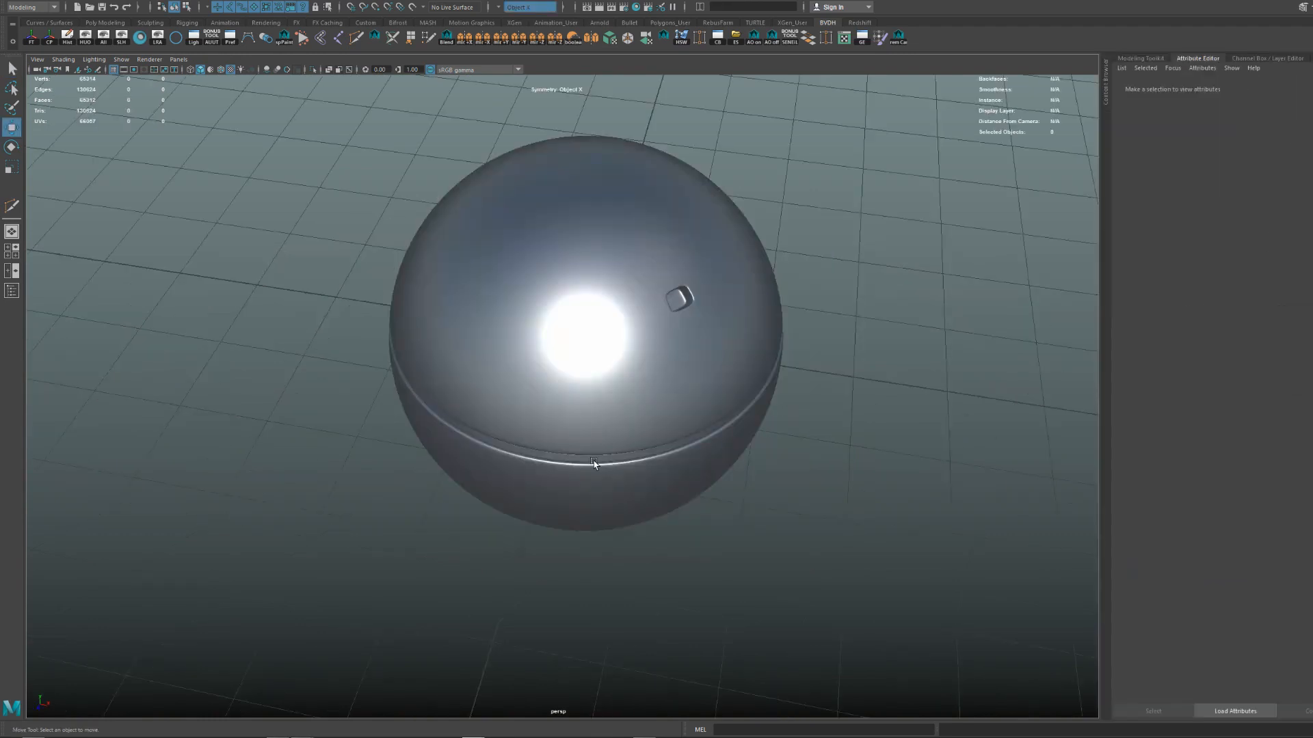
# Examine the quick-option menus of the Move, Rotate and Scale tools over the sphere model.
pyautogui.keyDown('alt'); pyautogui.moveTo(675, 317); pyautogui.dragTo(677, 375, button='right'); pyautogui.keyUp('alt')
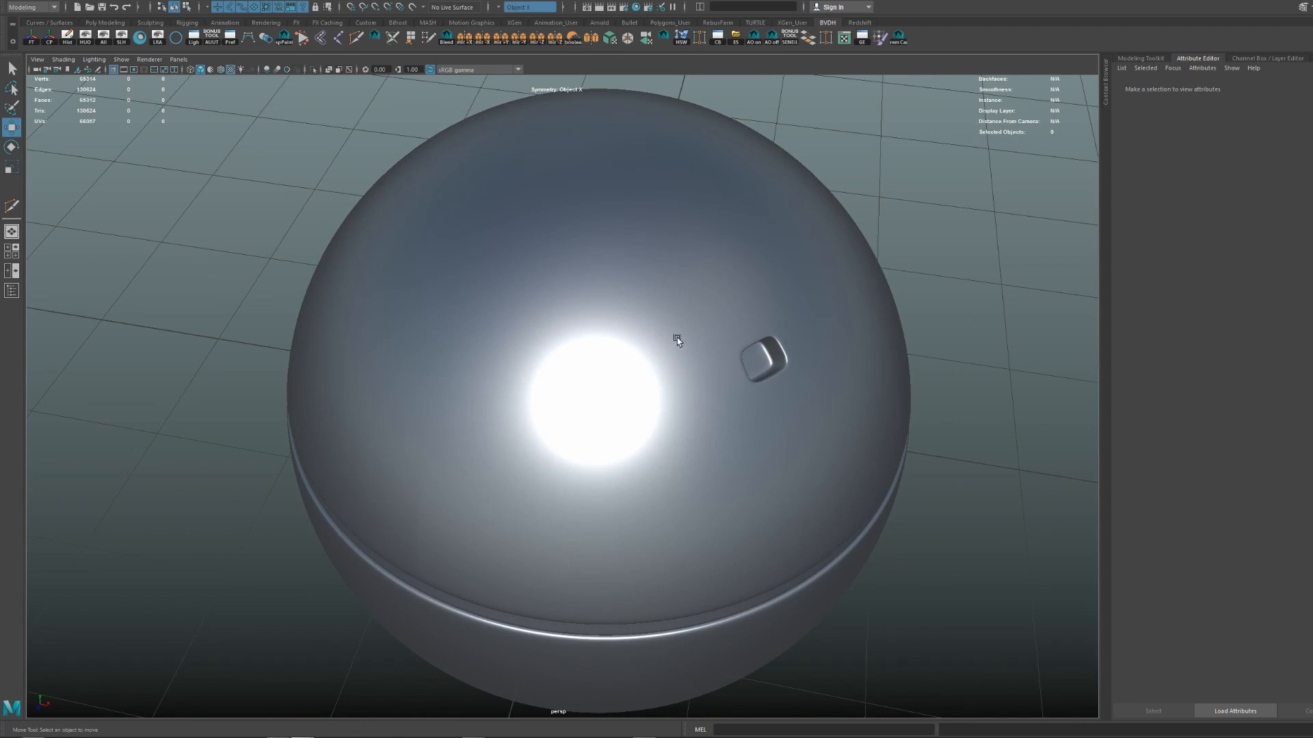
pyautogui.click(676, 342)
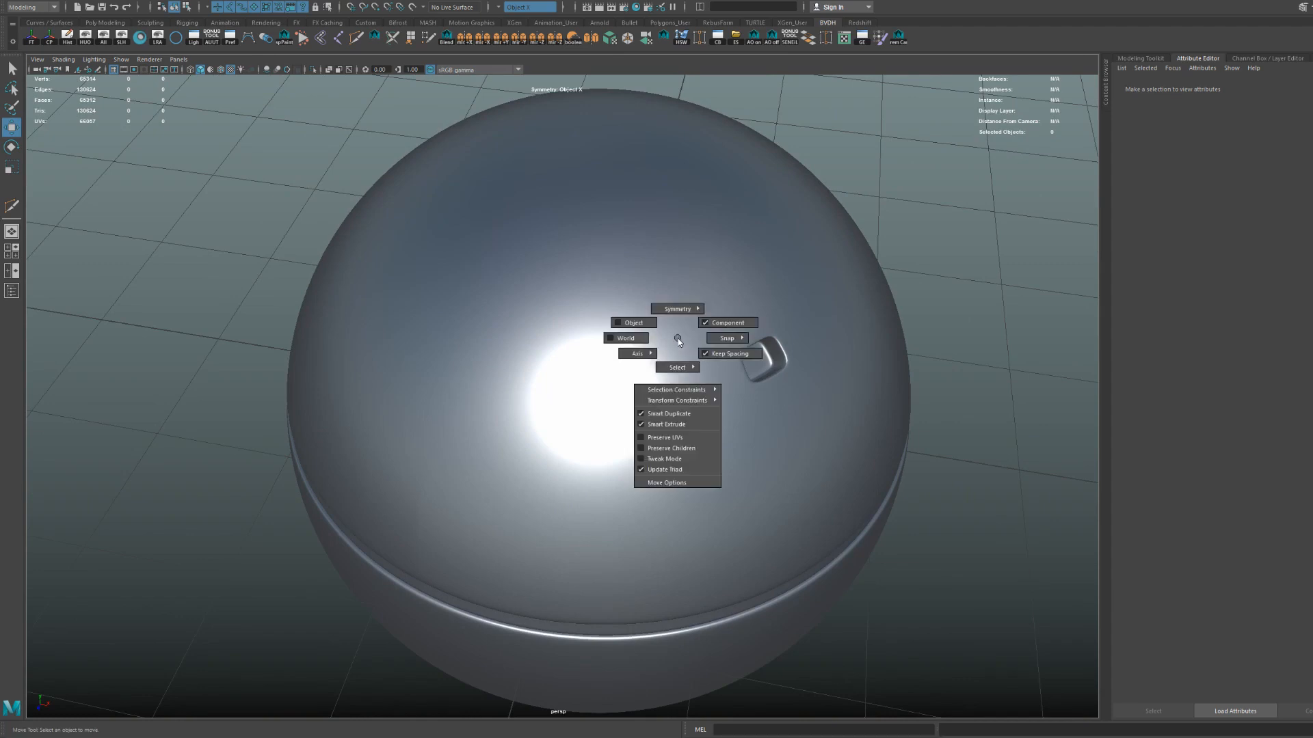
pyautogui.press('e')
pyautogui.click(678, 340)
pyautogui.press('r')
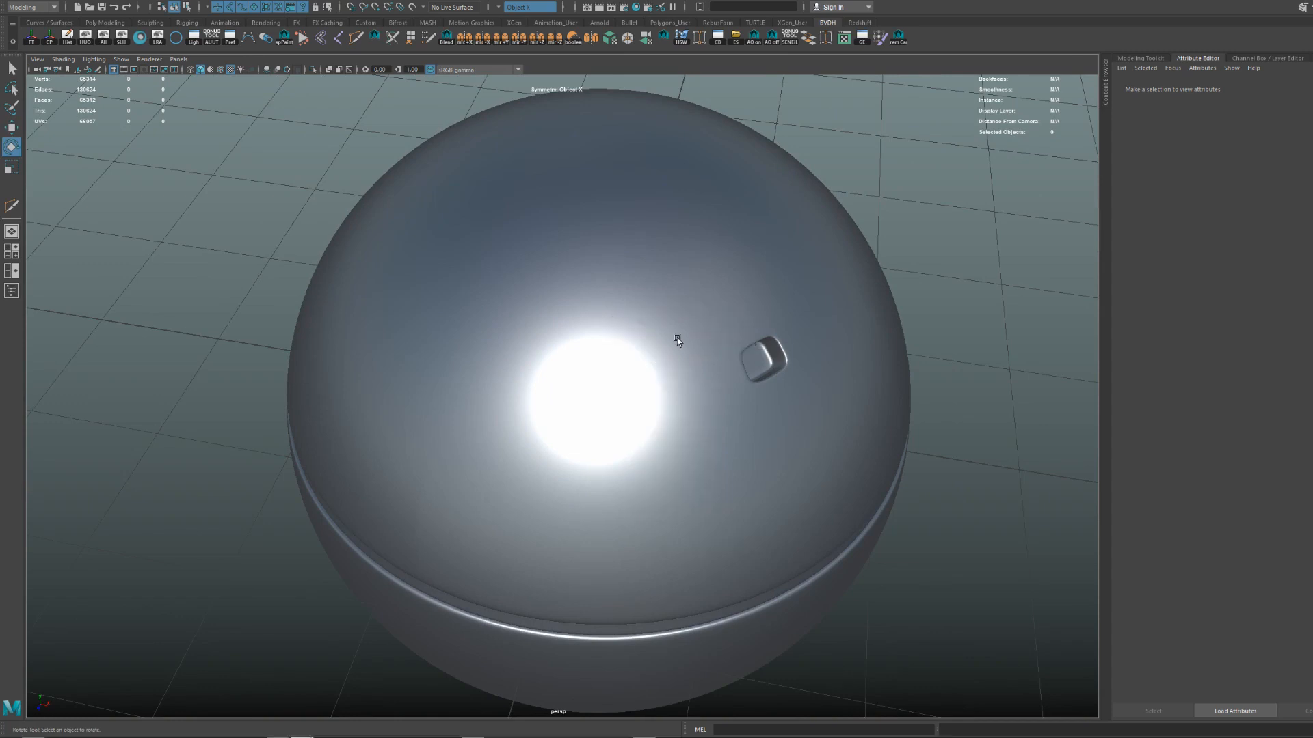
pyautogui.click(678, 339)
pyautogui.press('w')
pyautogui.click(680, 338)
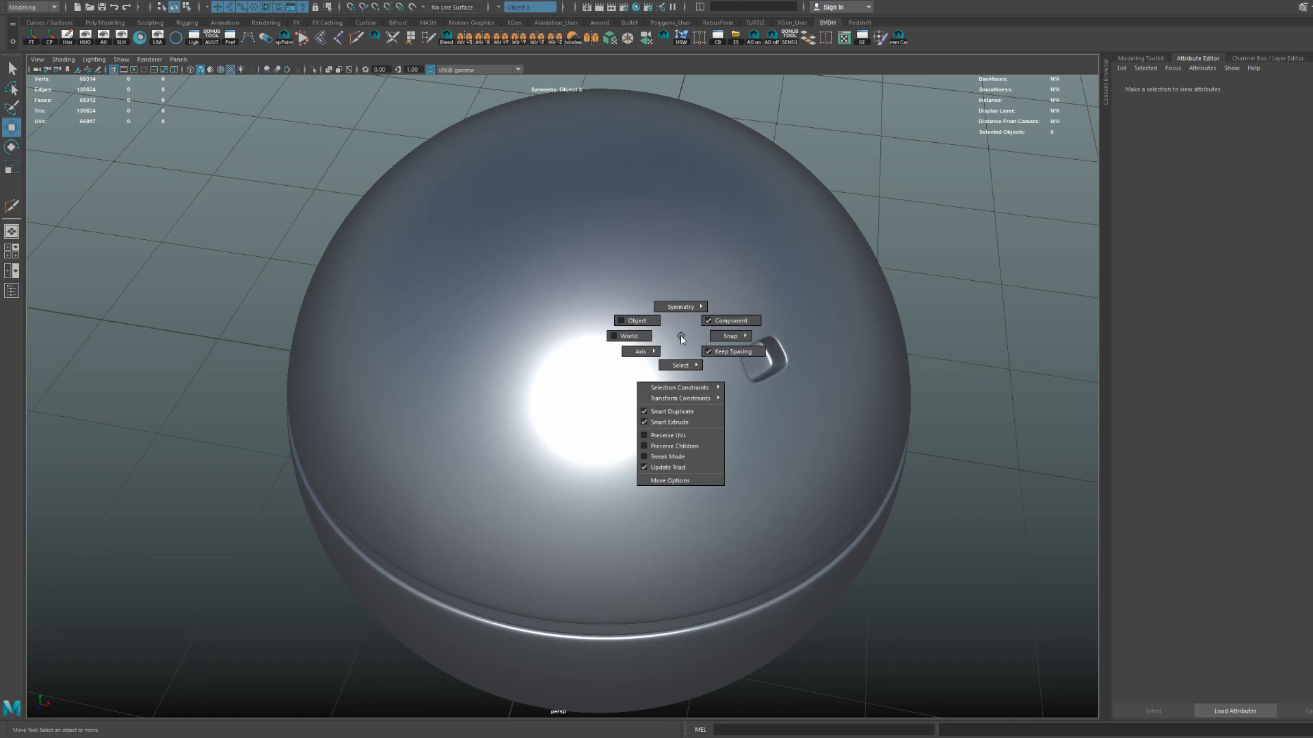
pyautogui.moveTo(589, 309); pyautogui.dragTo(693, 274)
pyautogui.moveTo(675, 317); pyautogui.dragTo(584, 290)
pyautogui.moveTo(691, 319)
pyautogui.mouseDown()
pyautogui.moveTo(603, 324)
pyautogui.moveTo(698, 320)
pyautogui.moveTo(657, 311)
pyautogui.moveTo(638, 313)
pyautogui.moveTo(689, 324)
pyautogui.moveTo(725, 304)
pyautogui.moveTo(689, 330)
pyautogui.moveTo(656, 293)
pyautogui.mouseUp()
pyautogui.press('e')
pyautogui.press('r')
pyautogui.press('q')
# Select the sphere, switch to face mode, and select a single face beside the recessed square detail.
pyautogui.click(690, 332)
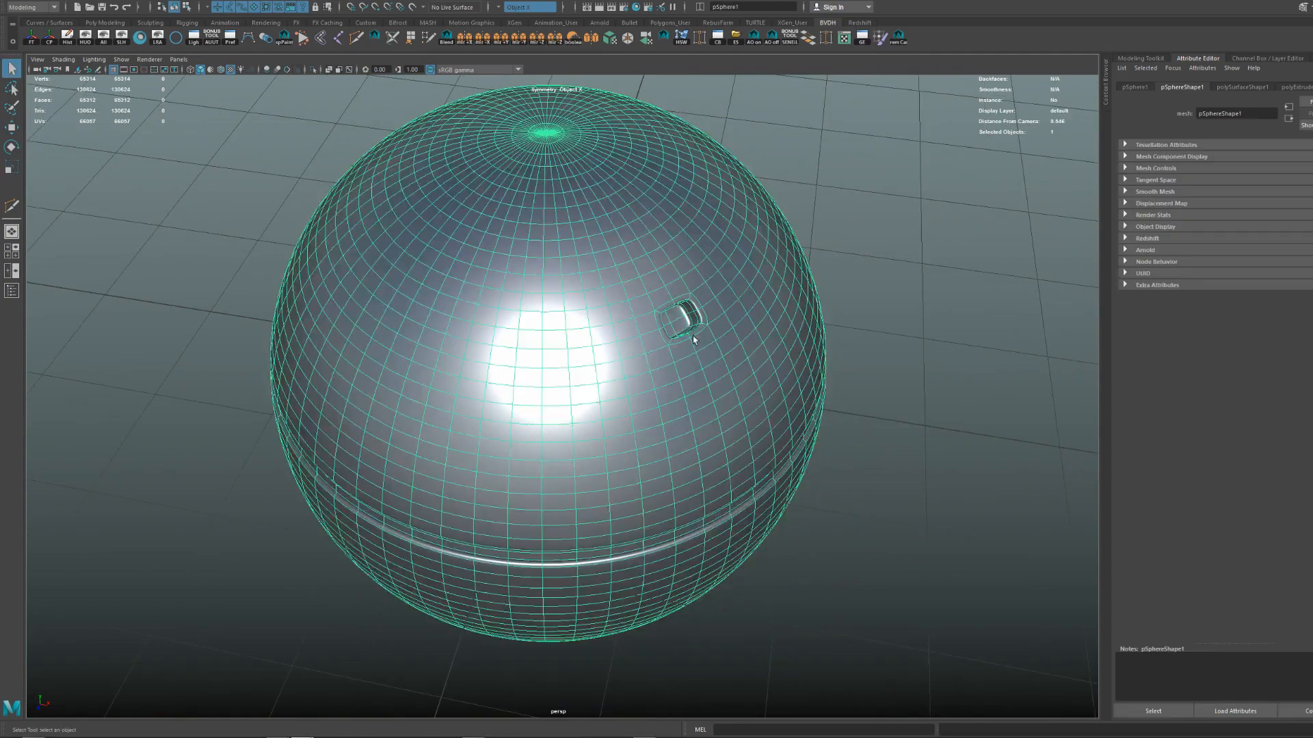
pyautogui.keyDown('alt'); pyautogui.moveTo(692, 335); pyautogui.dragTo(616, 424); pyautogui.keyUp('alt')
pyautogui.press('F11')
pyautogui.scroll(5, 618, 288)
pyautogui.click(614, 339)
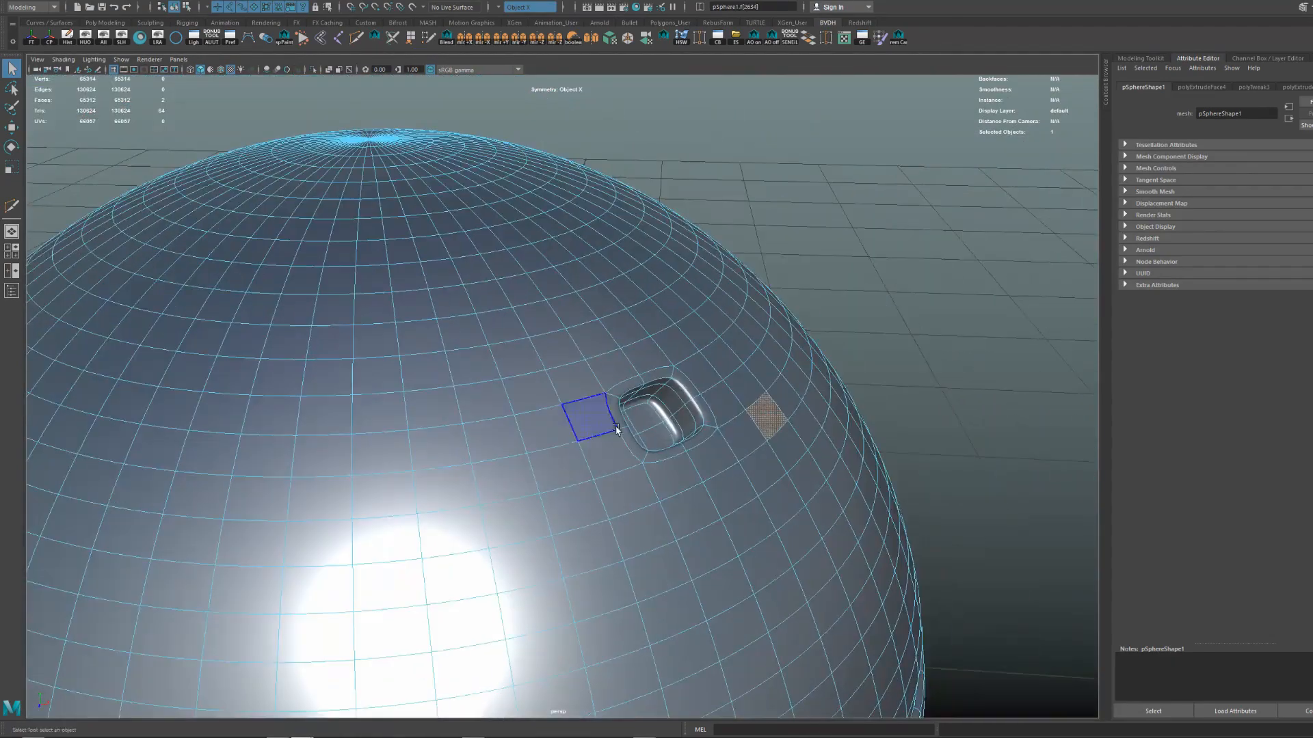
# Examine the Move tool's quick options over the face selected beside the square recess.
pyautogui.press('w')
pyautogui.keyDown('alt'); pyautogui.moveTo(783, 391); pyautogui.dragTo(708, 381, button='middle'); pyautogui.keyUp('alt')
pyautogui.click(709, 382)
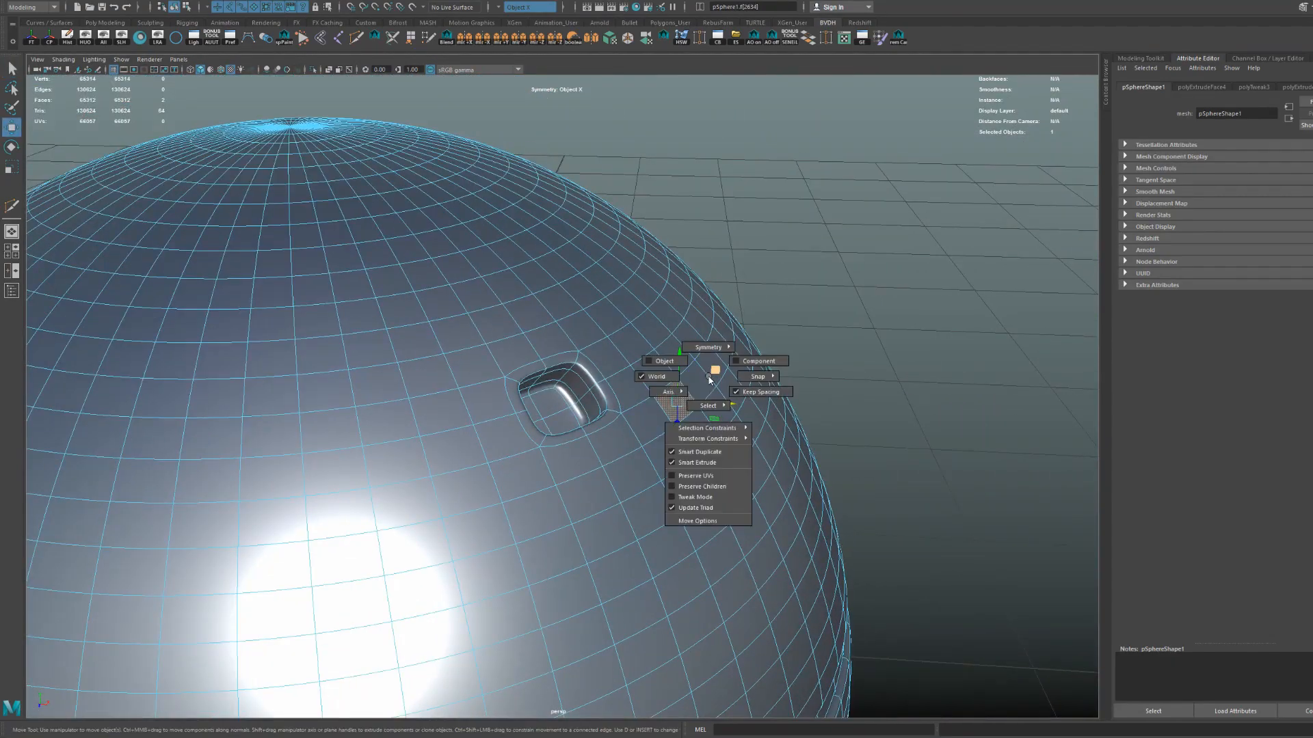
pyautogui.keyDown('alt'); pyautogui.moveTo(709, 380); pyautogui.dragTo(688, 376); pyautogui.keyUp('alt')
pyautogui.keyDown('alt'); pyautogui.moveTo(686, 389); pyautogui.dragTo(662, 385, button='middle'); pyautogui.keyUp('alt')
pyautogui.keyDown('alt'); pyautogui.moveTo(647, 375); pyautogui.dragTo(691, 329); pyautogui.keyUp('alt')
pyautogui.hotkey('ctrl', 'z')
pyautogui.keyDown('alt'); pyautogui.moveTo(687, 332); pyautogui.dragTo(644, 381); pyautogui.keyUp('alt')
# Turn off the sphere's smooth preview and undo the last change.
pyautogui.press('1')
pyautogui.scroll(1, 660, 386)
pyautogui.hotkey('ctrl', 'z')
# Try to extrude the selected face beside the recess, ready to reposition it with the Move tool.
pyautogui.hotkey('ctrl', 'e')
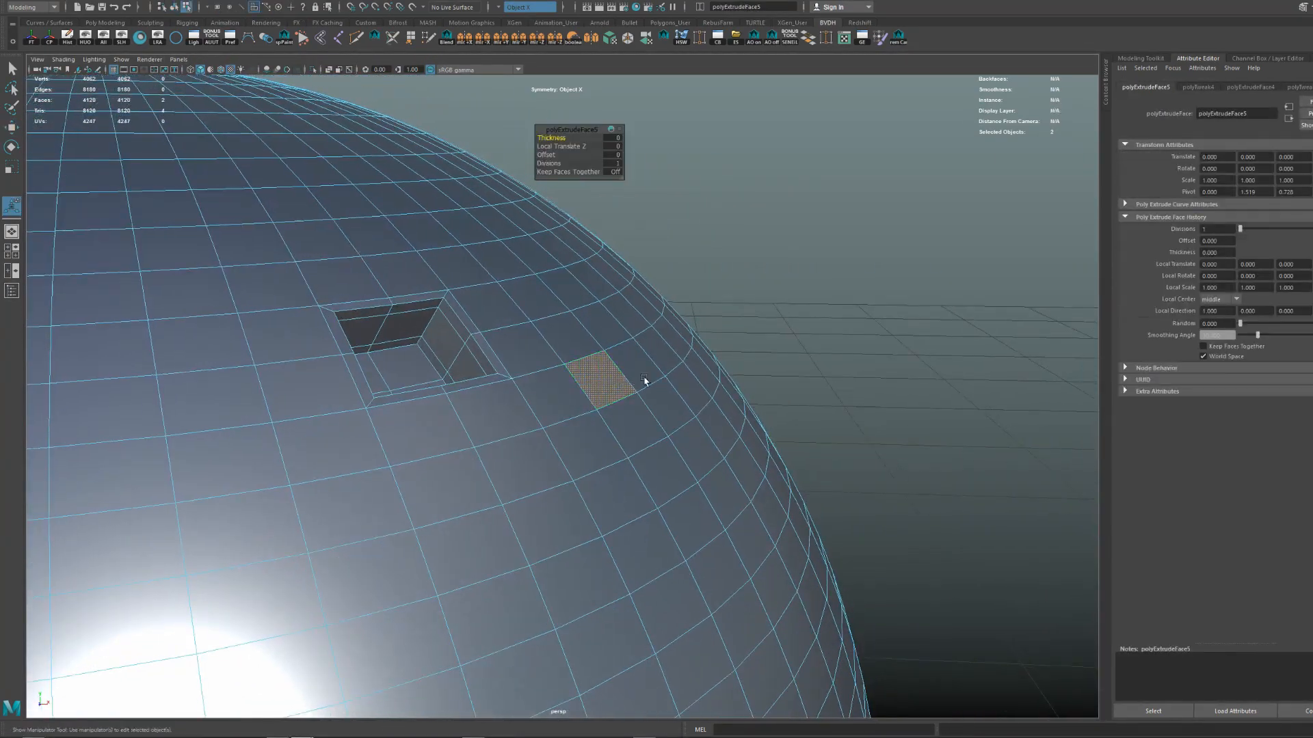
pyautogui.scroll(-5, 662, 297)
pyautogui.keyDown('alt'); pyautogui.moveTo(665, 297); pyautogui.dragTo(661, 328); pyautogui.keyUp('alt')
pyautogui.press('w')
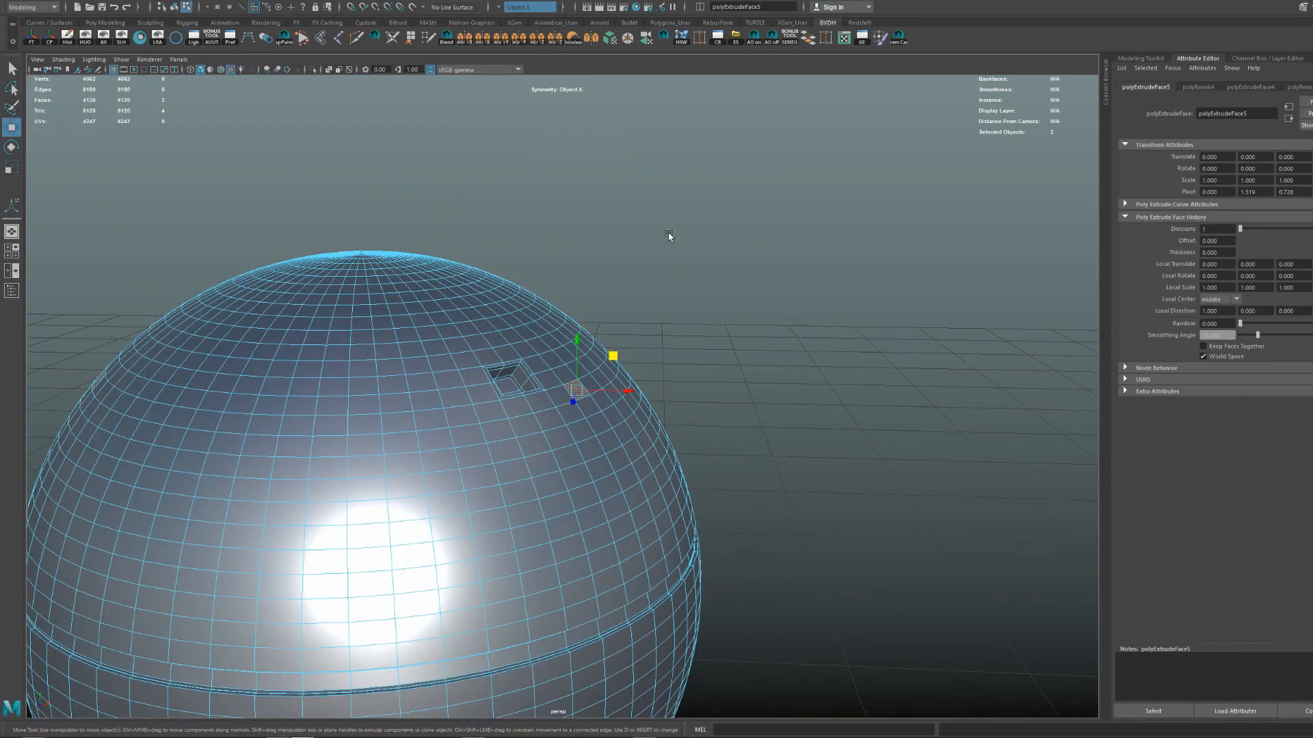
pyautogui.scroll(6, 624, 368)
# Return the sphere to object mode and clear the selection.
pyautogui.press('F8')
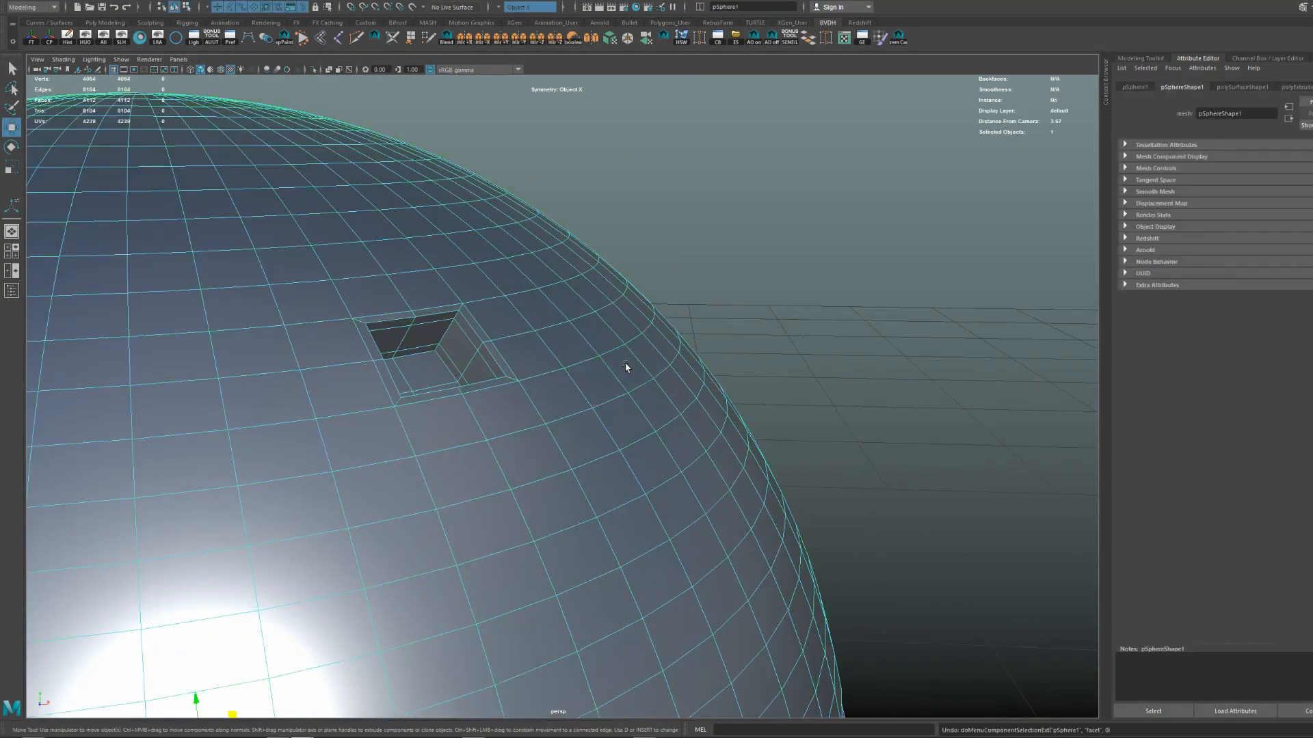
pyautogui.scroll(-4, 602, 366)
pyautogui.scroll(4, 569, 374)
pyautogui.scroll(-5, 571, 372)
pyautogui.hotkey('alt', 'd')
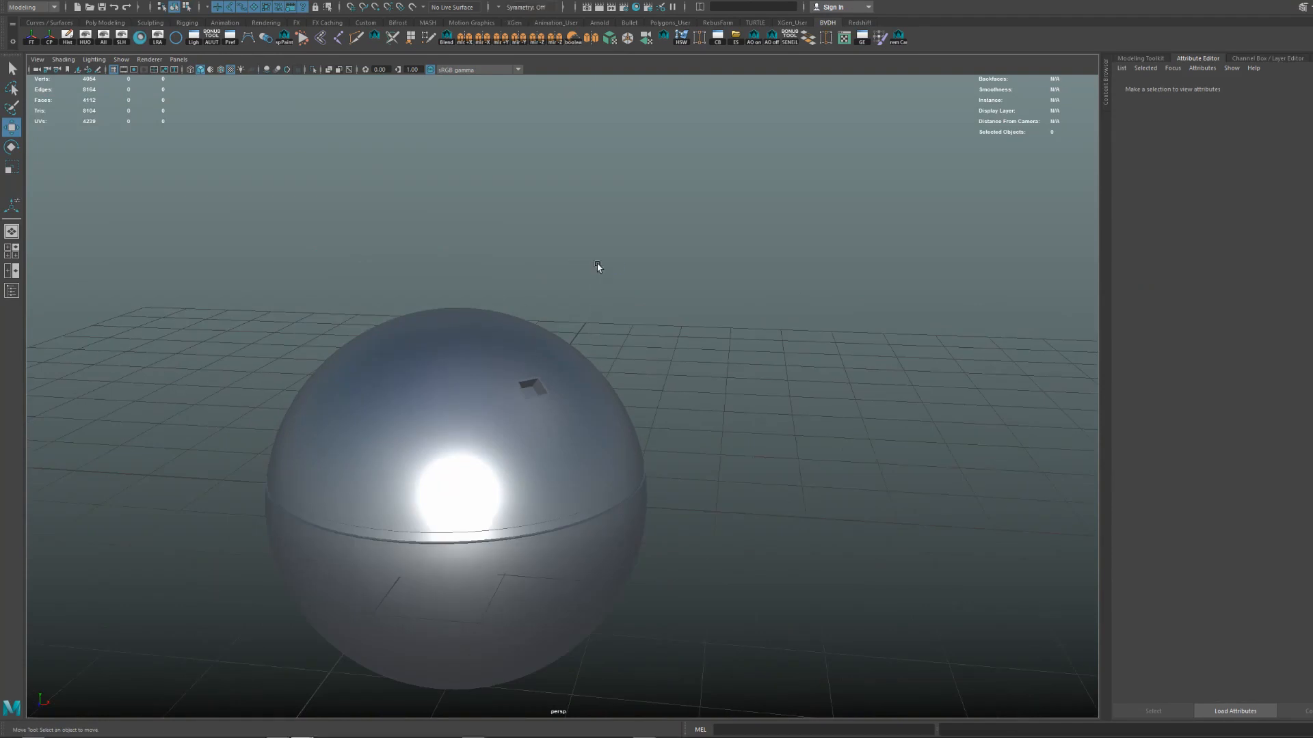
# Switch the sphere to face mode and set the Move tool's axis orientation to Component.
pyautogui.scroll(5, 647, 358)
pyautogui.moveTo(617, 348); pyautogui.dragTo(621, 264, button='right')
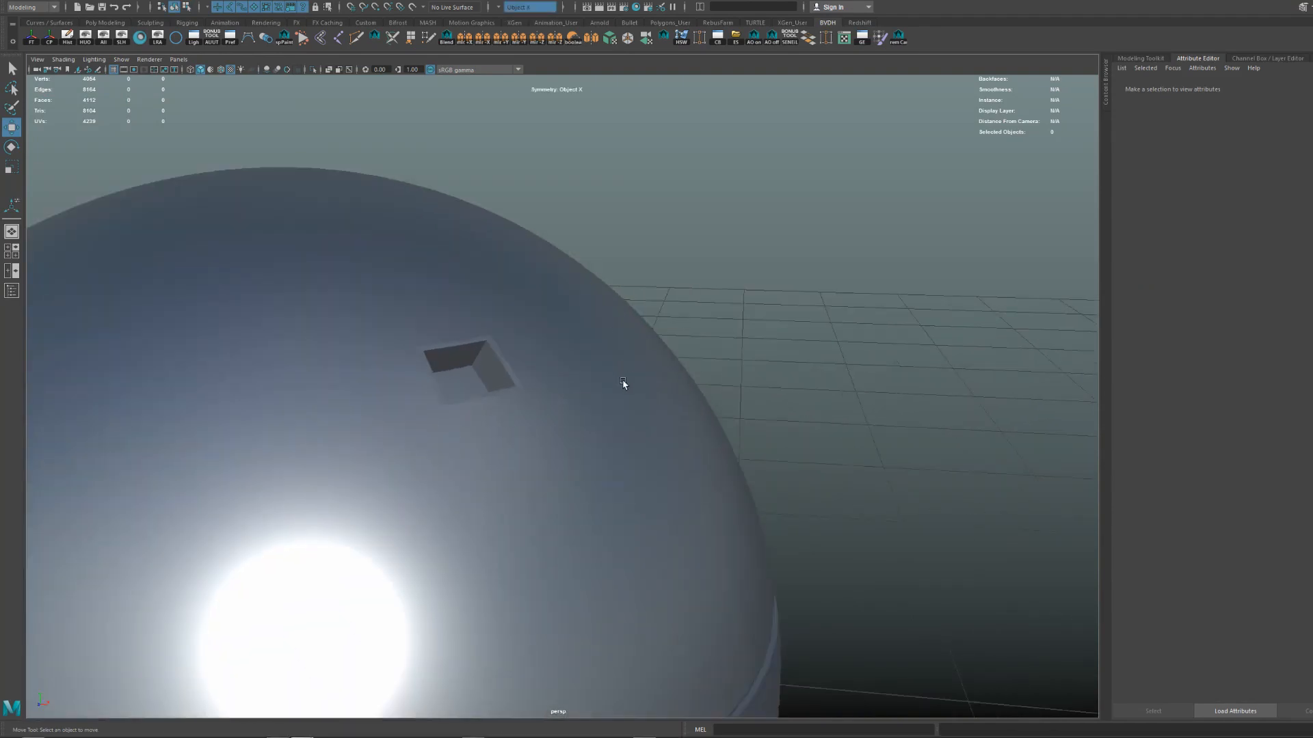
pyautogui.moveTo(623, 384); pyautogui.dragTo(618, 319, button='right')
pyautogui.moveTo(637, 387); pyautogui.dragTo(635, 307, button='right')
pyautogui.keyDown('ctrl'); pyautogui.keyDown('shift'); pyautogui.moveTo(629, 337); pyautogui.dragTo(651, 316, button='right'); pyautogui.keyUp('shift'); pyautogui.keyUp('ctrl')
# Select a single face on the sphere a short distance beside the square recess.
pyautogui.click(604, 366)
pyautogui.keyDown('alt'); pyautogui.moveTo(652, 314); pyautogui.dragTo(594, 388); pyautogui.keyUp('alt')
pyautogui.keyDown('alt'); pyautogui.moveTo(594, 387); pyautogui.dragTo(656, 482, button='right'); pyautogui.keyUp('alt')
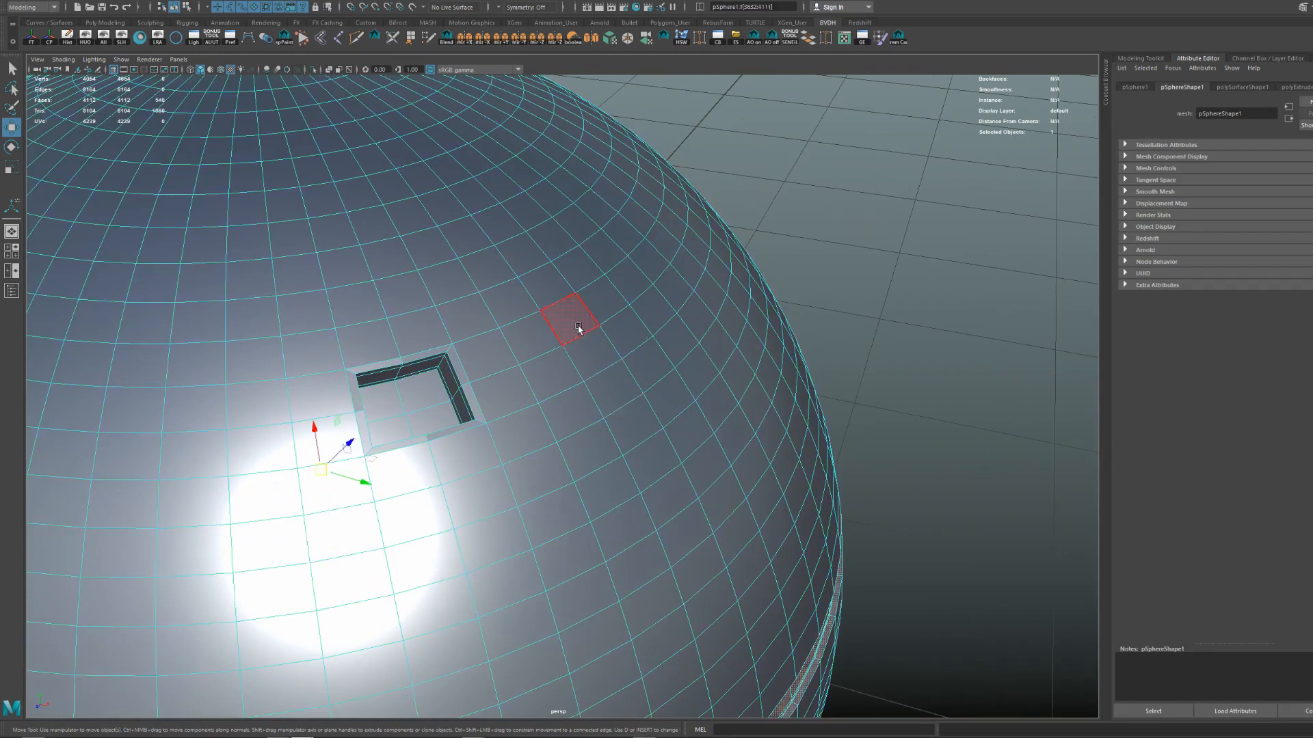
pyautogui.click(593, 351)
pyautogui.keyDown('alt'); pyautogui.moveTo(621, 392); pyautogui.dragTo(697, 340); pyautogui.keyUp('alt')
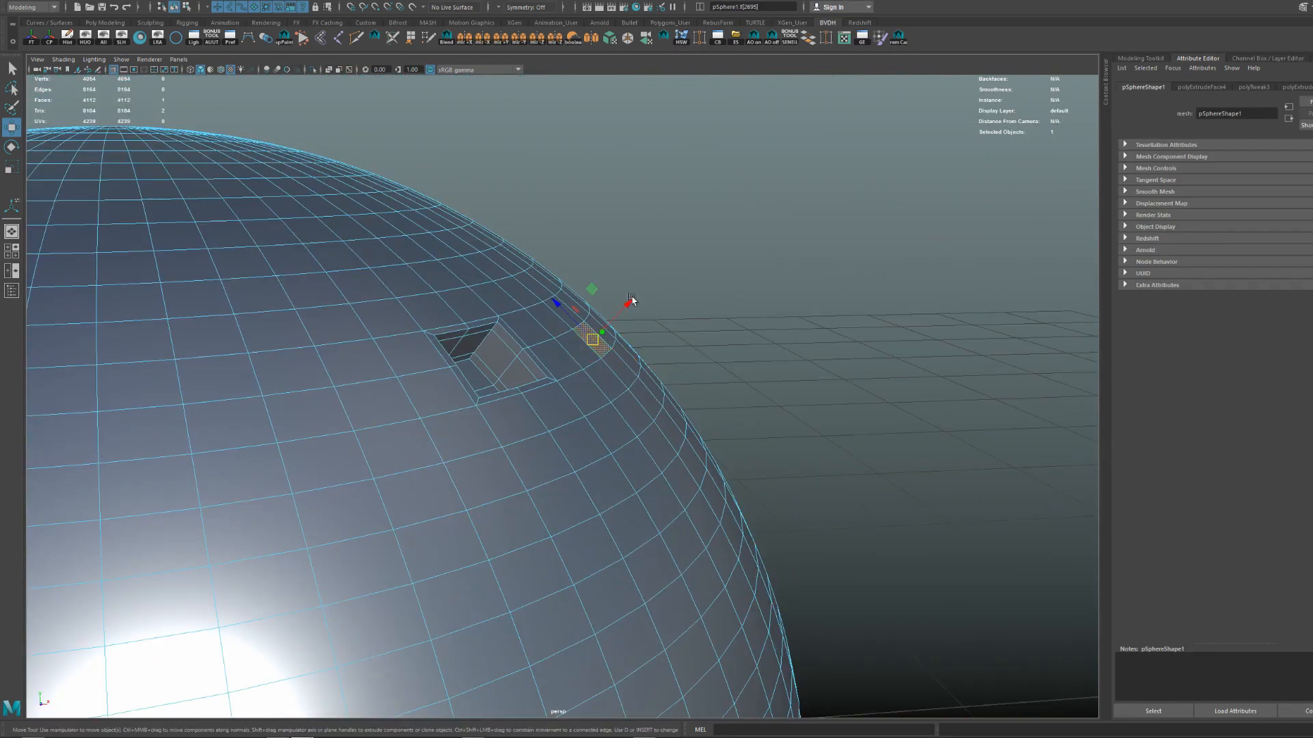
# Extrude the selected face, scaling it down and pushing it inward to form a small second recess.
pyautogui.keyDown('alt'); pyautogui.moveTo(630, 299); pyautogui.dragTo(718, 351, button='right'); pyautogui.keyUp('alt')
pyautogui.keyDown('alt'); pyautogui.moveTo(718, 352); pyautogui.dragTo(650, 290); pyautogui.keyUp('alt')
pyautogui.keyDown('alt'); pyautogui.moveTo(650, 289); pyautogui.dragTo(525, 290); pyautogui.keyUp('alt')
pyautogui.scroll(-3, 622, 334)
pyautogui.scroll(3, 623, 342)
pyautogui.press('r')
pyautogui.scroll(2, 638, 312)
pyautogui.keyDown('alt'); pyautogui.moveTo(524, 290); pyautogui.dragTo(600, 300); pyautogui.keyUp('alt')
pyautogui.press('w')
pyautogui.press('r')
pyautogui.press('w')
# Turn on the smooth preview, return the sphere to object mode, and deselect it to inspect both recesses.
pyautogui.press('3')
pyautogui.scroll(-5, 600, 301)
pyautogui.moveTo(601, 299); pyautogui.dragTo(697, 254, button='right')
pyautogui.press('q')
pyautogui.click(895, 206)
pyautogui.scroll(-4, 662, 314)
pyautogui.scroll(6, 652, 380)
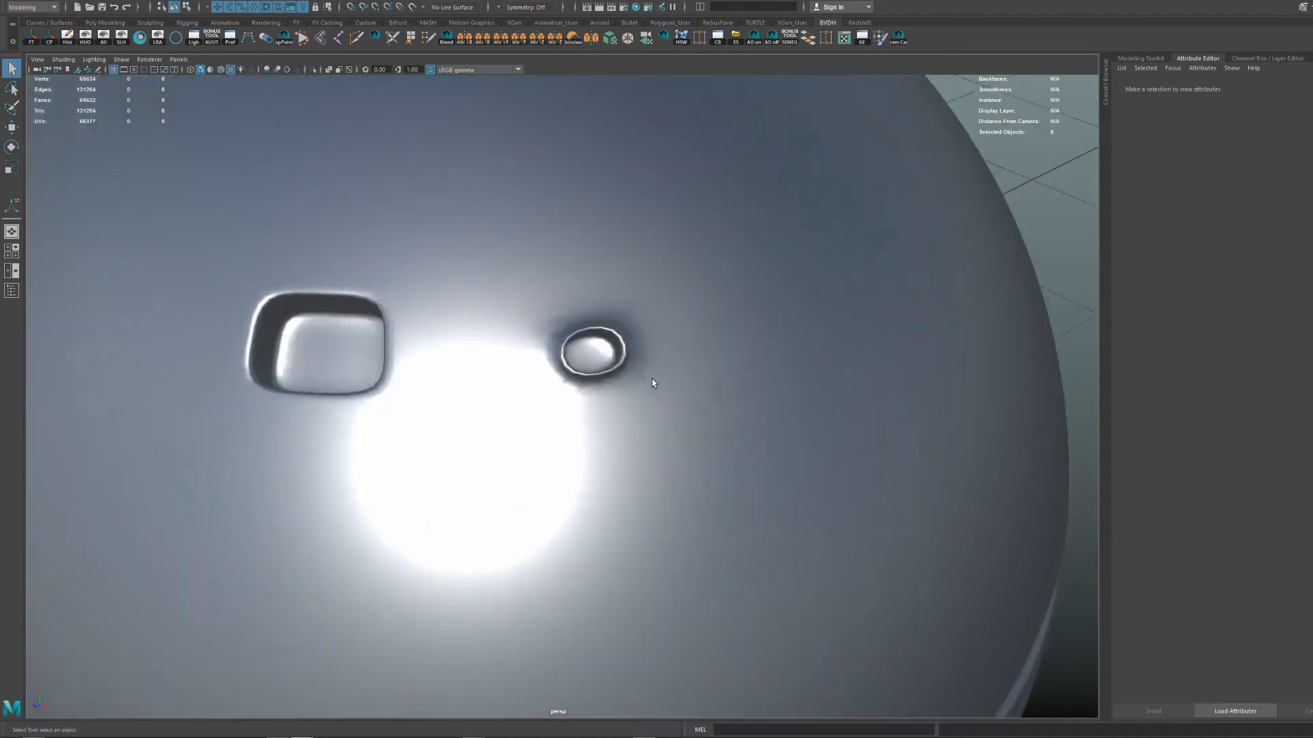
# Select the sphere and turn its smooth preview back off.
pyautogui.scroll(3, 651, 369)
pyautogui.click(653, 323)
pyautogui.scroll(-8, 674, 311)
pyautogui.press('1')
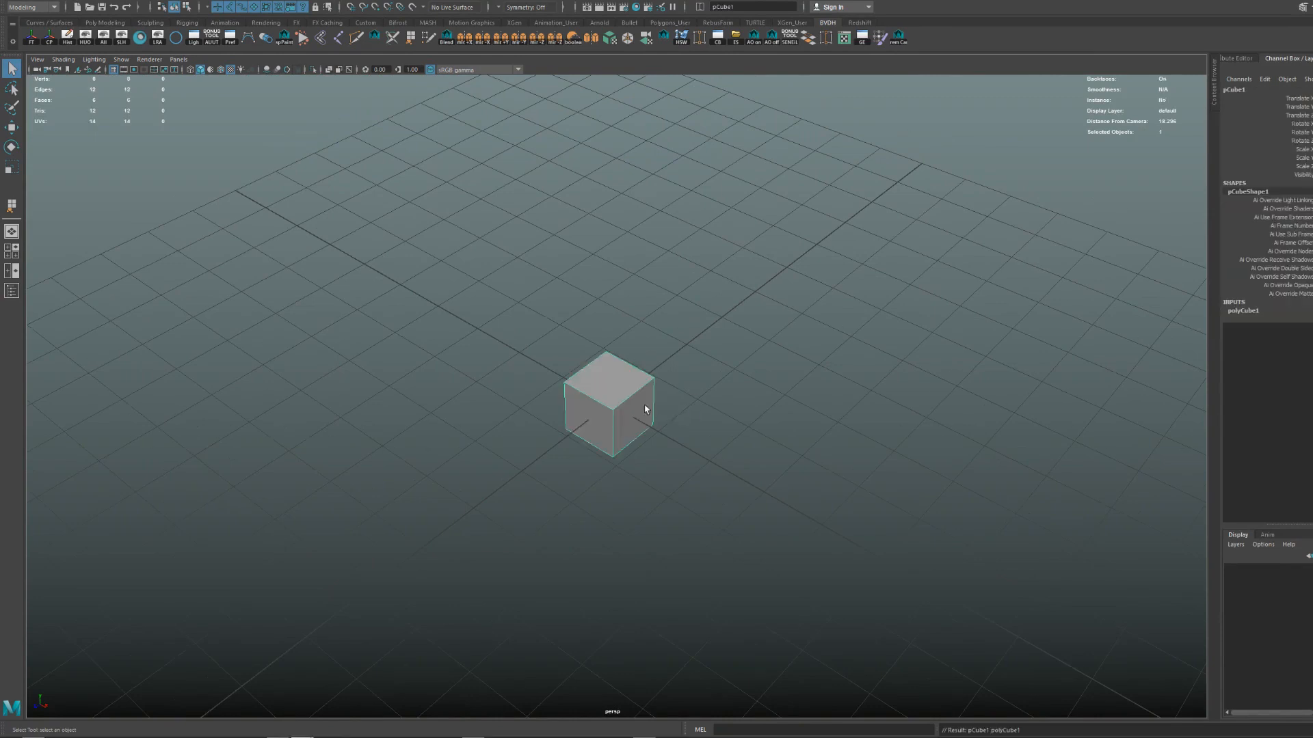
# Scale the new cube up uniformly with the Scale tool.
pyautogui.moveTo(648, 401); pyautogui.dragTo(709, 375)
pyautogui.scroll(-3, 554, 375)
pyautogui.moveTo(709, 375)
pyautogui.keyDown('alt'); pyautogui.mouseDown(button='middle')
pyautogui.moveTo(554, 375)
pyautogui.moveTo(688, 360)
pyautogui.mouseUp(button='middle'); pyautogui.keyUp('alt')
pyautogui.scroll(3, 688, 360)
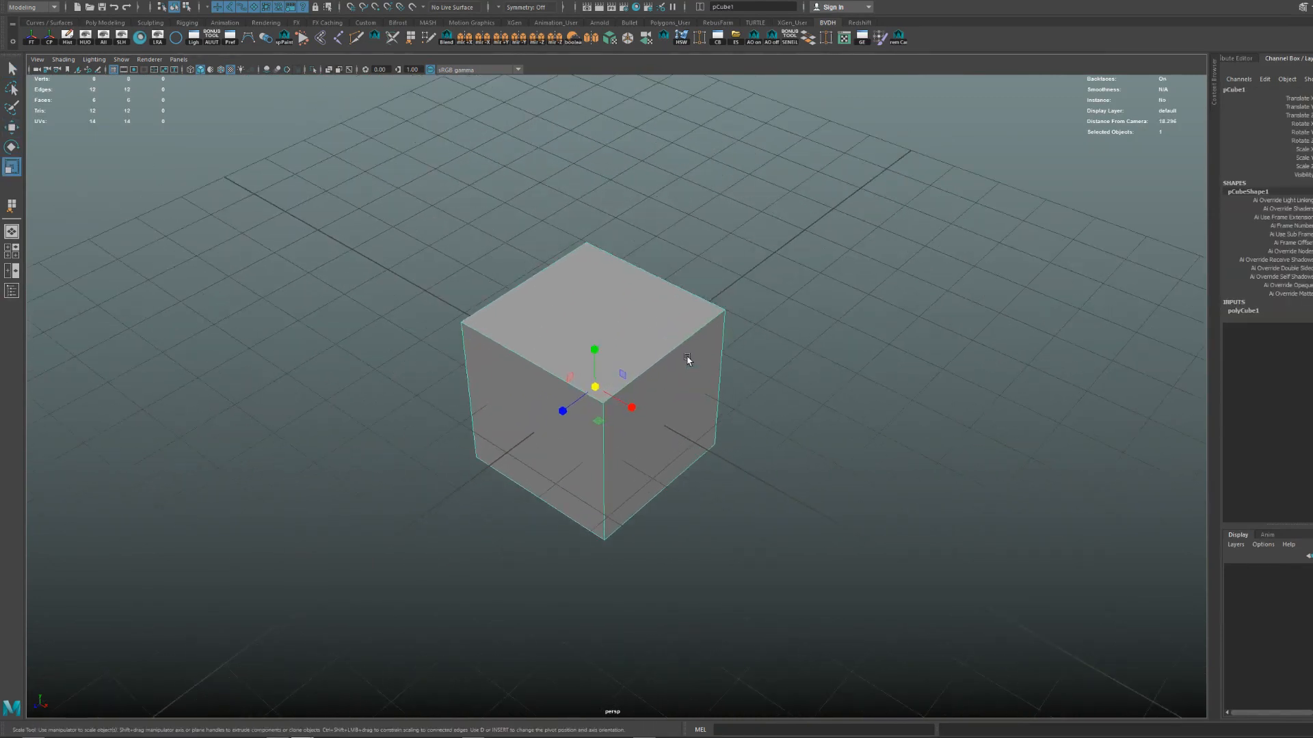
pyautogui.scroll(2, 700, 400)
# Use Multi-Cut to insert a horizontal edge loop near the cube's top and a vertical loop crossing its top face.
pyautogui.press('y')
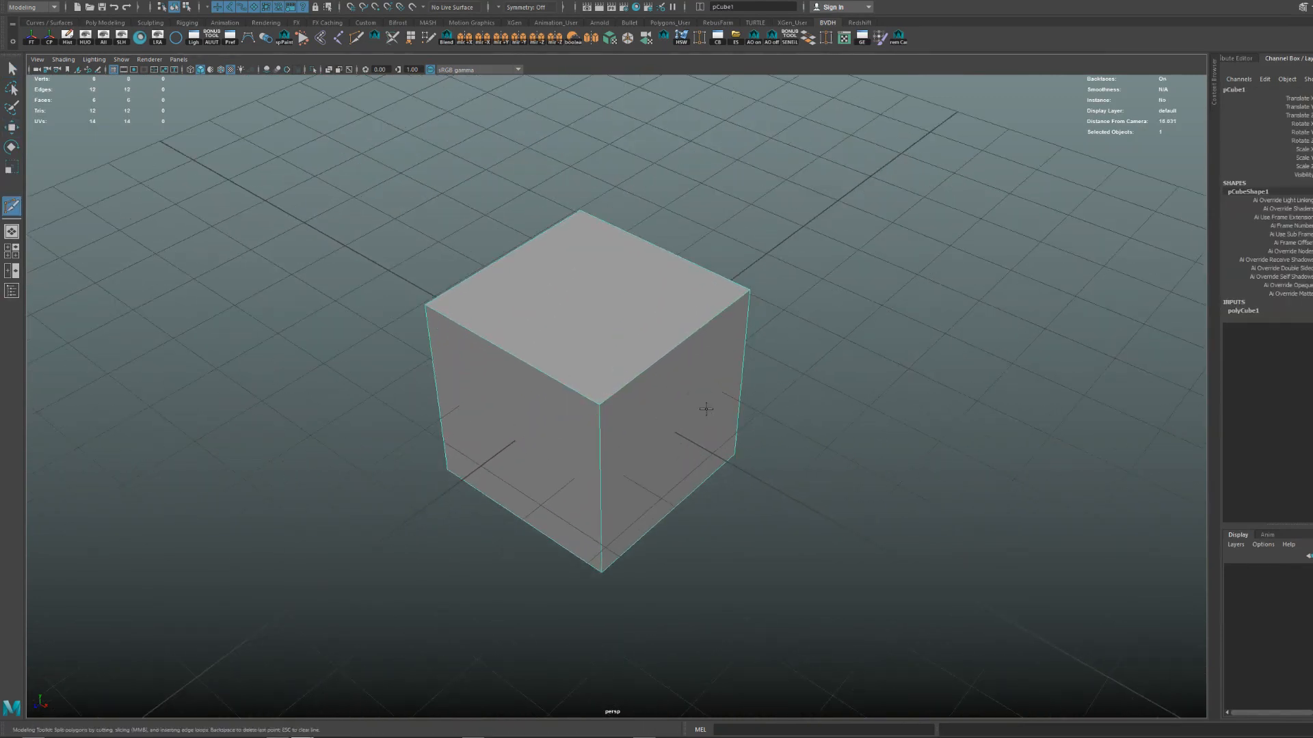
pyautogui.keyDown('alt'); pyautogui.moveTo(691, 404); pyautogui.dragTo(685, 451); pyautogui.keyUp('alt')
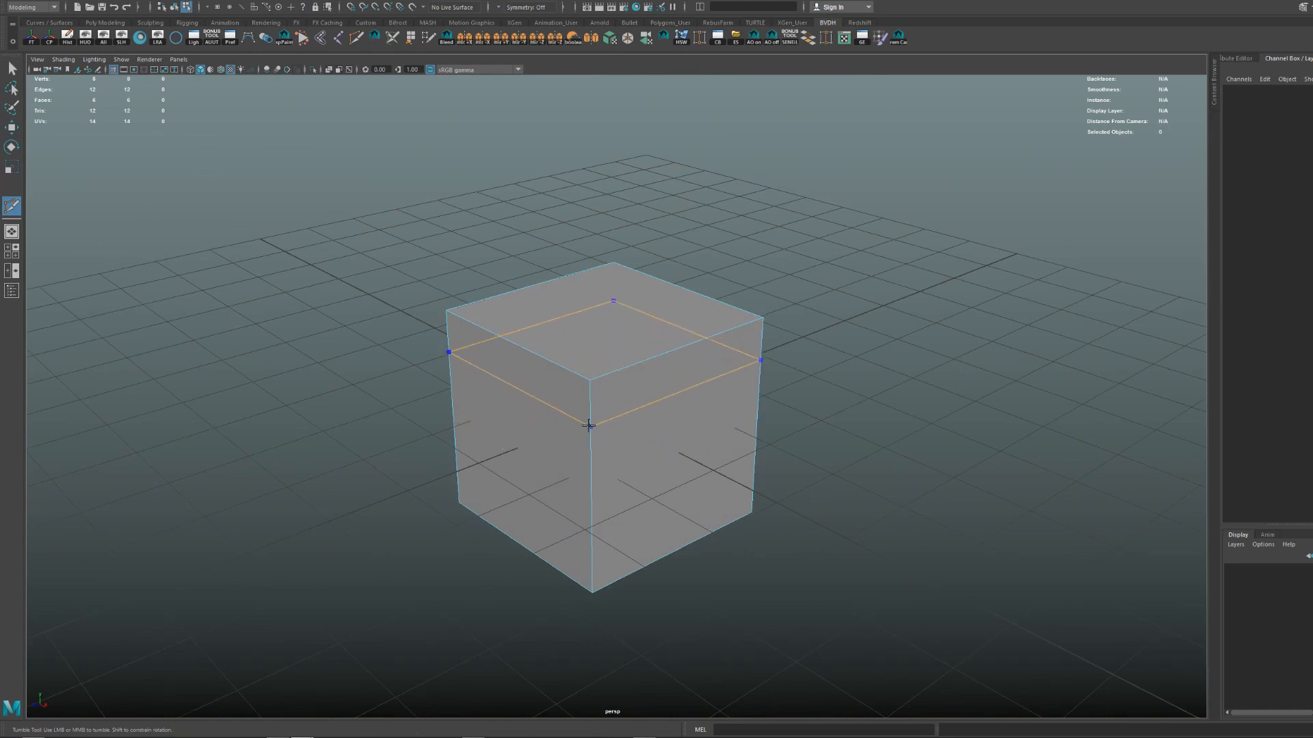
pyautogui.keyDown('ctrl'); pyautogui.click(592, 428); pyautogui.keyUp('ctrl')
pyautogui.keyDown('alt'); pyautogui.moveTo(592, 428); pyautogui.dragTo(525, 450); pyautogui.keyUp('alt')
pyautogui.keyDown('alt'); pyautogui.moveTo(504, 419); pyautogui.dragTo(645, 469); pyautogui.keyUp('alt')
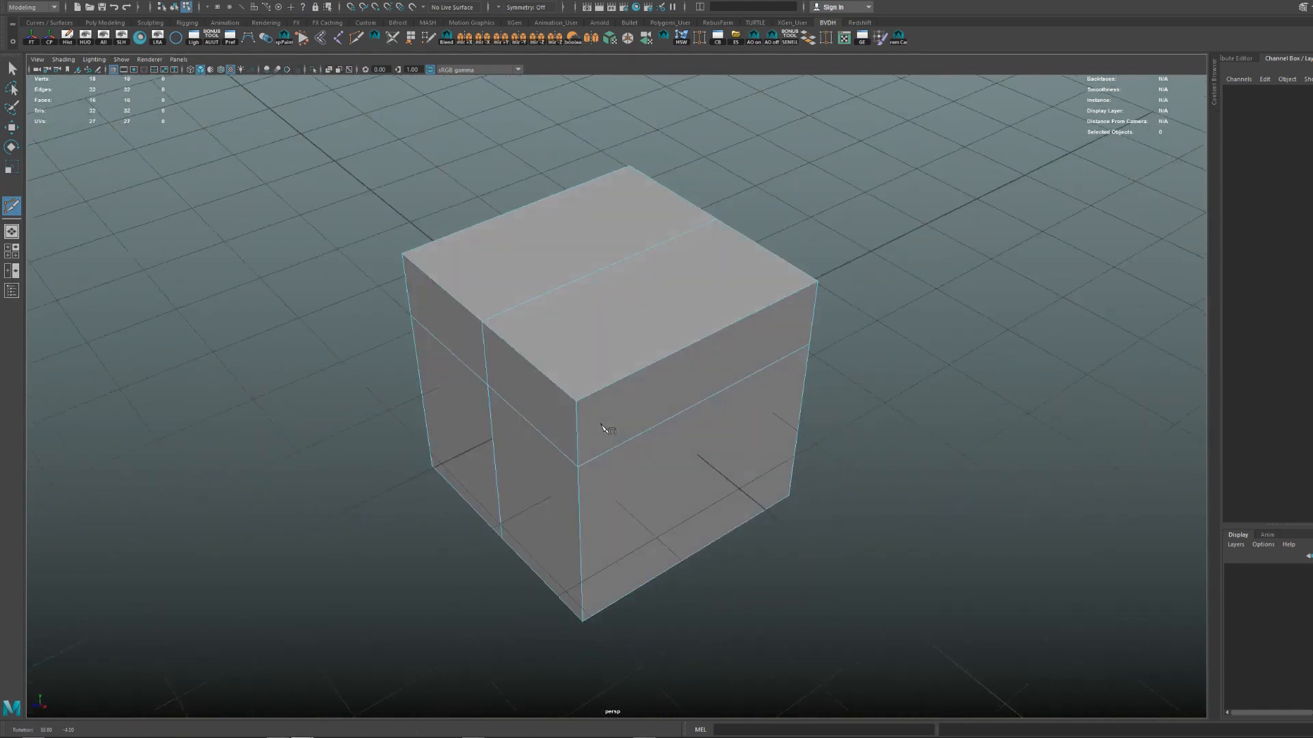
# Insert a loop perpendicular to the existing vertical one, plus another parallel loop beside it, on the cube.
pyautogui.keyDown('alt'); pyautogui.moveTo(695, 346); pyautogui.dragTo(704, 386); pyautogui.keyUp('alt')
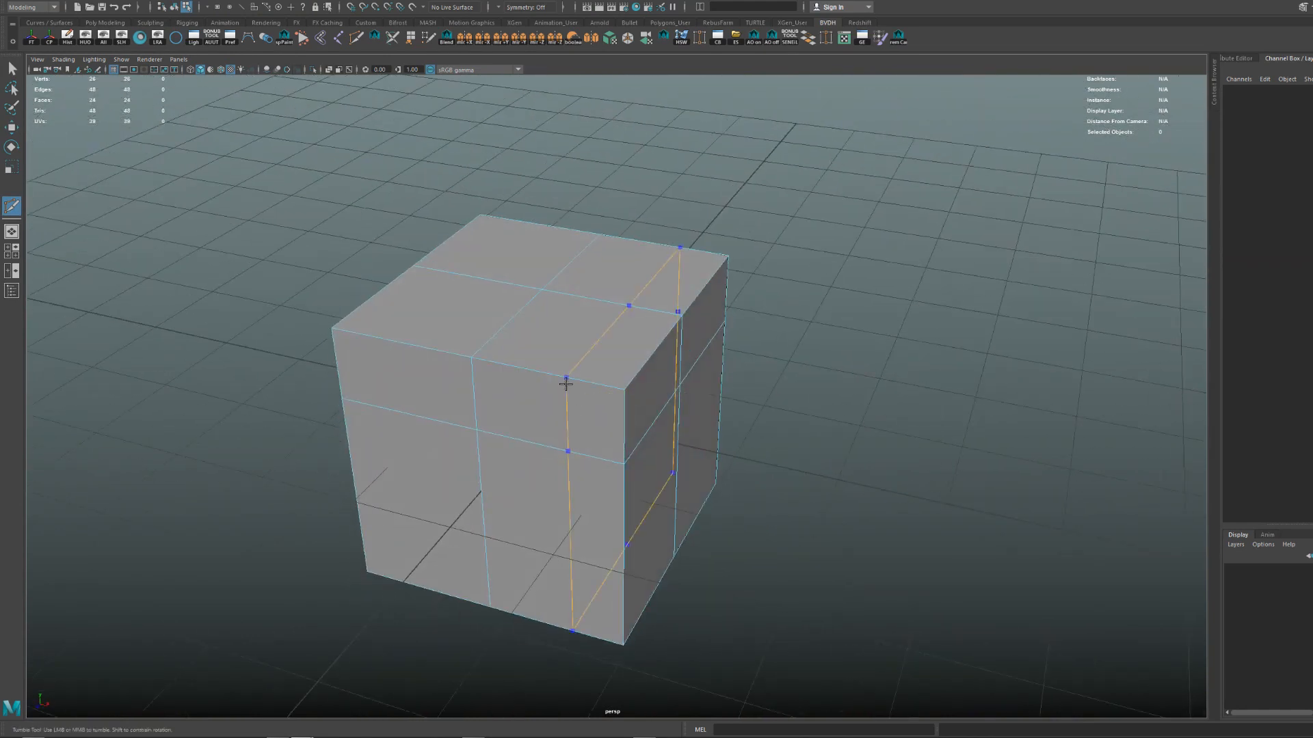
pyautogui.click(475, 365)
pyautogui.keyDown('alt'); pyautogui.moveTo(509, 387); pyautogui.dragTo(556, 380); pyautogui.keyUp('alt')
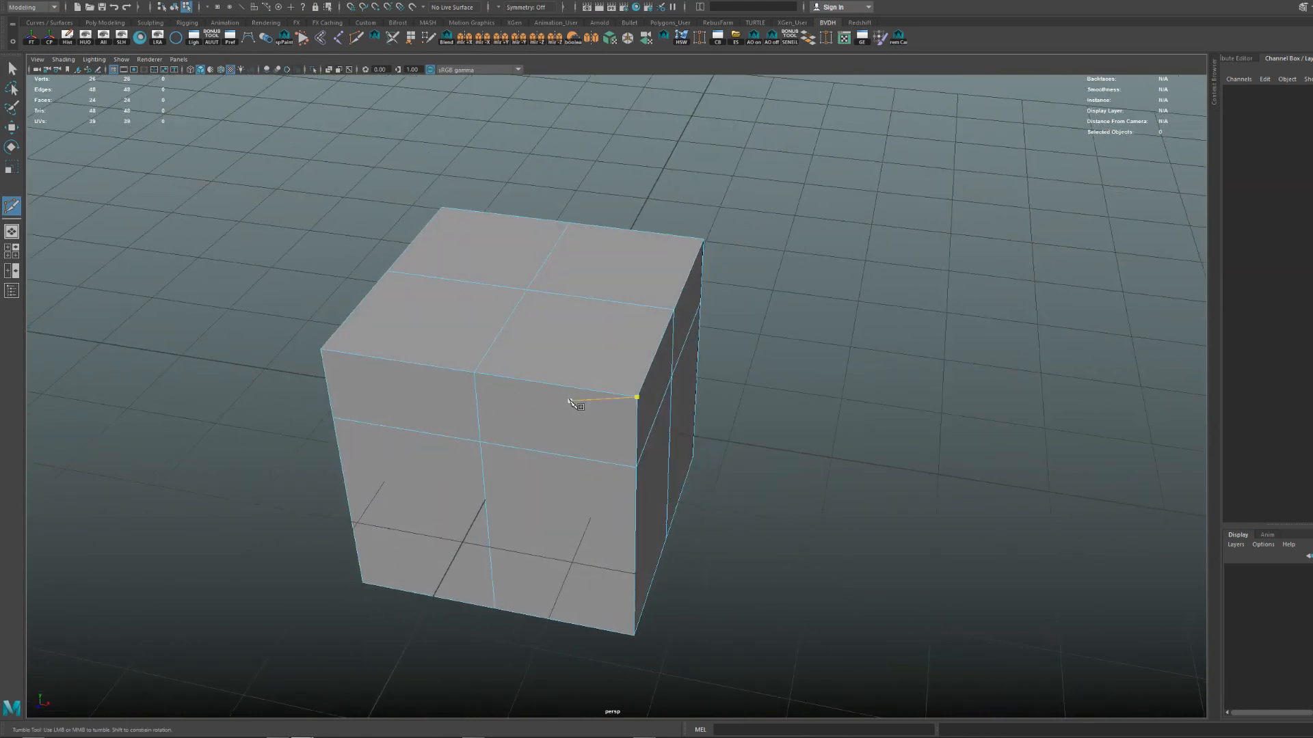
pyautogui.press('ctrl')
pyautogui.keyDown('ctrl'); pyautogui.click(548, 384); pyautogui.keyUp('ctrl')
pyautogui.keyDown('alt'); pyautogui.moveTo(551, 388); pyautogui.dragTo(564, 364); pyautogui.keyUp('alt')
pyautogui.click(557, 370)
pyautogui.keyDown('alt'); pyautogui.moveTo(560, 370); pyautogui.dragTo(629, 387, button='right'); pyautogui.keyUp('alt')
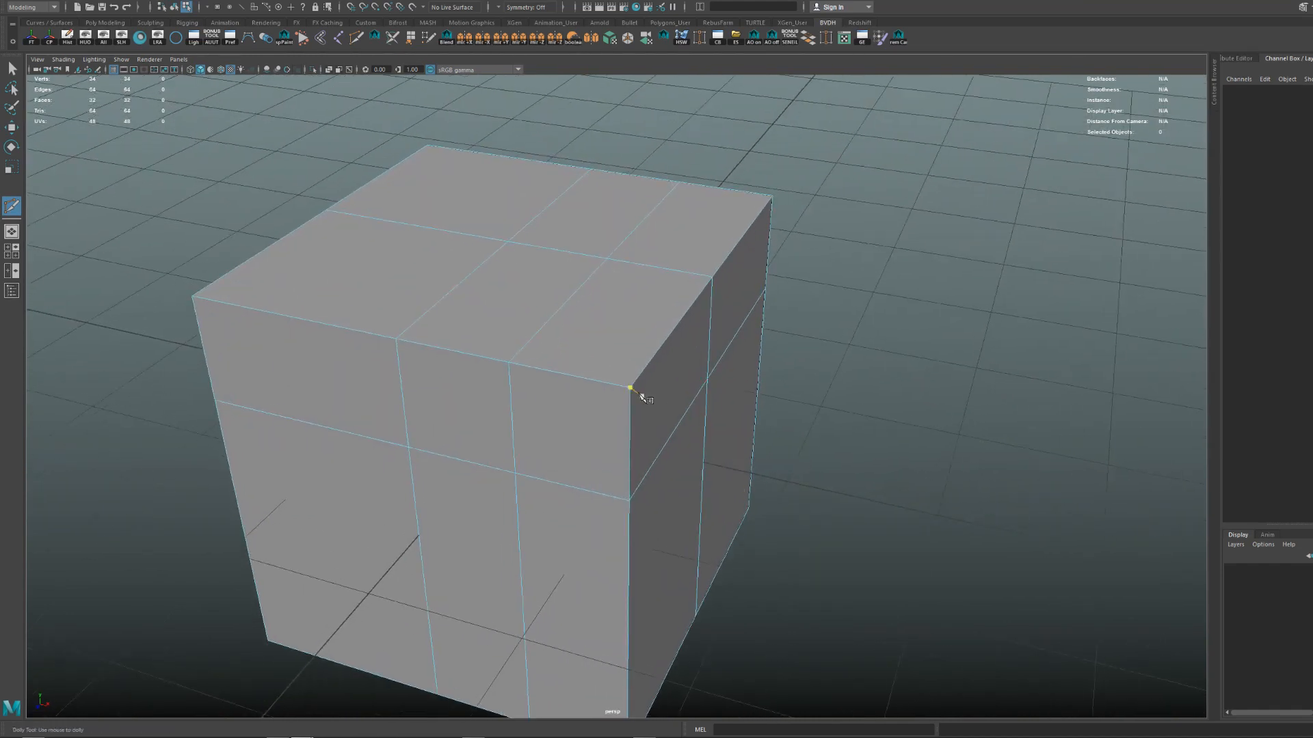
# Insert five parallel edge loops across the cube's top face on both sides of its middle loop.
pyautogui.keyDown('alt'); pyautogui.moveTo(632, 390); pyautogui.dragTo(655, 402); pyautogui.keyUp('alt')
pyautogui.keyDown('alt'); pyautogui.moveTo(655, 402); pyautogui.dragTo(685, 422, button='middle'); pyautogui.keyUp('alt')
pyautogui.press('ctrl')
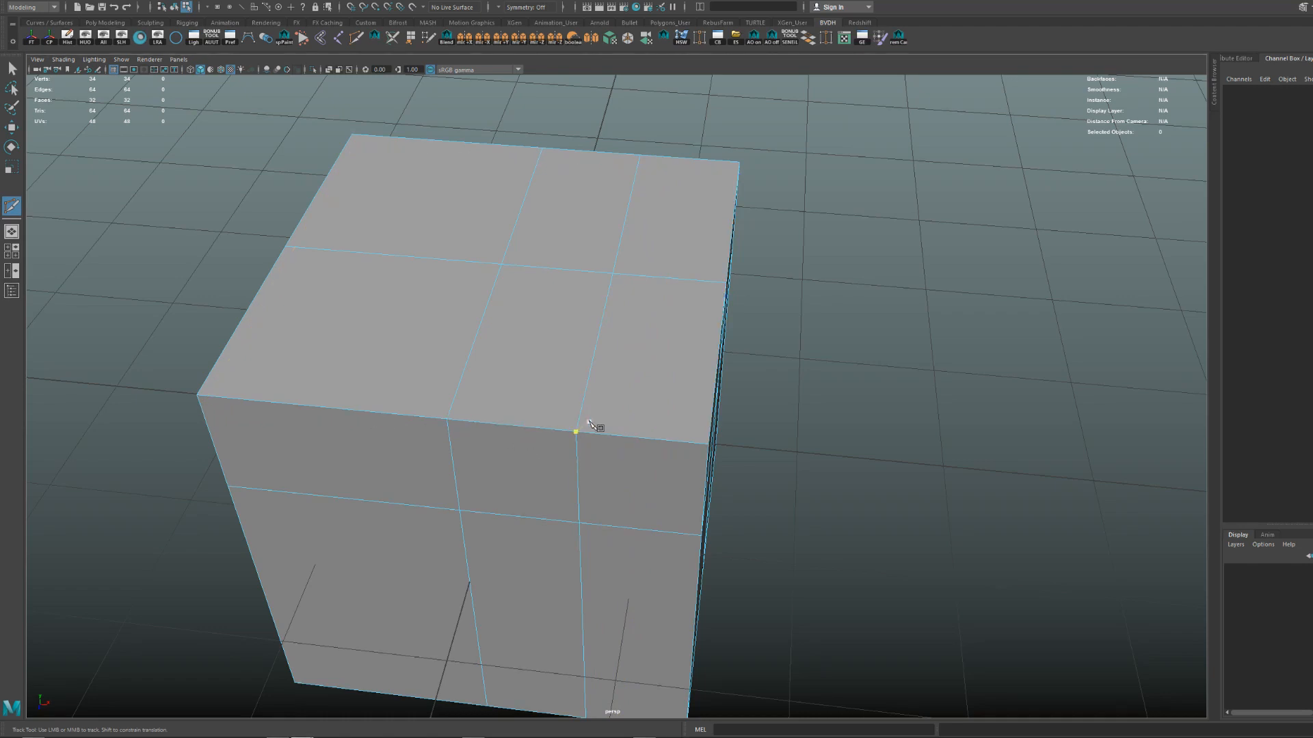
pyautogui.keyDown('alt'); pyautogui.moveTo(454, 414); pyautogui.dragTo(643, 445); pyautogui.keyUp('alt')
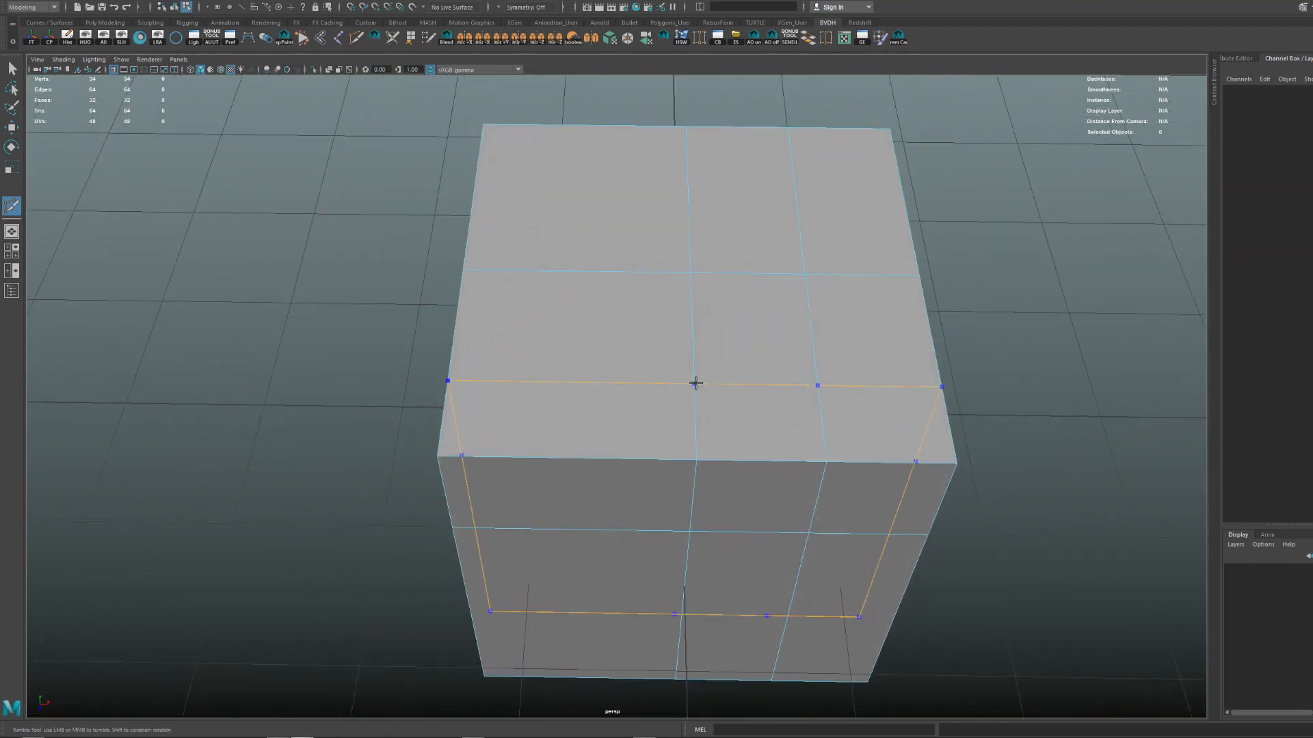
pyautogui.keyDown('ctrl'); pyautogui.click(696, 363); pyautogui.keyUp('ctrl')
pyautogui.keyDown('ctrl'); pyautogui.middleClick(702, 329); pyautogui.keyUp('ctrl')
pyautogui.keyDown('ctrl'); pyautogui.middleClick(692, 418); pyautogui.keyUp('ctrl')
pyautogui.keyDown('ctrl'); pyautogui.middleClick(679, 222); pyautogui.keyUp('ctrl')
pyautogui.keyDown('ctrl'); pyautogui.middleClick(680, 228); pyautogui.keyUp('ctrl')
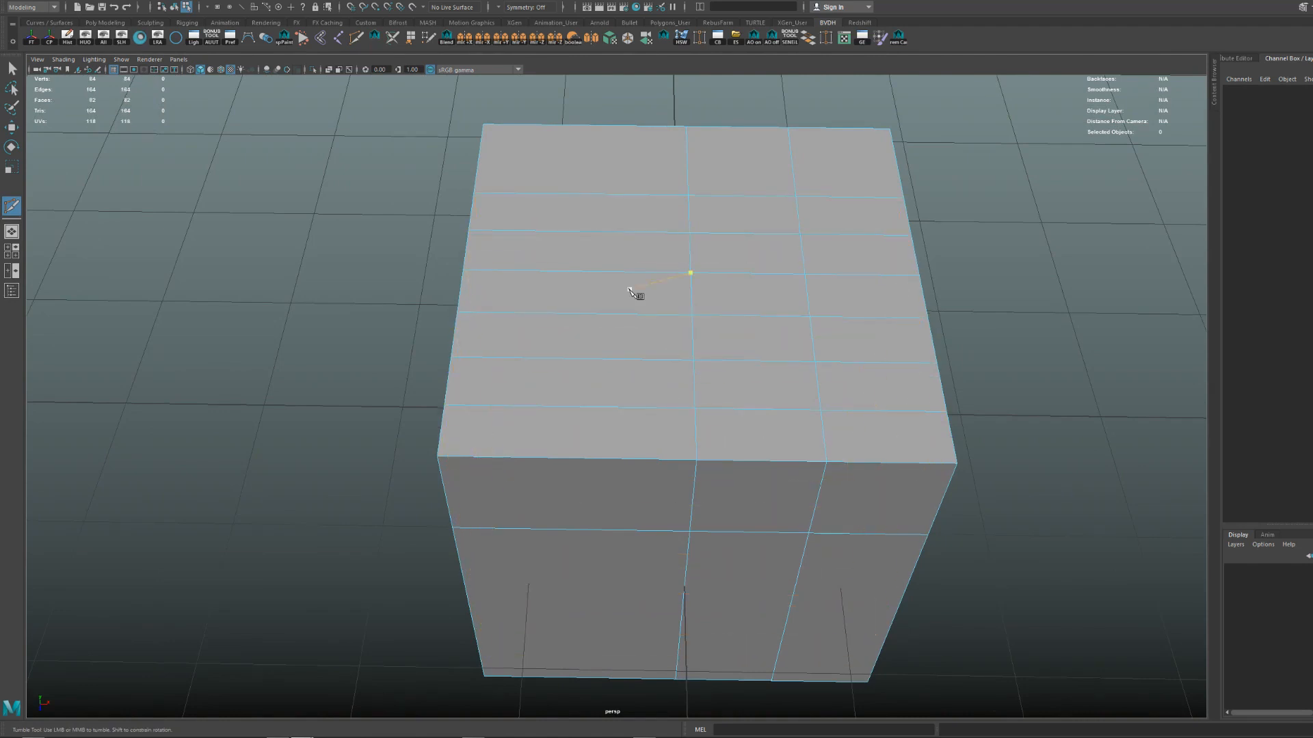
# Insert one vertical edge loop through the widest undivided column, near the cube's outer side.
pyautogui.keyDown('alt'); pyautogui.moveTo(636, 293); pyautogui.dragTo(722, 296); pyautogui.keyUp('alt')
pyautogui.keyDown('alt'); pyautogui.moveTo(639, 410); pyautogui.dragTo(624, 408); pyautogui.keyUp('alt')
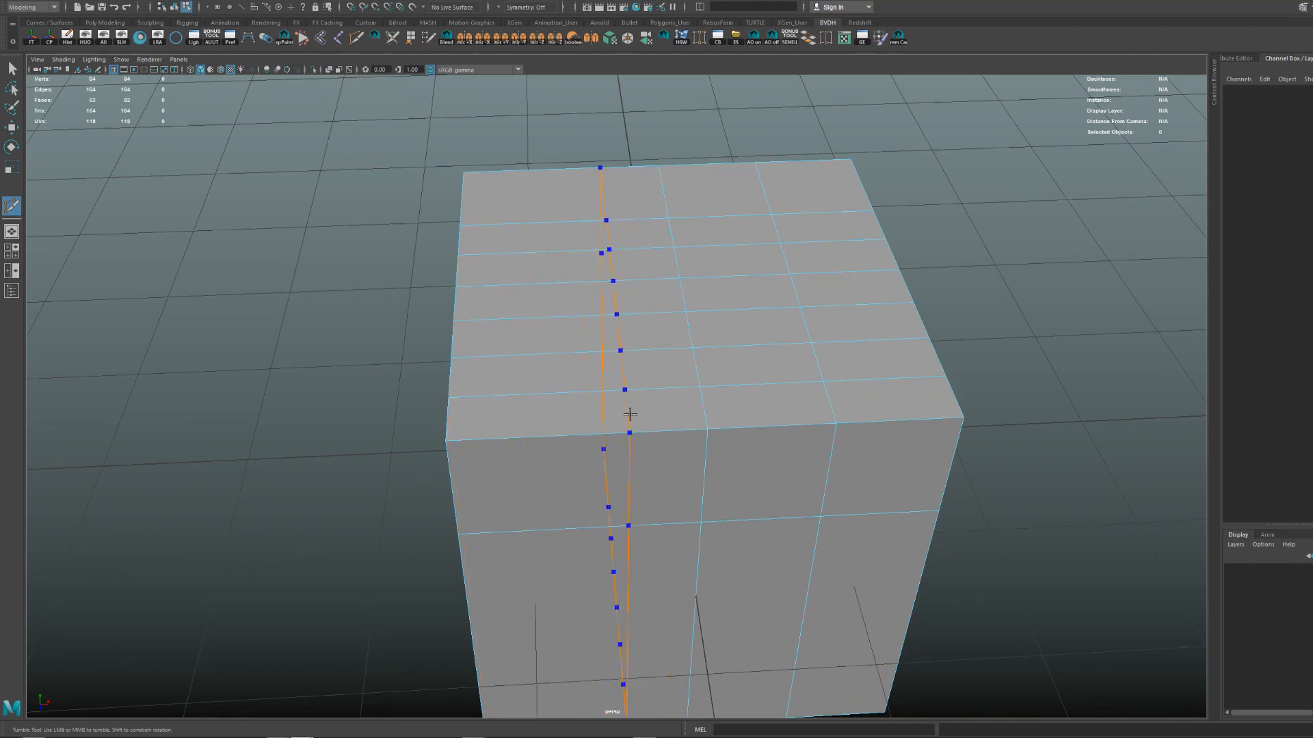
pyautogui.keyDown('ctrl'); pyautogui.click(547, 418); pyautogui.keyUp('ctrl')
pyautogui.moveTo(626, 435)
pyautogui.keyDown('alt'); pyautogui.mouseDown()
pyautogui.moveTo(615, 460)
pyautogui.moveTo(602, 435)
pyautogui.mouseUp(); pyautogui.keyUp('alt')
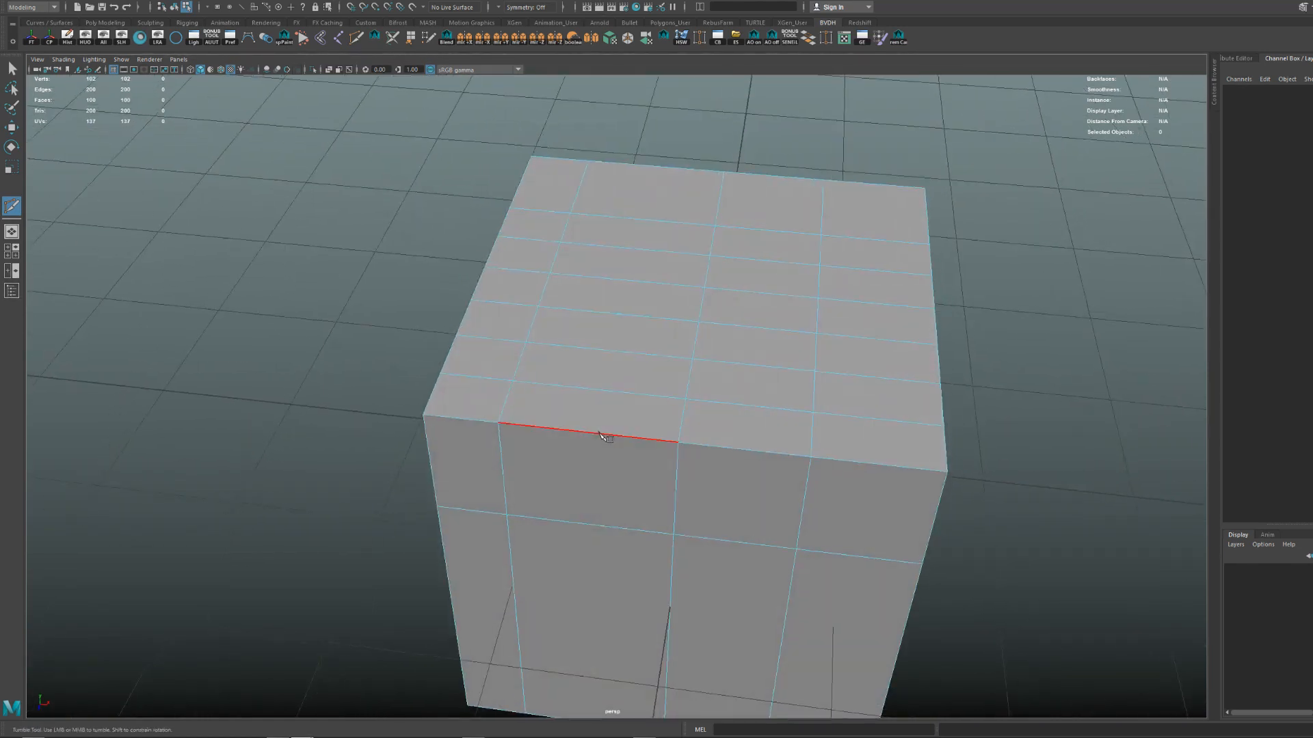
# Cut a path on the cube's top from a grid vertex through a point inside a face to the opposite vertex.
pyautogui.keyDown('alt'); pyautogui.moveTo(704, 432); pyautogui.dragTo(636, 413, button='right'); pyautogui.keyUp('alt')
pyautogui.keyDown('alt'); pyautogui.moveTo(714, 410); pyautogui.dragTo(658, 395); pyautogui.keyUp('alt')
pyautogui.keyDown('alt'); pyautogui.moveTo(588, 356); pyautogui.dragTo(673, 342, button='right'); pyautogui.keyUp('alt')
pyautogui.keyDown('alt'); pyautogui.moveTo(536, 325); pyautogui.dragTo(574, 352); pyautogui.keyUp('alt')
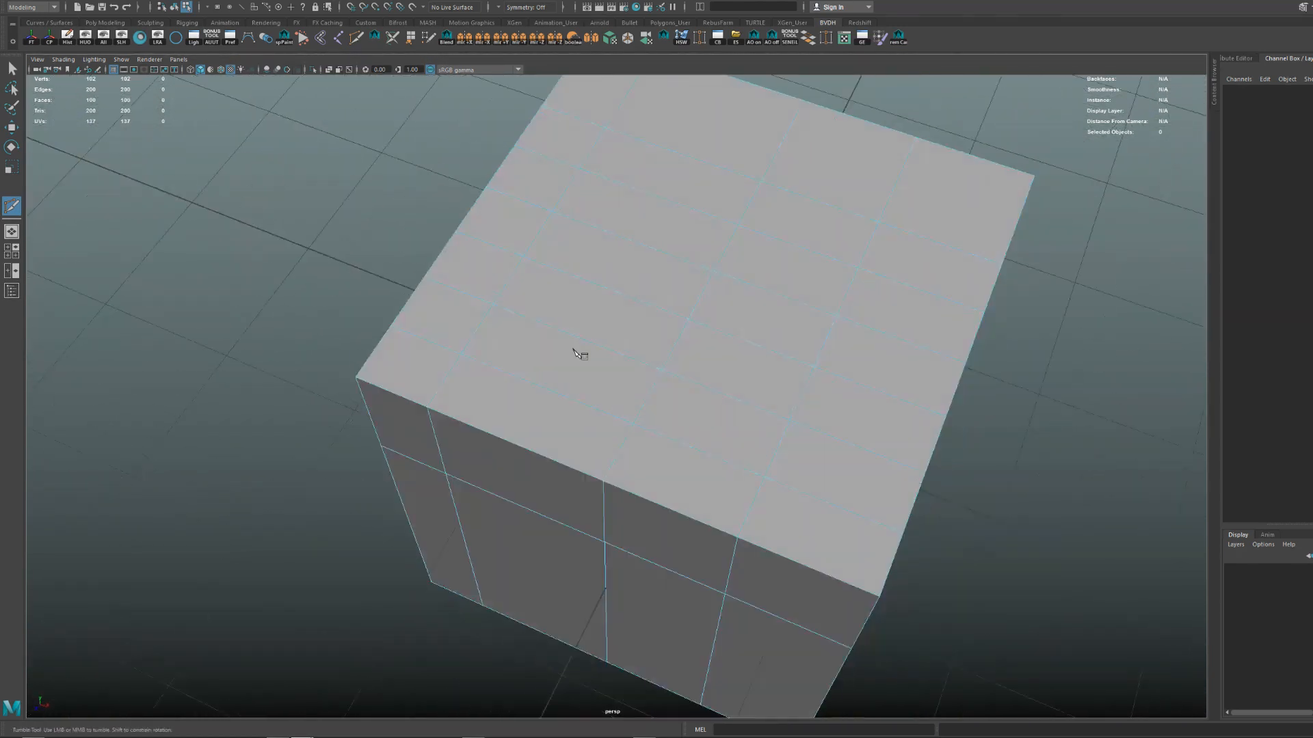
pyautogui.keyDown('alt'); pyautogui.moveTo(574, 352); pyautogui.dragTo(615, 340, button='right'); pyautogui.keyUp('alt')
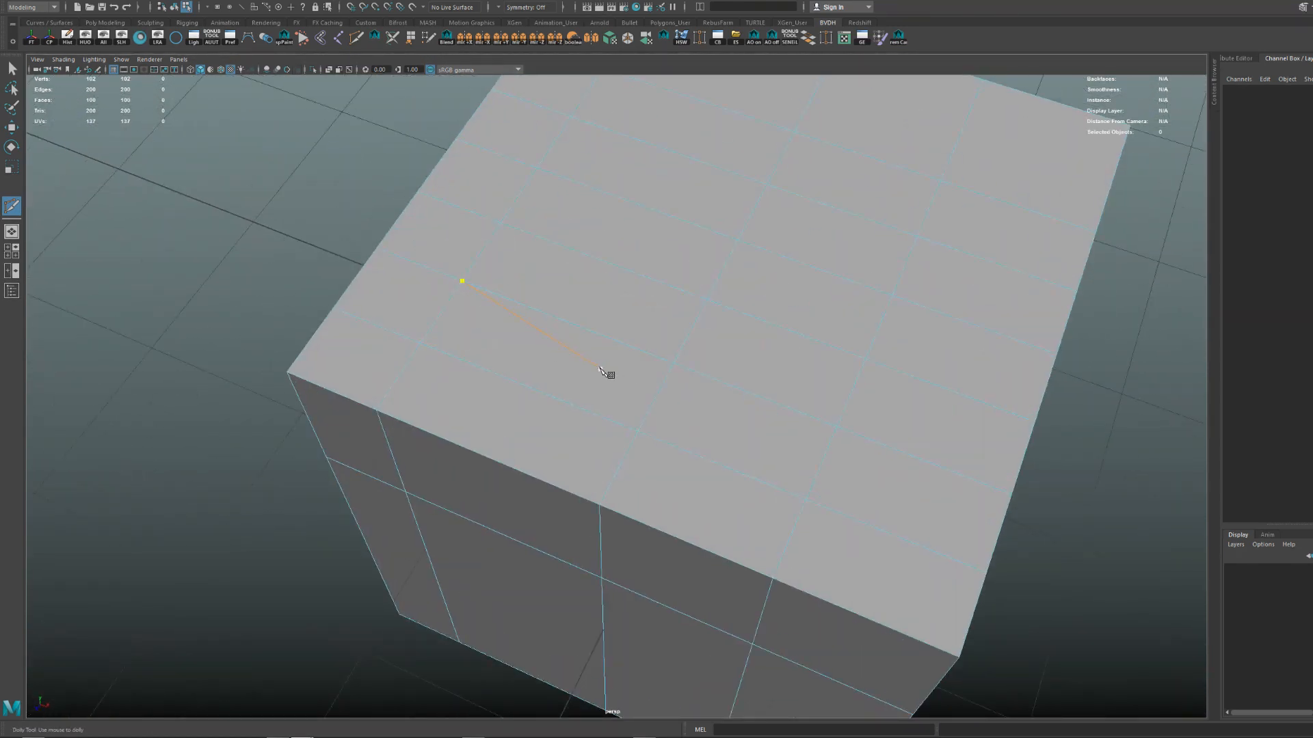
pyautogui.click(600, 372)
pyautogui.click(673, 363)
pyautogui.rightClick(738, 406)
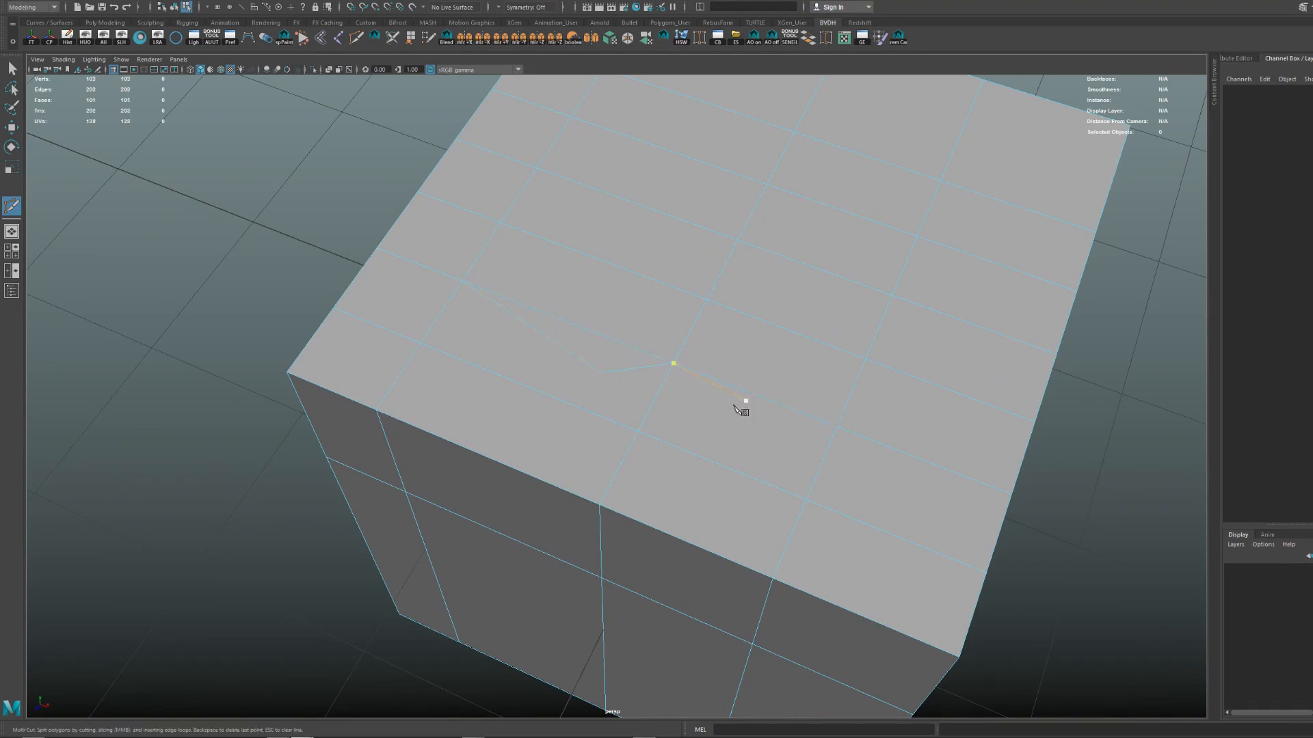
# Cut edges from the new interior point to the two remaining corner vertices of the face on the cube's top.
pyautogui.click(601, 372)
pyautogui.click(637, 432)
pyautogui.rightClick(766, 446)
pyautogui.keyDown('alt'); pyautogui.moveTo(745, 438); pyautogui.dragTo(674, 410, button='right'); pyautogui.keyUp('alt')
pyautogui.click(602, 375)
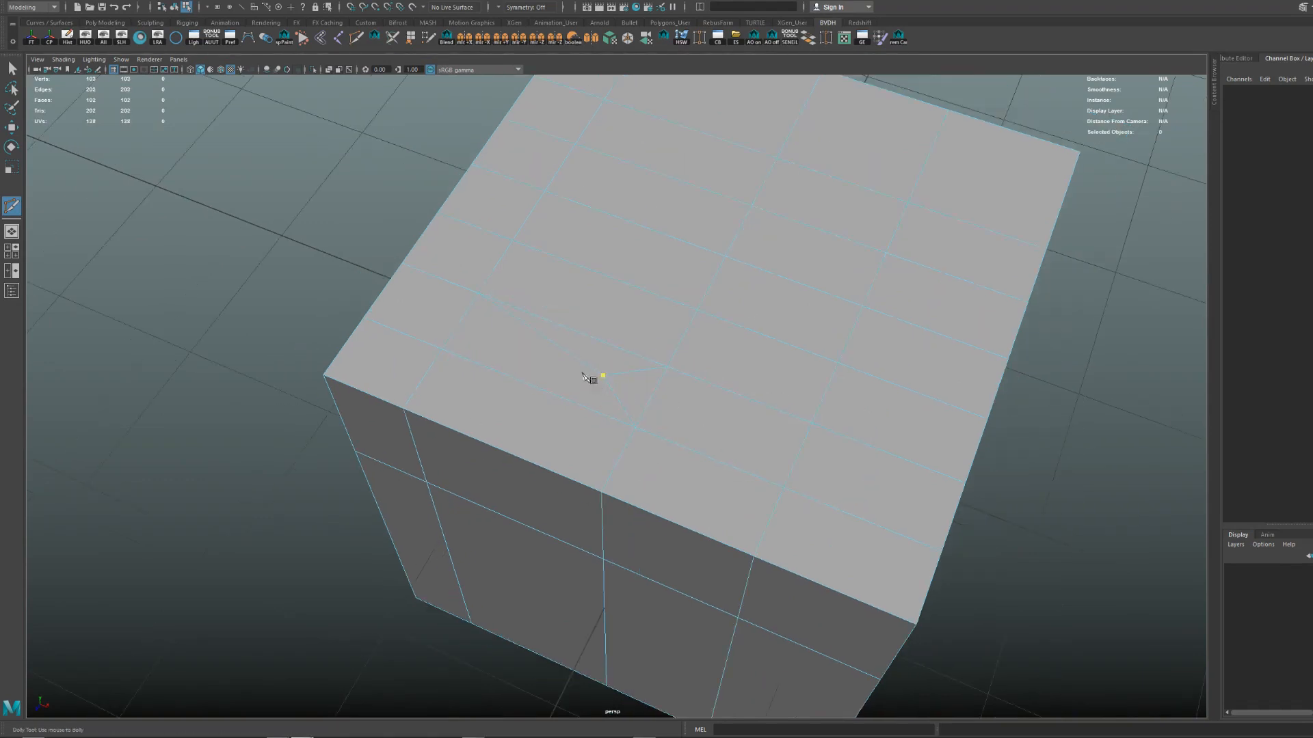
pyautogui.click(444, 350)
pyautogui.rightClick(546, 390)
pyautogui.keyDown('alt'); pyautogui.moveTo(759, 410); pyautogui.dragTo(704, 393, button='right'); pyautogui.keyUp('alt')
pyautogui.keyDown('alt'); pyautogui.moveTo(704, 393); pyautogui.dragTo(646, 373); pyautogui.keyUp('alt')
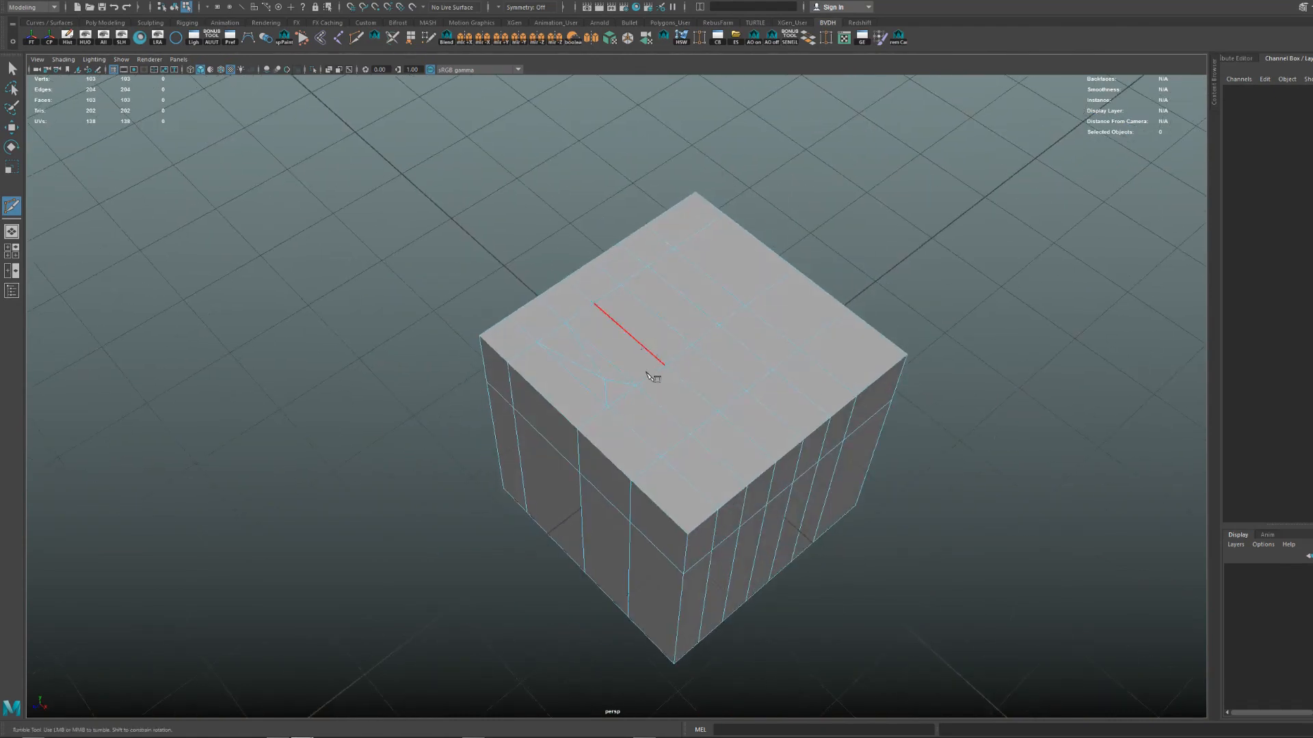
# Switch the cube to object mode, leave Multi-Cut, and clear the selection.
pyautogui.moveTo(646, 373); pyautogui.dragTo(767, 266, button='right')
pyautogui.keyDown('alt'); pyautogui.moveTo(889, 372); pyautogui.dragTo(832, 356, button='right'); pyautogui.keyUp('alt')
pyautogui.hotkey('alt', 'shift', 'd')
pyautogui.keyDown('alt'); pyautogui.moveTo(833, 356); pyautogui.dragTo(656, 347, button='middle'); pyautogui.keyUp('alt')
pyautogui.press('q')
pyautogui.click(775, 257)
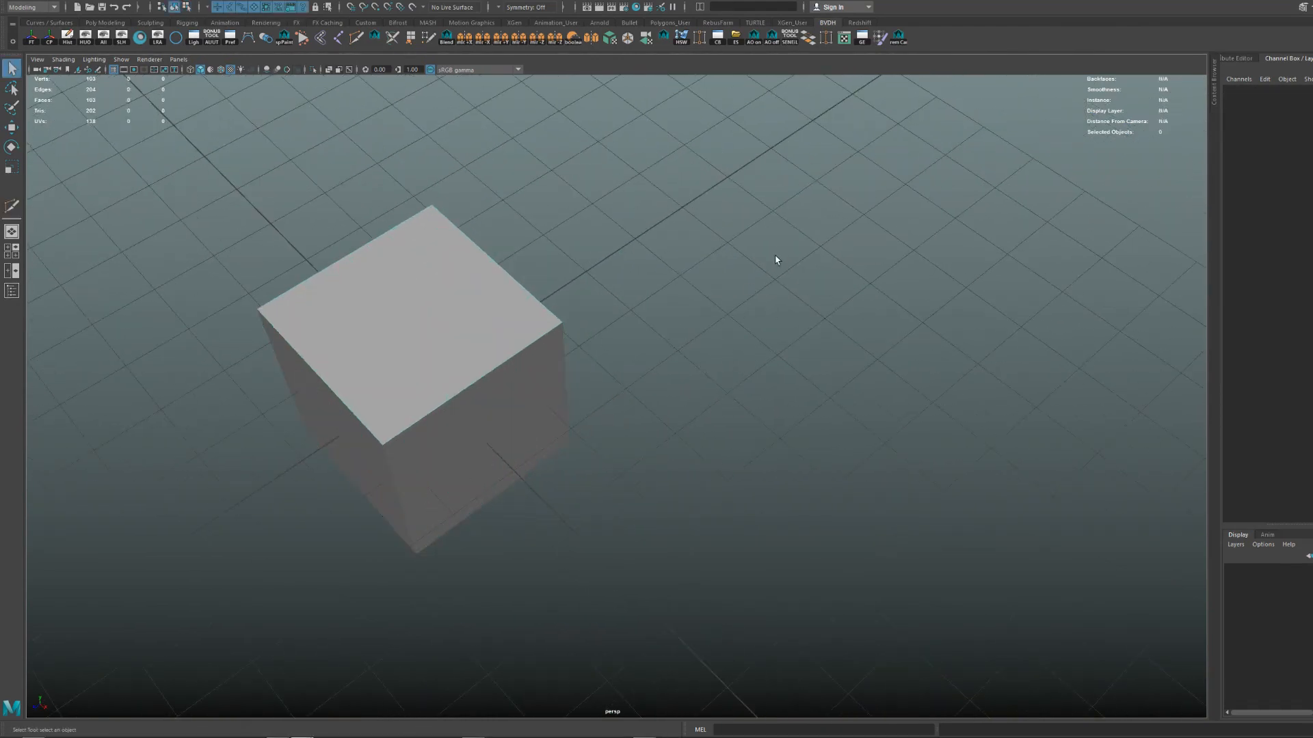
# Create a polygon sphere, scale it up uniformly, and move it out beside the cube.
pyautogui.keyDown('shift'); pyautogui.moveTo(775, 256); pyautogui.dragTo(813, 258, button='right'); pyautogui.keyUp('shift')
pyautogui.keyDown('alt'); pyautogui.moveTo(807, 263); pyautogui.dragTo(687, 290, button='right'); pyautogui.keyUp('alt')
pyautogui.press('w')
pyautogui.press('r')
pyautogui.moveTo(475, 384); pyautogui.dragTo(634, 332)
pyautogui.press('w')
pyautogui.moveTo(437, 412); pyautogui.dragTo(664, 302)
pyautogui.keyDown('alt'); pyautogui.moveTo(666, 301); pyautogui.dragTo(670, 336, button='middle'); pyautogui.keyUp('alt')
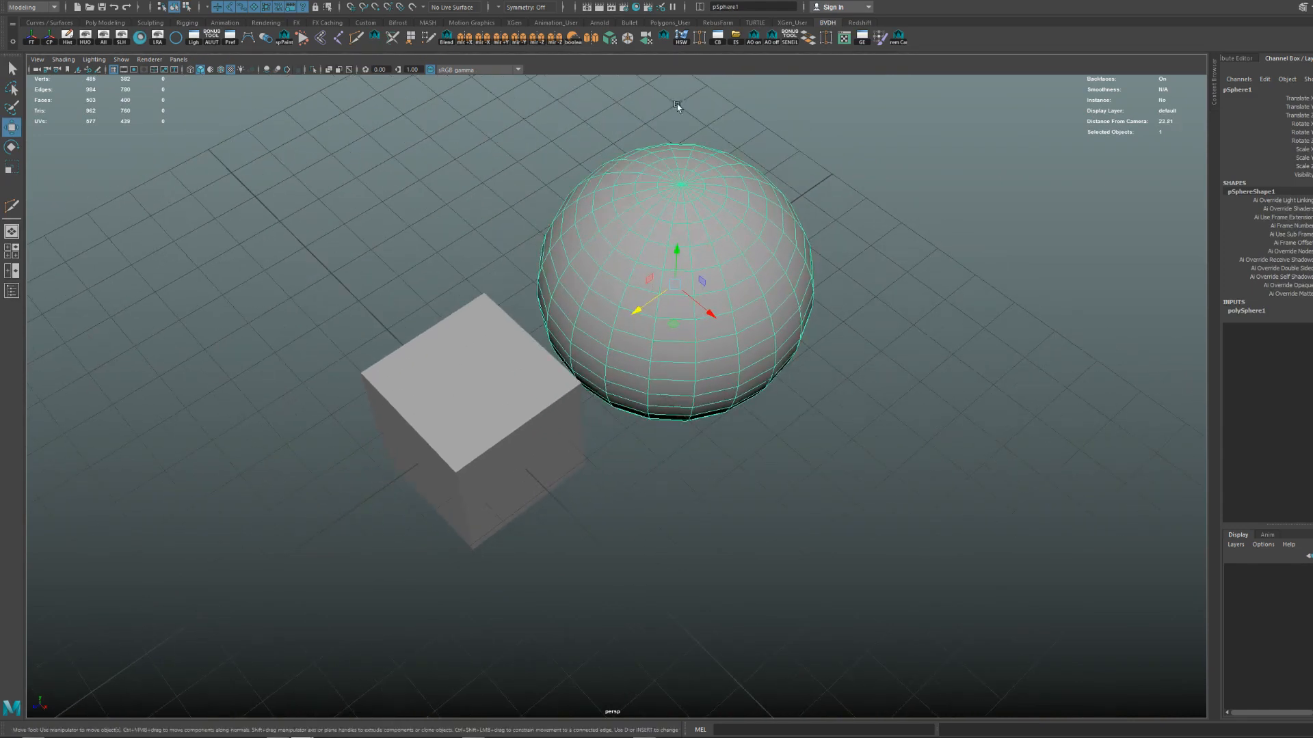
# Make the sphere a live surface and activate the Quad Draw tool.
pyautogui.click(412, 8)
pyautogui.keyDown('alt'); pyautogui.moveTo(716, 397); pyautogui.dragTo(700, 324); pyautogui.keyUp('alt')
pyautogui.keyDown('alt'); pyautogui.moveTo(700, 324); pyautogui.dragTo(607, 327, button='middle'); pyautogui.keyUp('alt')
pyautogui.keyDown('alt'); pyautogui.moveTo(606, 327); pyautogui.dragTo(751, 363, button='right'); pyautogui.keyUp('alt')
pyautogui.keyDown('shift'); pyautogui.moveTo(597, 259); pyautogui.dragTo(601, 442, button='right'); pyautogui.keyUp('shift')
pyautogui.keyDown('alt'); pyautogui.moveTo(608, 424); pyautogui.dragTo(674, 398, button='right'); pyautogui.keyUp('alt')
pyautogui.keyDown('alt'); pyautogui.moveTo(673, 364); pyautogui.dragTo(670, 394, button='middle'); pyautogui.keyUp('alt')
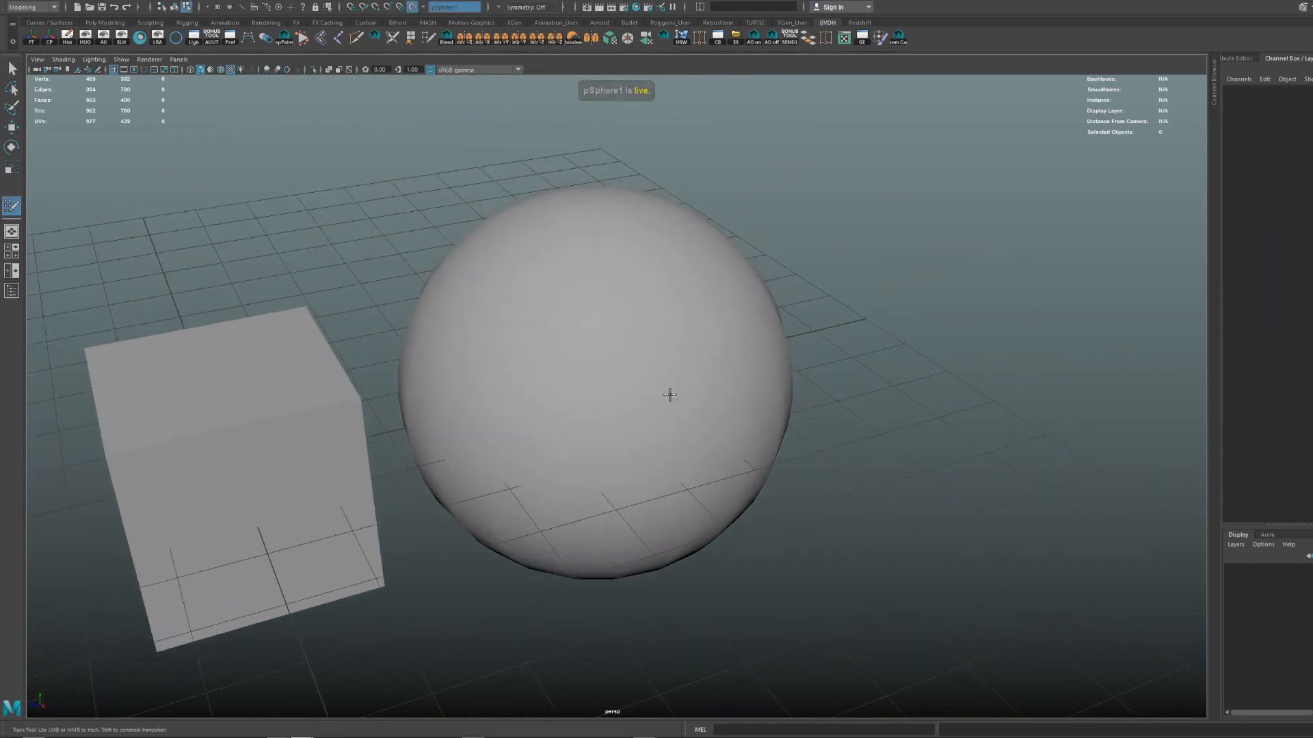
pyautogui.press('q')
pyautogui.moveTo(668, 392)
pyautogui.keyDown('alt'); pyautogui.mouseDown(button='right')
pyautogui.moveTo(676, 372)
pyautogui.moveTo(776, 306)
pyautogui.mouseUp(button='right'); pyautogui.keyUp('alt')
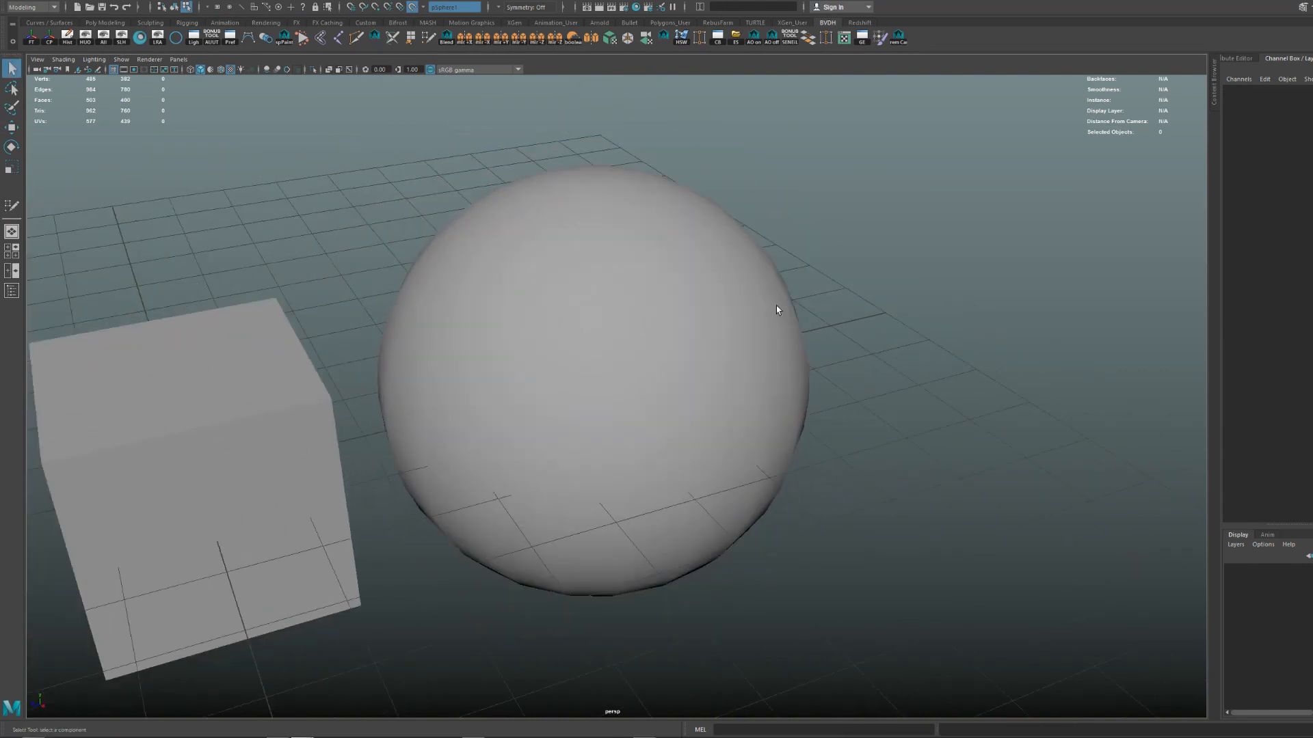
pyautogui.press('y')
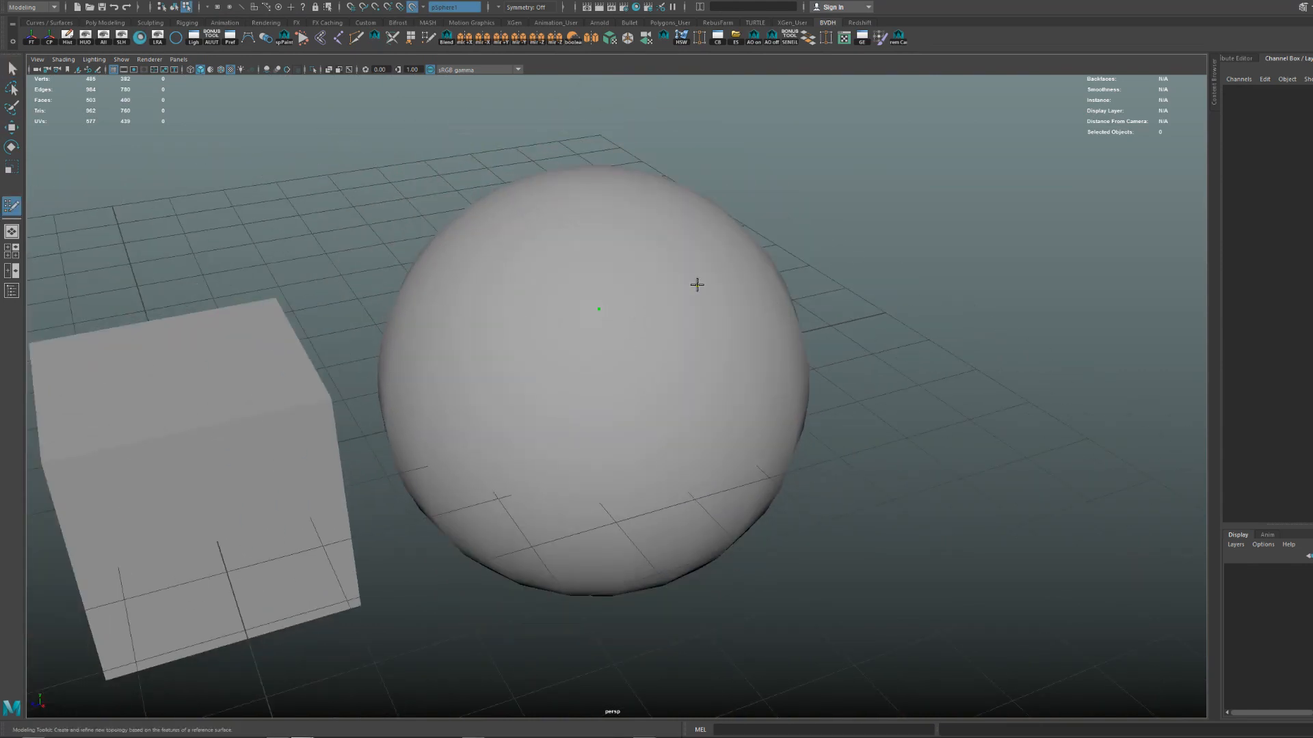
# Place Quad Draw points on the live sphere and fill between them to build a strip with one quad above it.
pyautogui.keyDown('shift'); pyautogui.click(591, 390); pyautogui.keyUp('shift')
pyautogui.moveTo(585, 346); pyautogui.dragTo(423, 303)
pyautogui.click(506, 227)
pyautogui.keyDown('shift'); pyautogui.click(545, 263); pyautogui.keyUp('shift')
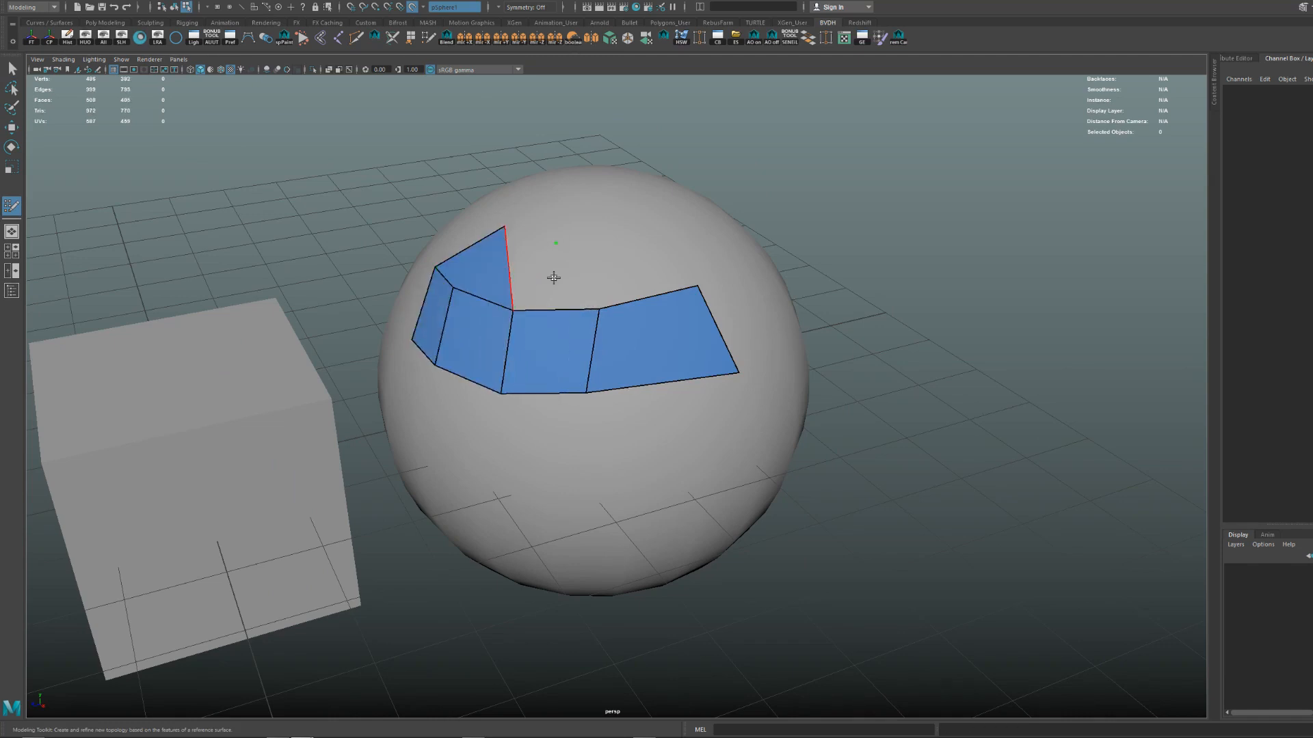
# Add more points above the quad strip and fill further quads toward the top of the sphere.
pyautogui.click(556, 242)
pyautogui.keyDown('shift'); pyautogui.click(554, 270); pyautogui.keyUp('shift')
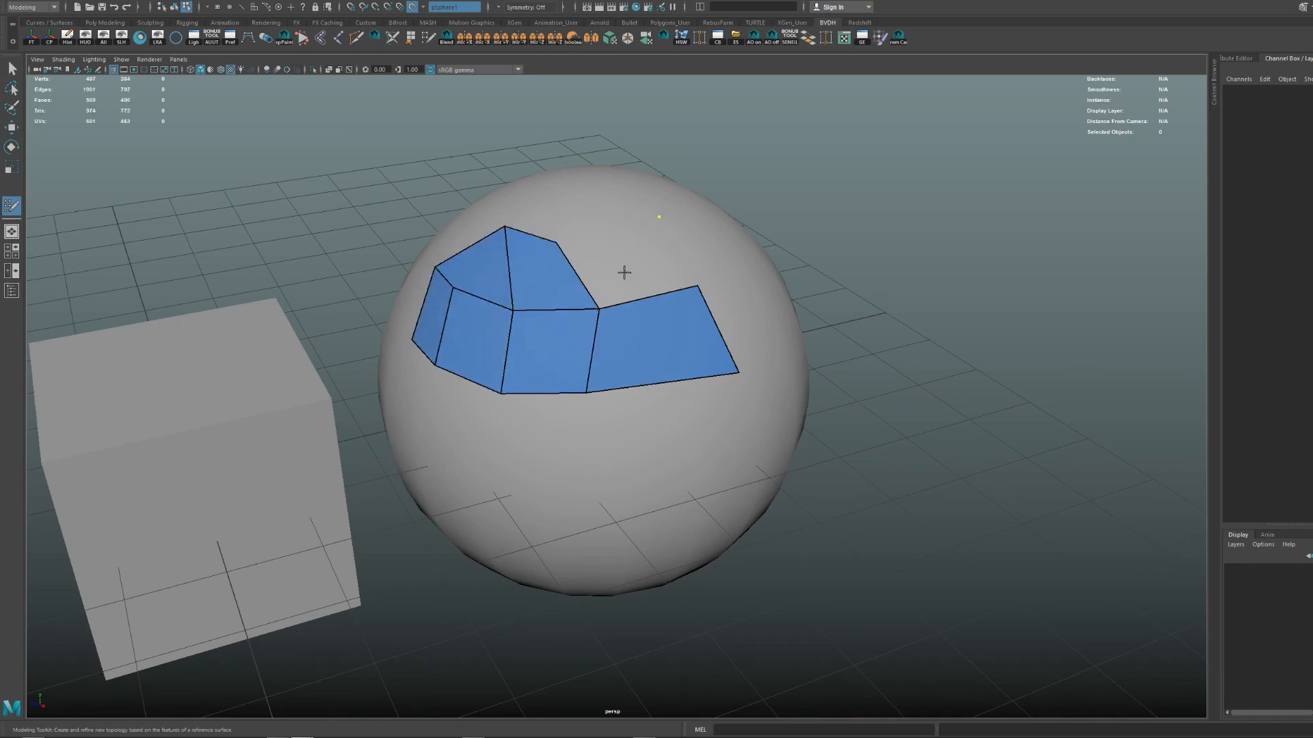
pyautogui.keyDown('shift'); pyautogui.click(625, 273); pyautogui.keyUp('shift')
pyautogui.keyDown('alt'); pyautogui.moveTo(624, 272); pyautogui.dragTo(654, 285); pyautogui.keyUp('alt')
pyautogui.keyDown('alt'); pyautogui.moveTo(653, 285); pyautogui.dragTo(758, 374, button='middle'); pyautogui.keyUp('alt')
pyautogui.click(500, 248)
pyautogui.click(593, 229)
pyautogui.keyDown('shift'); pyautogui.click(602, 281); pyautogui.keyUp('shift')
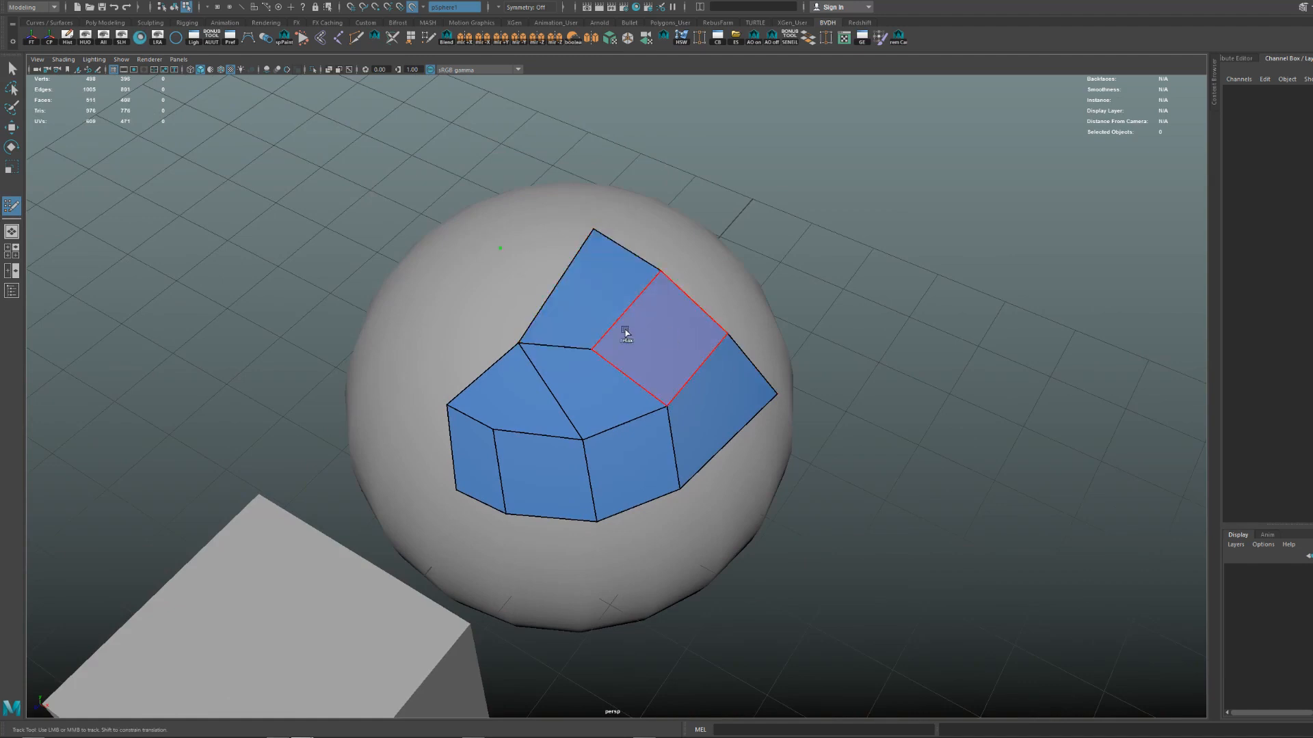
# Fill another quad at the upper-left end of the mesh on the live sphere and reactivate the Quad Draw tool.
pyautogui.keyDown('shift'); pyautogui.click(490, 293); pyautogui.keyUp('shift')
pyautogui.keyDown('shift'); pyautogui.moveTo(711, 307); pyautogui.dragTo(719, 488, button='right'); pyautogui.keyUp('shift')
pyautogui.moveTo(785, 276)
pyautogui.keyDown('shift'); pyautogui.mouseDown(button='right')
pyautogui.moveTo(791, 464)
pyautogui.moveTo(785, 282)
pyautogui.moveTo(810, 256)
pyautogui.moveTo(932, 267)
pyautogui.moveTo(803, 301)
pyautogui.moveTo(770, 471)
pyautogui.moveTo(786, 281)
pyautogui.mouseUp(button='right'); pyautogui.keyUp('shift')
pyautogui.press('y')
# Place a Quad Draw point on the lower part of the sphere and fill three quads beneath the mesh's bottom edge.
pyautogui.keyDown('alt'); pyautogui.moveTo(661, 367); pyautogui.dragTo(648, 314); pyautogui.keyUp('alt')
pyautogui.keyDown('alt'); pyautogui.moveTo(648, 314); pyautogui.dragTo(709, 258, button='right'); pyautogui.keyUp('alt')
pyautogui.keyDown('alt'); pyautogui.moveTo(709, 258); pyautogui.dragTo(663, 135, button='middle'); pyautogui.keyUp('alt')
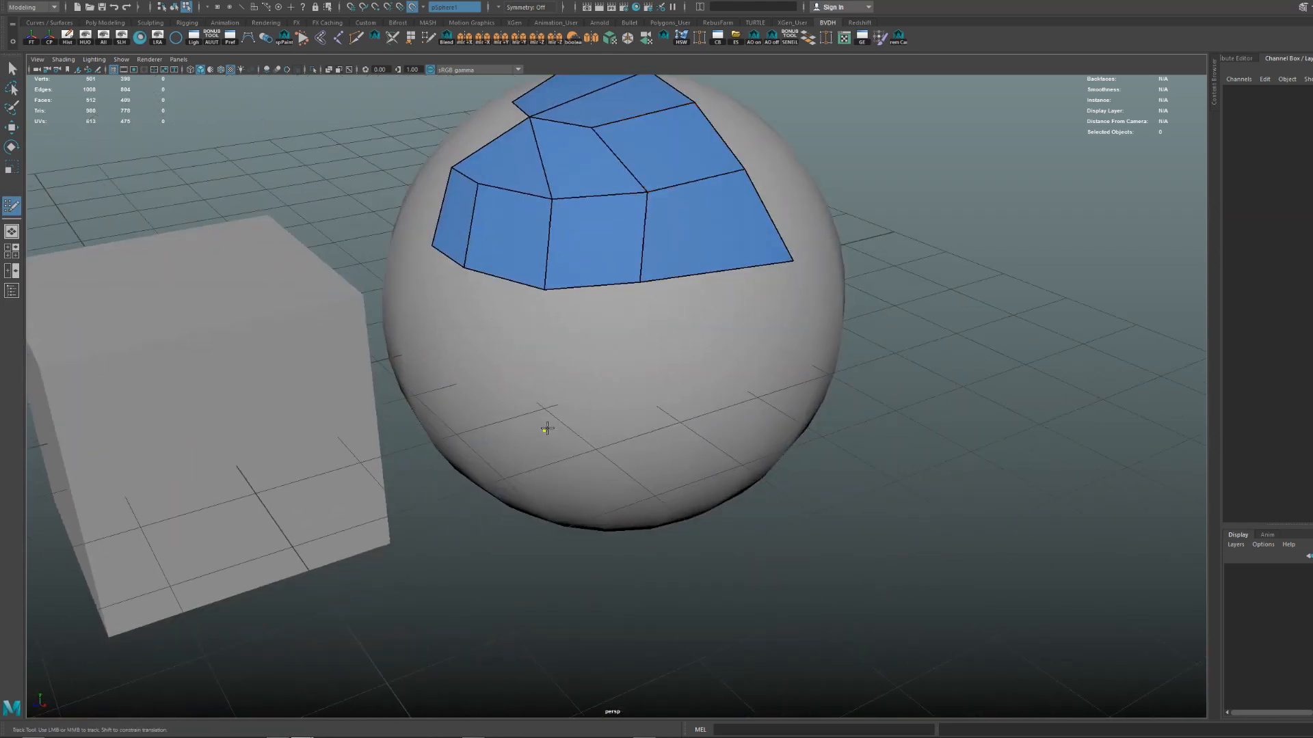
pyautogui.click(772, 377)
pyautogui.keyDown('shift'); pyautogui.click(714, 335); pyautogui.keyUp('shift')
pyautogui.keyDown('shift'); pyautogui.click(626, 353); pyautogui.keyUp('shift')
pyautogui.keyDown('shift'); pyautogui.click(513, 328); pyautogui.keyUp('shift')
# Leave Quad Draw, turn off the live surface, and remove the sphere from view so only the drawn mesh and cube show.
pyautogui.keyDown('alt'); pyautogui.moveTo(511, 327); pyautogui.dragTo(581, 346); pyautogui.keyUp('alt')
pyautogui.keyDown('alt'); pyautogui.moveTo(580, 344); pyautogui.dragTo(576, 333, button='right'); pyautogui.keyUp('alt')
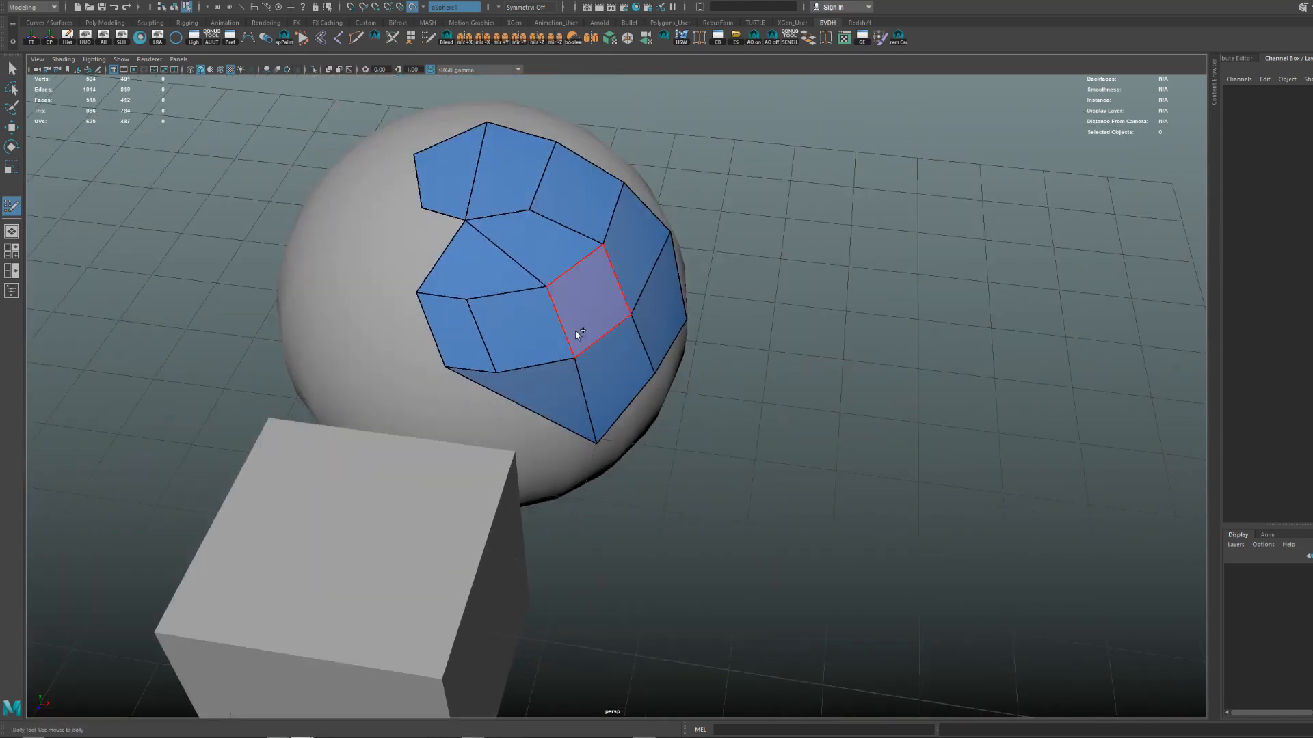
pyautogui.press('w')
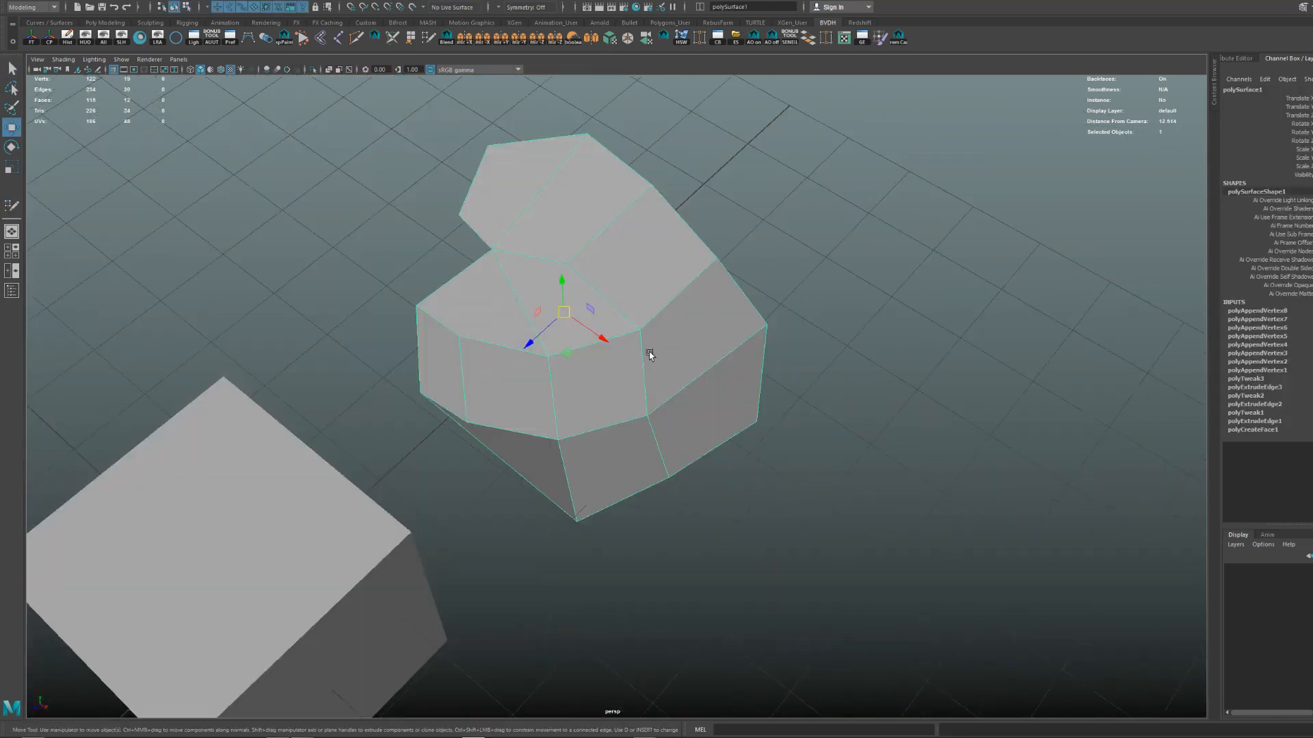
pyautogui.moveTo(704, 410)
pyautogui.keyDown('alt'); pyautogui.mouseDown()
pyautogui.moveTo(684, 376)
pyautogui.moveTo(680, 395)
pyautogui.mouseUp(); pyautogui.keyUp('alt')
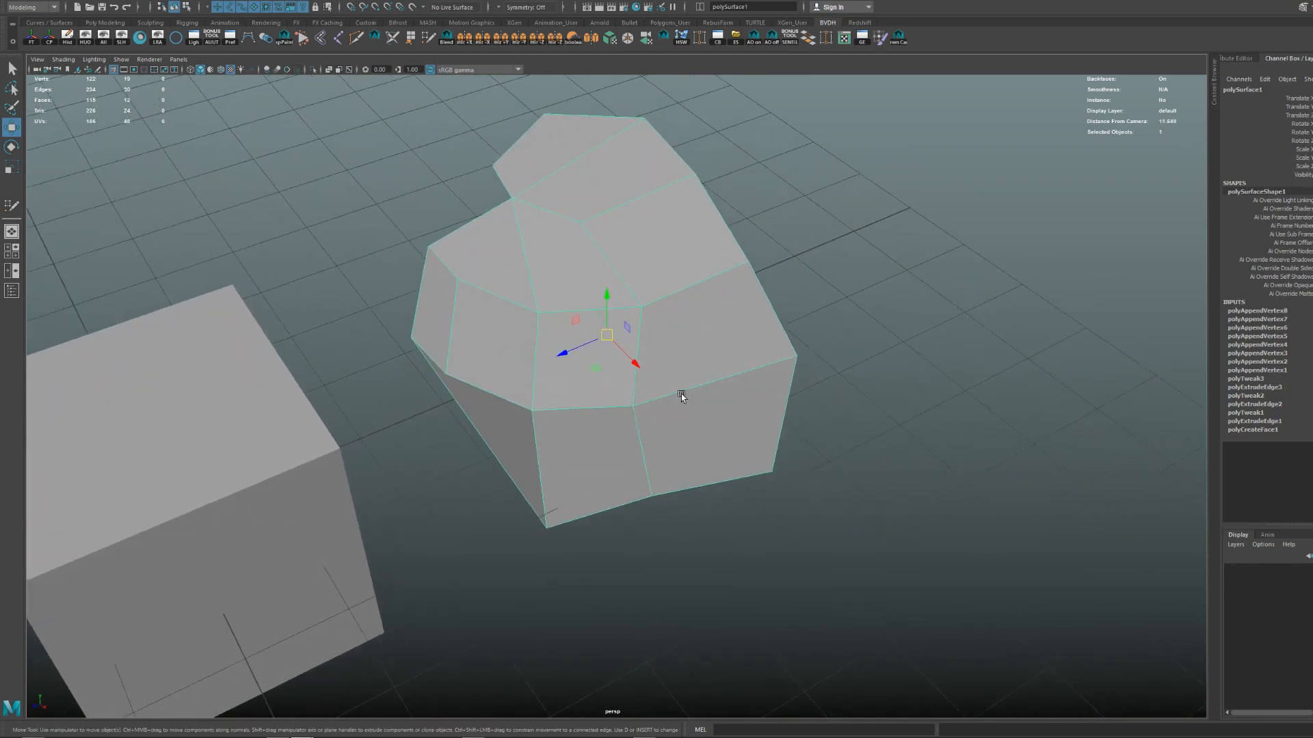
# Delete the construction history of the quad mesh and undo the deletion.
pyautogui.hotkey('alt', 'shift', 'd')
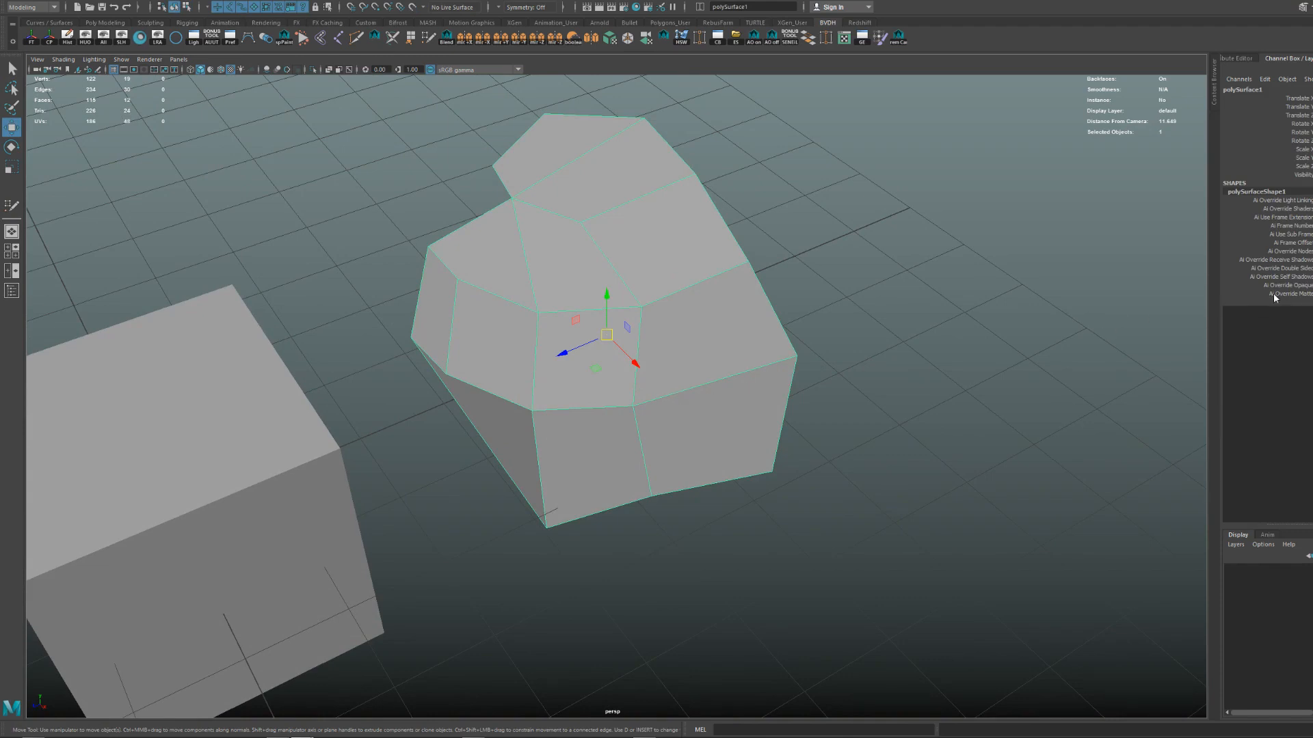
pyautogui.keyDown('alt'); pyautogui.moveTo(950, 219); pyautogui.dragTo(727, 268); pyautogui.keyUp('alt')
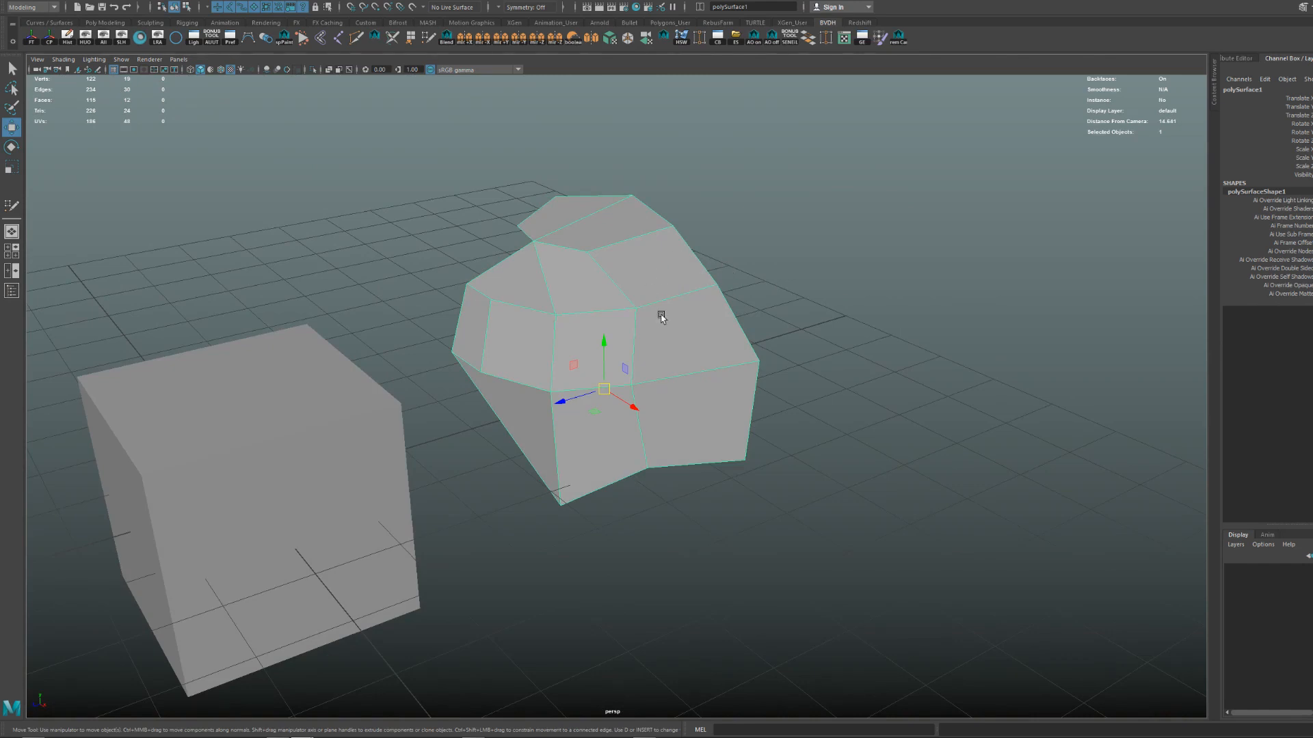
pyautogui.hotkey('ctrl', 'z')
pyautogui.keyDown('alt'); pyautogui.moveTo(718, 287); pyautogui.dragTo(702, 294); pyautogui.keyUp('alt')
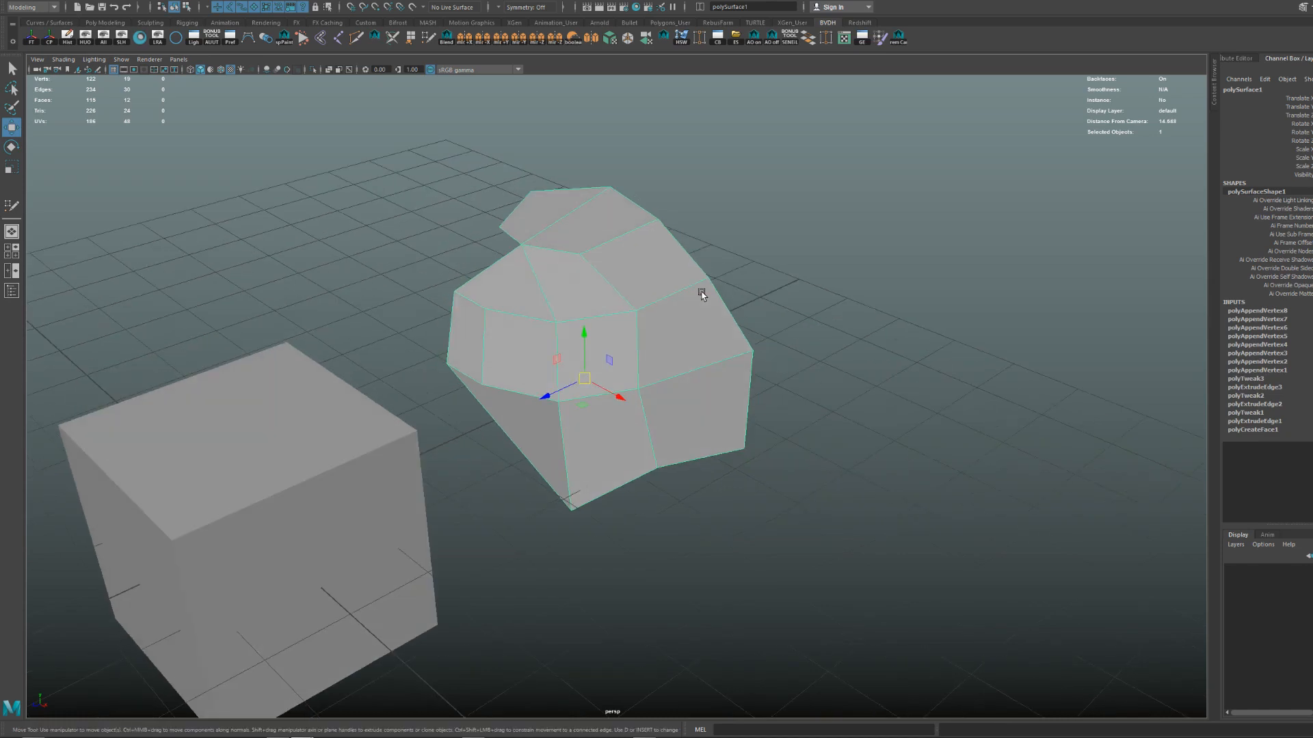
# Step back through the undo history to the live sphere and forward again to the standalone quad mesh.
pyautogui.hotkey('ctrl', 'z')
pyautogui.hotkey('ctrl', 'z')
pyautogui.hotkey('ctrl', 'z')
pyautogui.hotkey('ctrl', 'z')
pyautogui.hotkey('ctrl', 'z')
pyautogui.hotkey('ctrl', 'z')
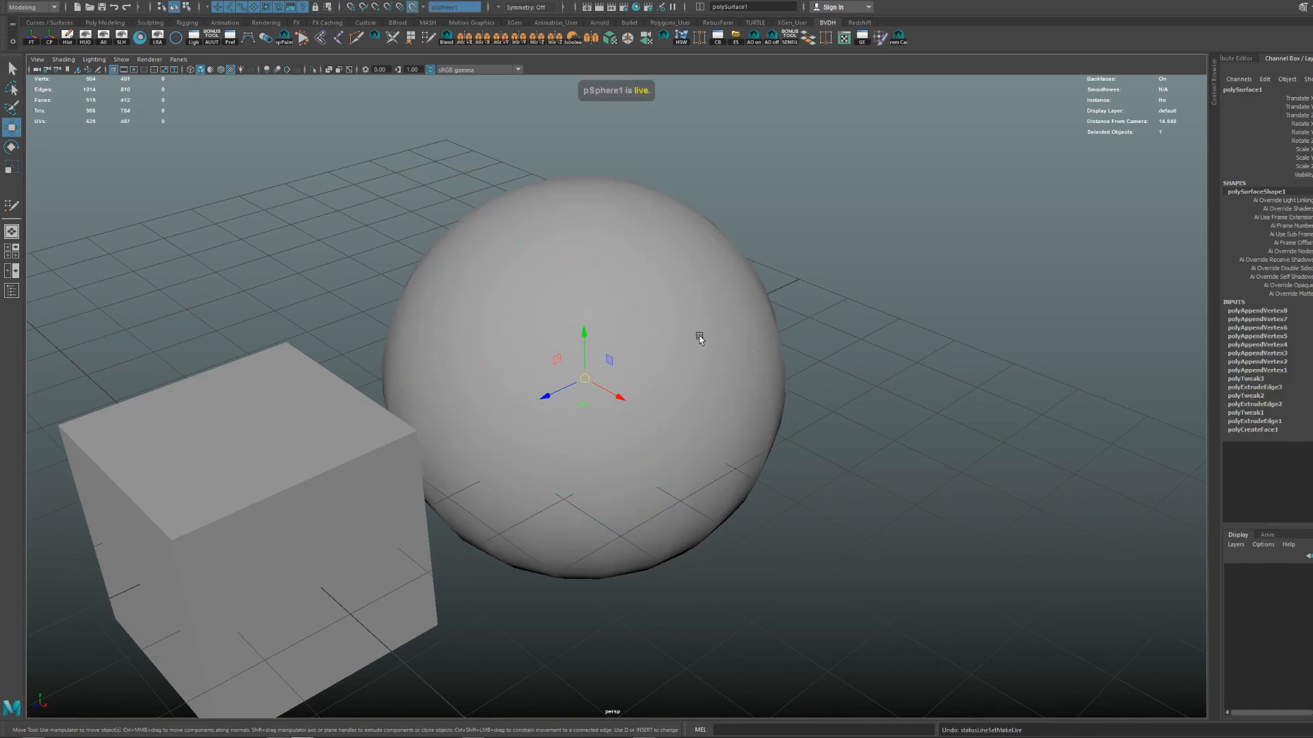
pyautogui.hotkey('ctrl', 'z')
pyautogui.hotkey('ctrl', 'z')
pyautogui.hotkey('ctrl', 'z')
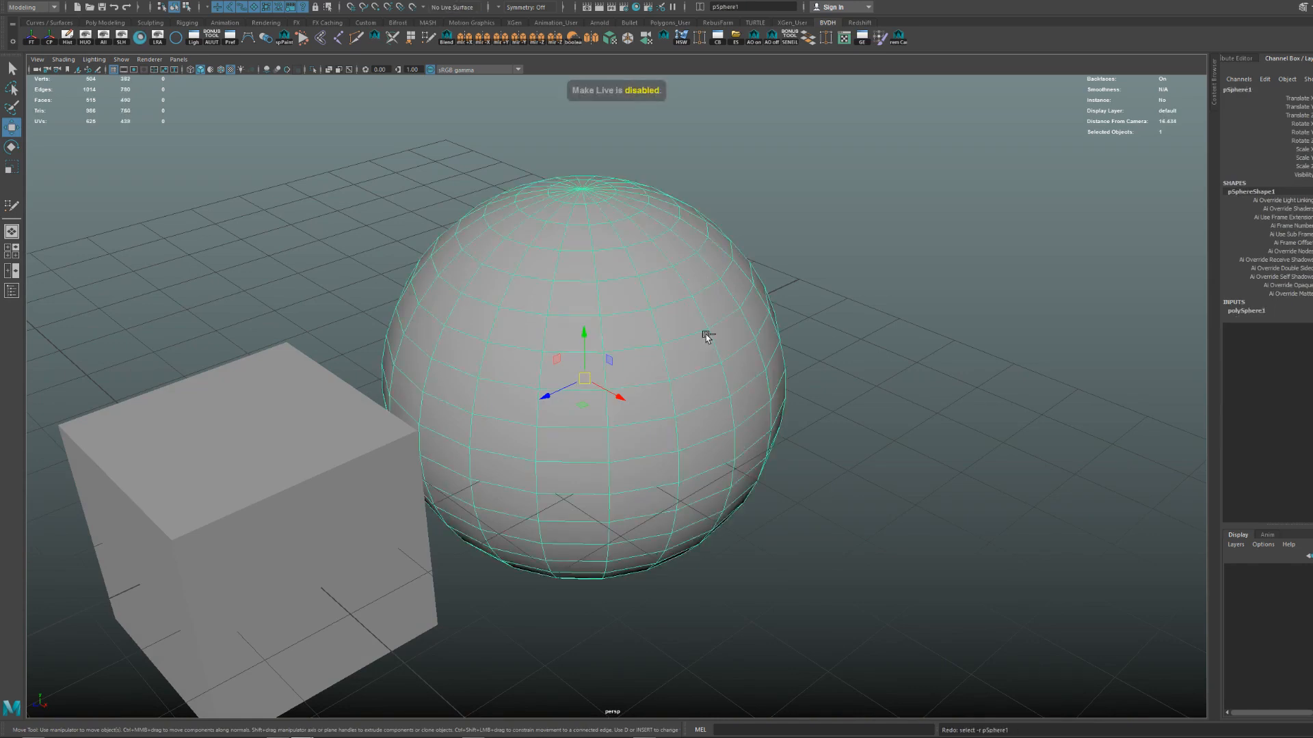
pyautogui.click(656, 334)
pyautogui.keyDown('alt'); pyautogui.moveTo(656, 334); pyautogui.dragTo(678, 313, button='middle'); pyautogui.keyUp('alt')
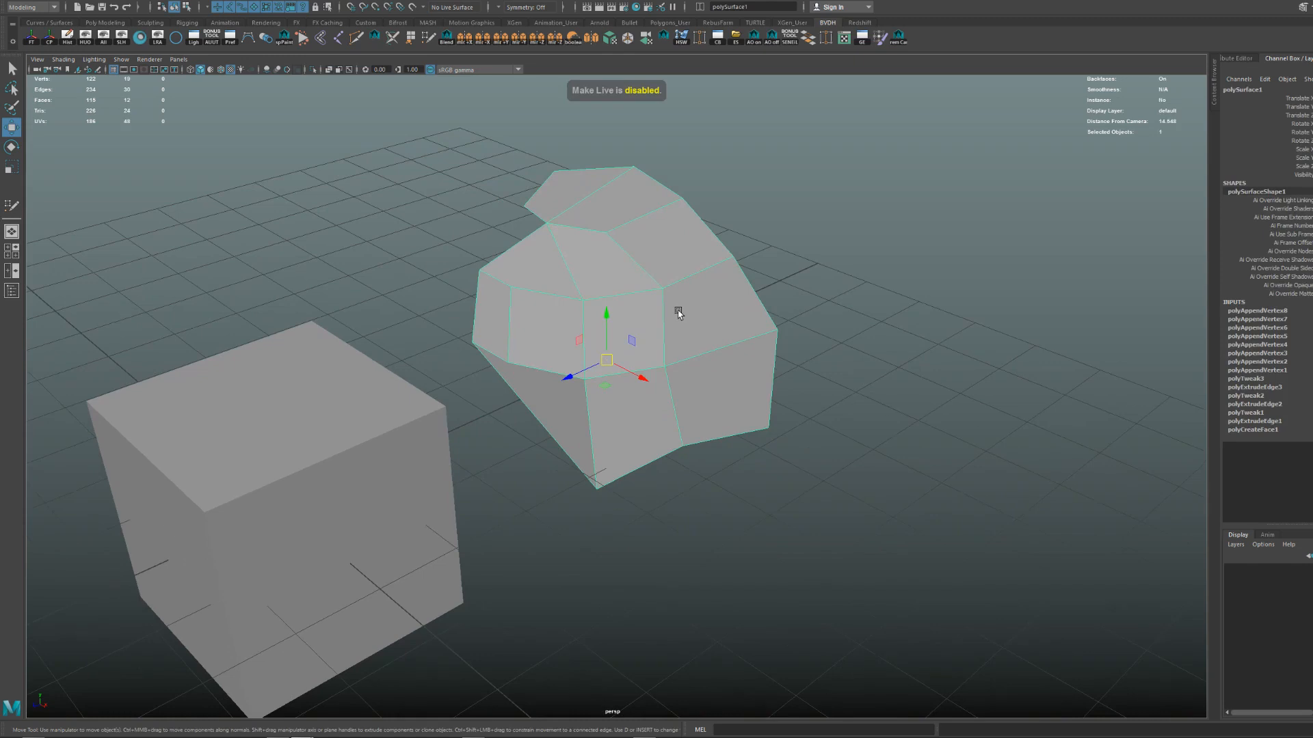
# Try the Delete History command once more on the selected polySurface1 and undo it.
pyautogui.hotkey('alt', 'shift', 'd')
pyautogui.hotkey('ctrl', 'z')
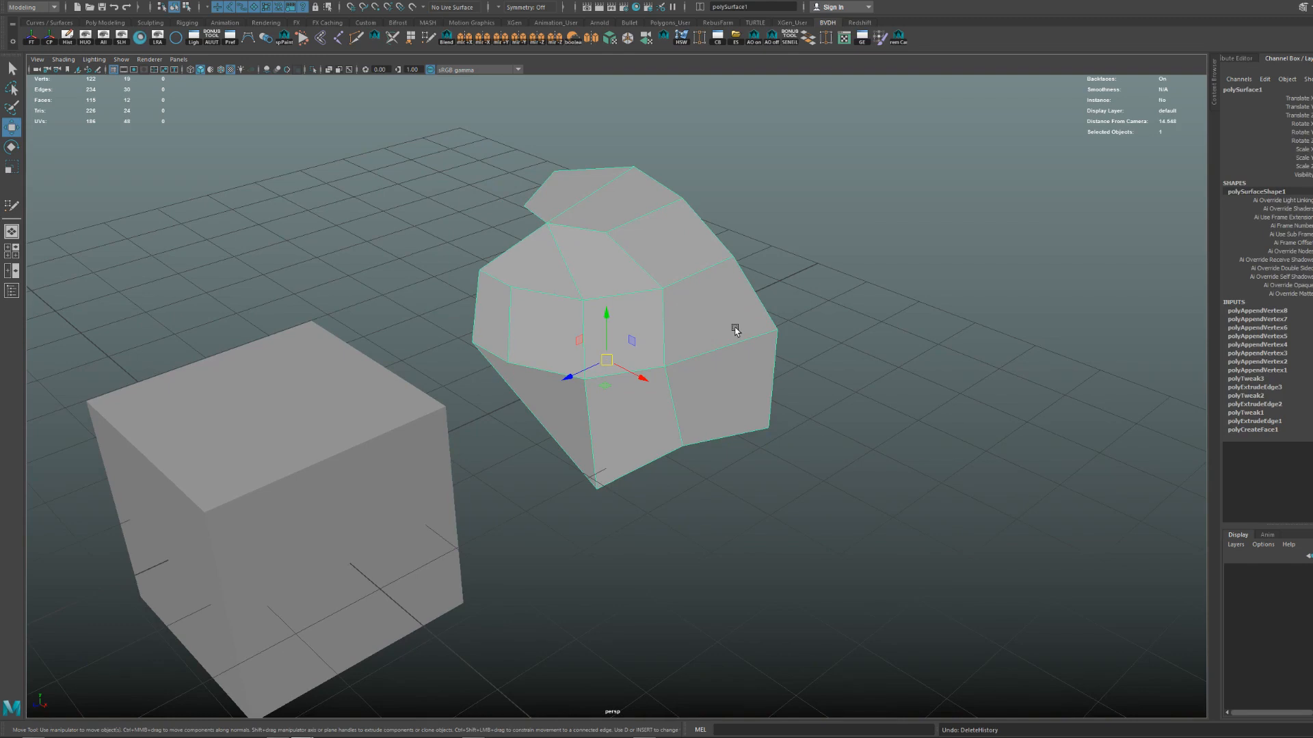
# Soften the edges of the faceted quad mesh beside the cube.
pyautogui.keyDown('alt'); pyautogui.moveTo(650, 342); pyautogui.dragTo(675, 375); pyautogui.keyUp('alt')
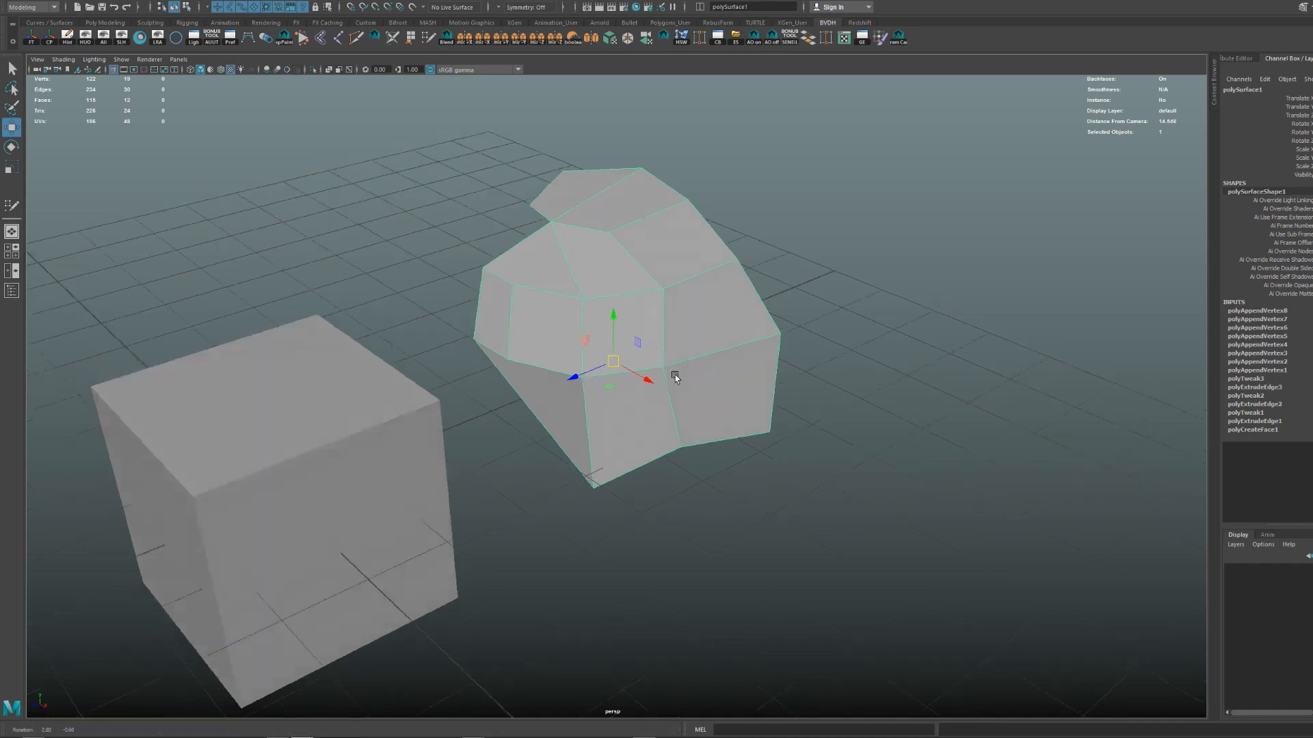
pyautogui.keyDown('alt'); pyautogui.moveTo(675, 375); pyautogui.dragTo(691, 431, button='right'); pyautogui.keyUp('alt')
pyautogui.click(870, 261)
pyautogui.keyDown('alt'); pyautogui.moveTo(870, 260); pyautogui.dragTo(738, 311); pyautogui.keyUp('alt')
pyautogui.keyDown('alt'); pyautogui.moveTo(704, 342); pyautogui.dragTo(735, 417, button='right'); pyautogui.keyUp('alt')
pyautogui.click(622, 313)
pyautogui.keyDown('alt'); pyautogui.moveTo(621, 314); pyautogui.dragTo(545, 403, button='middle'); pyautogui.keyUp('alt')
pyautogui.keyDown('alt'); pyautogui.moveTo(654, 401); pyautogui.dragTo(702, 390); pyautogui.keyUp('alt')
pyautogui.keyDown('alt'); pyautogui.moveTo(702, 387); pyautogui.dragTo(659, 308, button='middle'); pyautogui.keyUp('alt')
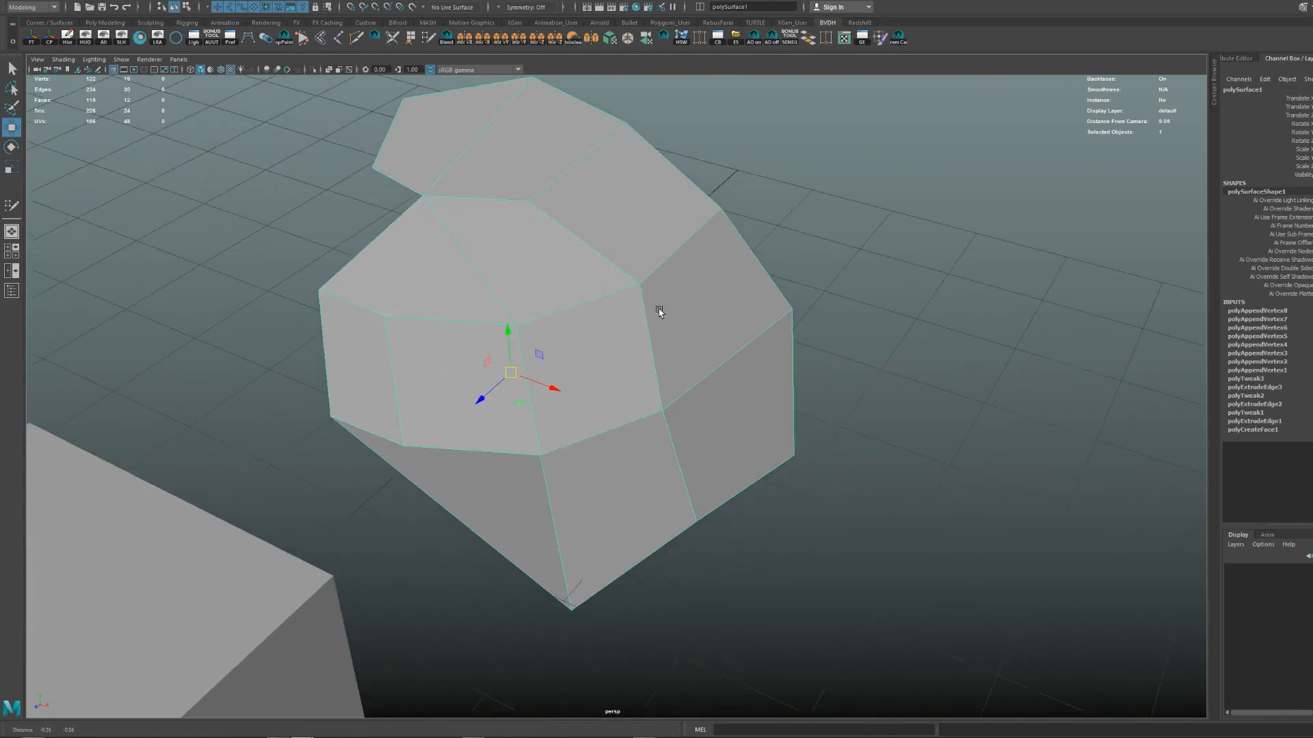
pyautogui.keyDown('shift'); pyautogui.moveTo(713, 275); pyautogui.dragTo(670, 329, button='right'); pyautogui.keyUp('shift')
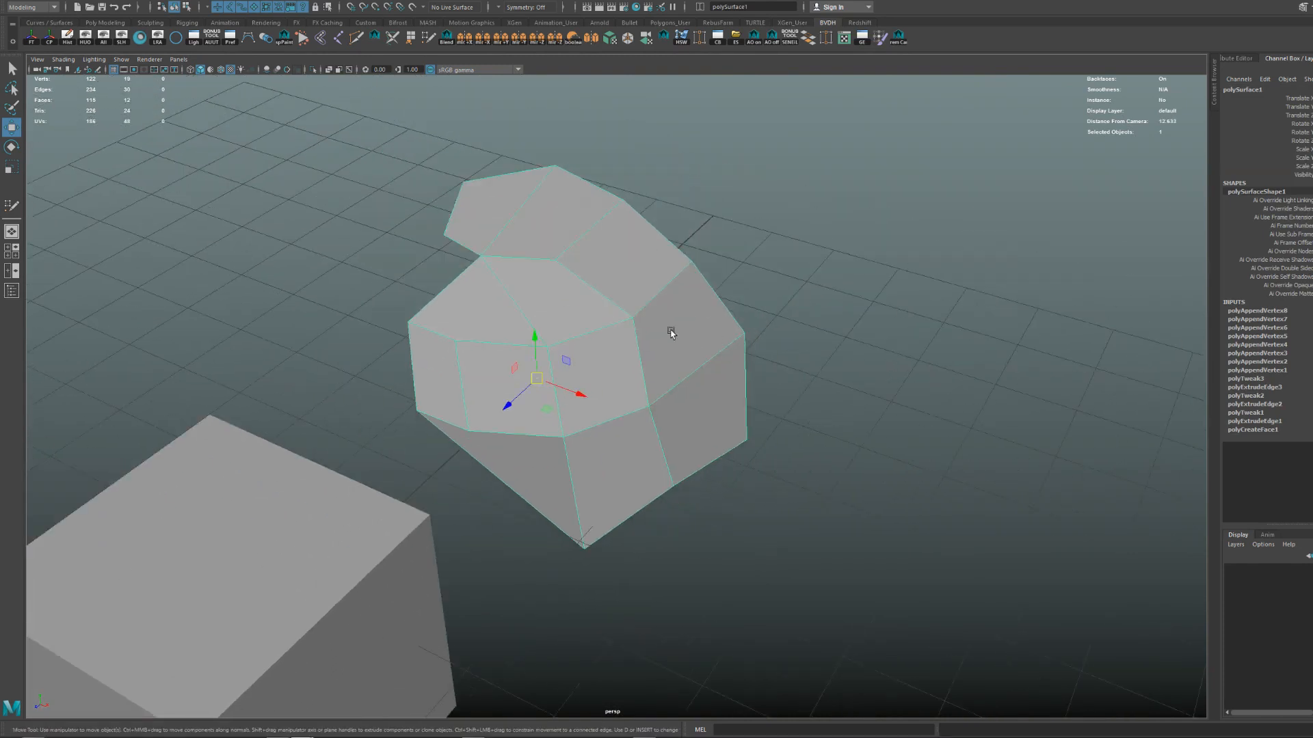
pyautogui.keyDown('shift'); pyautogui.moveTo(697, 386); pyautogui.dragTo(882, 397, button='right'); pyautogui.keyUp('shift')
pyautogui.keyDown('alt'); pyautogui.moveTo(882, 397); pyautogui.dragTo(785, 478); pyautogui.keyUp('alt')
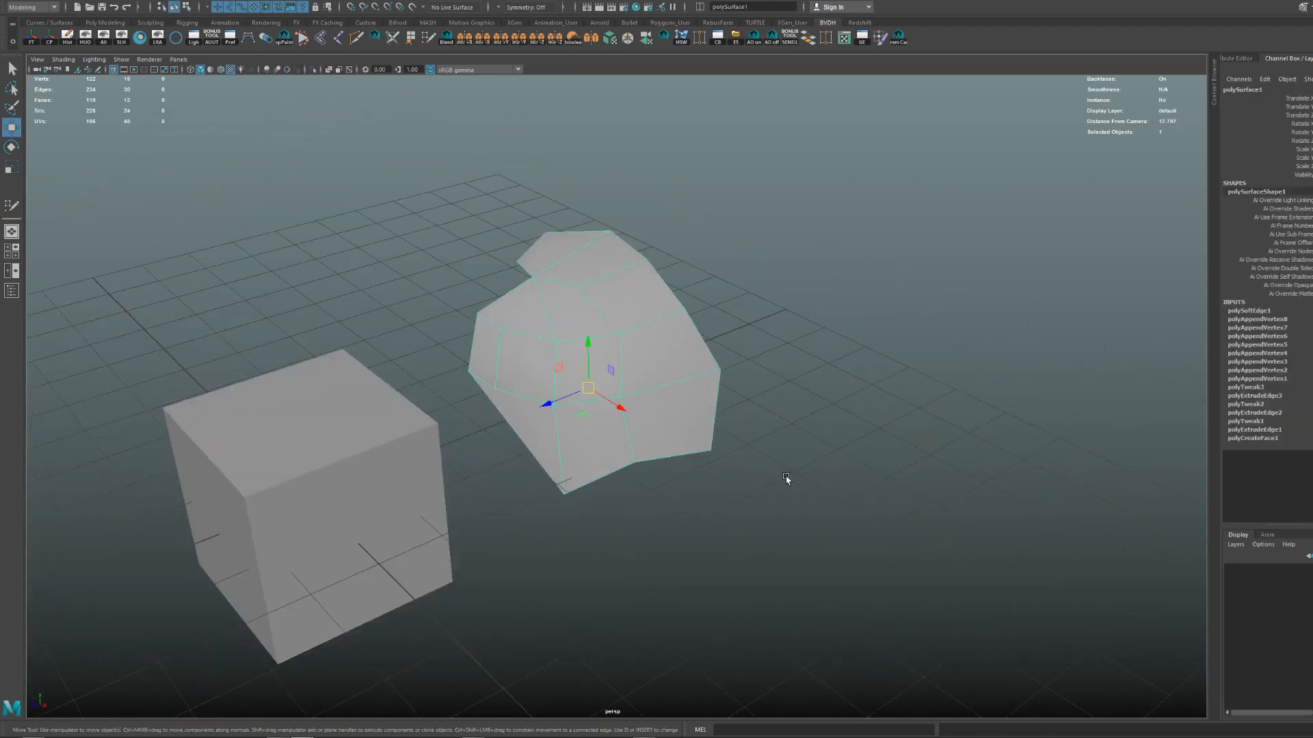
# Reselect the quad mesh, apply Soften Edge to it a second time, and deselect it to check the smooth shading.
pyautogui.click(949, 515)
pyautogui.scroll(3, 707, 391)
pyautogui.click(706, 391)
pyautogui.keyDown('shift'); pyautogui.moveTo(616, 299); pyautogui.dragTo(855, 193, button='right'); pyautogui.keyUp('shift')
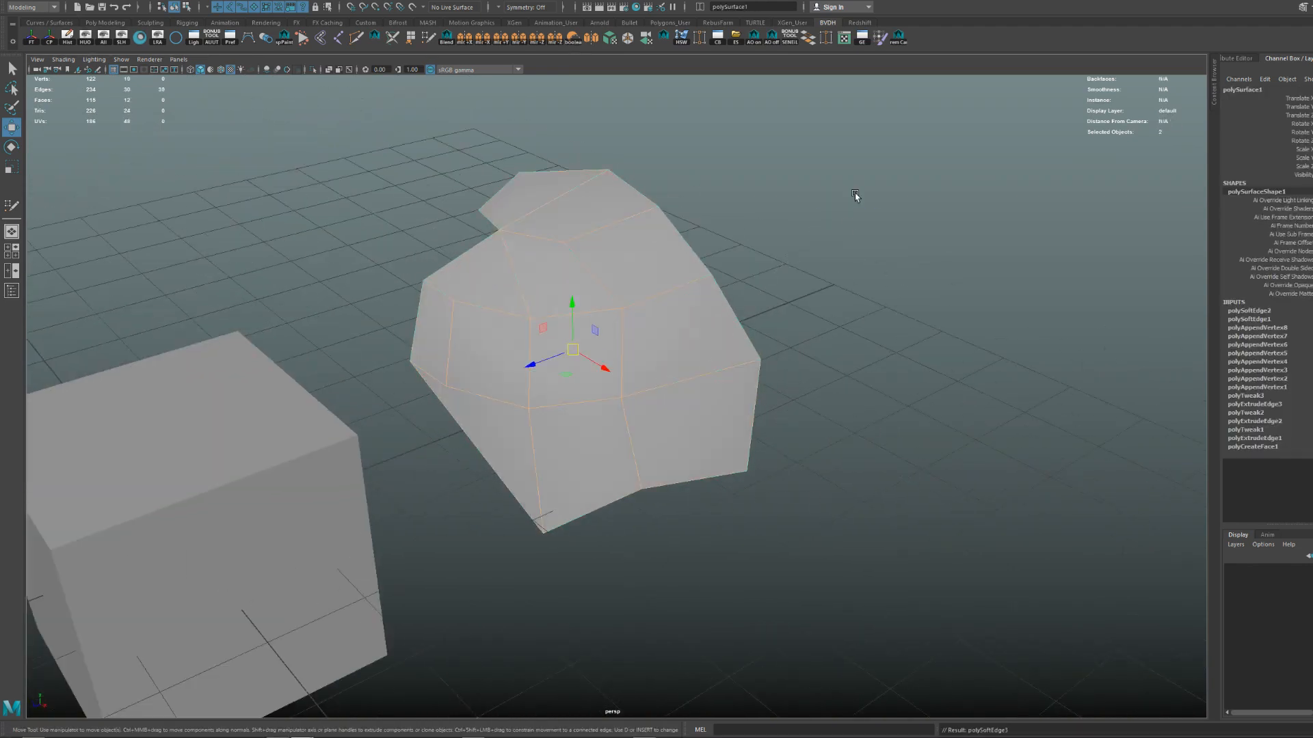
pyautogui.click(810, 307)
pyautogui.keyDown('alt'); pyautogui.moveTo(809, 307); pyautogui.dragTo(736, 404); pyautogui.keyUp('alt')
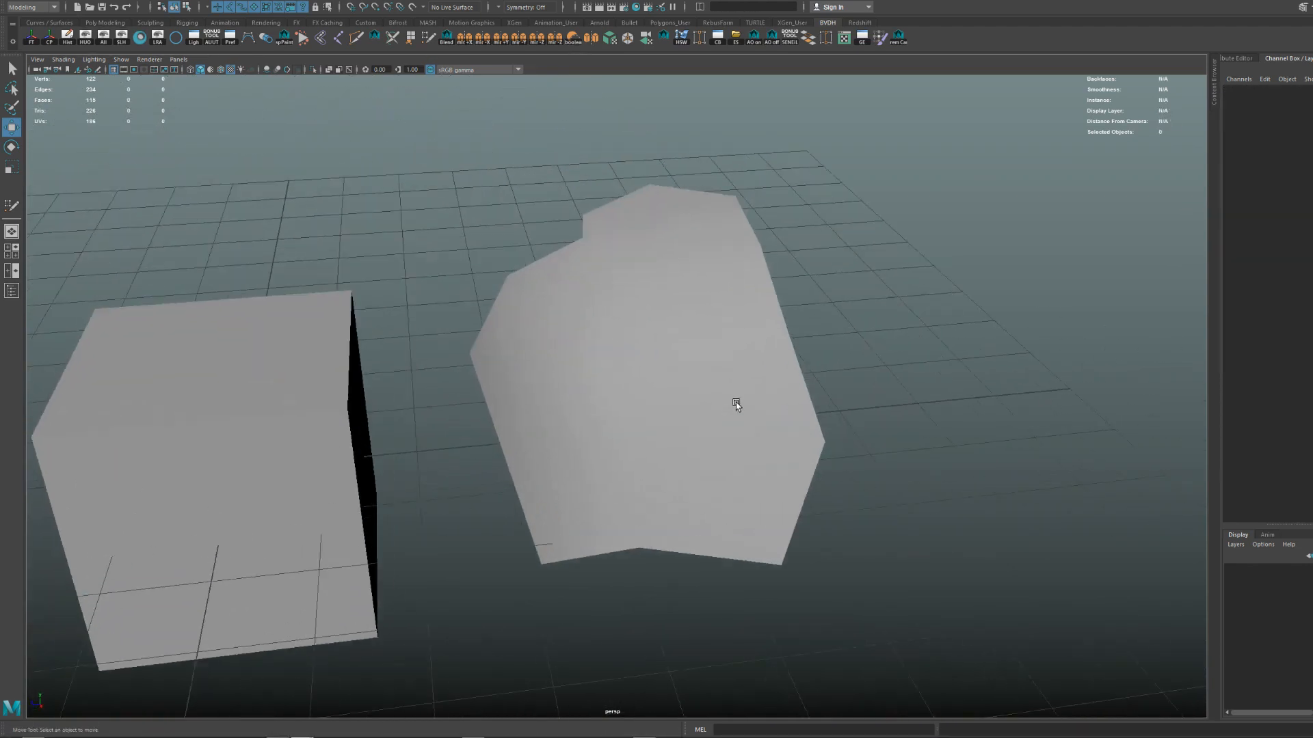
# Select the cube, open the UV Editor beside the 3D view, and cut all of the cube's UV edges.
pyautogui.click(607, 353)
pyautogui.press('f')
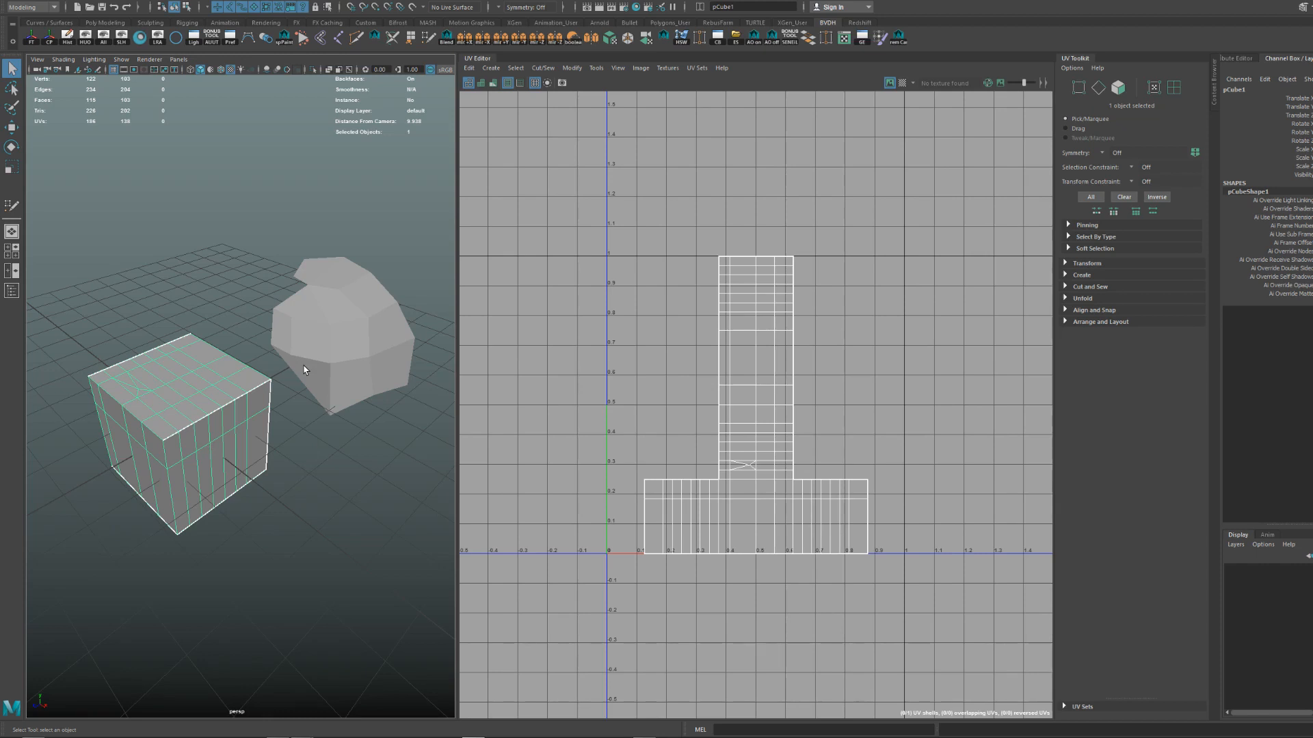
pyautogui.keyDown('alt'); pyautogui.moveTo(318, 347); pyautogui.dragTo(325, 376, button='right'); pyautogui.keyUp('alt')
pyautogui.hotkey('shift', 'x')
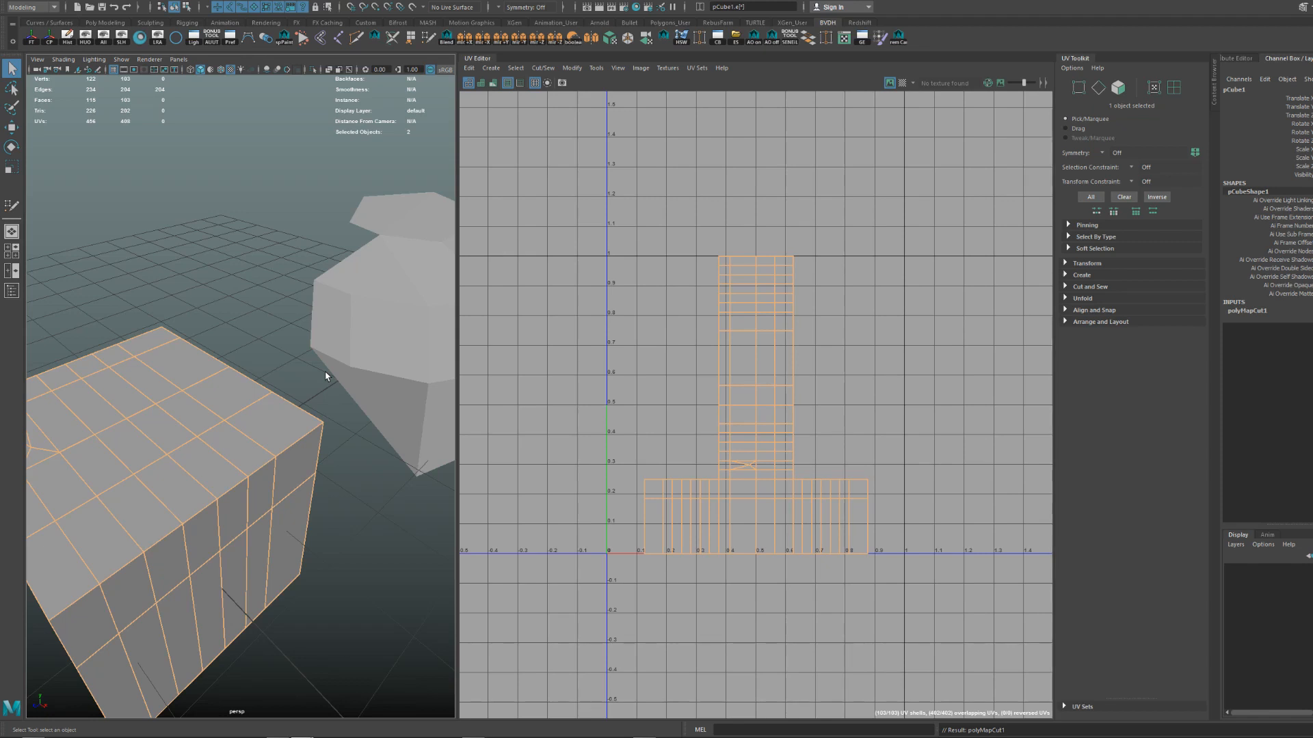
pyautogui.scroll(-3, 325, 375)
pyautogui.scroll(4, 321, 383)
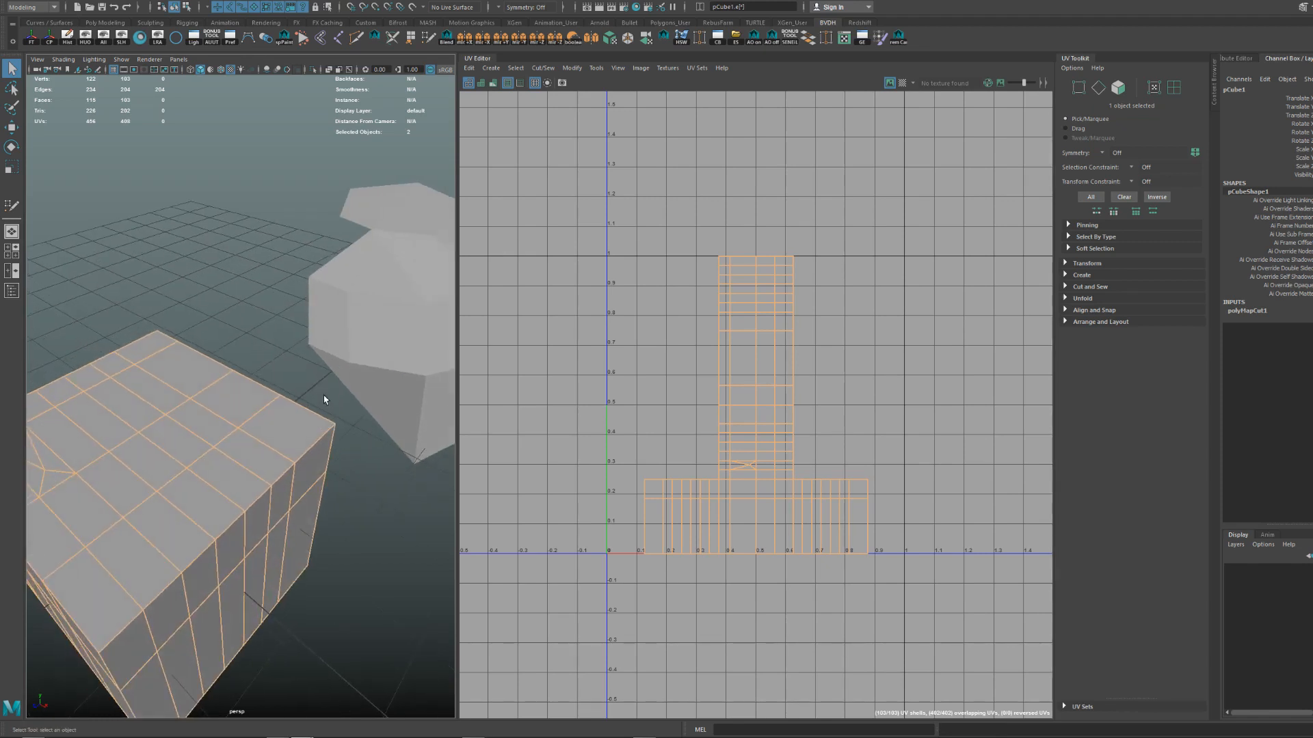
pyautogui.scroll(-3, 324, 399)
pyautogui.scroll(6, 287, 445)
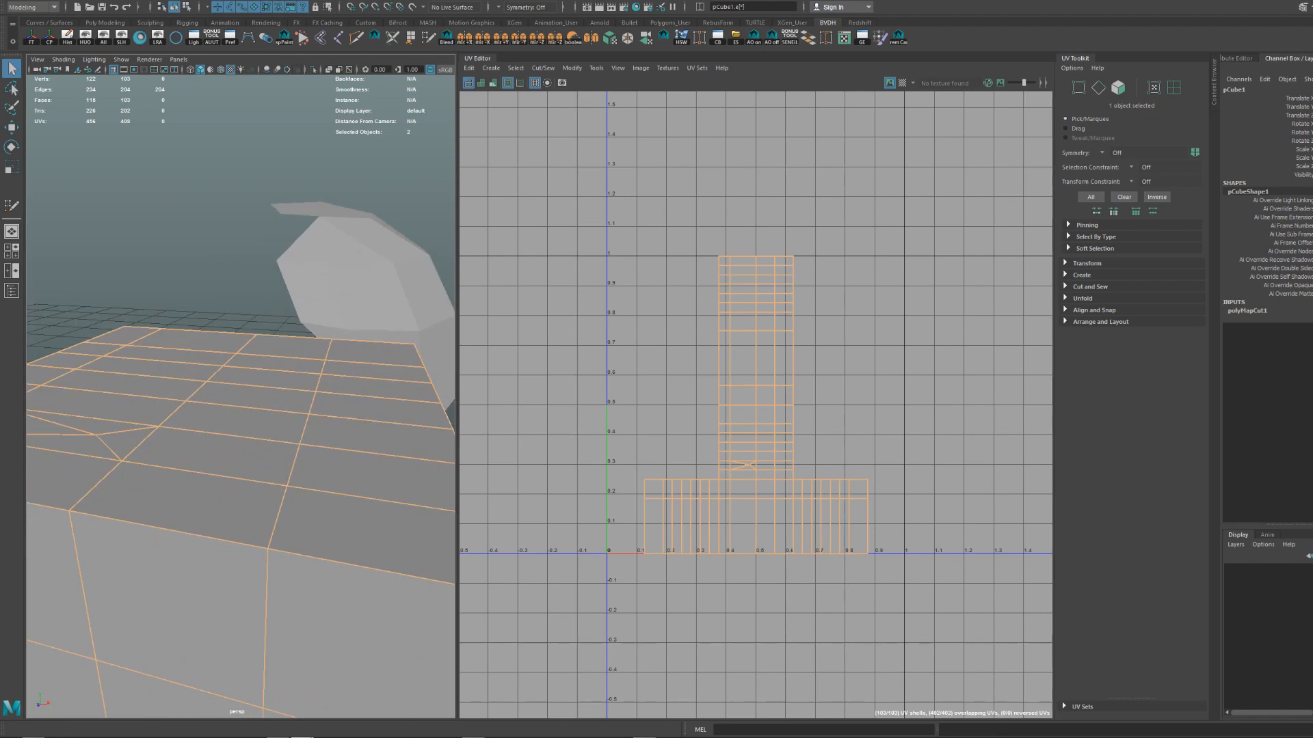
pyautogui.click(409, 1)
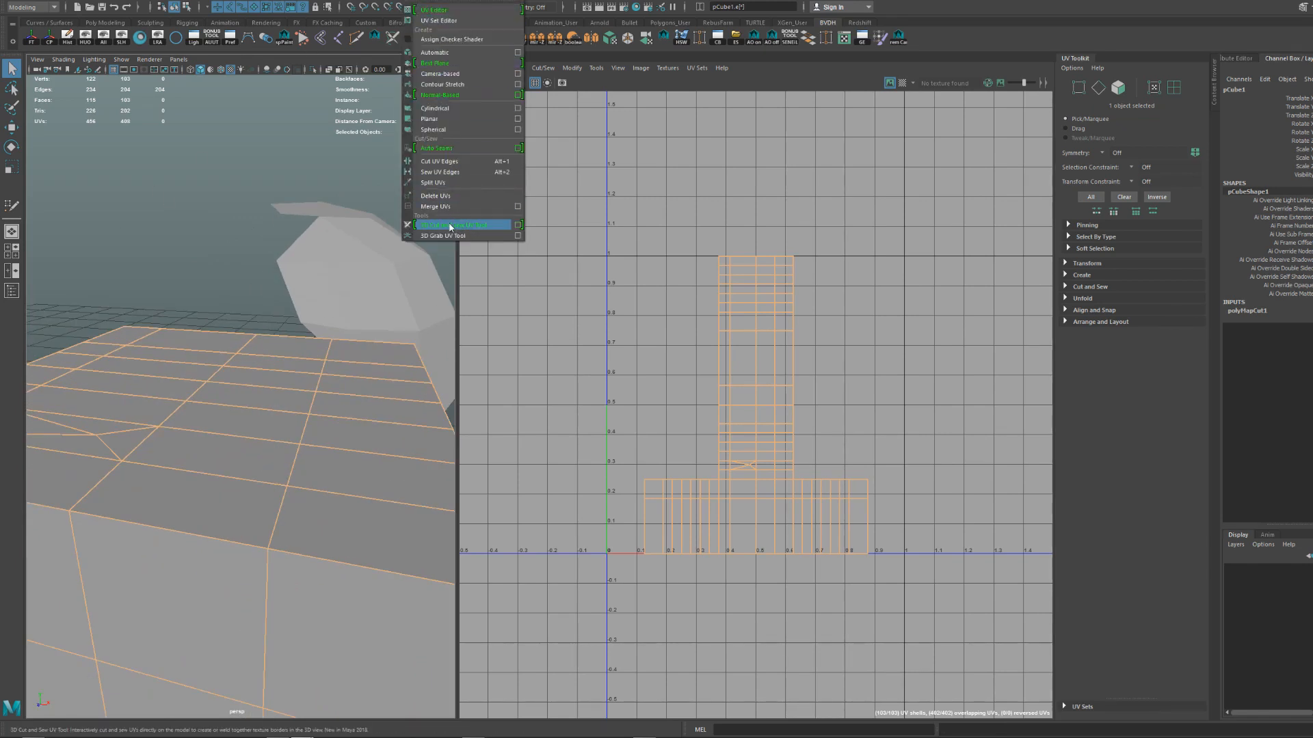
pyautogui.click(299, 335)
pyautogui.moveTo(298, 335)
pyautogui.keyDown('alt'); pyautogui.mouseDown(button='right')
pyautogui.moveTo(258, 334)
pyautogui.moveTo(298, 351)
pyautogui.mouseUp(button='right'); pyautogui.keyUp('alt')
pyautogui.keyDown('alt'); pyautogui.moveTo(299, 352); pyautogui.dragTo(300, 351, button='middle'); pyautogui.keyUp('alt')
pyautogui.keyDown('alt'); pyautogui.moveTo(300, 352); pyautogui.dragTo(279, 275); pyautogui.keyUp('alt')
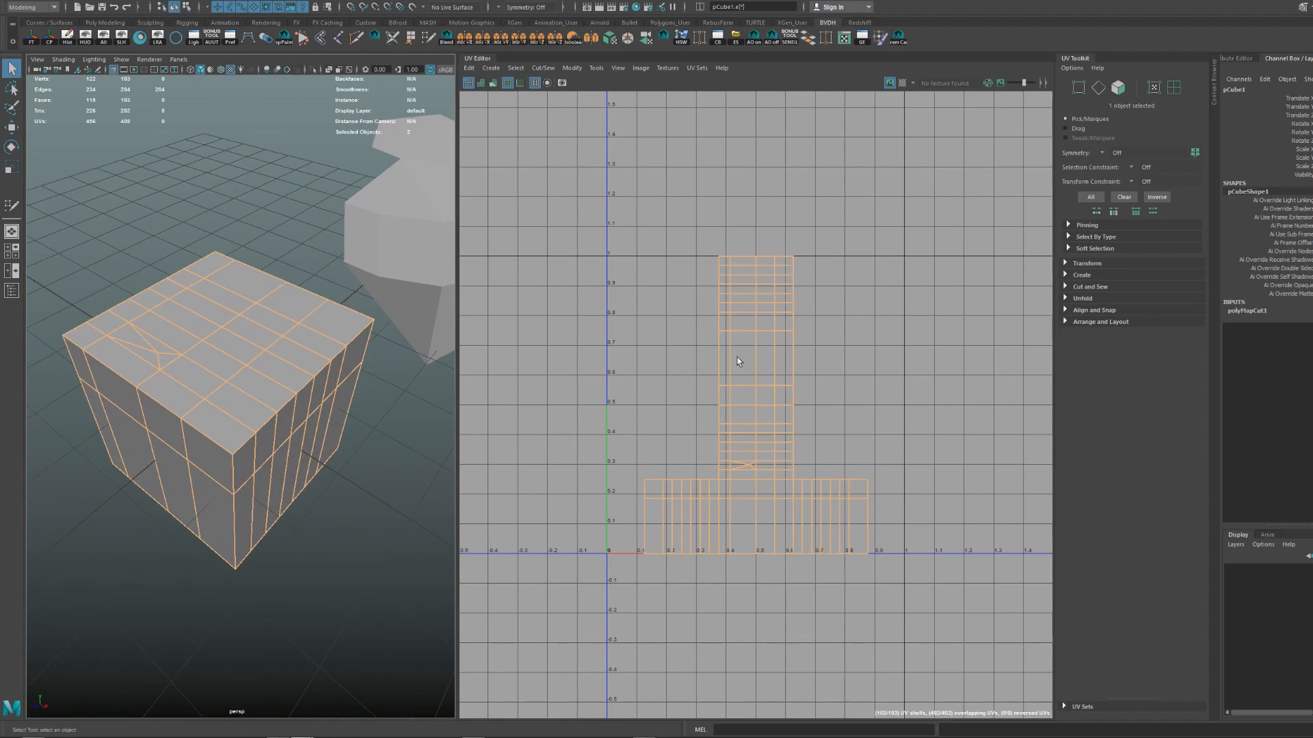
# Widen the 3D view beside the UV Editor and turn on UV distortion shading for the cube.
pyautogui.moveTo(458, 408); pyautogui.dragTo(509, 408)
pyautogui.keyDown('alt'); pyautogui.moveTo(450, 434); pyautogui.dragTo(334, 449, button='right'); pyautogui.keyUp('alt')
pyautogui.keyDown('alt'); pyautogui.moveTo(335, 449); pyautogui.dragTo(326, 435); pyautogui.keyUp('alt')
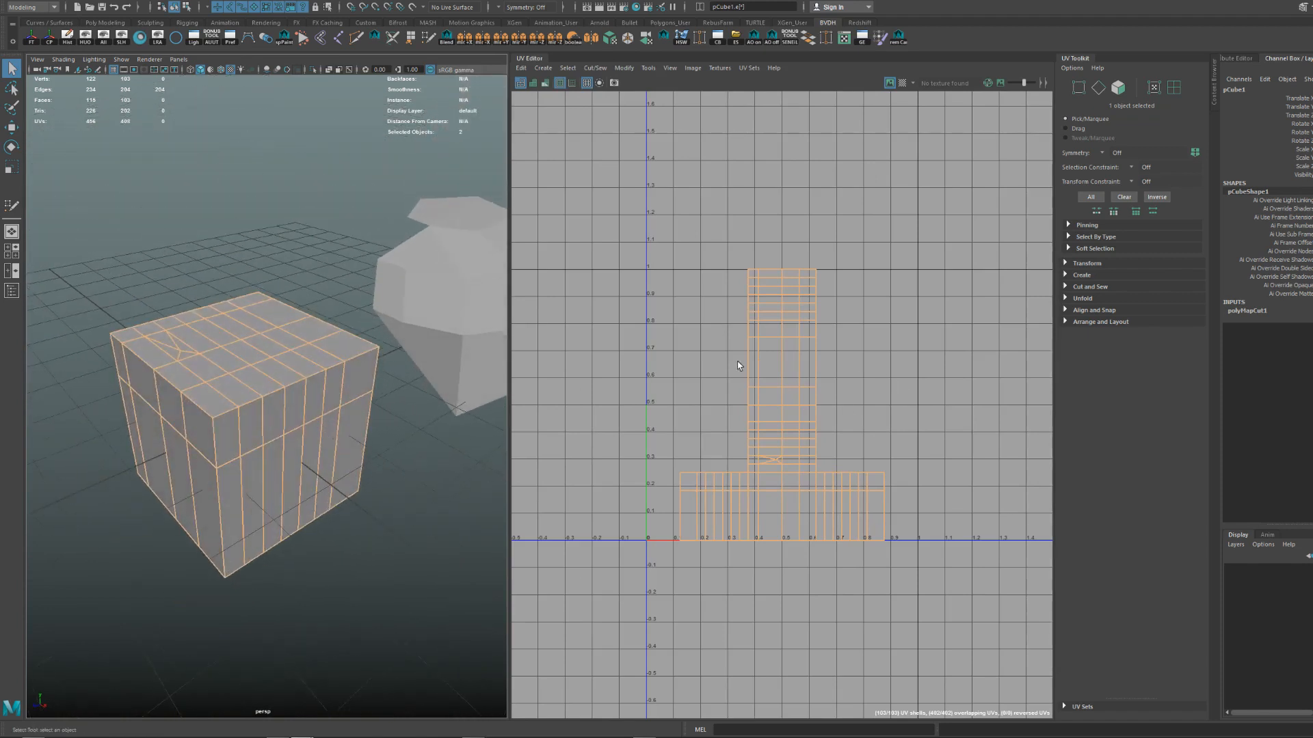
pyautogui.click(544, 84)
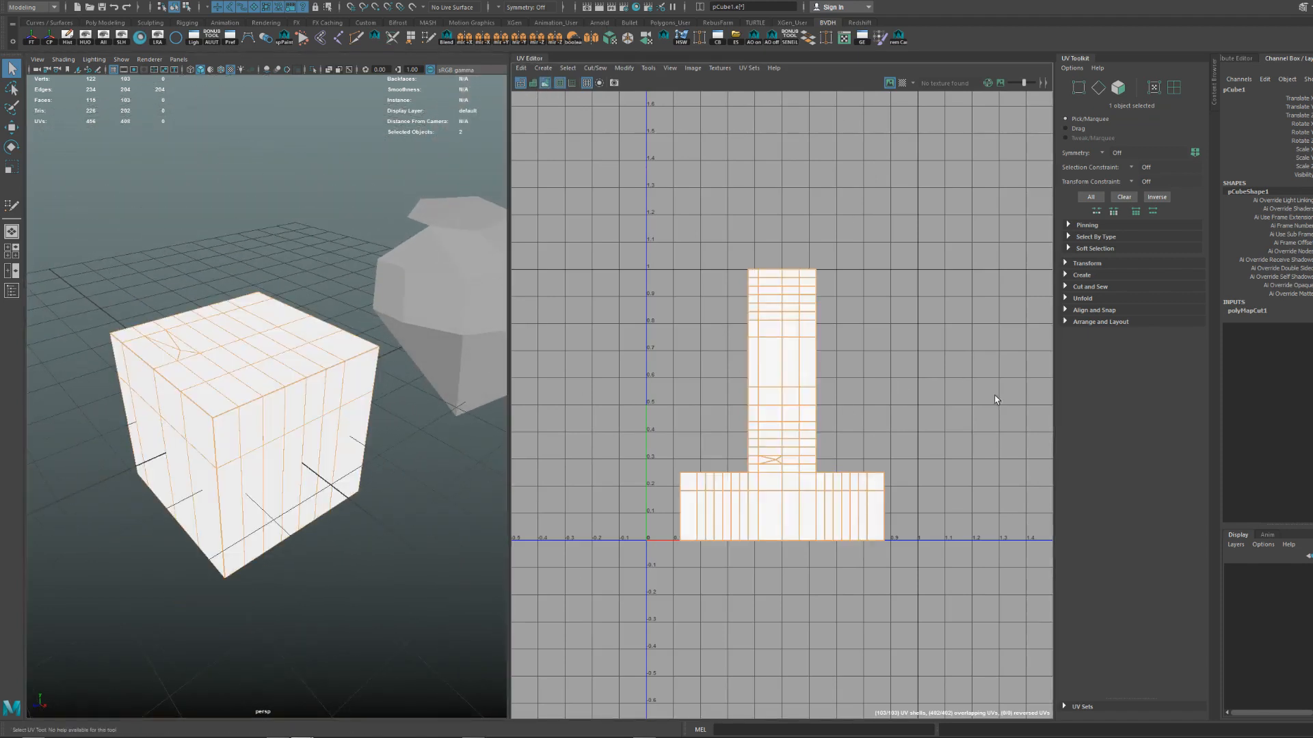
# Sew all of the cube's UV edges back together.
pyautogui.keyDown('alt'); pyautogui.moveTo(321, 417); pyautogui.dragTo(276, 333); pyautogui.keyUp('alt')
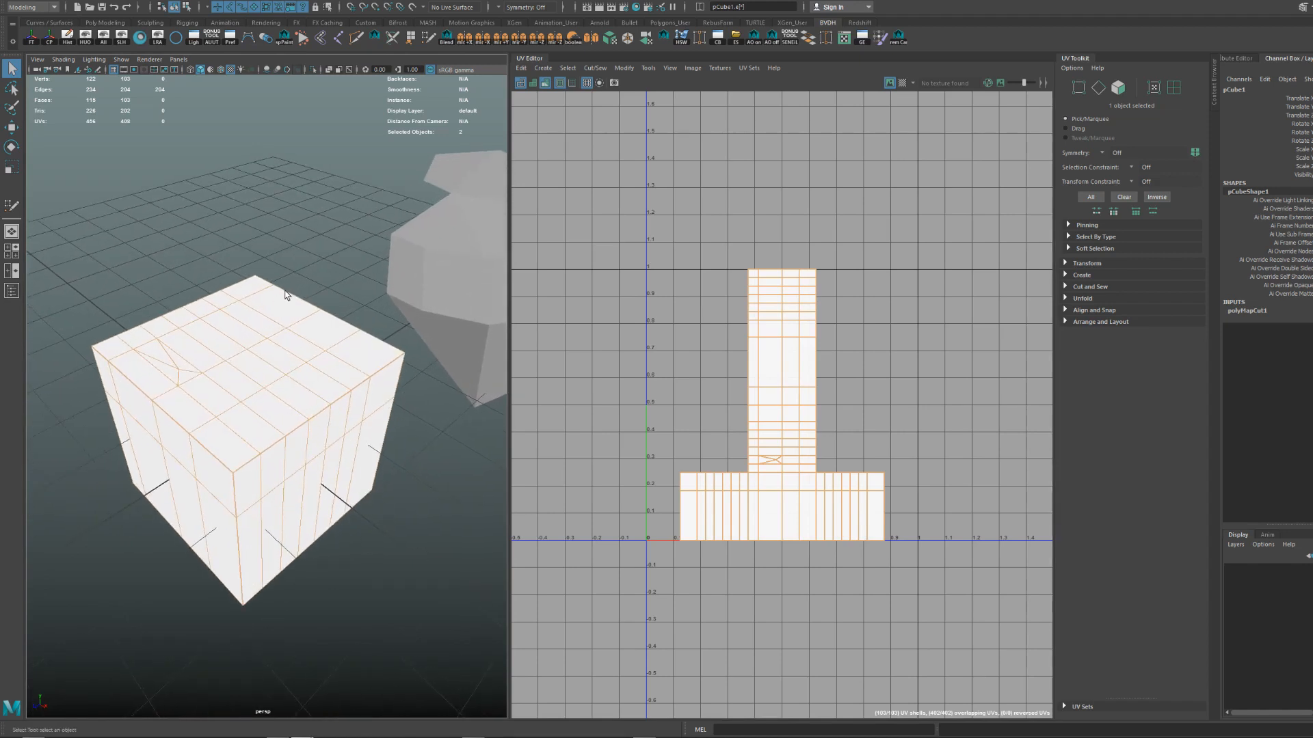
pyautogui.click(275, 328)
pyautogui.hotkey('shift', 's')
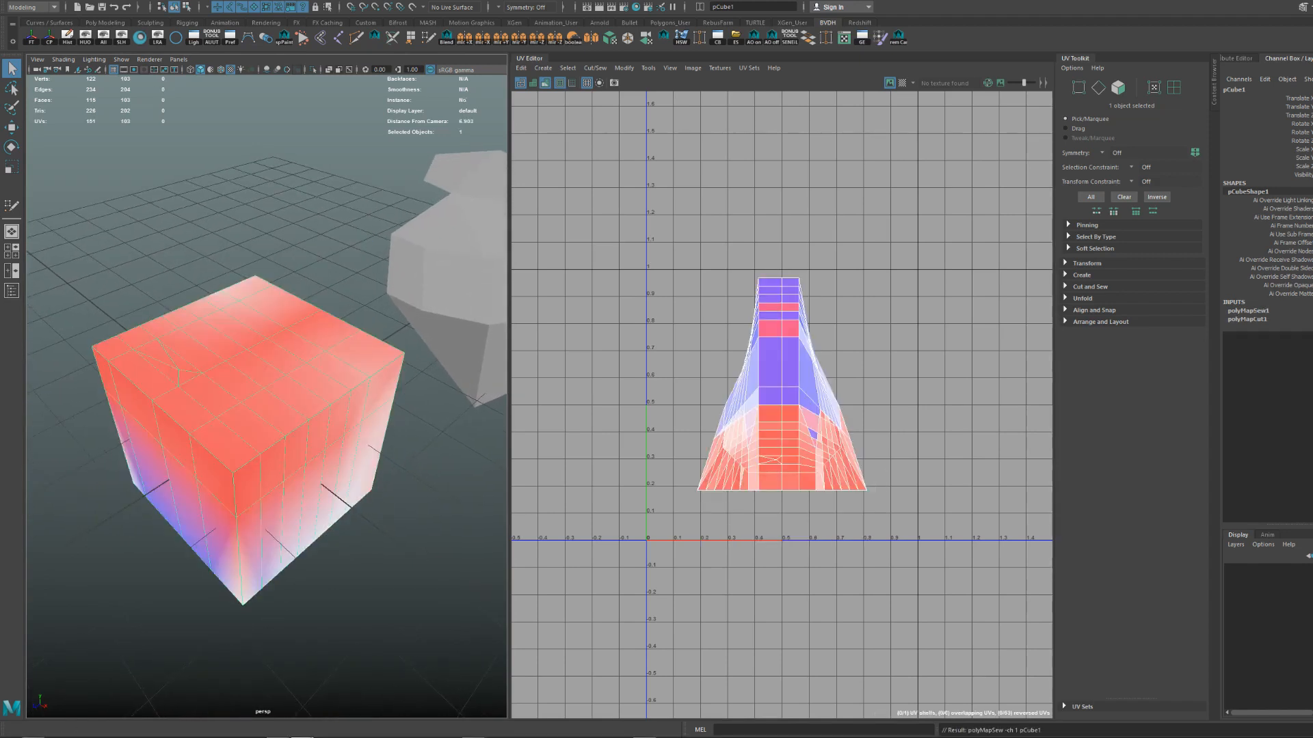
# Delete the cube's UVs and clear its construction history.
pyautogui.click(409, 1)
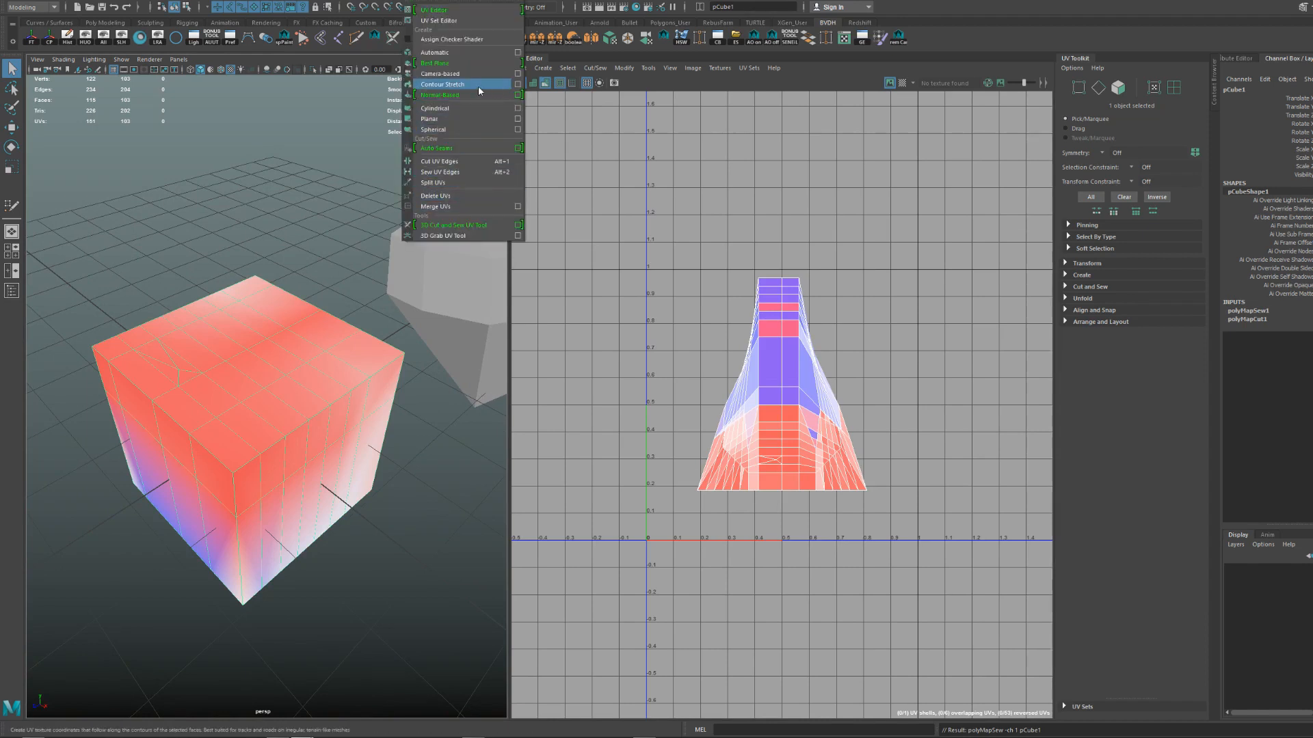
pyautogui.click(462, 196)
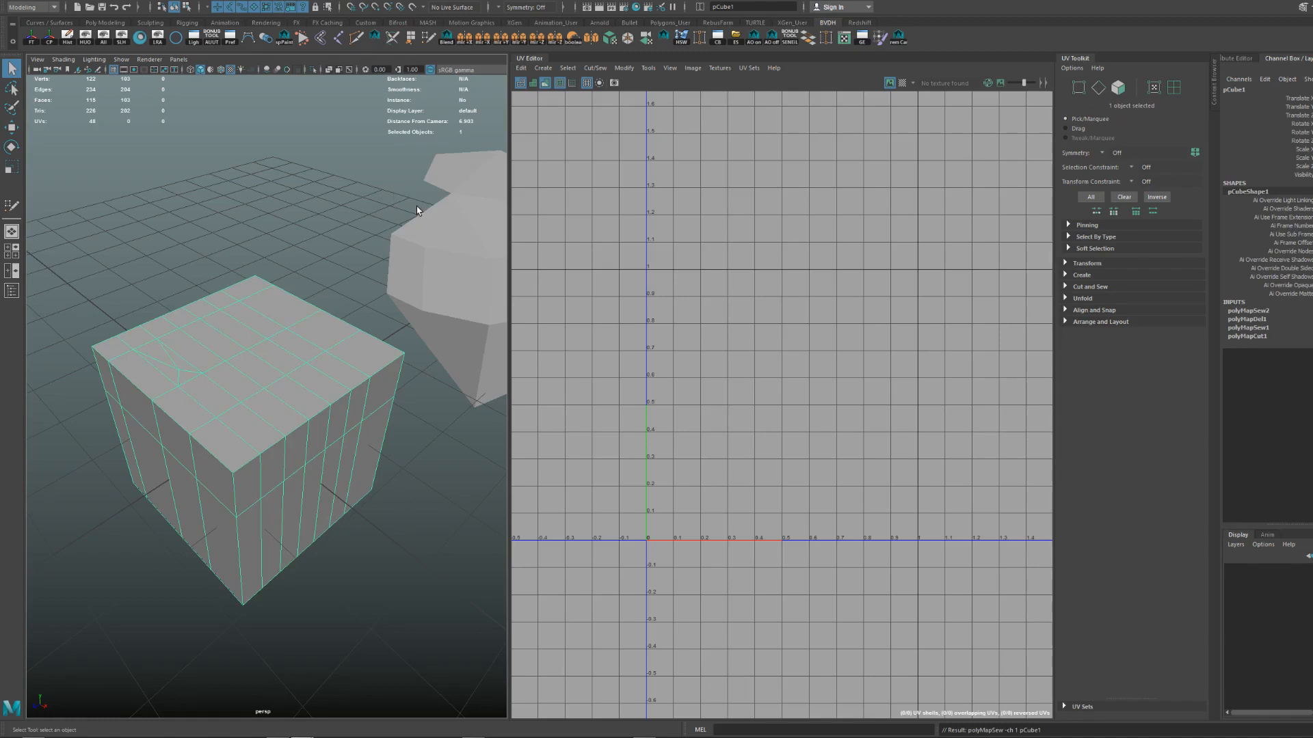
pyautogui.hotkey('alt', 'shift', 'd')
pyautogui.click(417, 3)
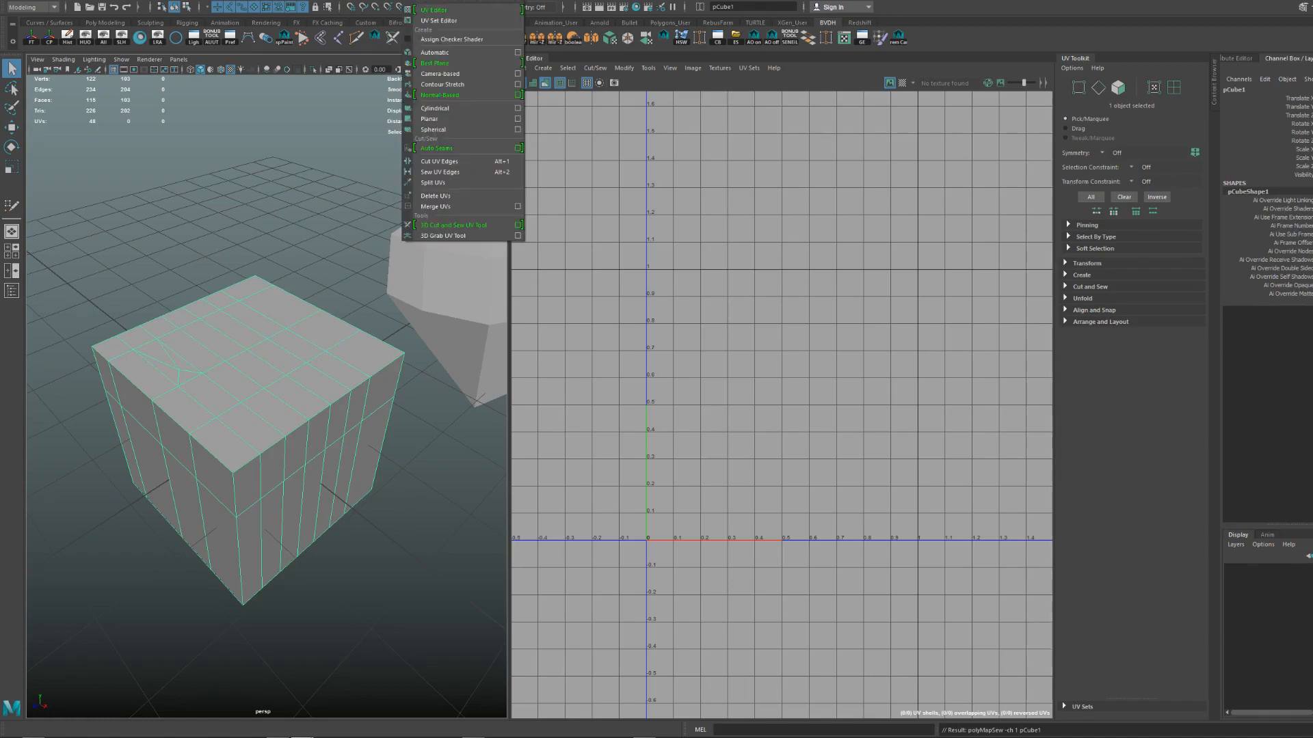
pyautogui.click(434, 63)
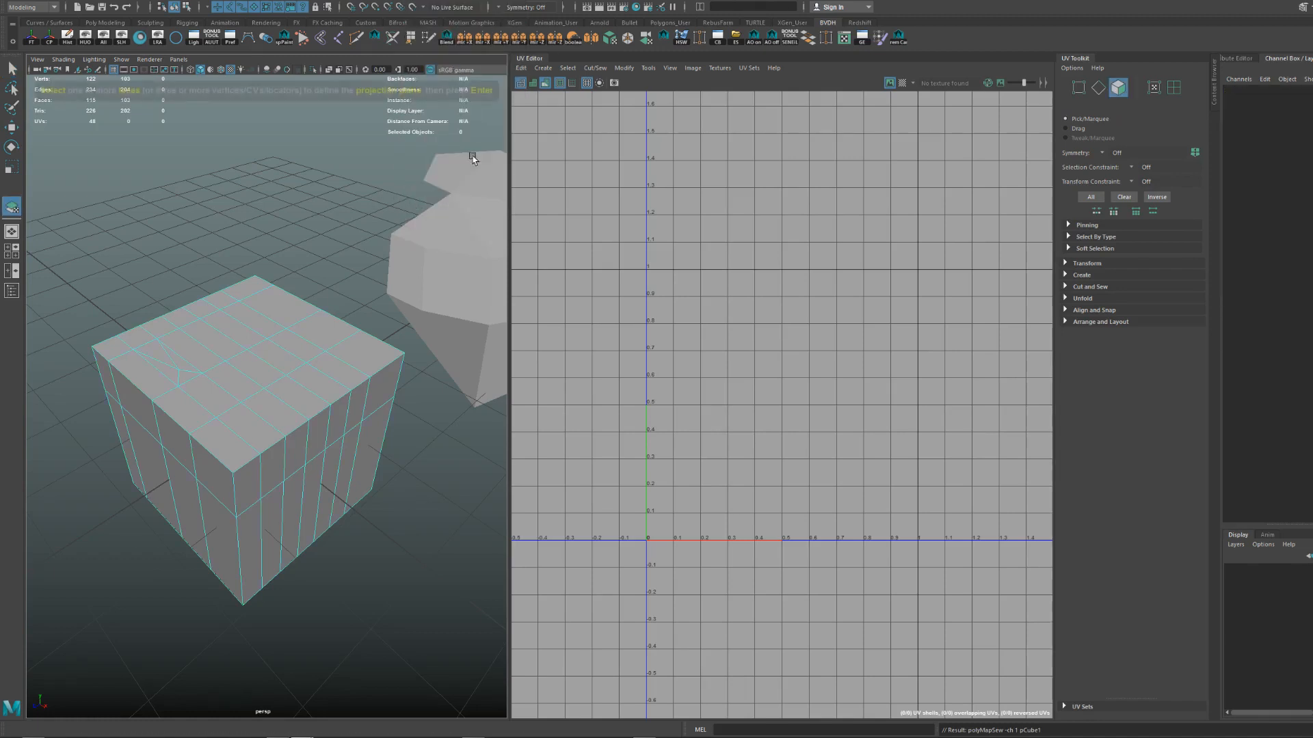
pyautogui.press('q')
# Apply a cylindrical UV projection to the cube, return to object mode, and sew its UV edges.
pyautogui.click(418, 3)
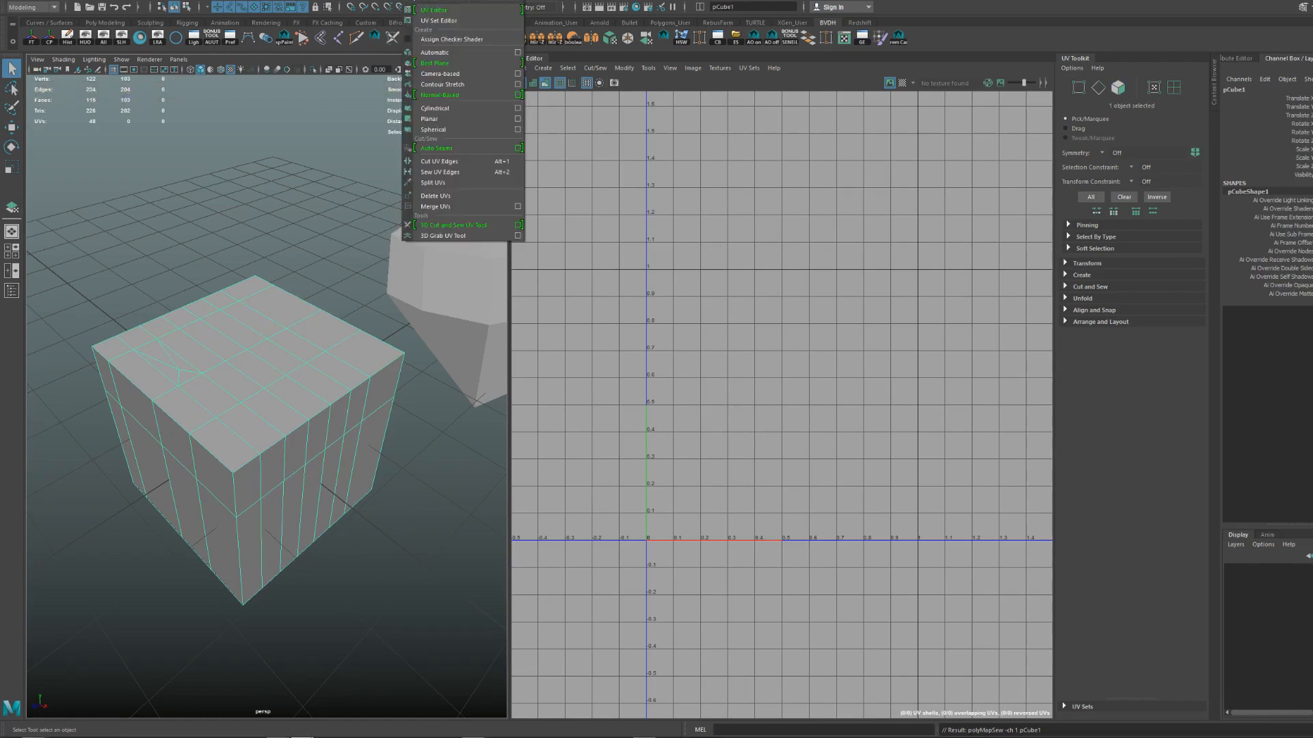
pyautogui.click(435, 108)
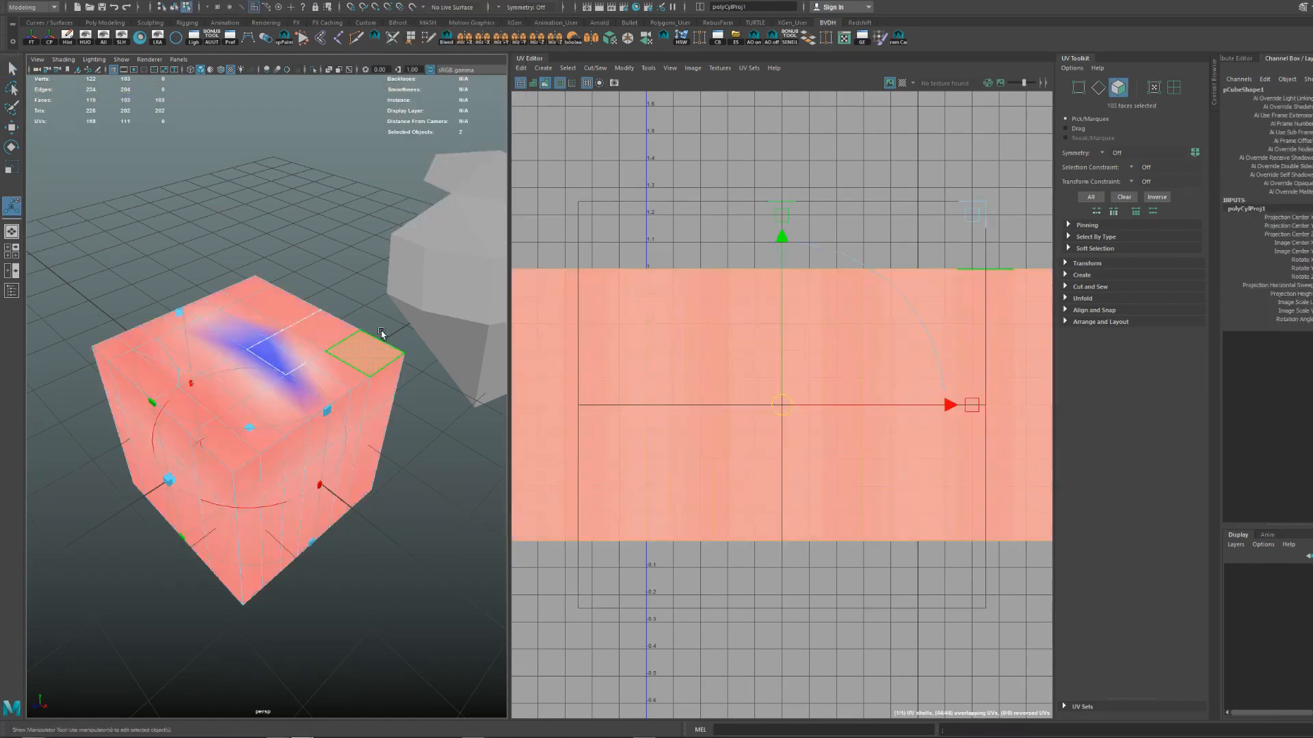
pyautogui.press('F8')
pyautogui.scroll(-5, 350, 379)
pyautogui.scroll(5, 374, 364)
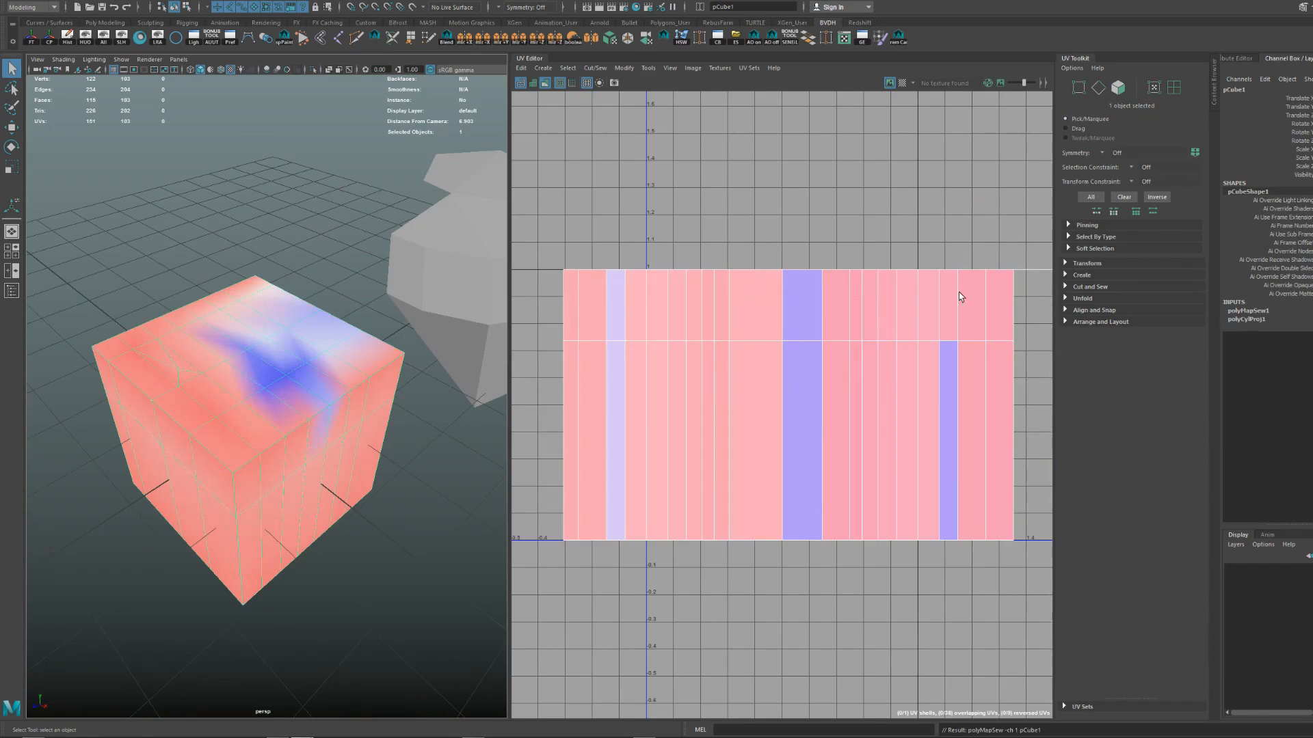
pyautogui.moveTo(322, 380)
pyautogui.keyDown('alt'); pyautogui.mouseDown()
pyautogui.moveTo(347, 405)
pyautogui.moveTo(331, 392)
pyautogui.mouseUp(); pyautogui.keyUp('alt')
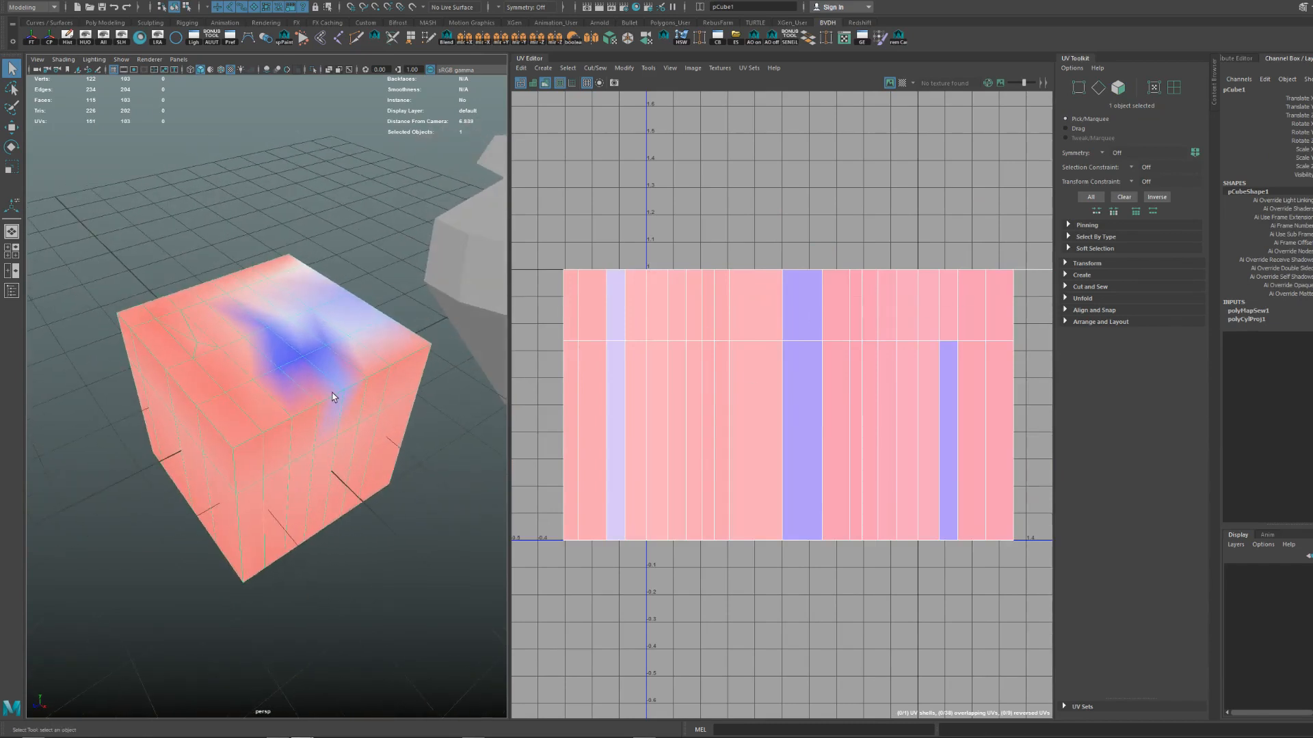
# Switch to edge selection, select the edge loop through the cube's front vertical corner, and turn off UV distortion shading.
pyautogui.moveTo(329, 390); pyautogui.dragTo(324, 335, button='right')
pyautogui.keyDown('alt'); pyautogui.moveTo(331, 384); pyautogui.dragTo(342, 372); pyautogui.keyUp('alt')
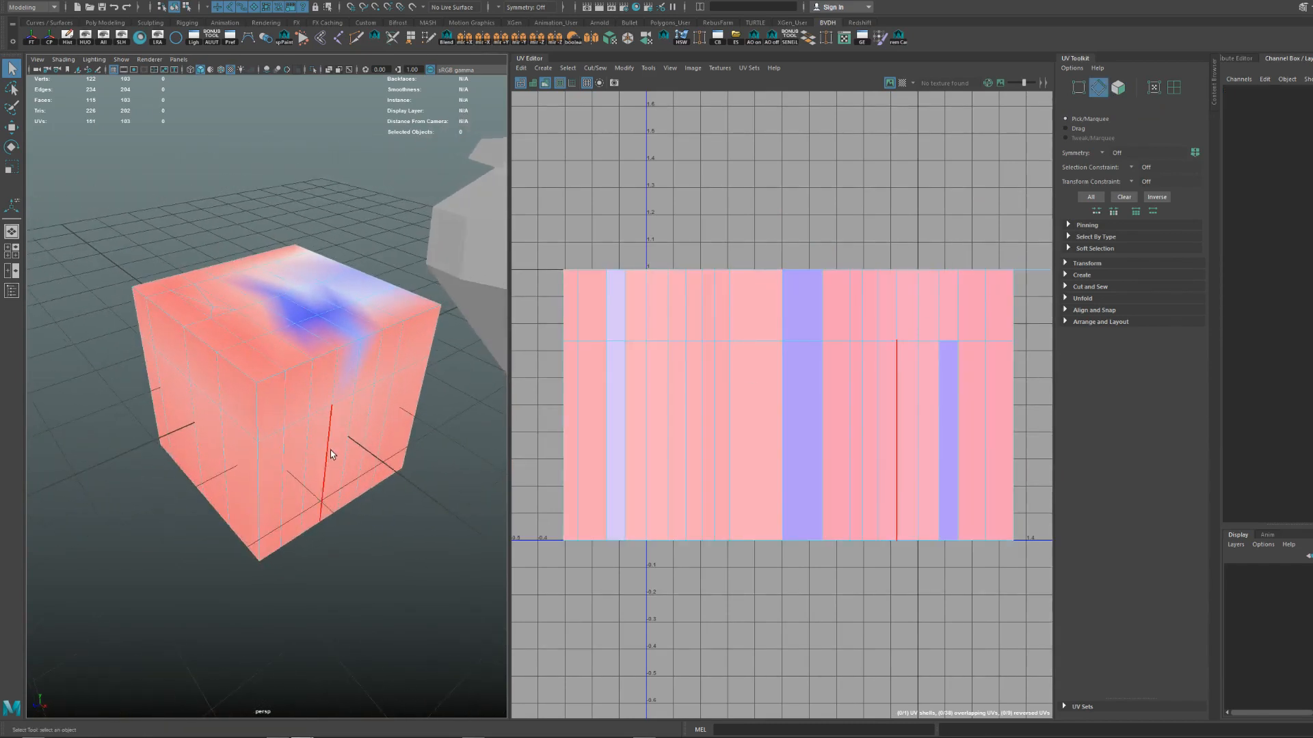
pyautogui.keyDown('alt'); pyautogui.moveTo(330, 450); pyautogui.dragTo(330, 435); pyautogui.keyUp('alt')
pyautogui.click(264, 386)
pyautogui.keyDown('shift'); pyautogui.doubleClick(263, 408); pyautogui.keyUp('shift')
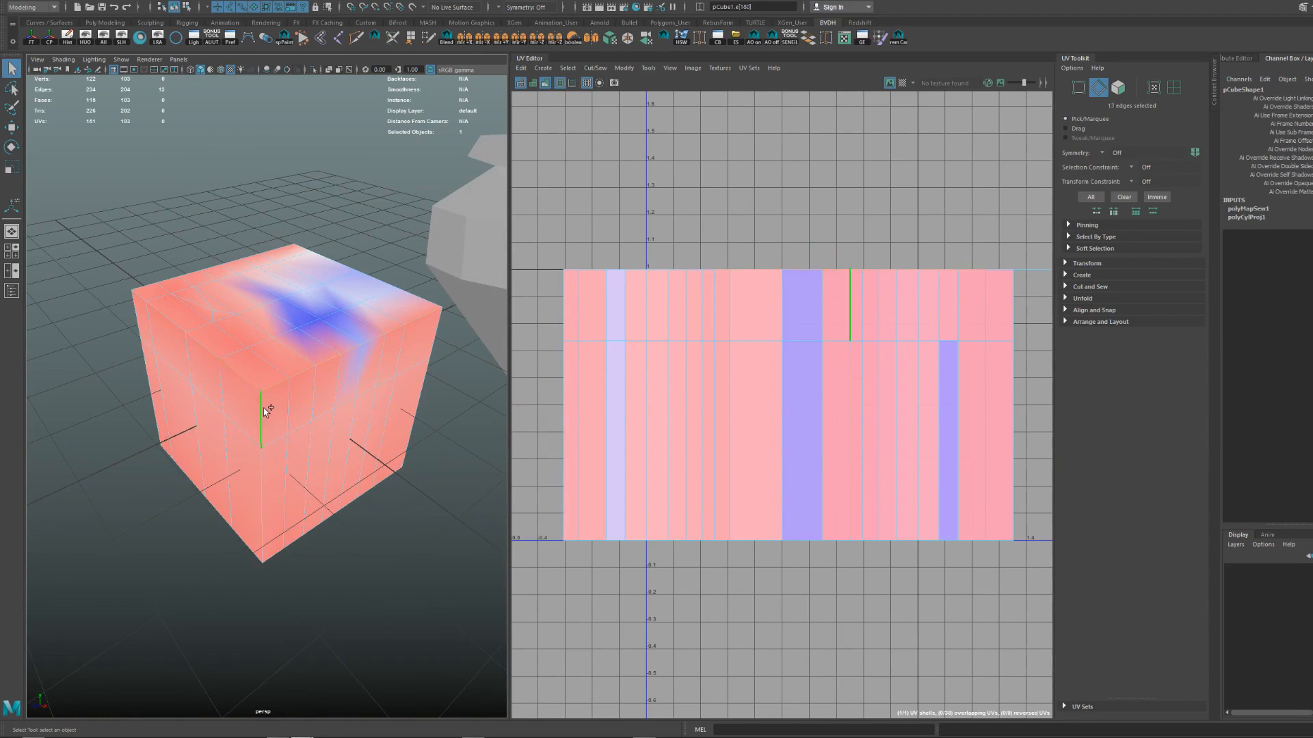
pyautogui.keyDown('alt'); pyautogui.moveTo(264, 408); pyautogui.dragTo(274, 436); pyautogui.keyUp('alt')
pyautogui.click(545, 85)
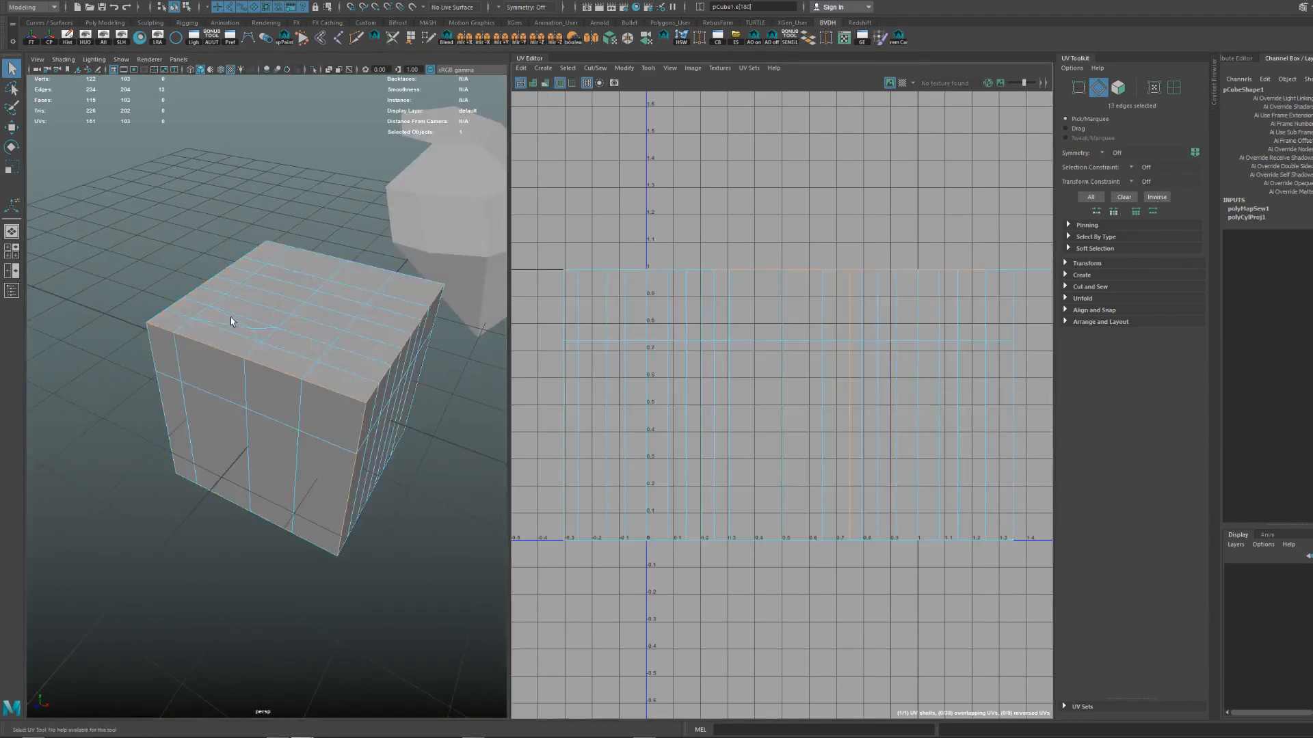
# Add the edge loops along the cube's remaining outer corners and borders to the selection.
pyautogui.keyDown('alt'); pyautogui.moveTo(231, 317); pyautogui.dragTo(194, 424); pyautogui.keyUp('alt')
pyautogui.keyDown('shift'); pyautogui.doubleClick(262, 366); pyautogui.keyUp('shift')
pyautogui.keyDown('shift'); pyautogui.doubleClick(260, 370); pyautogui.keyUp('shift')
pyautogui.keyDown('shift'); pyautogui.doubleClick(279, 296); pyautogui.keyUp('shift')
pyautogui.keyDown('alt'); pyautogui.moveTo(364, 298); pyautogui.dragTo(237, 327); pyautogui.keyUp('alt')
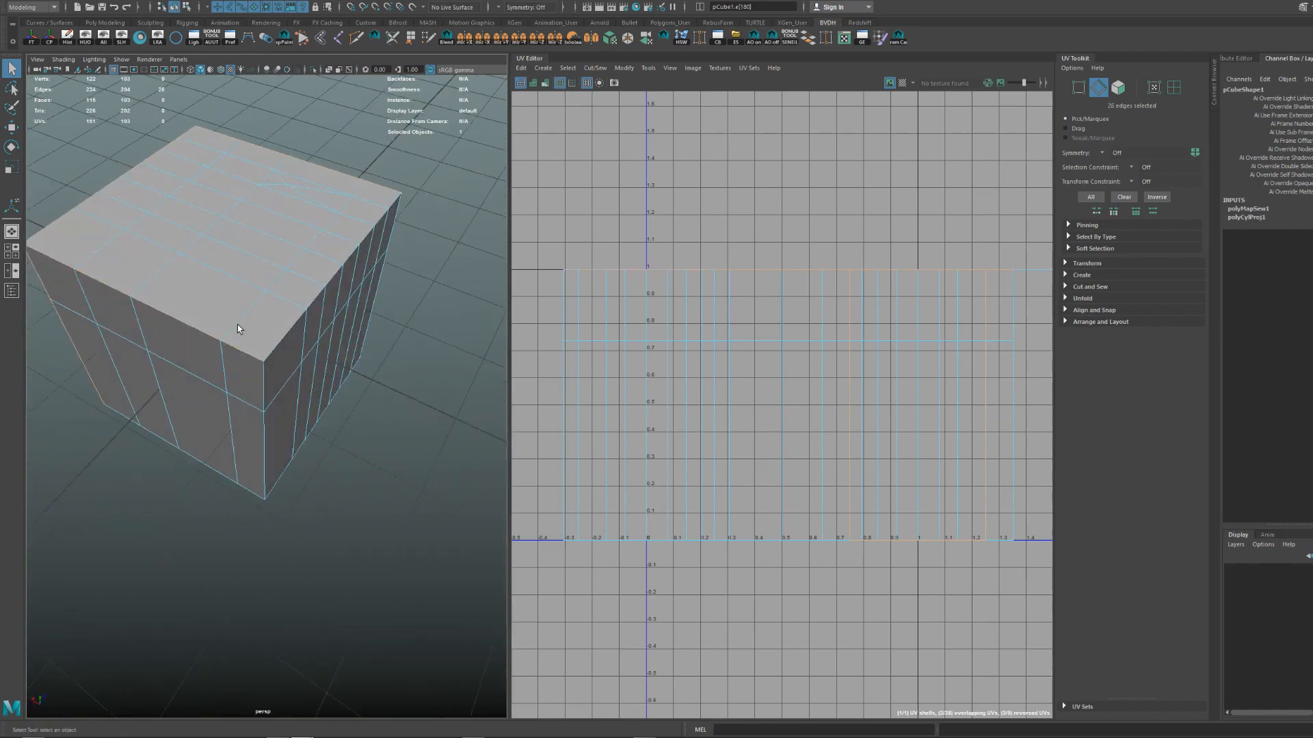
pyautogui.keyDown('shift'); pyautogui.doubleClick(264, 377); pyautogui.keyUp('shift')
pyautogui.keyDown('shift'); pyautogui.doubleClick(288, 340); pyautogui.keyUp('shift')
pyautogui.keyDown('alt'); pyautogui.moveTo(301, 386); pyautogui.dragTo(249, 362); pyautogui.keyUp('alt')
pyautogui.keyDown('shift'); pyautogui.doubleClick(239, 472); pyautogui.keyUp('shift')
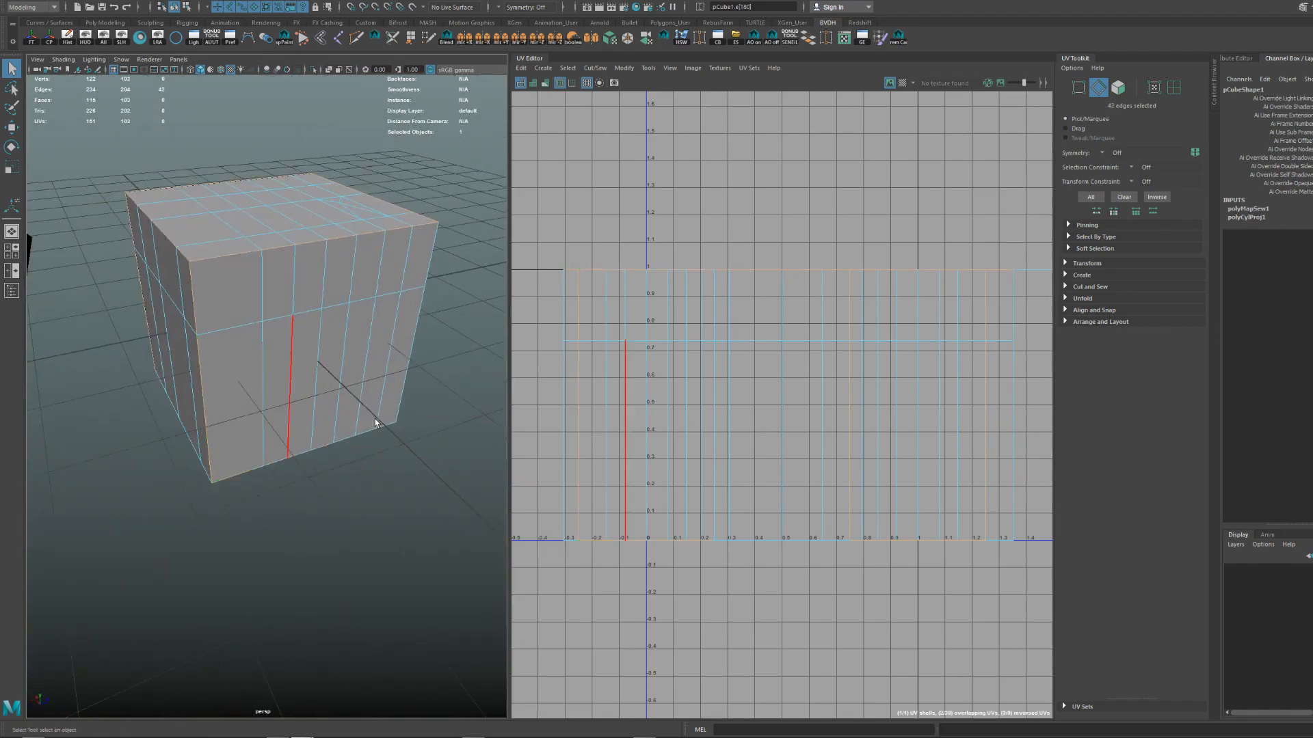
pyautogui.keyDown('alt'); pyautogui.moveTo(375, 425); pyautogui.dragTo(272, 373); pyautogui.keyUp('alt')
pyautogui.keyDown('shift'); pyautogui.doubleClick(332, 357); pyautogui.keyUp('shift')
pyautogui.keyDown('alt'); pyautogui.moveTo(362, 327); pyautogui.dragTo(351, 346); pyautogui.keyUp('alt')
pyautogui.keyDown('shift'); pyautogui.doubleClick(340, 392); pyautogui.keyUp('shift')
pyautogui.moveTo(340, 393)
pyautogui.keyDown('alt'); pyautogui.mouseDown()
pyautogui.moveTo(301, 382)
pyautogui.moveTo(275, 399)
pyautogui.moveTo(294, 421)
pyautogui.moveTo(354, 412)
pyautogui.moveTo(327, 391)
pyautogui.mouseUp(); pyautogui.keyUp('alt')
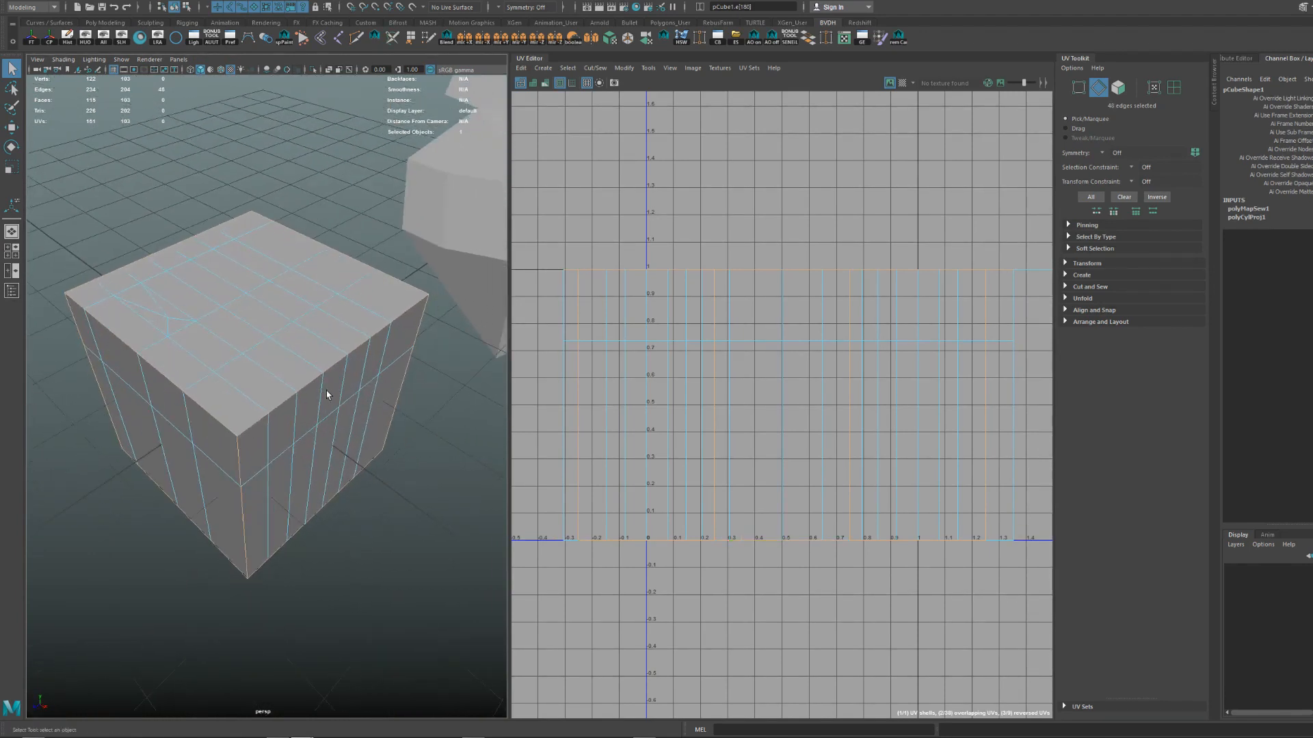
pyautogui.scroll(-5, 326, 391)
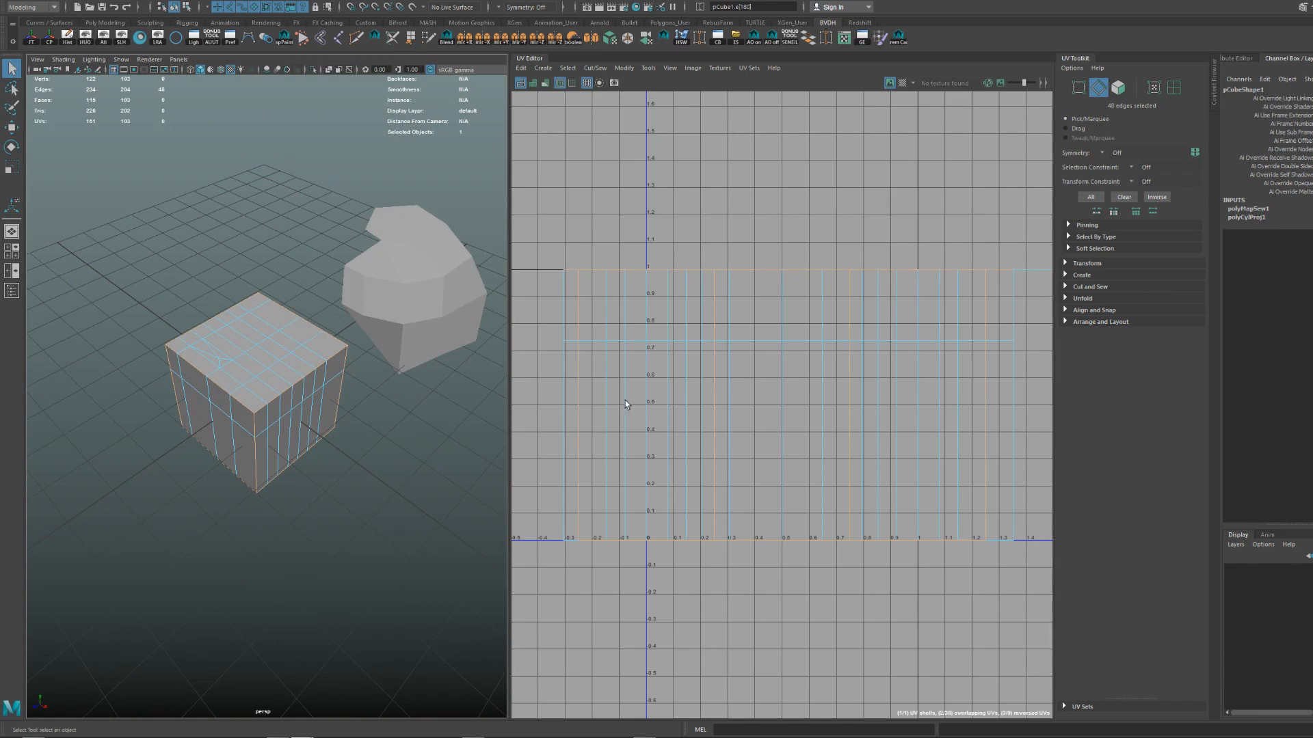
# Cut and sew the UVs along the selected border edges several times, finishing with the edges sewn.
pyautogui.hotkey('ctrl', 'x')
pyautogui.hotkey('shift', 's')
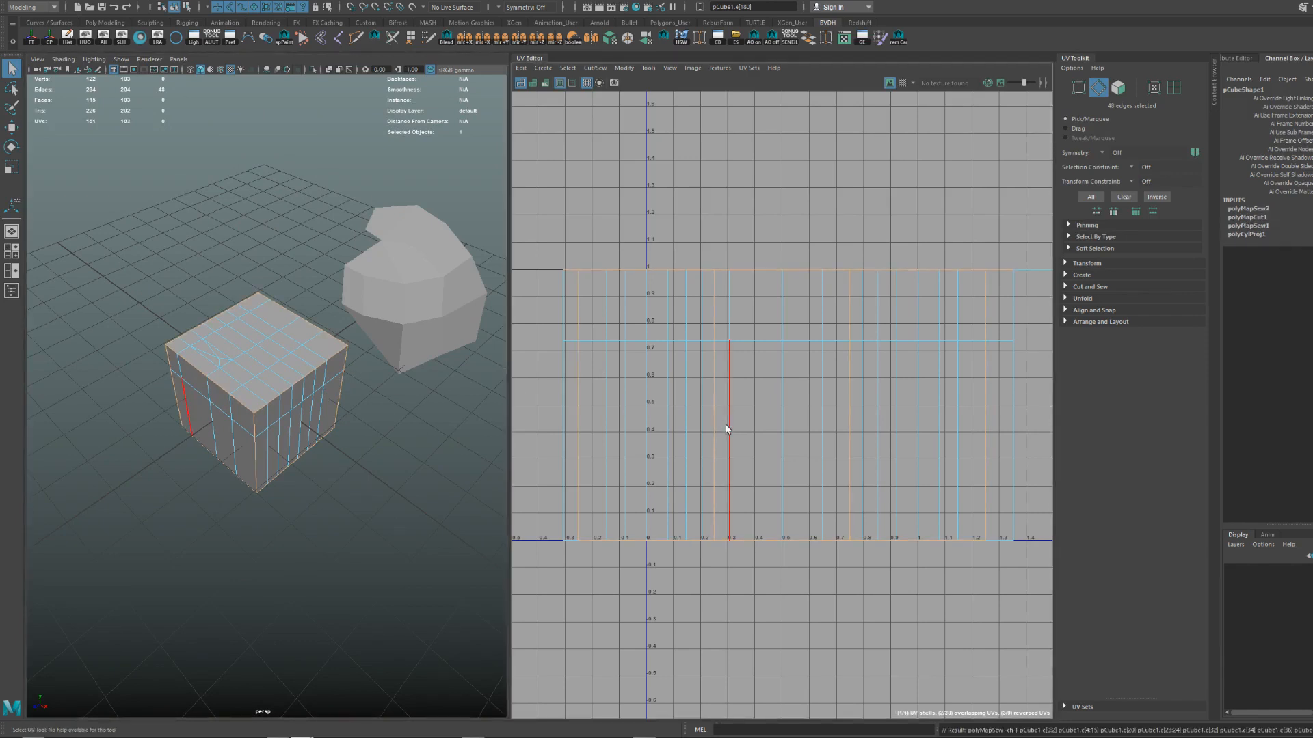
pyautogui.hotkey('shift', 'x')
pyautogui.hotkey('shift', 's')
pyautogui.hotkey('shift', 's')
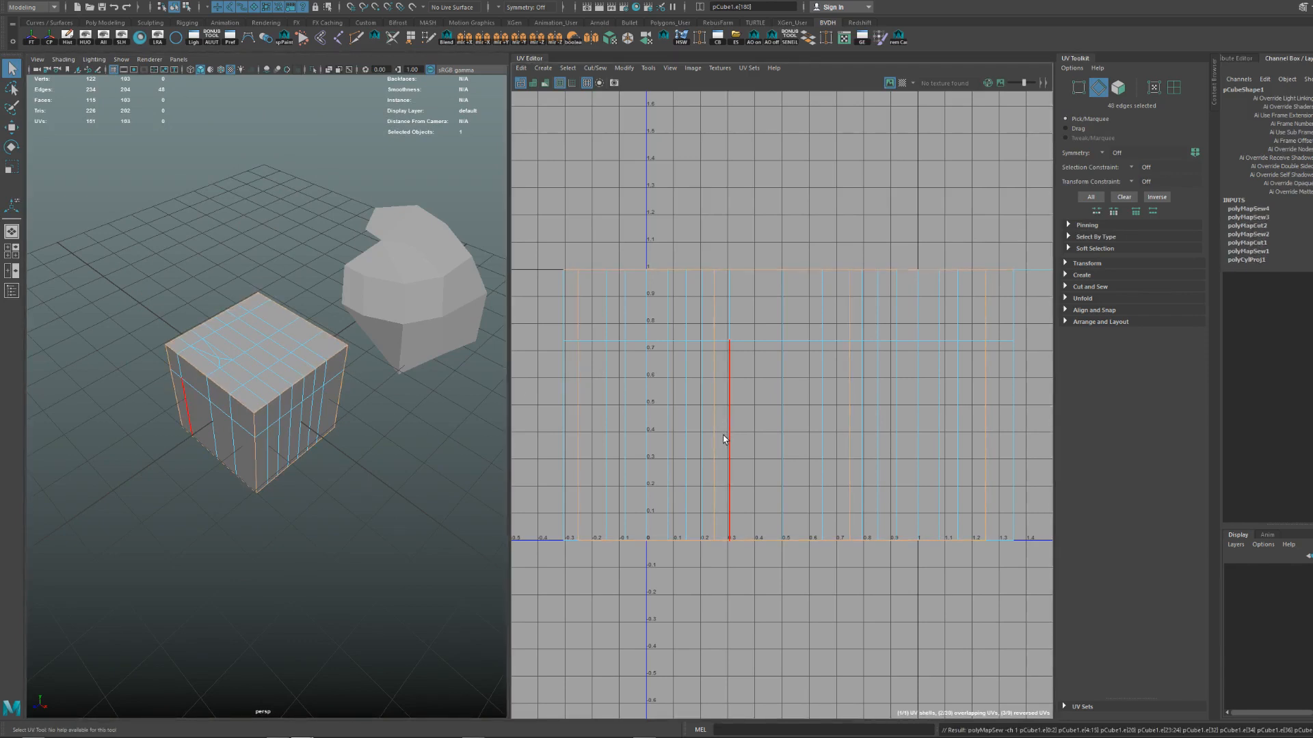
pyautogui.hotkey('shift', 'x')
pyautogui.hotkey('shift', 's')
pyautogui.hotkey('shift', 'x')
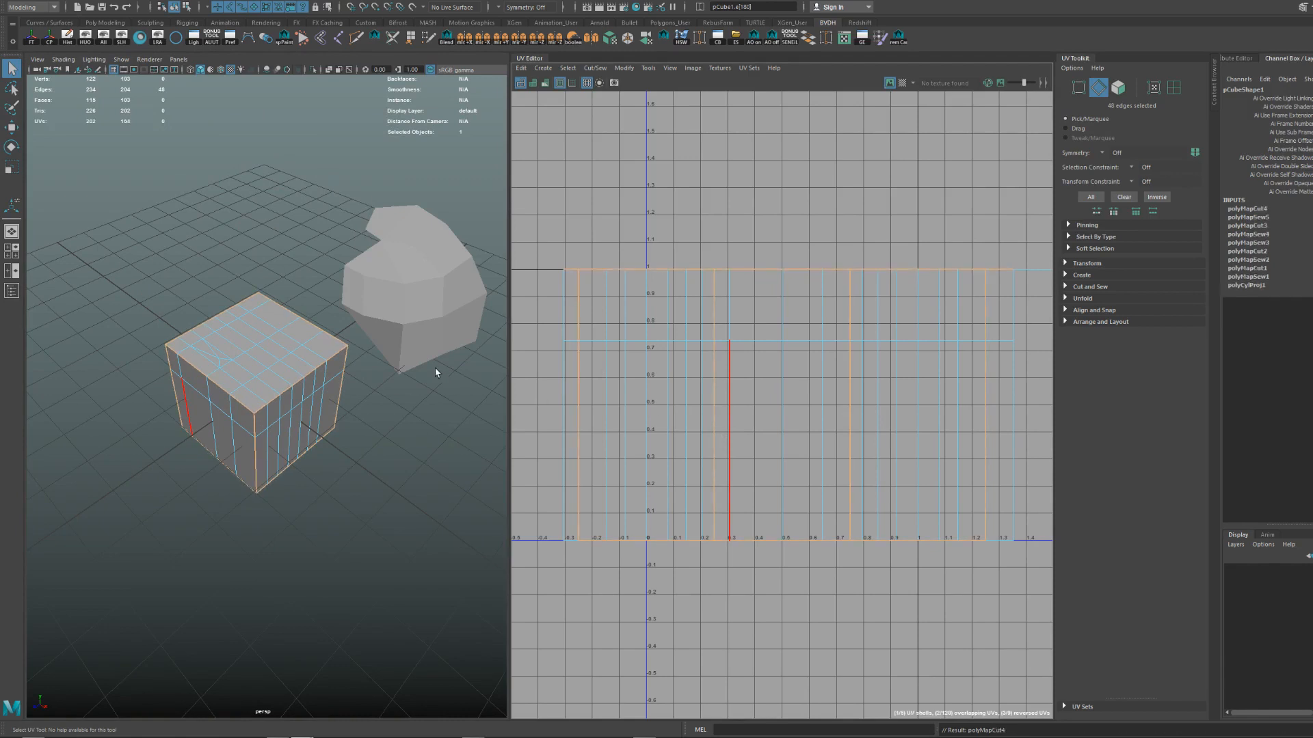
pyautogui.scroll(5, 335, 383)
pyautogui.hotkey('shift', 'x')
pyautogui.hotkey('shift', 's')
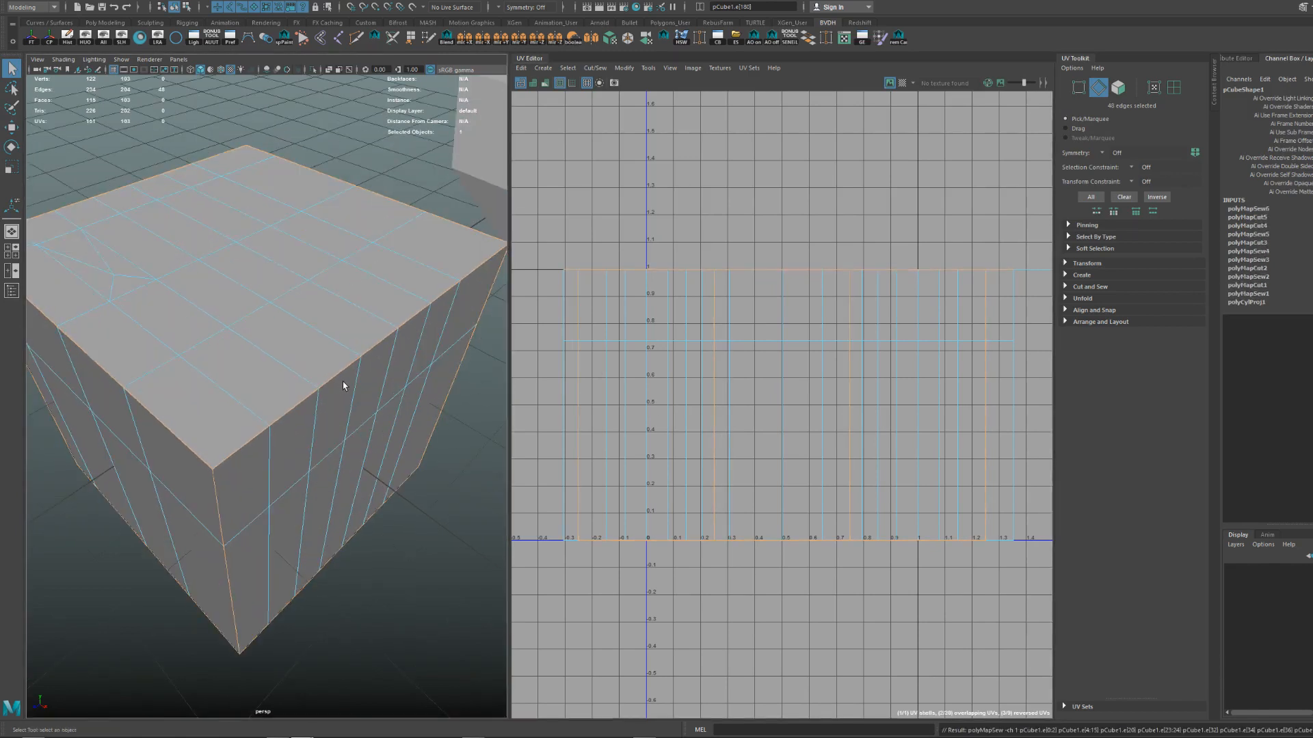
# Cut the selected edges once in the UV Editor and sew them back together.
pyautogui.keyDown('shift'); pyautogui.rightClick(840, 348); pyautogui.keyUp('shift')
pyautogui.keyDown('shift'); pyautogui.rightClick(806, 317); pyautogui.keyUp('shift')
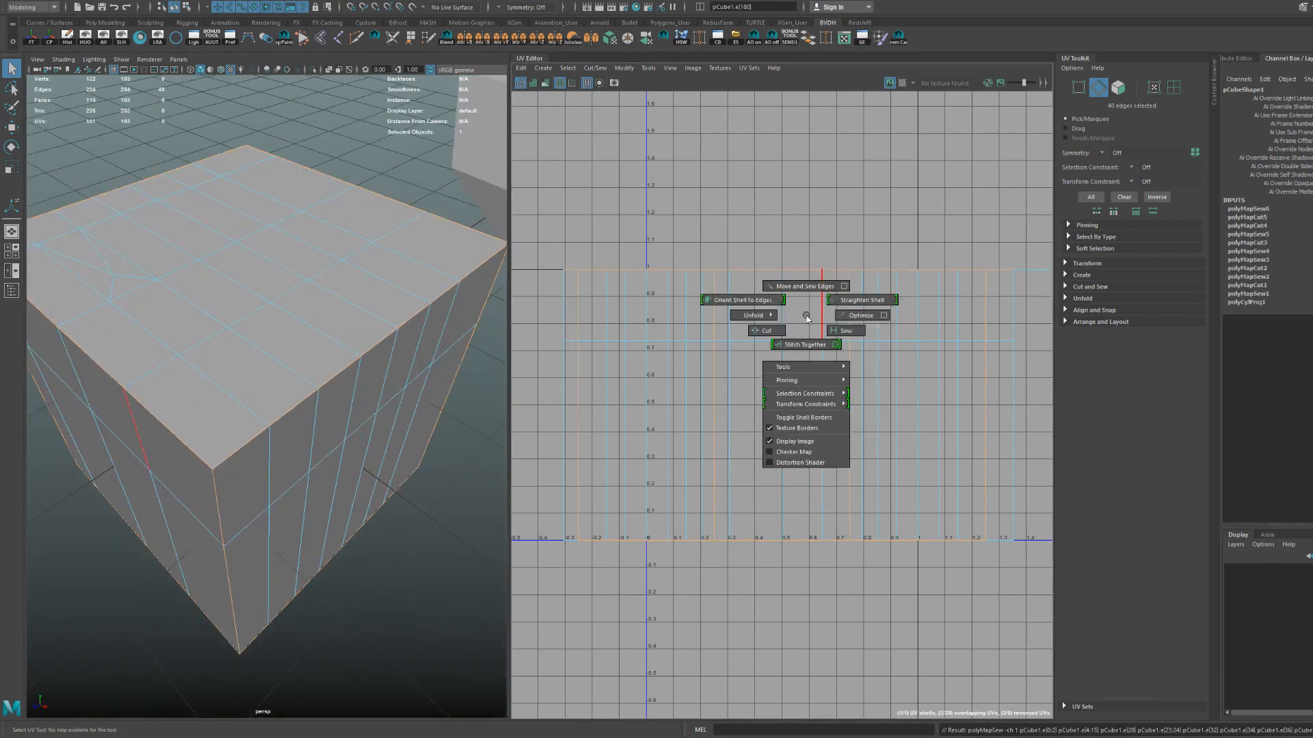
pyautogui.keyDown('shift'); pyautogui.moveTo(806, 316); pyautogui.dragTo(763, 333, button='right'); pyautogui.keyUp('shift')
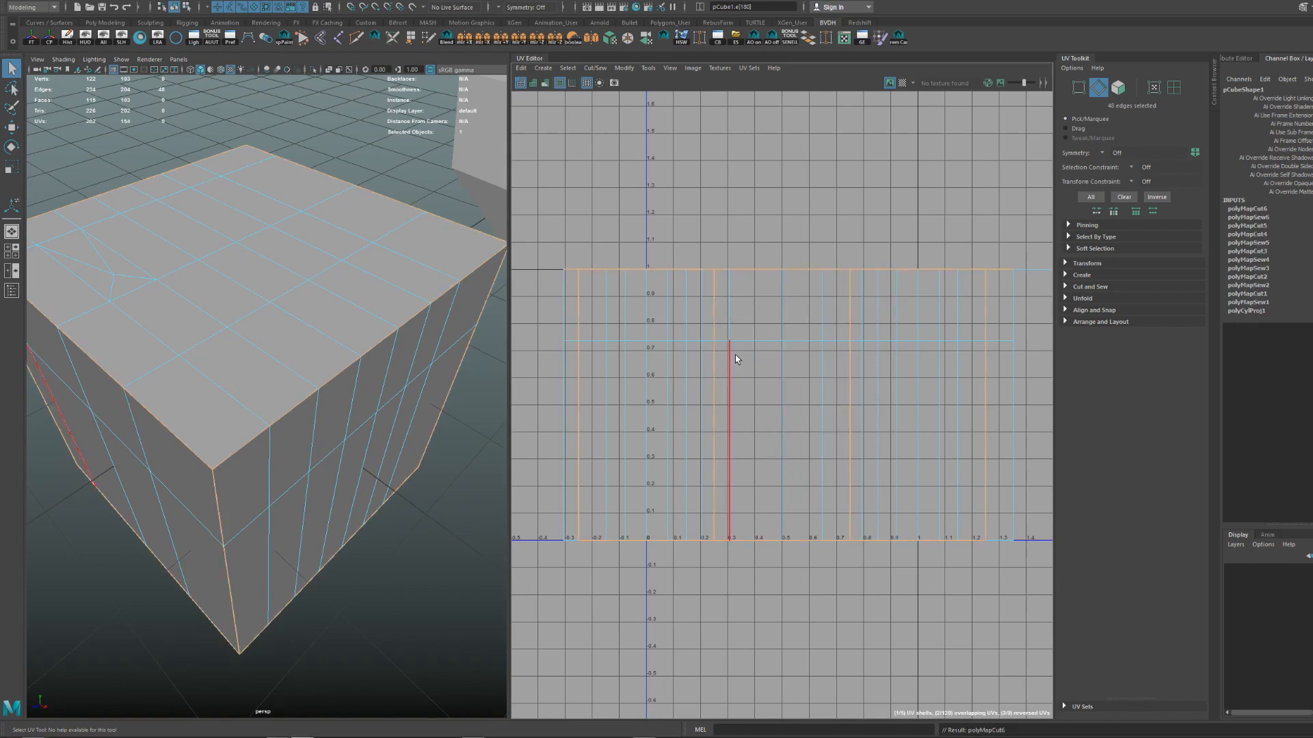
pyautogui.scroll(-2, 815, 341)
pyautogui.keyDown('shift'); pyautogui.moveTo(842, 383); pyautogui.dragTo(890, 396, button='right'); pyautogui.keyUp('shift')
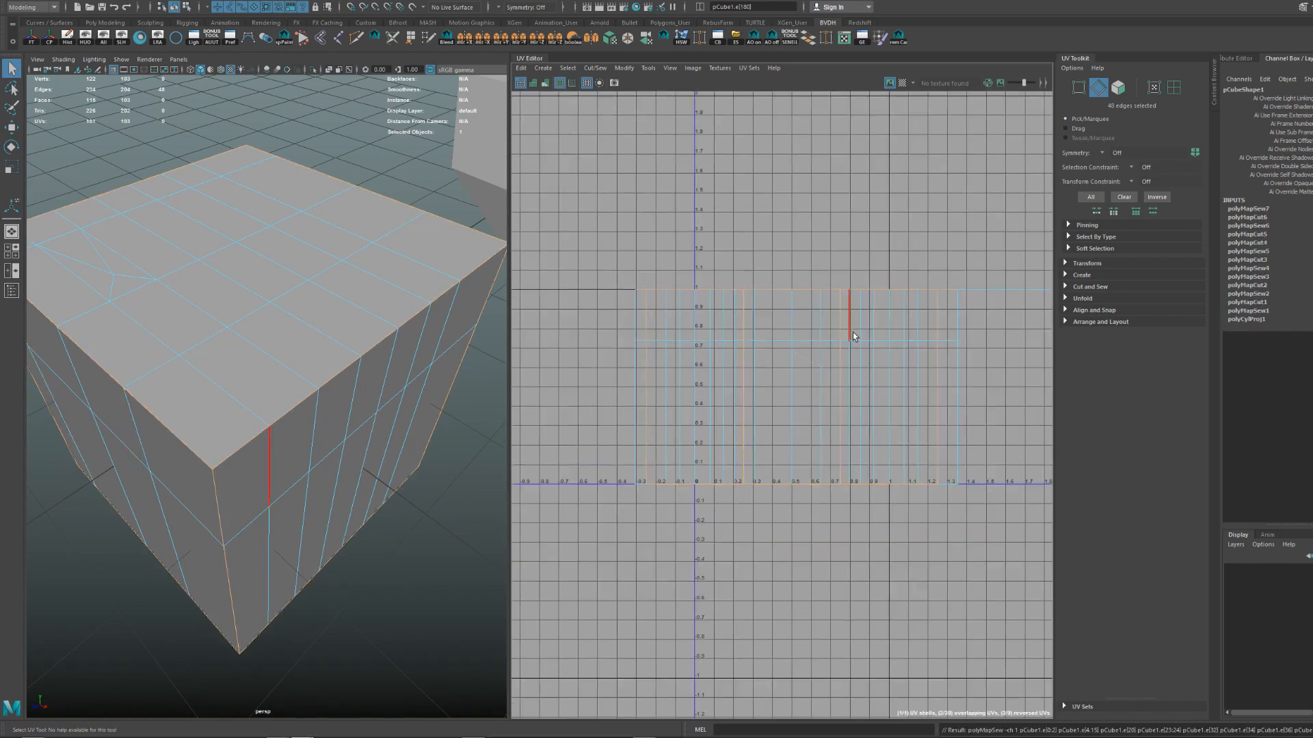
# Alternate between cutting and sewing the selected border edges, finishing with the cube's sides cut into separate UV shells.
pyautogui.hotkey('shift', 'x')
pyautogui.hotkey('shift', 's')
pyautogui.hotkey('shift', 'x')
pyautogui.hotkey('shift', 's')
pyautogui.hotkey('shift', 'x')
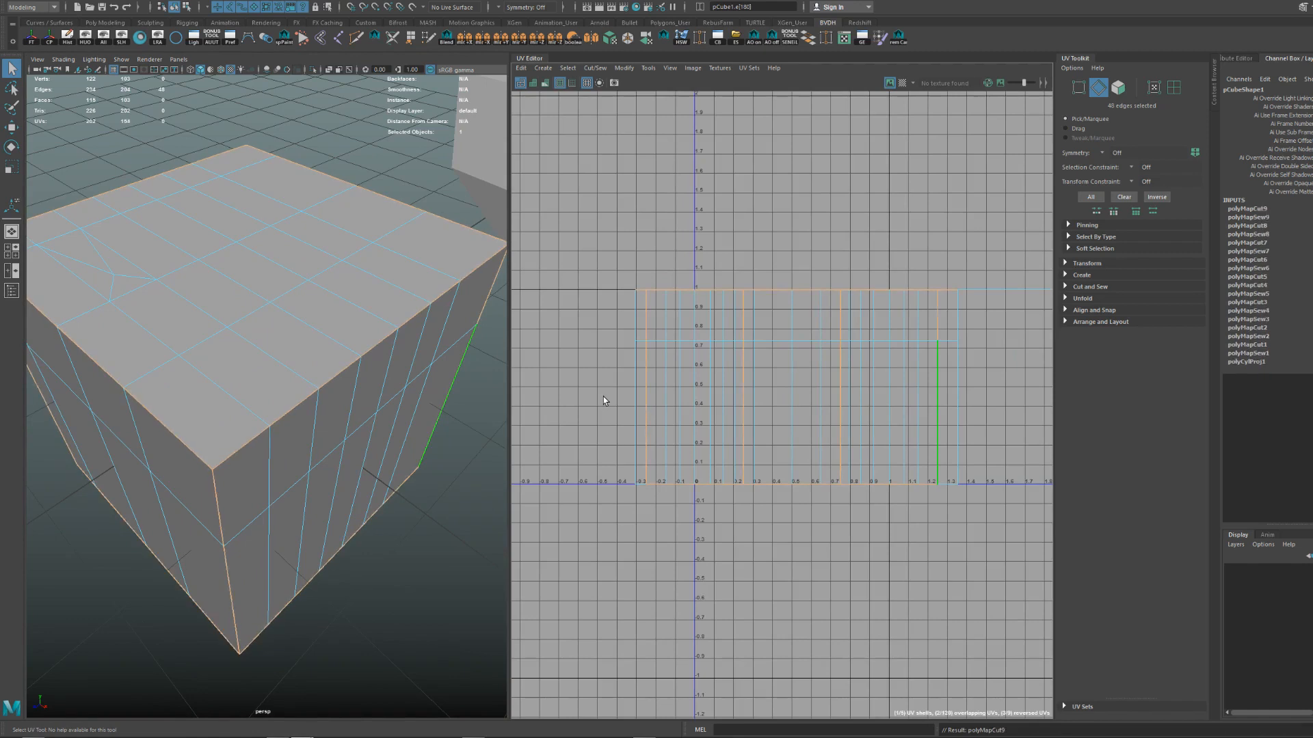
pyautogui.hotkey('shift', 's')
pyautogui.hotkey('shift', 'x')
# Try unfolding the cut UV shells and cutting and sewing their edges again, and undo back to the cut layout.
pyautogui.hotkey('ctrl', 'u')
pyautogui.hotkey('shift', 'x')
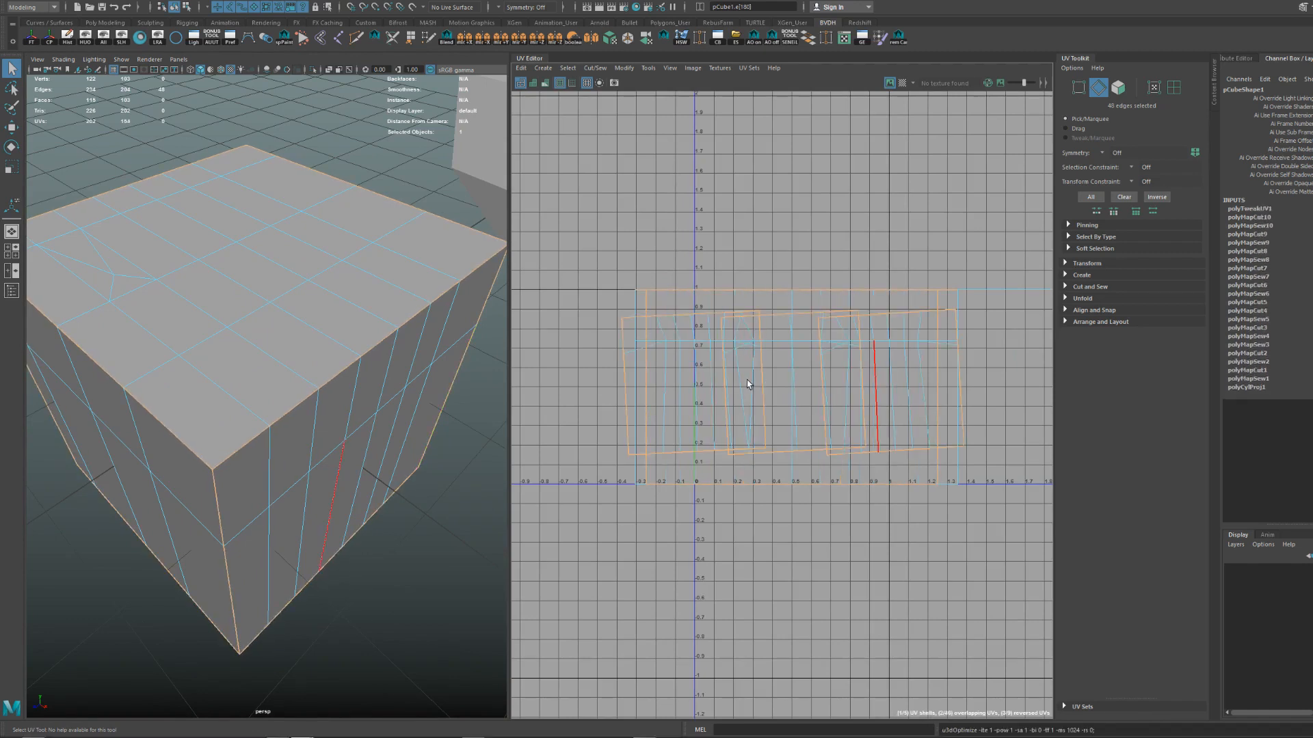
pyautogui.hotkey('shift', 's')
pyautogui.hotkey('ctrl', 'z')
pyautogui.hotkey('ctrl', 'z')
pyautogui.hotkey('ctrl', 'z')
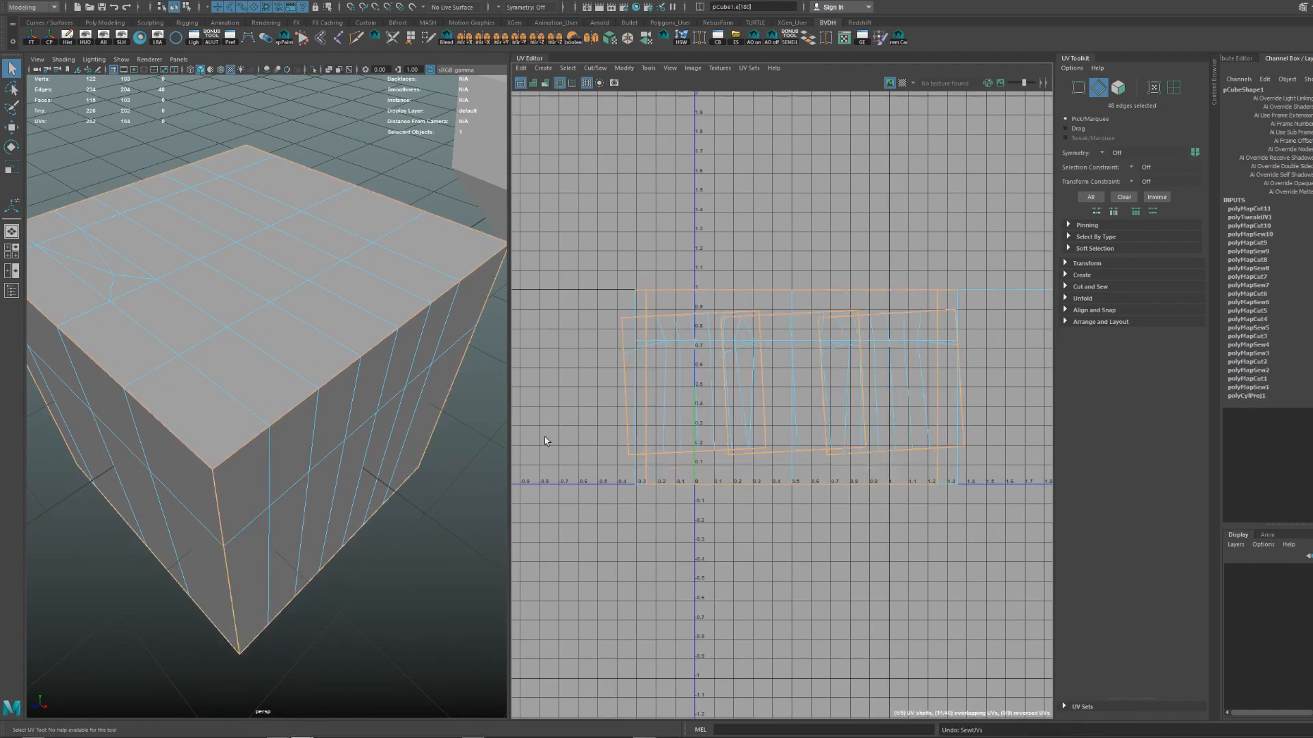
pyautogui.scroll(-8, 410, 482)
pyautogui.scroll(5, 424, 468)
pyautogui.keyDown('alt'); pyautogui.moveTo(372, 472); pyautogui.dragTo(342, 464); pyautogui.keyUp('alt')
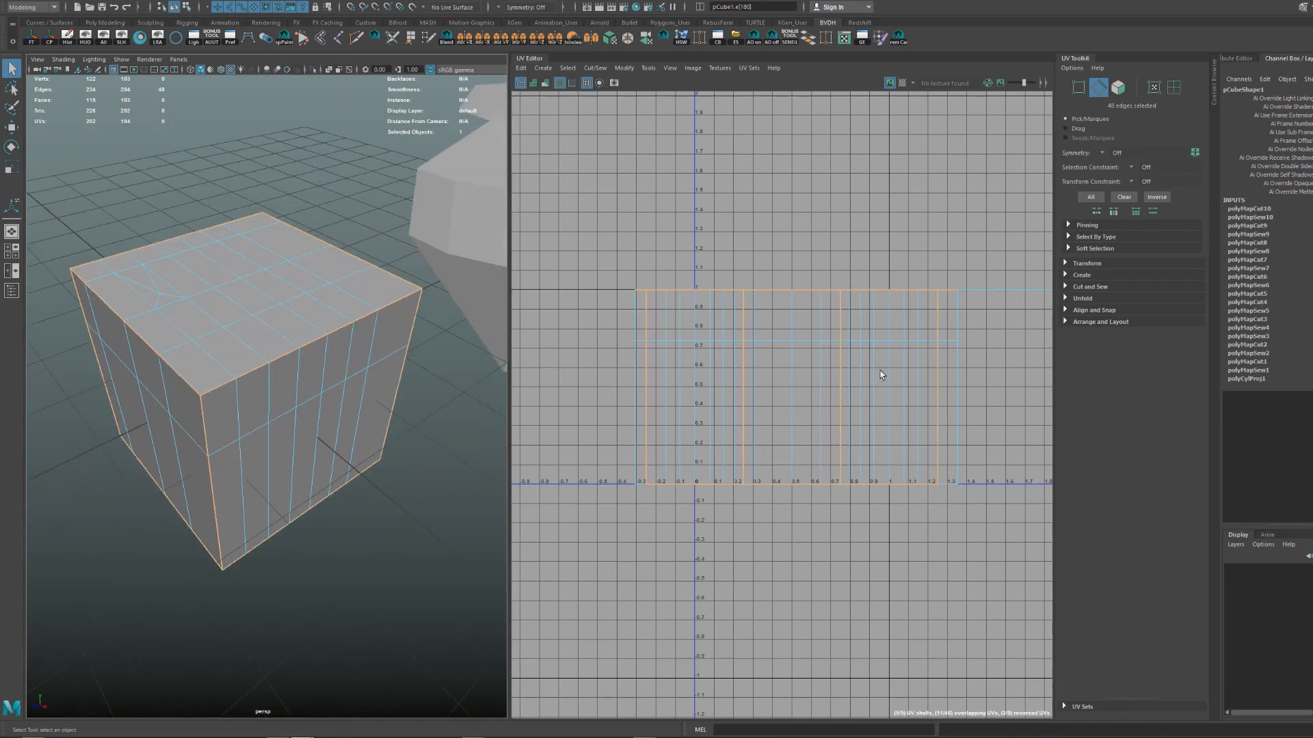
# Unfold the cube's cut UV shells and turn on shaded UV display.
pyautogui.hotkey('ctrl', 'u')
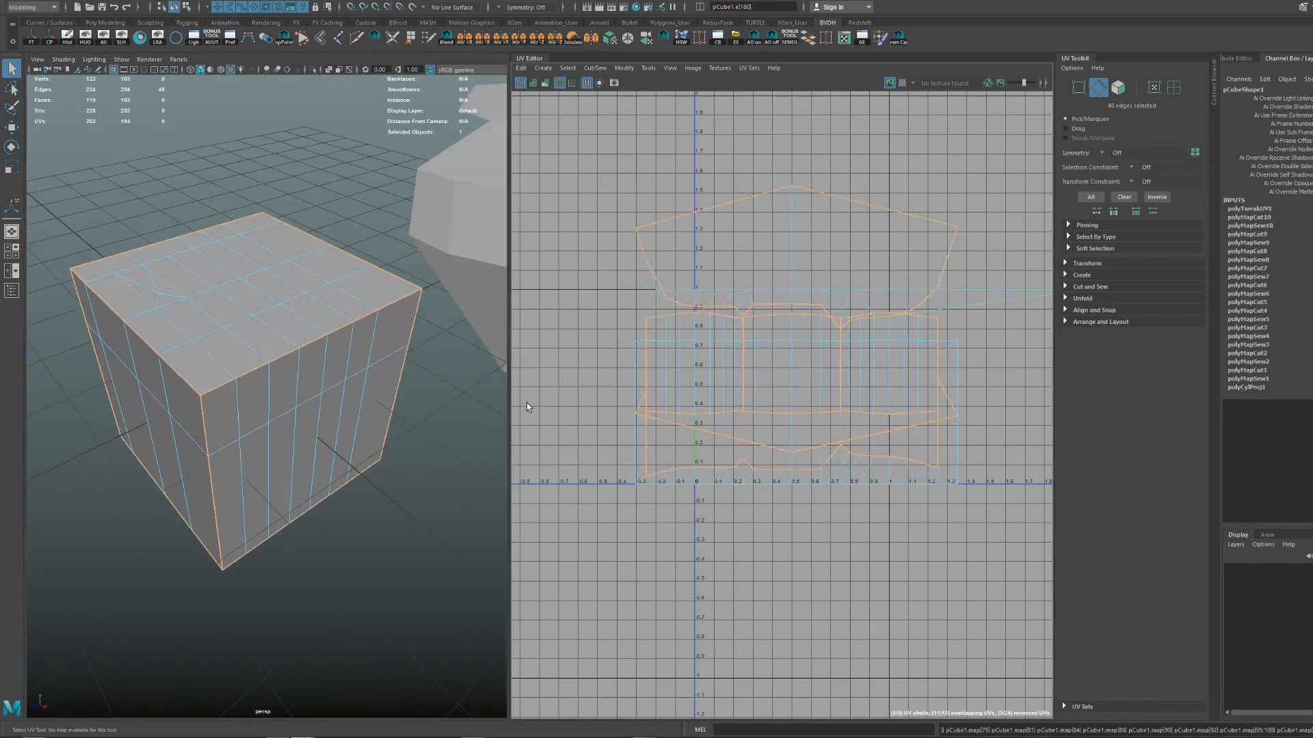
pyautogui.click(533, 83)
pyautogui.moveTo(938, 320)
pyautogui.keyDown('shift'); pyautogui.mouseDown(button='right')
pyautogui.moveTo(782, 324)
pyautogui.moveTo(940, 328)
pyautogui.moveTo(929, 321)
pyautogui.mouseUp(button='right'); pyautogui.keyUp('shift')
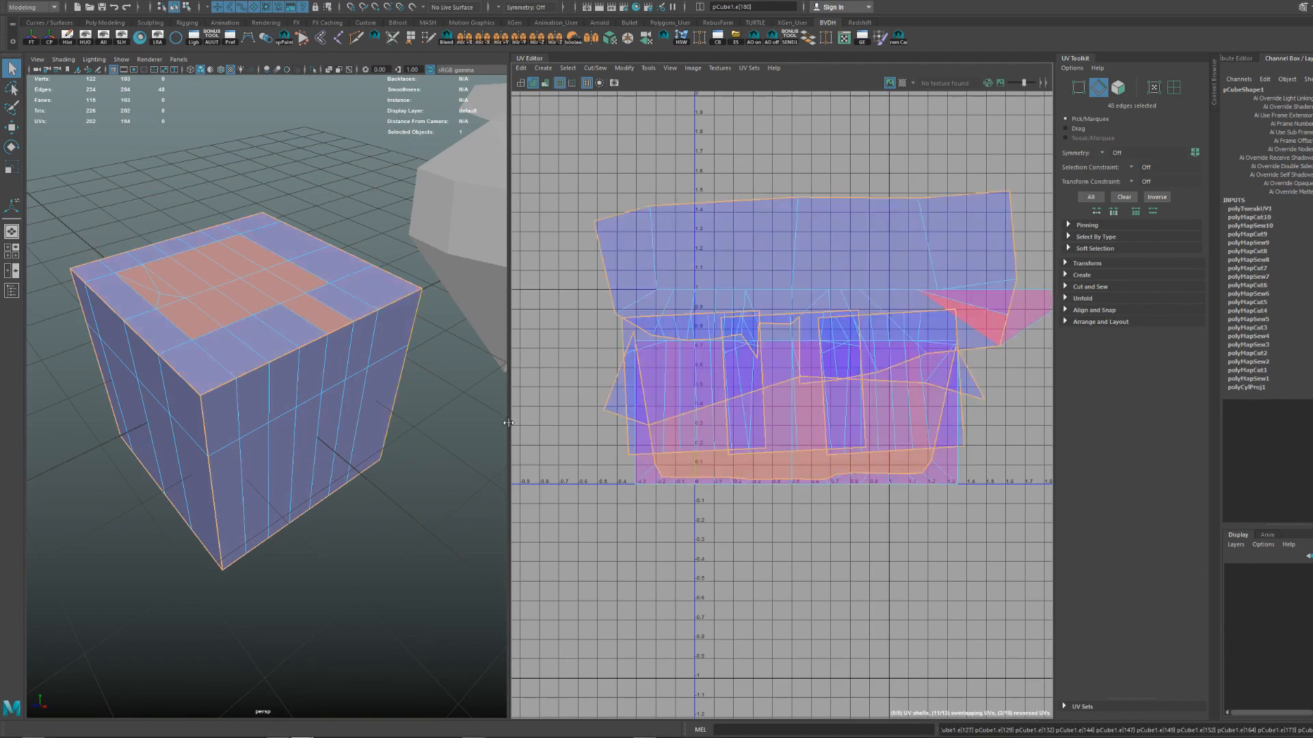
pyautogui.hotkey('ctrl', 'z')
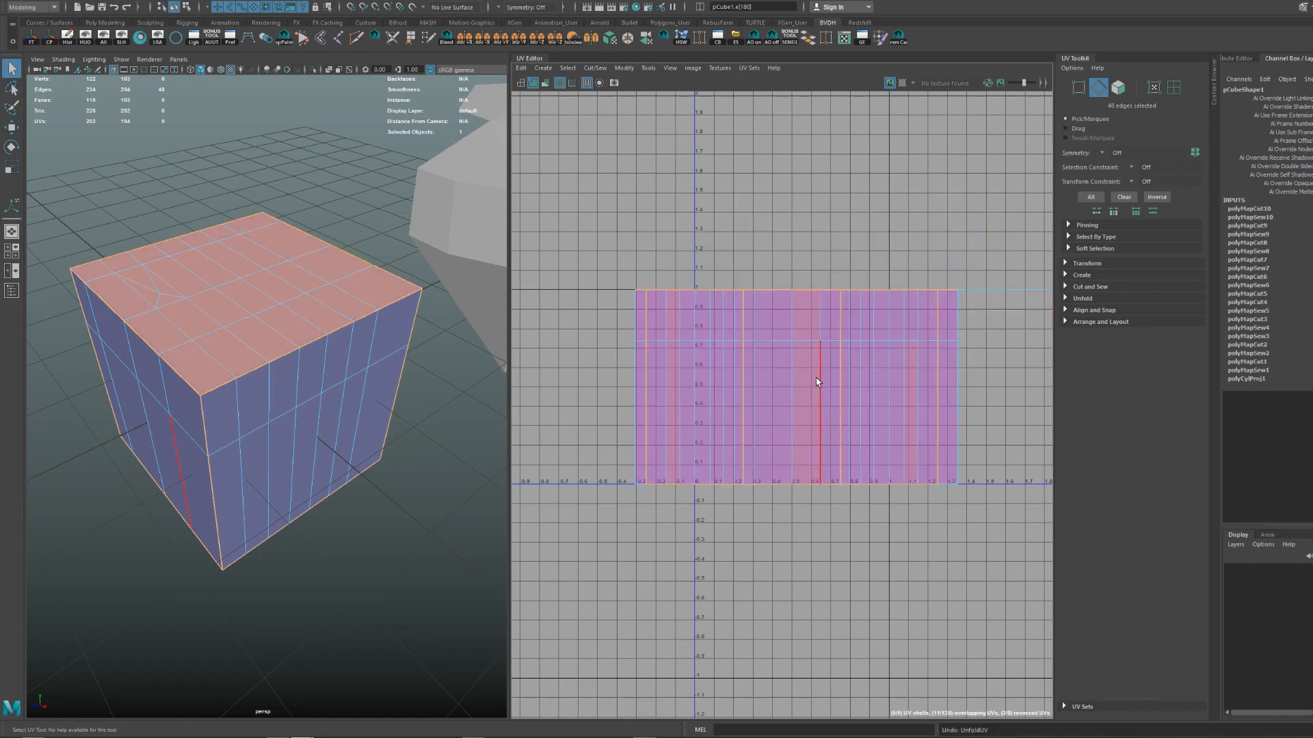
pyautogui.hotkey('ctrl', 'y')
# Sew the selected border edges, unfold the joined UVs, and cut the same edges again.
pyautogui.hotkey('shift', 's')
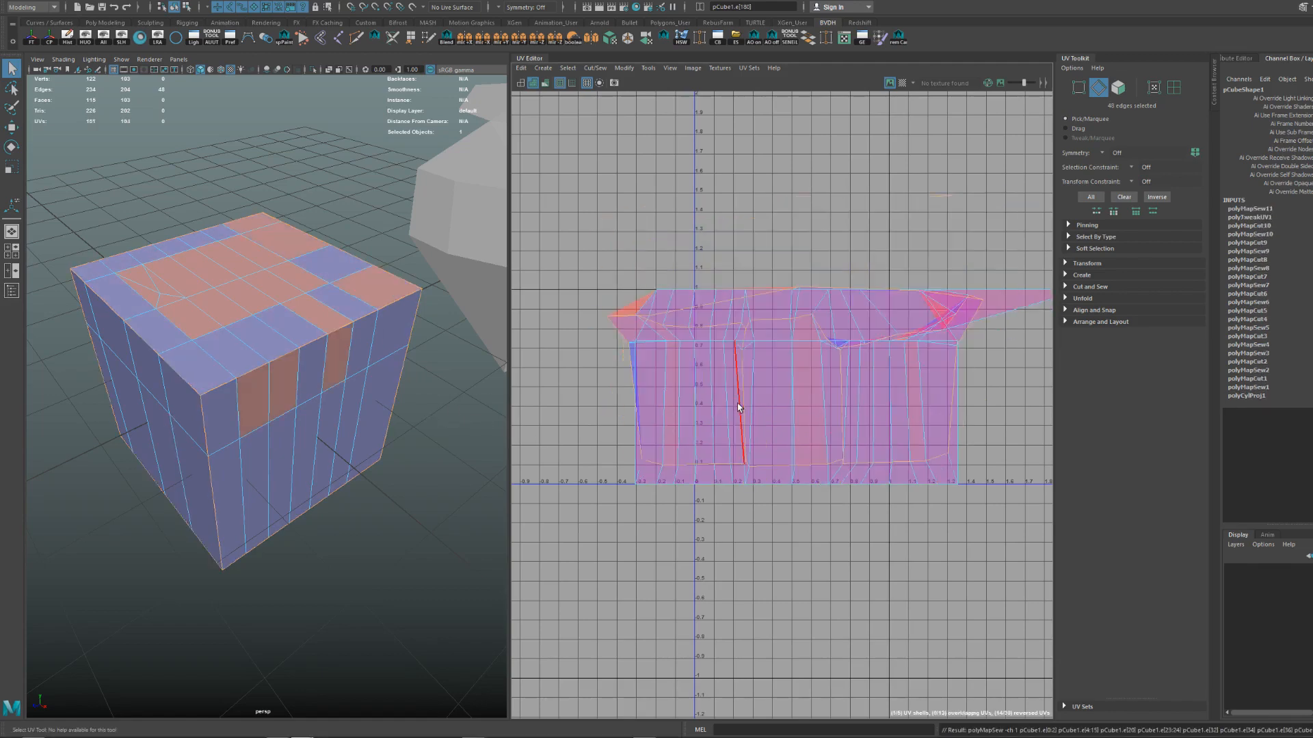
pyautogui.hotkey('shift', 'x')
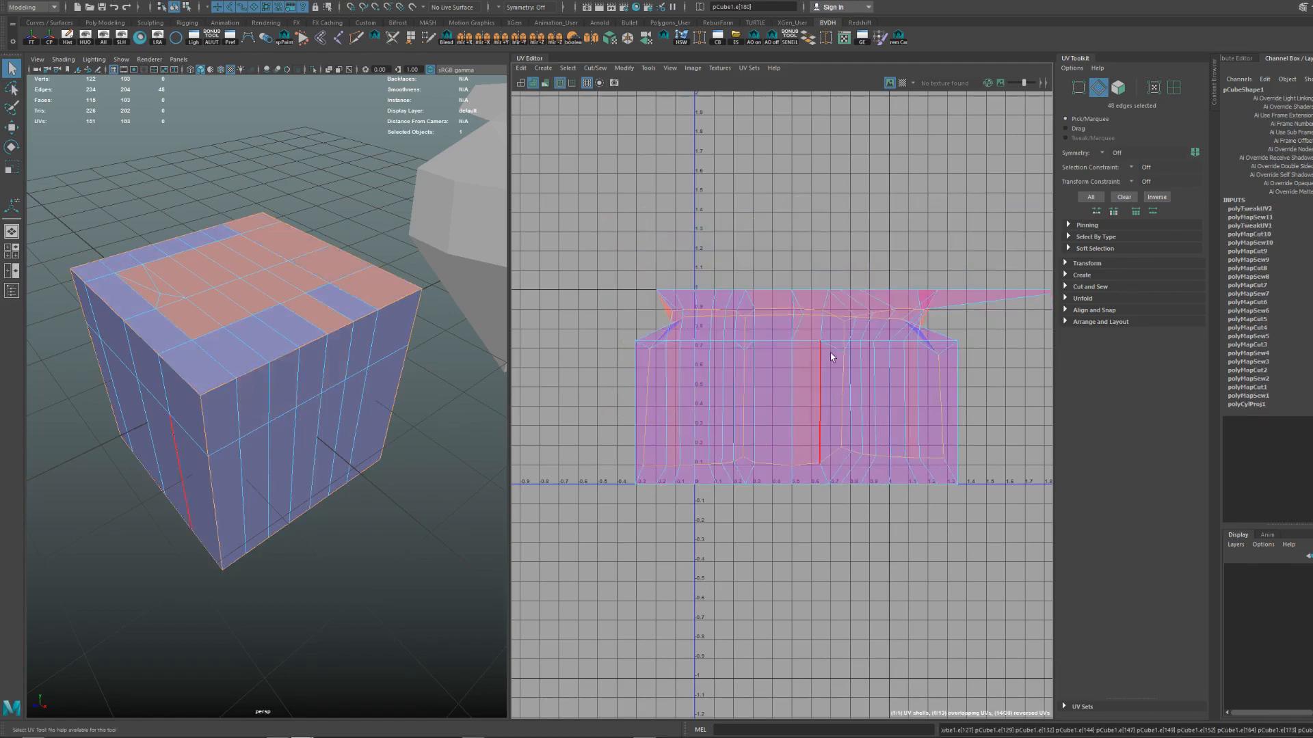
pyautogui.scroll(2, 825, 444)
pyautogui.scroll(-3, 825, 444)
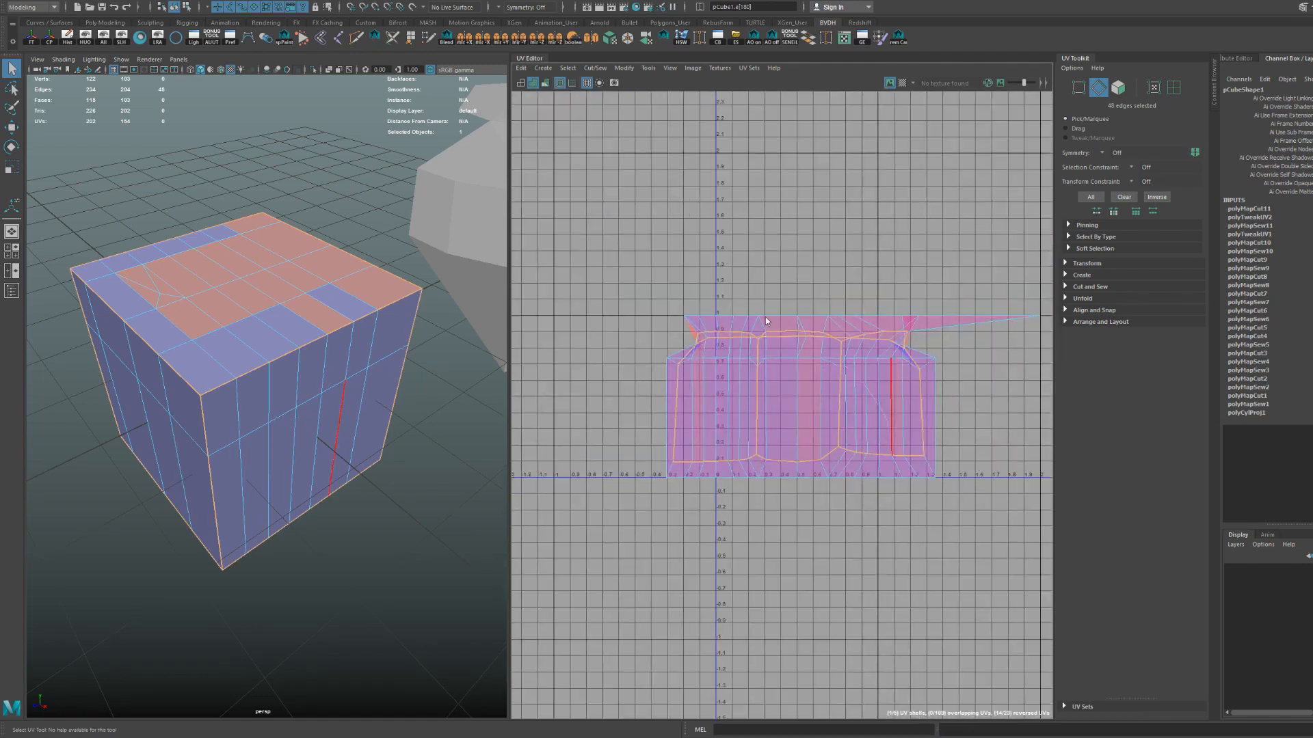
# Convert the edge selection to UV shells and lay the shells out within the UV tile.
pyautogui.keyDown('ctrl'); pyautogui.moveTo(890, 403); pyautogui.dragTo(1053, 197, button='right'); pyautogui.keyUp('ctrl')
pyautogui.scroll(3, 878, 430)
pyautogui.keyDown('shift'); pyautogui.moveTo(785, 451); pyautogui.dragTo(678, 566, button='right'); pyautogui.keyUp('shift')
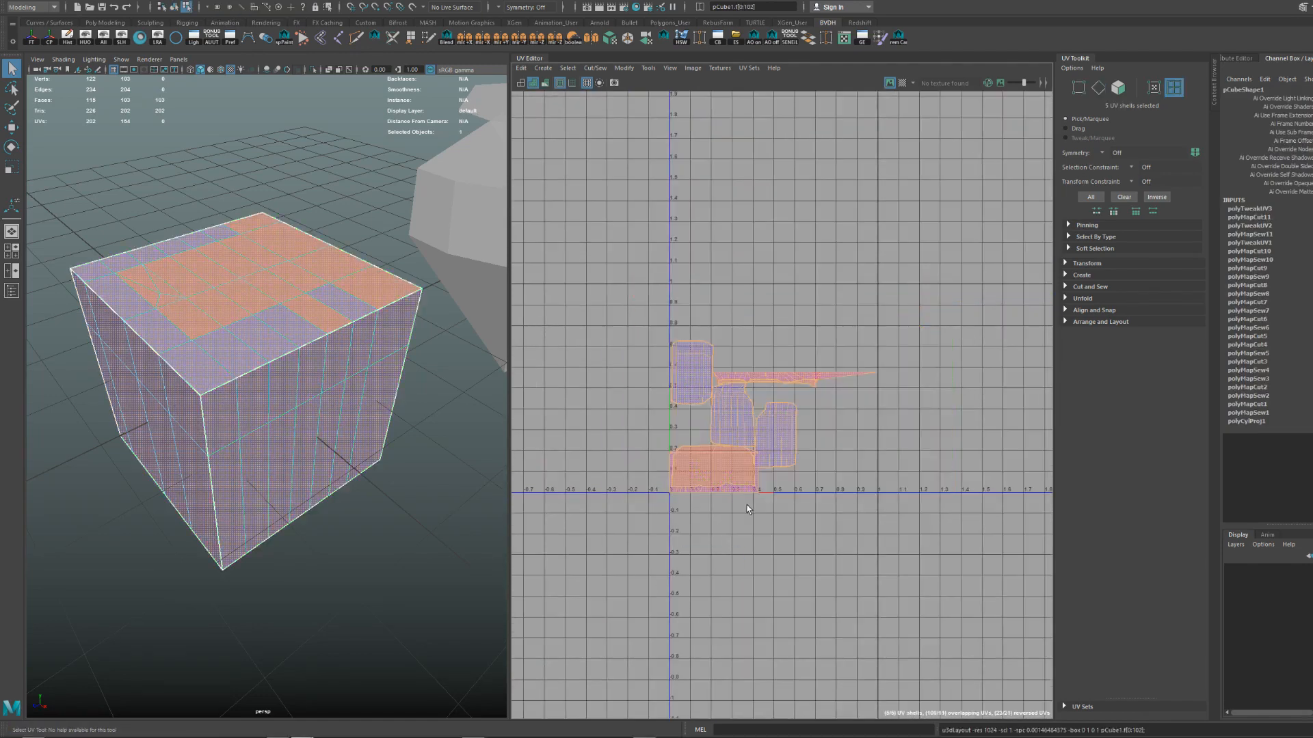
pyautogui.scroll(-3, 748, 506)
pyautogui.scroll(2, 761, 472)
pyautogui.scroll(3, 759, 465)
pyautogui.moveTo(922, 351)
pyautogui.keyDown('shift'); pyautogui.mouseDown(button='right')
pyautogui.moveTo(855, 400)
pyautogui.moveTo(937, 342)
pyautogui.moveTo(919, 352)
pyautogui.mouseUp(button='right'); pyautogui.keyUp('shift')
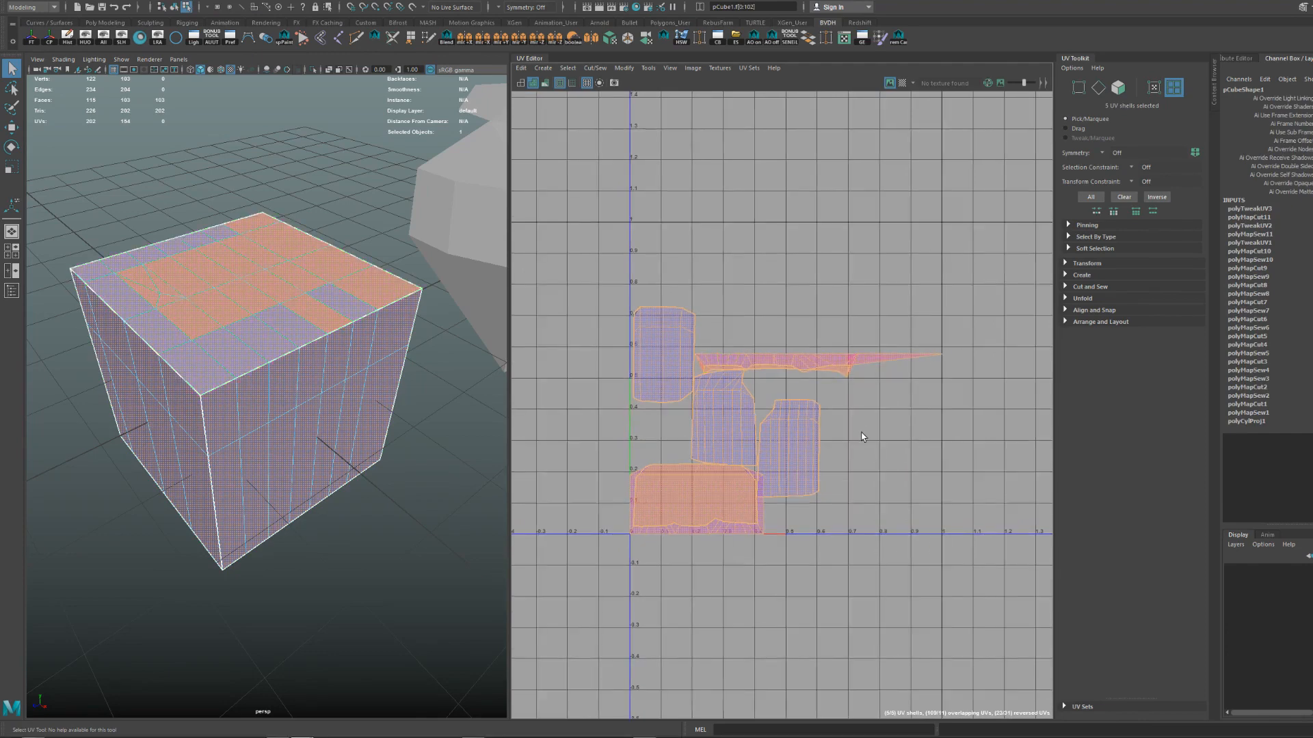
pyautogui.scroll(3, 856, 436)
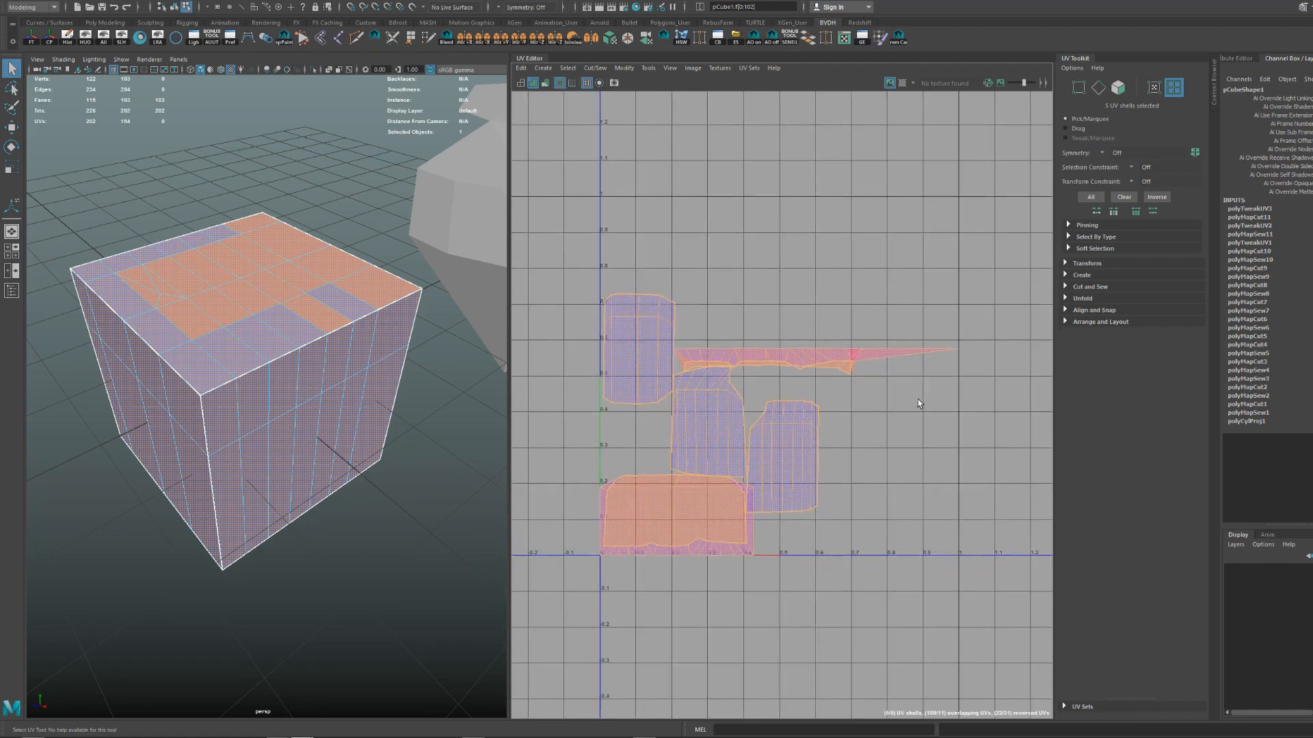
# Try sewing all the UV shells into one and laying out the result, and undo these changes.
pyautogui.keyDown('shift'); pyautogui.moveTo(724, 388); pyautogui.dragTo(725, 342, button='right'); pyautogui.keyUp('shift')
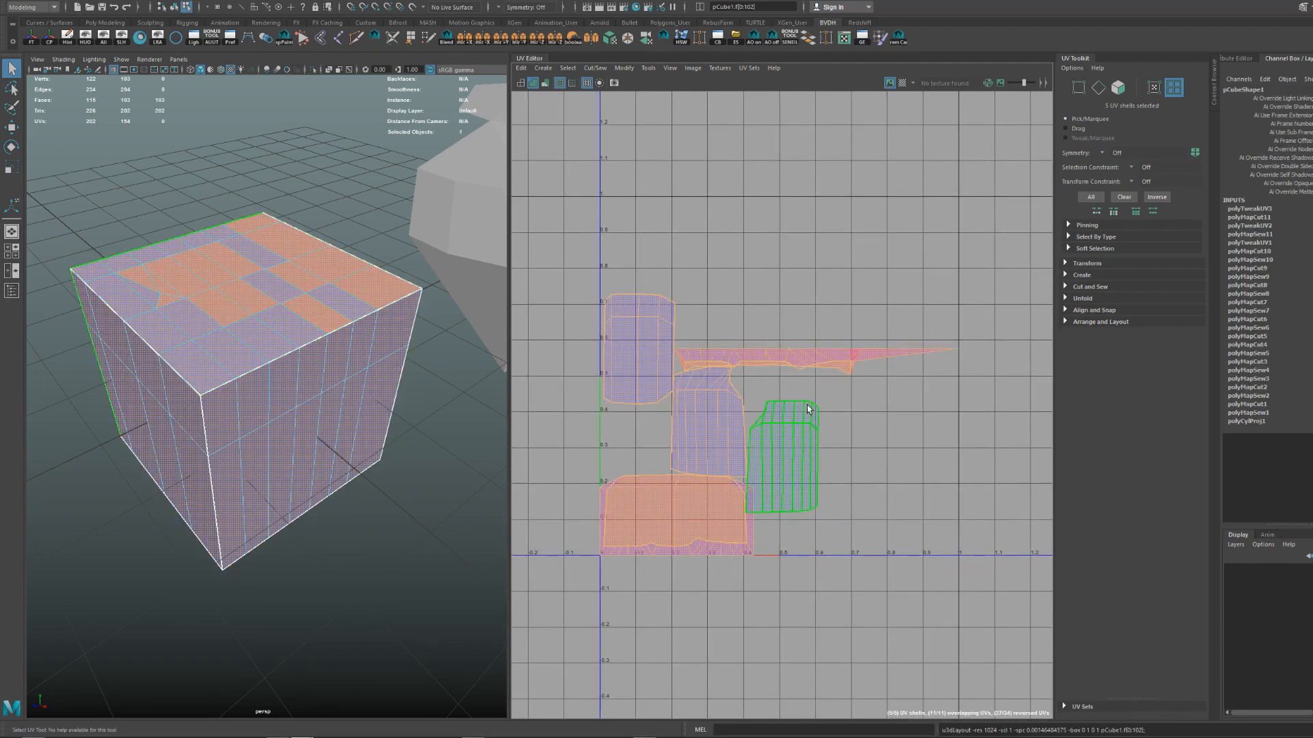
pyautogui.keyDown('shift'); pyautogui.moveTo(732, 432); pyautogui.dragTo(666, 445, button='right'); pyautogui.keyUp('shift')
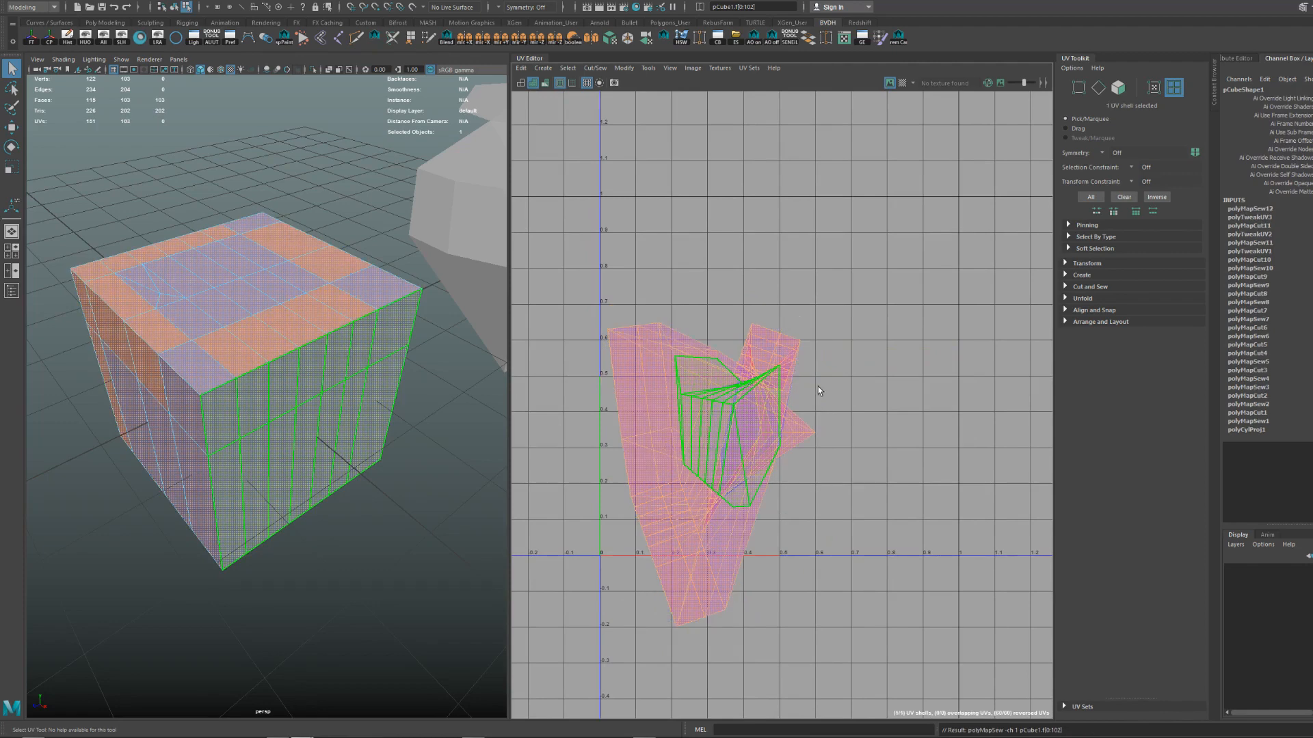
pyautogui.hotkey('ctrl', 'F10')
pyautogui.keyDown('shift'); pyautogui.moveTo(818, 387); pyautogui.dragTo(848, 429, button='right'); pyautogui.keyUp('shift')
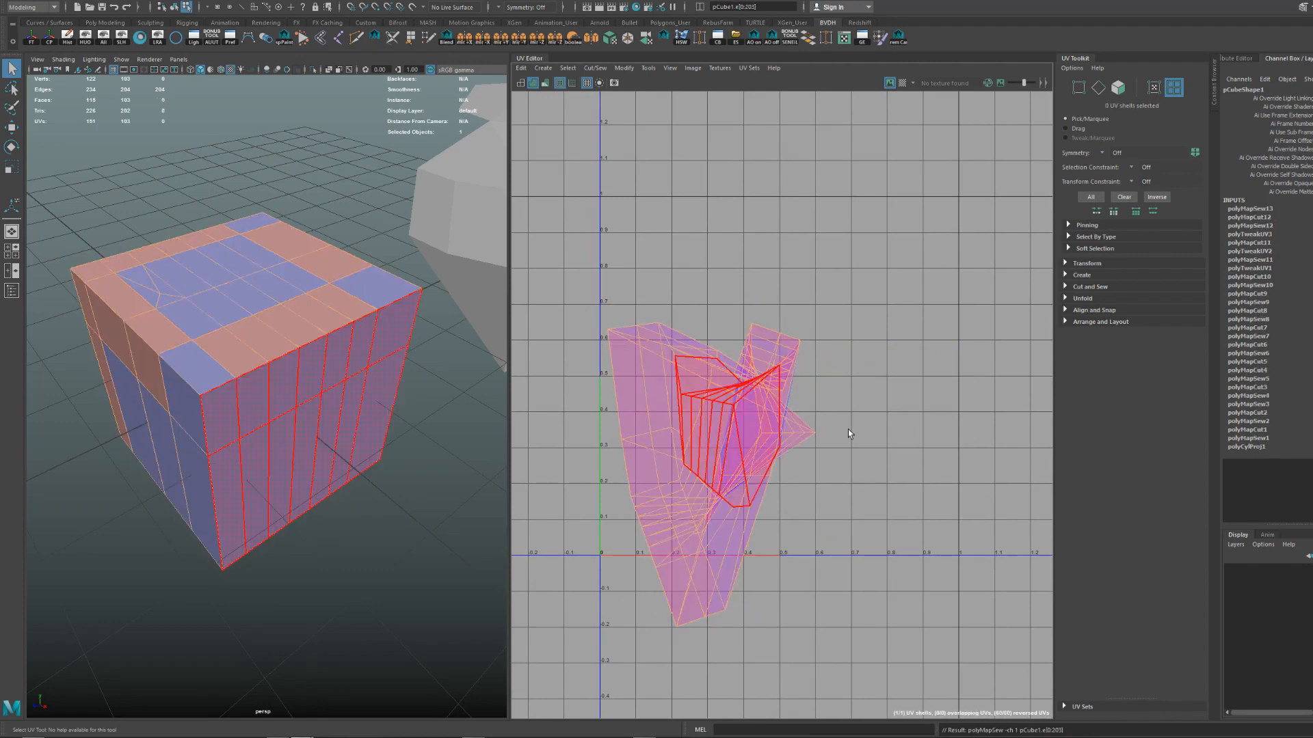
pyautogui.keyDown('alt'); pyautogui.moveTo(920, 363); pyautogui.dragTo(921, 375, button='middle'); pyautogui.keyUp('alt')
pyautogui.keyDown('shift'); pyautogui.moveTo(842, 441); pyautogui.dragTo(694, 555, button='right'); pyautogui.keyUp('shift')
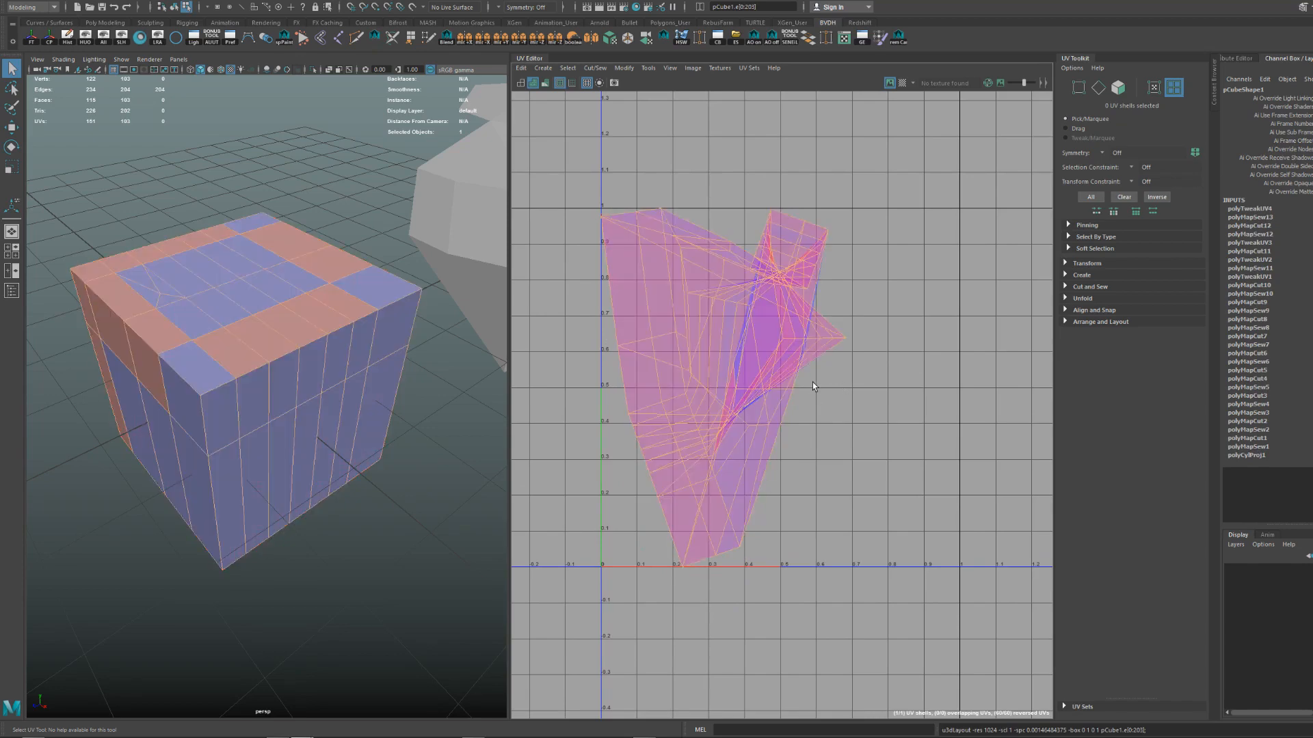
pyautogui.hotkey('ctrl', 'z')
pyautogui.hotkey('ctrl', 'z')
pyautogui.hotkey('ctrl', 'z')
pyautogui.hotkey('ctrl', 'z')
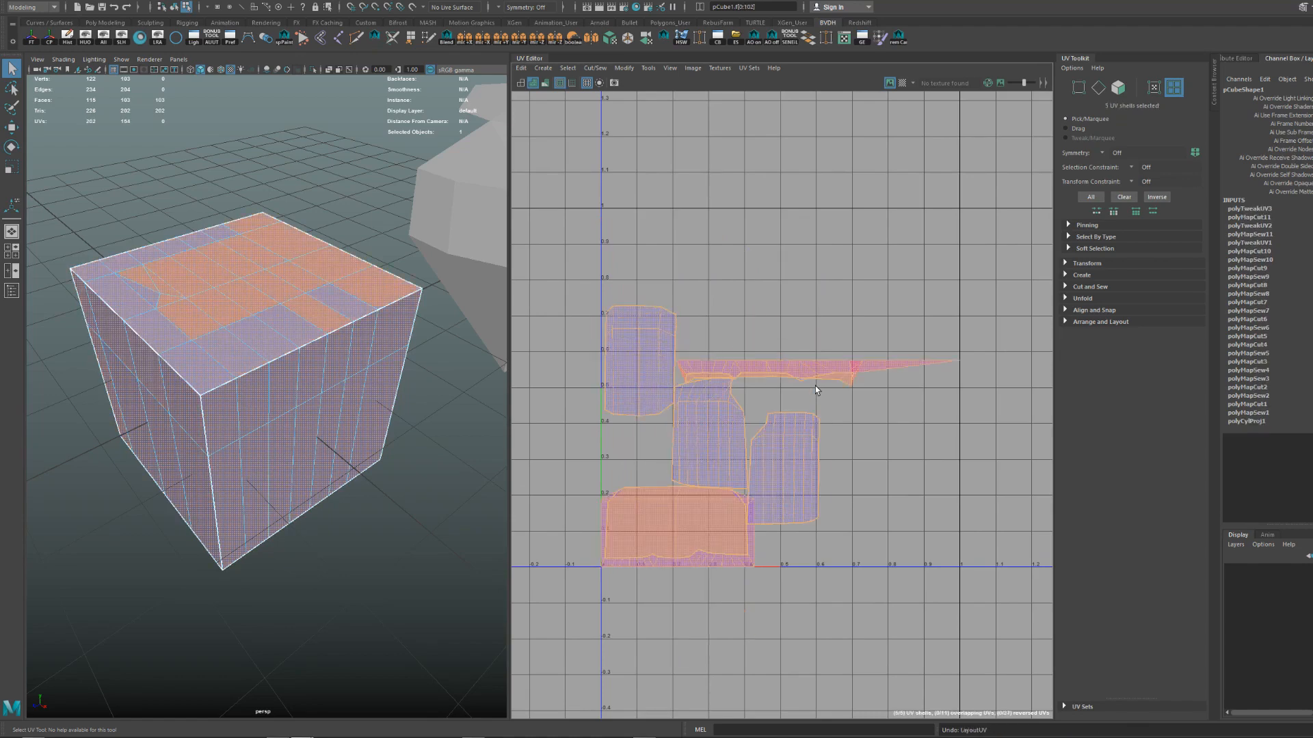
# Select the narrow UV shell beside the middle one, rotate it off axis, and realign it with Orient Shells, twice.
pyautogui.click(802, 467)
pyautogui.press('e')
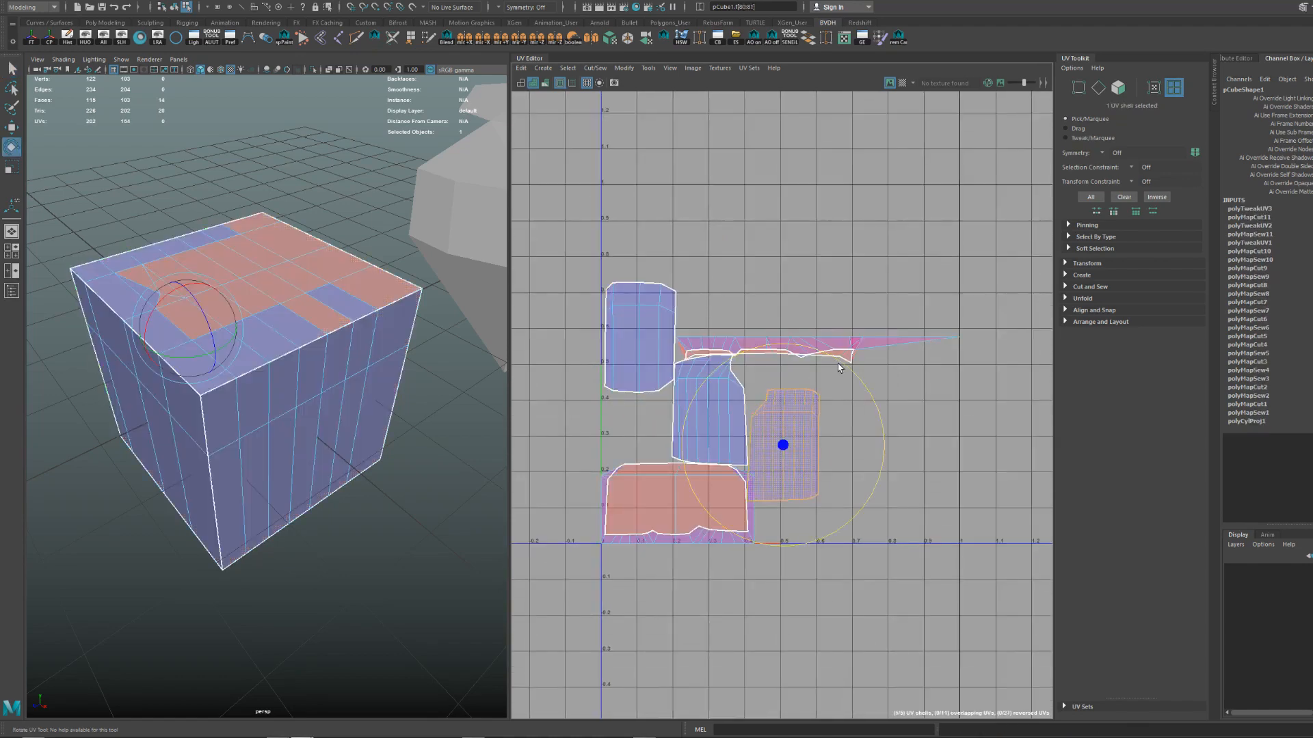
pyautogui.moveTo(838, 364); pyautogui.dragTo(878, 433)
pyautogui.hotkey('ctrl', 'l')
pyautogui.scroll(4, 877, 432)
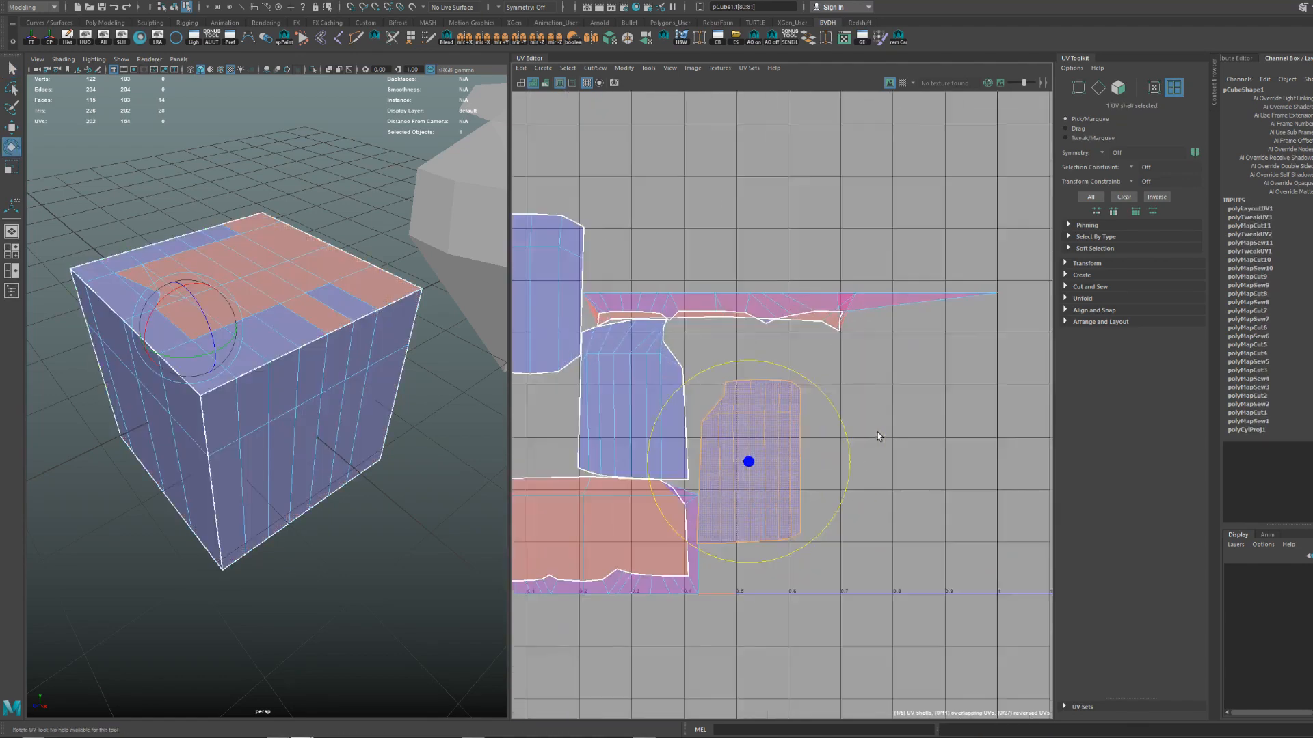
pyautogui.moveTo(819, 387); pyautogui.dragTo(879, 507)
pyautogui.hotkey('ctrl', 'l')
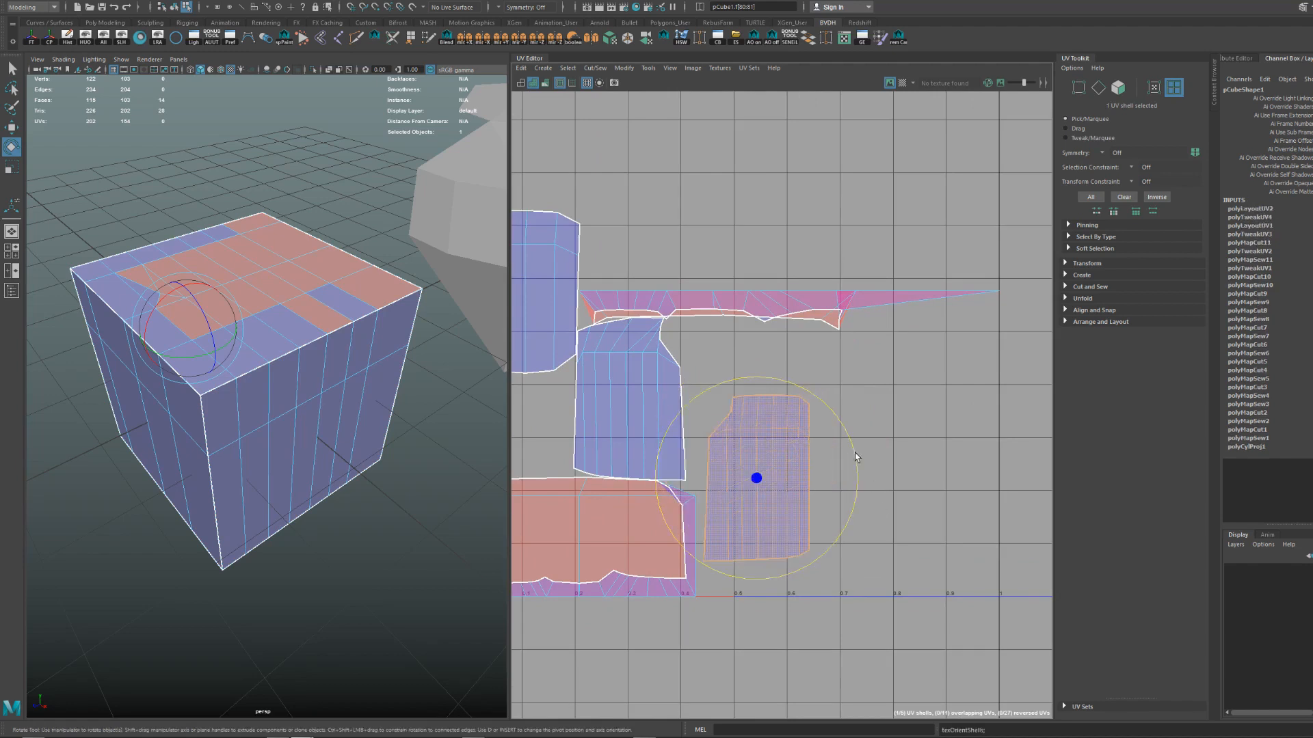
# Rotate the selected UV shell further off axis and straighten it with Orient Shells, two more times.
pyautogui.moveTo(854, 452); pyautogui.dragTo(873, 556)
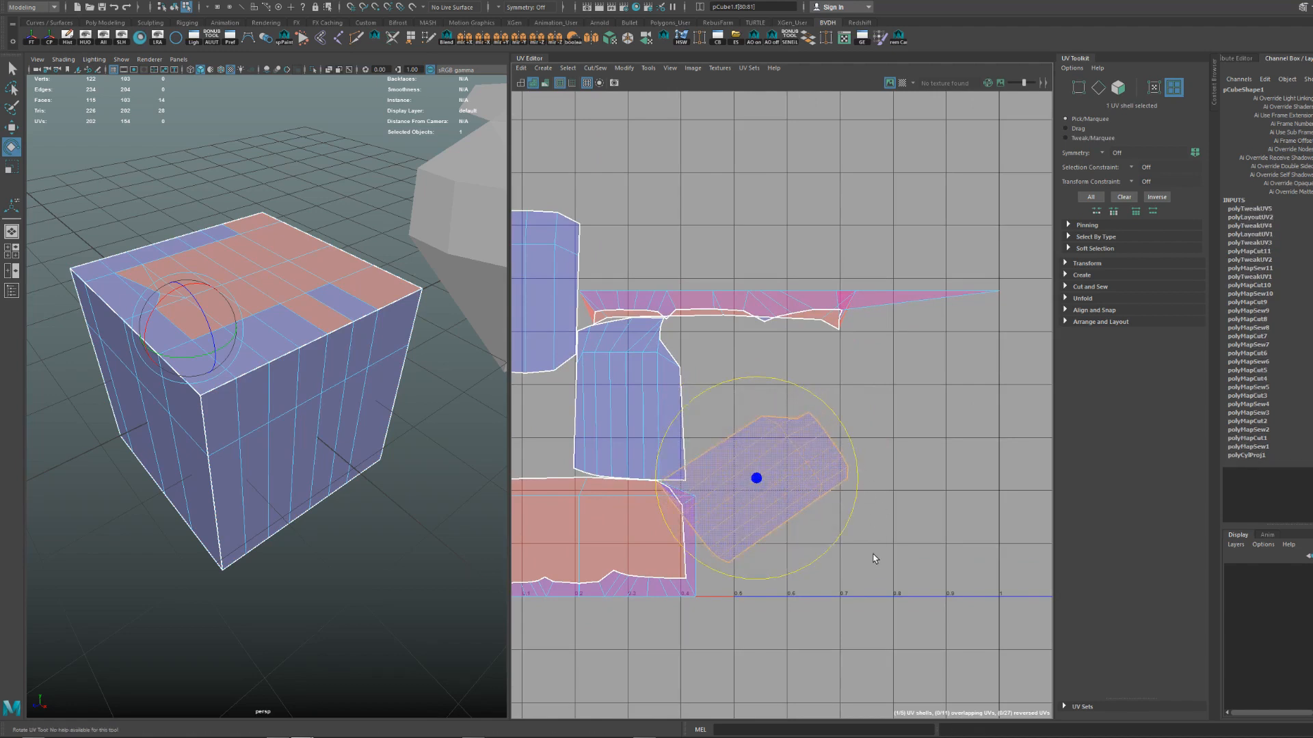
pyautogui.hotkey('ctrl', 'l')
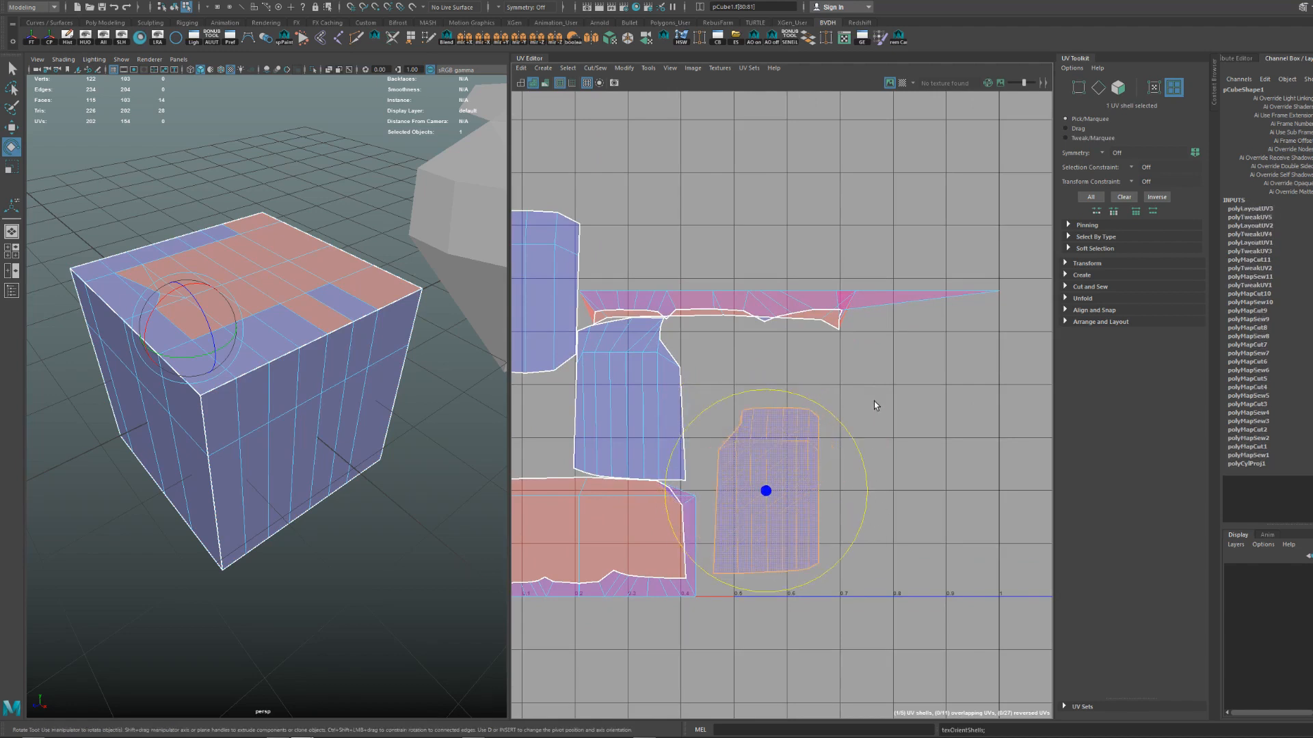
pyautogui.moveTo(846, 421); pyautogui.dragTo(962, 403)
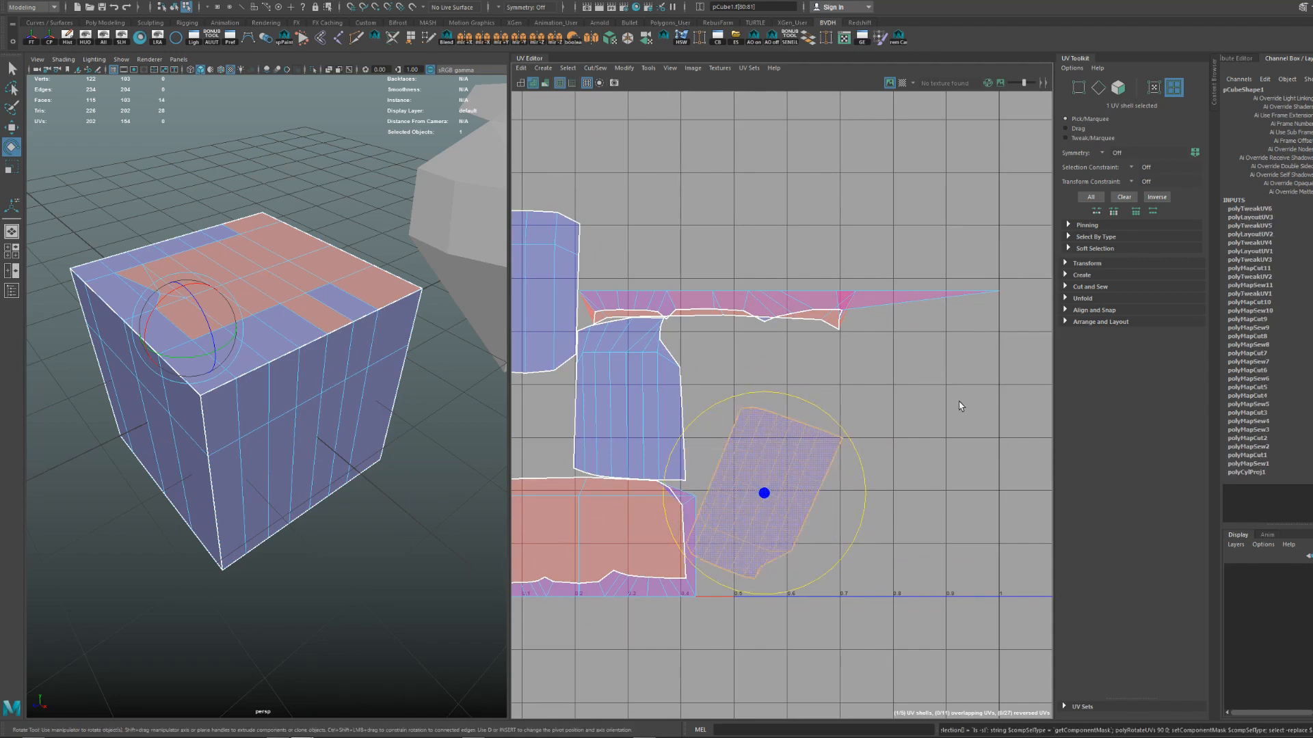
pyautogui.hotkey('ctrl', 'l')
# Rotate the selected UV shell repeatedly in 90-degree increments.
pyautogui.hotkey('ctrl', 'r')
pyautogui.hotkey('ctrl', 'r')
pyautogui.hotkey('ctrl', 'r')
pyautogui.hotkey('ctrl', 'r')
pyautogui.hotkey('ctrl', 'r')
pyautogui.hotkey('ctrl', 'r')
pyautogui.hotkey('ctrl', 'r')
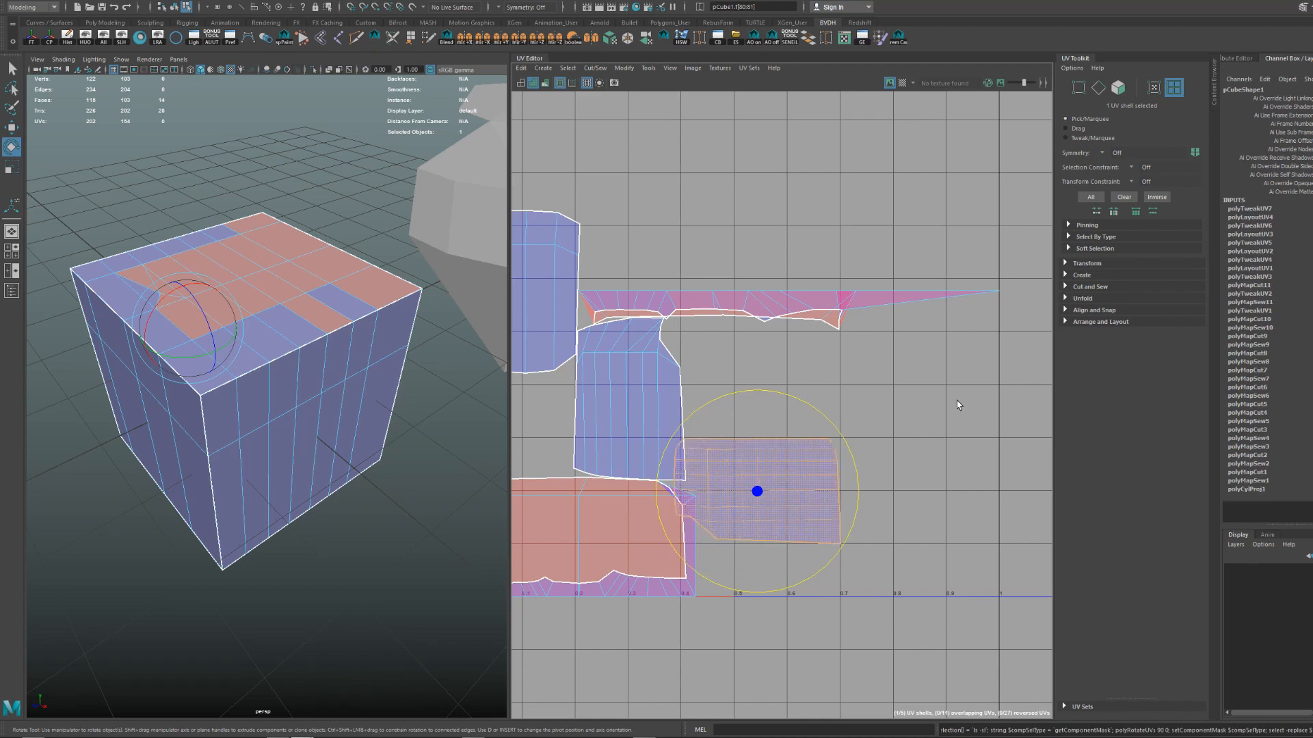
pyautogui.hotkey('ctrl', 'r')
pyautogui.hotkey('ctrl', 'r')
pyautogui.hotkey('ctrl', 'r')
pyautogui.hotkey('ctrl', 'r')
# Widen the 3D viewport beside the UV Editor and return the cube to object selection mode.
pyautogui.keyDown('alt'); pyautogui.moveTo(957, 400); pyautogui.dragTo(754, 415, button='right'); pyautogui.keyUp('alt')
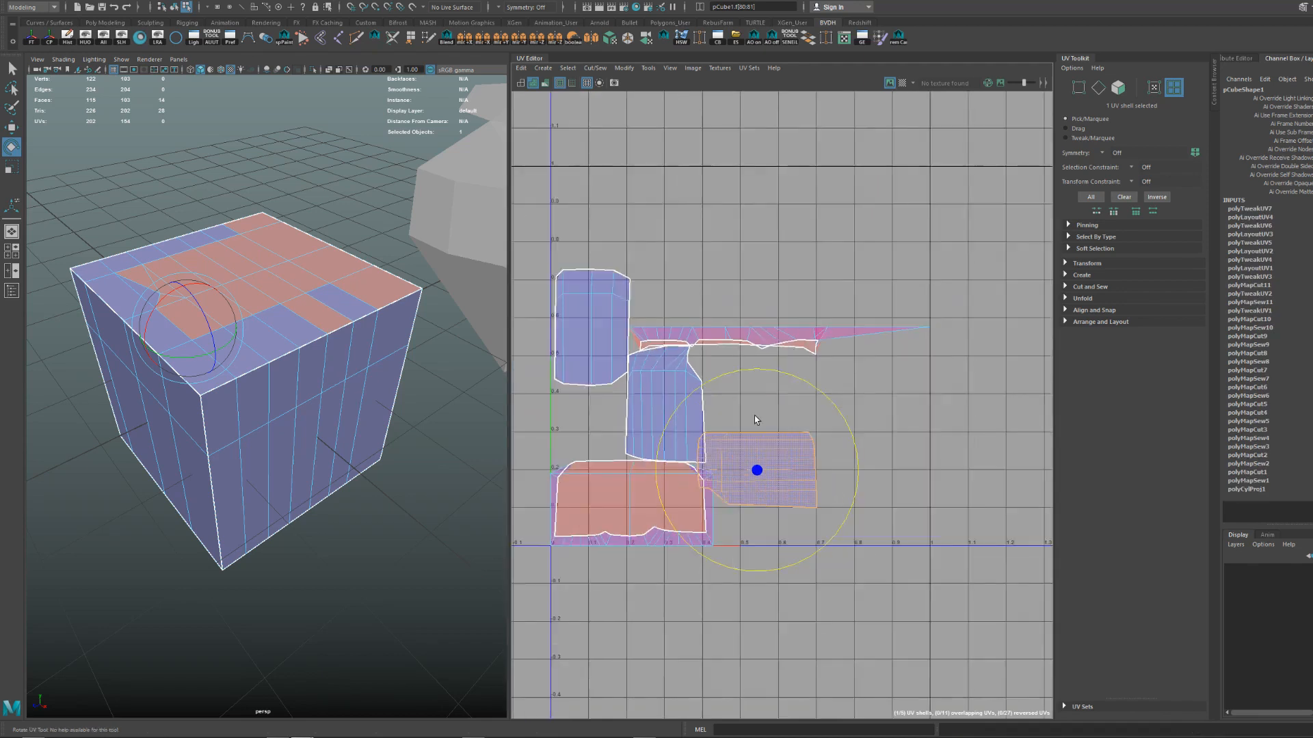
pyautogui.keyDown('alt'); pyautogui.moveTo(753, 415); pyautogui.dragTo(853, 412, button='middle'); pyautogui.keyUp('alt')
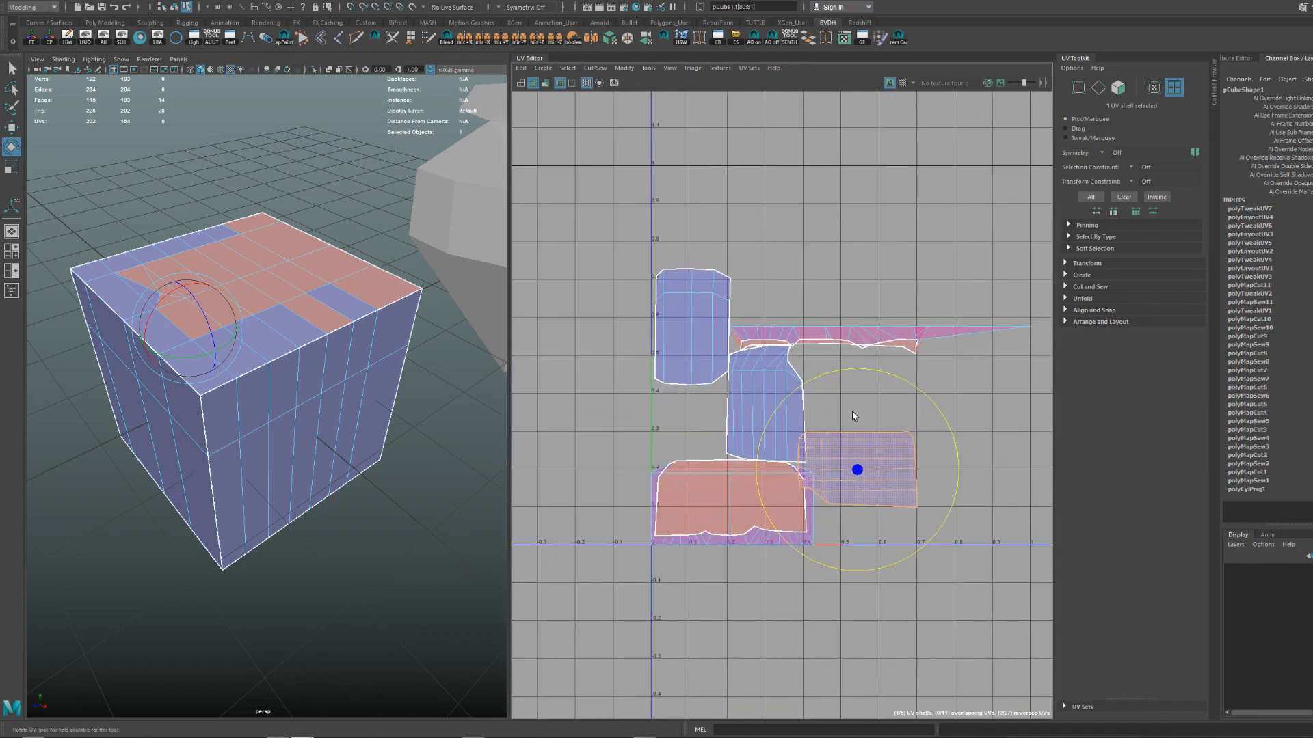
pyautogui.scroll(1, 851, 411)
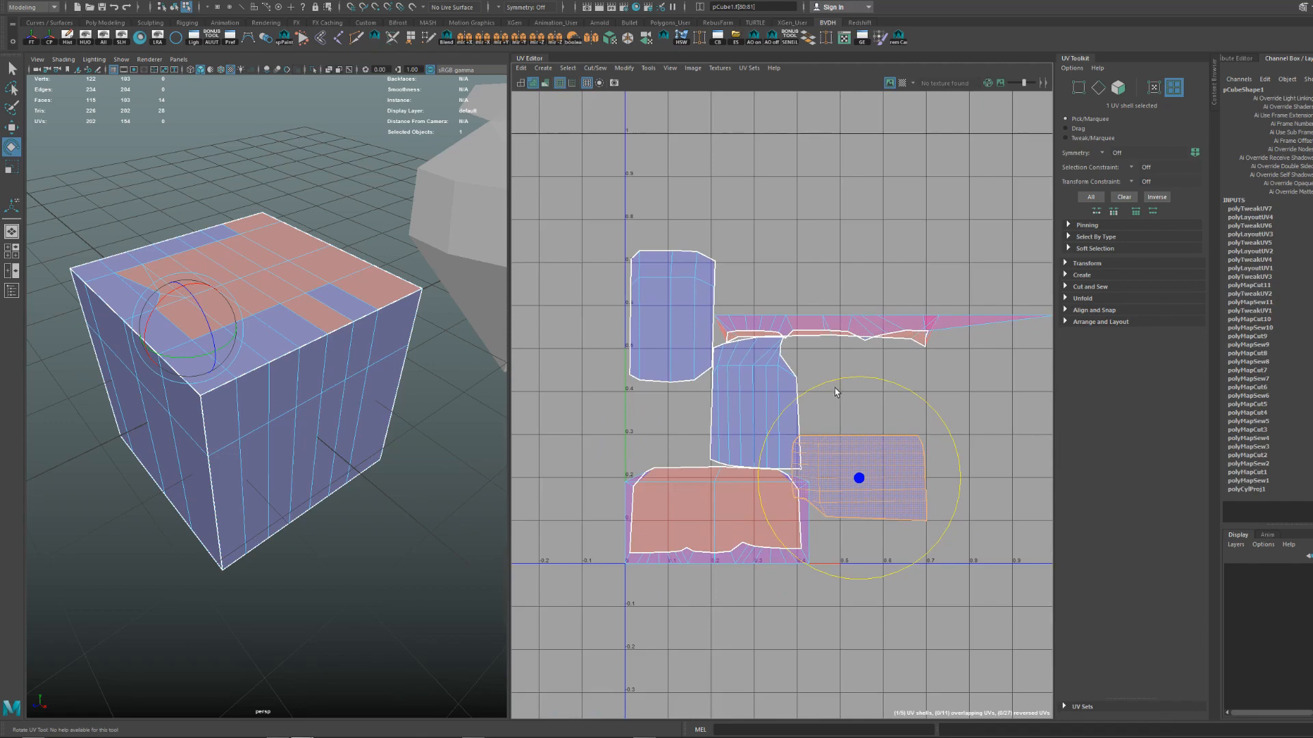
pyautogui.scroll(2, 847, 421)
pyautogui.press('q')
pyautogui.click(658, 364)
pyautogui.keyDown('alt'); pyautogui.moveTo(657, 360); pyautogui.dragTo(761, 433, button='middle'); pyautogui.keyUp('alt')
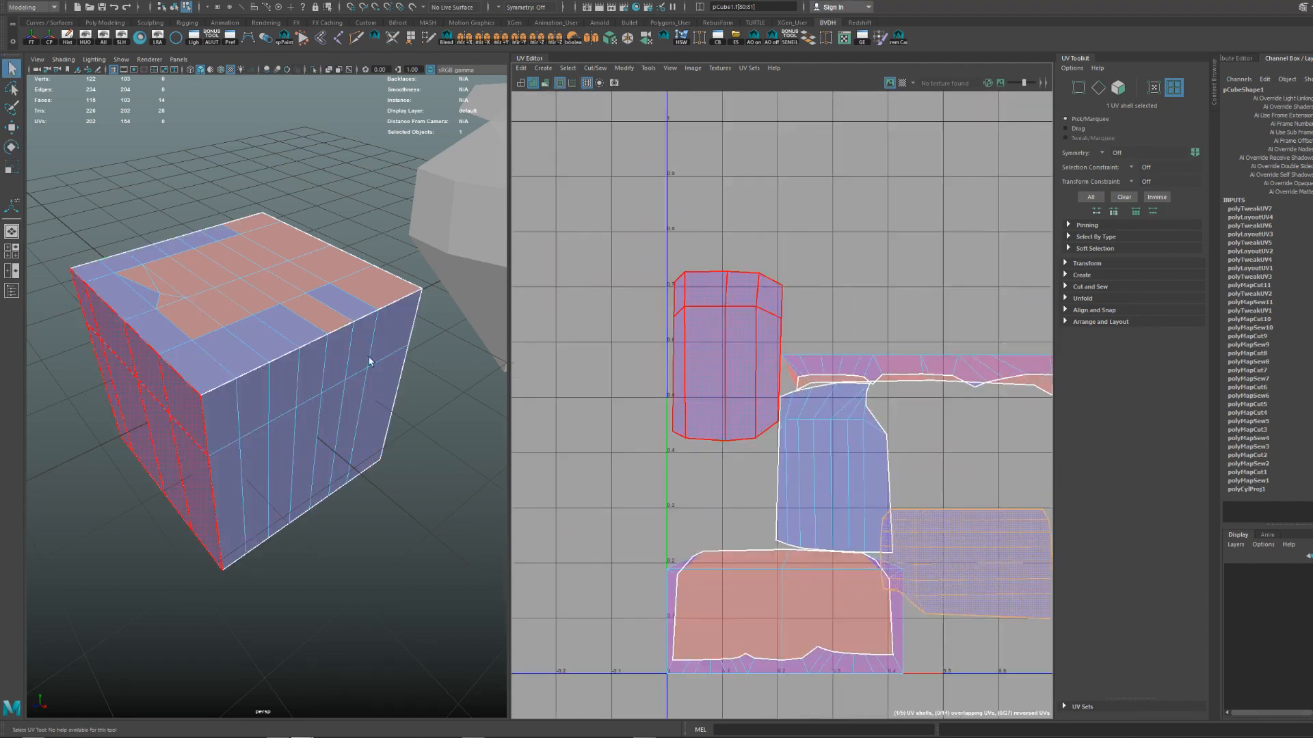
pyautogui.moveTo(508, 323); pyautogui.dragTo(754, 363)
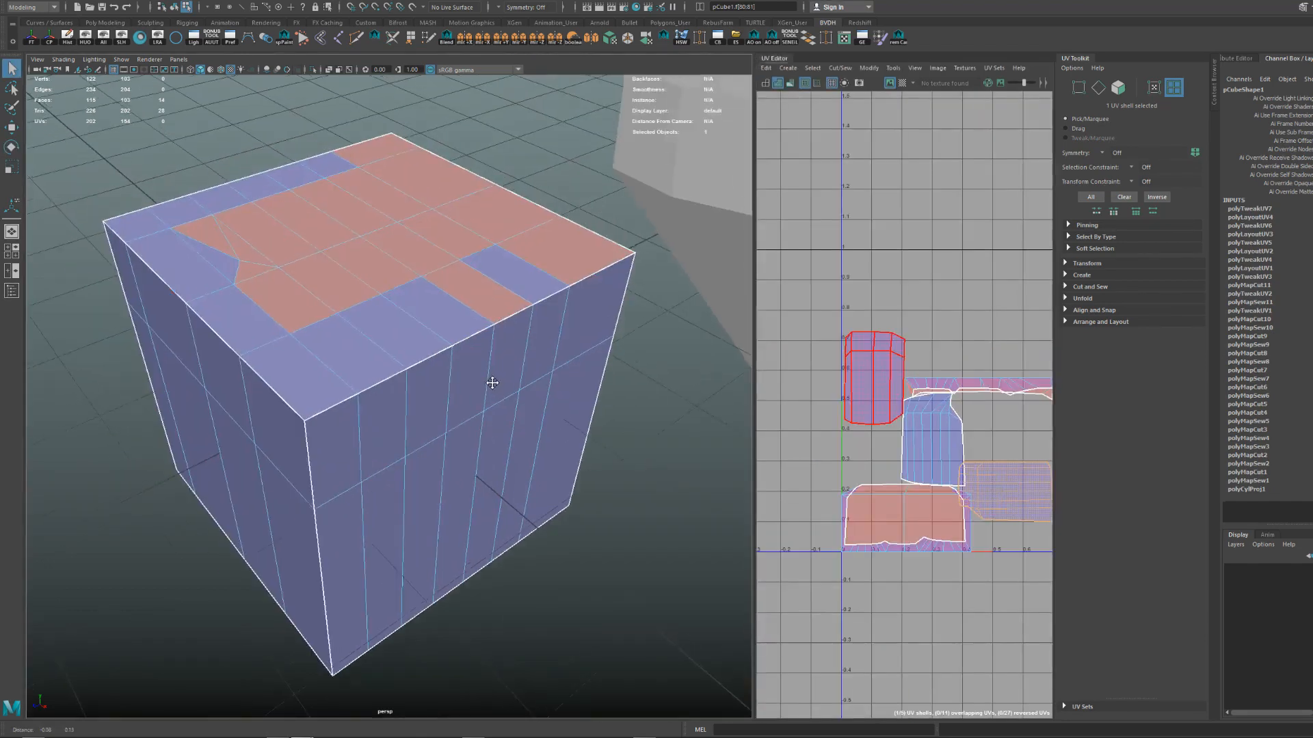
pyautogui.scroll(-5, 492, 381)
pyautogui.keyDown('alt'); pyautogui.moveTo(492, 381); pyautogui.dragTo(525, 398); pyautogui.keyUp('alt')
pyautogui.scroll(5, 442, 394)
pyautogui.scroll(2, 443, 395)
pyautogui.moveTo(586, 252); pyautogui.dragTo(621, 234, button='right')
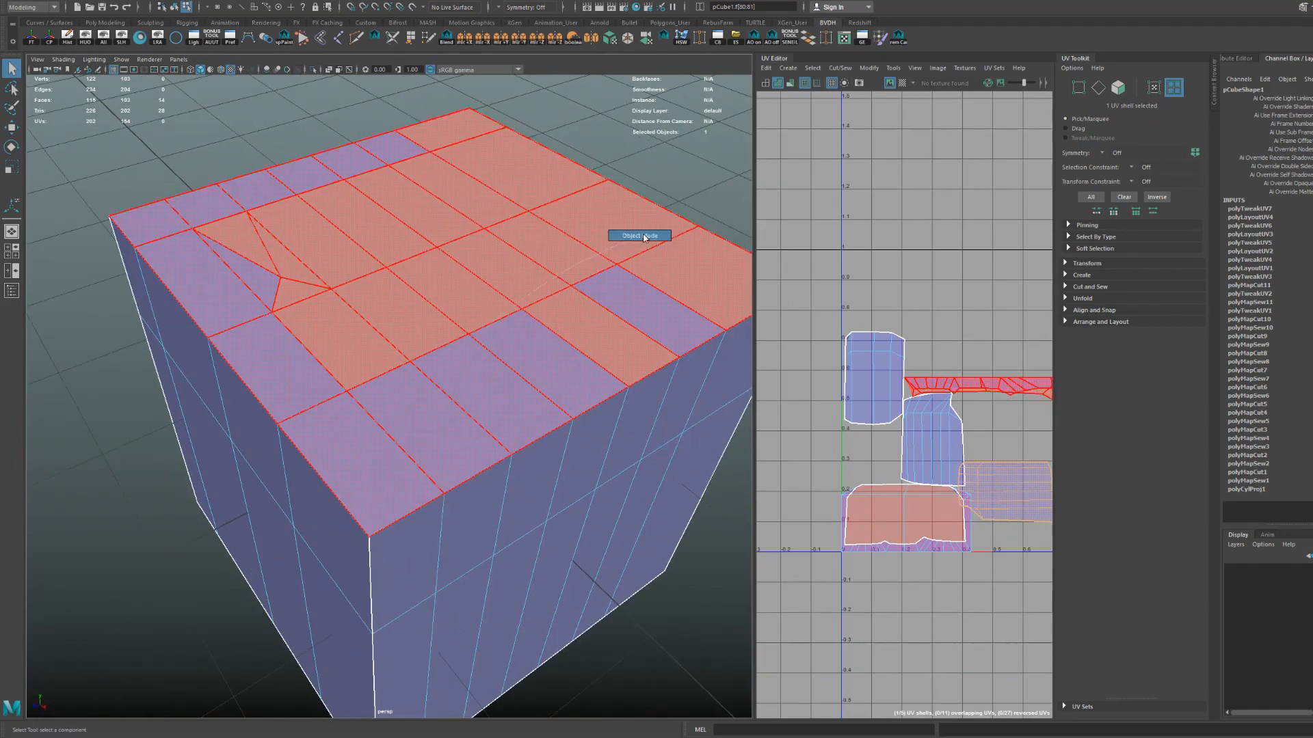
# Delete the whole cube and undo the deletion, twice.
pyautogui.scroll(-6, 616, 239)
pyautogui.moveTo(484, 328)
pyautogui.keyDown('shift'); pyautogui.mouseDown(button='right')
pyautogui.moveTo(423, 309)
pyautogui.moveTo(398, 343)
pyautogui.moveTo(432, 332)
pyautogui.moveTo(423, 310)
pyautogui.moveTo(481, 322)
pyautogui.mouseUp(button='right'); pyautogui.keyUp('shift')
pyautogui.scroll(6, 441, 352)
pyautogui.scroll(-8, 471, 332)
pyautogui.scroll(5, 441, 339)
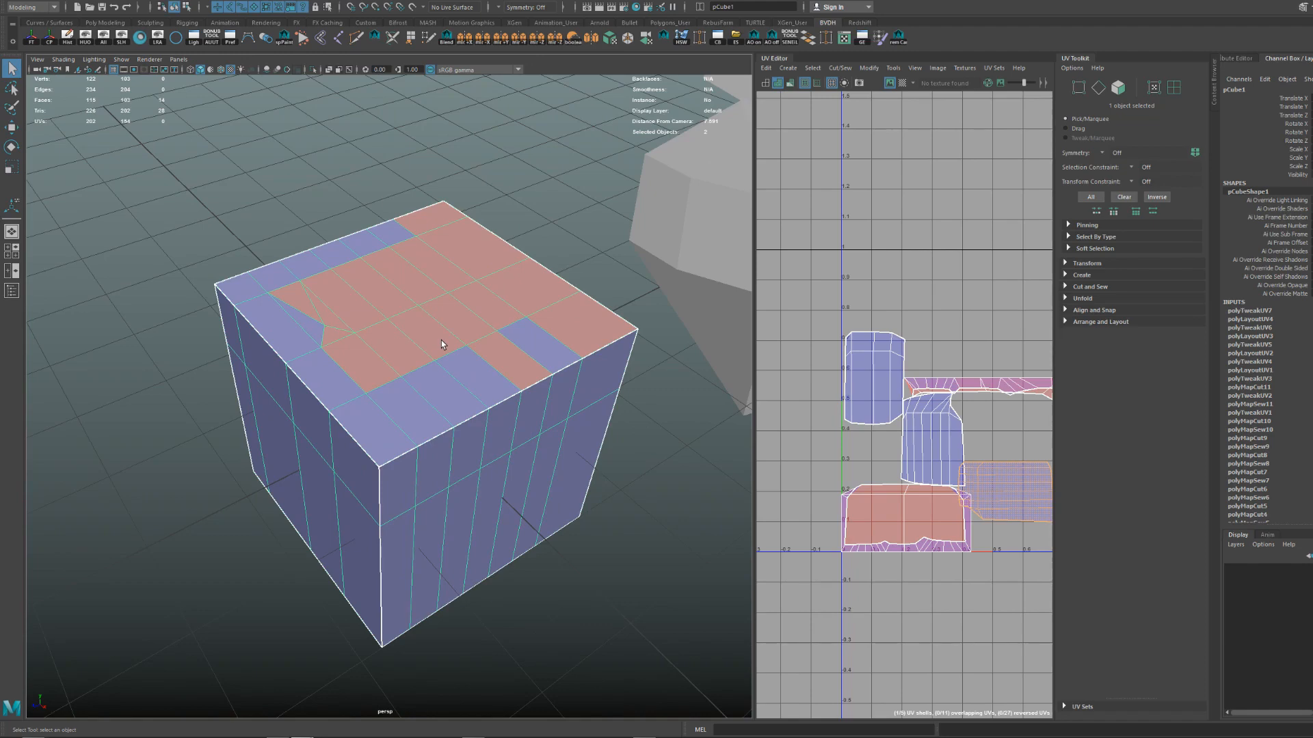
pyautogui.scroll(2, 440, 339)
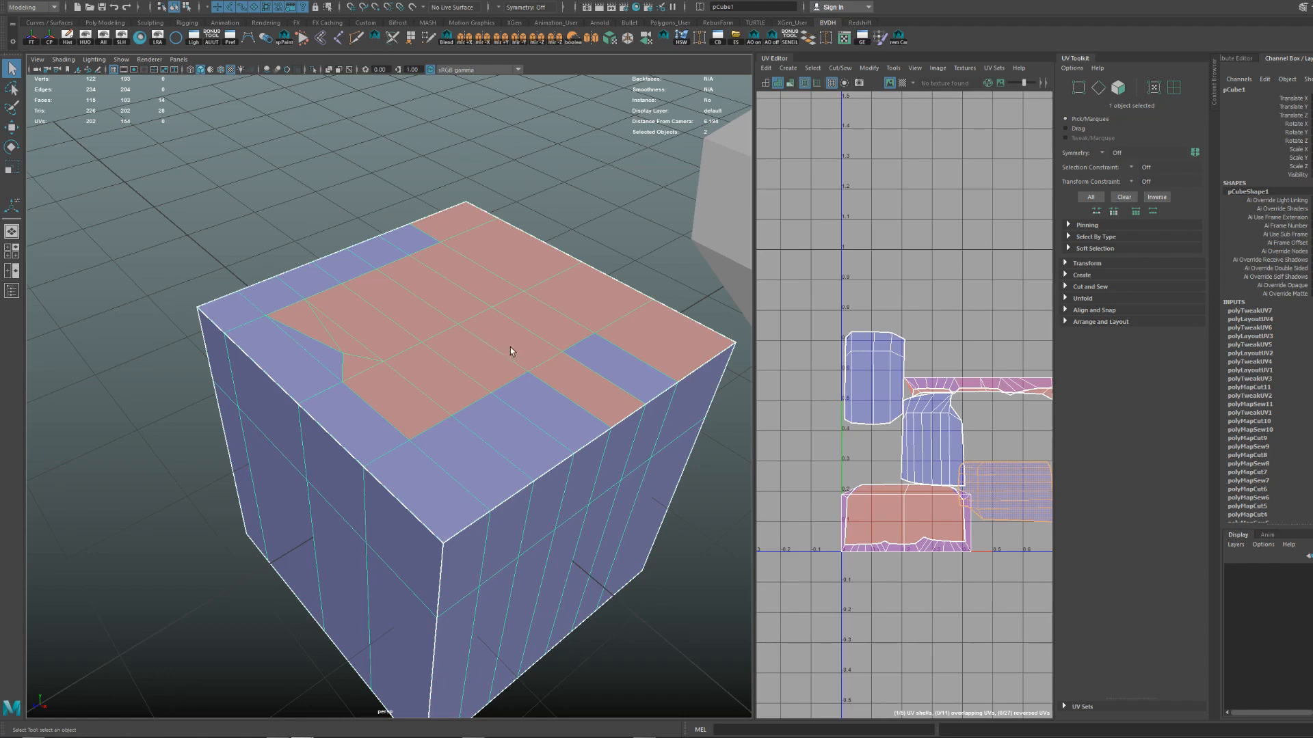
pyautogui.press('Delete')
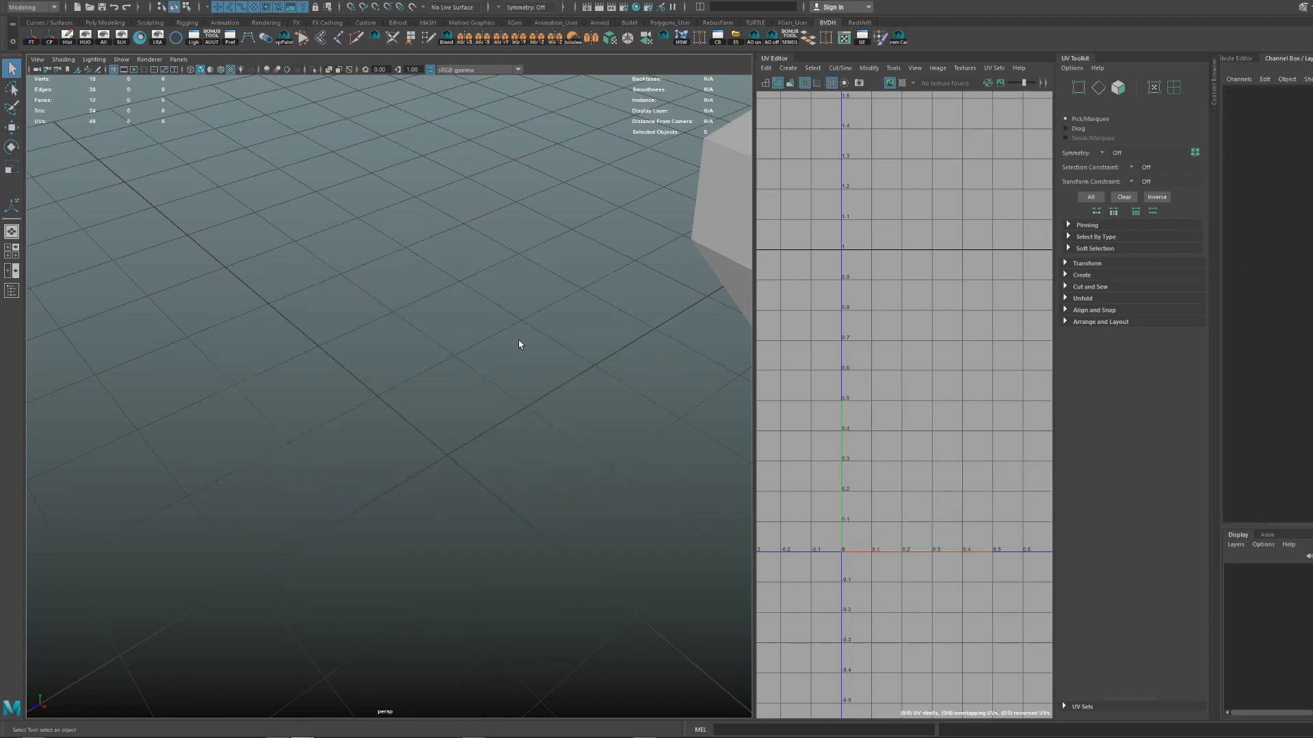
pyautogui.hotkey('ctrl', 'z')
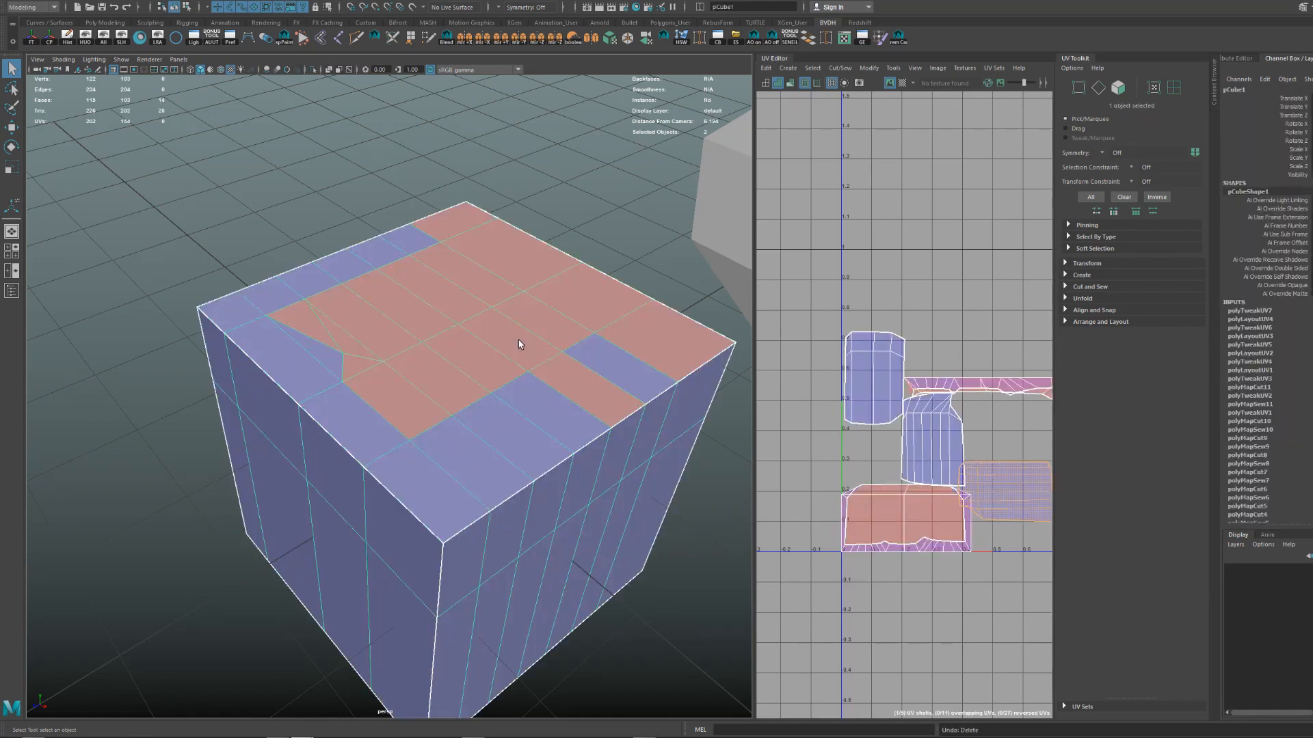
pyautogui.scroll(3, 527, 350)
pyautogui.scroll(-5, 528, 354)
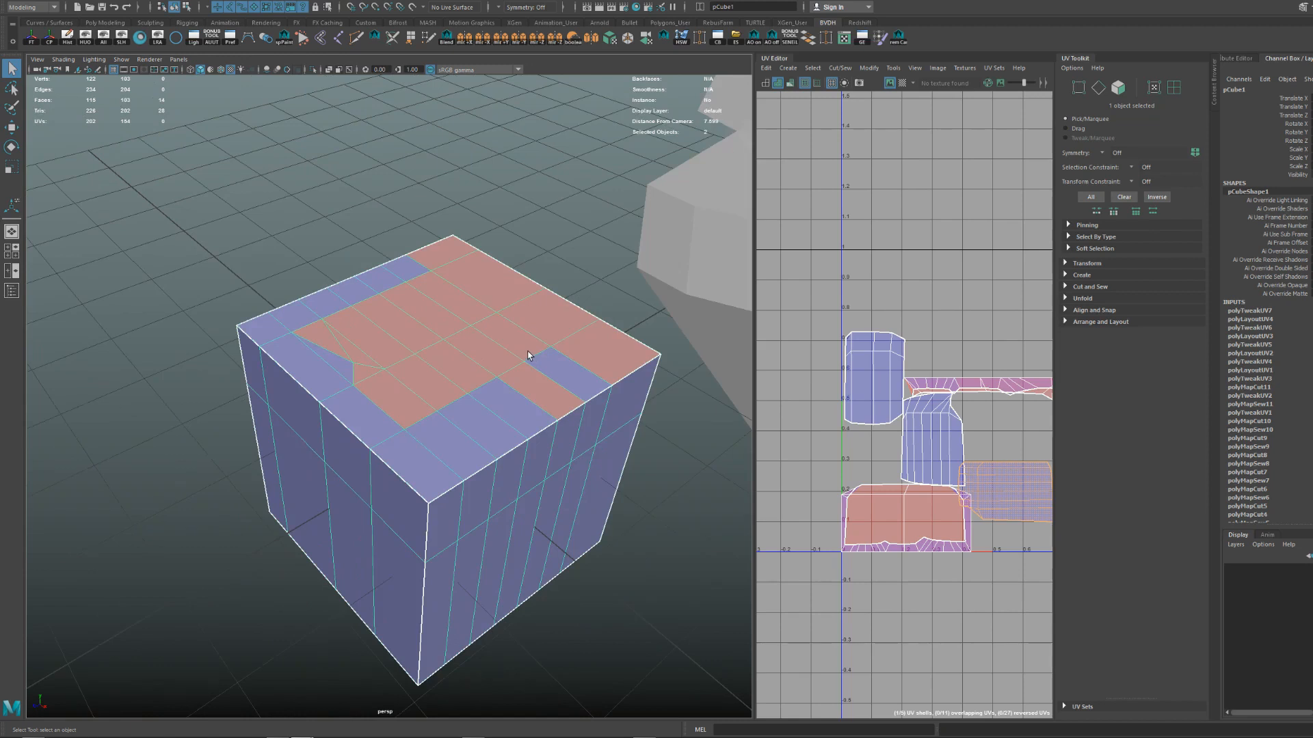
pyautogui.press('Delete')
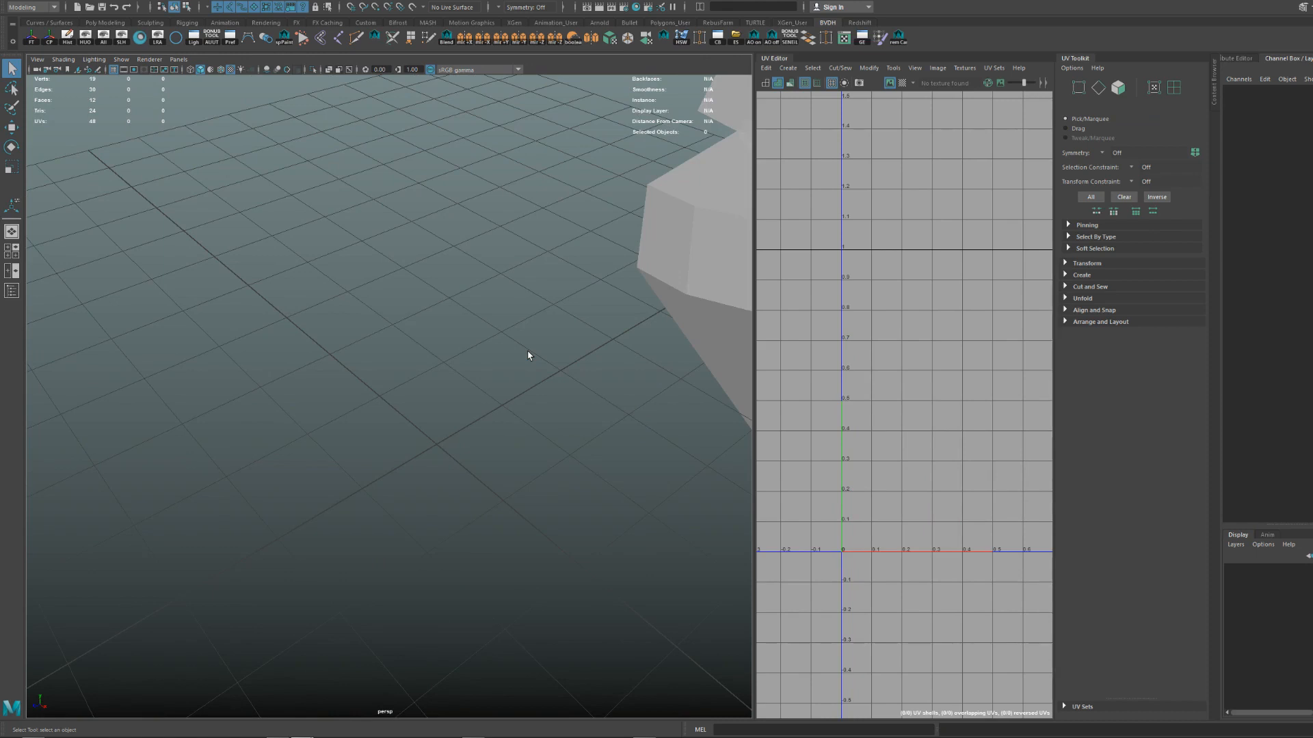
pyautogui.hotkey('ctrl', 'z')
pyautogui.scroll(-5, 500, 354)
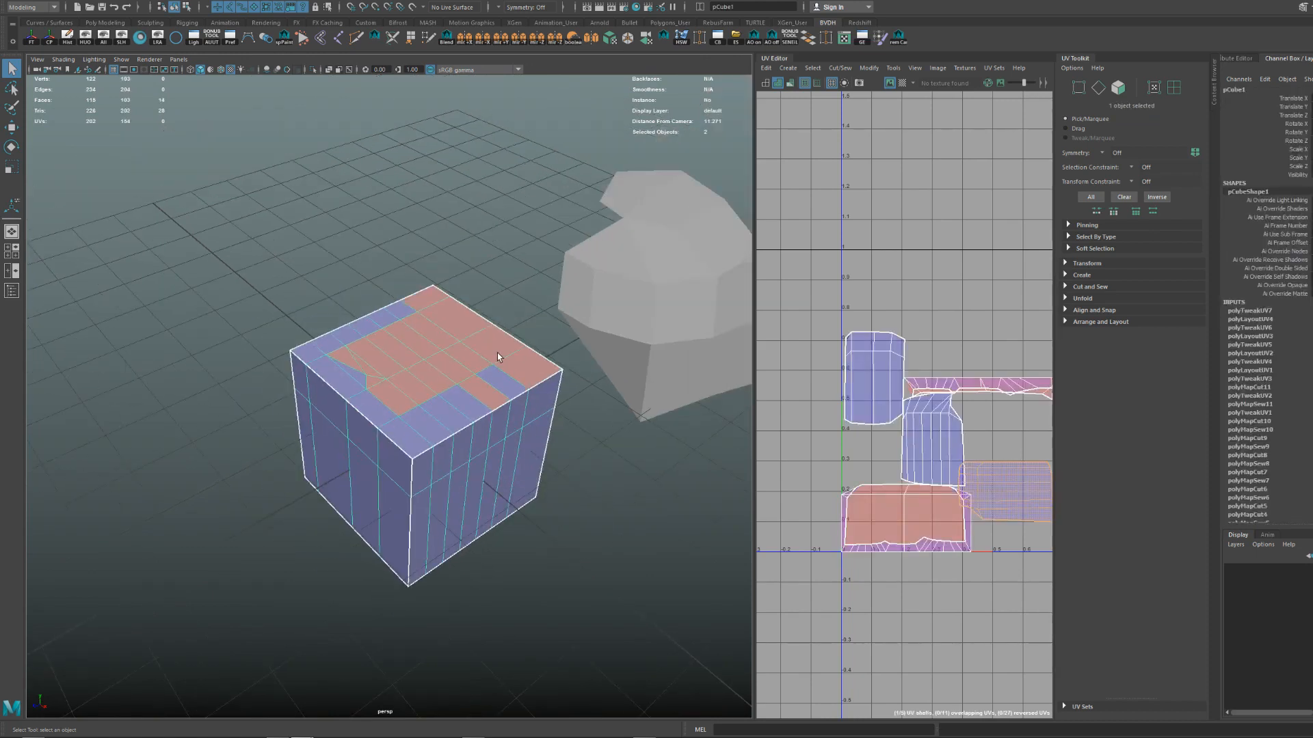
# Delete the cube and select the remaining polygon surface, framed up close.
pyautogui.press('Delete')
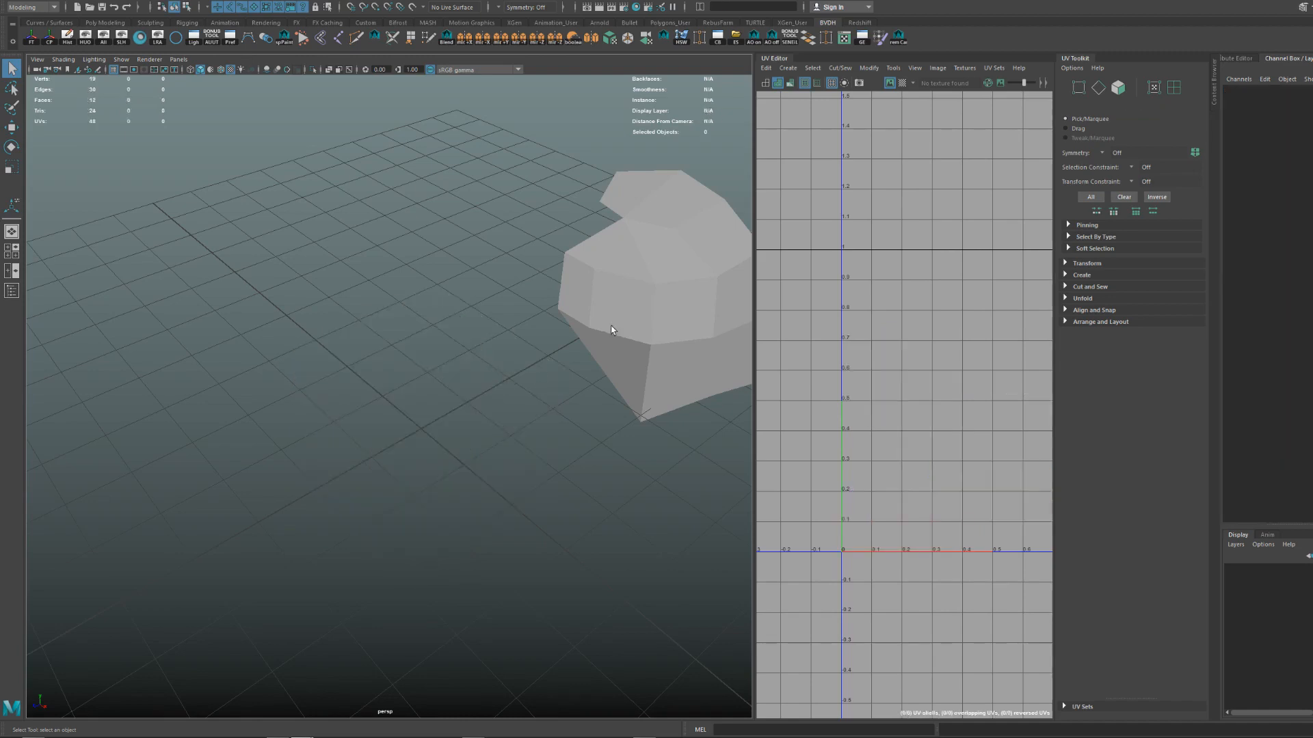
pyautogui.press('f')
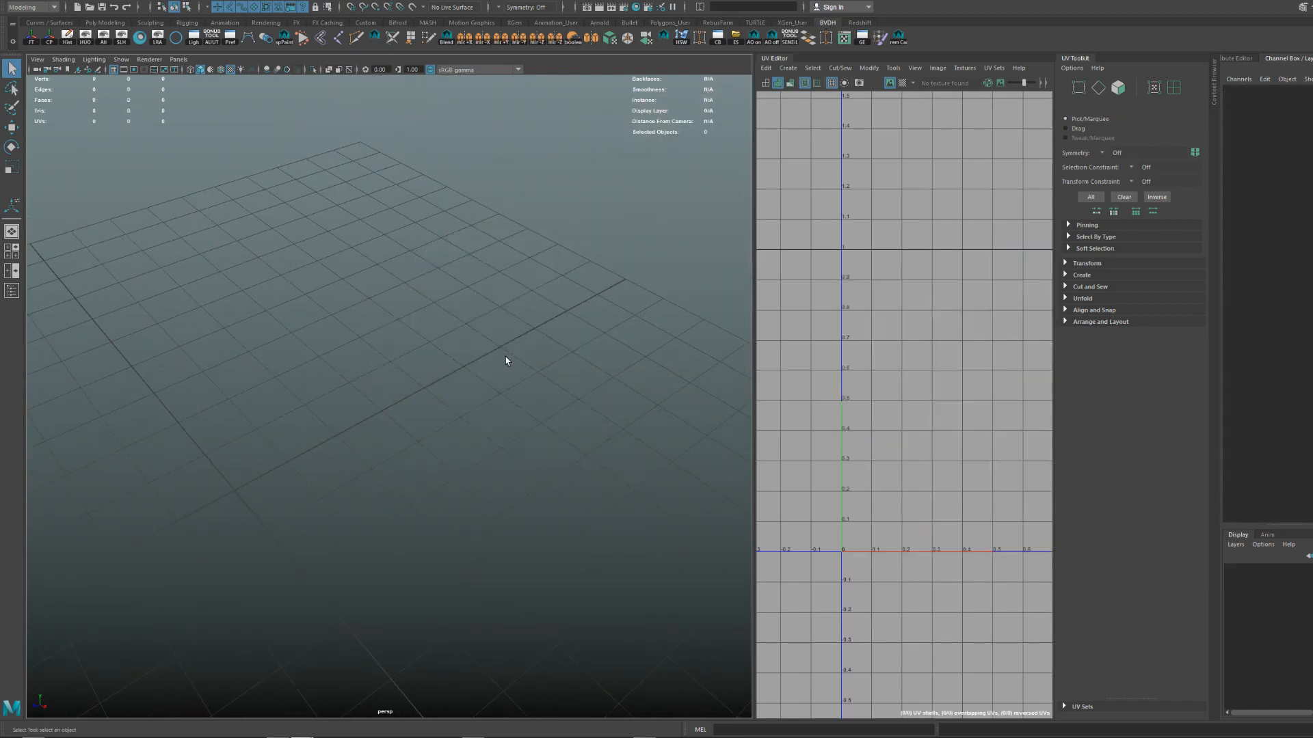
pyautogui.click(534, 341)
pyautogui.scroll(4, 534, 337)
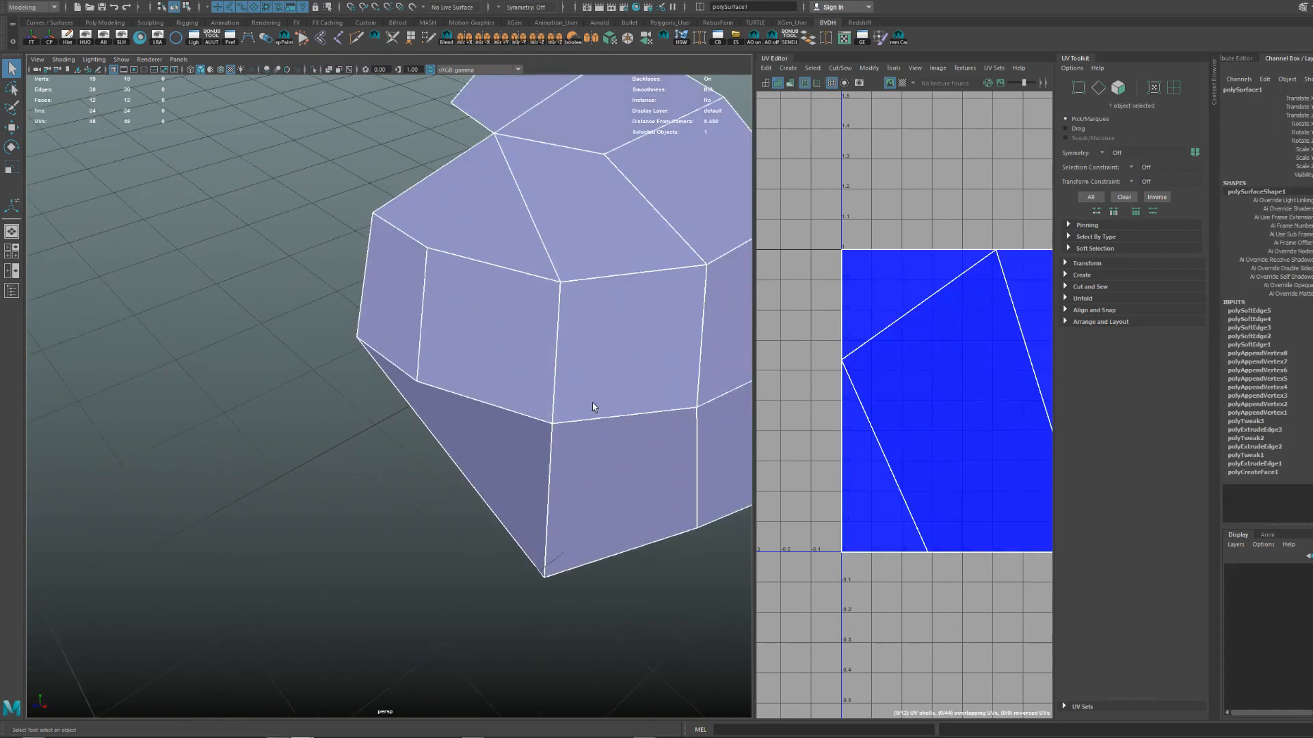
# Delete one quad face from the front of the polygon surface and return to object mode.
pyautogui.moveTo(592, 403); pyautogui.dragTo(593, 452, button='right')
pyautogui.click(628, 332)
pyautogui.scroll(-5, 628, 332)
pyautogui.press('Delete')
pyautogui.moveTo(490, 321); pyautogui.dragTo(647, 200, button='right')
pyautogui.scroll(-2, 625, 252)
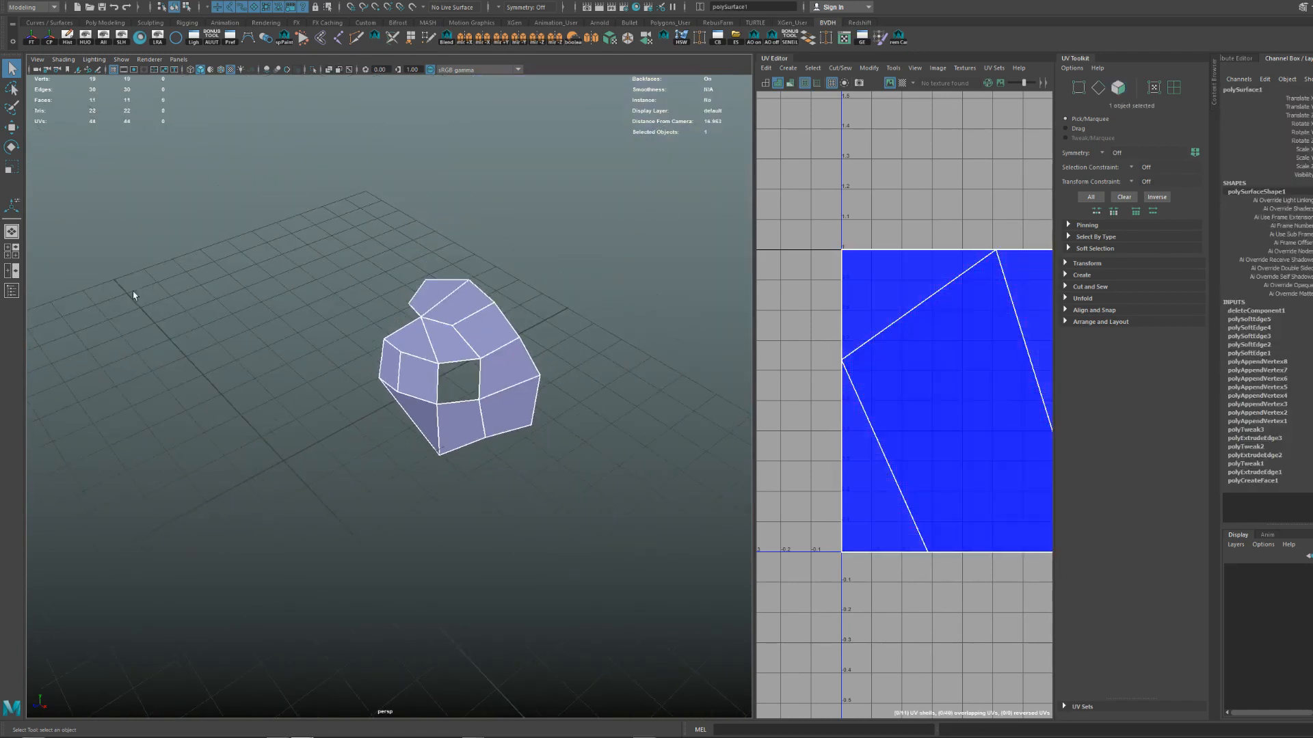
# Show the Outliner and delete the group node listed above the polygon surface.
pyautogui.click(28, 289)
pyautogui.click(13, 291)
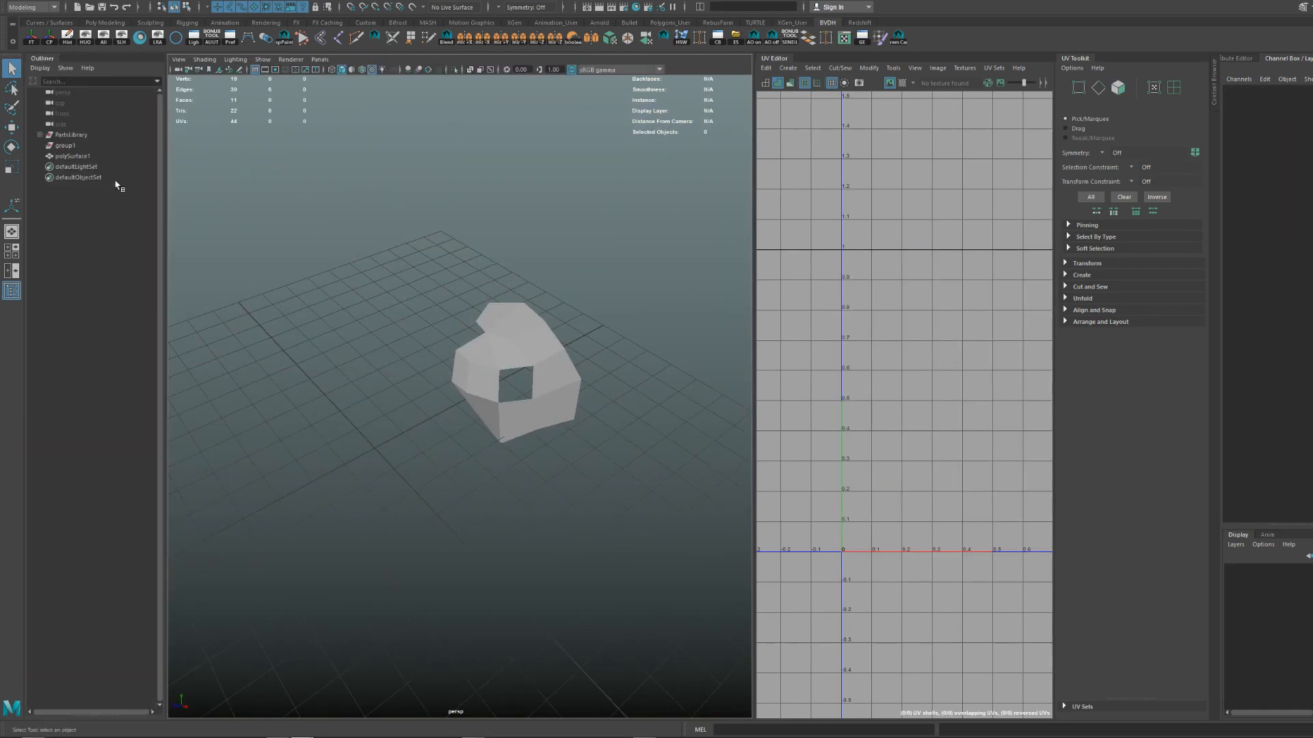
pyautogui.click(75, 145)
pyautogui.press('Delete')
# Delete the library node and the polygon surface from the scene, and undo both deletions.
pyautogui.click(85, 135)
pyautogui.press('Delete')
pyautogui.click(91, 136)
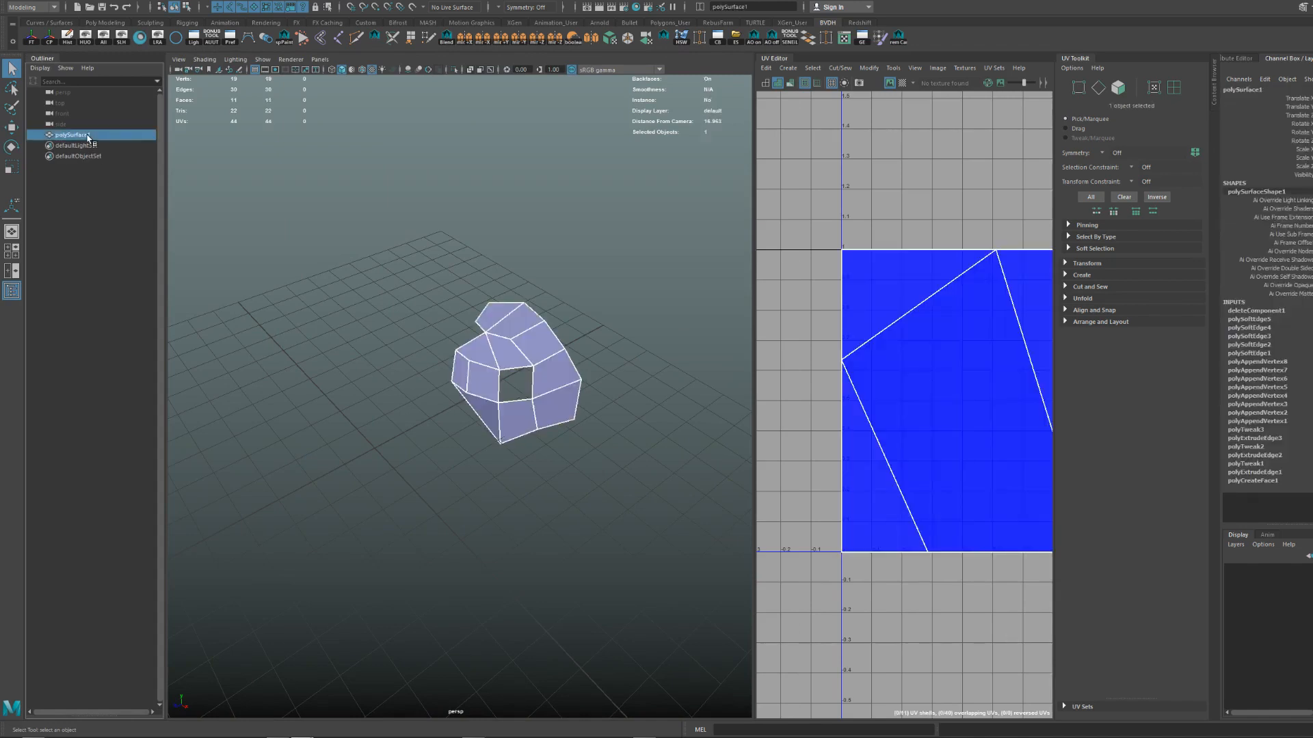
pyautogui.press('Delete')
pyautogui.hotkey('ctrl', 'z')
pyautogui.hotkey('ctrl', 'z')
pyautogui.hotkey('ctrl', 'z')
pyautogui.hotkey('ctrl', 'z')
pyautogui.scroll(5, 523, 379)
pyautogui.scroll(-2, 530, 375)
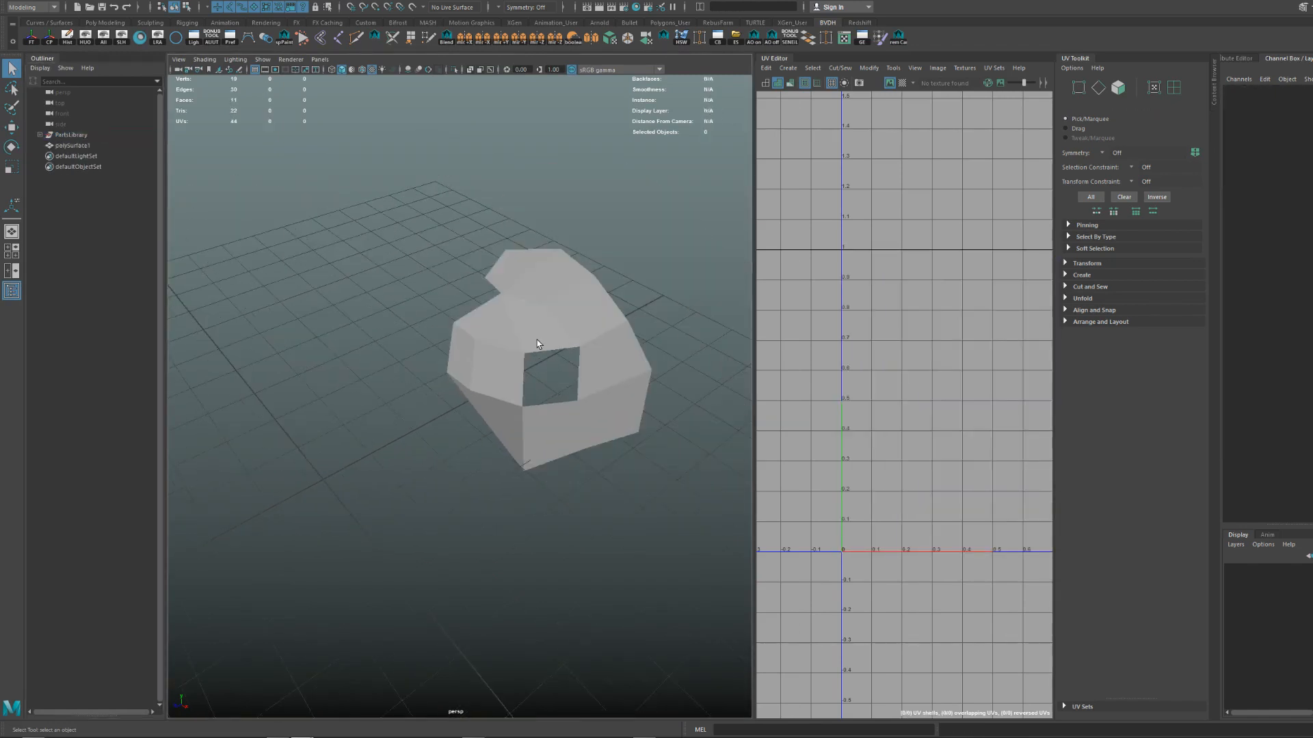
# Switch the polygon surface to edge selection and select two adjoining inner edges above the hole.
pyautogui.click(531, 296)
pyautogui.keyDown('alt'); pyautogui.moveTo(531, 295); pyautogui.dragTo(526, 369); pyautogui.keyUp('alt')
pyautogui.scroll(4, 574, 324)
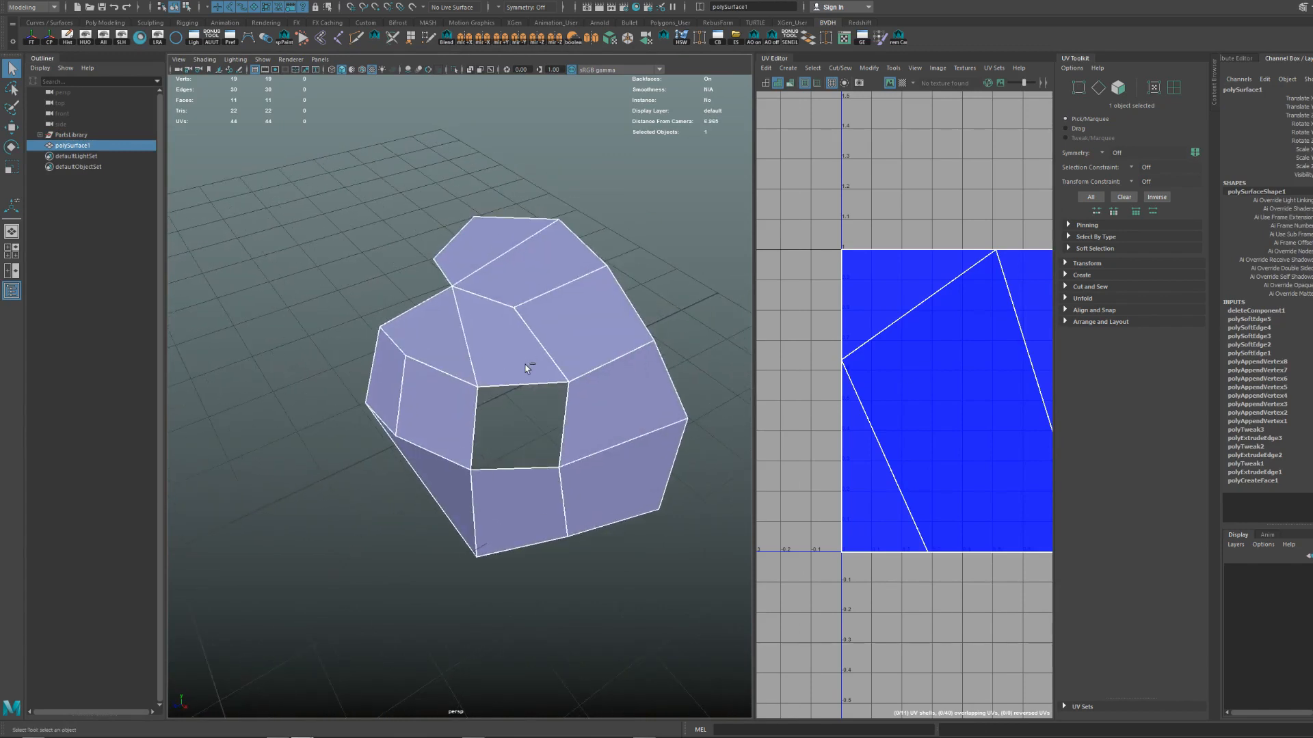
pyautogui.moveTo(554, 336); pyautogui.dragTo(548, 264, button='right')
pyautogui.click(535, 344)
pyautogui.keyDown('alt'); pyautogui.moveTo(535, 345); pyautogui.dragTo(551, 332); pyautogui.keyUp('alt')
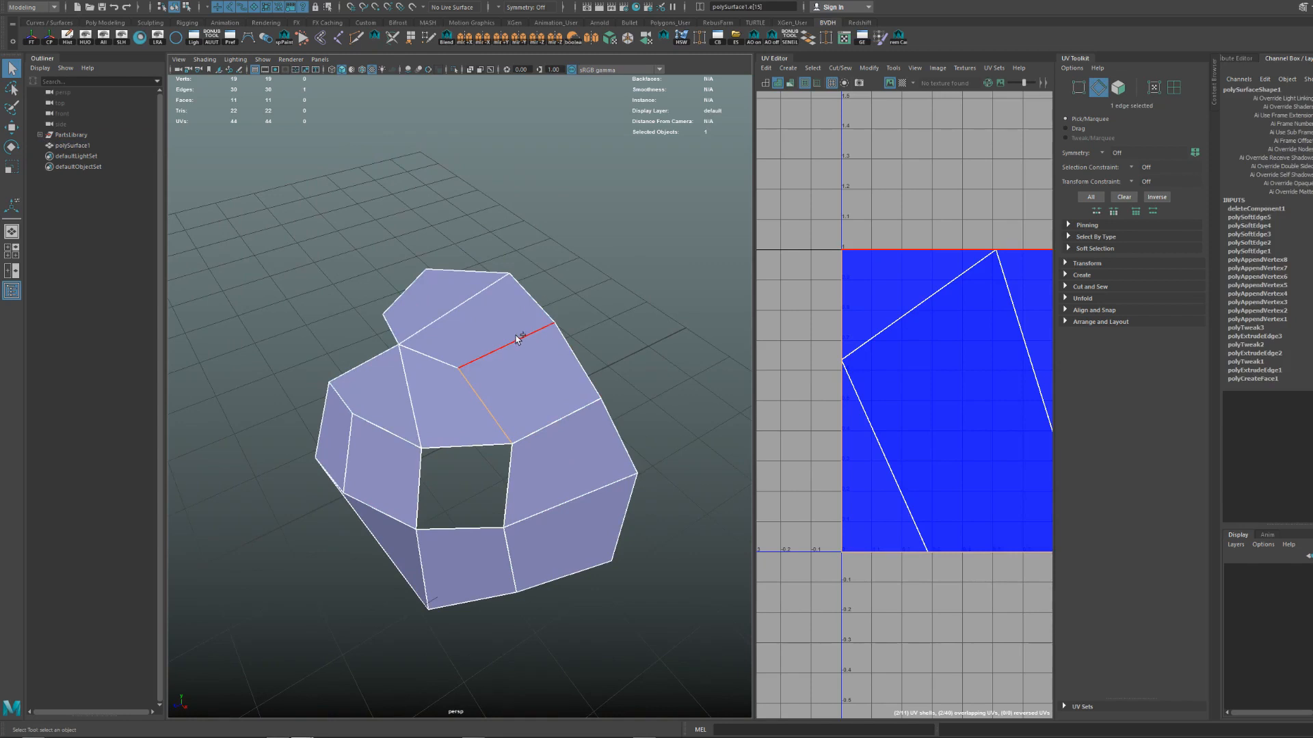
pyautogui.keyDown('shift'); pyautogui.click(519, 341); pyautogui.keyUp('shift')
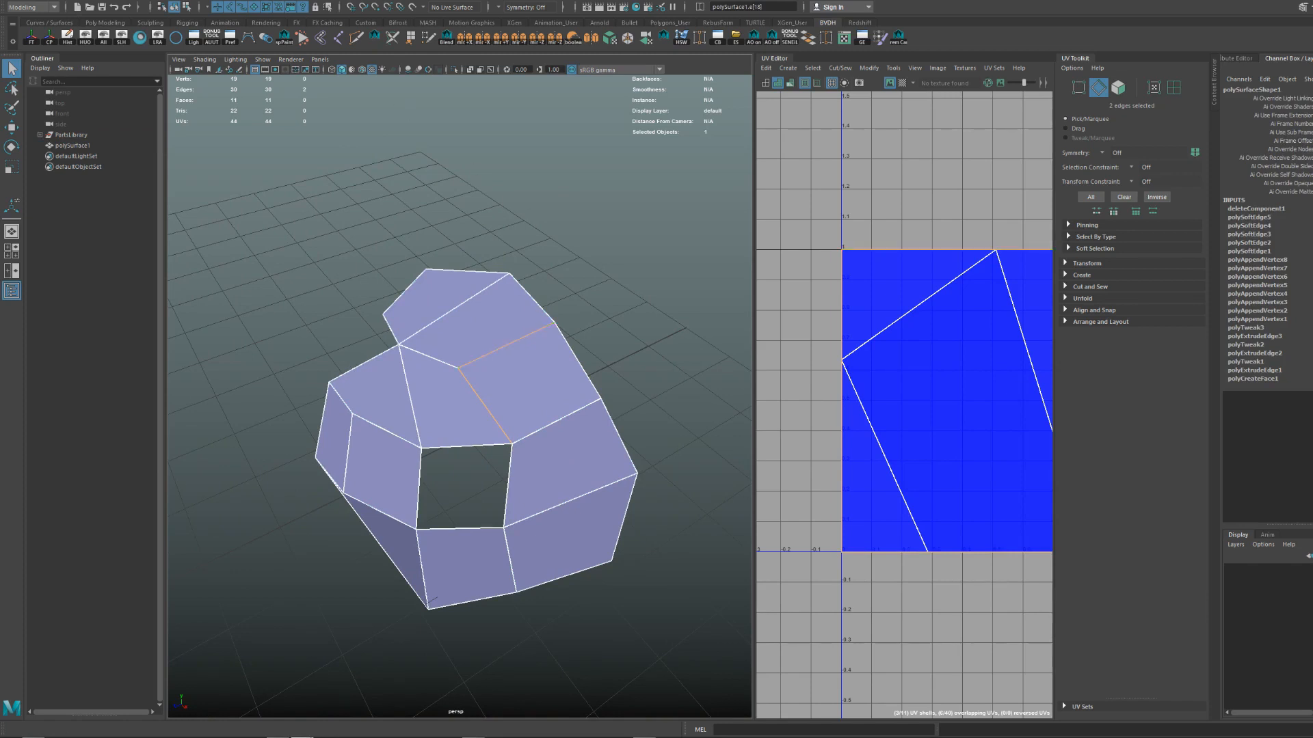
# Delete only the upper inner edge, check its leftover vertices and border edges, and undo the deletion.
pyautogui.click(505, 345)
pyautogui.press('Delete')
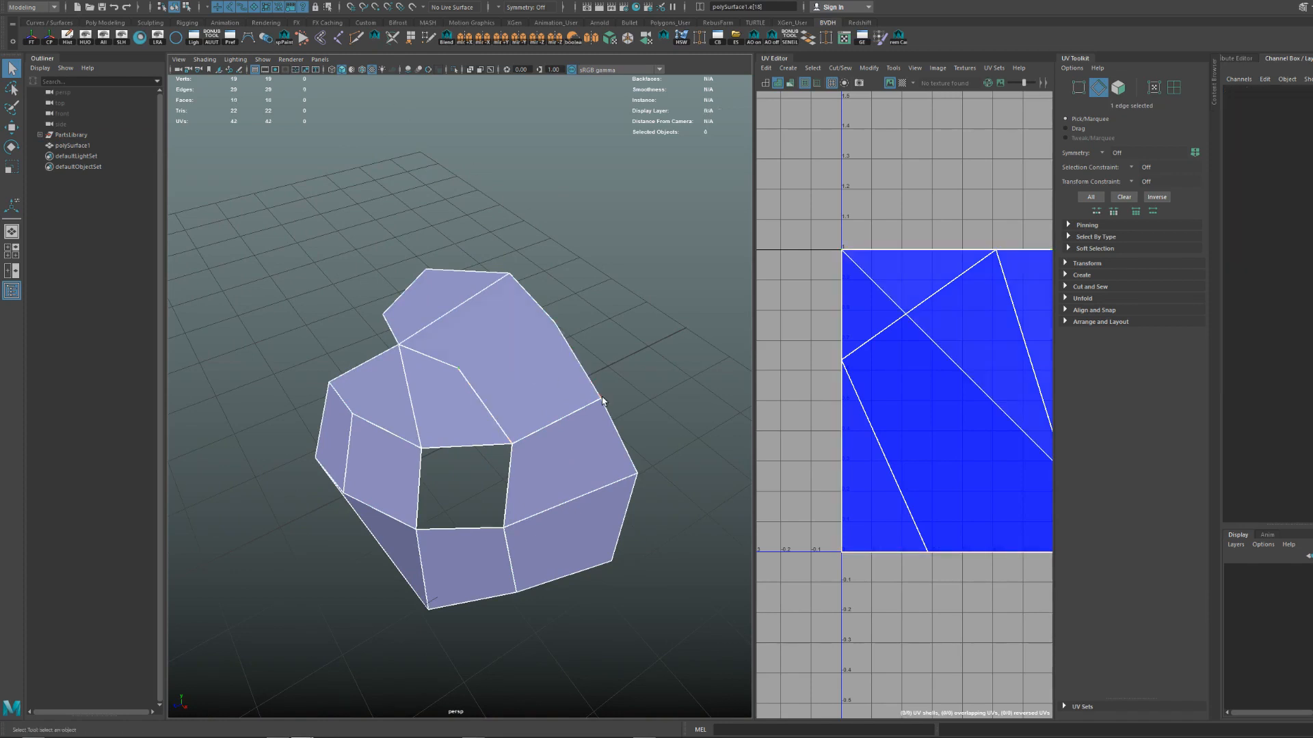
pyautogui.scroll(6, 527, 367)
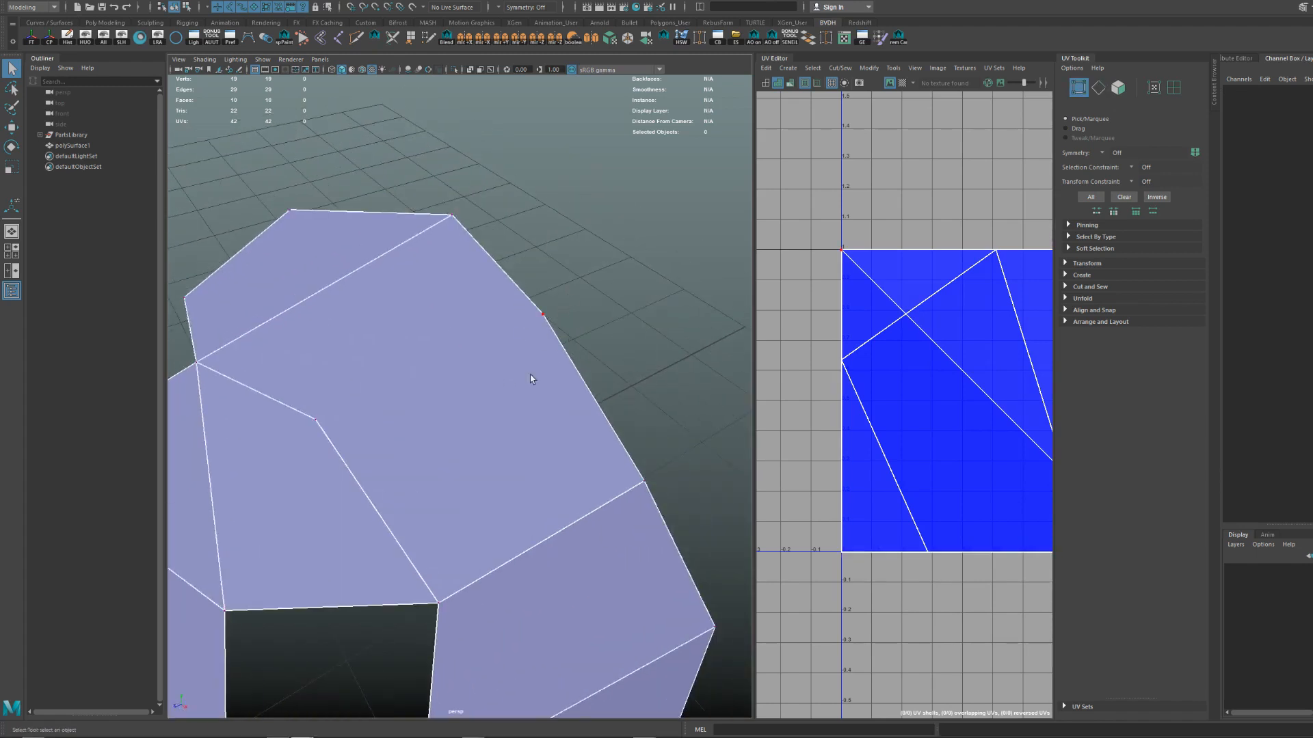
pyautogui.moveTo(530, 378); pyautogui.dragTo(442, 383, button='right')
pyautogui.click(592, 383)
pyautogui.click(620, 369)
pyautogui.click(582, 371)
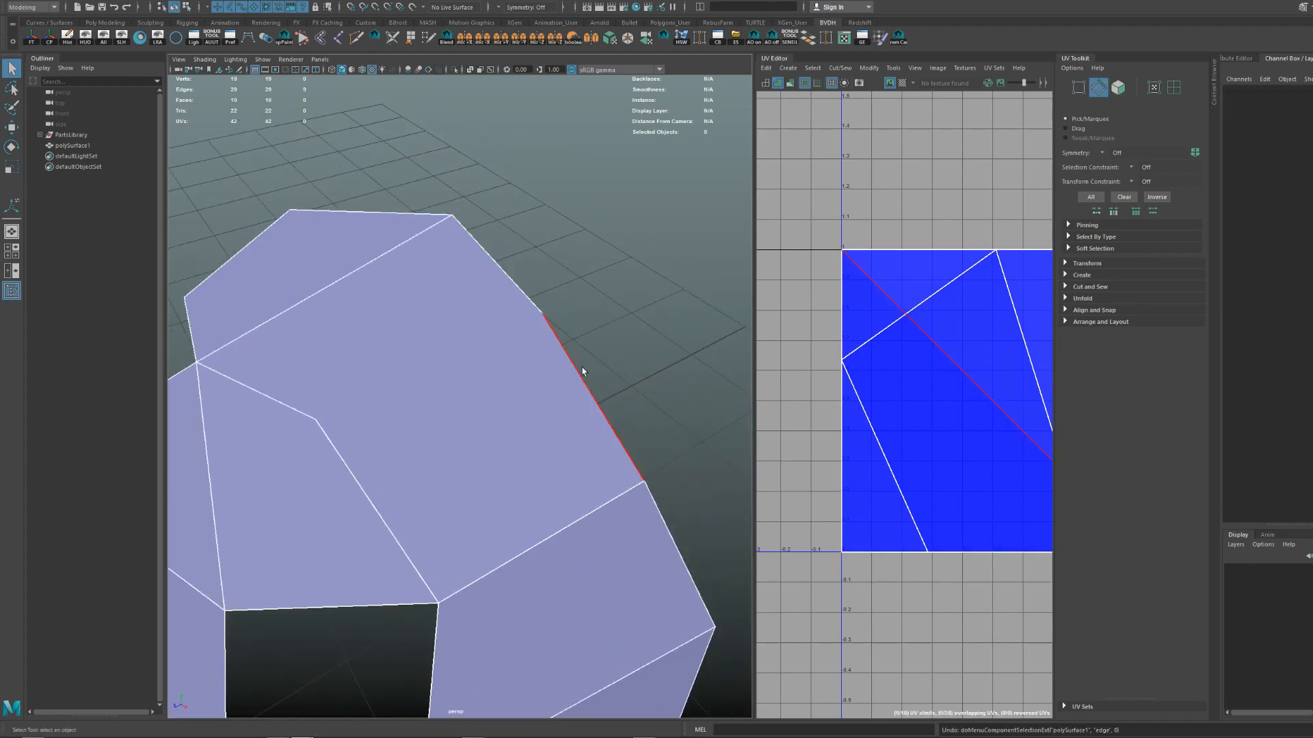
pyautogui.hotkey('ctrl', 'z')
pyautogui.hotkey('ctrl', 'z')
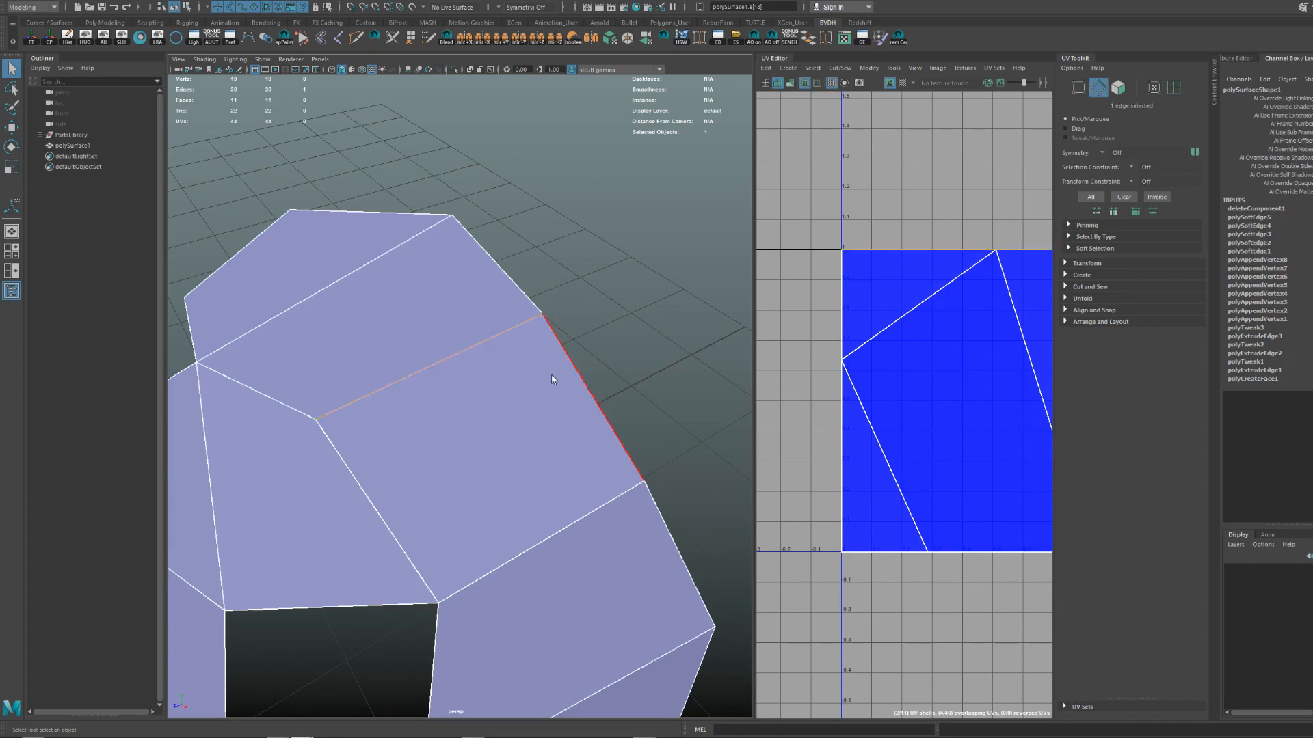
# Delete the selected upper inner edge together with its end vertices.
pyautogui.hotkey('ctrl', 'Delete')
pyautogui.scroll(-5, 519, 372)
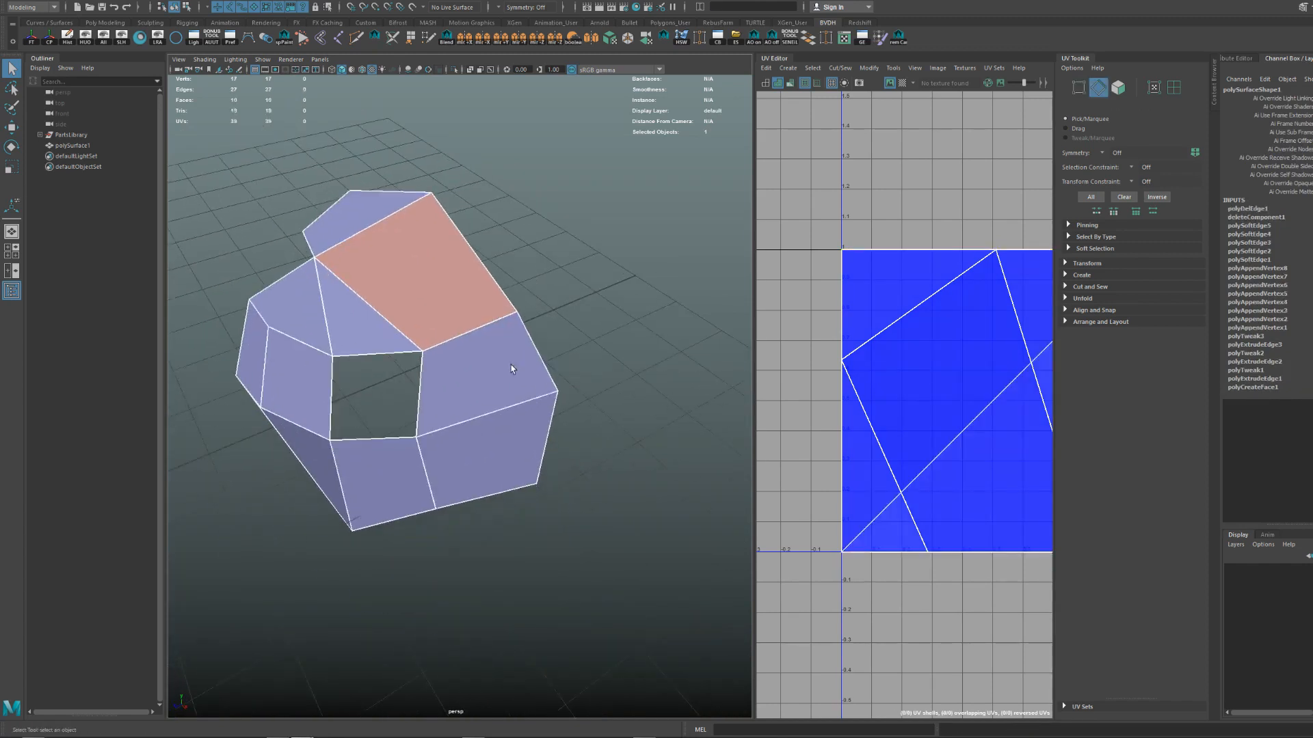
pyautogui.keyDown('alt'); pyautogui.moveTo(512, 369); pyautogui.dragTo(518, 356); pyautogui.keyUp('alt')
pyautogui.keyDown('alt'); pyautogui.moveTo(592, 381); pyautogui.dragTo(607, 408, button='middle'); pyautogui.keyUp('alt')
pyautogui.keyDown('alt'); pyautogui.moveTo(607, 408); pyautogui.dragTo(540, 370, button='right'); pyautogui.keyUp('alt')
pyautogui.keyDown('alt'); pyautogui.moveTo(535, 371); pyautogui.dragTo(583, 426, button='middle'); pyautogui.keyUp('alt')
# Use Delete Edge to remove the diagonal edge between the large upper face and the face above the hole.
pyautogui.keyDown('shift'); pyautogui.rightClick(478, 335); pyautogui.keyUp('shift')
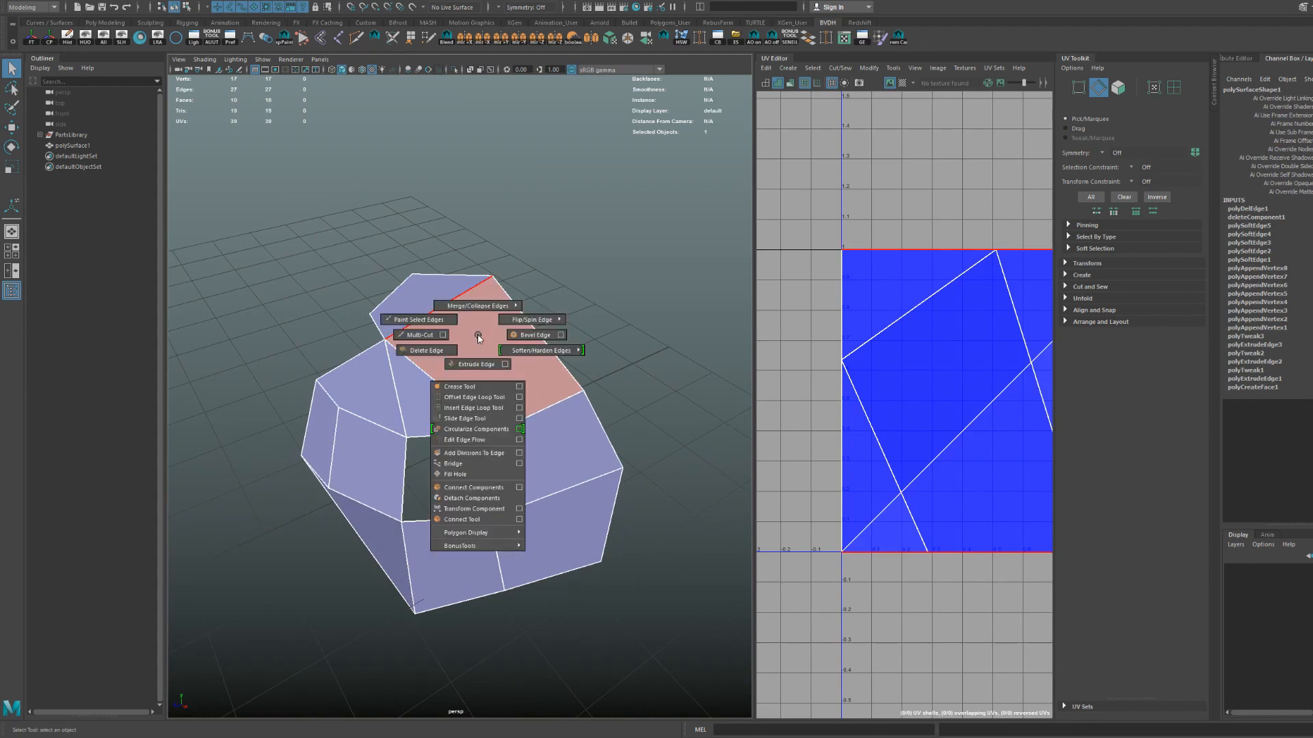
pyautogui.keyDown('shift'); pyautogui.moveTo(478, 338); pyautogui.dragTo(528, 331, button='right'); pyautogui.keyUp('shift')
pyautogui.keyDown('shift'); pyautogui.rightClick(503, 331); pyautogui.keyUp('shift')
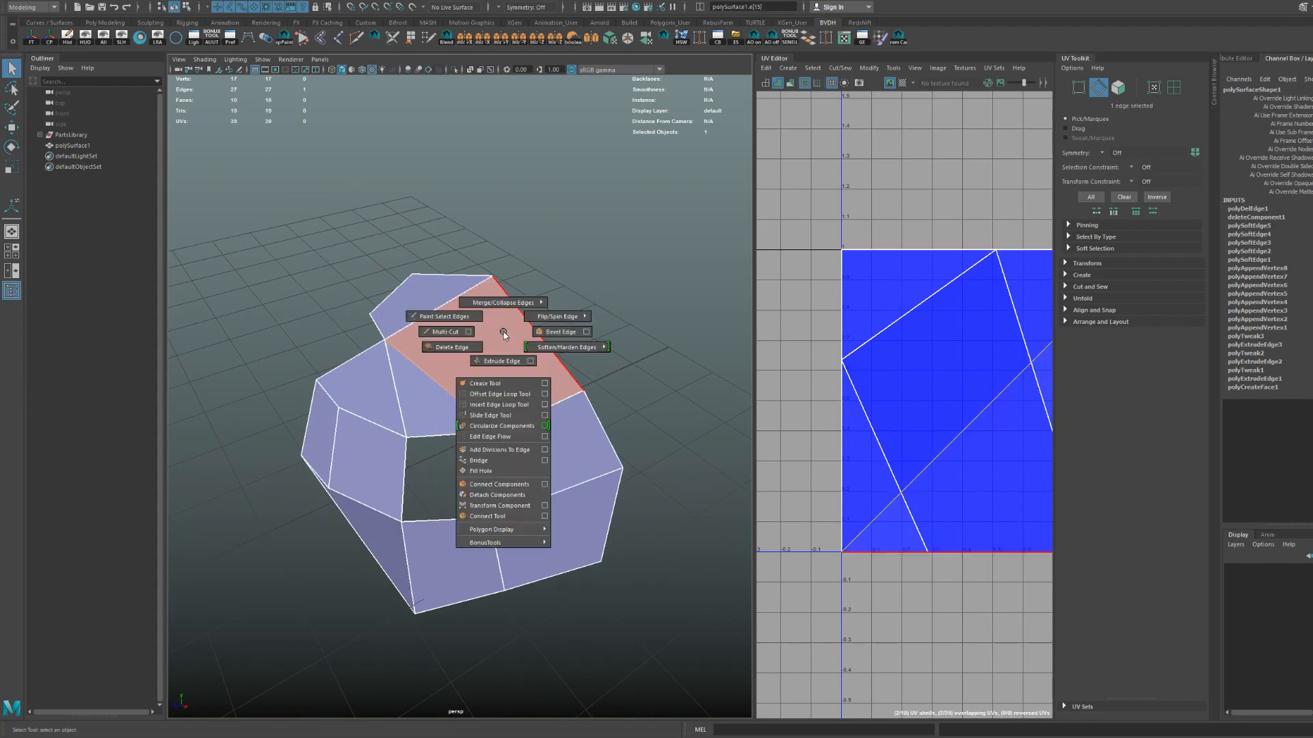
pyautogui.click(452, 347)
# Use Multi-Cut to slice the large upper face's corner from the middle of its upper diagonal edge to its long outer edge.
pyautogui.hotkey('ctrl', 'shift', 'x')
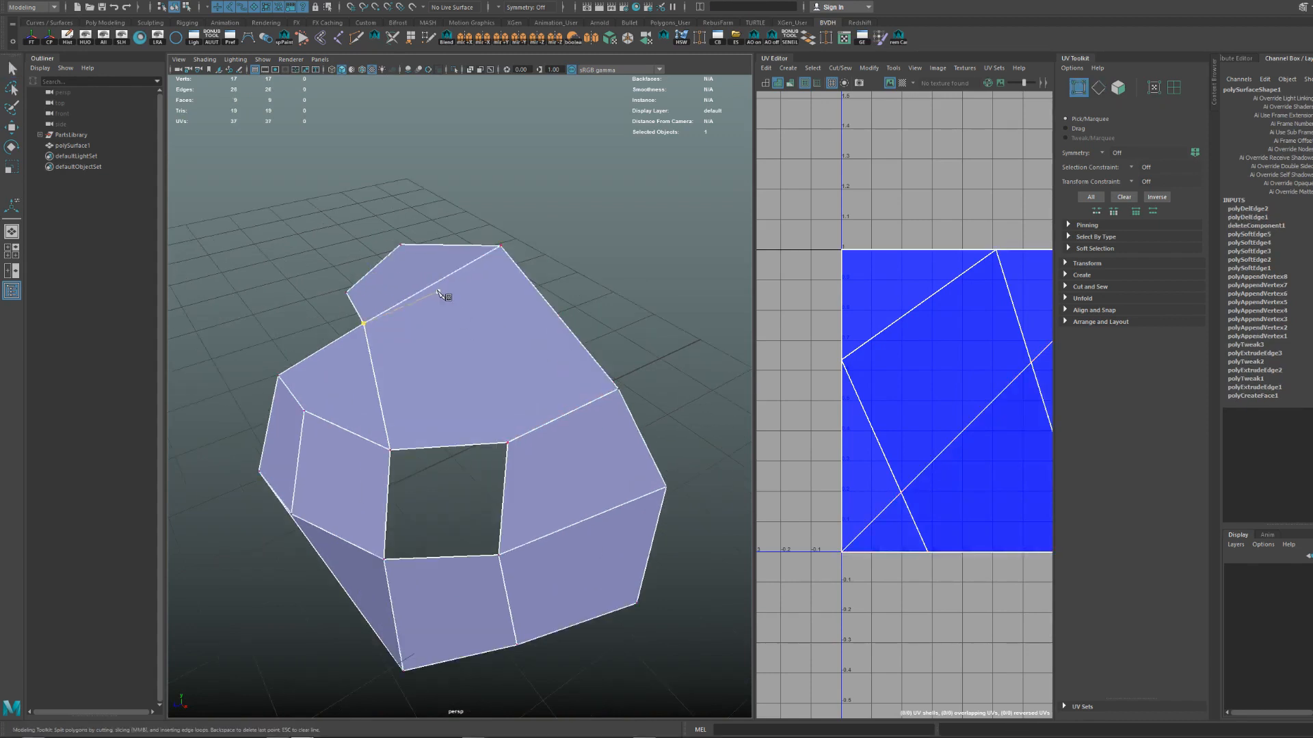
pyautogui.click(432, 284)
pyautogui.click(555, 314)
pyautogui.press('q')
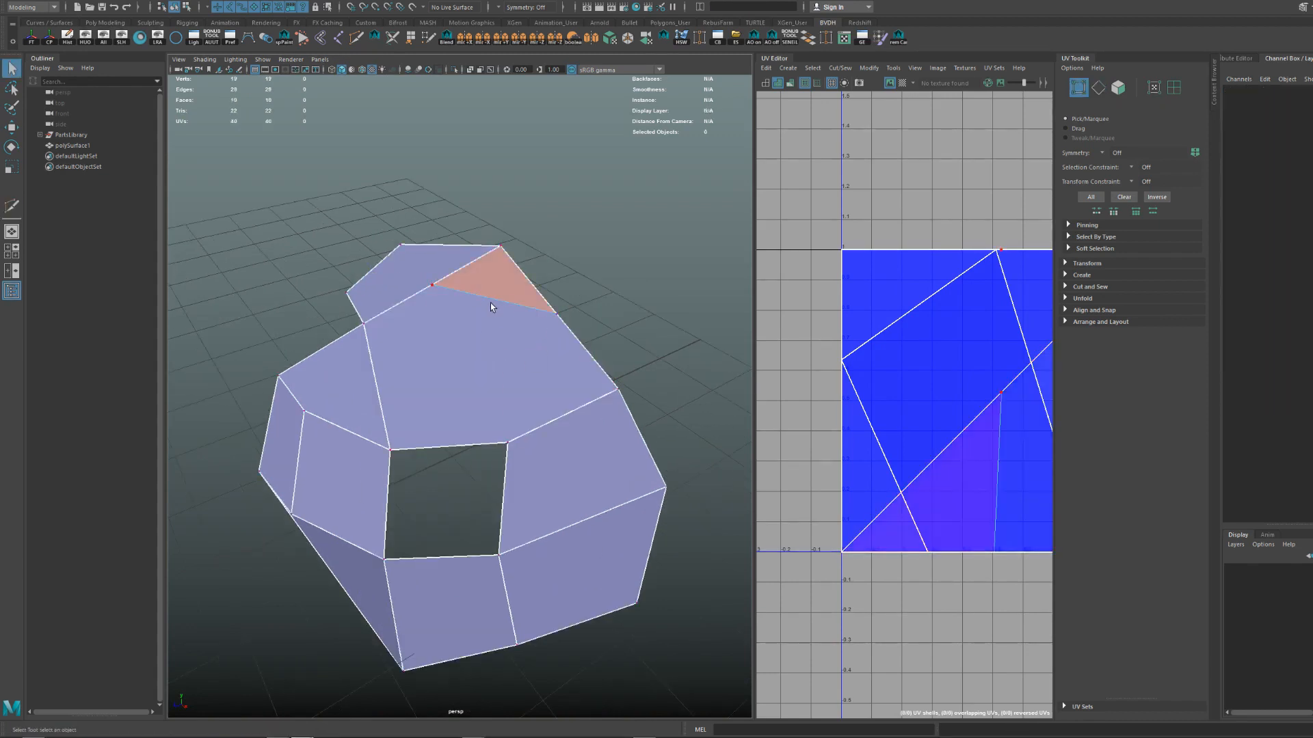
# Select the newly cut corner edge and remove it with Delete Edge.
pyautogui.click(494, 298)
pyautogui.keyDown('shift'); pyautogui.rightClick(540, 306); pyautogui.keyUp('shift')
pyautogui.keyDown('shift'); pyautogui.moveTo(540, 306); pyautogui.dragTo(488, 320, button='right'); pyautogui.keyUp('shift')
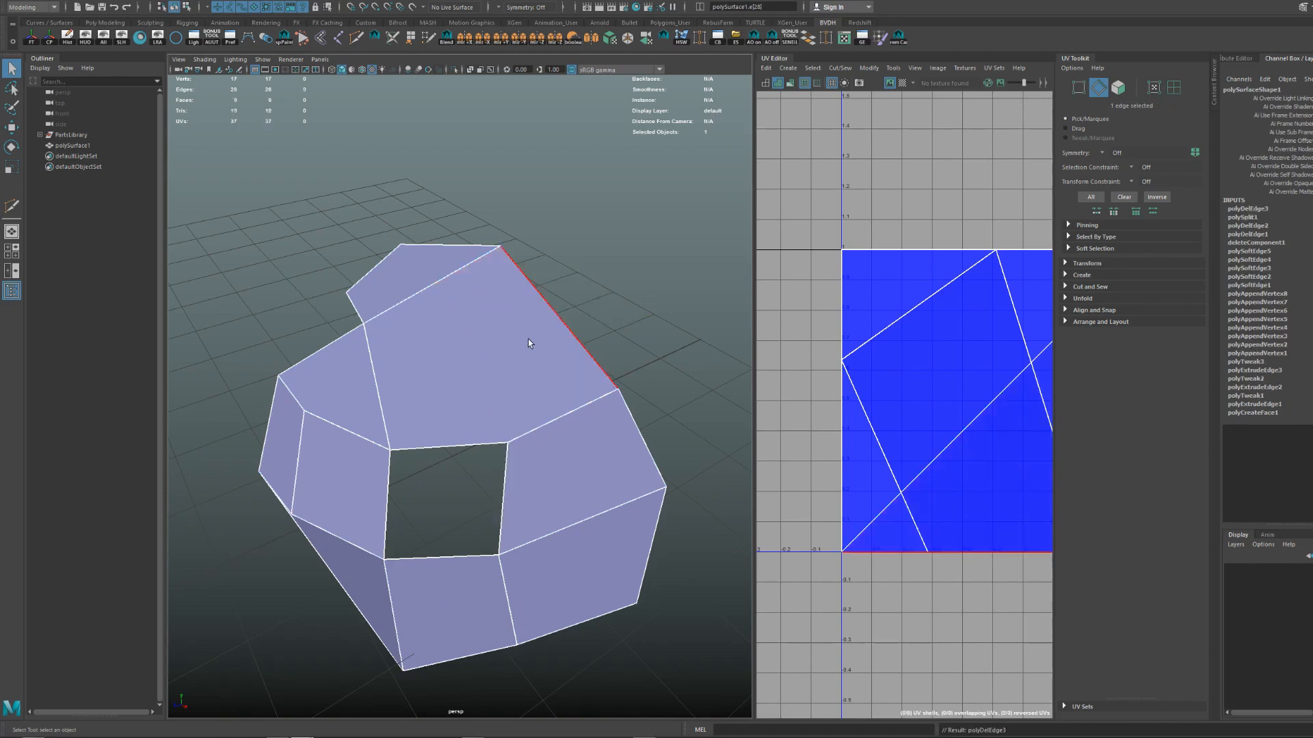
# Multi-Cut a diagonal across the large upper face from its inner vertex to the opposite outer corner vertex.
pyautogui.press('F9')
pyautogui.keyDown('alt'); pyautogui.moveTo(569, 332); pyautogui.dragTo(604, 314); pyautogui.keyUp('alt')
pyautogui.scroll(3, 546, 349)
pyautogui.hotkey('ctrl', 'shift', 'x')
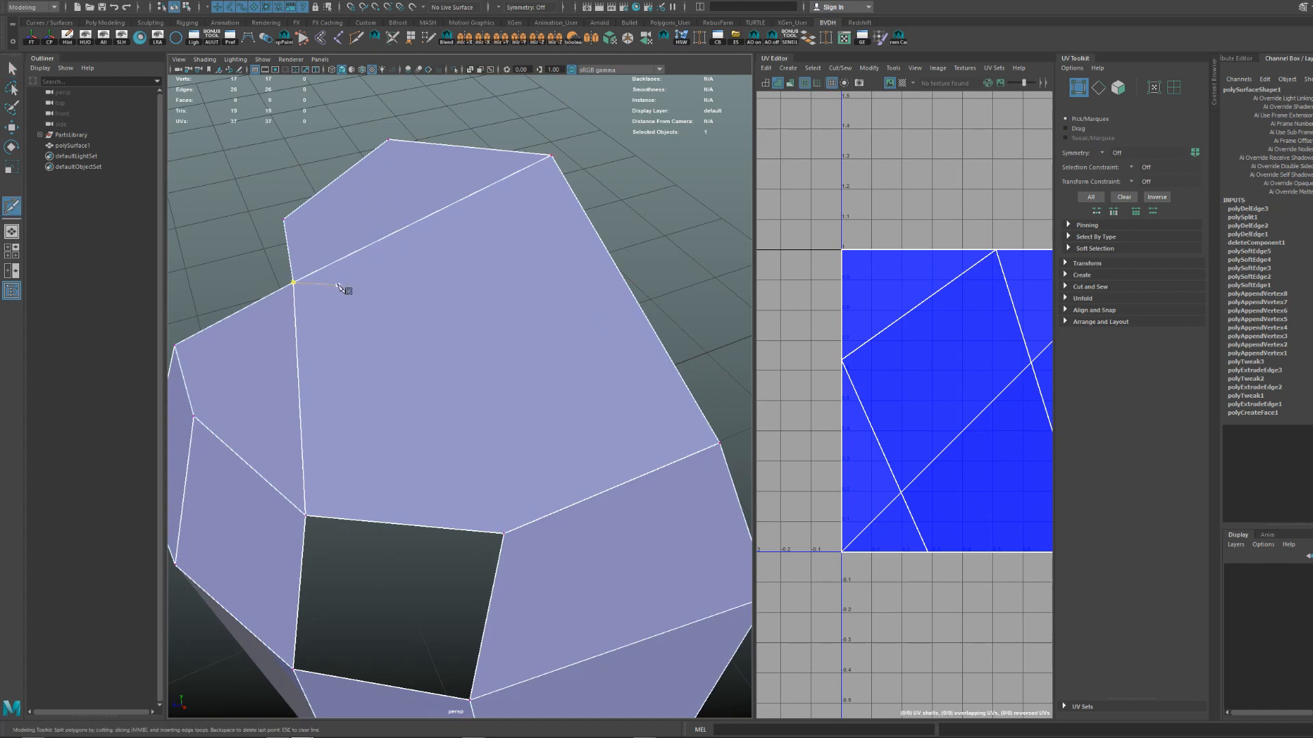
pyautogui.click(294, 281)
pyautogui.click(720, 437)
pyautogui.scroll(-5, 638, 374)
pyautogui.press('q')
pyautogui.moveTo(475, 354); pyautogui.dragTo(557, 303, button='right')
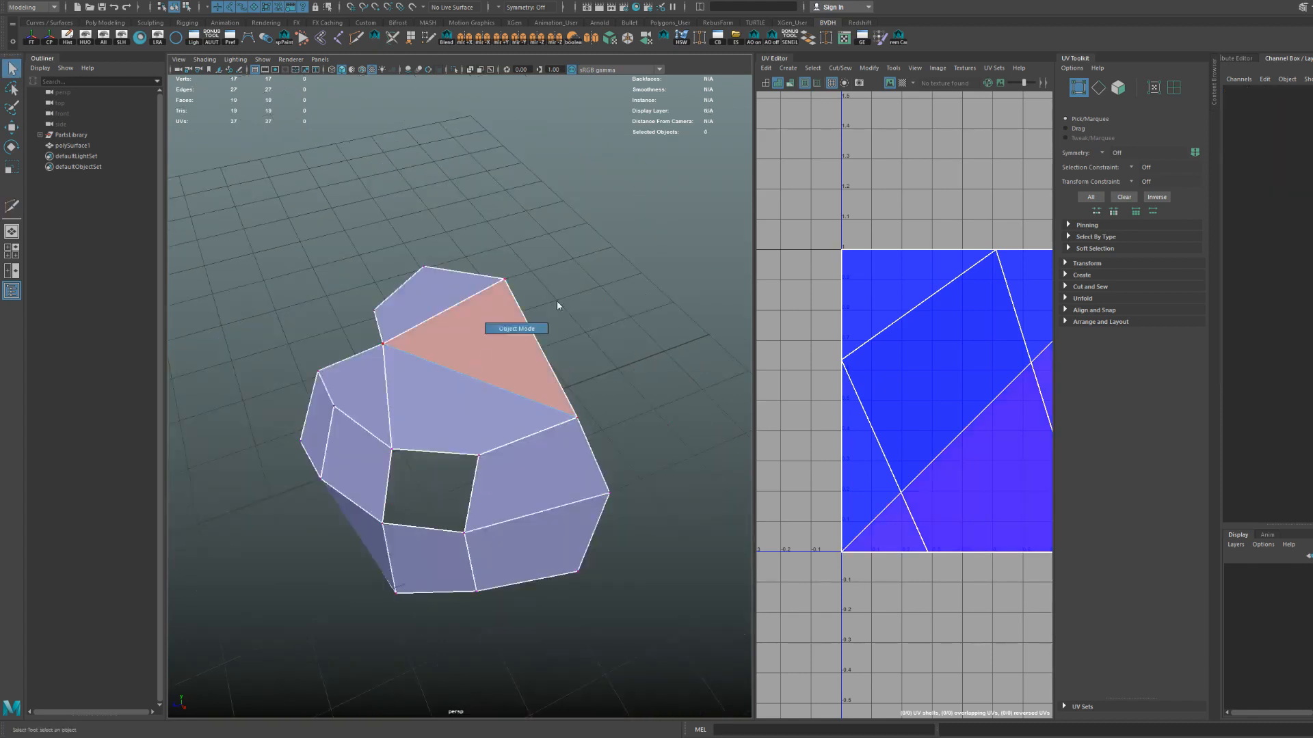
# Select the corner-to-corner diagonal on the large upper face and remove it with Delete Edge.
pyautogui.scroll(6, 554, 352)
pyautogui.moveTo(518, 403); pyautogui.dragTo(514, 363, button='right')
pyautogui.click(513, 360)
pyautogui.scroll(-6, 534, 368)
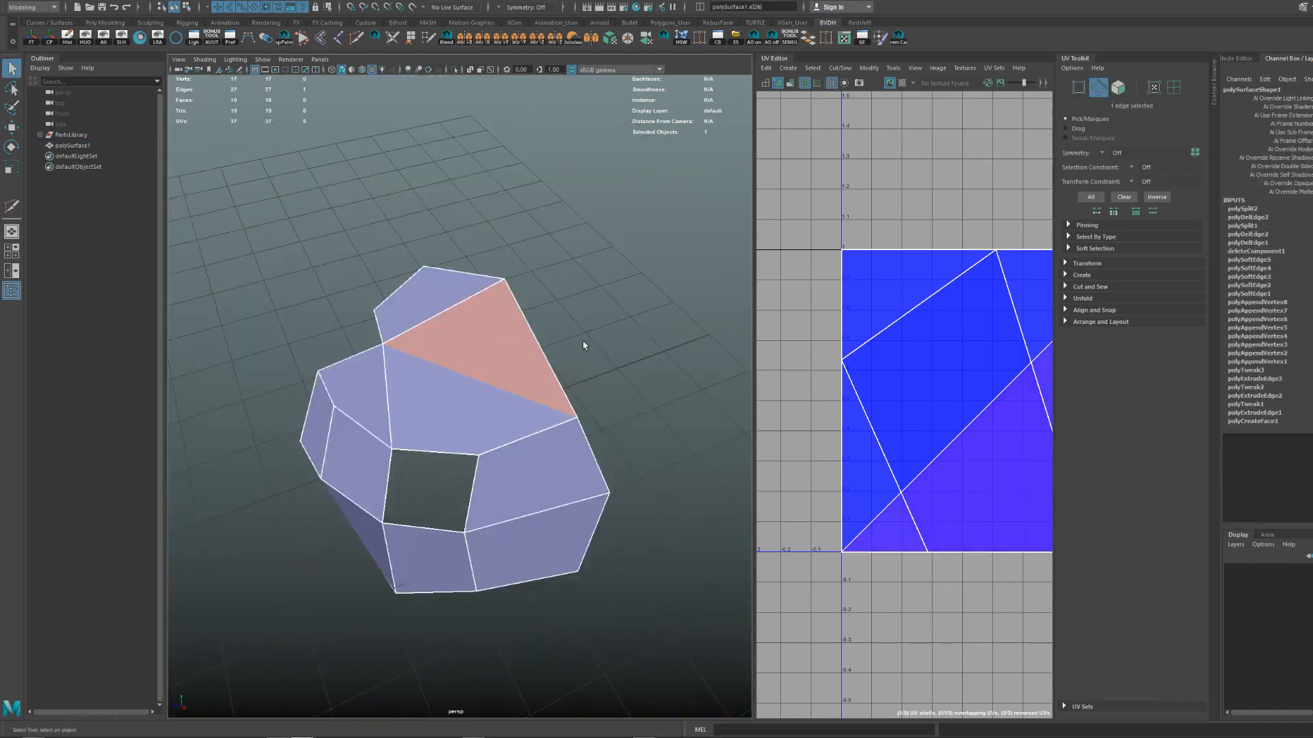
pyautogui.keyDown('shift'); pyautogui.moveTo(569, 318); pyautogui.dragTo(480, 366, button='right'); pyautogui.keyUp('shift')
pyautogui.scroll(5, 564, 326)
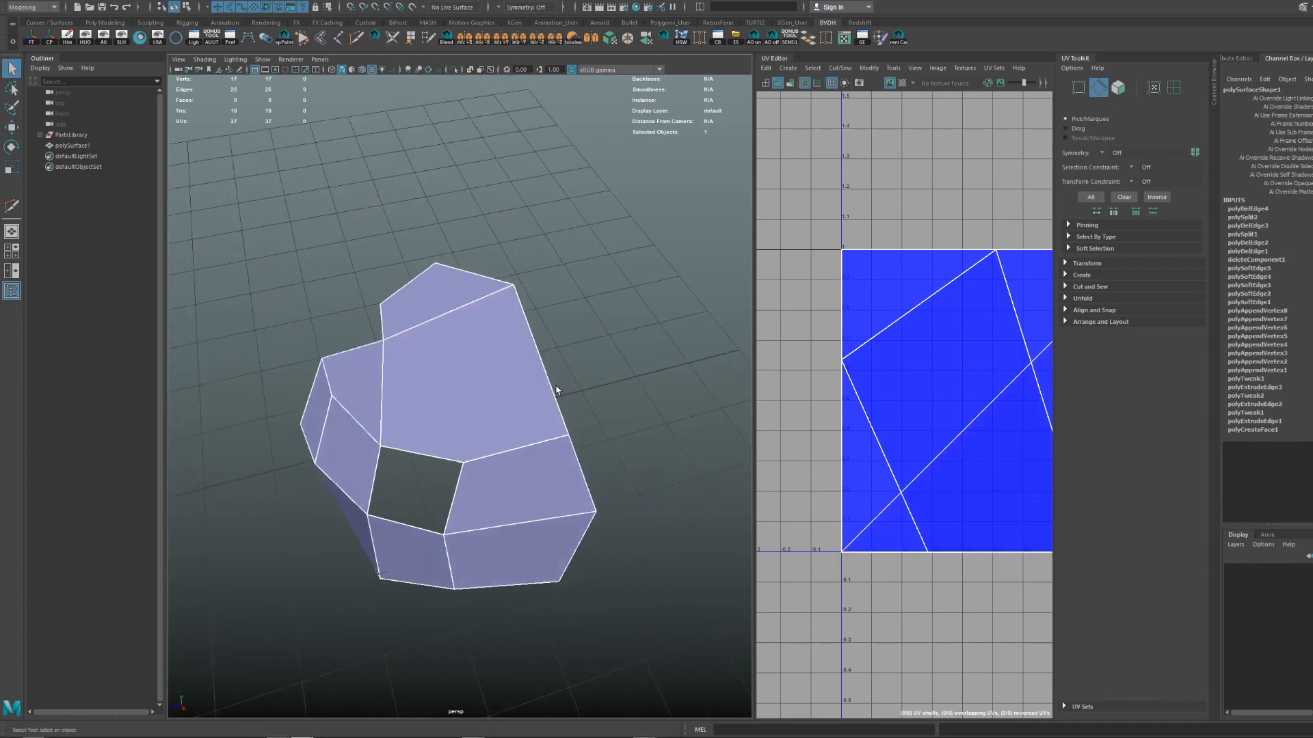
# Multi-Cut an edge across the large upper face between points partway along its inner side edge and long outer edge.
pyautogui.keyDown('alt'); pyautogui.moveTo(551, 368); pyautogui.dragTo(523, 364); pyautogui.keyUp('alt')
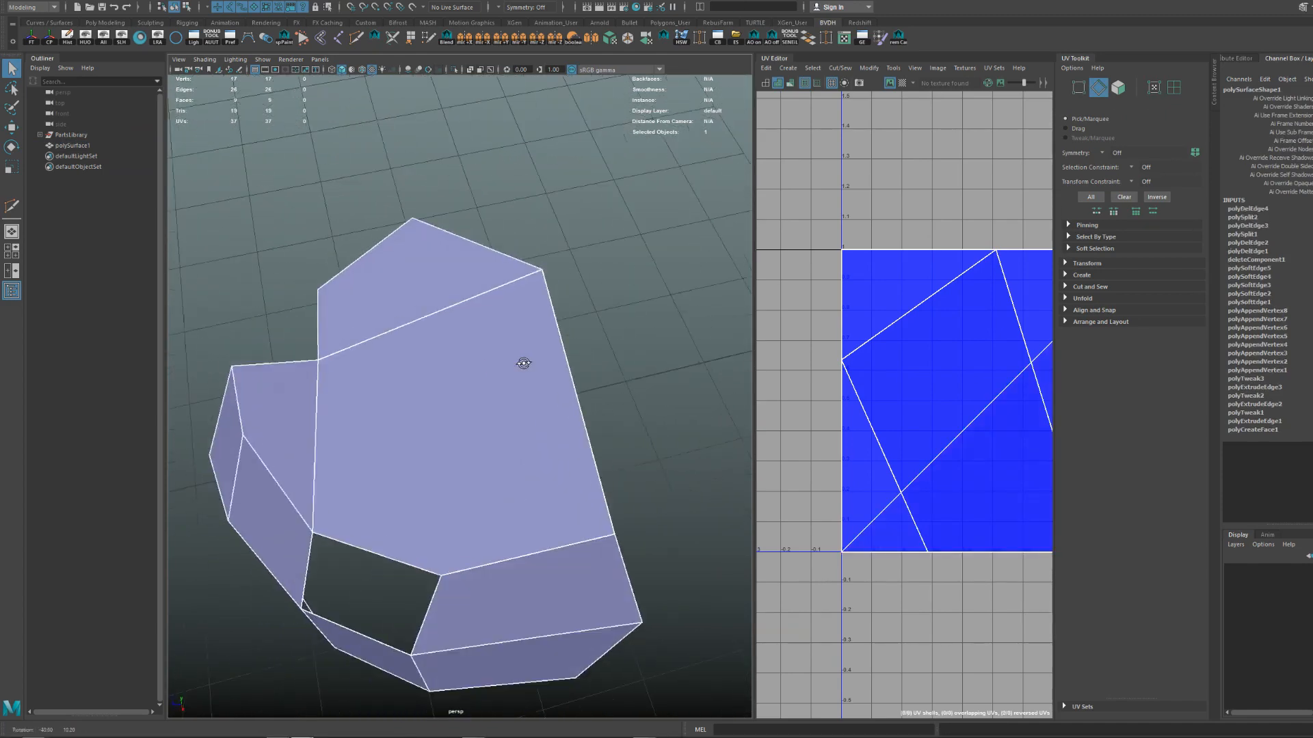
pyautogui.hotkey('ctrl', 'shift', 'x')
pyautogui.click(320, 422)
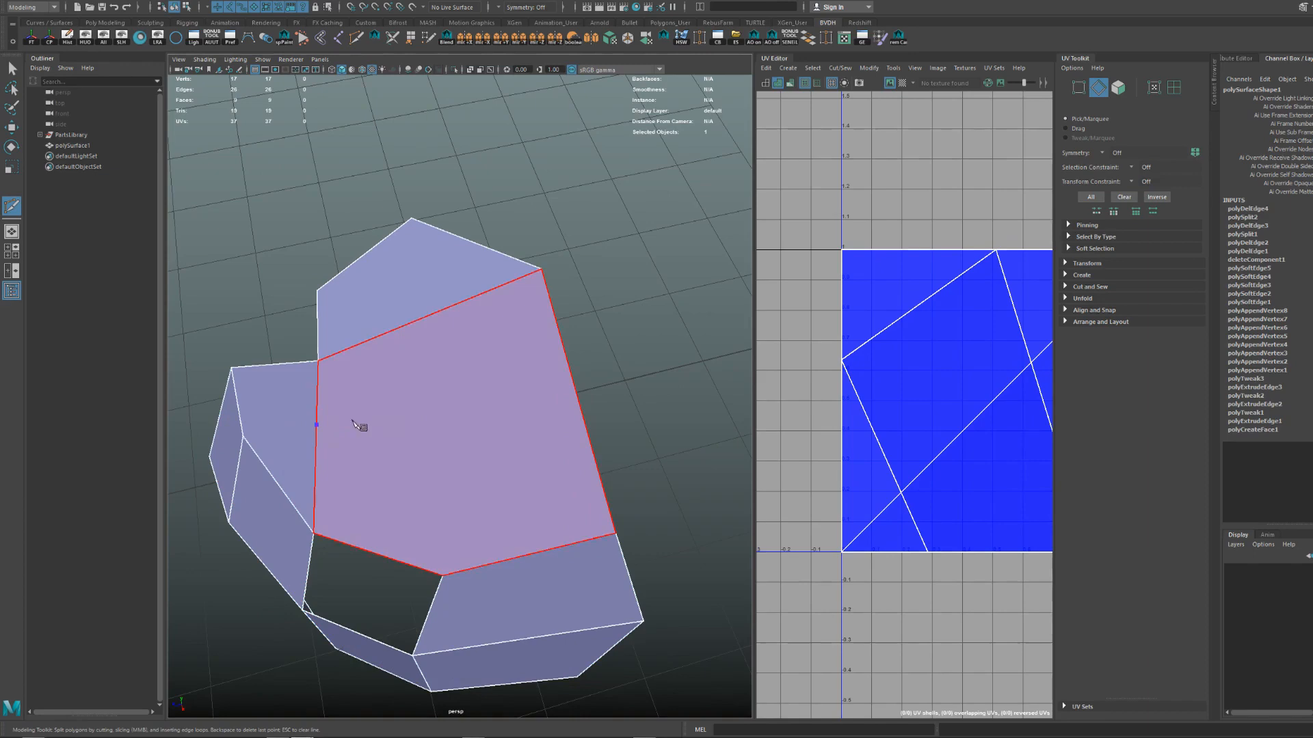
pyautogui.click(577, 375)
pyautogui.press('q')
pyautogui.keyDown('alt'); pyautogui.moveTo(547, 396); pyautogui.dragTo(659, 359); pyautogui.keyUp('alt')
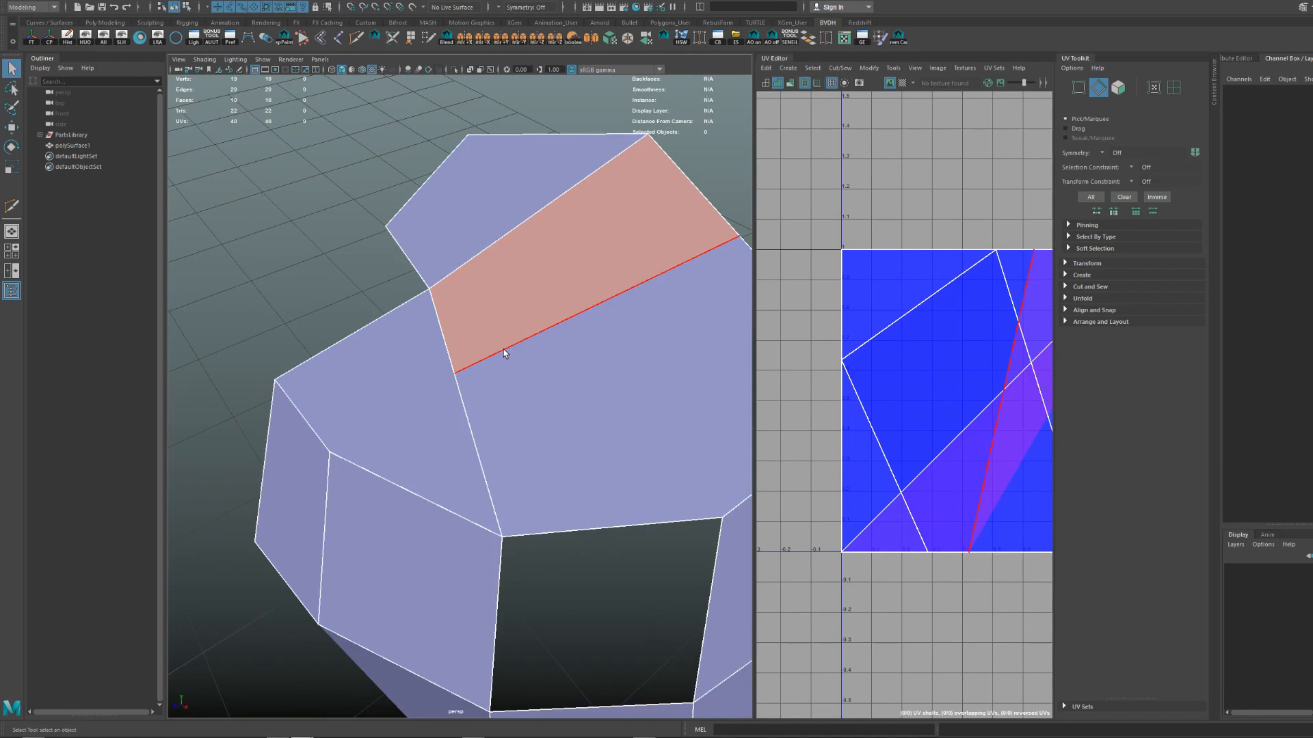
# Remove the new cross edge with Delete Edge, inspect the remaining outer edge, and undo the removal.
pyautogui.keyDown('alt'); pyautogui.moveTo(663, 329); pyautogui.dragTo(462, 345); pyautogui.keyUp('alt')
pyautogui.click(462, 344)
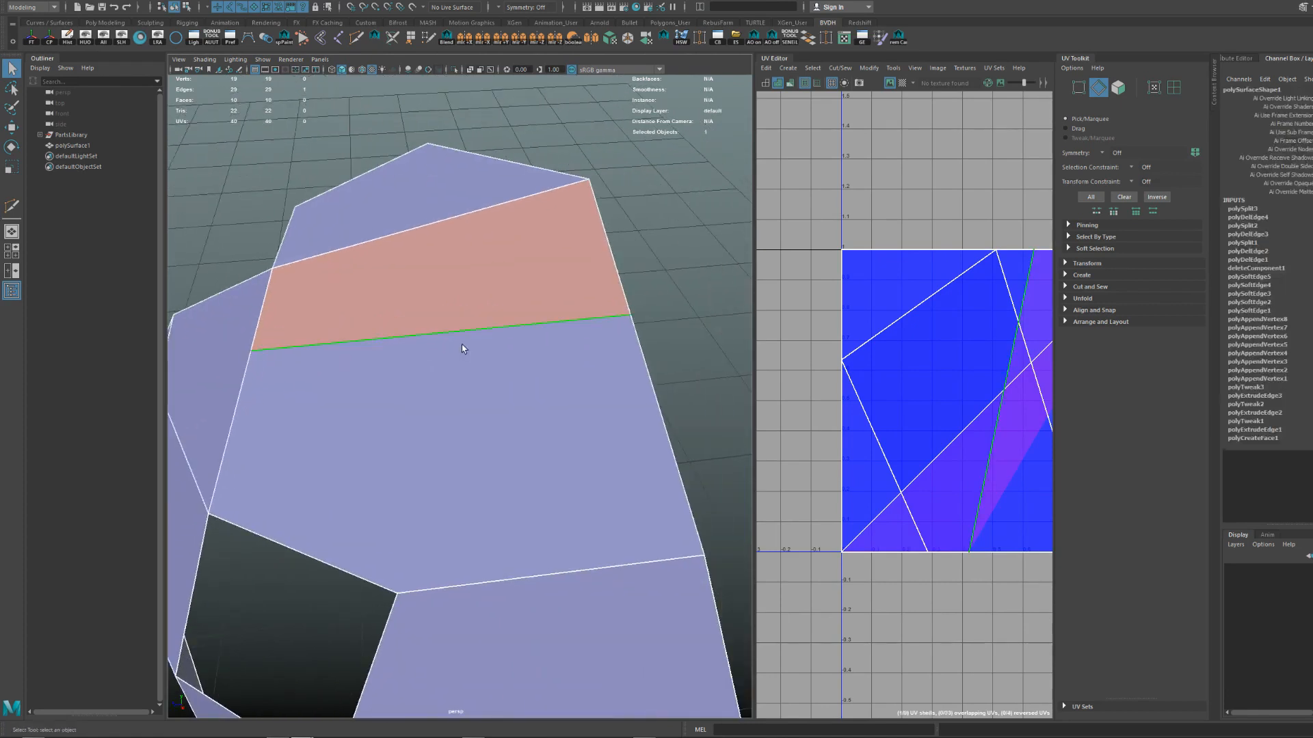
pyautogui.keyDown('alt'); pyautogui.moveTo(605, 345); pyautogui.dragTo(497, 345); pyautogui.keyUp('alt')
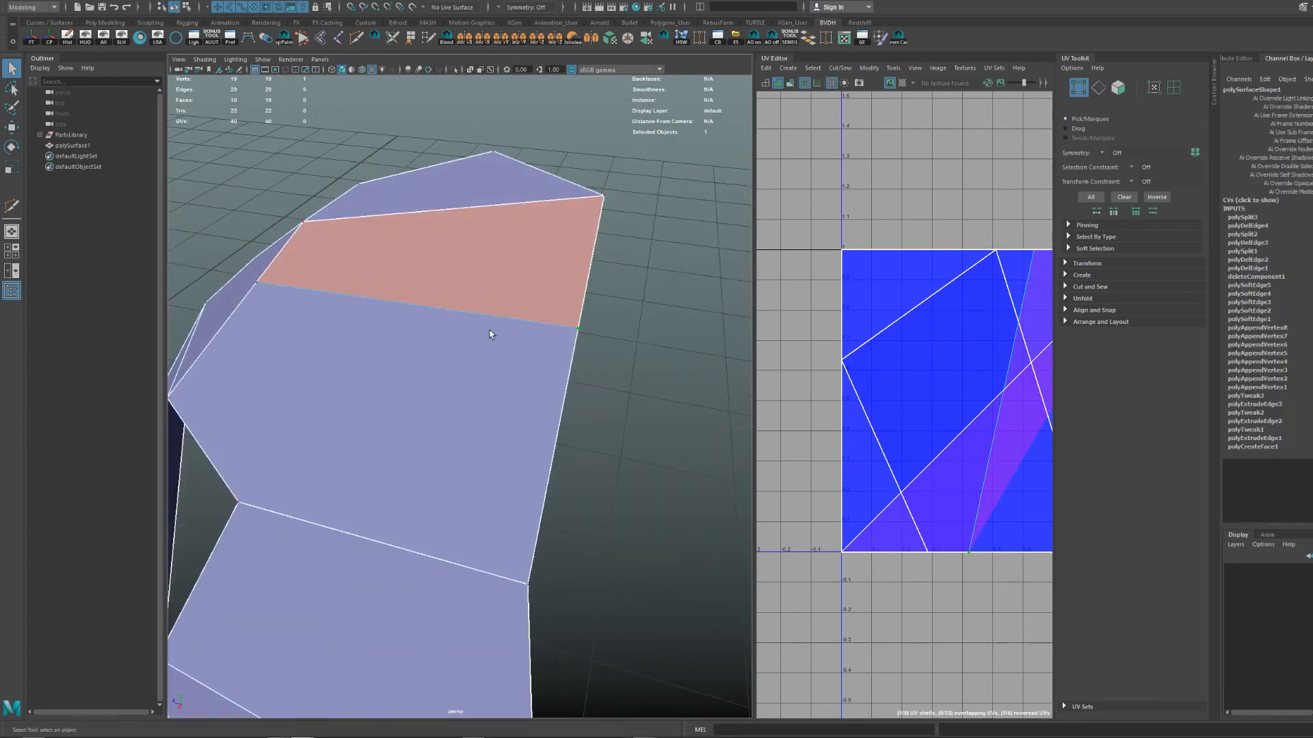
pyautogui.keyDown('shift'); pyautogui.moveTo(557, 269); pyautogui.dragTo(531, 326, button='right'); pyautogui.keyUp('shift')
pyautogui.press('F8')
pyautogui.keyDown('alt'); pyautogui.moveTo(548, 348); pyautogui.dragTo(543, 364); pyautogui.keyUp('alt')
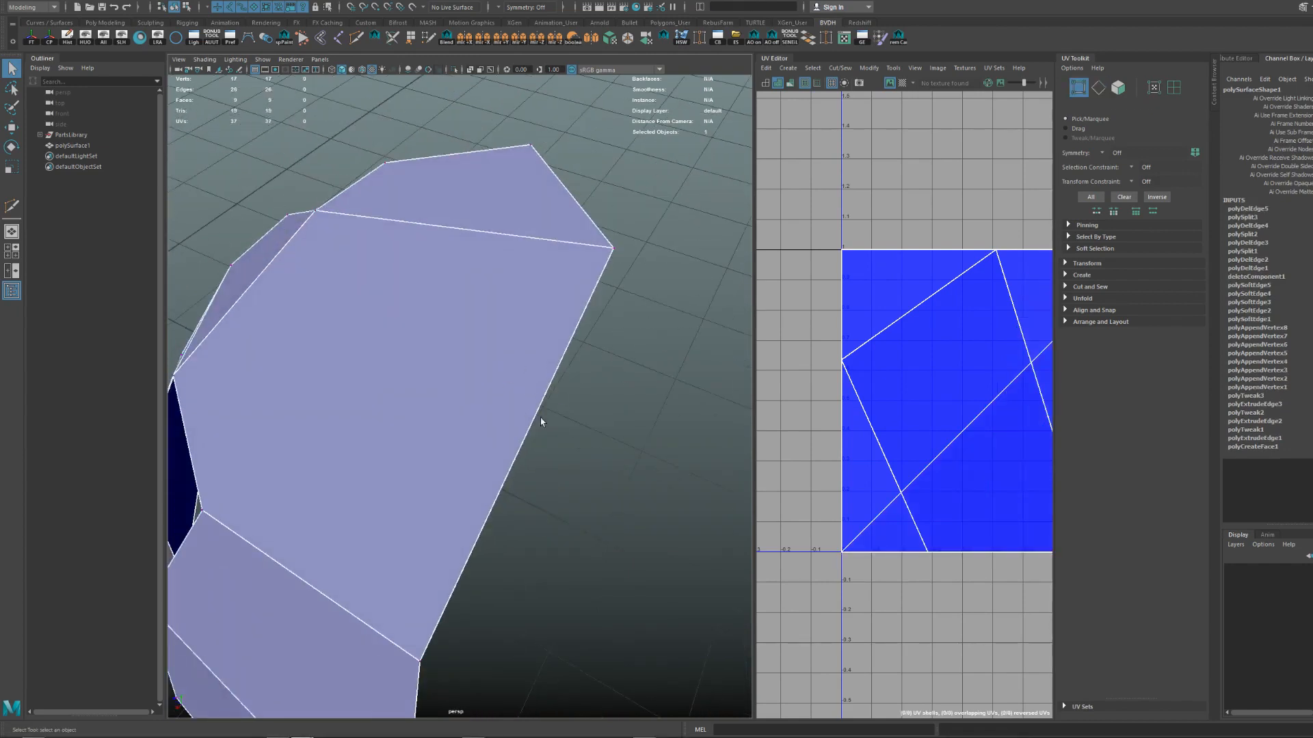
pyautogui.keyDown('alt'); pyautogui.moveTo(541, 417); pyautogui.dragTo(542, 381); pyautogui.keyUp('alt')
pyautogui.press('F10')
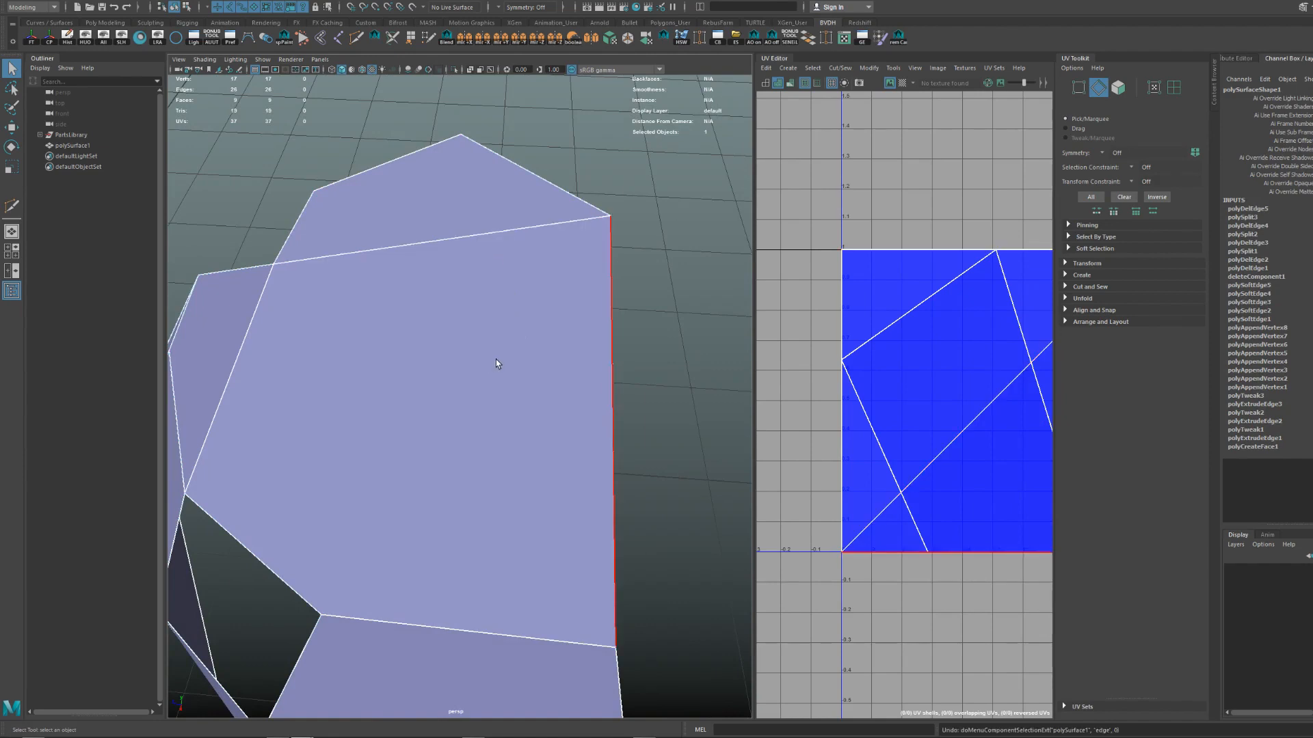
pyautogui.hotkey('ctrl', 'z')
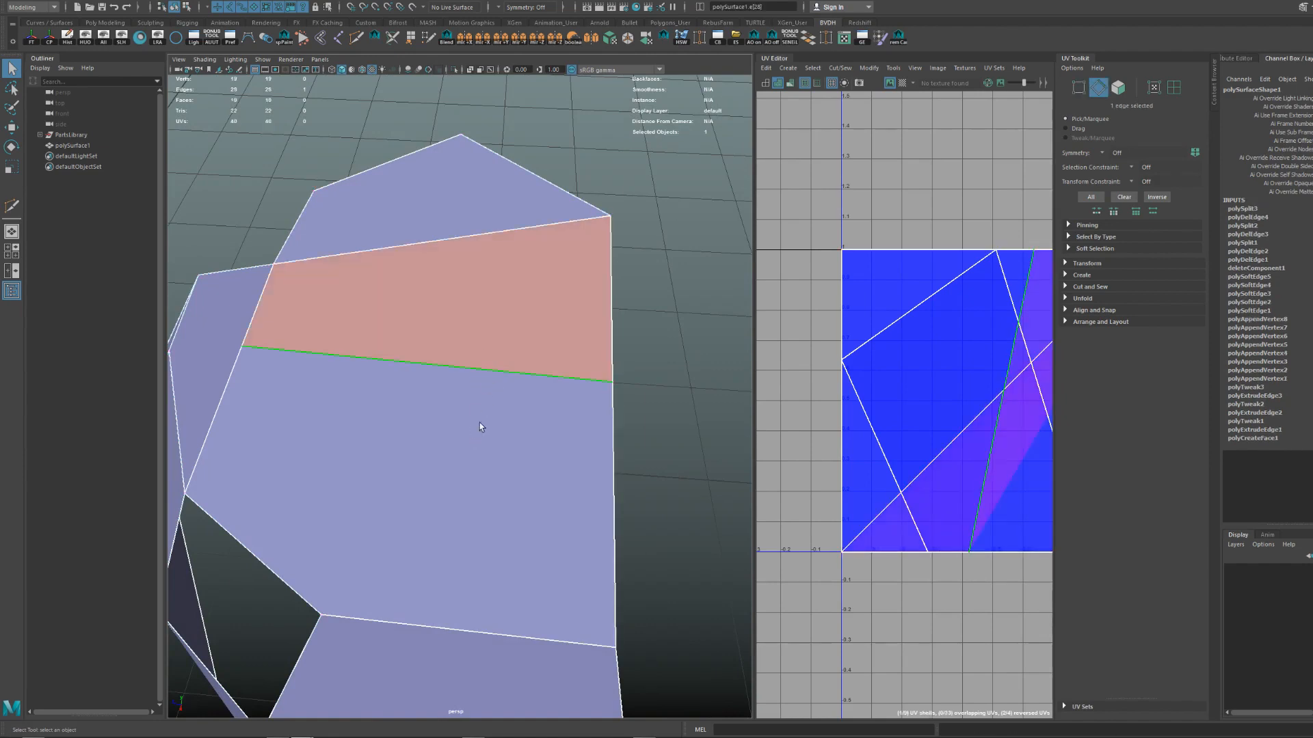
# Delete only the cross edge, then remove the leftover vertices it leaves on the face's two side edges.
pyautogui.press('Delete')
pyautogui.keyDown('alt'); pyautogui.moveTo(517, 412); pyautogui.dragTo(593, 407); pyautogui.keyUp('alt')
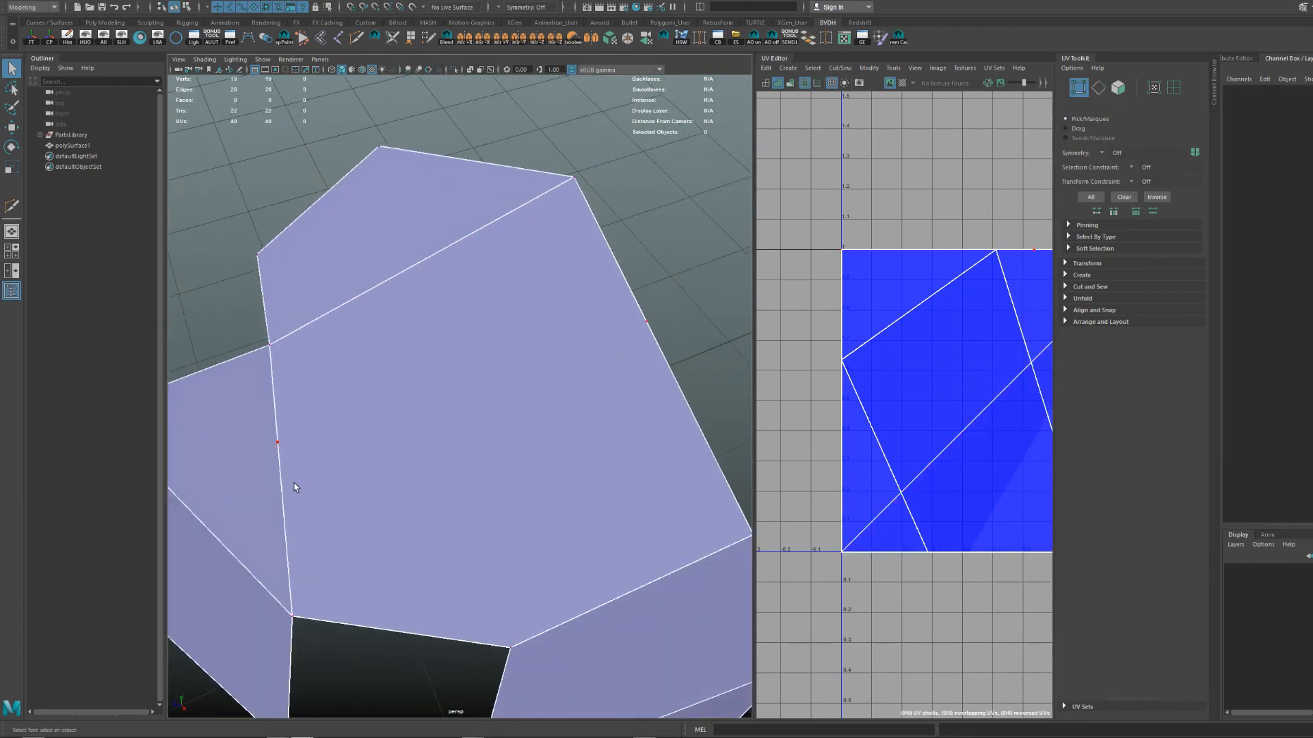
pyautogui.moveTo(294, 482); pyautogui.dragTo(263, 417)
pyautogui.keyDown('alt'); pyautogui.moveTo(391, 406); pyautogui.dragTo(521, 371); pyautogui.keyUp('alt')
pyautogui.keyDown('alt'); pyautogui.moveTo(577, 285); pyautogui.dragTo(562, 301); pyautogui.keyUp('alt')
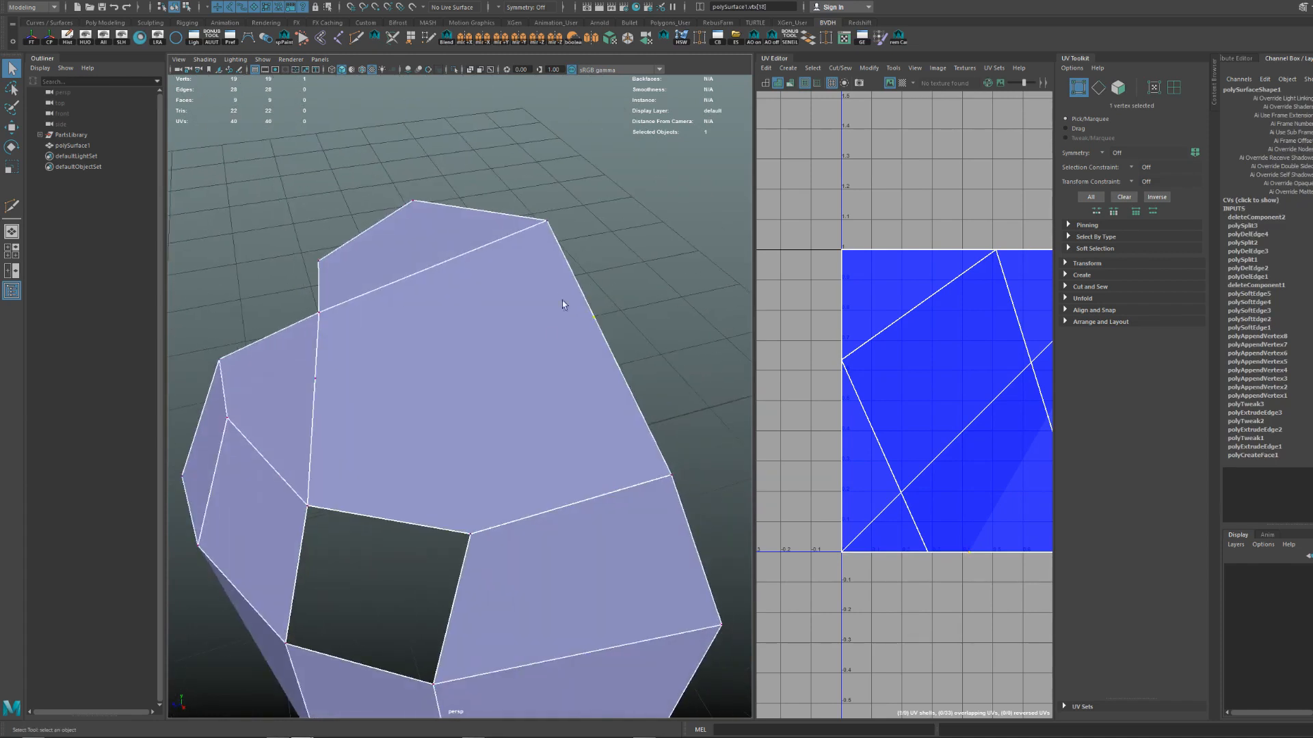
pyautogui.press('Delete')
# Select the large upper face's long outer edge and review the component and edge commands, including Delete Edge.
pyautogui.moveTo(570, 305); pyautogui.dragTo(571, 276, button='right')
pyautogui.click(583, 323)
pyautogui.moveTo(539, 327); pyautogui.dragTo(539, 327, button='right')
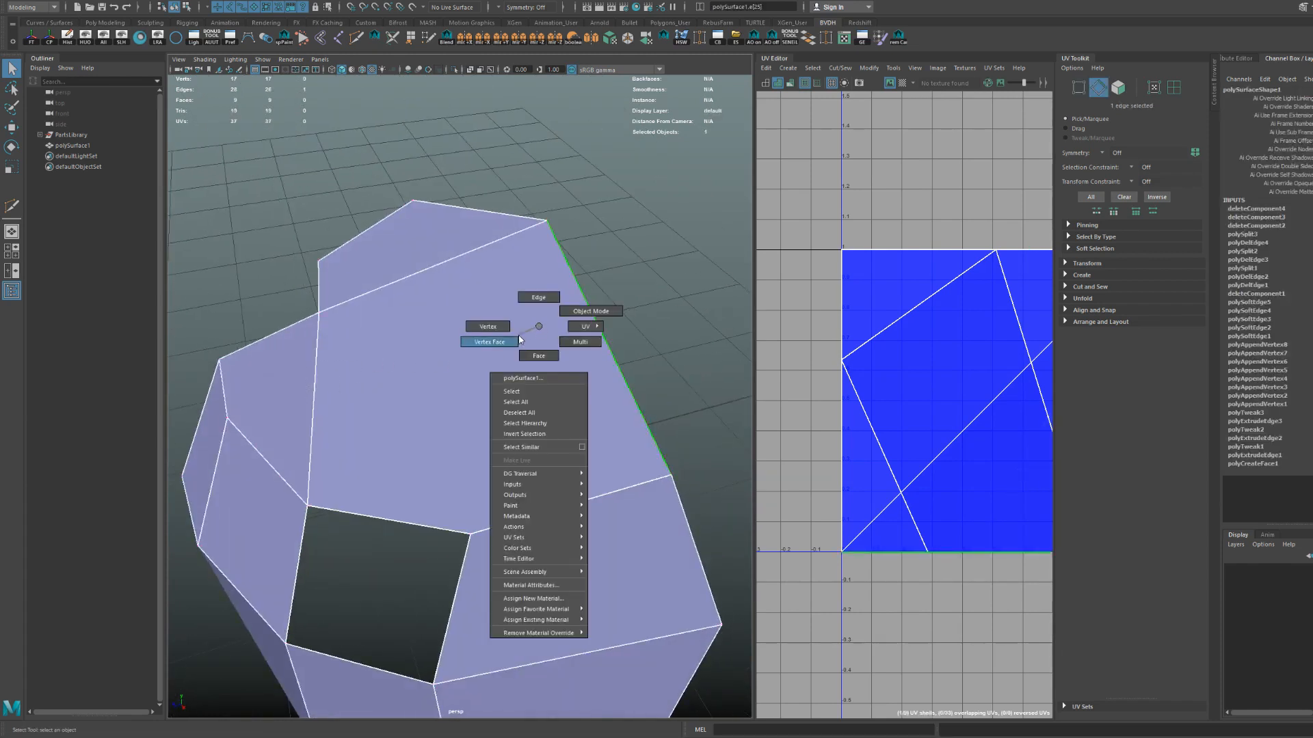
pyautogui.click(551, 305)
pyautogui.keyDown('shift'); pyautogui.rightClick(552, 302); pyautogui.keyUp('shift')
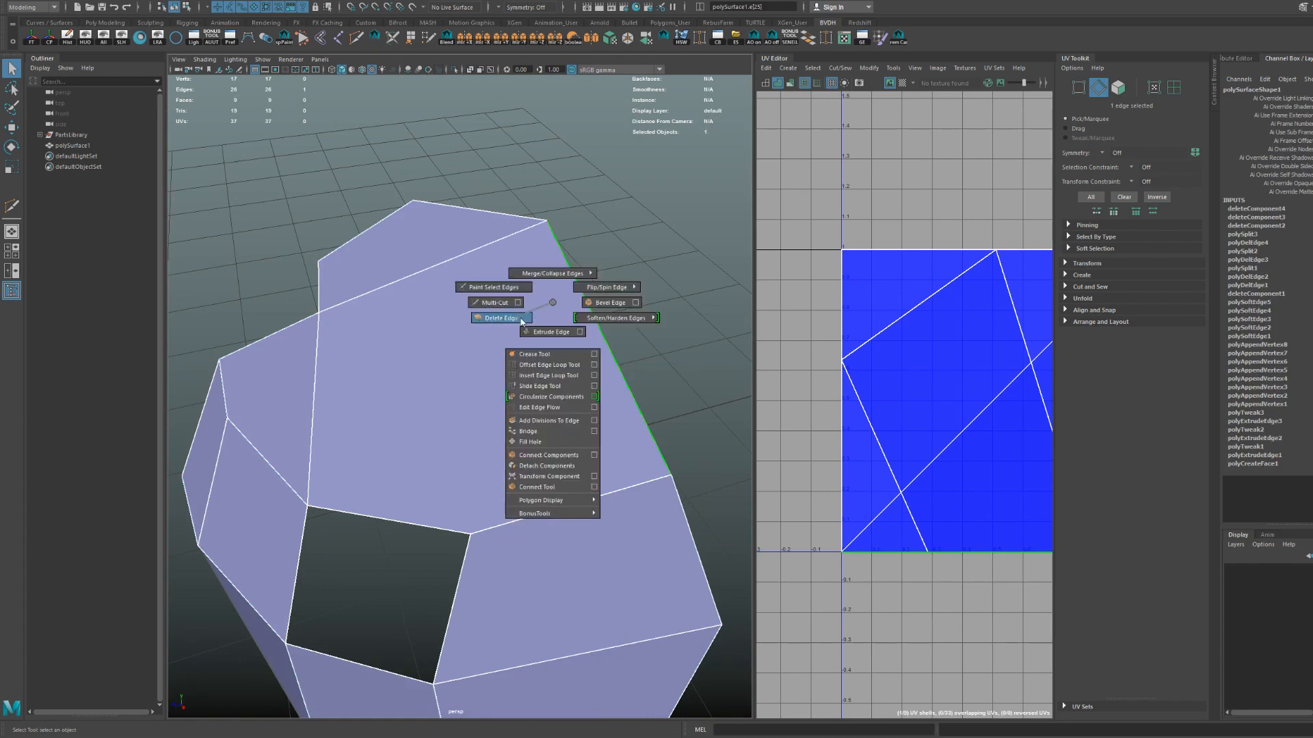
# Delete the upper diagonal edge and the lower edge of the large upper face, each together with its unneeded vertices.
pyautogui.click(452, 267)
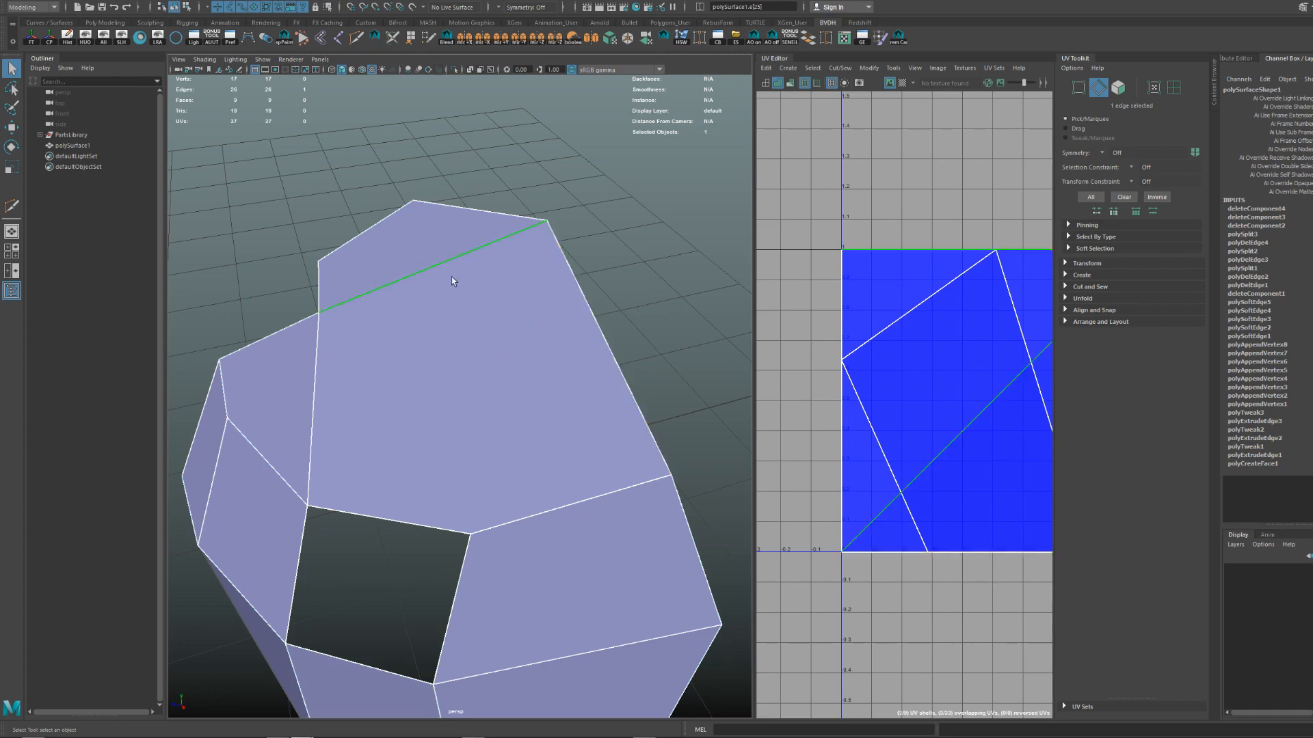
pyautogui.hotkey('ctrl', 'Delete')
pyautogui.keyDown('alt'); pyautogui.moveTo(489, 327); pyautogui.dragTo(531, 224, button='middle'); pyautogui.keyUp('alt')
pyautogui.click(578, 395)
pyautogui.hotkey('ctrl', 'Delete')
pyautogui.scroll(-5, 591, 382)
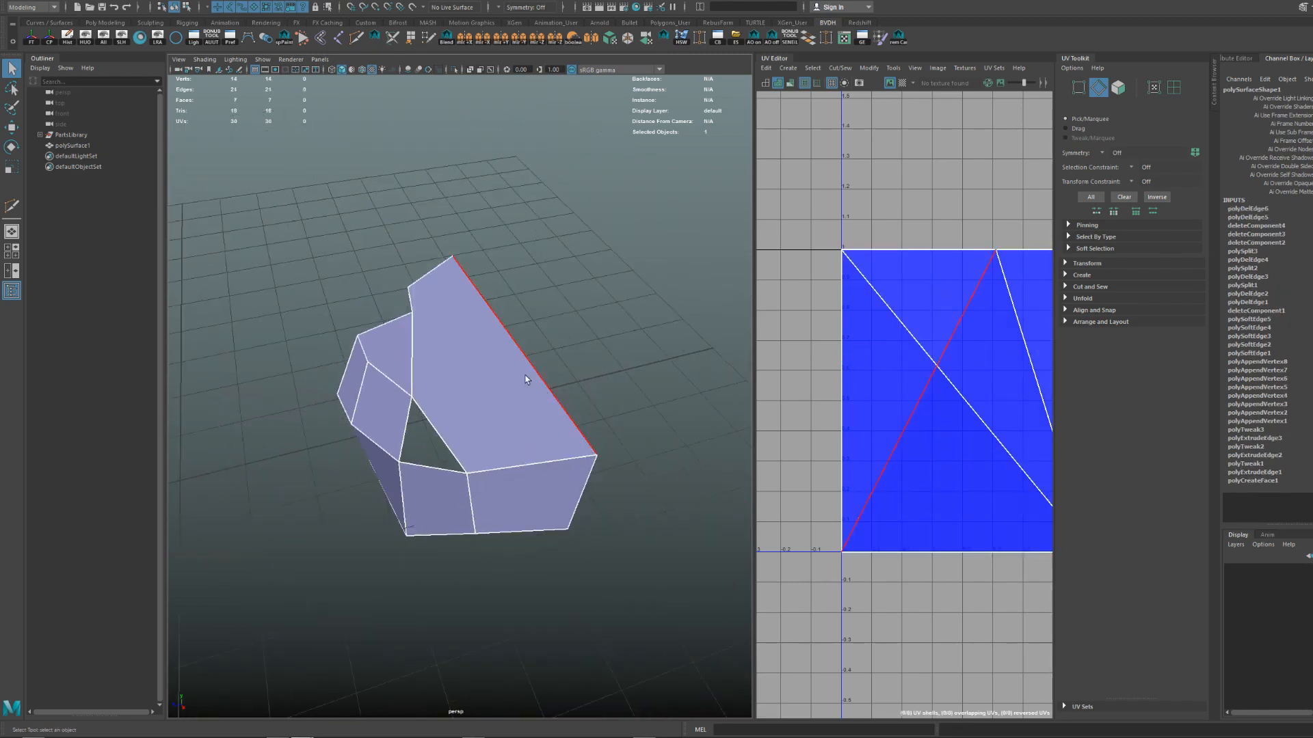
# Multi-Cut a diagonal across the enlarged upper face from its inner notch vertex to the far lower corner vertex.
pyautogui.scroll(7, 527, 381)
pyautogui.hotkey('ctrl', 'shift', 'x')
pyautogui.scroll(-6, 355, 196)
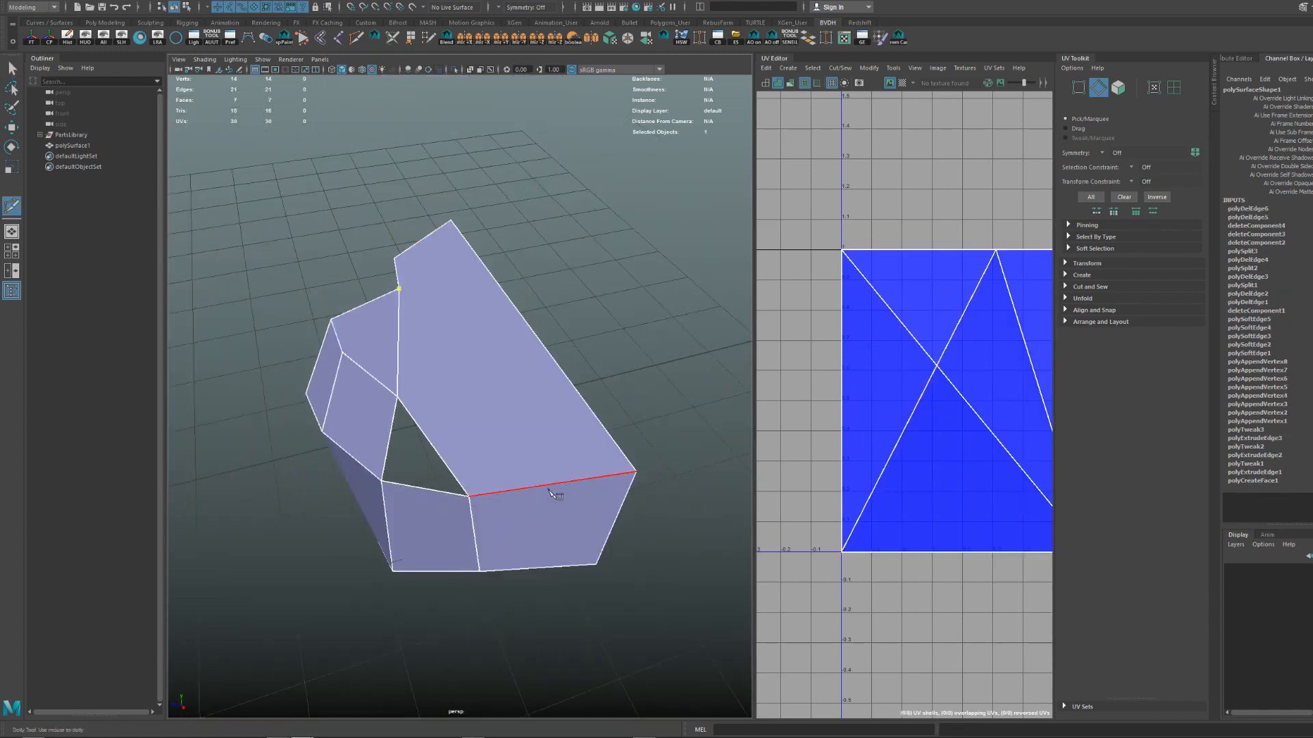
pyautogui.click(635, 471)
pyautogui.press('q')
# Select the new diagonal on the enlarged upper face and delete it together with any unneeded vertices.
pyautogui.click(560, 426)
pyautogui.scroll(5, 520, 393)
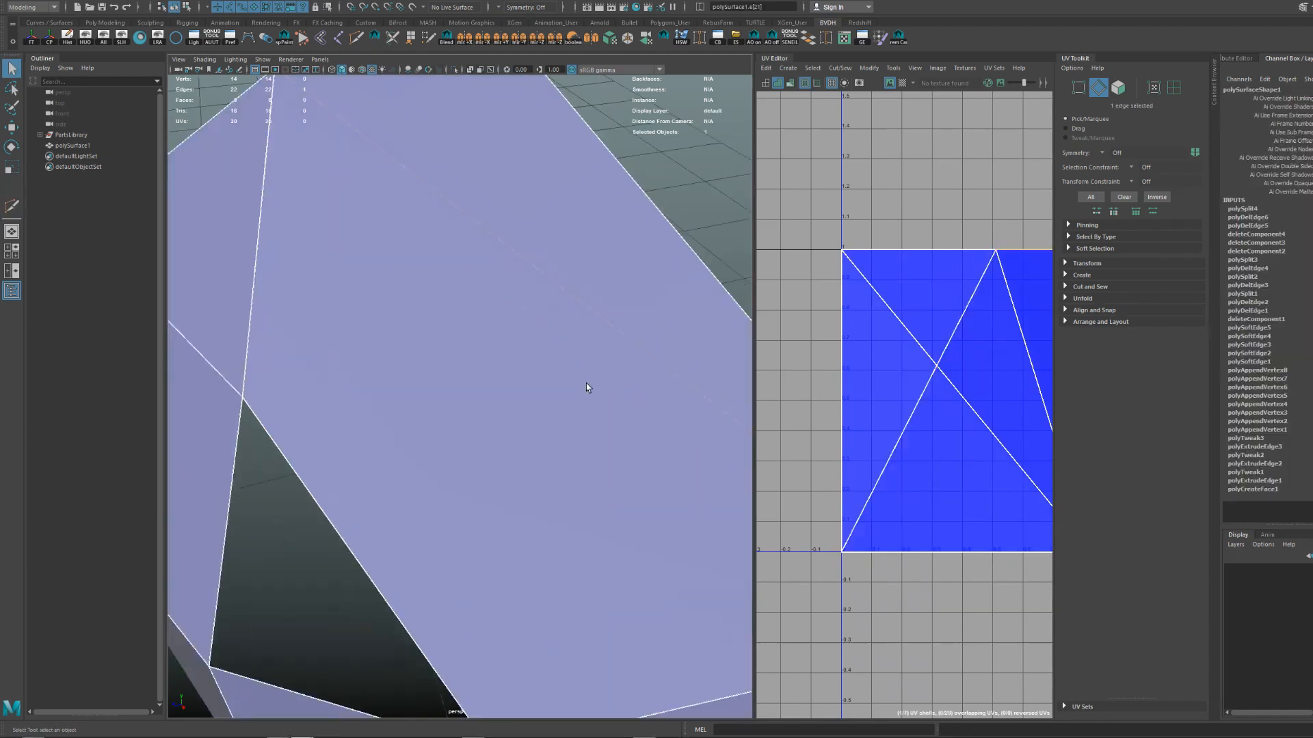
pyautogui.scroll(-5, 544, 414)
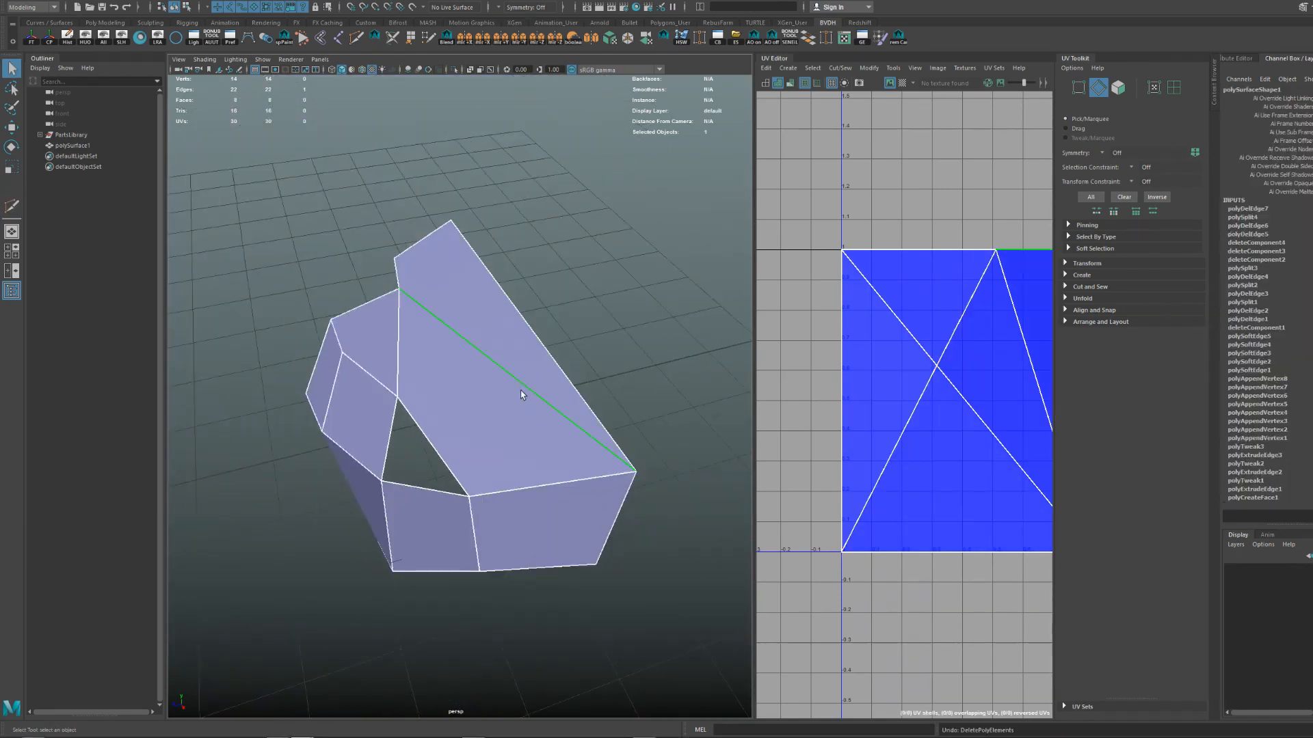
pyautogui.hotkey('ctrl', 'Delete')
# Return to object mode and re-cut the diagonal from the notch vertex to the far lower corner with Multi-Cut.
pyautogui.scroll(4, 503, 362)
pyautogui.moveTo(511, 272); pyautogui.dragTo(547, 238, button='right')
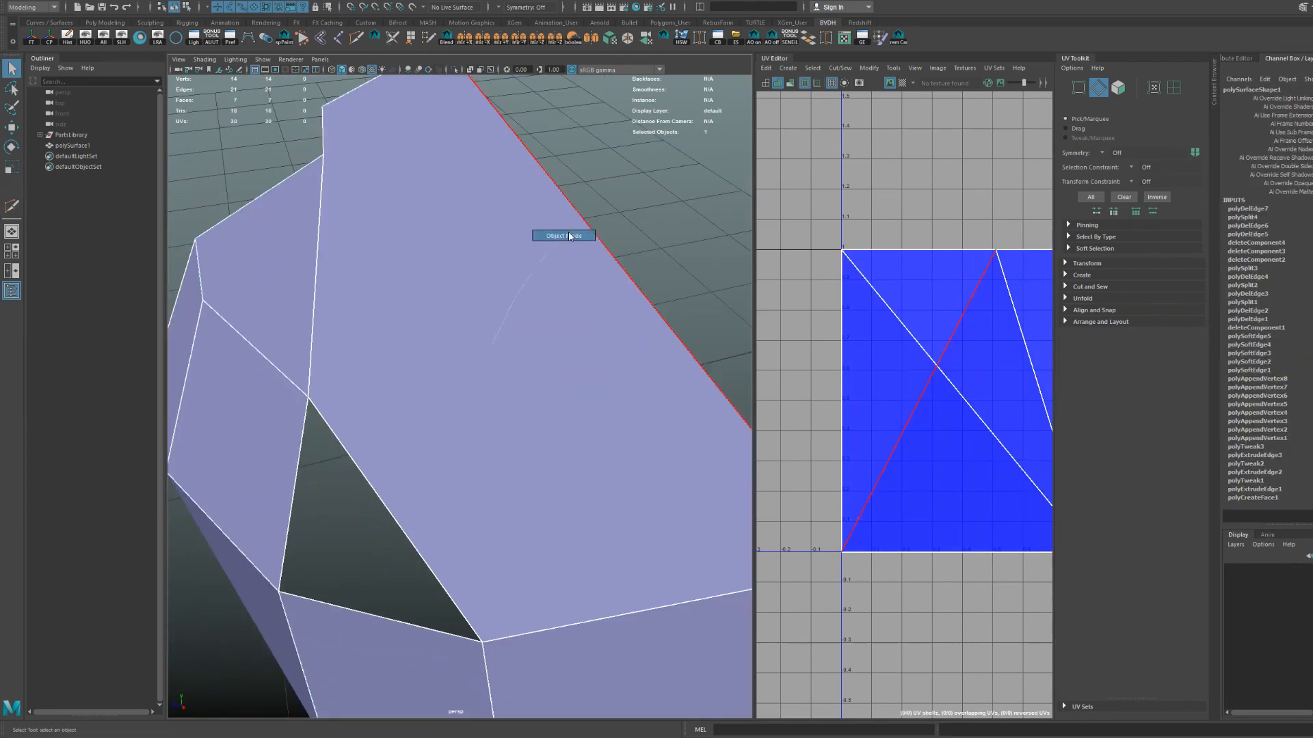
pyautogui.scroll(-2, 478, 236)
pyautogui.hotkey('ctrl', 'shift', 'x')
pyautogui.click(357, 216)
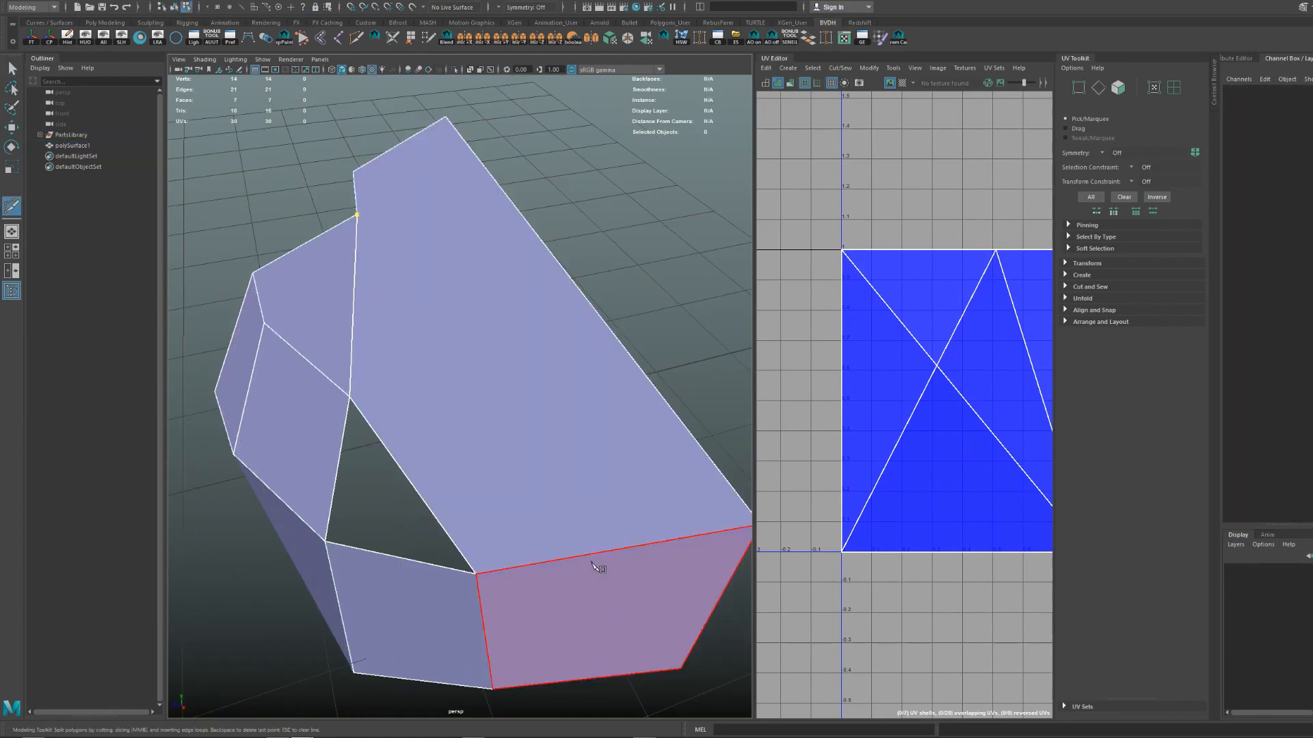
pyautogui.press('q')
pyautogui.scroll(-3, 608, 429)
pyautogui.keyDown('alt'); pyautogui.moveTo(548, 382); pyautogui.dragTo(508, 444, button='middle'); pyautogui.keyUp('alt')
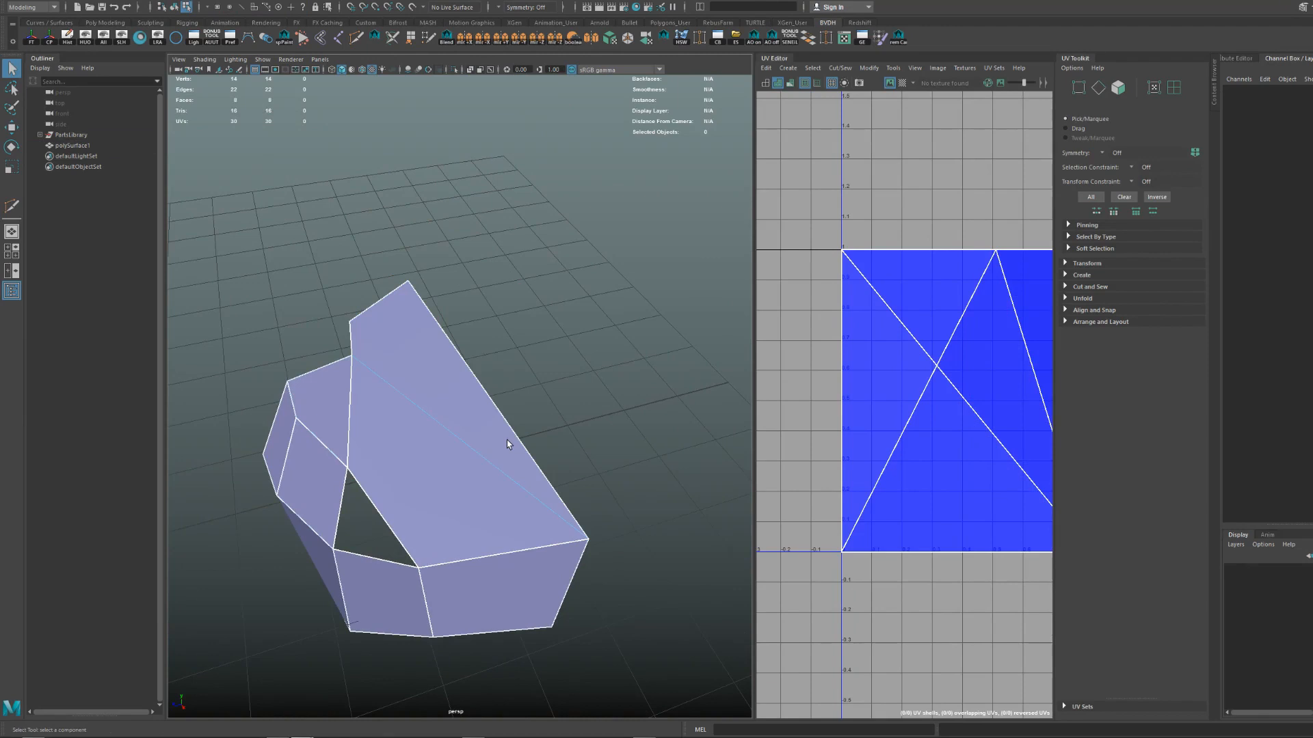
# Select the re-cut diagonal edge, remove it with Delete Edge, and undo the removal.
pyautogui.scroll(3, 507, 440)
pyautogui.press('F10')
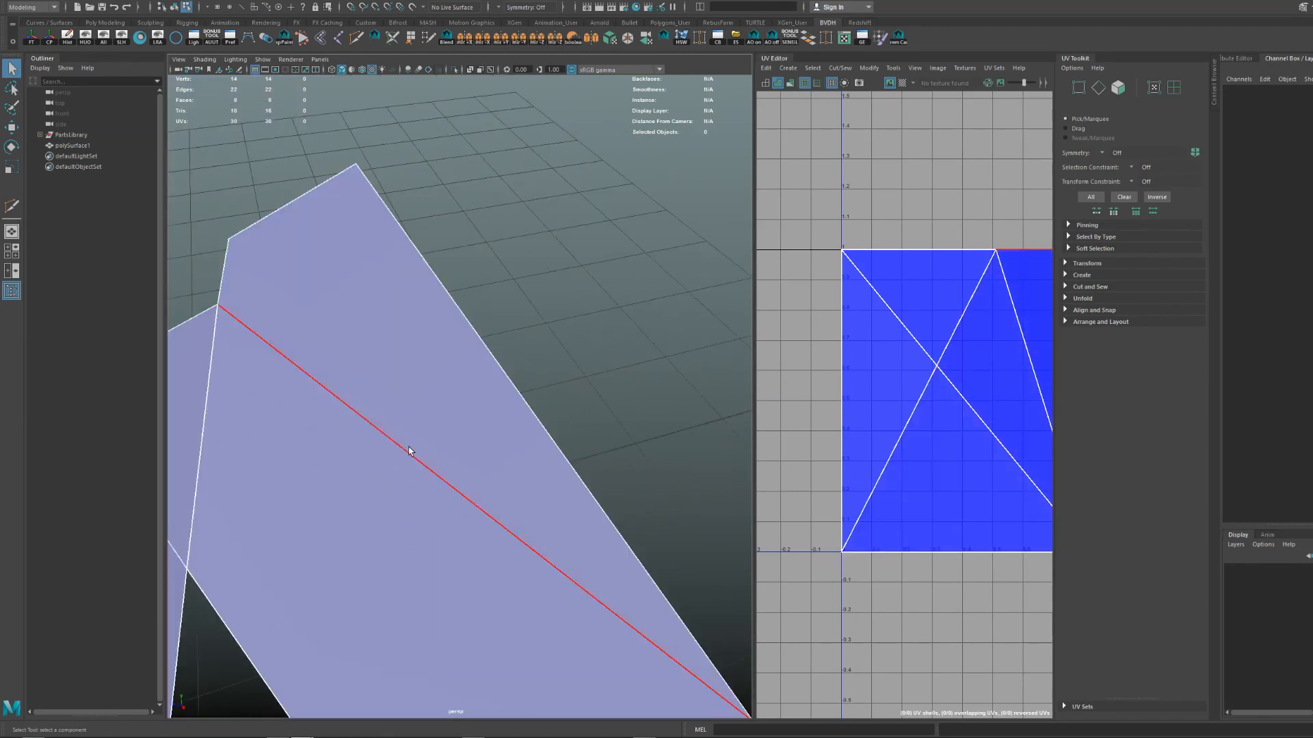
pyautogui.click(409, 452)
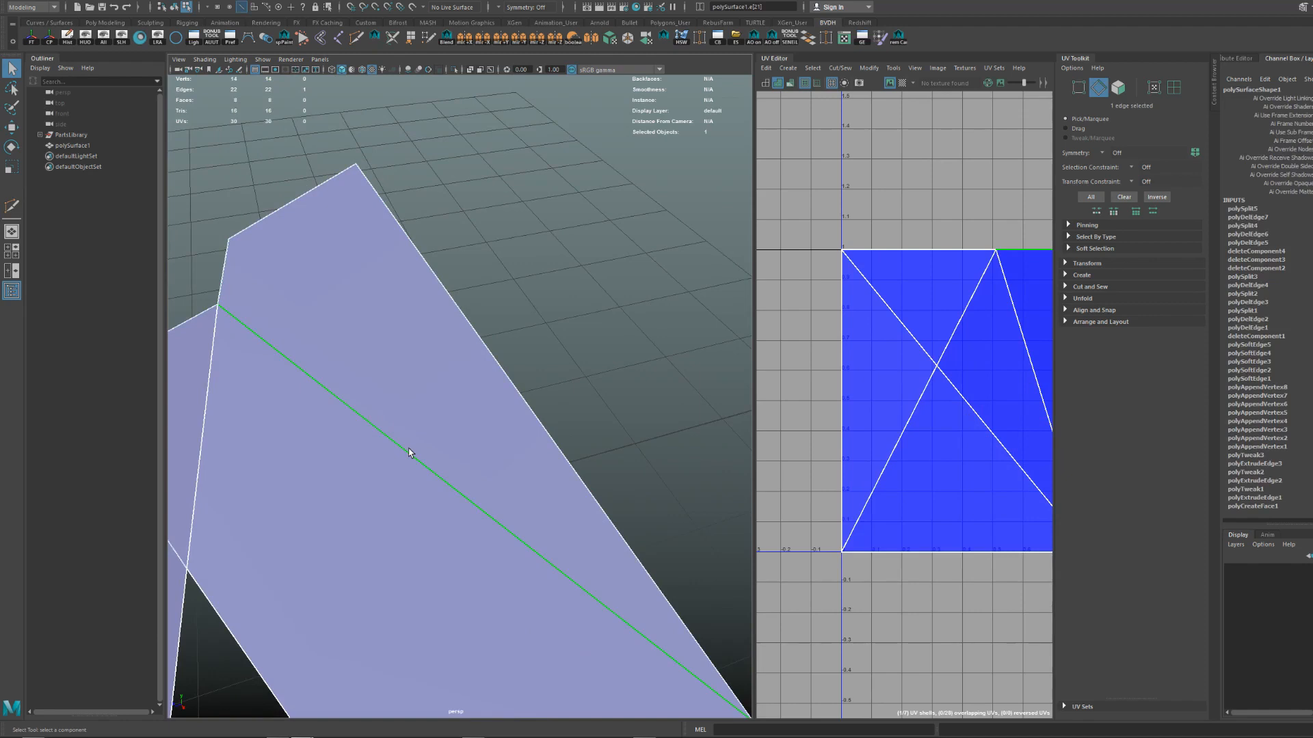
pyautogui.scroll(-6, 409, 453)
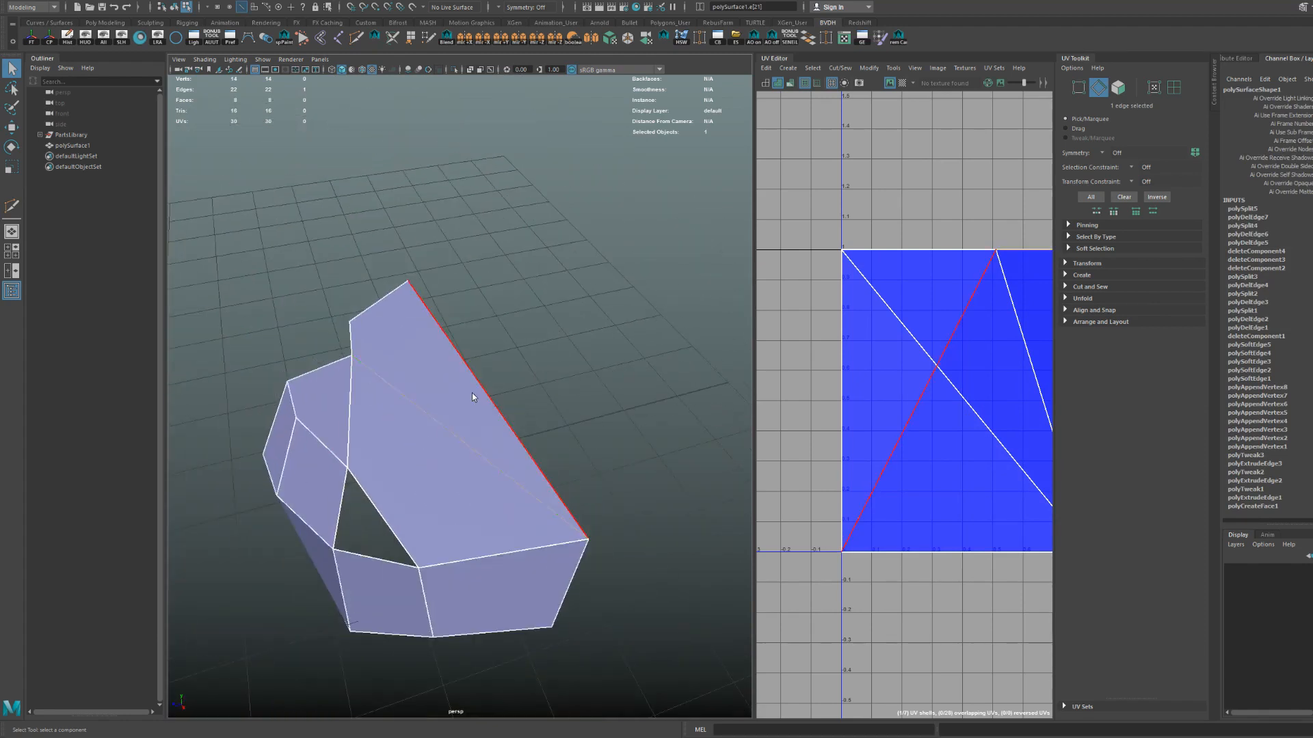
pyautogui.keyDown('shift'); pyautogui.moveTo(472, 394); pyautogui.dragTo(390, 432, button='right'); pyautogui.keyUp('shift')
pyautogui.hotkey('ctrl', 'z')
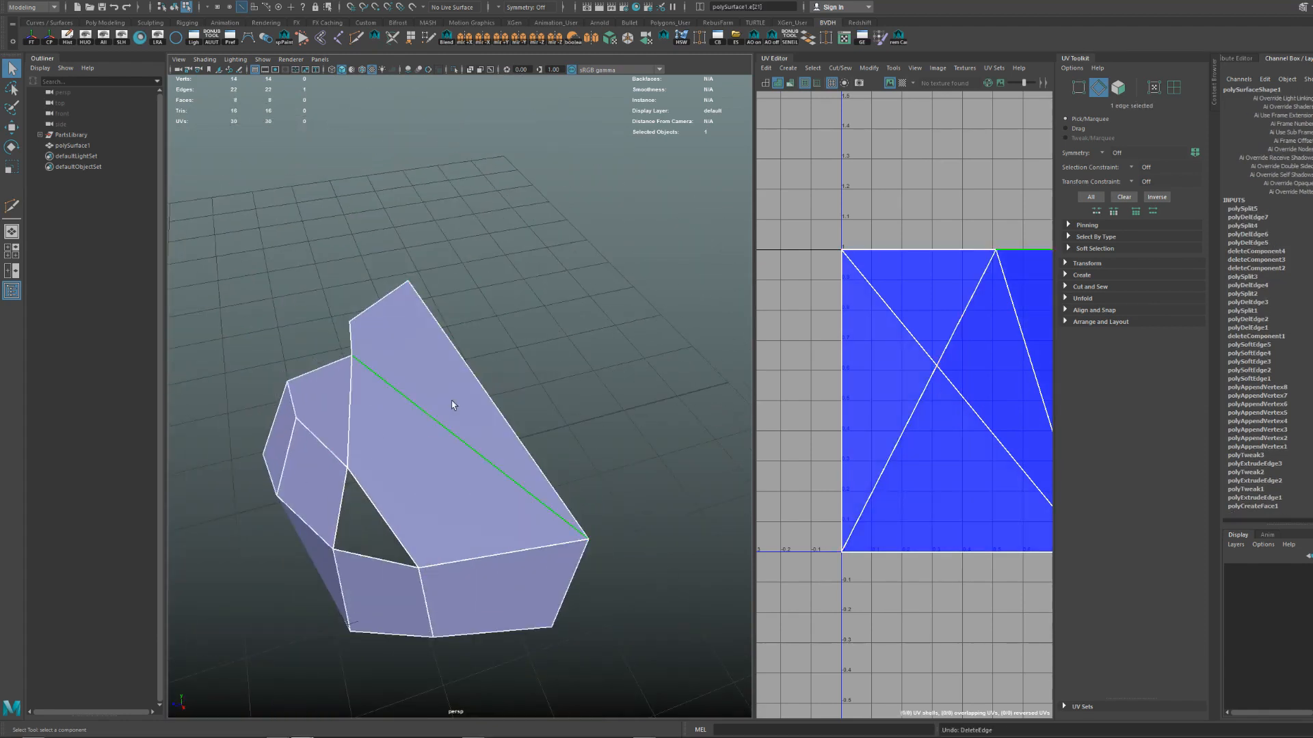
# Inspect the diagonal edge up close, toggling view isolation on and off for the selection.
pyautogui.scroll(5, 451, 401)
pyautogui.scroll(-5, 453, 411)
pyautogui.keyDown('alt'); pyautogui.moveTo(442, 412); pyautogui.dragTo(451, 426, button='middle'); pyautogui.keyUp('alt')
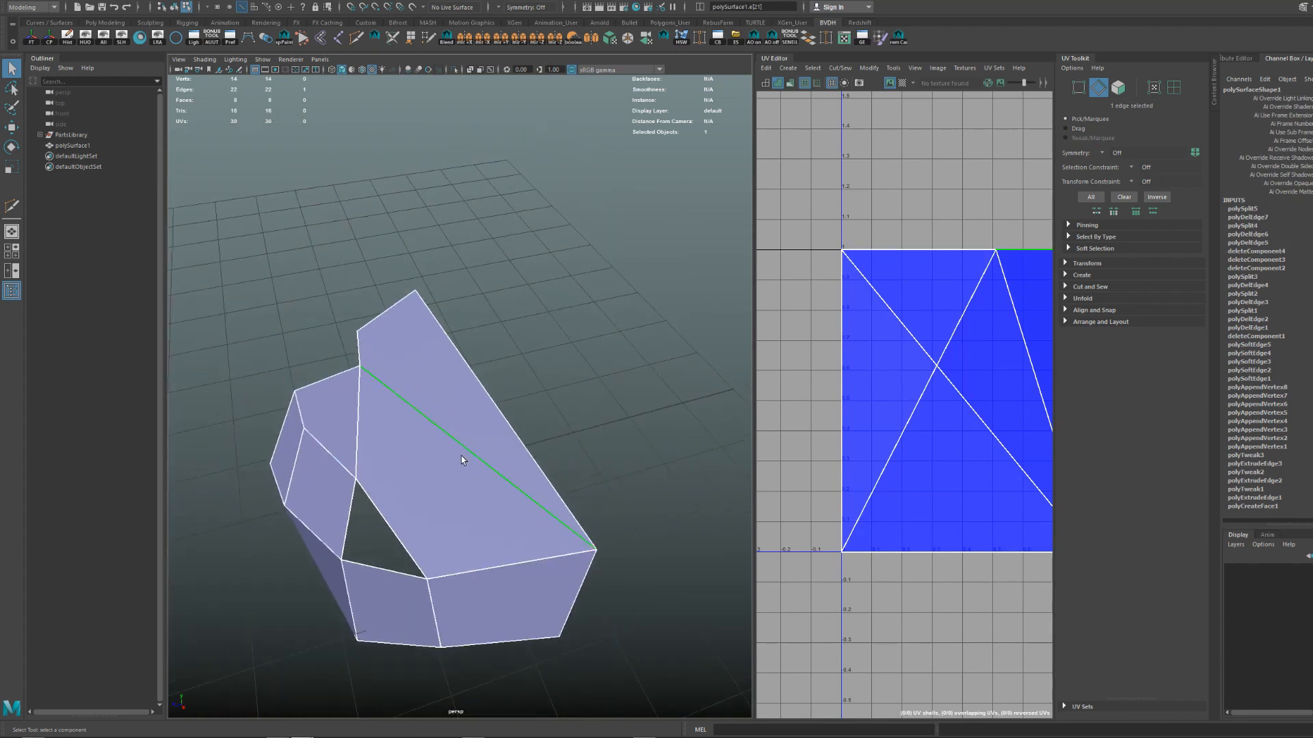
pyautogui.scroll(5, 455, 455)
pyautogui.scroll(-2, 456, 452)
pyautogui.hotkey('ctrl', '1')
pyautogui.hotkey('ctrl', '1')
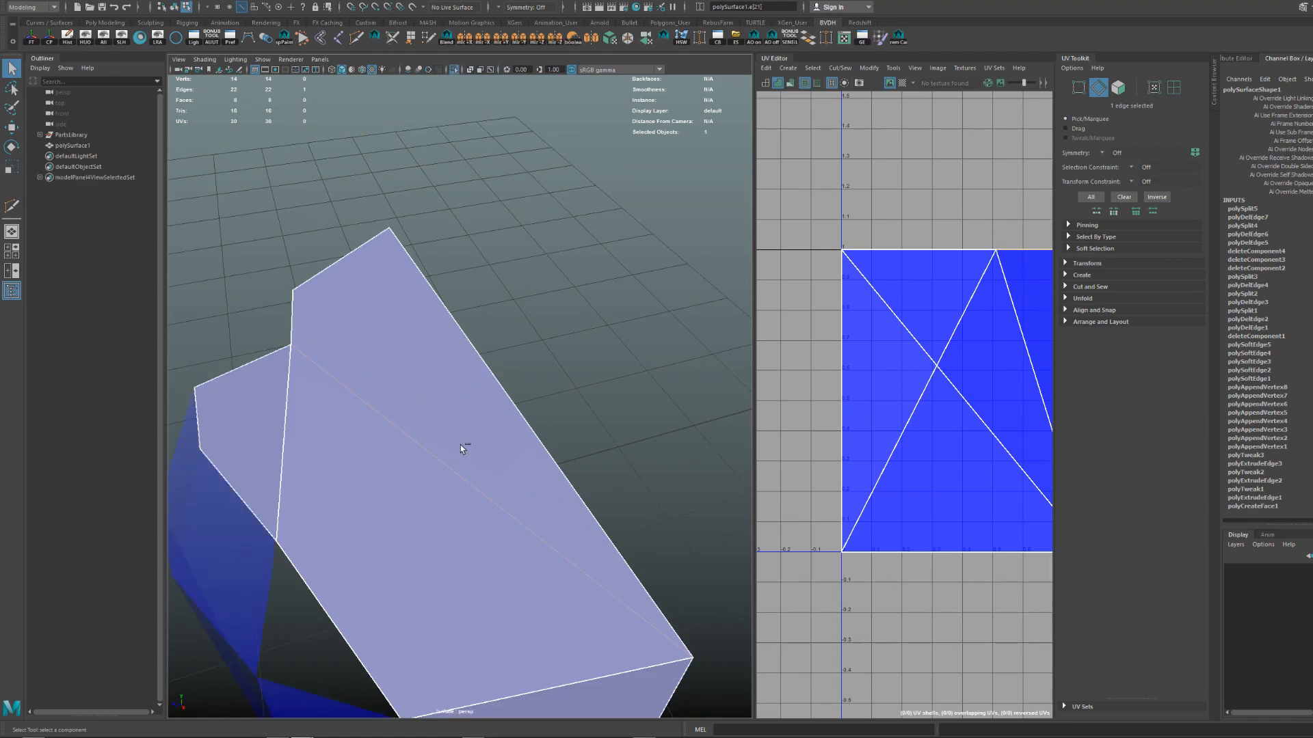
# Switch polySurface1 back to object mode and frame the whole mesh in the perspective view.
pyautogui.scroll(-5, 461, 446)
pyautogui.moveTo(448, 384); pyautogui.dragTo(487, 352, button='right')
pyautogui.moveTo(488, 352)
pyautogui.keyDown('alt'); pyautogui.mouseDown()
pyautogui.moveTo(513, 350)
pyautogui.moveTo(488, 357)
pyautogui.mouseUp(); pyautogui.keyUp('alt')
pyautogui.press('f')
pyautogui.keyDown('alt'); pyautogui.moveTo(488, 356); pyautogui.dragTo(588, 409, button='right'); pyautogui.keyUp('alt')
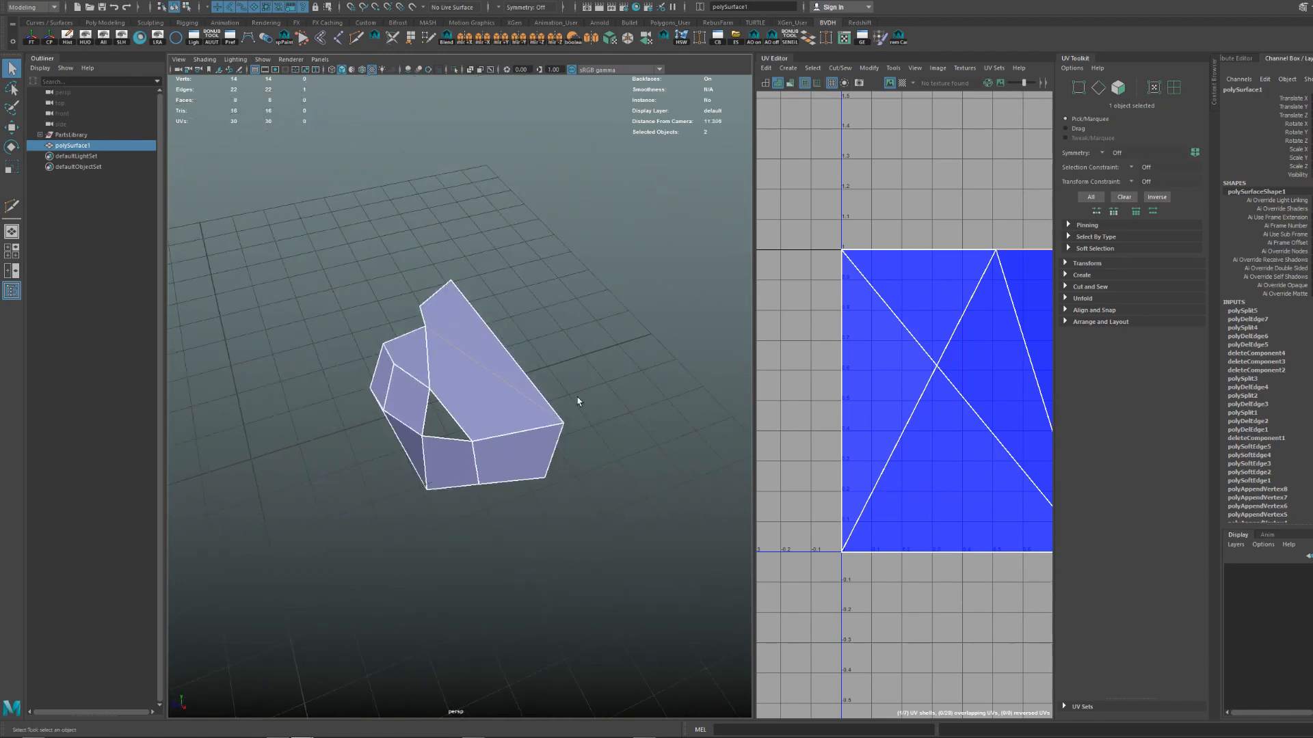
pyautogui.scroll(5, 527, 378)
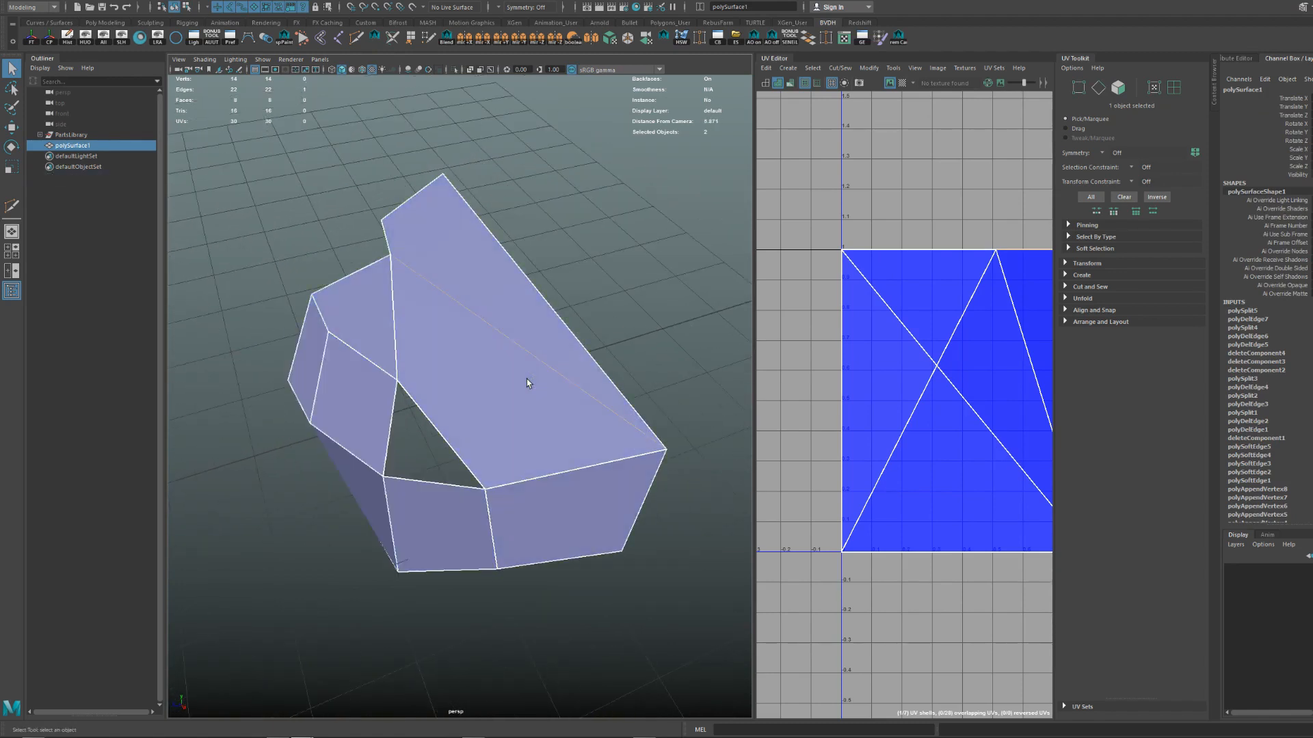
# Create a polygon cube beside polySurface1 and make three offset duplicates of it while moving.
pyautogui.scroll(-8, 540, 373)
pyautogui.click(553, 350)
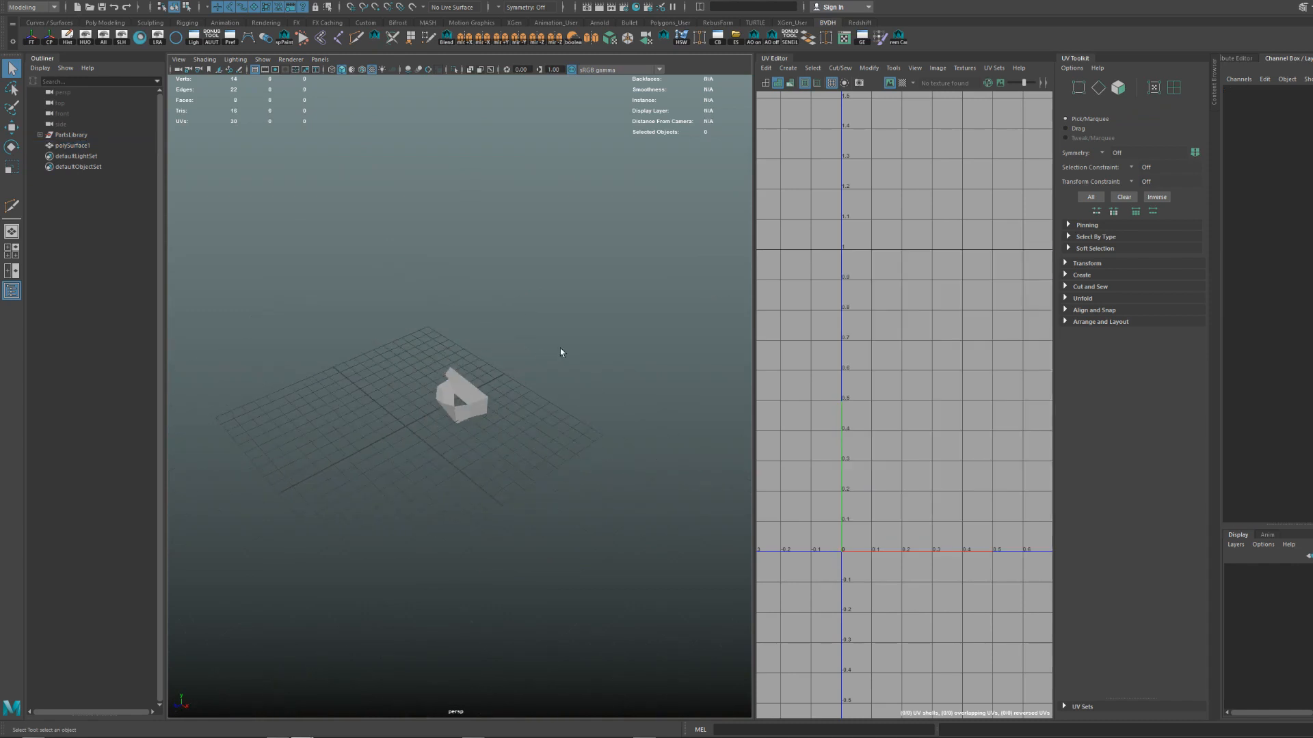
pyautogui.keyDown('shift'); pyautogui.moveTo(561, 349); pyautogui.dragTo(557, 375, button='right'); pyautogui.keyUp('shift')
pyautogui.scroll(4, 486, 391)
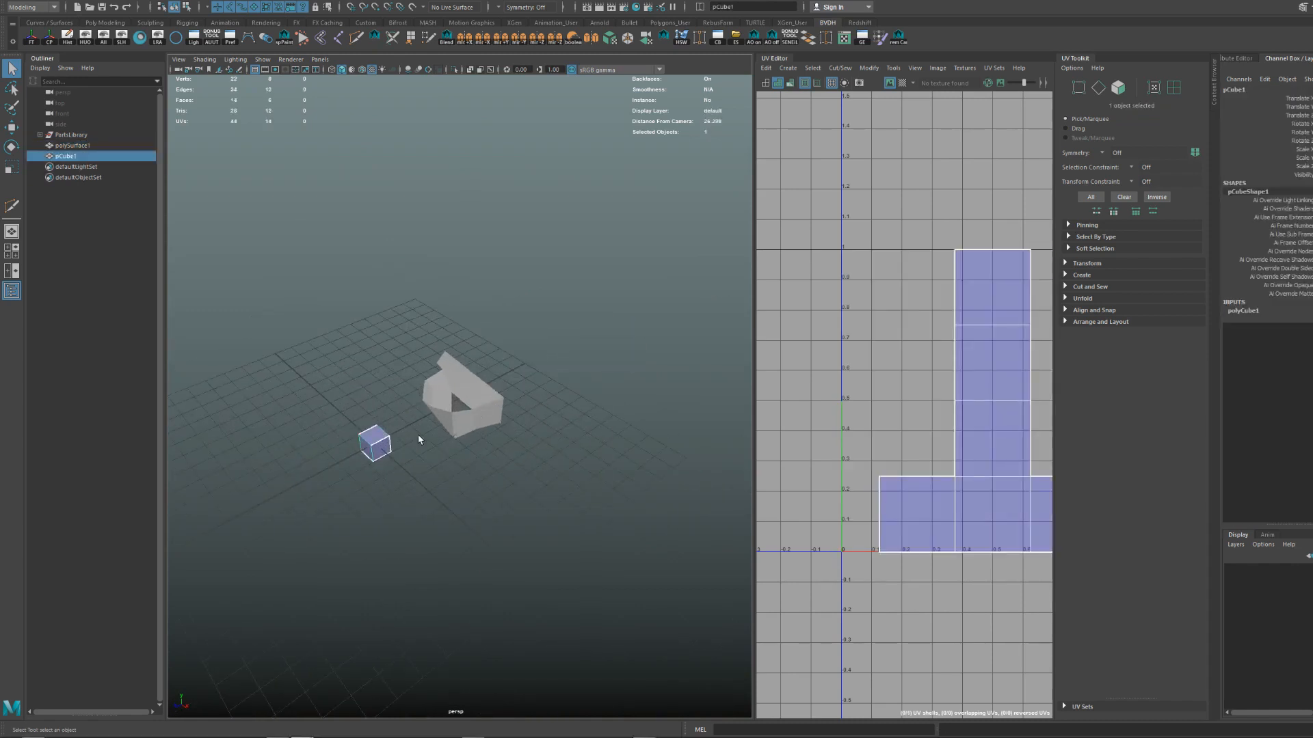
pyautogui.press('w')
pyautogui.moveTo(342, 463)
pyautogui.keyDown('shift'); pyautogui.mouseDown()
pyautogui.moveTo(382, 447)
pyautogui.moveTo(484, 478)
pyautogui.moveTo(369, 516)
pyautogui.mouseUp(); pyautogui.keyUp('shift')
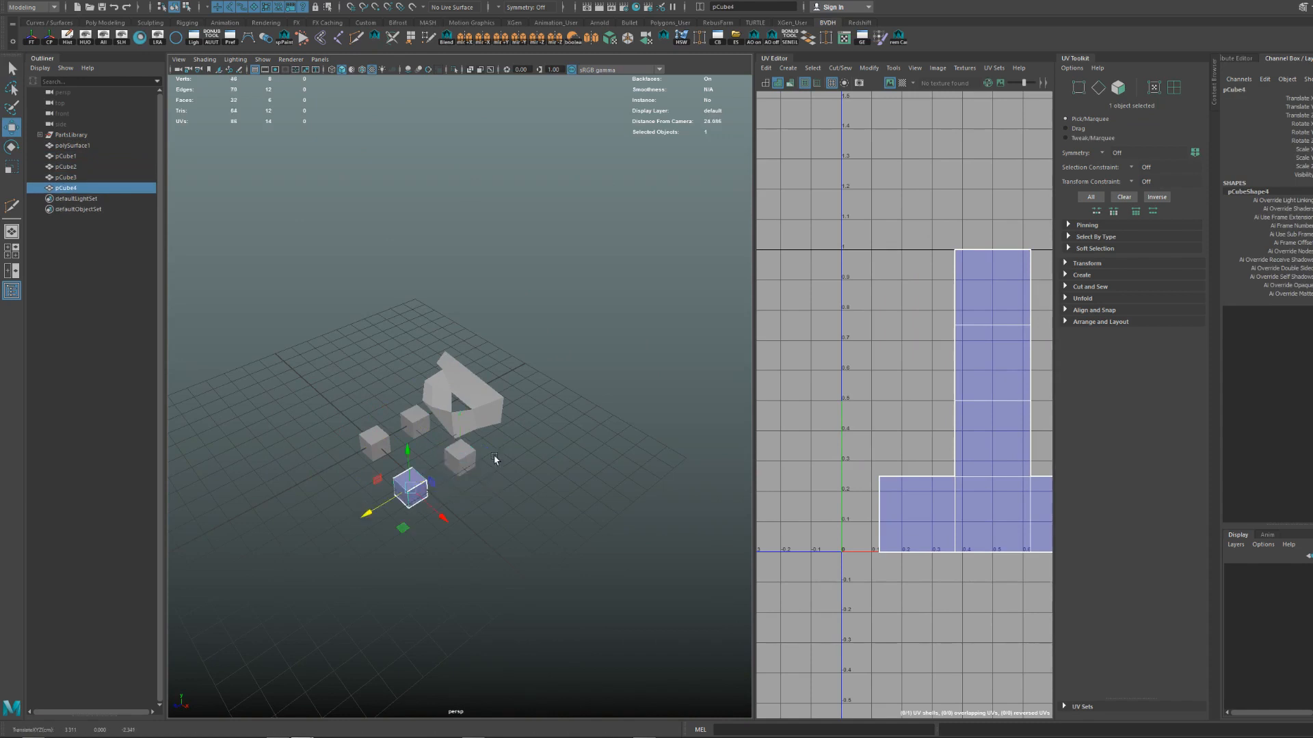
# Toggle the Move tool's Smart Duplicate option off and back on, and duplicate the latest cube once more.
pyautogui.keyDown('ctrl'); pyautogui.keyDown('shift'); pyautogui.rightClick(510, 424); pyautogui.keyUp('shift'); pyautogui.keyUp('ctrl')
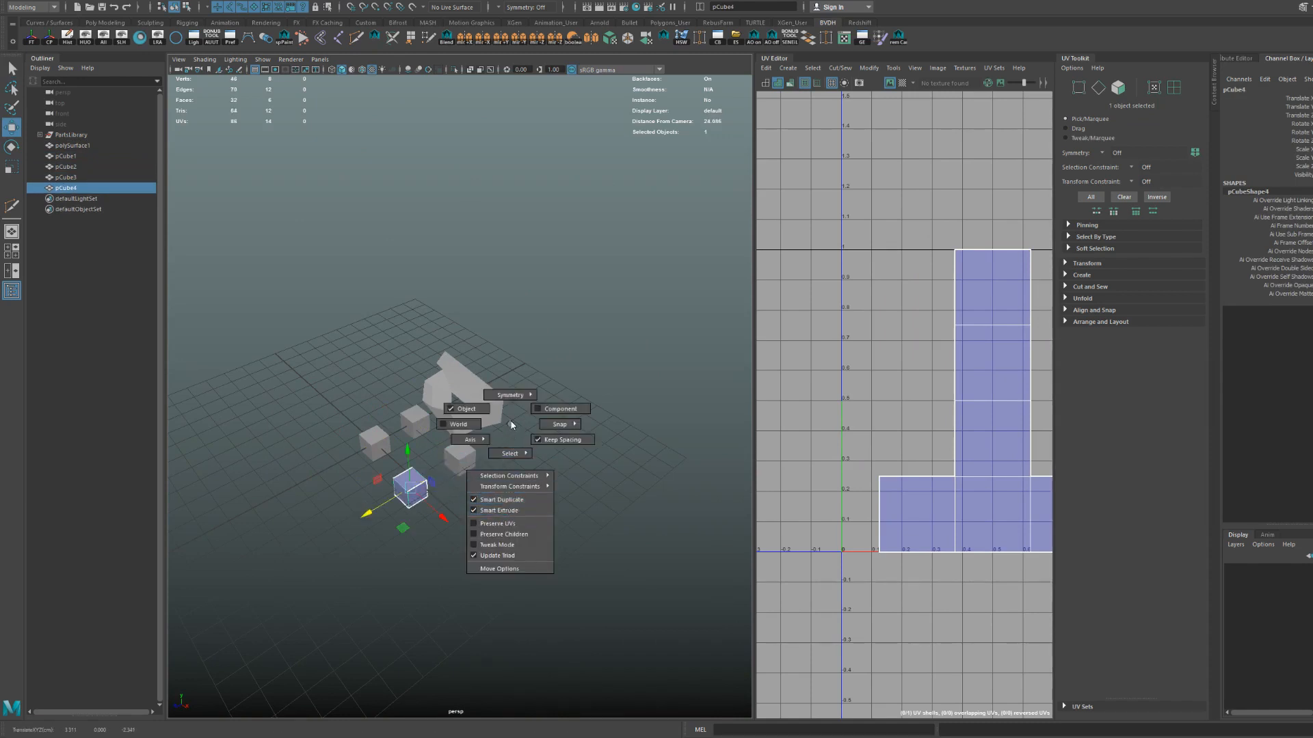
pyautogui.click(506, 501)
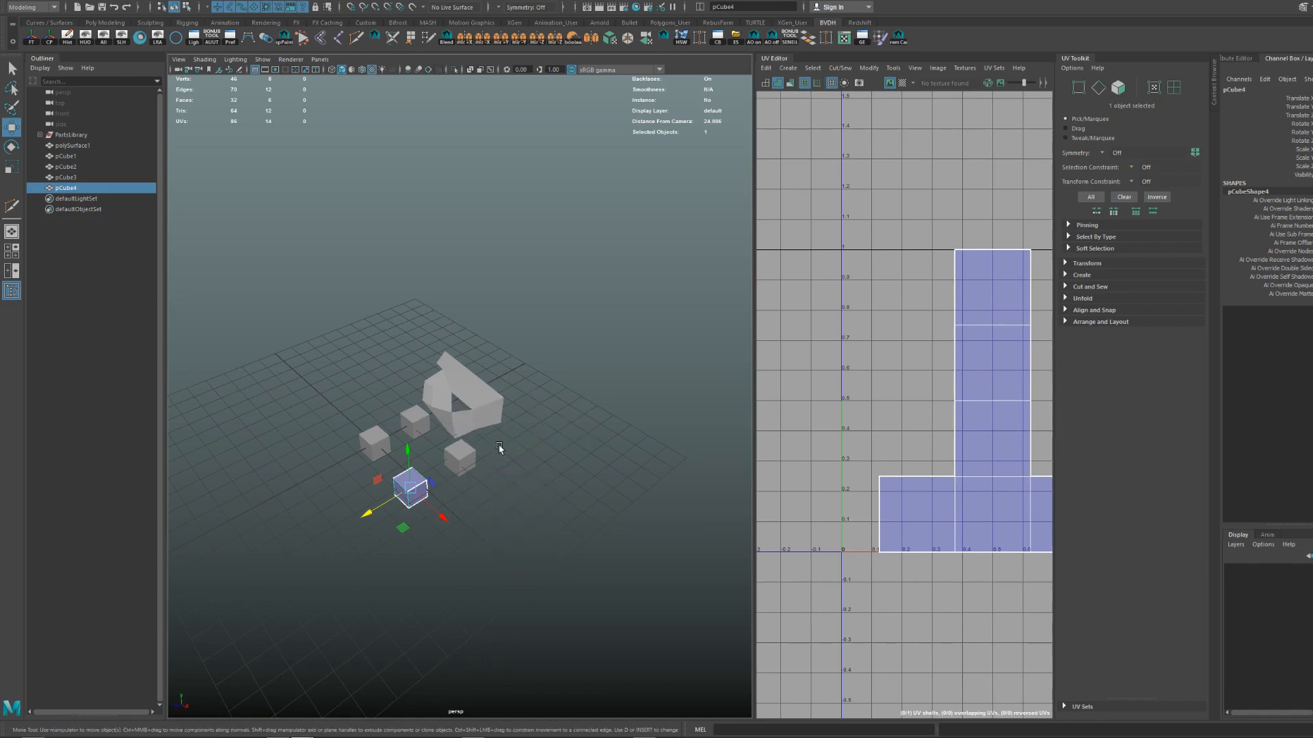
pyautogui.keyDown('ctrl'); pyautogui.keyDown('shift'); pyautogui.moveTo(499, 449); pyautogui.dragTo(500, 521, button='right'); pyautogui.keyUp('shift'); pyautogui.keyUp('ctrl')
pyautogui.moveTo(442, 518)
pyautogui.keyDown('shift'); pyautogui.mouseDown()
pyautogui.moveTo(466, 541)
pyautogui.moveTo(467, 505)
pyautogui.mouseUp(); pyautogui.keyUp('shift')
pyautogui.hotkey('ctrl', 'z')
# Select polySurface1 and all five cubes and duplicate them together as an enlarged set.
pyautogui.moveTo(346, 532); pyautogui.dragTo(574, 429)
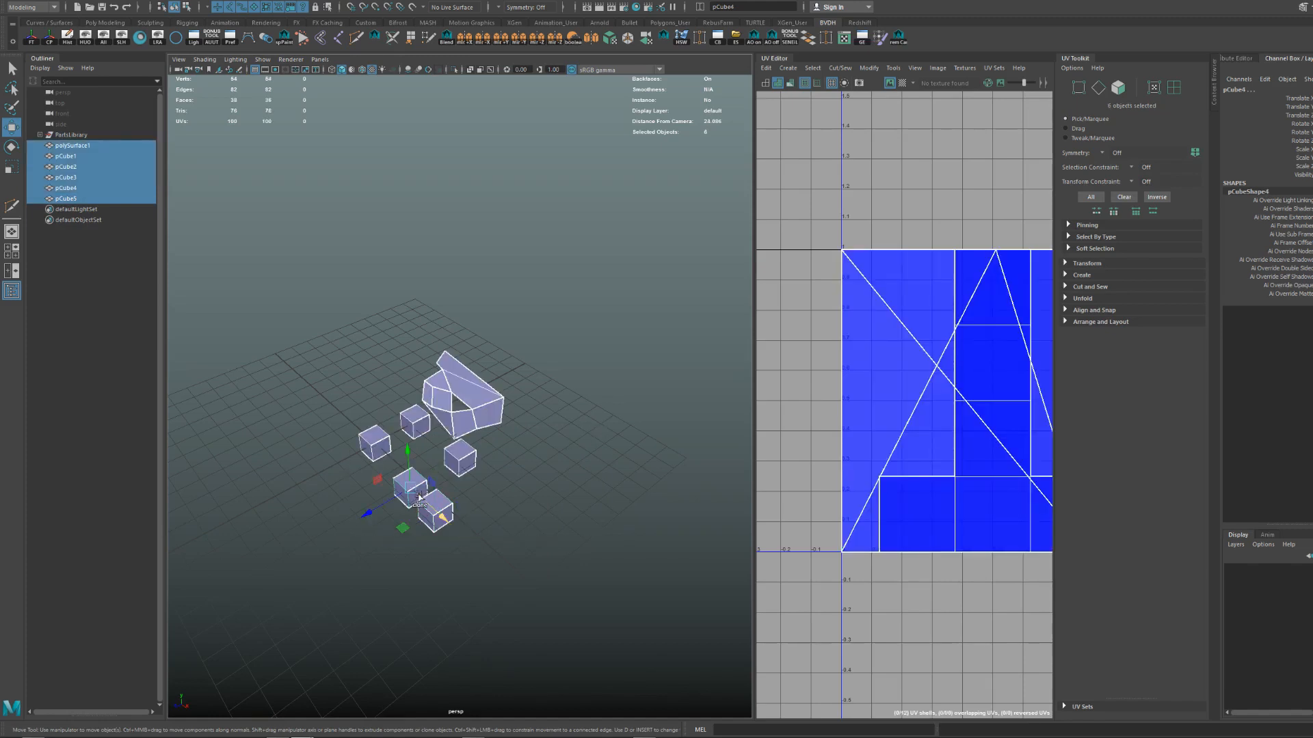
pyautogui.moveTo(432, 479)
pyautogui.keyDown('shift'); pyautogui.mouseDown()
pyautogui.moveTo(376, 510)
pyautogui.moveTo(407, 490)
pyautogui.moveTo(533, 468)
pyautogui.moveTo(445, 468)
pyautogui.moveTo(541, 408)
pyautogui.moveTo(472, 436)
pyautogui.moveTo(439, 414)
pyautogui.mouseUp(); pyautogui.keyUp('shift')
pyautogui.hotkey('ctrl', 'z')
pyautogui.press('r')
pyautogui.press('q')
# Clear the selection, select the original polySurface1, and frame it in the perspective view.
pyautogui.press('f')
pyautogui.scroll(-8, 542, 408)
pyautogui.click(543, 408)
pyautogui.scroll(8, 542, 408)
pyautogui.click(462, 440)
pyautogui.press('f')
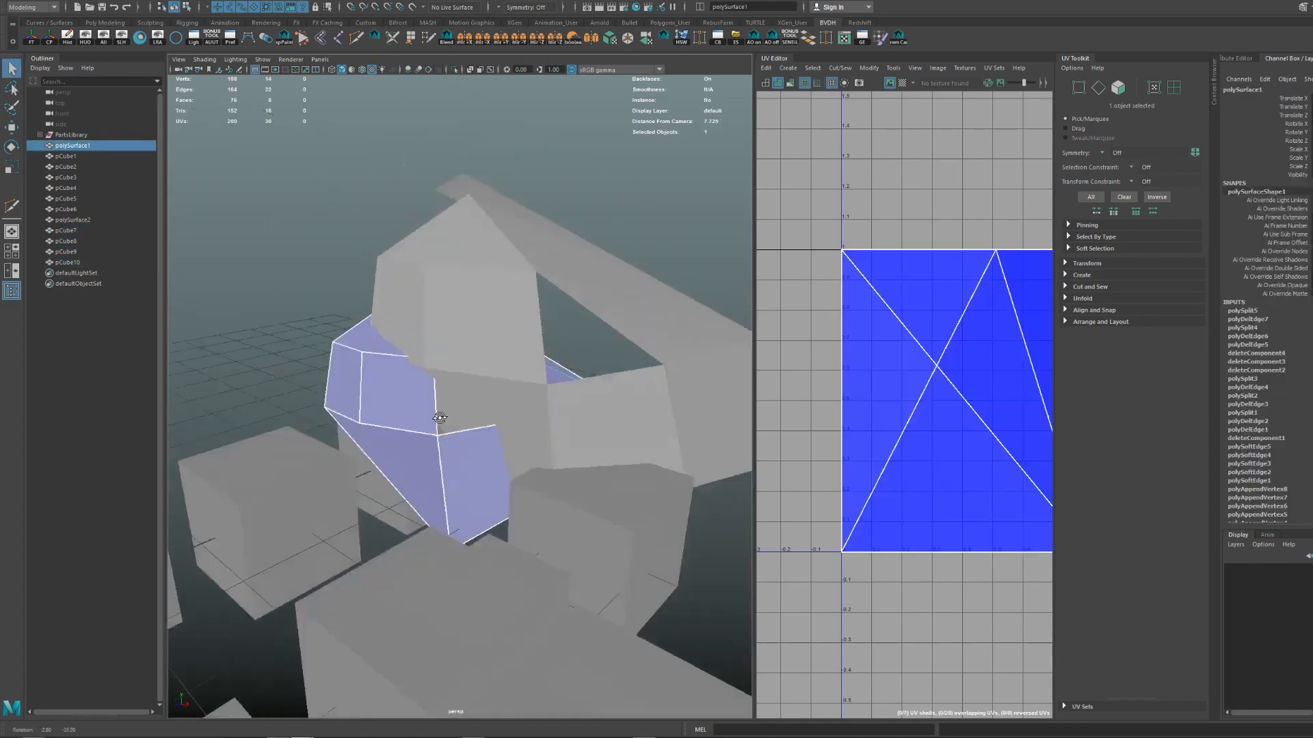
# Select the objects from pCube1 through pCube9, including polySurface2, and hide them.
pyautogui.scroll(-3, 438, 413)
pyautogui.moveTo(65, 157)
pyautogui.mouseDown()
pyautogui.moveTo(69, 250)
pyautogui.moveTo(94, 246)
pyautogui.moveTo(82, 156)
pyautogui.mouseUp()
pyautogui.hotkey('ctrl', 'h')
pyautogui.hotkey('shift', 'h')
pyautogui.scroll(-5, 421, 269)
pyautogui.keyDown('alt'); pyautogui.moveTo(458, 357); pyautogui.dragTo(452, 288, button='middle'); pyautogui.keyUp('alt')
pyautogui.hotkey('ctrl', 'z')
pyautogui.scroll(4, 452, 288)
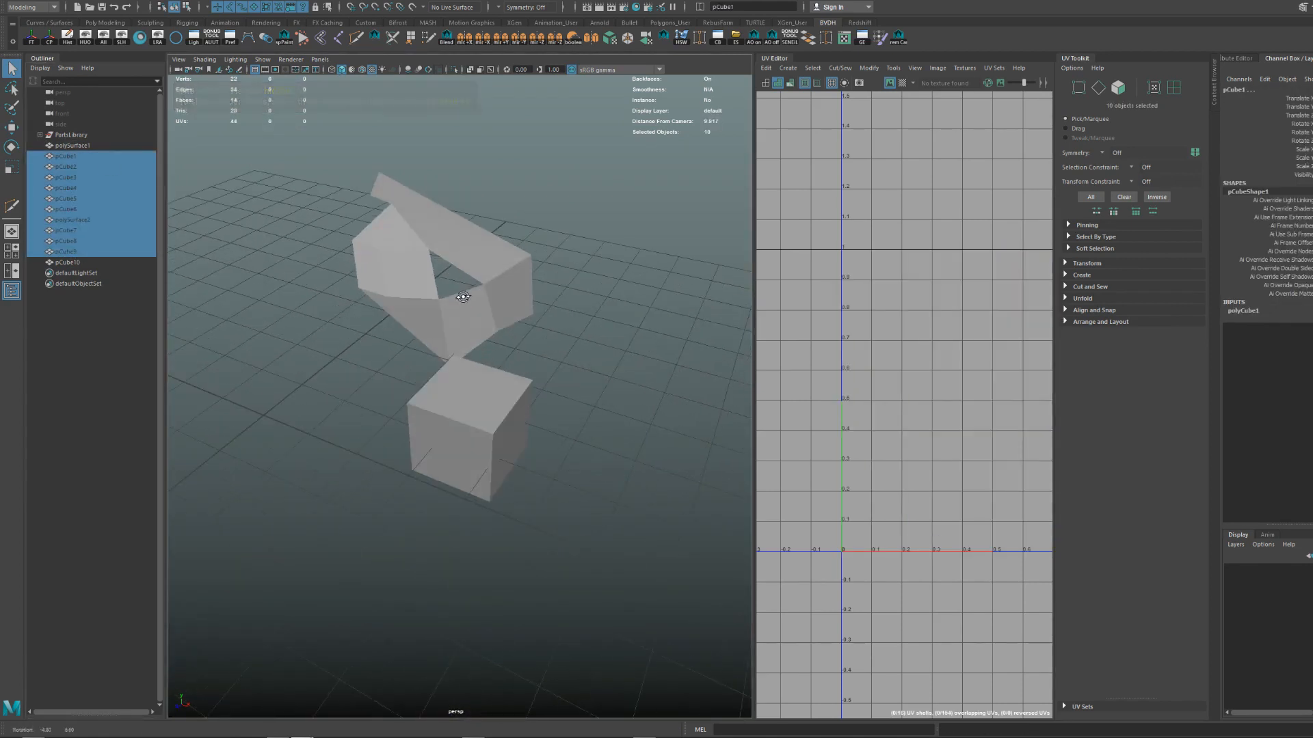
# Show the last hidden group of objects again.
pyautogui.click(490, 313)
pyautogui.click(543, 310)
pyautogui.hotkey('ctrl', 'shift', 'h')
pyautogui.scroll(-6, 544, 311)
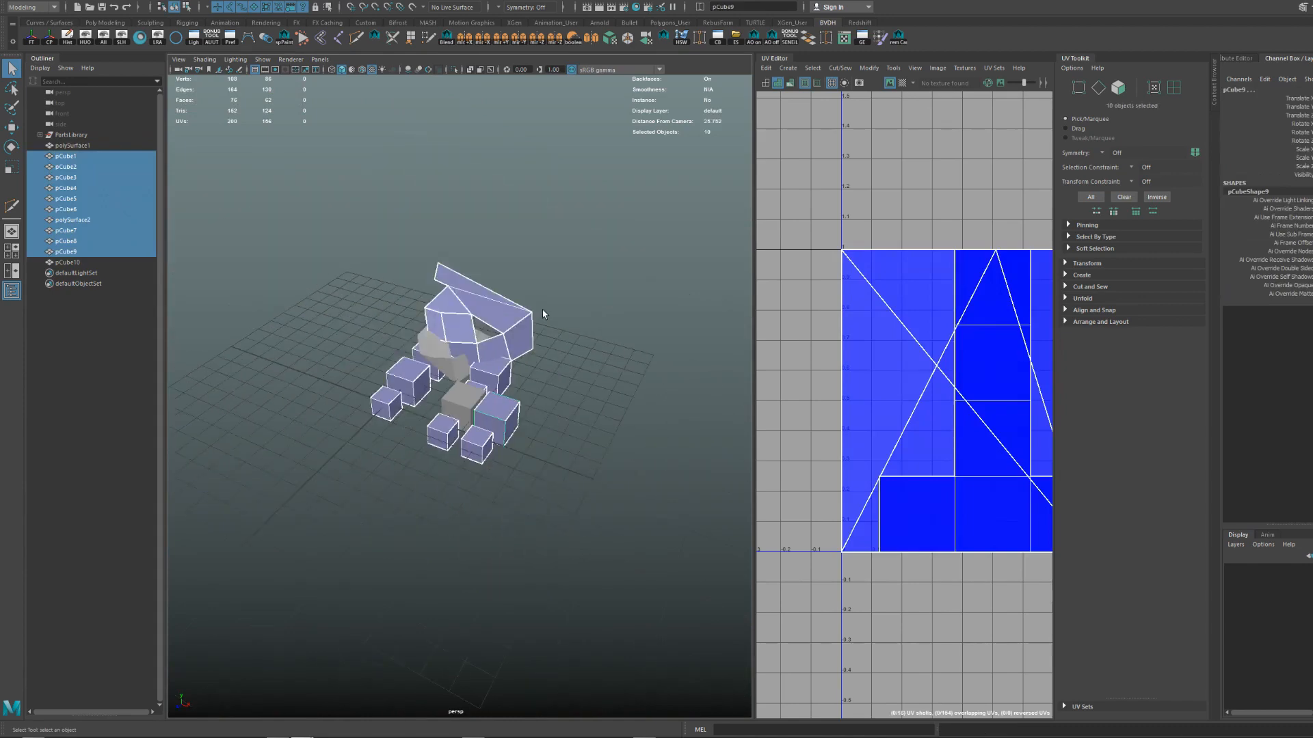
# Select the cube pCube8 below the large mesh, isolate it in the viewport, and frame it.
pyautogui.click(543, 310)
pyautogui.click(509, 339)
pyautogui.scroll(2, 512, 342)
pyautogui.scroll(3, 523, 346)
pyautogui.scroll(-5, 535, 349)
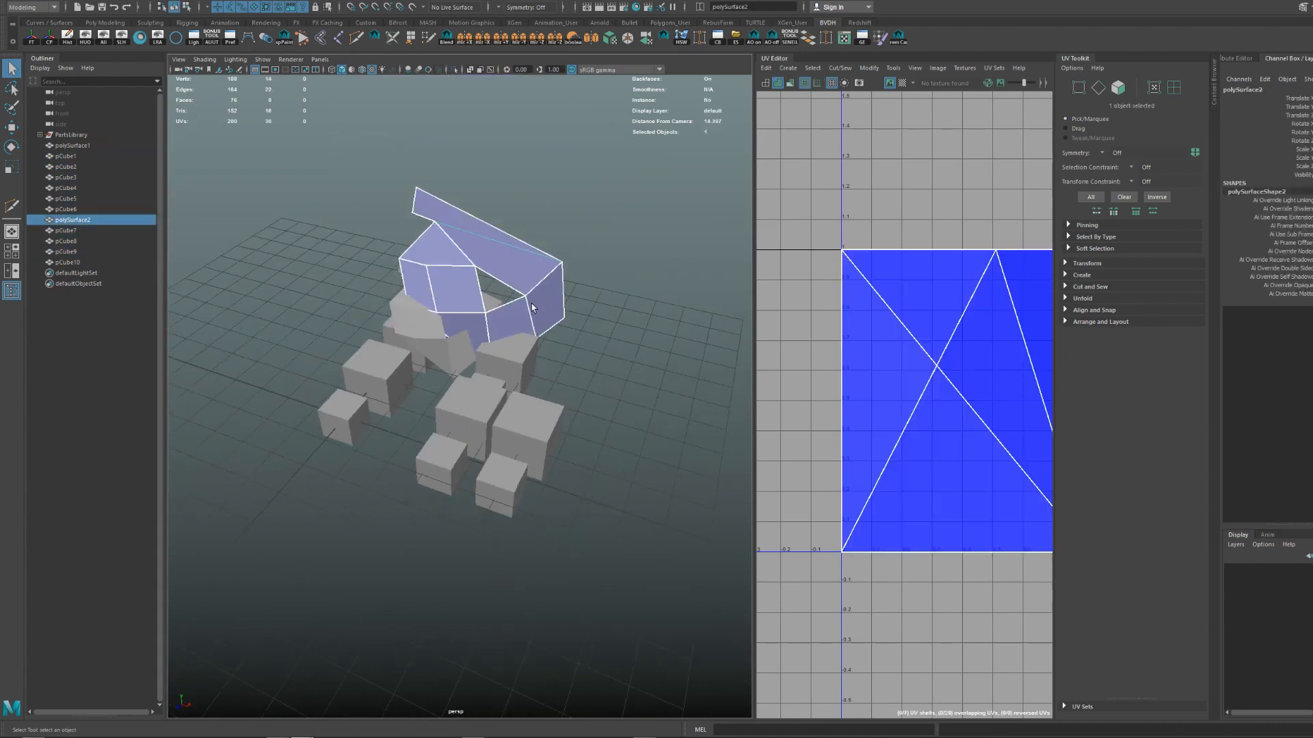
pyautogui.scroll(3, 533, 363)
pyautogui.click(534, 365)
pyautogui.hotkey('ctrl', '1')
pyautogui.press('f')
pyautogui.moveTo(525, 354)
pyautogui.keyDown('alt'); pyautogui.mouseDown()
pyautogui.moveTo(469, 373)
pyautogui.moveTo(518, 338)
pyautogui.mouseUp(); pyautogui.keyUp('alt')
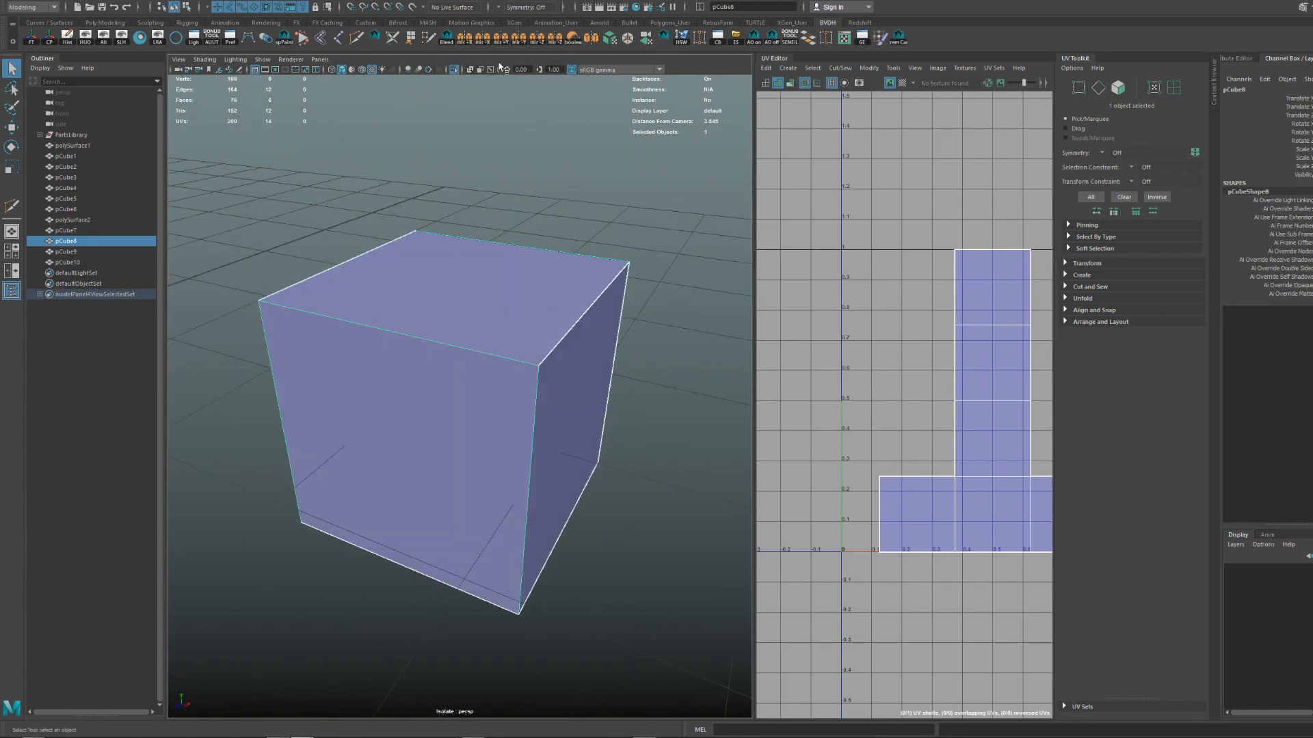
# Examine the isolated cube pCube8 from several distances and angles.
pyautogui.scroll(3, 488, 205)
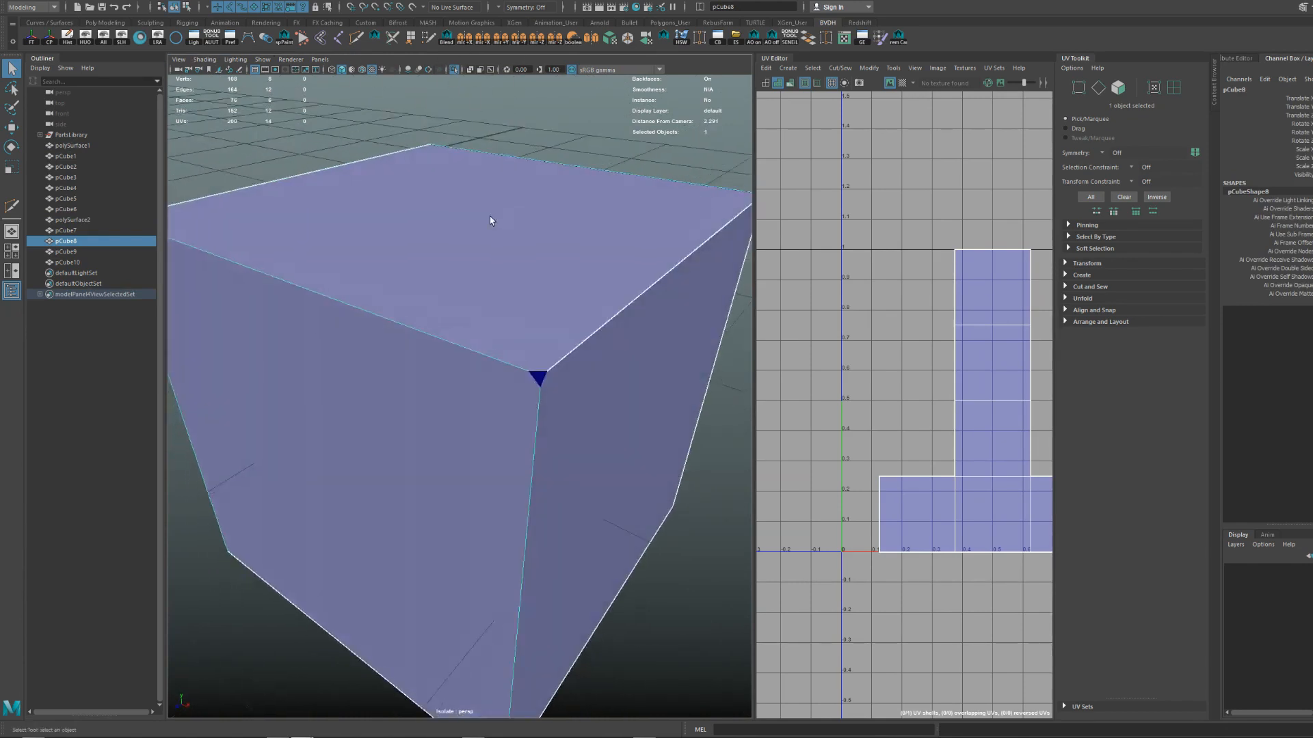
pyautogui.scroll(-6, 491, 226)
pyautogui.moveTo(513, 267)
pyautogui.keyDown('alt'); pyautogui.mouseDown()
pyautogui.moveTo(466, 276)
pyautogui.moveTo(514, 285)
pyautogui.mouseUp(); pyautogui.keyUp('alt')
pyautogui.scroll(3, 461, 284)
pyautogui.scroll(-5, 461, 283)
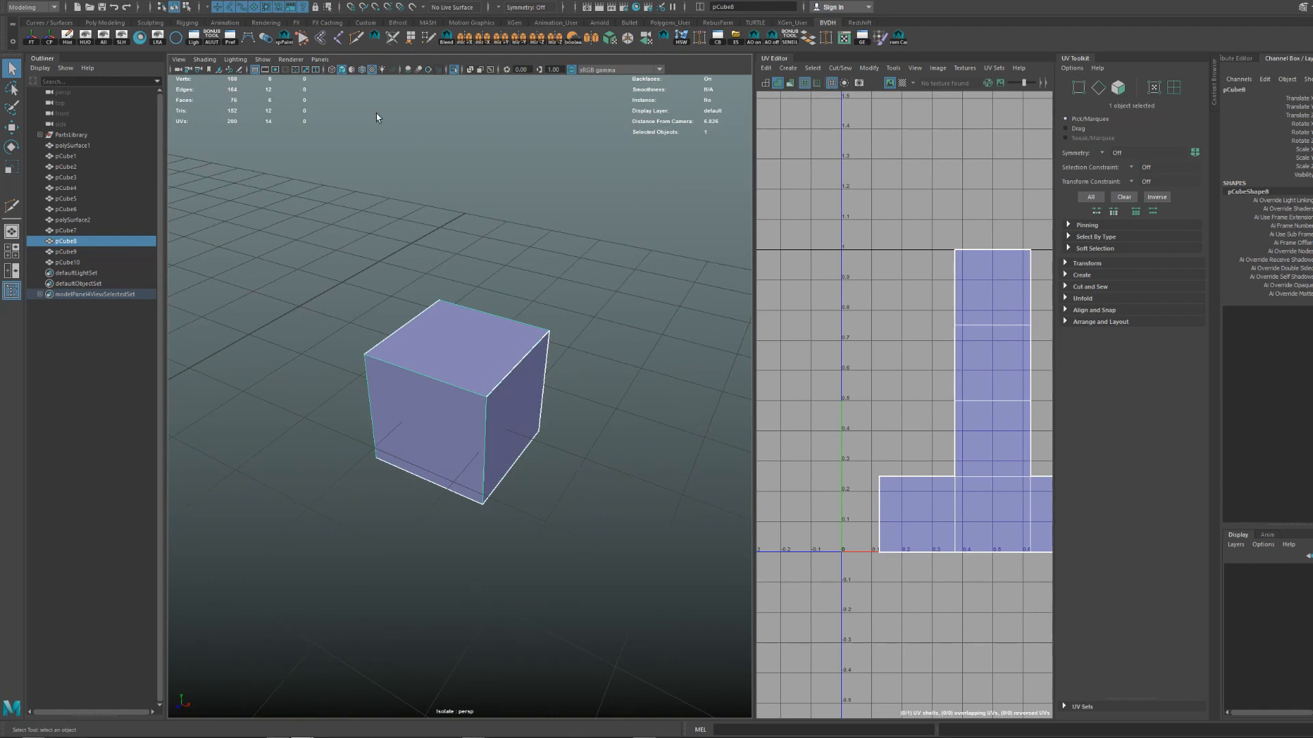
pyautogui.scroll(5, 513, 335)
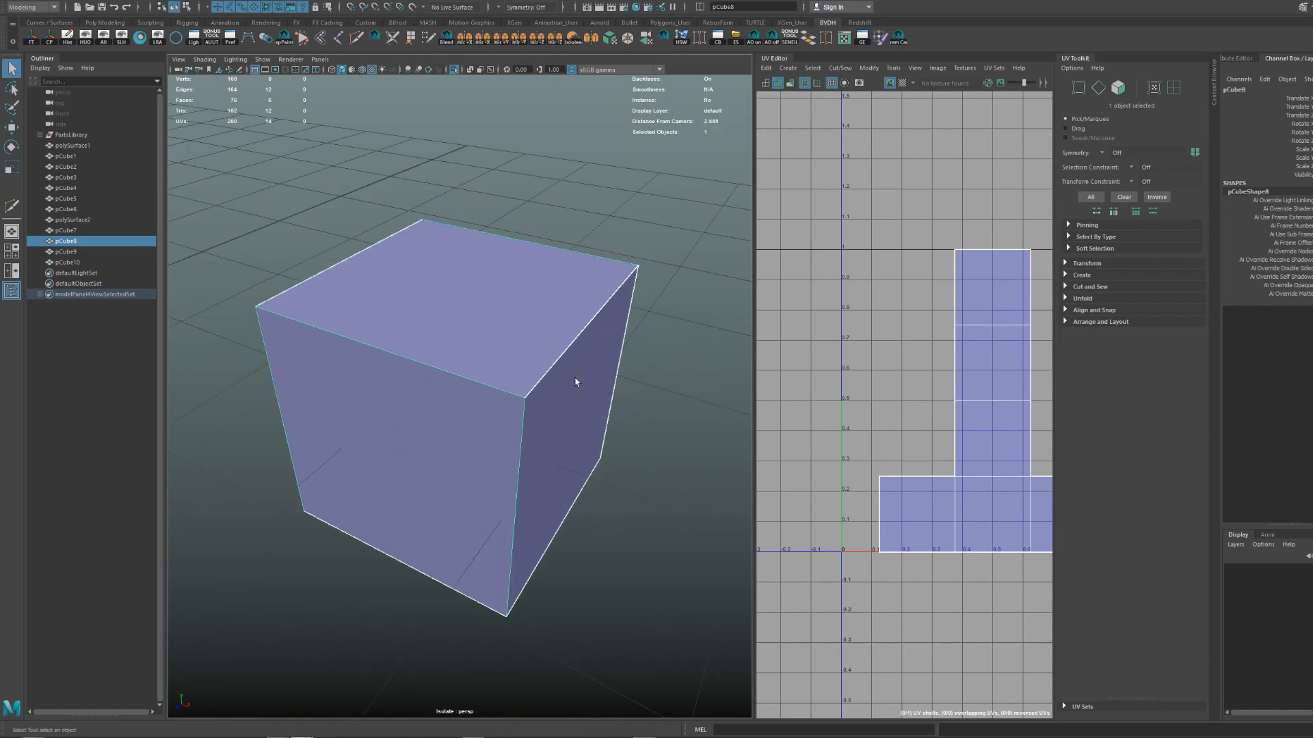
pyautogui.keyDown('alt'); pyautogui.moveTo(575, 382); pyautogui.dragTo(531, 374); pyautogui.keyUp('alt')
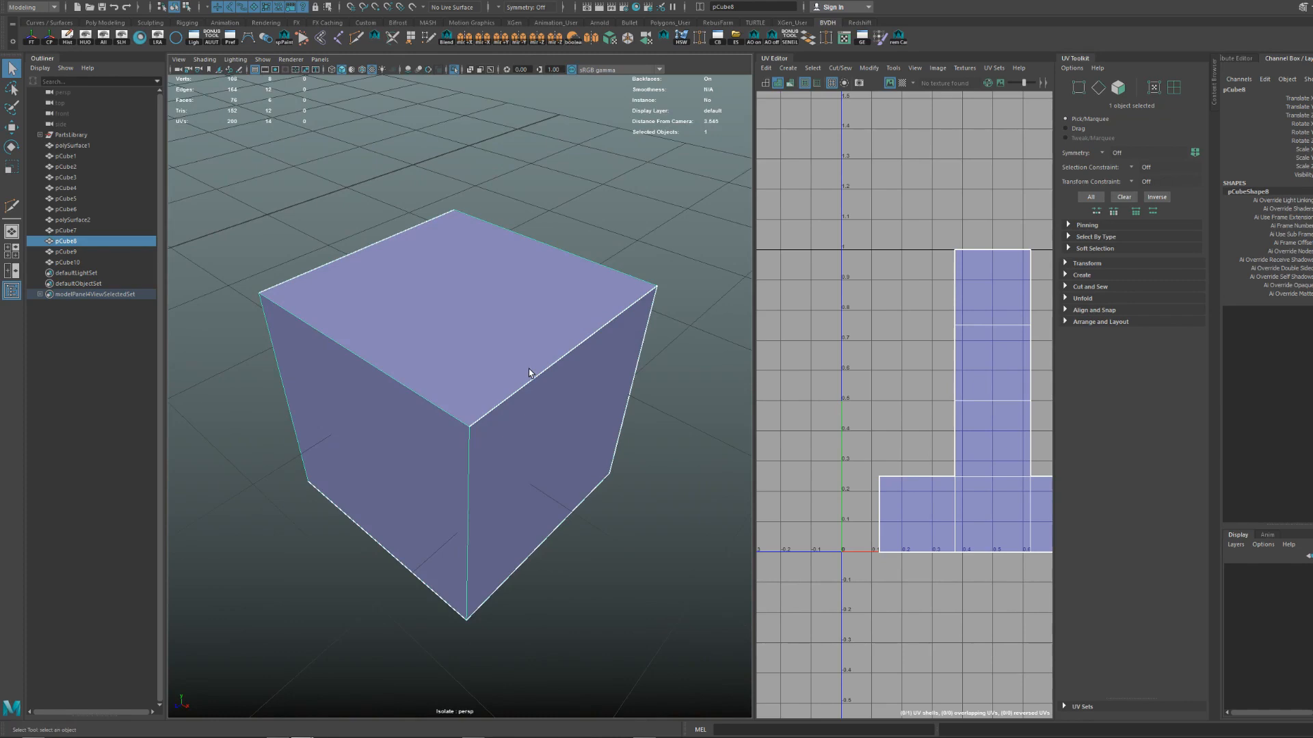
# Toggle the isolation of pCube8 repeatedly, ending with all objects shown, and inspect the cube among them.
pyautogui.hotkey('ctrl', '1')
pyautogui.scroll(-5, 602, 345)
pyautogui.hotkey('ctrl', '1')
pyautogui.hotkey('ctrl', '1')
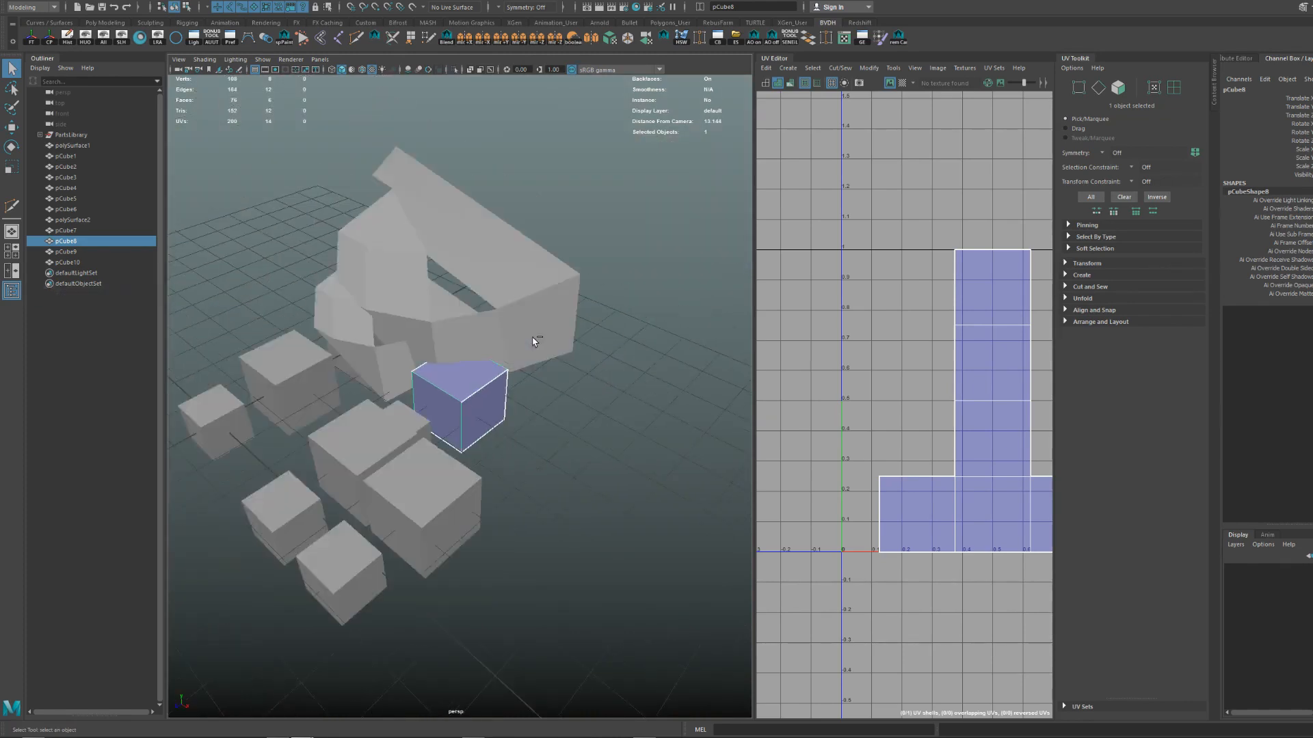
pyautogui.scroll(5, 534, 338)
pyautogui.keyDown('alt'); pyautogui.moveTo(532, 337); pyautogui.dragTo(521, 304); pyautogui.keyUp('alt')
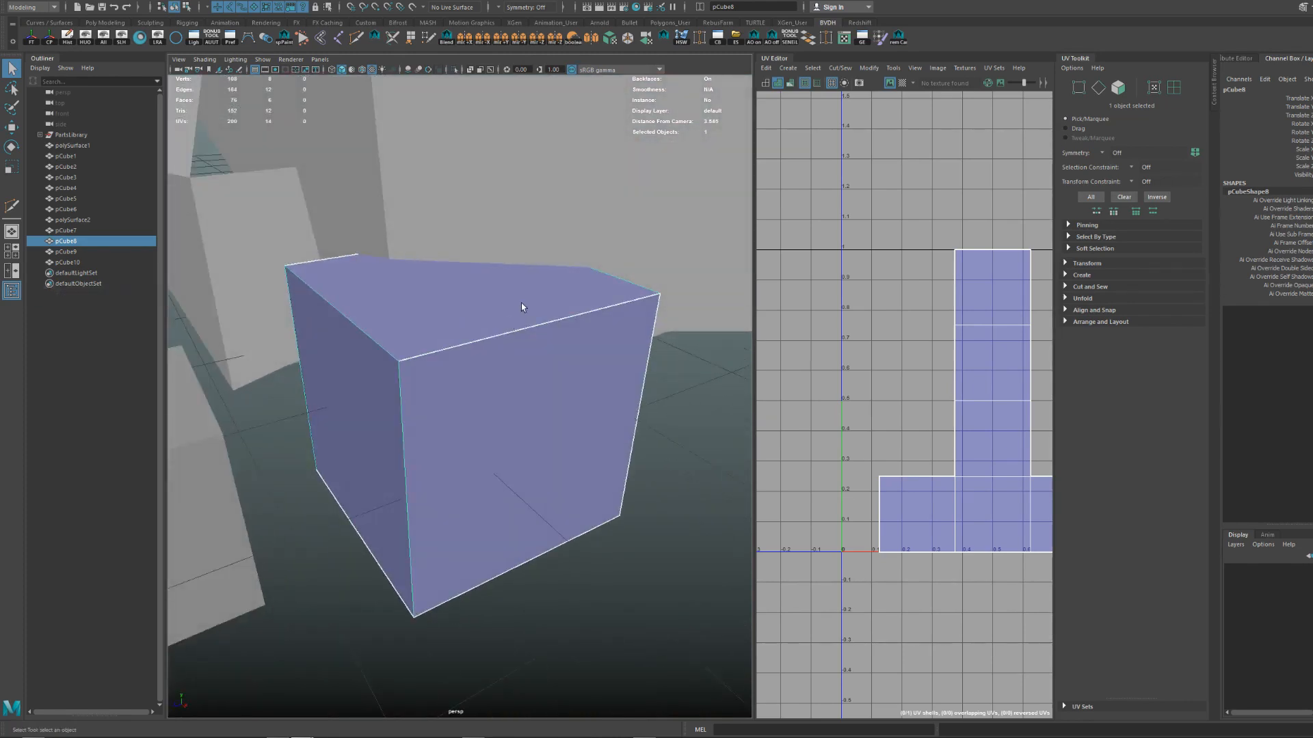
# Collapse the UV Editor, select one side face of pCube8 in face mode, and toggle its isolation on and off.
pyautogui.click(773, 60)
pyautogui.scroll(-5, 711, 320)
pyautogui.keyDown('alt'); pyautogui.moveTo(678, 337); pyautogui.dragTo(666, 307, button='middle'); pyautogui.keyUp('alt')
pyautogui.moveTo(665, 304); pyautogui.dragTo(626, 376, button='right')
pyautogui.click(670, 372)
pyautogui.hotkey('ctrl', '1')
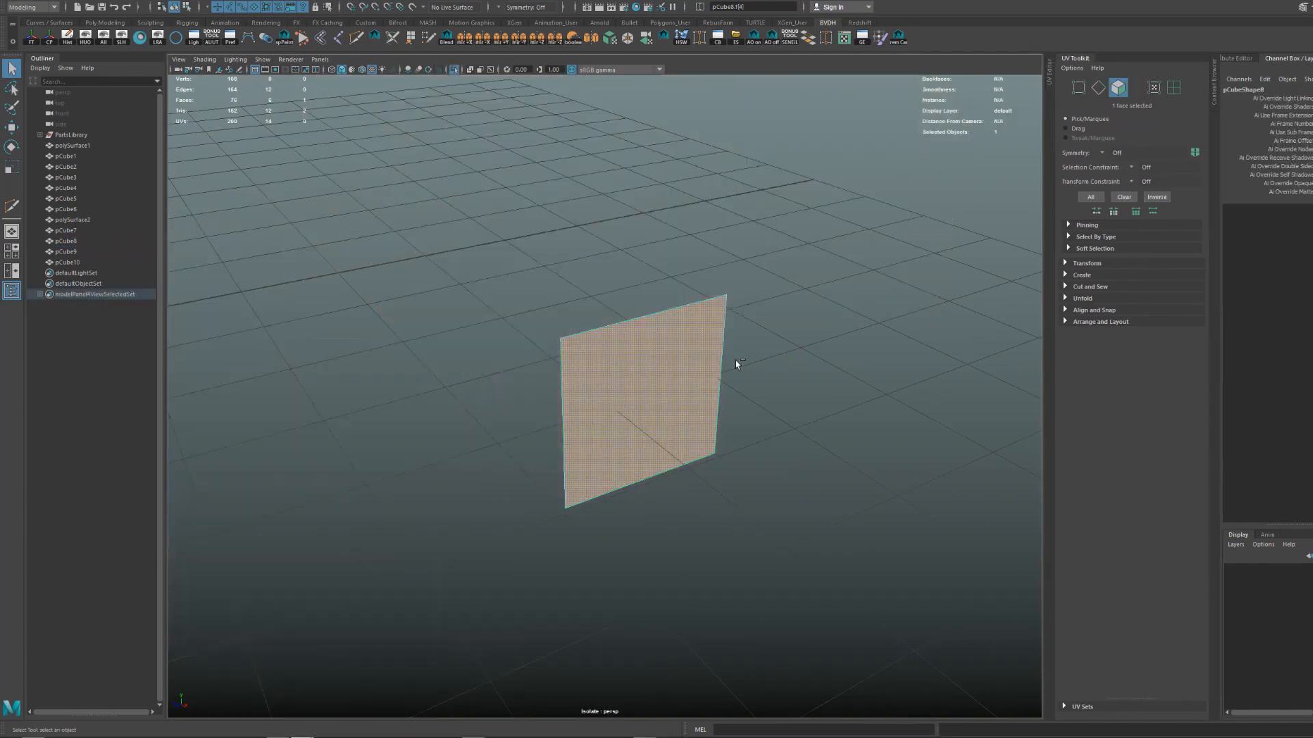
pyautogui.keyDown('alt'); pyautogui.moveTo(739, 365); pyautogui.dragTo(647, 367); pyautogui.keyUp('alt')
pyautogui.hotkey('ctrl', '1')
# Add two more faces of pCube8 to the selection and toggle isolation of the three faces on and off.
pyautogui.keyDown('alt'); pyautogui.moveTo(553, 367); pyautogui.dragTo(667, 379); pyautogui.keyUp('alt')
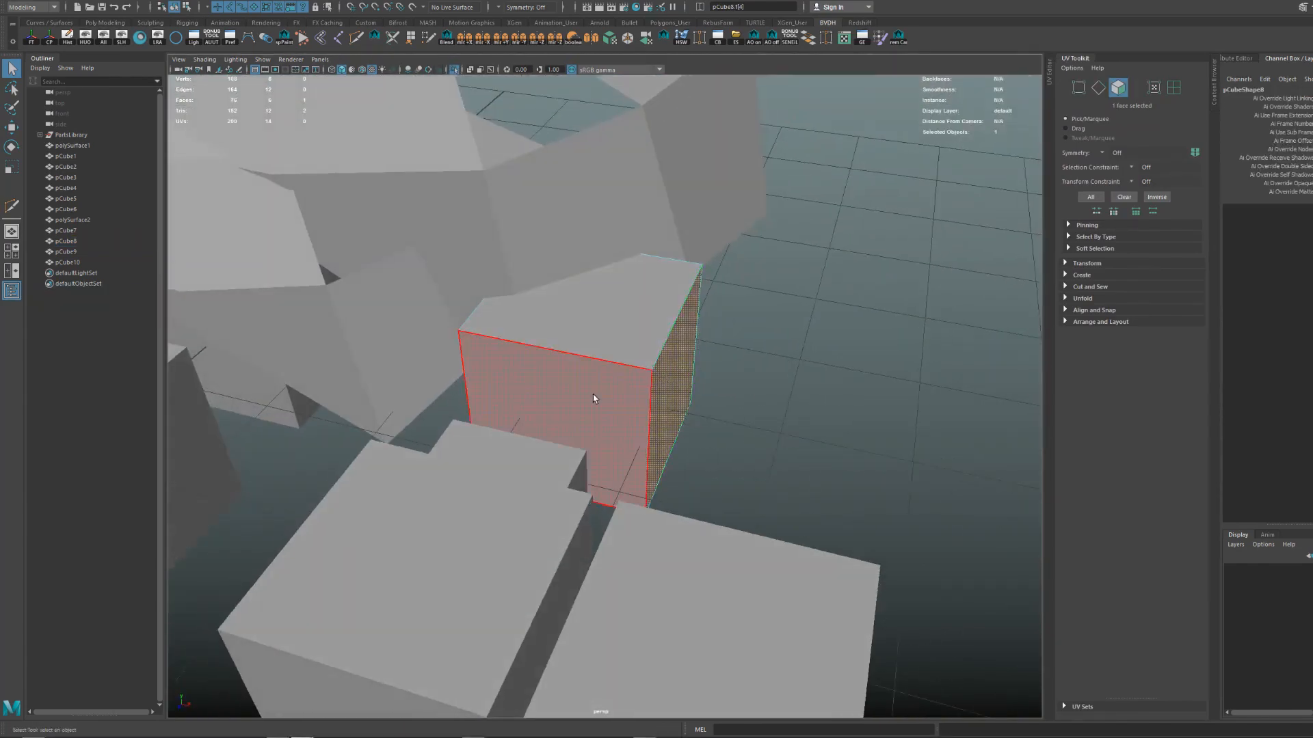
pyautogui.keyDown('shift'); pyautogui.click(595, 398); pyautogui.keyUp('shift')
pyautogui.keyDown('alt'); pyautogui.moveTo(766, 386); pyautogui.dragTo(659, 375); pyautogui.keyUp('alt')
pyautogui.keyDown('shift'); pyautogui.click(636, 441); pyautogui.keyUp('shift')
pyautogui.hotkey('ctrl', '1')
pyautogui.hotkey('ctrl', '1')
pyautogui.scroll(-4, 660, 375)
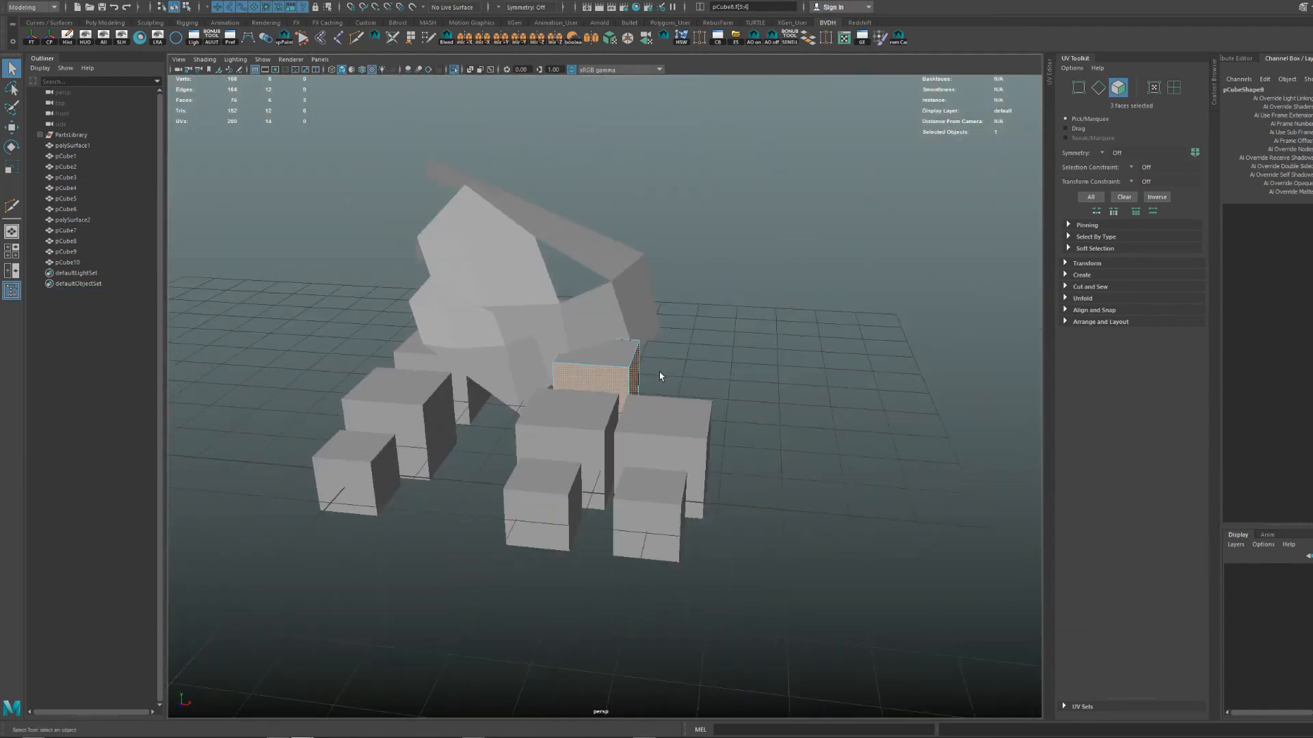
# Return pCube8 from face mode to object mode.
pyautogui.scroll(10, 611, 392)
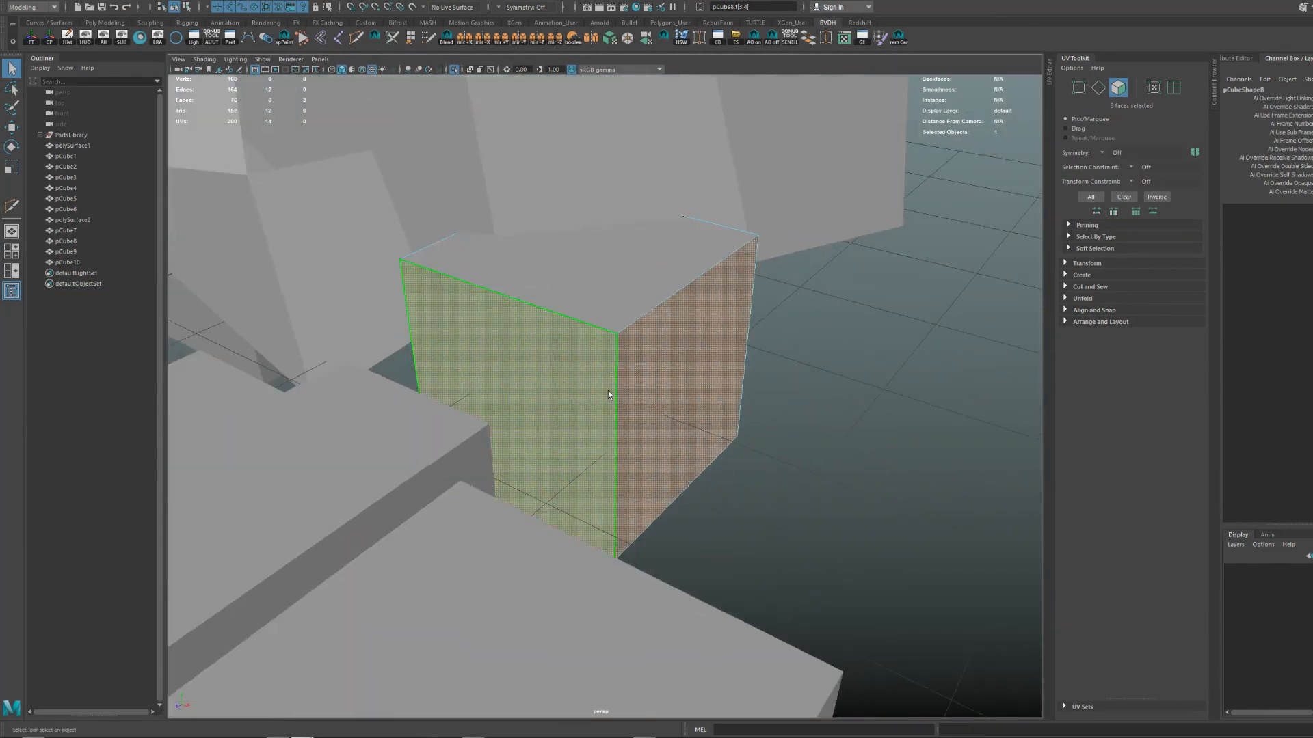
pyautogui.moveTo(608, 395); pyautogui.dragTo(726, 304, button='right')
pyautogui.scroll(-4, 726, 304)
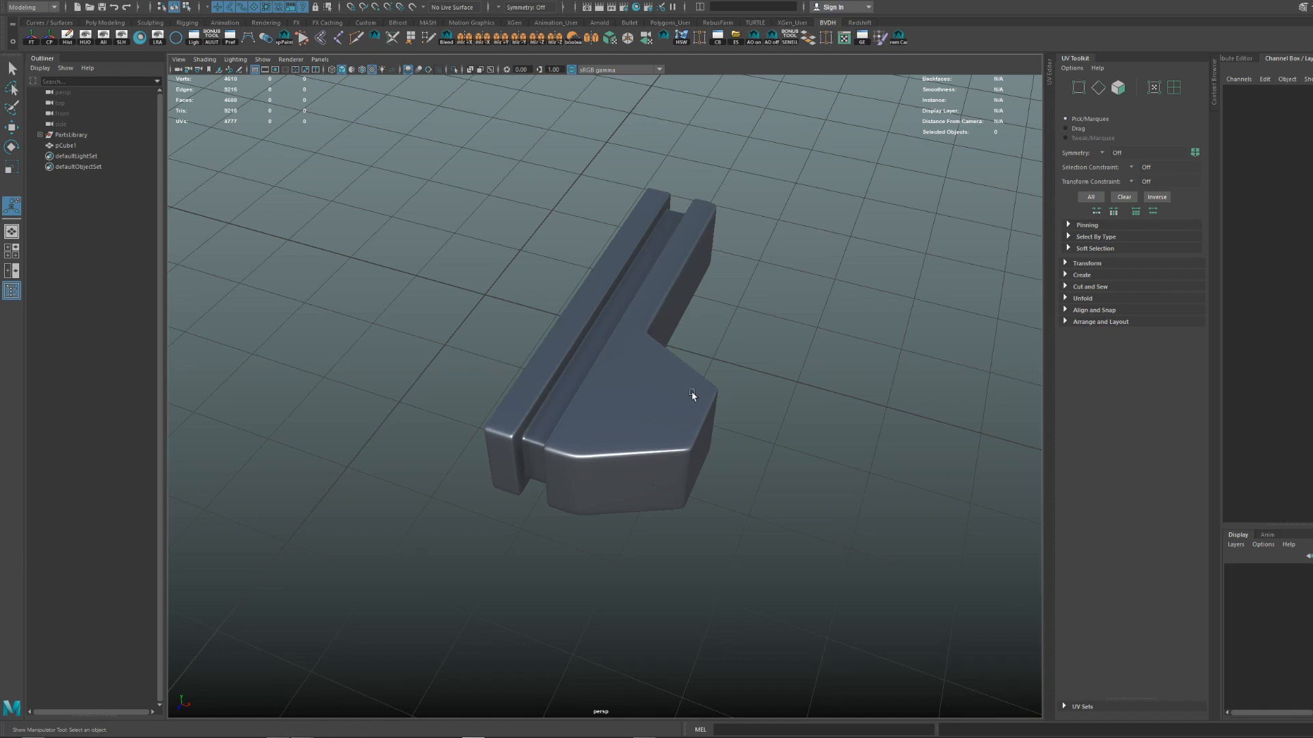
# Select the smoothed grooved part pCube1 and look up the Mirror command among the polygon modeling tools.
pyautogui.moveTo(635, 357)
pyautogui.keyDown('alt'); pyautogui.mouseDown()
pyautogui.moveTo(650, 399)
pyautogui.moveTo(638, 367)
pyautogui.mouseUp(); pyautogui.keyUp('alt')
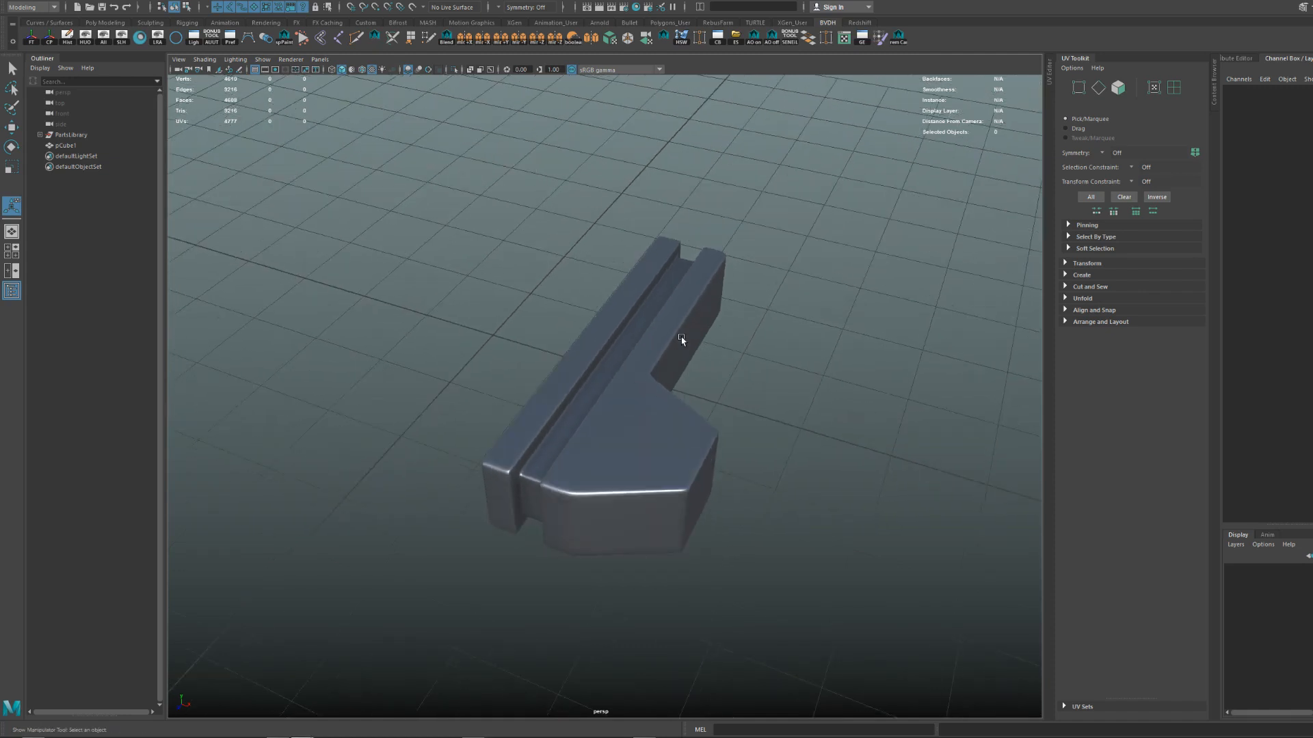
pyautogui.click(643, 327)
pyautogui.keyDown('alt'); pyautogui.moveTo(680, 294); pyautogui.dragTo(694, 299); pyautogui.keyUp('alt')
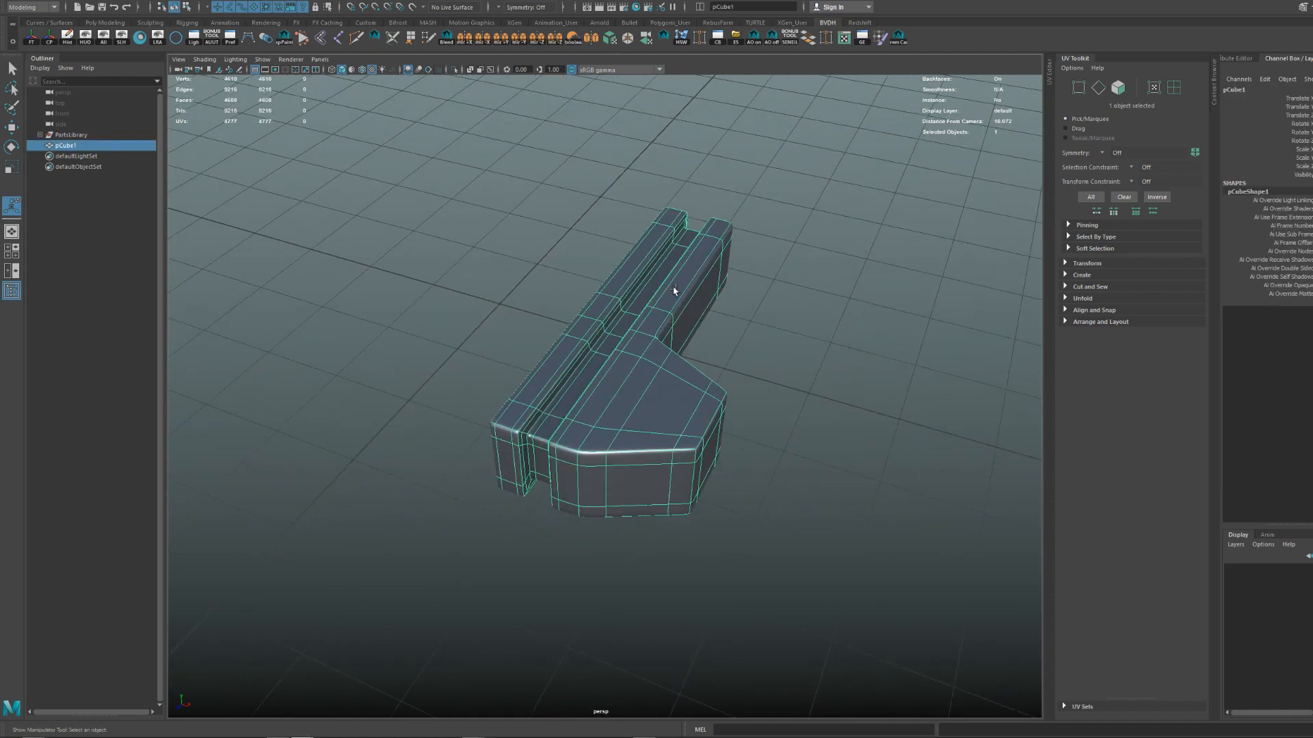
pyautogui.keyDown('shift'); pyautogui.rightClick(655, 270); pyautogui.keyUp('shift')
pyautogui.scroll(3, 656, 280)
pyautogui.moveTo(662, 287)
pyautogui.keyDown('shift'); pyautogui.mouseDown(button='right')
pyautogui.moveTo(692, 417)
pyautogui.moveTo(665, 294)
pyautogui.moveTo(636, 420)
pyautogui.moveTo(662, 288)
pyautogui.mouseUp(button='right'); pyautogui.keyUp('shift')
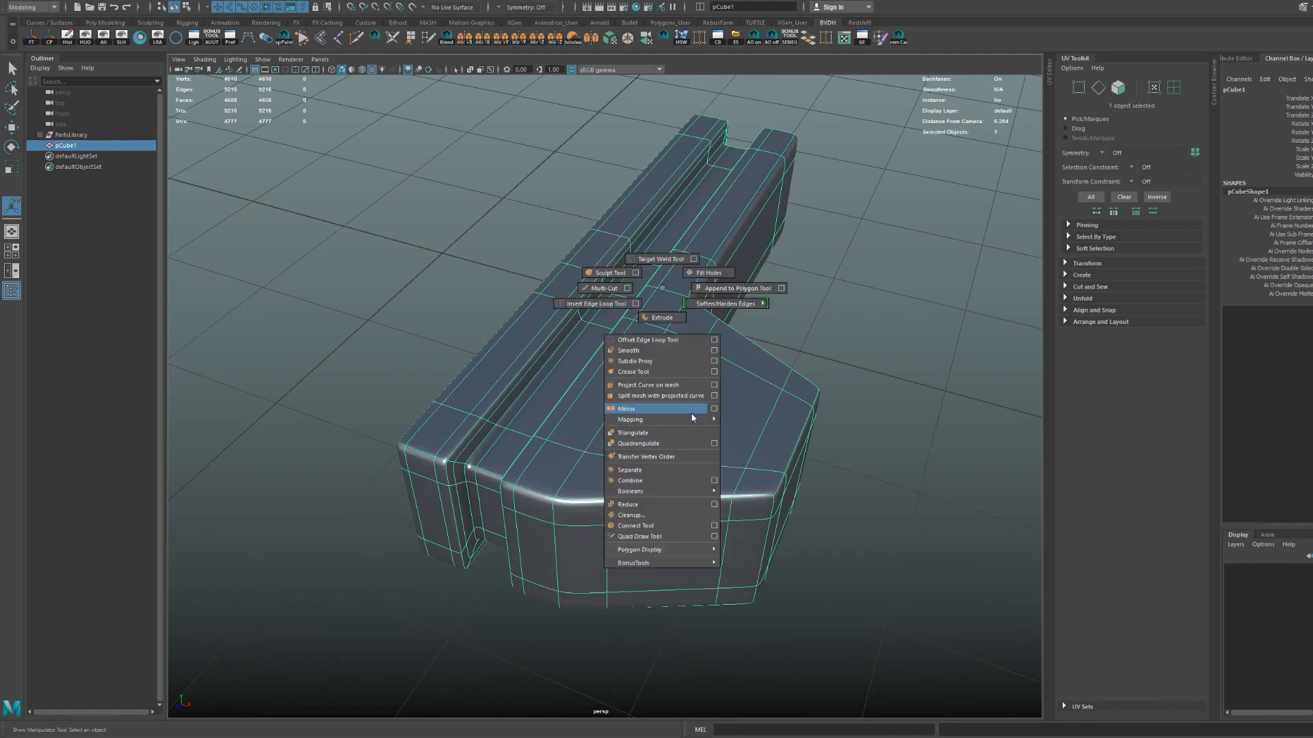
pyautogui.keyDown('alt'); pyautogui.moveTo(661, 283); pyautogui.dragTo(677, 327, button='middle'); pyautogui.keyUp('alt')
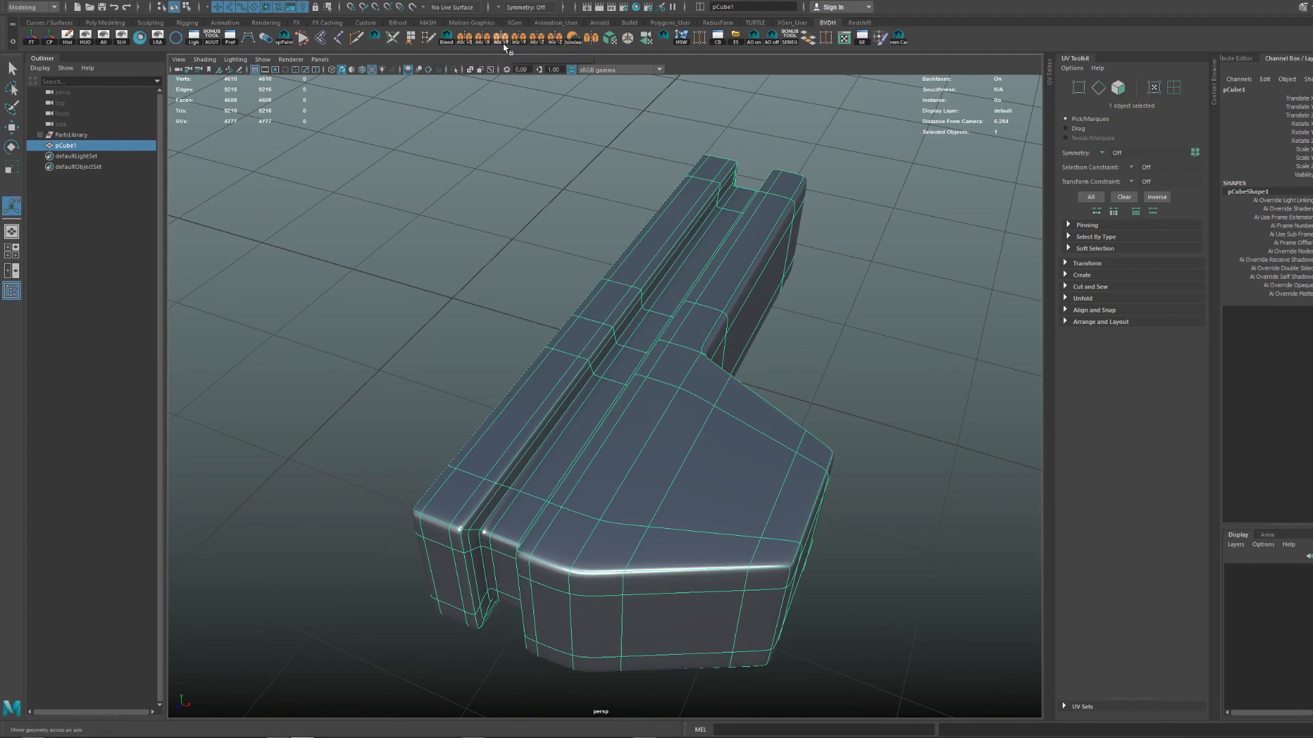
pyautogui.scroll(-4, 625, 255)
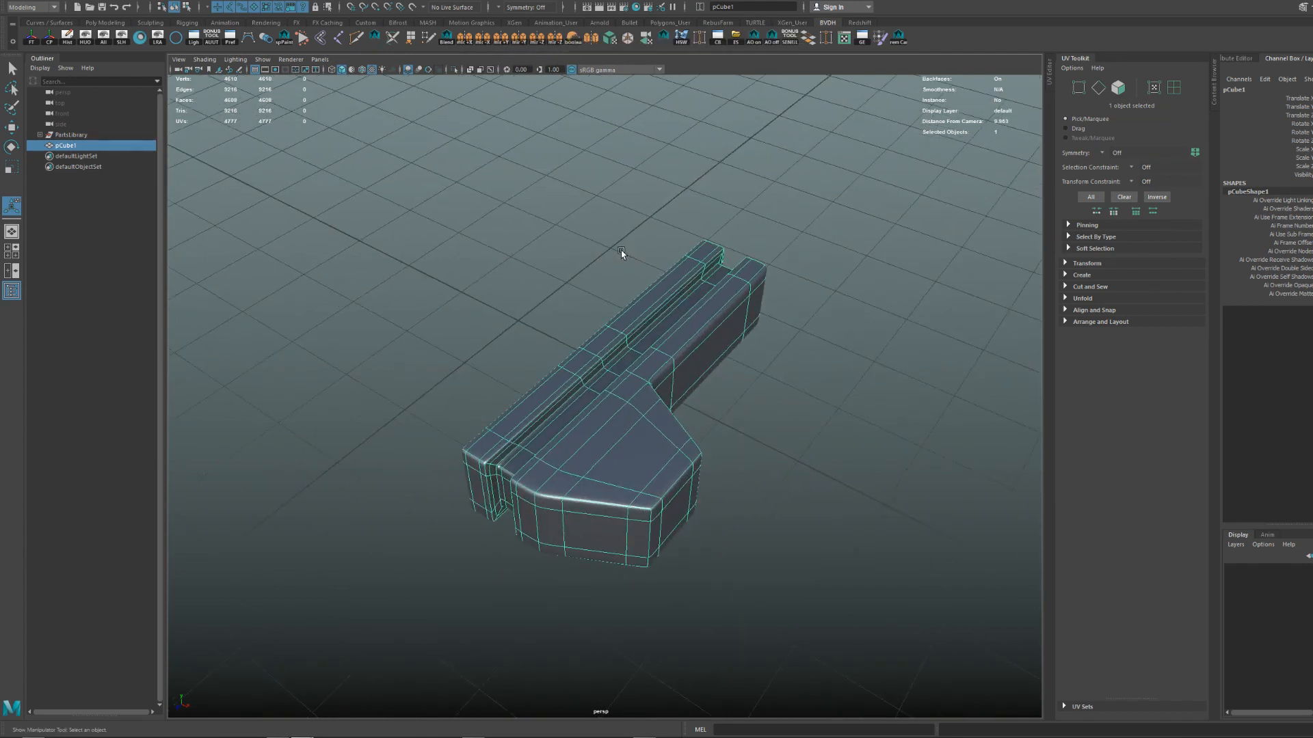
# Show the Move manipulator on the grooved part and examine its axes relative to the protruding side.
pyautogui.keyDown('alt'); pyautogui.moveTo(640, 385); pyautogui.dragTo(677, 404); pyautogui.keyUp('alt')
pyautogui.press('w')
pyautogui.scroll(-4, 681, 388)
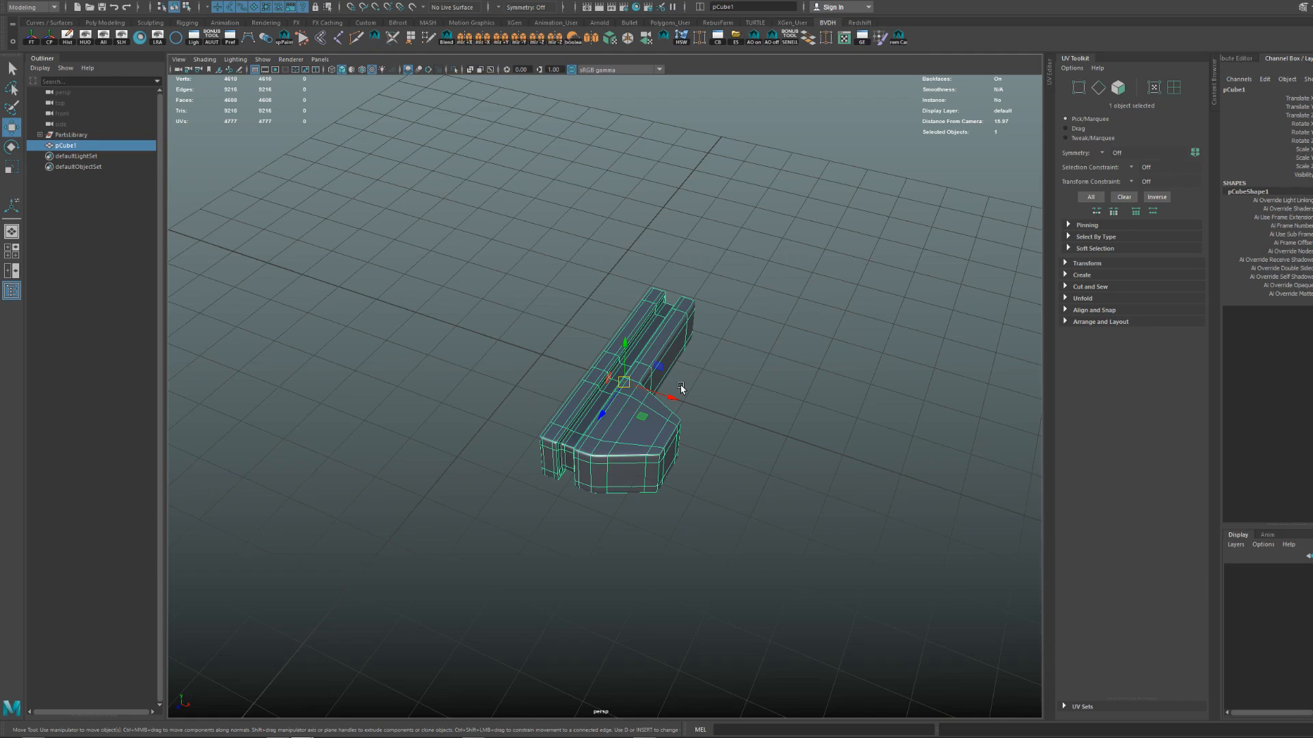
pyautogui.scroll(3, 713, 361)
pyautogui.keyDown('alt'); pyautogui.moveTo(700, 364); pyautogui.dragTo(738, 355); pyautogui.keyUp('alt')
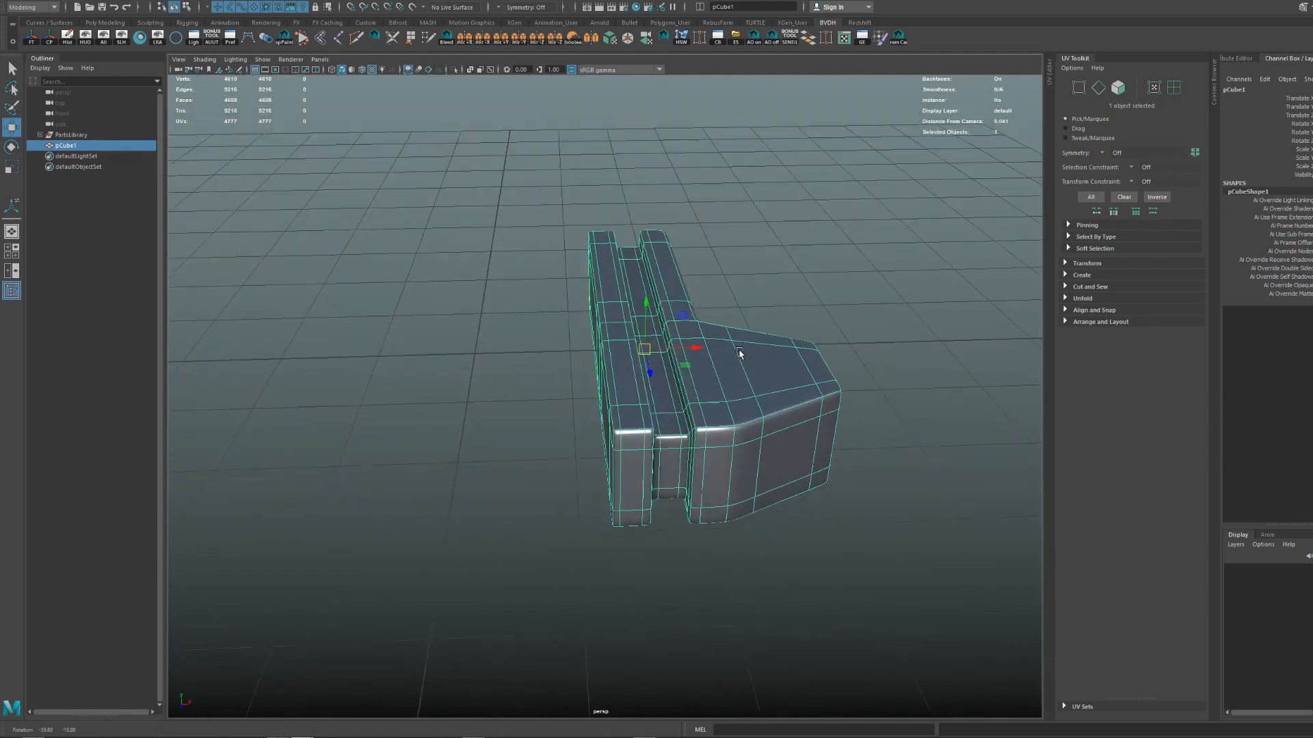
pyautogui.scroll(2, 711, 360)
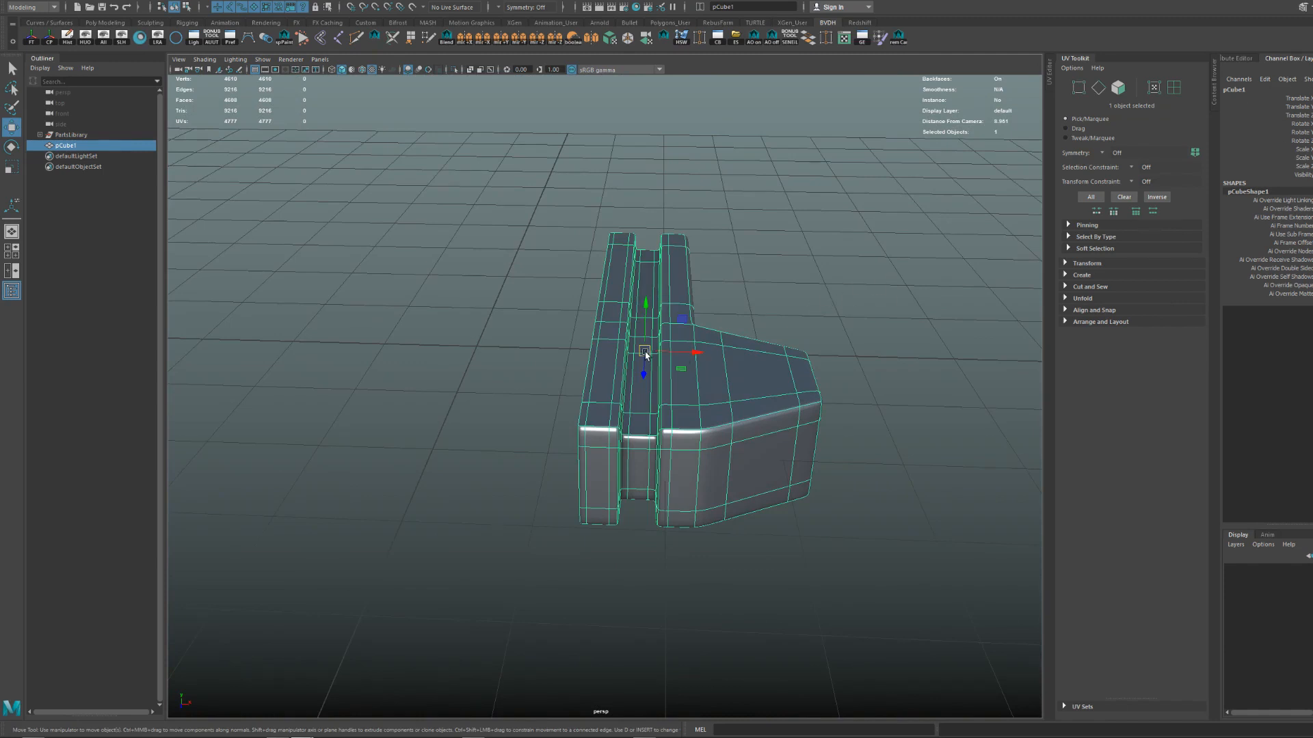
pyautogui.keyDown('alt'); pyautogui.moveTo(645, 354); pyautogui.dragTo(624, 381); pyautogui.keyUp('alt')
pyautogui.keyDown('alt'); pyautogui.moveTo(624, 381); pyautogui.dragTo(647, 372, button='middle'); pyautogui.keyUp('alt')
# Mirror the grooved part along its object X axis in the negative direction, with cut geometry on and borders merged.
pyautogui.scroll(-5, 741, 355)
pyautogui.keyDown('alt'); pyautogui.moveTo(741, 355); pyautogui.dragTo(676, 366, button='middle'); pyautogui.keyUp('alt')
pyautogui.scroll(1, 850, 395)
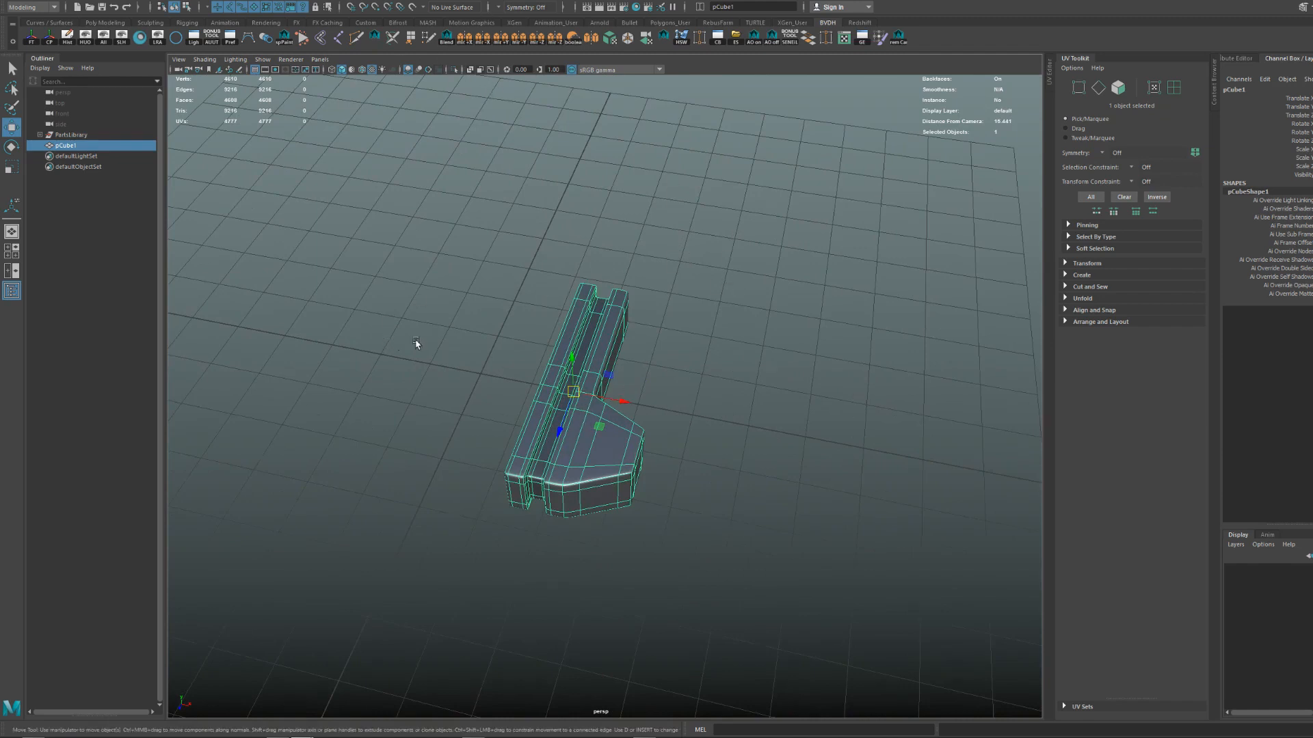
pyautogui.keyDown('alt'); pyautogui.moveTo(554, 399); pyautogui.dragTo(578, 393); pyautogui.keyUp('alt')
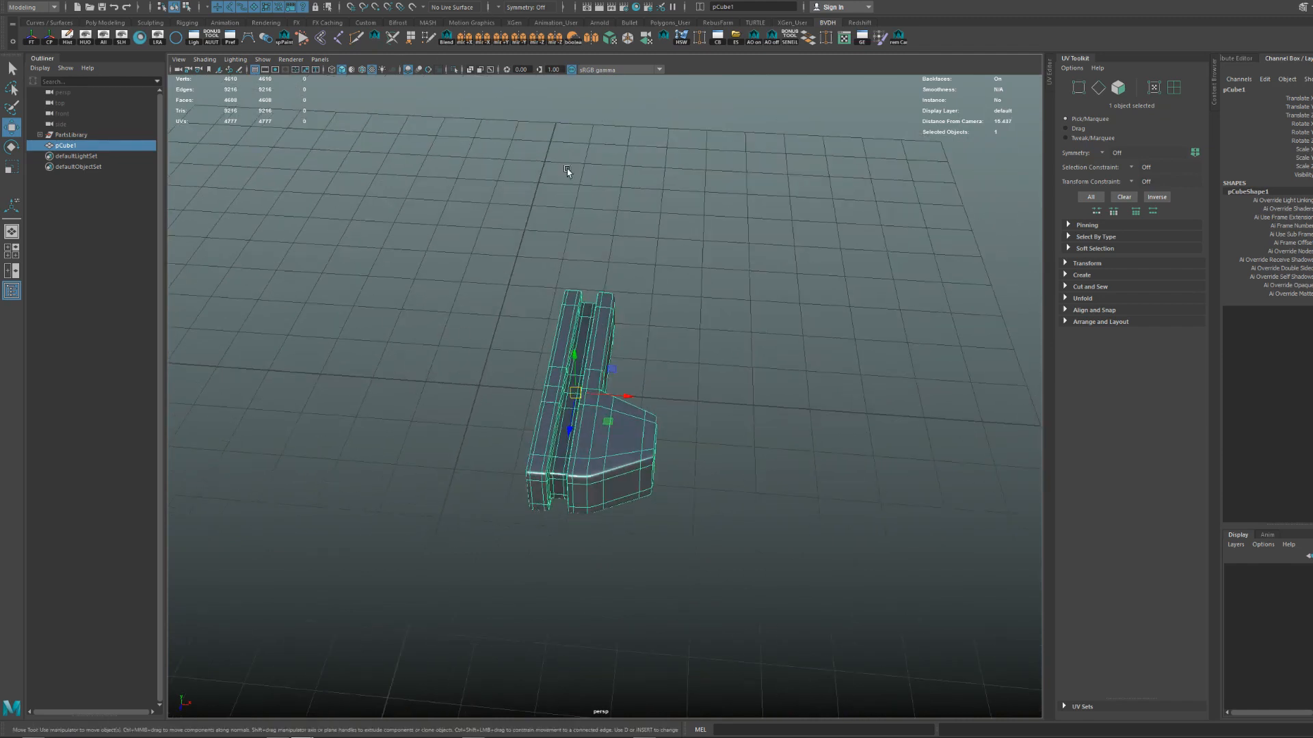
pyautogui.click(483, 37)
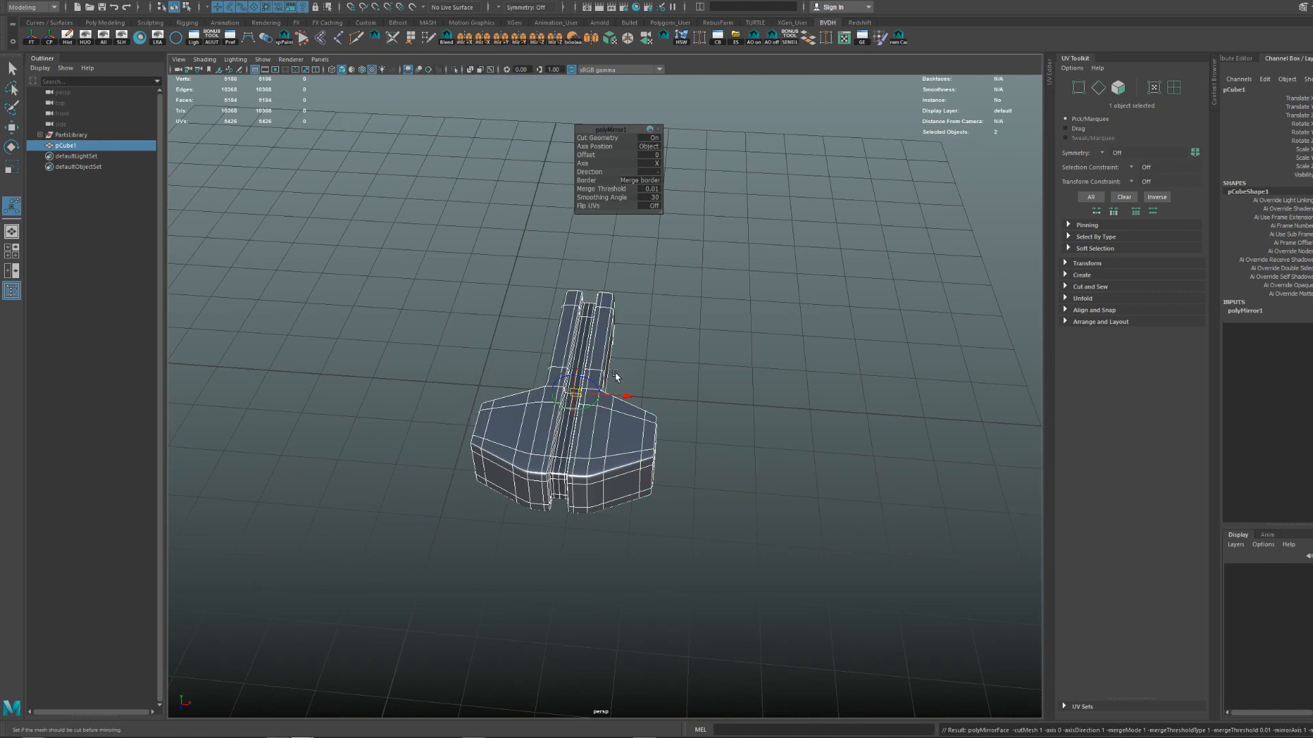
# Slide the X mirror plane on the T-shaped part to an offset of about -0.321, keeping a shared centre rib.
pyautogui.moveTo(598, 130); pyautogui.dragTo(742, 238)
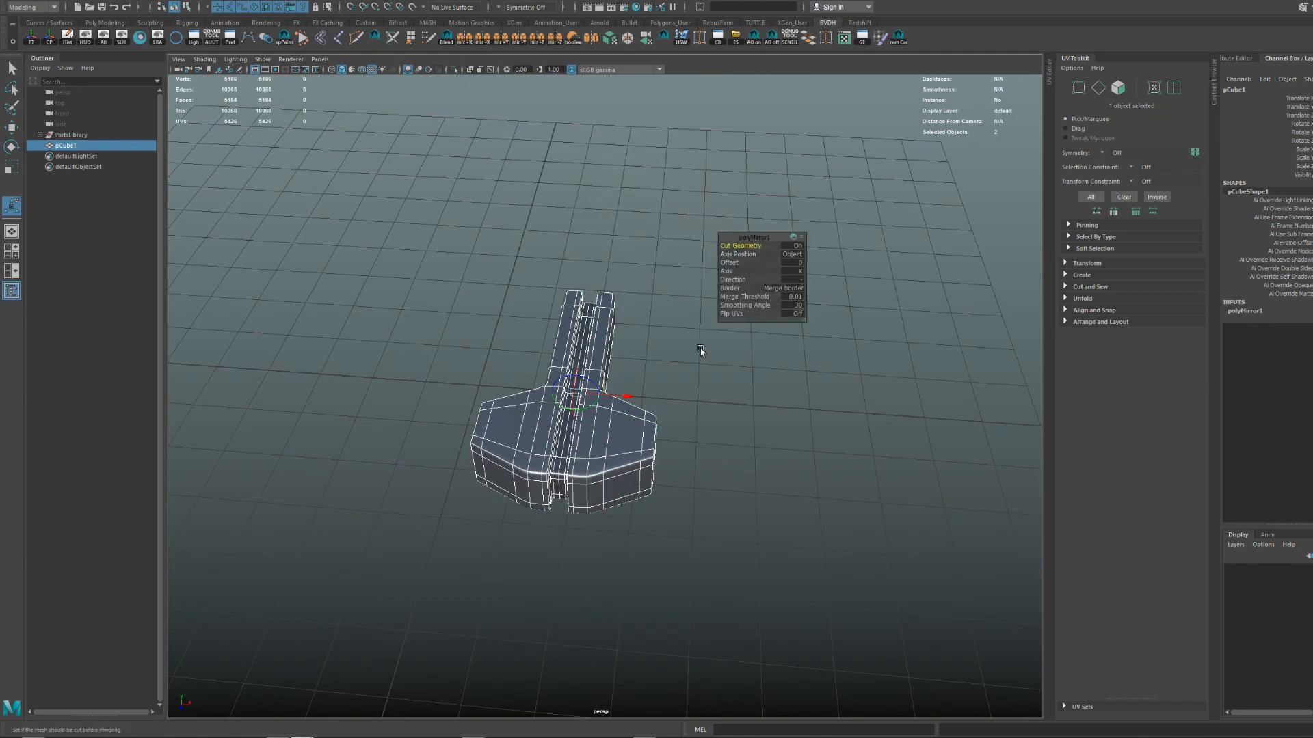
pyautogui.moveTo(618, 398); pyautogui.dragTo(605, 366)
pyautogui.scroll(5, 782, 449)
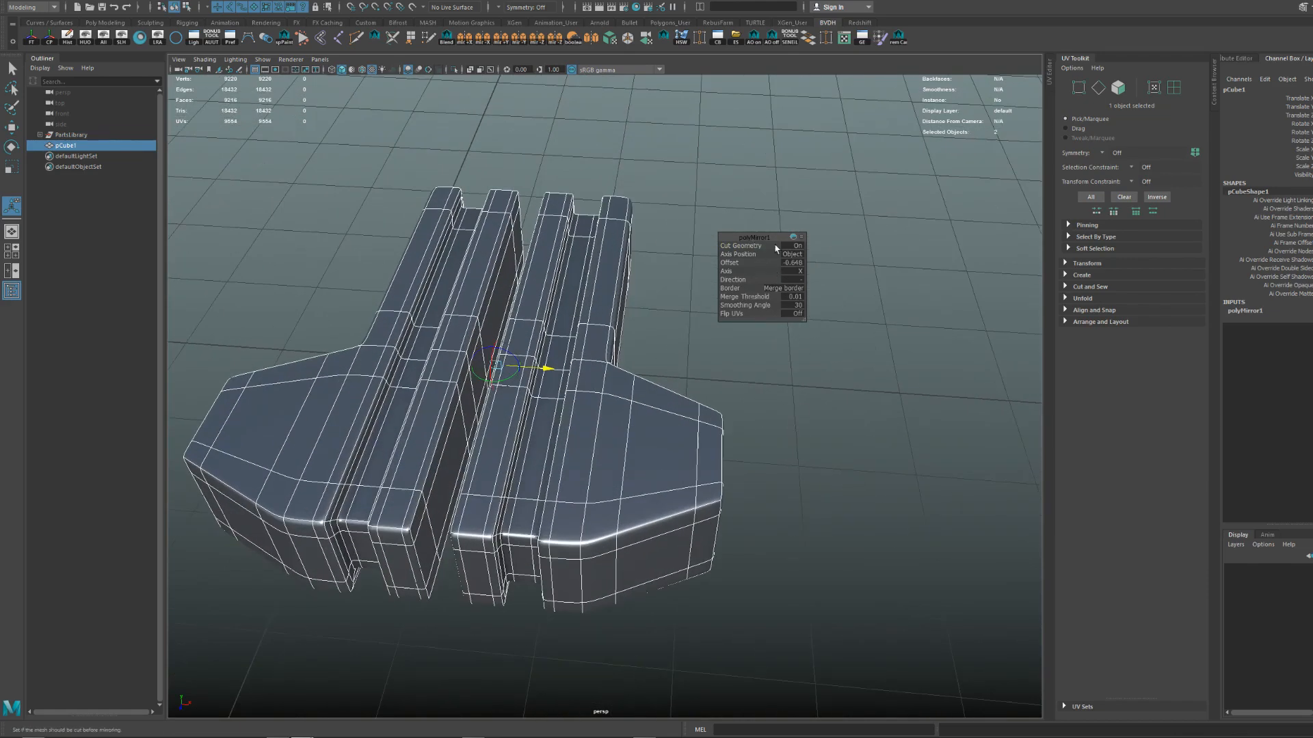
pyautogui.moveTo(546, 370)
pyautogui.mouseDown()
pyautogui.moveTo(651, 405)
pyautogui.moveTo(551, 375)
pyautogui.mouseUp()
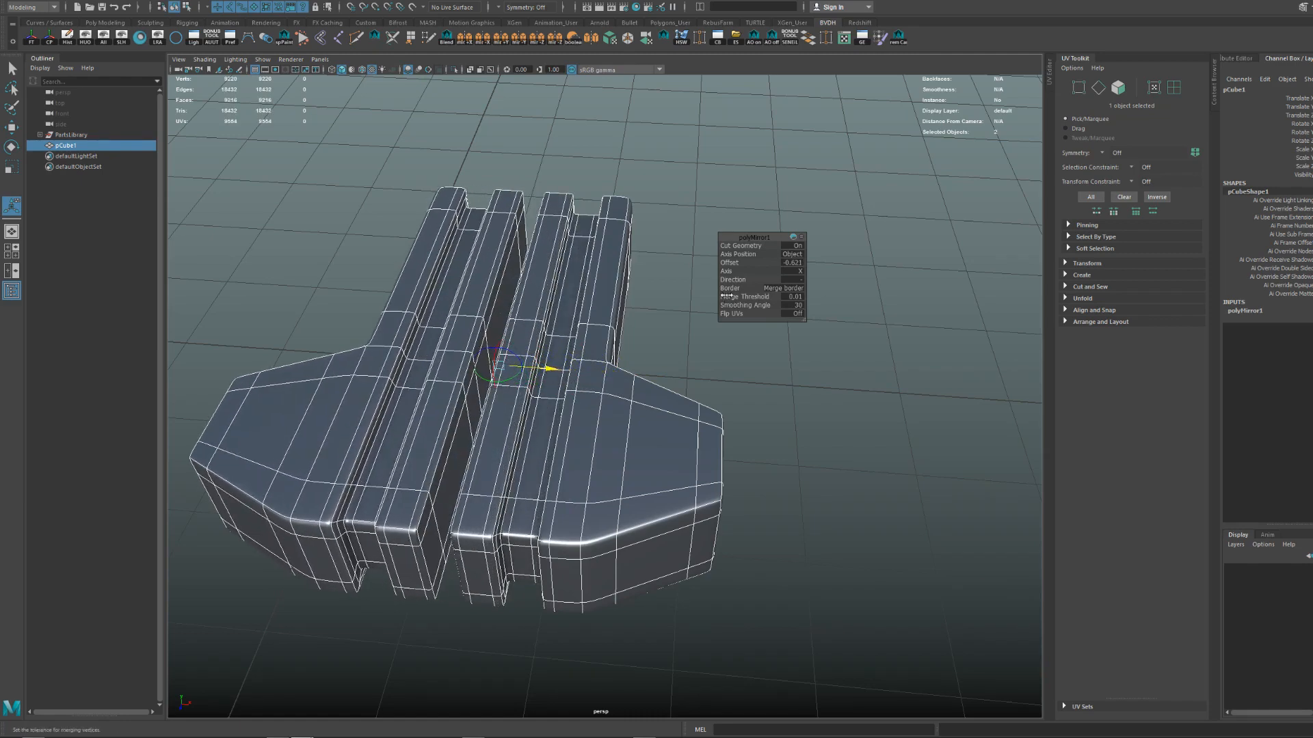
pyautogui.click(734, 280)
pyautogui.moveTo(896, 280)
pyautogui.mouseDown(button='middle')
pyautogui.moveTo(627, 278)
pyautogui.moveTo(880, 278)
pyautogui.mouseUp(button='middle')
pyautogui.moveTo(725, 262)
pyautogui.mouseDown()
pyautogui.moveTo(641, 265)
pyautogui.moveTo(733, 266)
pyautogui.mouseUp()
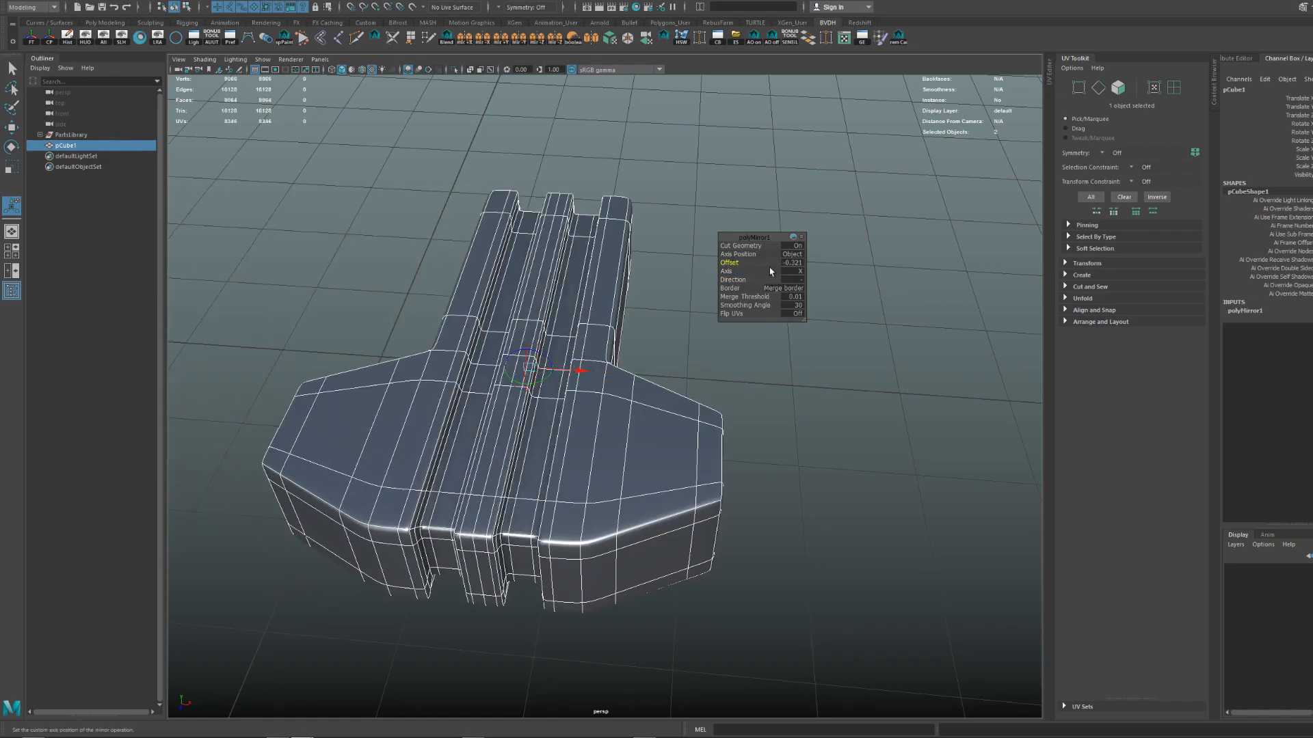
pyautogui.keyDown('alt'); pyautogui.moveTo(654, 327); pyautogui.dragTo(592, 316, button='right'); pyautogui.keyUp('alt')
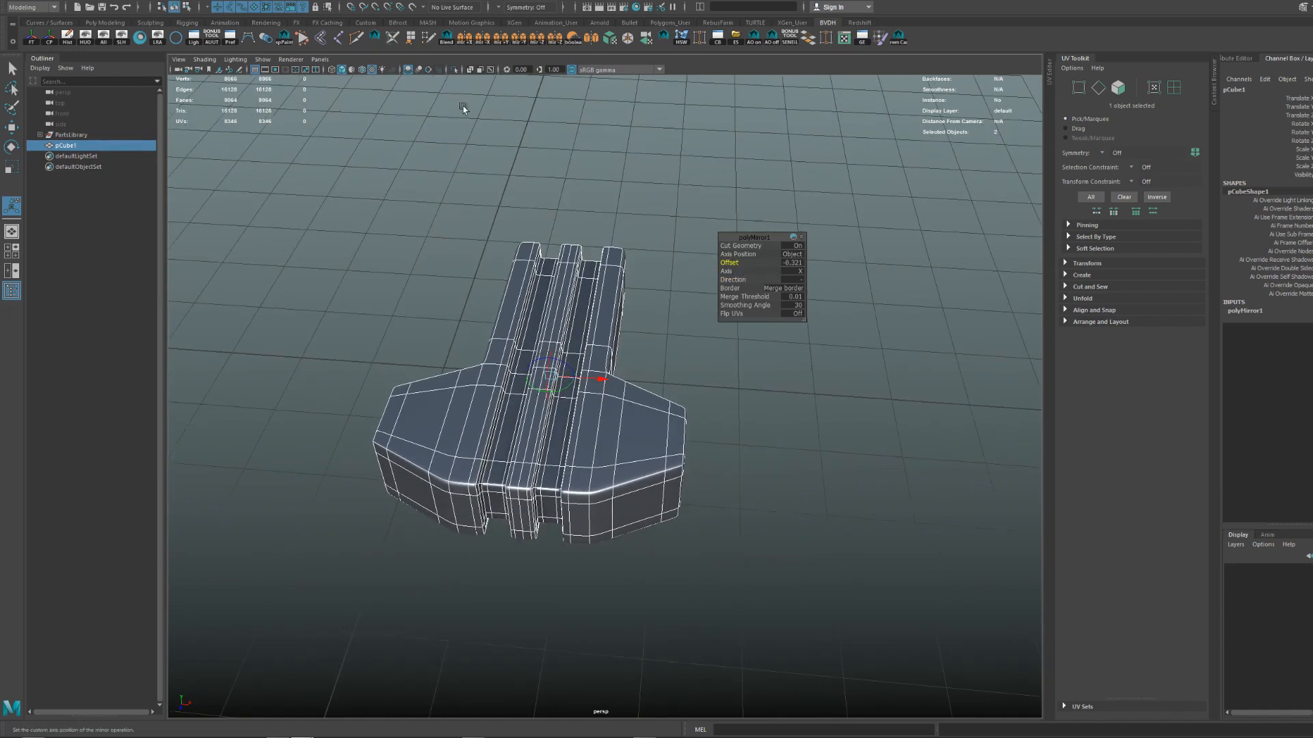
pyautogui.keyDown('alt'); pyautogui.moveTo(559, 237); pyautogui.dragTo(607, 326); pyautogui.keyUp('alt')
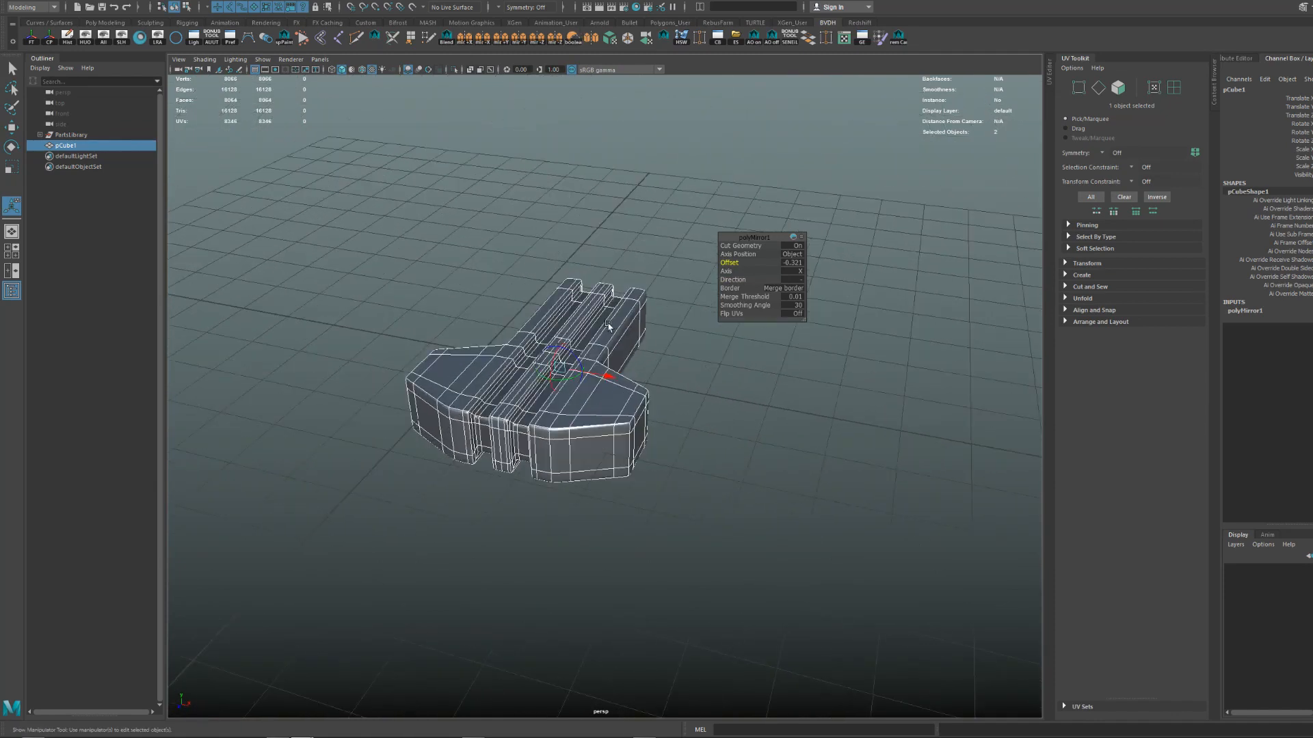
# Set the mirror's axis position to World to separate the part into two opposite bars, and finish the mirror.
pyautogui.keyDown('alt'); pyautogui.moveTo(630, 370); pyautogui.dragTo(787, 257); pyautogui.keyUp('alt')
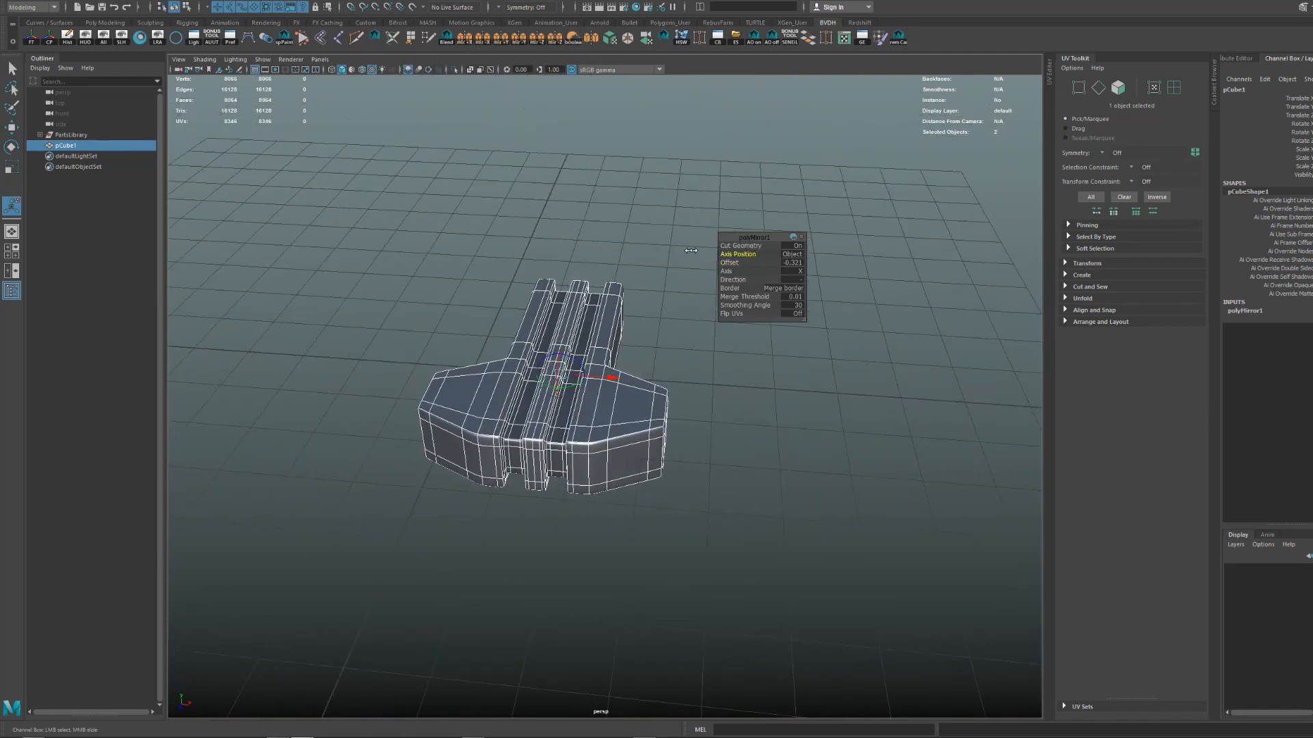
pyautogui.moveTo(690, 250); pyautogui.dragTo(659, 250)
pyautogui.moveTo(506, 251); pyautogui.dragTo(1035, 241)
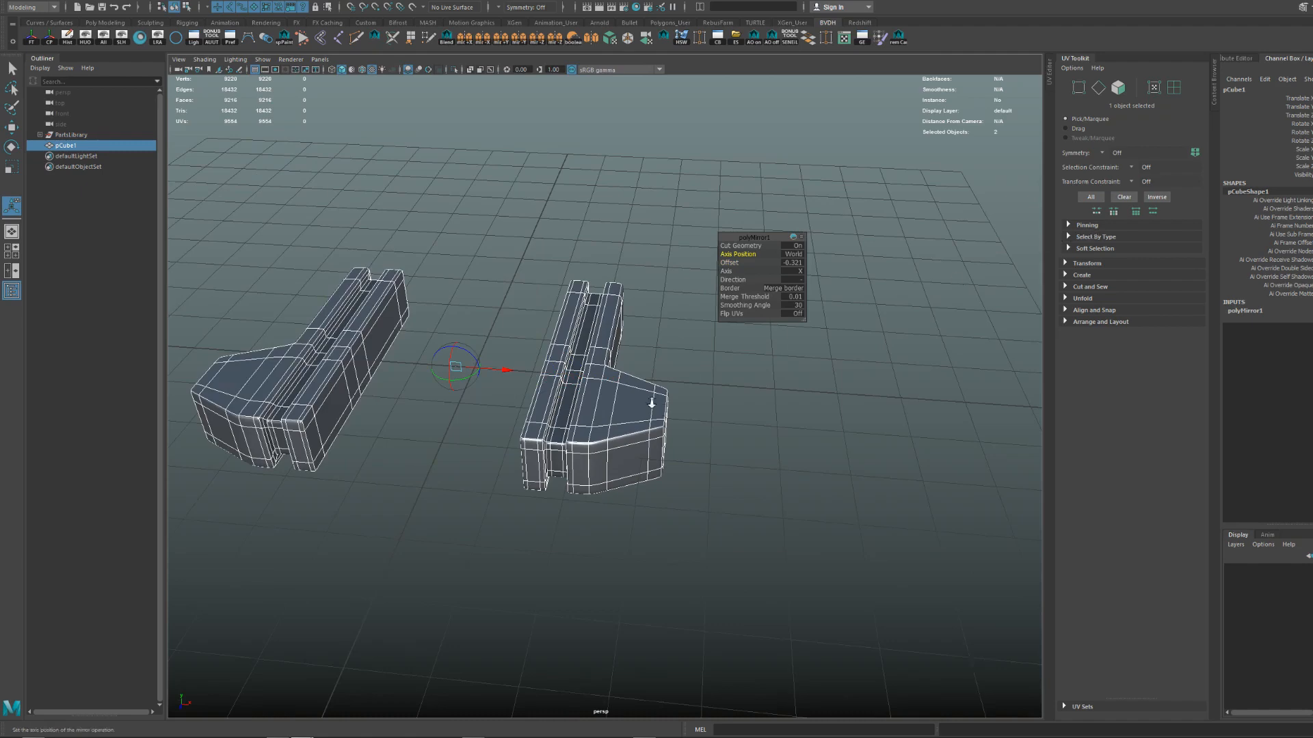
pyautogui.keyDown('alt'); pyautogui.moveTo(652, 403); pyautogui.dragTo(638, 395); pyautogui.keyUp('alt')
pyautogui.keyDown('alt'); pyautogui.moveTo(754, 264); pyautogui.dragTo(712, 417); pyautogui.keyUp('alt')
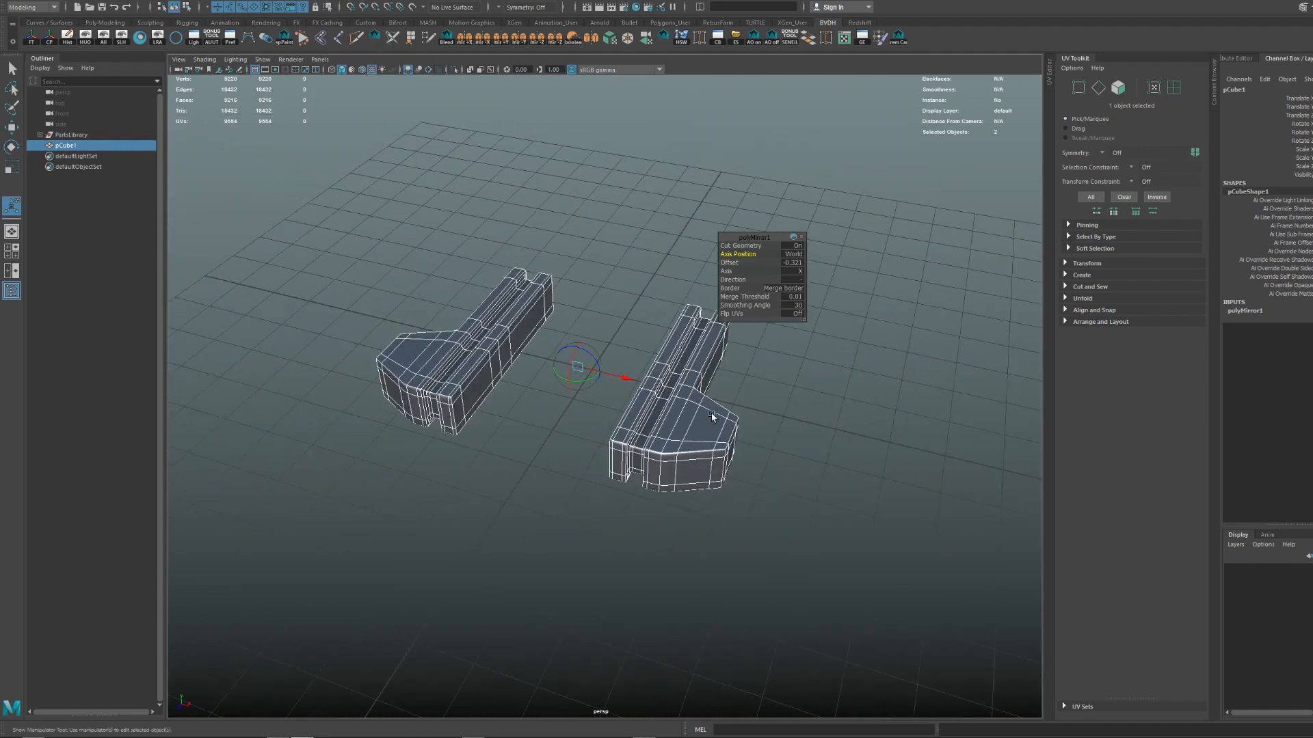
pyautogui.moveTo(624, 375); pyautogui.dragTo(613, 373)
pyautogui.keyDown('alt'); pyautogui.moveTo(613, 373); pyautogui.dragTo(554, 376); pyautogui.keyUp('alt')
pyautogui.press('q')
pyautogui.click(702, 410)
pyautogui.press('w')
pyautogui.keyDown('alt'); pyautogui.moveTo(702, 410); pyautogui.dragTo(771, 441); pyautogui.keyUp('alt')
pyautogui.click(585, 384)
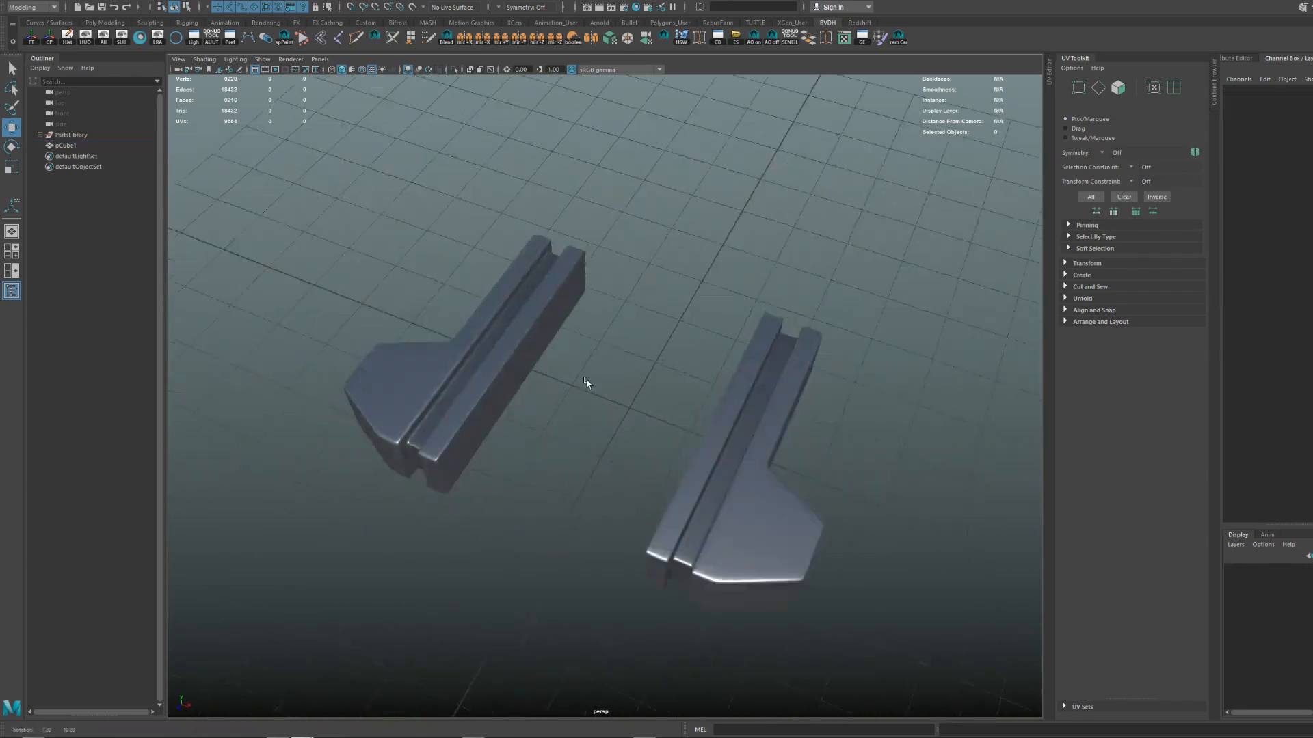
# Select the pair of bars and mirror them across the Y axis to form a second stacked layer.
pyautogui.keyDown('alt'); pyautogui.moveTo(586, 383); pyautogui.dragTo(592, 368); pyautogui.keyUp('alt')
pyautogui.click(512, 374)
pyautogui.keyDown('alt'); pyautogui.moveTo(565, 422); pyautogui.dragTo(589, 393); pyautogui.keyUp('alt')
pyautogui.keyDown('alt'); pyautogui.moveTo(686, 370); pyautogui.dragTo(531, 194); pyautogui.keyUp('alt')
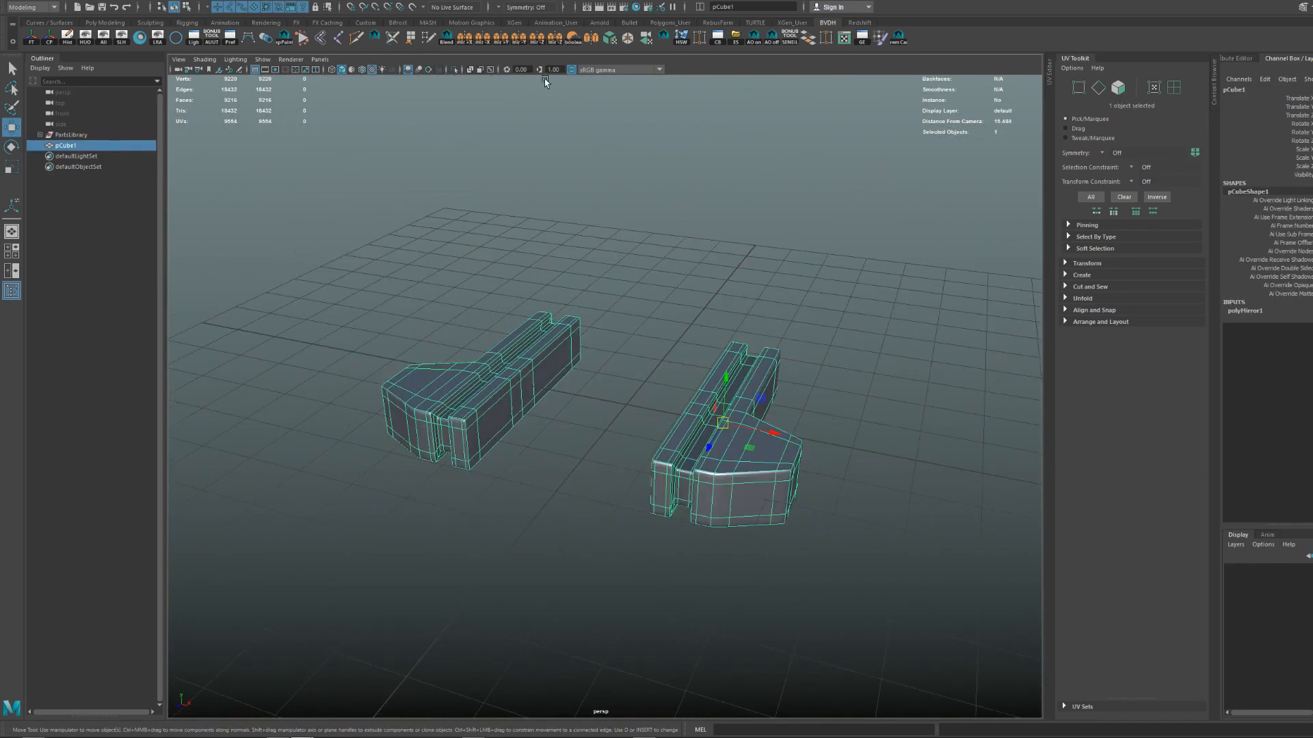
pyautogui.click(501, 41)
pyautogui.keyDown('alt'); pyautogui.moveTo(697, 310); pyautogui.dragTo(653, 253); pyautogui.keyUp('alt')
pyautogui.keyDown('alt'); pyautogui.moveTo(694, 329); pyautogui.dragTo(619, 331); pyautogui.keyUp('alt')
pyautogui.click(680, 256)
pyautogui.keyDown('alt'); pyautogui.moveTo(680, 256); pyautogui.dragTo(650, 272); pyautogui.keyUp('alt')
pyautogui.click(637, 419)
pyautogui.keyDown('alt'); pyautogui.moveTo(637, 419); pyautogui.dragTo(668, 375); pyautogui.keyUp('alt')
# Select the faces of the upper shell layer and scale them down into a thinner slab.
pyautogui.press('F11')
pyautogui.doubleClick(671, 376)
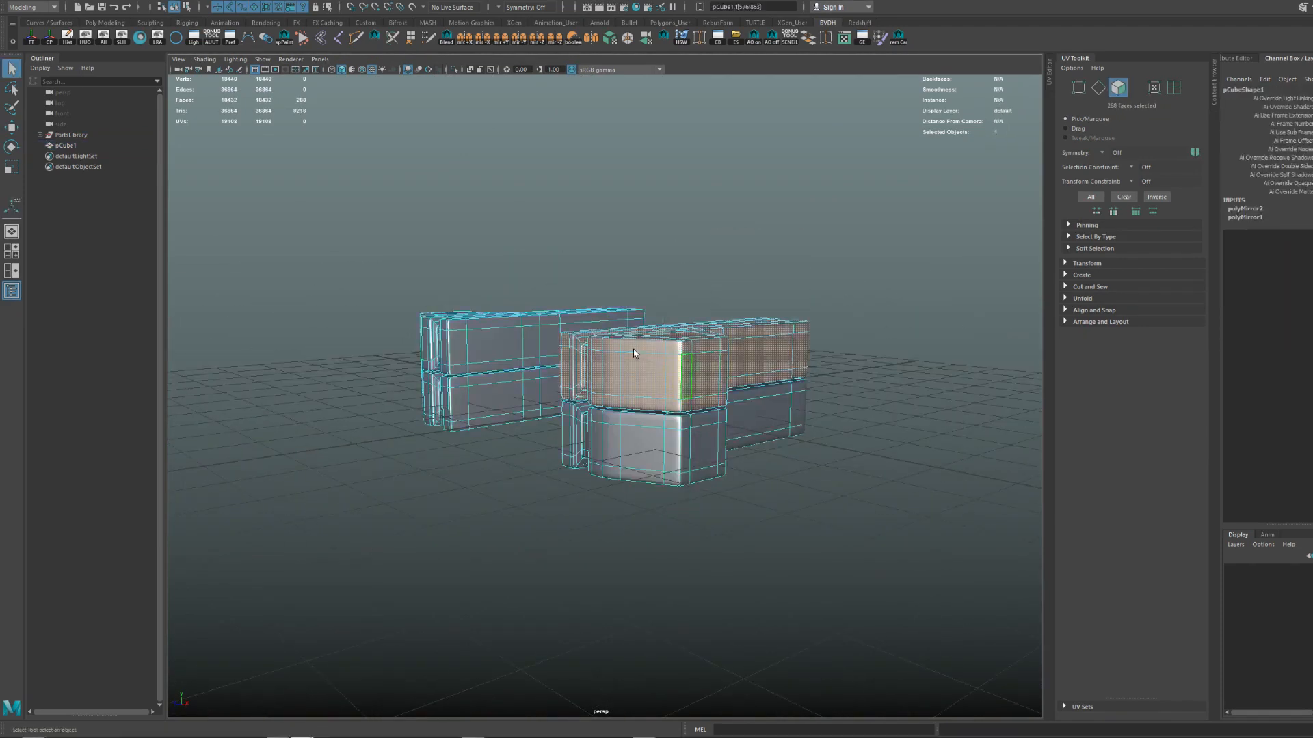
pyautogui.press('r')
pyautogui.moveTo(599, 318); pyautogui.dragTo(659, 363)
pyautogui.press('w')
pyautogui.press('q')
pyautogui.click(614, 328)
pyautogui.click(772, 336)
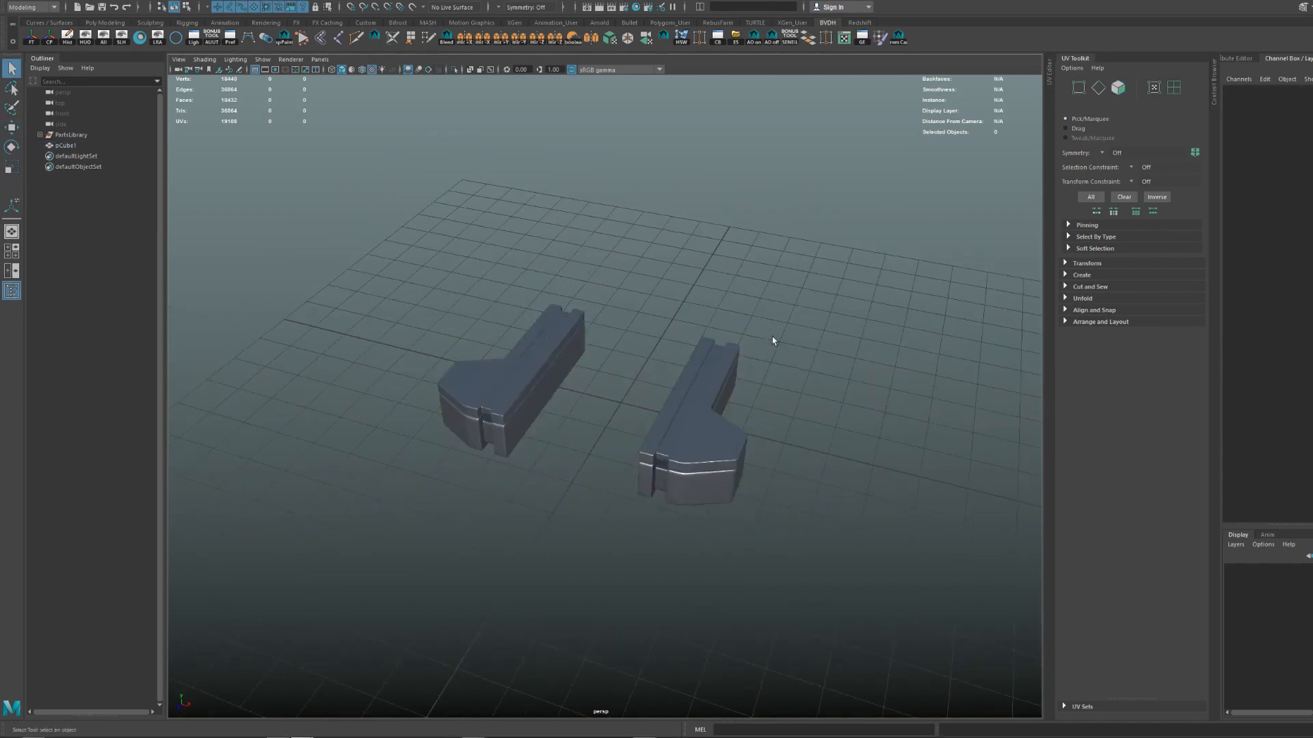
# Mirror the bars across the Z axis with the mirror plane at an offset of about -0.191.
pyautogui.keyDown('alt'); pyautogui.moveTo(772, 435); pyautogui.dragTo(627, 433); pyautogui.keyUp('alt')
pyautogui.click(629, 435)
pyautogui.keyDown('alt'); pyautogui.moveTo(673, 373); pyautogui.dragTo(772, 321); pyautogui.keyUp('alt')
pyautogui.keyDown('alt'); pyautogui.moveTo(855, 320); pyautogui.dragTo(769, 324); pyautogui.keyUp('alt')
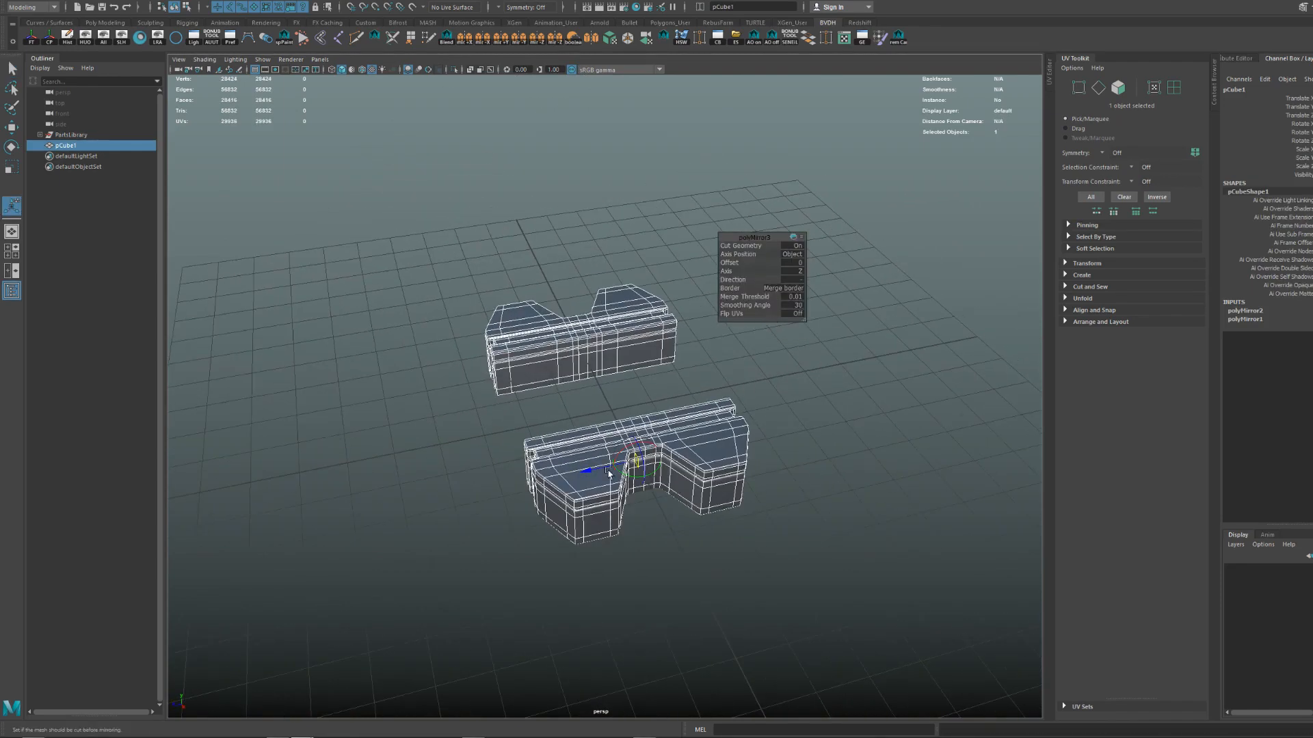
pyautogui.moveTo(615, 469); pyautogui.dragTo(595, 471)
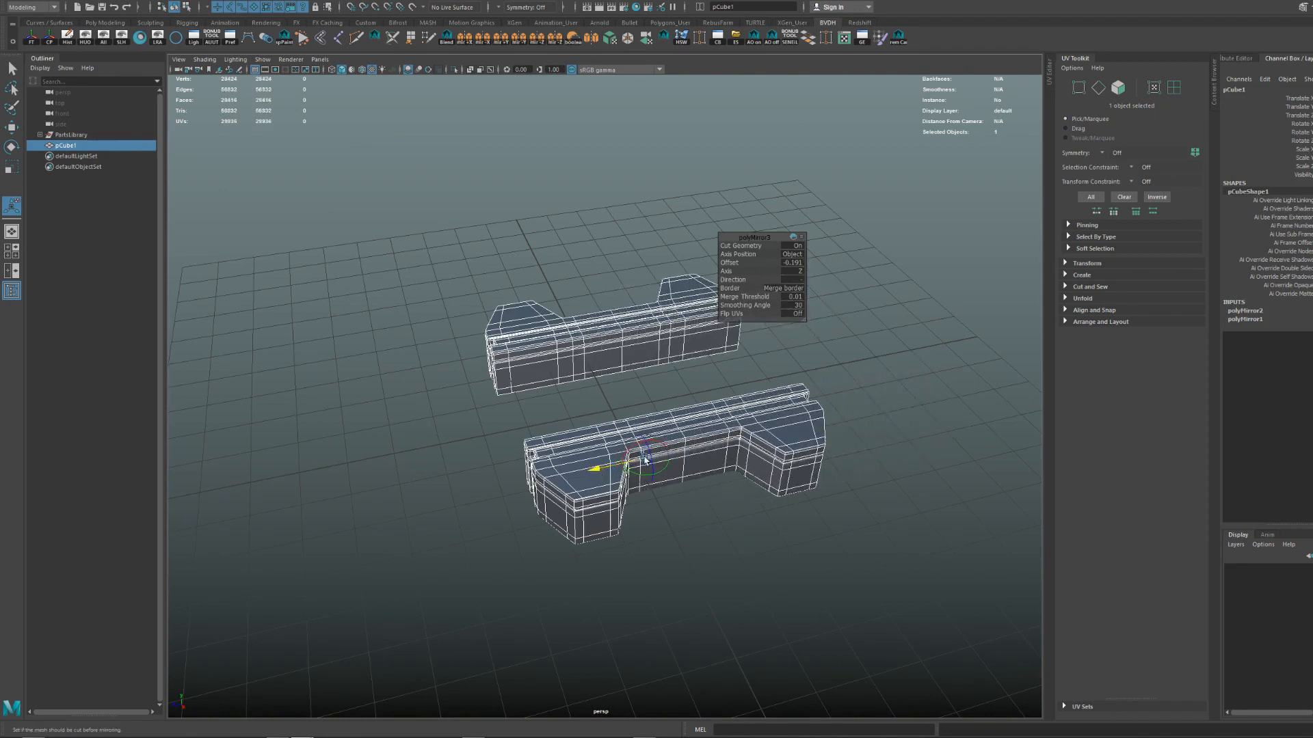
pyautogui.keyDown('alt'); pyautogui.moveTo(695, 397); pyautogui.dragTo(603, 482); pyautogui.keyUp('alt')
pyautogui.keyDown('alt'); pyautogui.moveTo(711, 469); pyautogui.dragTo(609, 475, button='middle'); pyautogui.keyUp('alt')
pyautogui.keyDown('alt'); pyautogui.moveTo(609, 474); pyautogui.dragTo(618, 488); pyautogui.keyUp('alt')
pyautogui.click(637, 430)
pyautogui.keyDown('alt'); pyautogui.moveTo(636, 431); pyautogui.dragTo(659, 346); pyautogui.keyUp('alt')
pyautogui.hotkey('ctrl', 'z')
# Duplicate the mirrored bars upward and scale the copy flatter to stack another thin layer on top.
pyautogui.press('w')
pyautogui.scroll(2, 675, 356)
pyautogui.keyDown('shift'); pyautogui.moveTo(593, 429); pyautogui.dragTo(674, 355); pyautogui.keyUp('shift')
pyautogui.press('r')
pyautogui.press('w')
pyautogui.click(737, 270)
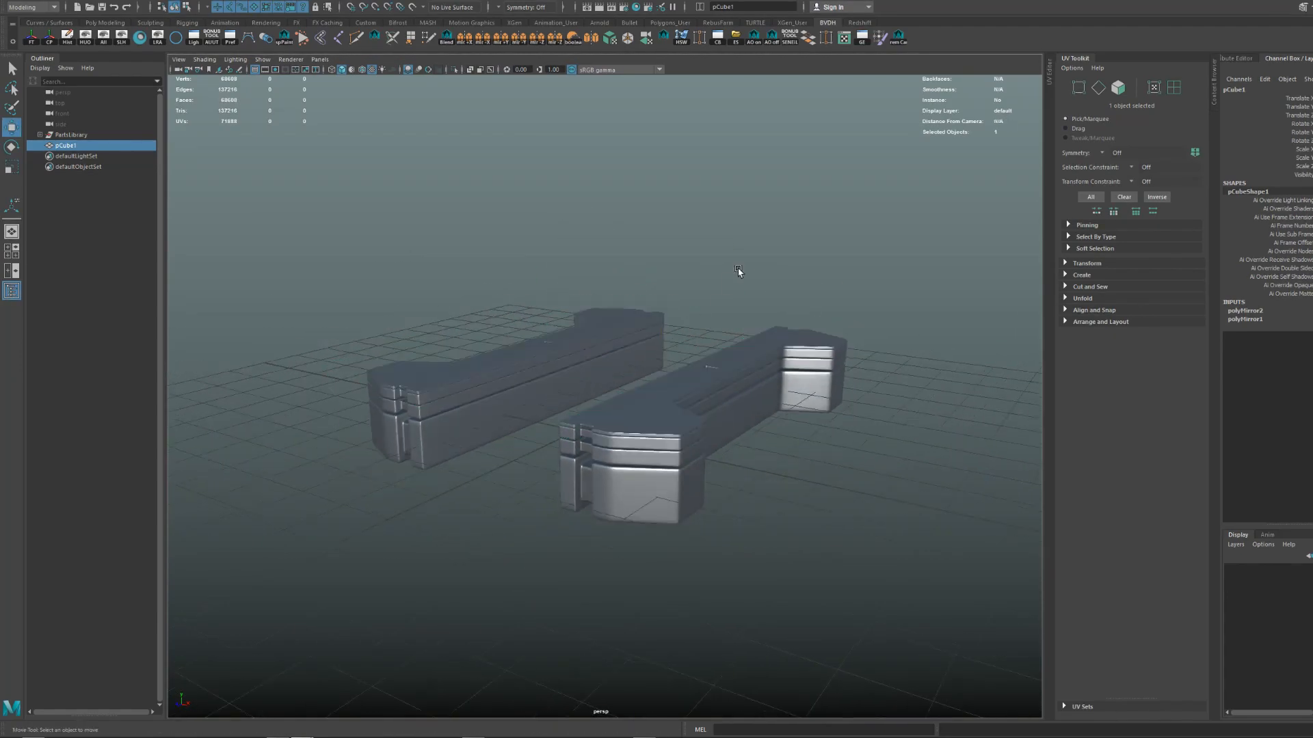
pyautogui.keyDown('alt'); pyautogui.moveTo(737, 270); pyautogui.dragTo(712, 359); pyautogui.keyUp('alt')
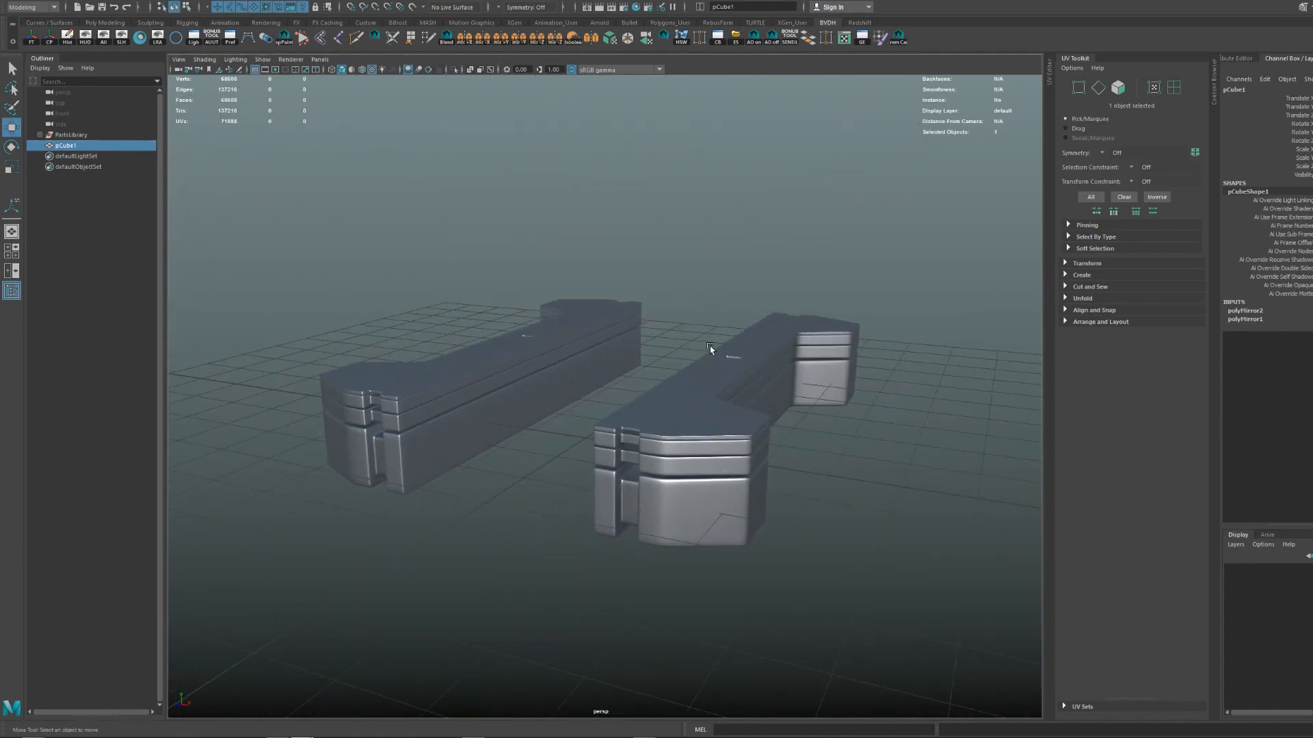
# Cycle through the viewport background shades and inspect the layered bars from several angles.
pyautogui.hotkey('alt', 'b')
pyautogui.hotkey('alt', 'b')
pyautogui.keyDown('alt'); pyautogui.moveTo(715, 310); pyautogui.dragTo(686, 373); pyautogui.keyUp('alt')
pyautogui.hotkey('alt', 'b')
pyautogui.hotkey('alt', 'b')
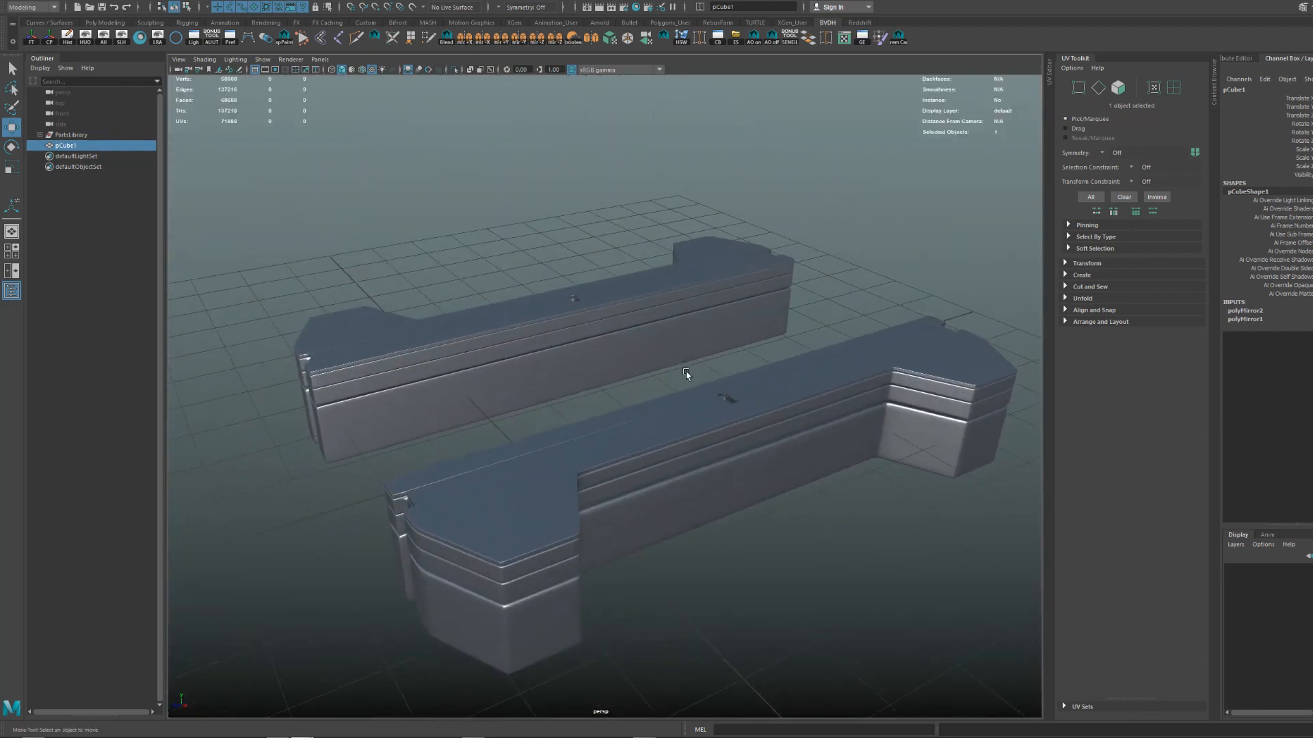
pyautogui.hotkey('alt', 'b')
pyautogui.hotkey('alt', 'b')
pyautogui.keyDown('alt'); pyautogui.moveTo(661, 351); pyautogui.dragTo(741, 372); pyautogui.keyUp('alt')
pyautogui.hotkey('alt', 'b')
pyautogui.hotkey('alt', 'b')
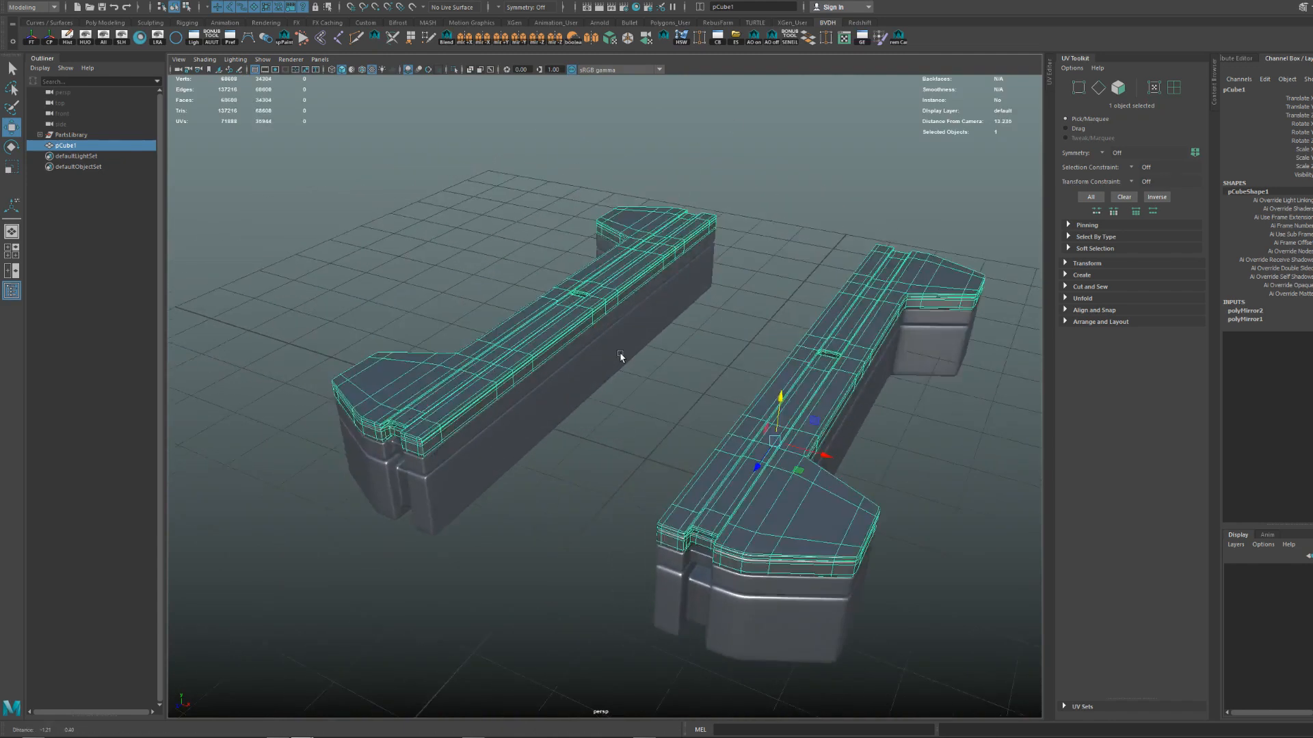
# Select all the layered pieces, combine them into one mesh and delete its history.
pyautogui.scroll(-3, 619, 355)
pyautogui.press('q')
pyautogui.keyDown('alt'); pyautogui.moveTo(617, 347); pyautogui.dragTo(656, 308); pyautogui.keyUp('alt')
pyautogui.moveTo(464, 485); pyautogui.dragTo(909, 260)
pyautogui.keyDown('shift'); pyautogui.moveTo(758, 267); pyautogui.dragTo(747, 462, button='right'); pyautogui.keyUp('shift')
pyautogui.hotkey('alt', 'shift', 'd')
pyautogui.keyDown('alt'); pyautogui.moveTo(726, 300); pyautogui.dragTo(716, 366); pyautogui.keyUp('alt')
pyautogui.press('w')
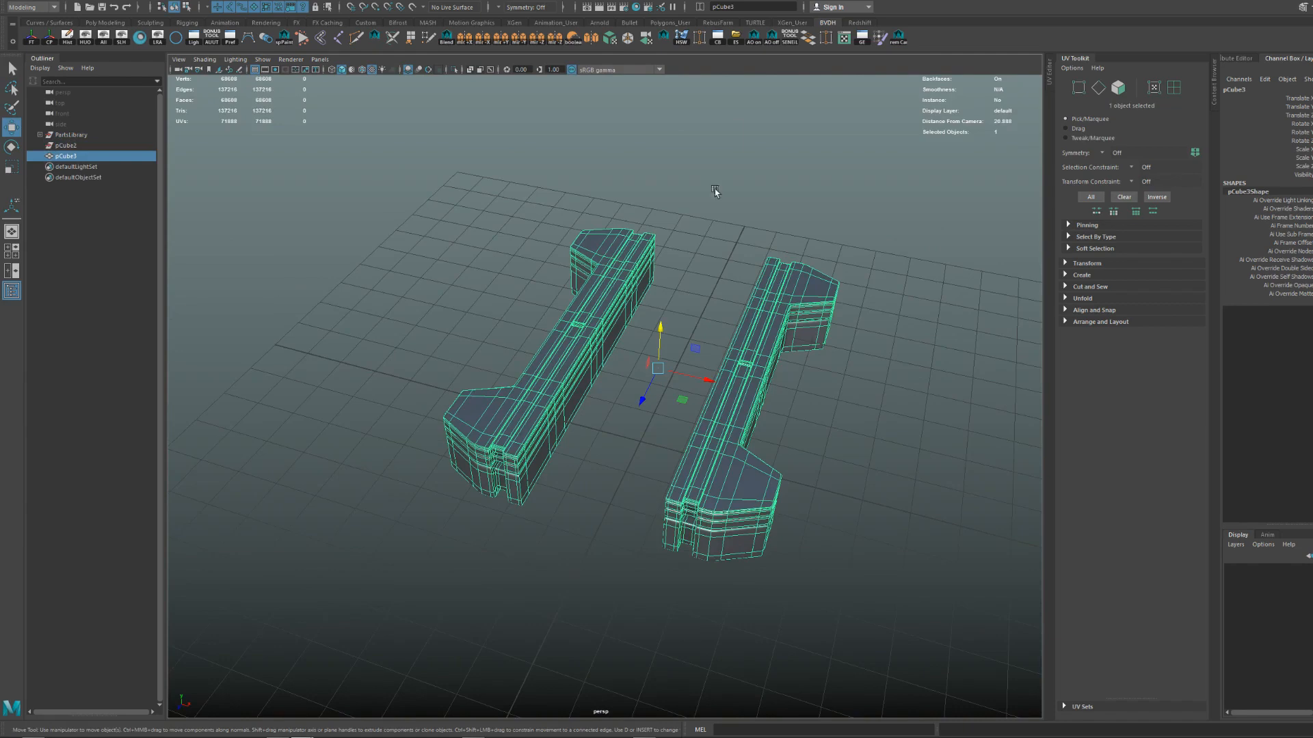
# Display the combined mesh unsmoothed and turn off screen space ambient occlusion in the viewport.
pyautogui.press('1')
pyautogui.keyDown('alt'); pyautogui.moveTo(689, 204); pyautogui.dragTo(761, 299, button='right'); pyautogui.keyUp('alt')
pyautogui.press('3')
pyautogui.press('1')
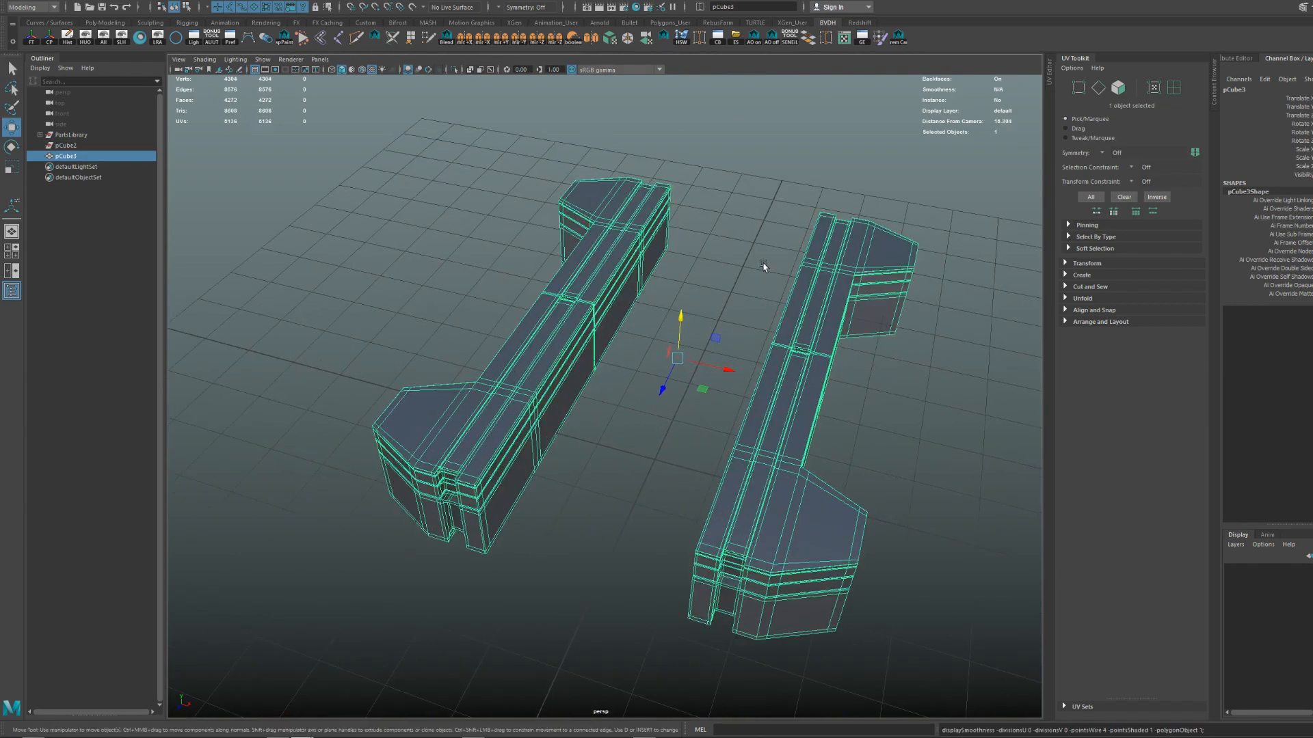
pyautogui.keyDown('alt'); pyautogui.moveTo(731, 264); pyautogui.dragTo(729, 246, button='middle'); pyautogui.keyUp('alt')
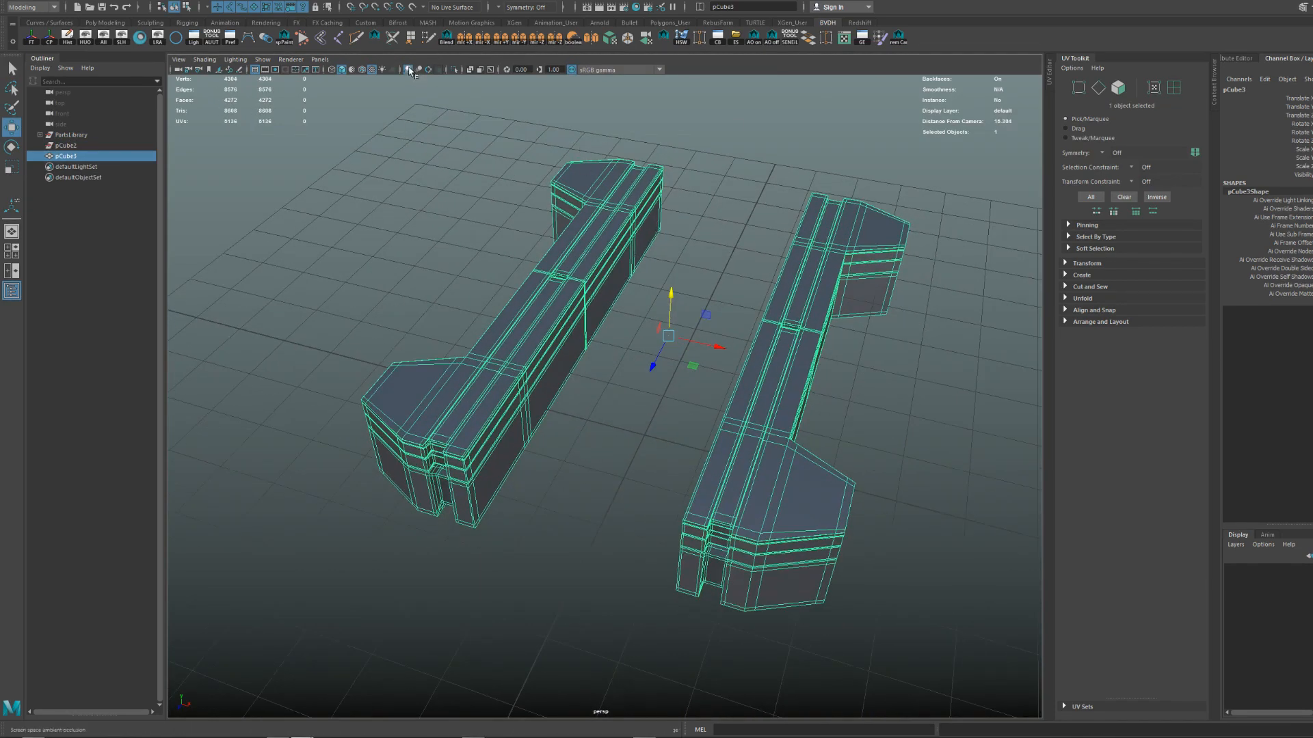
pyautogui.keyDown('alt'); pyautogui.moveTo(732, 228); pyautogui.dragTo(696, 285); pyautogui.keyUp('alt')
pyautogui.press('e')
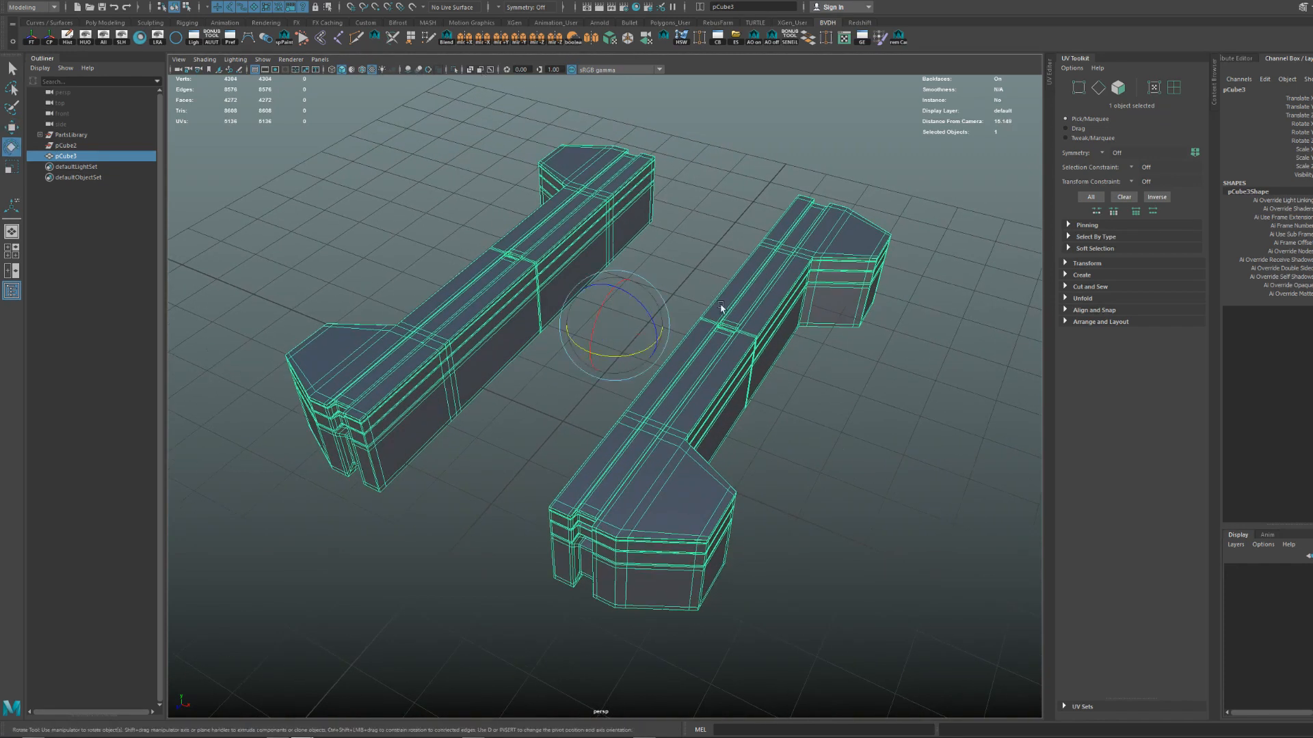
pyautogui.press('w')
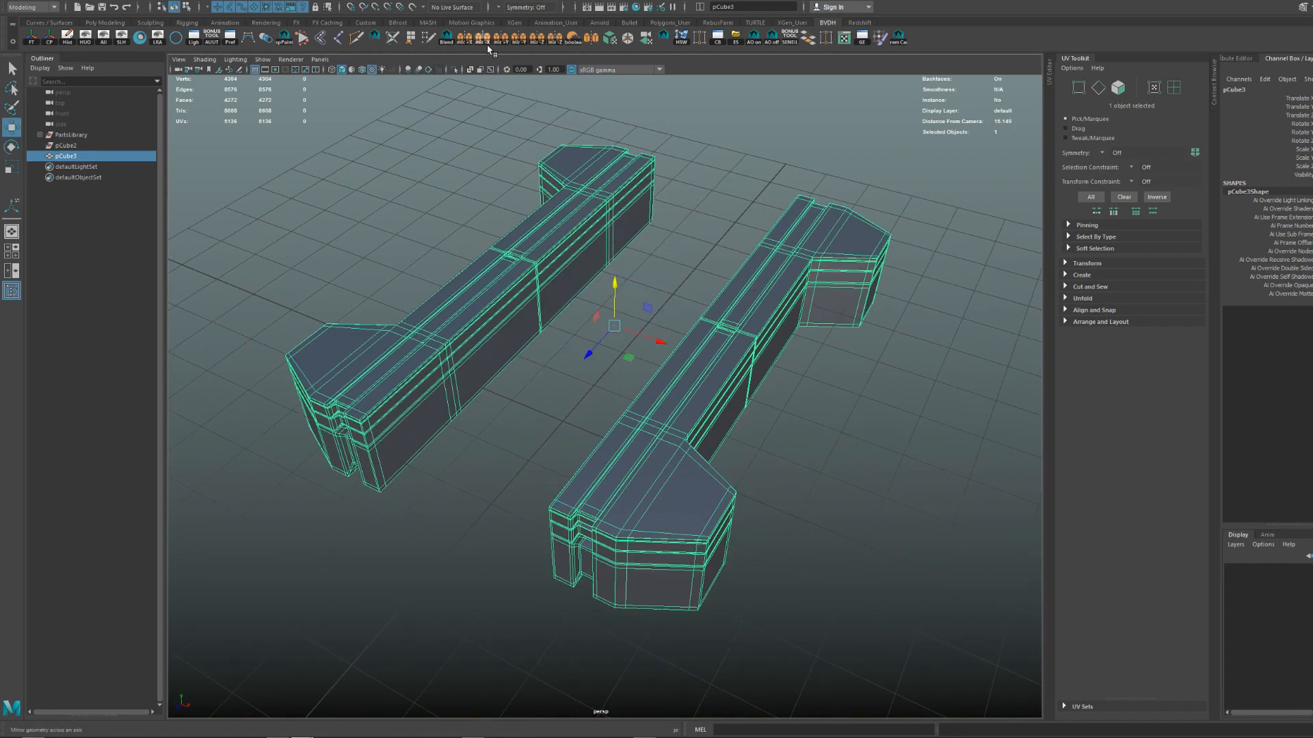
# Mirror the combined mesh across X with a bounding-box axis position and an offset of about 0.15.
pyautogui.click(470, 43)
pyautogui.keyDown('alt'); pyautogui.moveTo(836, 395); pyautogui.dragTo(770, 359); pyautogui.keyUp('alt')
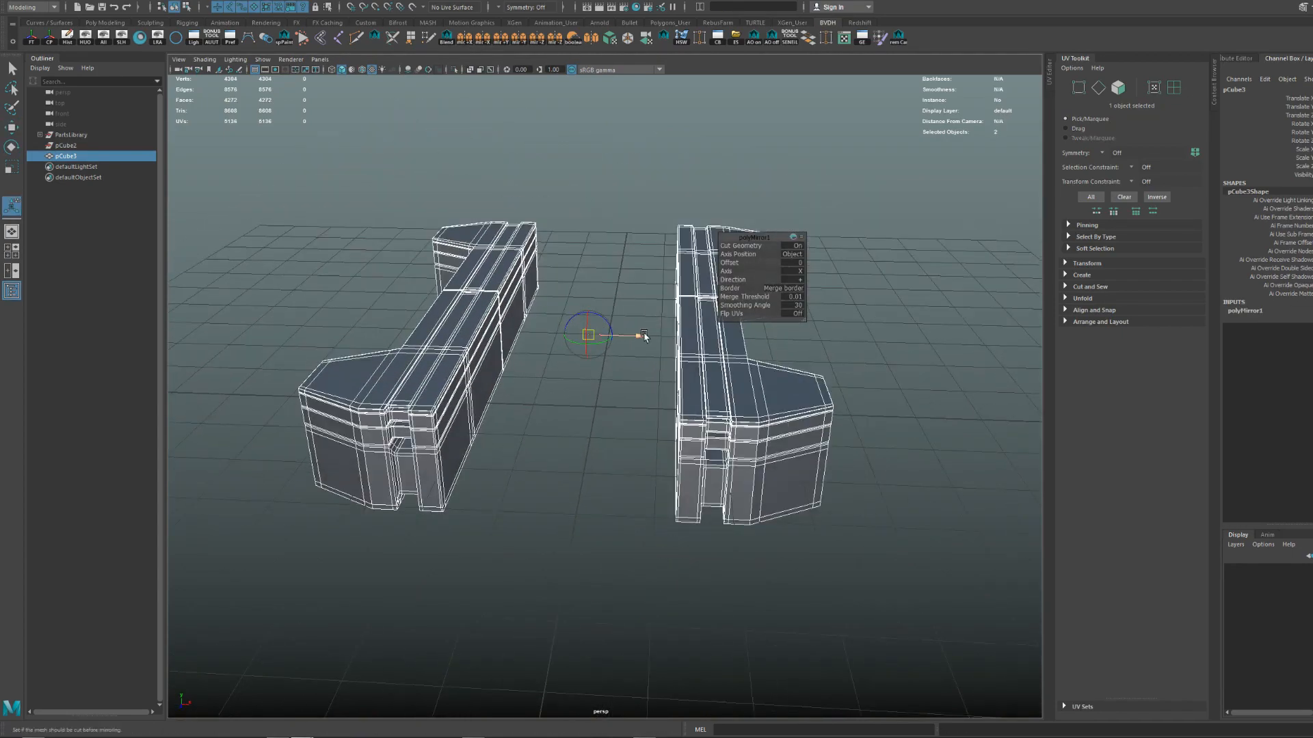
pyautogui.moveTo(644, 334); pyautogui.dragTo(654, 337)
pyautogui.hotkey('ctrl', 'z')
pyautogui.moveTo(744, 252); pyautogui.dragTo(733, 254)
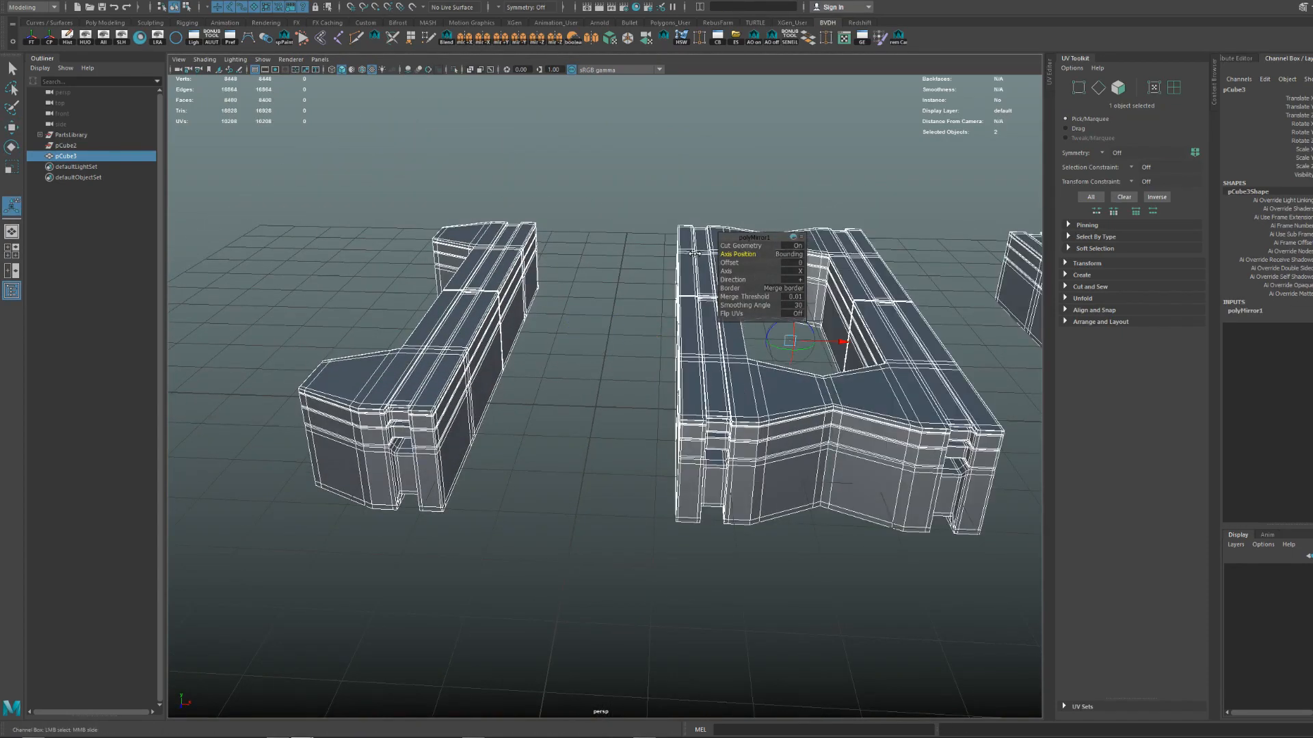
pyautogui.keyDown('alt'); pyautogui.moveTo(743, 335); pyautogui.dragTo(610, 378, button='middle'); pyautogui.keyUp('alt')
pyautogui.keyDown('alt'); pyautogui.moveTo(609, 378); pyautogui.dragTo(524, 252, button='right'); pyautogui.keyUp('alt')
pyautogui.keyDown('alt'); pyautogui.moveTo(646, 390); pyautogui.dragTo(628, 489); pyautogui.keyUp('alt')
pyautogui.scroll(10, 616, 376)
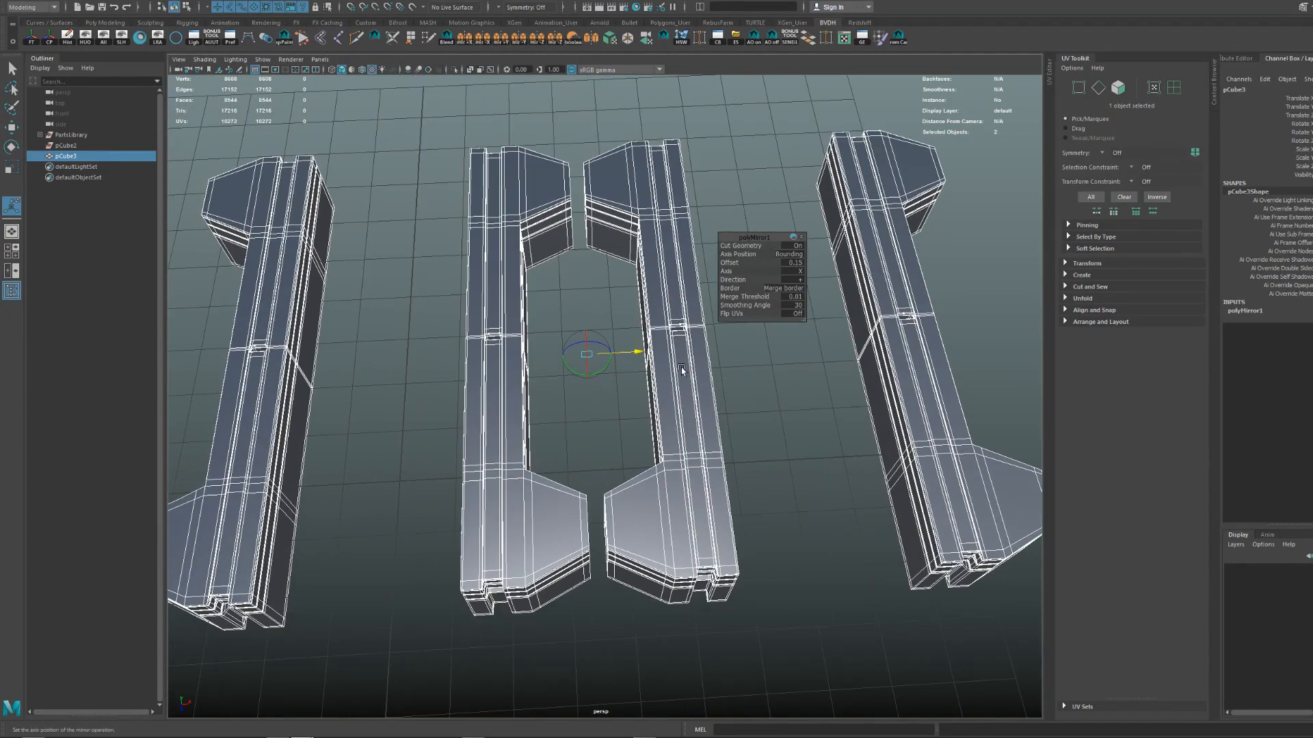
# Preview the mirrored mesh smoothed and examine the gap between the two middle bars.
pyautogui.press('3')
pyautogui.scroll(5, 681, 368)
pyautogui.keyDown('alt'); pyautogui.moveTo(681, 367); pyautogui.dragTo(469, 300); pyautogui.keyUp('alt')
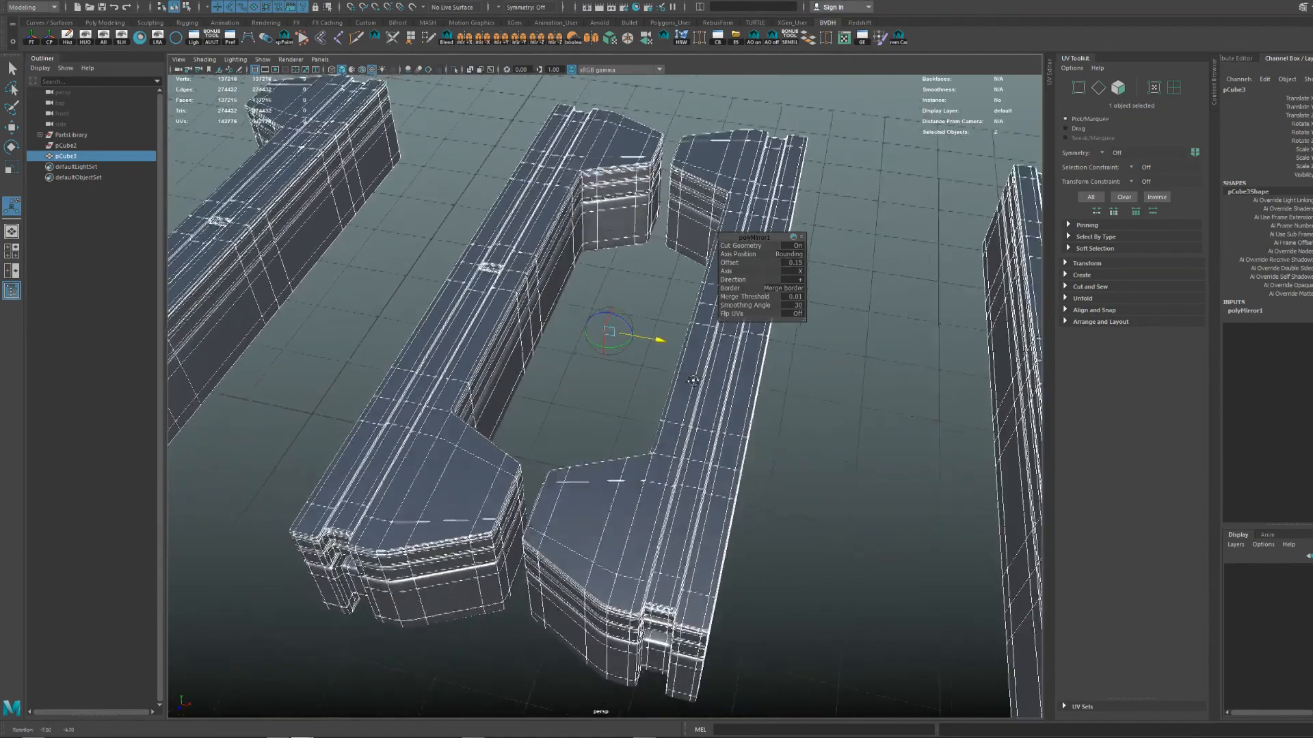
pyautogui.scroll(-5, 623, 333)
pyautogui.click(453, 331)
pyautogui.keyDown('alt'); pyautogui.moveTo(453, 332); pyautogui.dragTo(417, 328, button='right'); pyautogui.keyUp('alt')
pyautogui.keyDown('alt'); pyautogui.moveTo(417, 328); pyautogui.dragTo(547, 345); pyautogui.keyUp('alt')
pyautogui.keyDown('alt'); pyautogui.moveTo(548, 346); pyautogui.dragTo(612, 424, button='right'); pyautogui.keyUp('alt')
pyautogui.scroll(5, 613, 425)
# Shift the X mirror plane to a negative offset so the two middle bars merge into one frame, and preview it smoothed.
pyautogui.click(612, 432)
pyautogui.keyDown('alt'); pyautogui.moveTo(613, 433); pyautogui.dragTo(651, 419, button='middle'); pyautogui.keyUp('alt')
pyautogui.press('1')
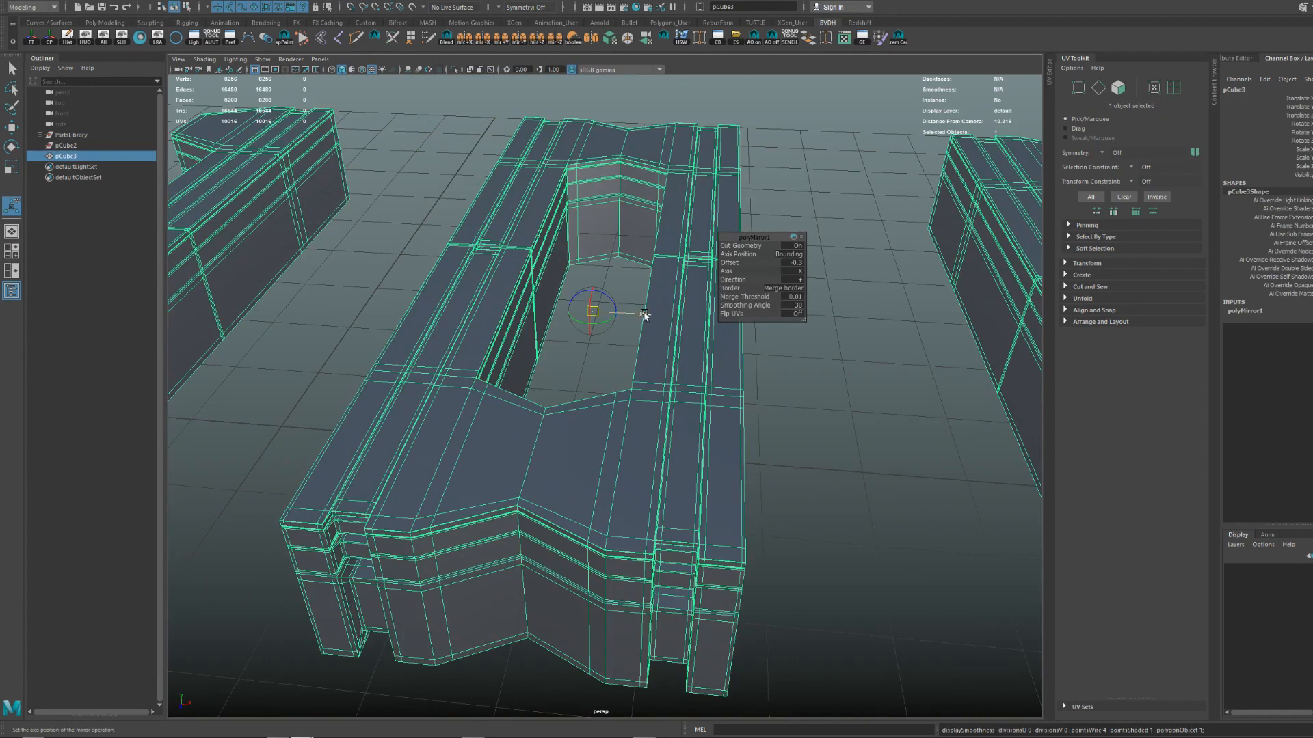
pyautogui.moveTo(658, 321); pyautogui.dragTo(629, 309)
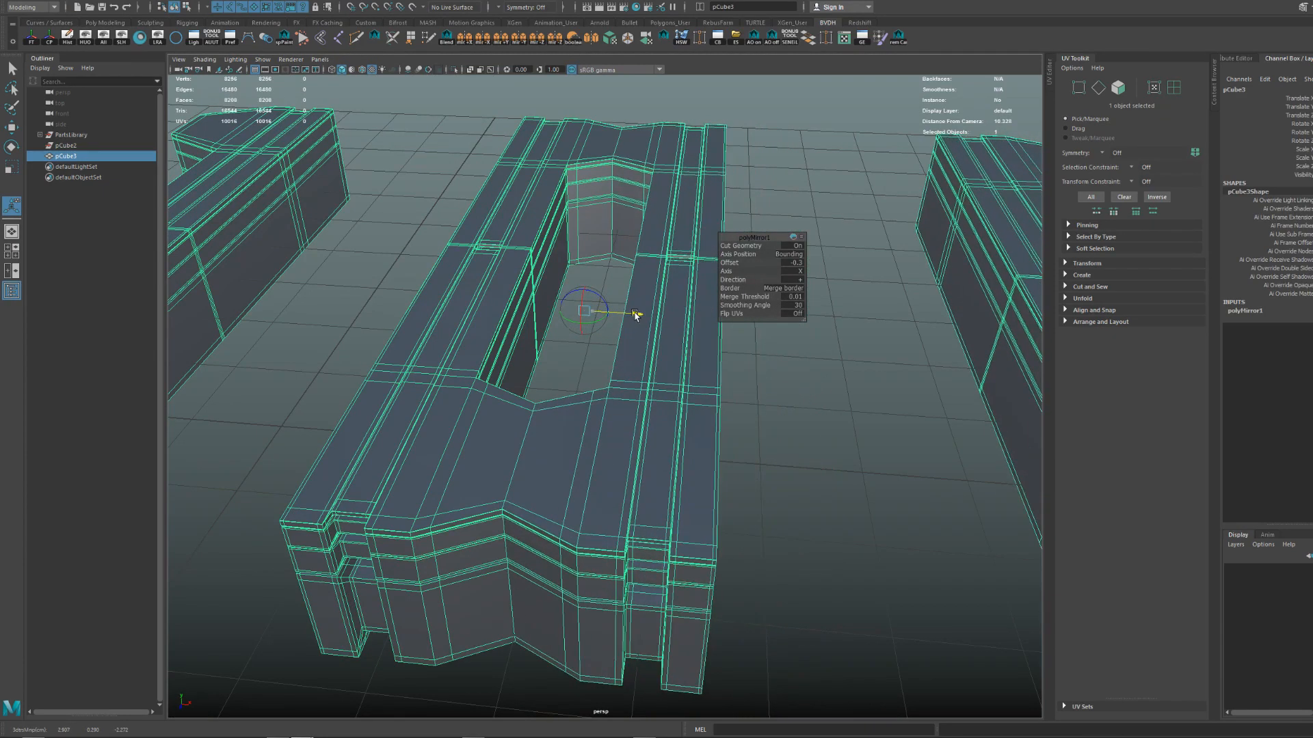
pyautogui.scroll(-3, 543, 290)
pyautogui.press('3')
pyautogui.scroll(-3, 613, 355)
pyautogui.keyDown('alt'); pyautogui.moveTo(613, 355); pyautogui.dragTo(551, 342); pyautogui.keyUp('alt')
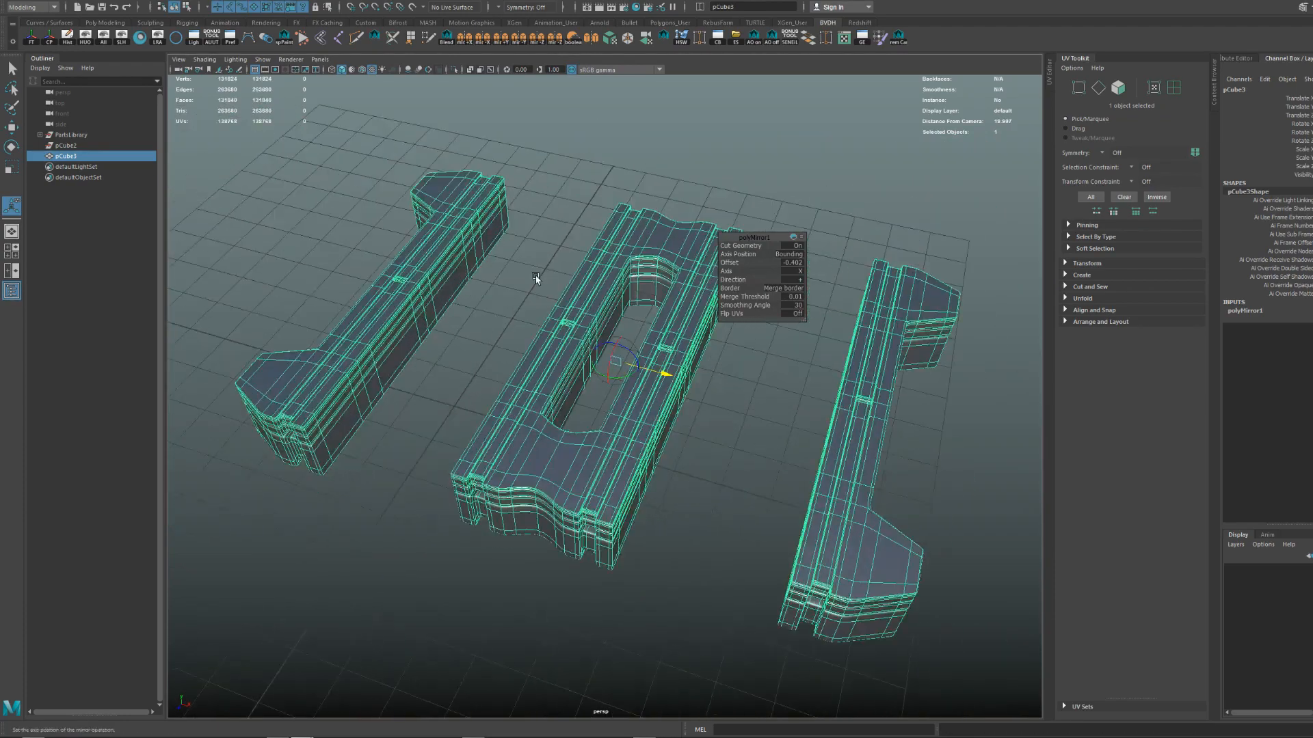
# Examine the smoothed centre frame and the outer bars from several angles.
pyautogui.click(536, 278)
pyautogui.keyDown('alt'); pyautogui.moveTo(519, 278); pyautogui.dragTo(704, 461); pyautogui.keyUp('alt')
pyautogui.scroll(-2, 527, 326)
pyautogui.scroll(3, 709, 433)
pyautogui.scroll(-3, 704, 461)
pyautogui.keyDown('alt'); pyautogui.moveTo(606, 463); pyautogui.dragTo(554, 391); pyautogui.keyUp('alt')
pyautogui.click(522, 414)
pyautogui.keyDown('alt'); pyautogui.moveTo(641, 411); pyautogui.dragTo(580, 363); pyautogui.keyUp('alt')
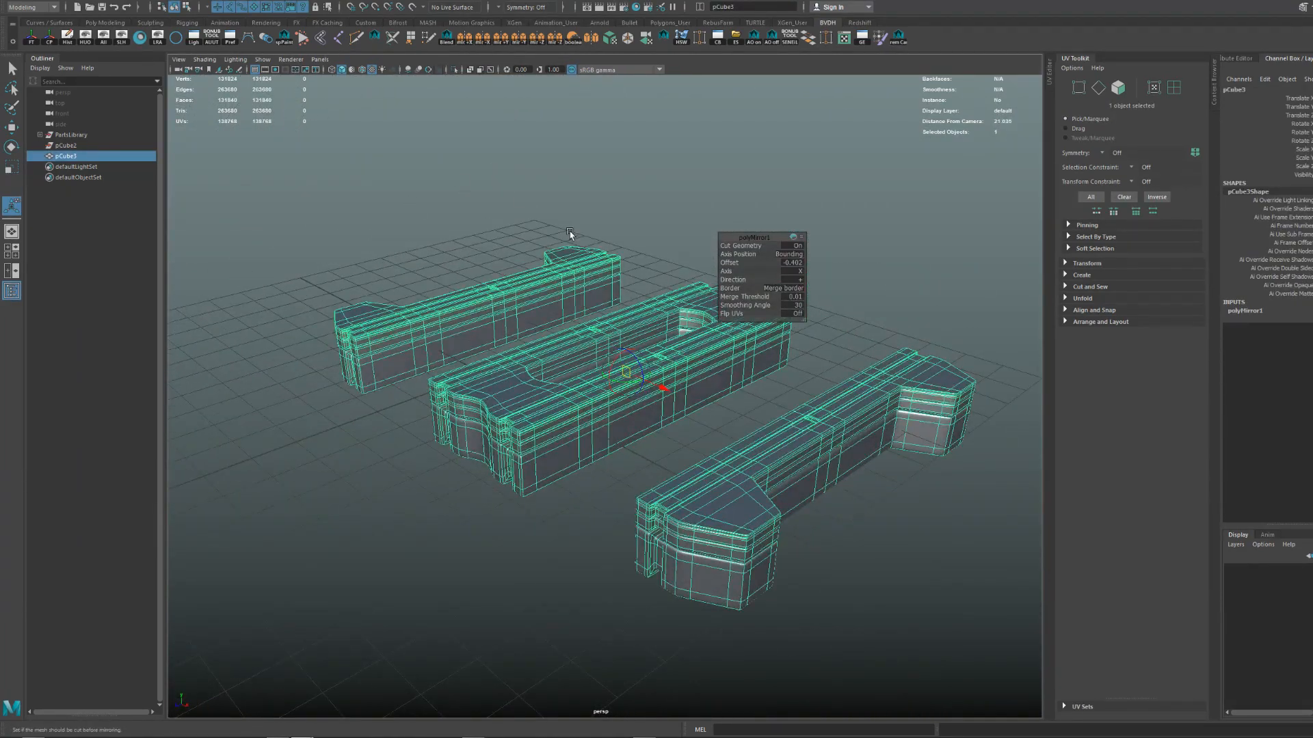
# Mirror the bars across Y, adjusting the axis position and offset so the side grooves repeat symmetrically over their height.
pyautogui.click(501, 38)
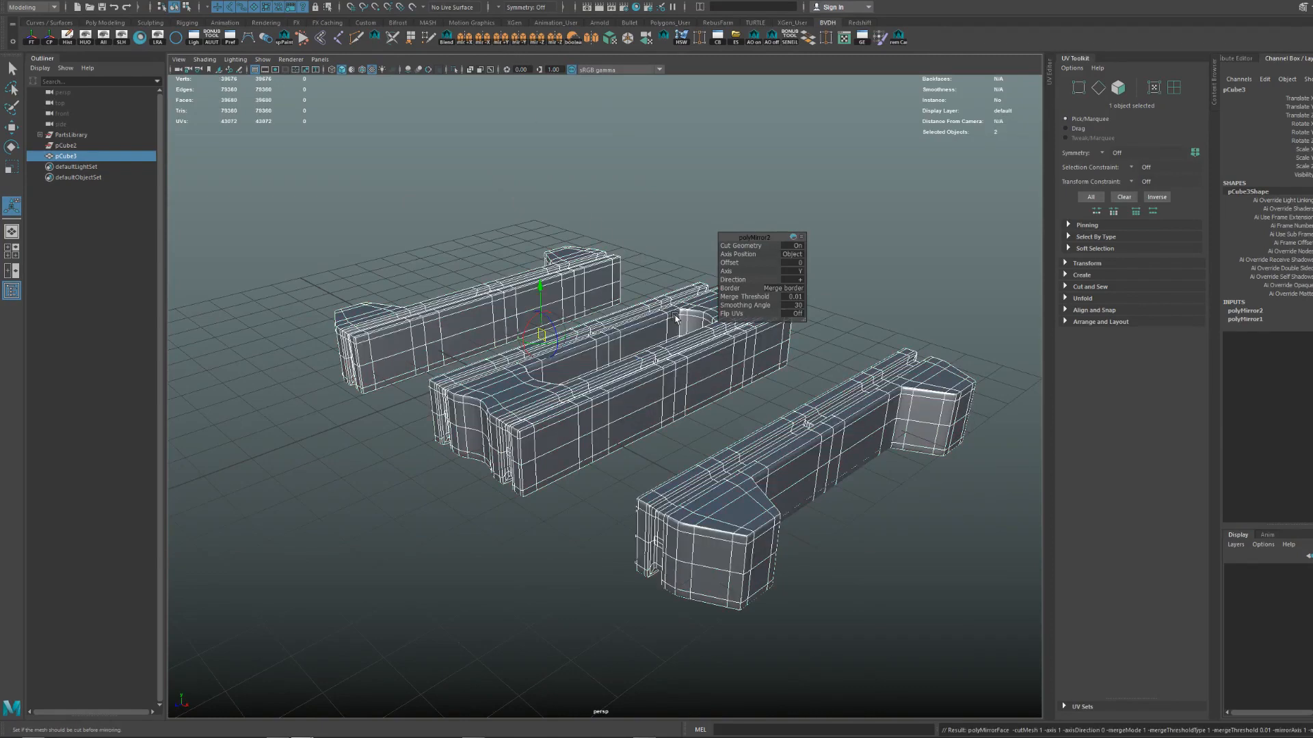
pyautogui.keyDown('alt'); pyautogui.moveTo(594, 333); pyautogui.dragTo(561, 293); pyautogui.keyUp('alt')
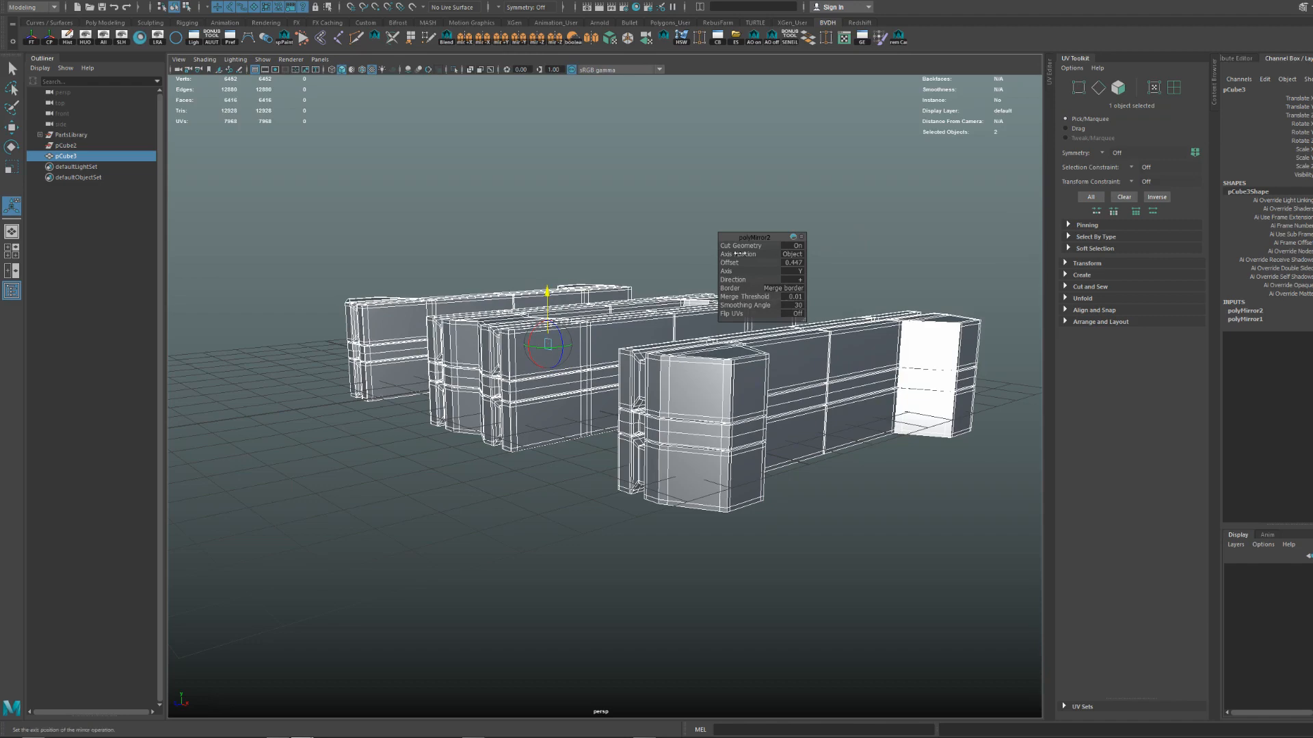
pyautogui.moveTo(738, 254); pyautogui.dragTo(1024, 239)
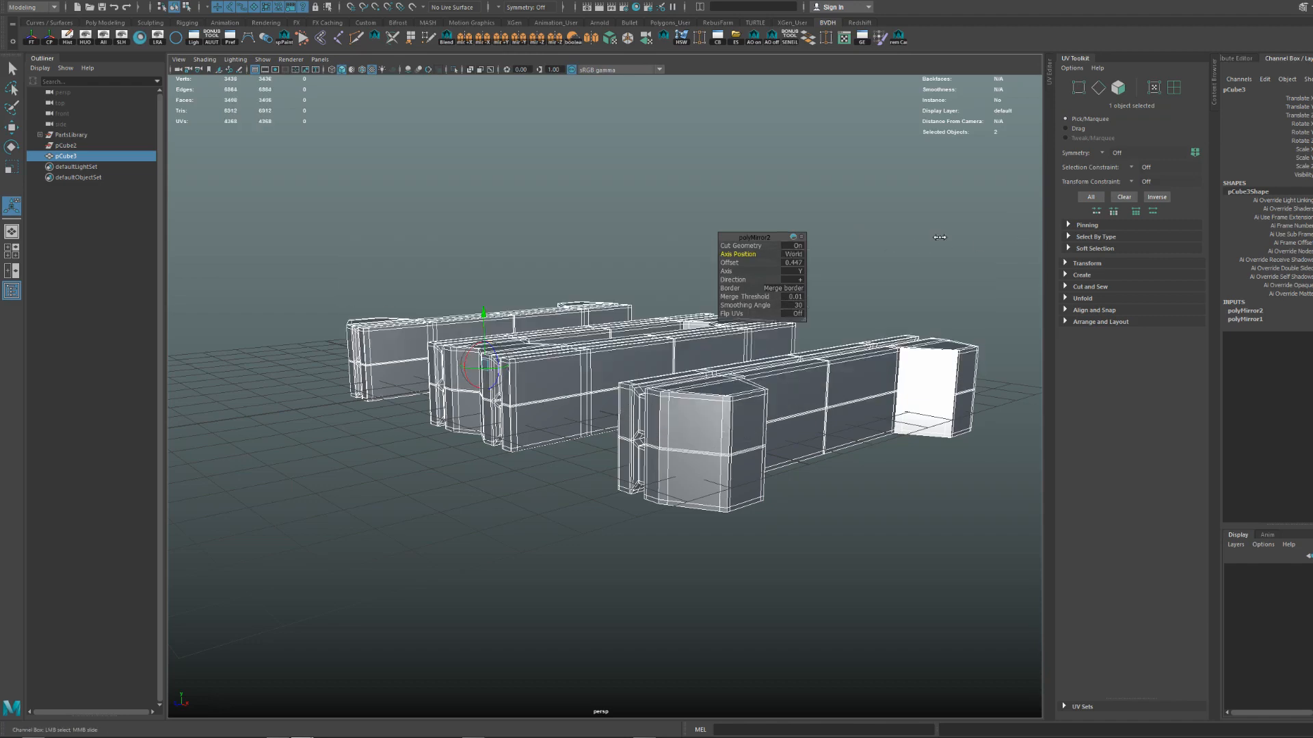
pyautogui.moveTo(940, 237); pyautogui.dragTo(559, 233)
pyautogui.moveTo(628, 273); pyautogui.dragTo(661, 335)
# Preview the mirrored mesh smoothed and examine the grooved bars and centre frame from several angles.
pyautogui.press('q')
pyautogui.click(636, 270)
pyautogui.keyDown('alt'); pyautogui.moveTo(661, 335); pyautogui.dragTo(659, 252, button='right'); pyautogui.keyUp('alt')
pyautogui.click(651, 290)
pyautogui.press('3')
pyautogui.click(712, 287)
pyautogui.keyDown('alt'); pyautogui.moveTo(712, 328); pyautogui.dragTo(711, 274); pyautogui.keyUp('alt')
pyautogui.click(653, 344)
pyautogui.keyDown('alt'); pyautogui.moveTo(634, 333); pyautogui.dragTo(690, 335); pyautogui.keyUp('alt')
pyautogui.scroll(-4, 691, 335)
# Create a polygon cube between the outer bar and the centre frame and scale it up to about the bars' height.
pyautogui.click(718, 262)
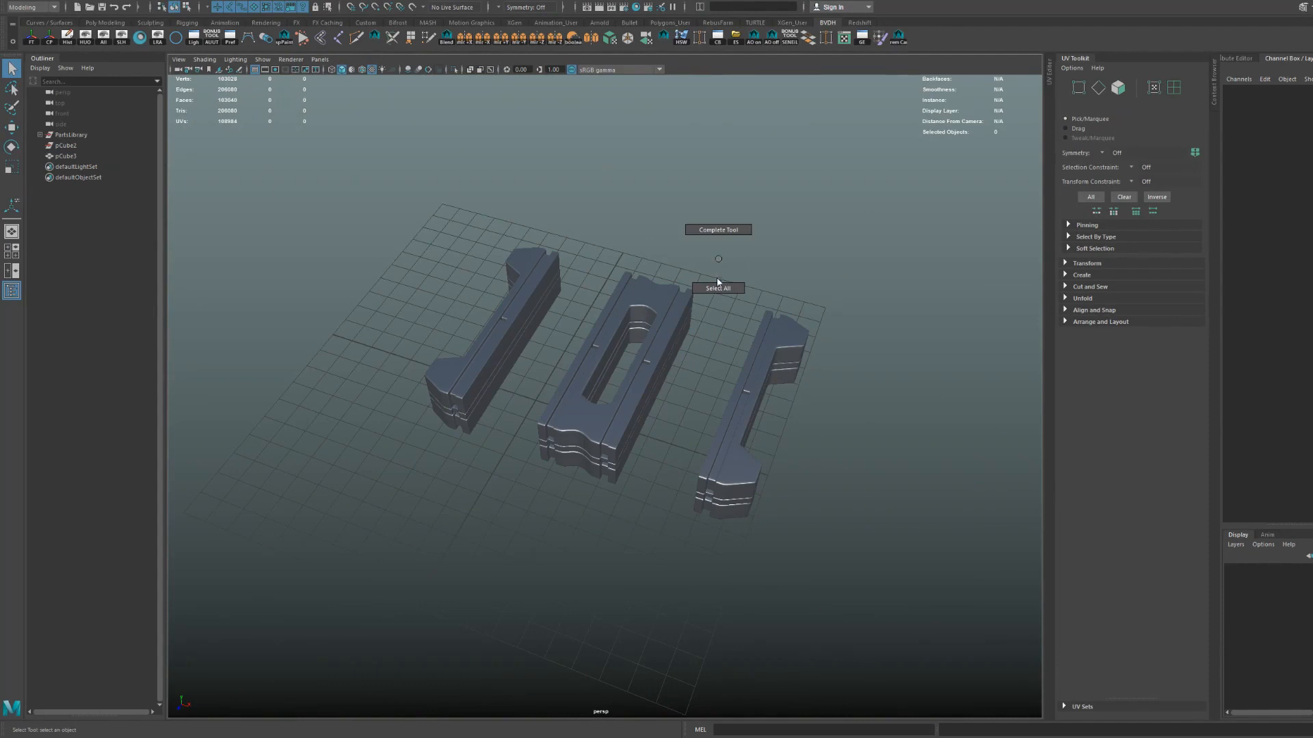
pyautogui.keyDown('shift'); pyautogui.moveTo(738, 315); pyautogui.dragTo(735, 337, button='right'); pyautogui.keyUp('shift')
pyautogui.scroll(5, 736, 337)
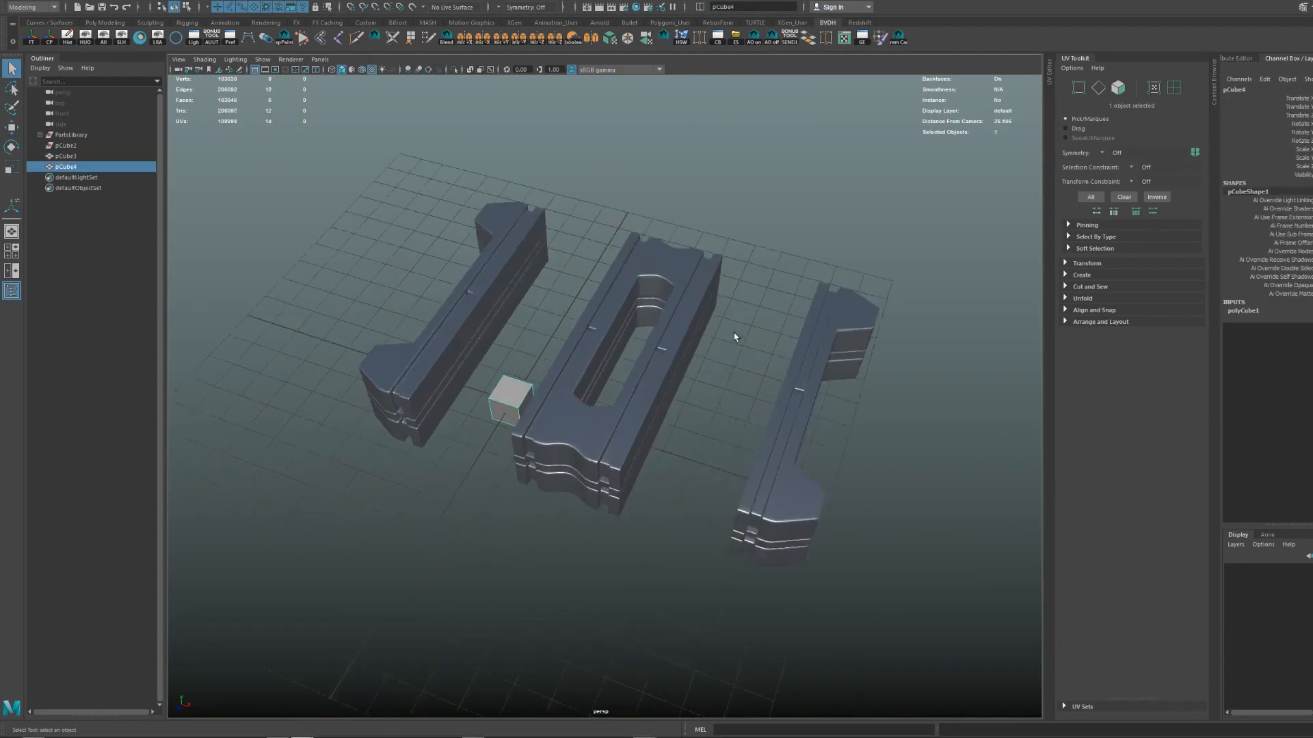
pyautogui.press('w')
pyautogui.keyDown('alt'); pyautogui.moveTo(527, 384); pyautogui.dragTo(513, 341); pyautogui.keyUp('alt')
pyautogui.moveTo(513, 340); pyautogui.dragTo(572, 641, button='right')
pyautogui.scroll(3, 489, 492)
pyautogui.press('r')
pyautogui.scroll(-3, 530, 396)
pyautogui.moveTo(471, 435); pyautogui.dragTo(521, 380)
pyautogui.keyDown('alt'); pyautogui.moveTo(567, 388); pyautogui.dragTo(642, 392, button='middle'); pyautogui.keyUp('alt')
pyautogui.scroll(4, 642, 392)
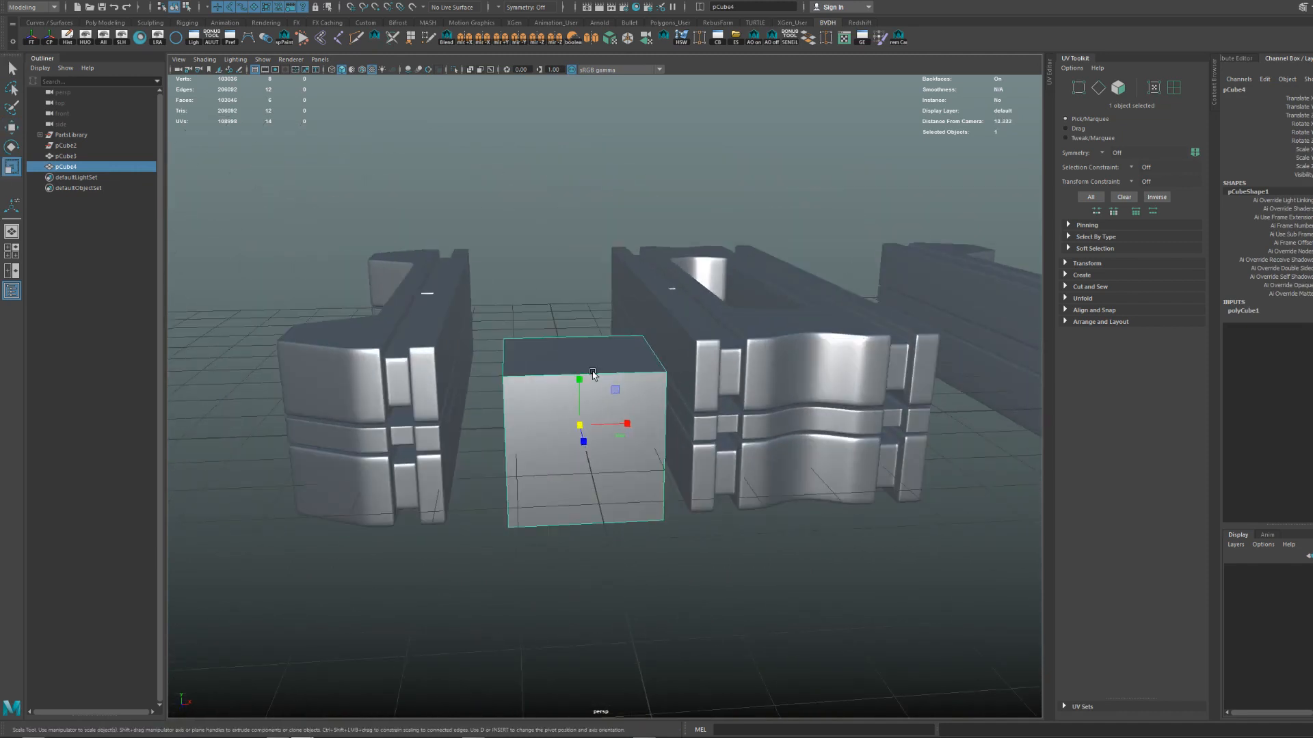
pyautogui.moveTo(599, 380); pyautogui.dragTo(599, 342, button='right')
pyautogui.moveTo(432, 647); pyautogui.dragTo(711, 323)
pyautogui.keyDown('shift'); pyautogui.moveTo(851, 364); pyautogui.dragTo(951, 361, button='right'); pyautogui.keyUp('shift')
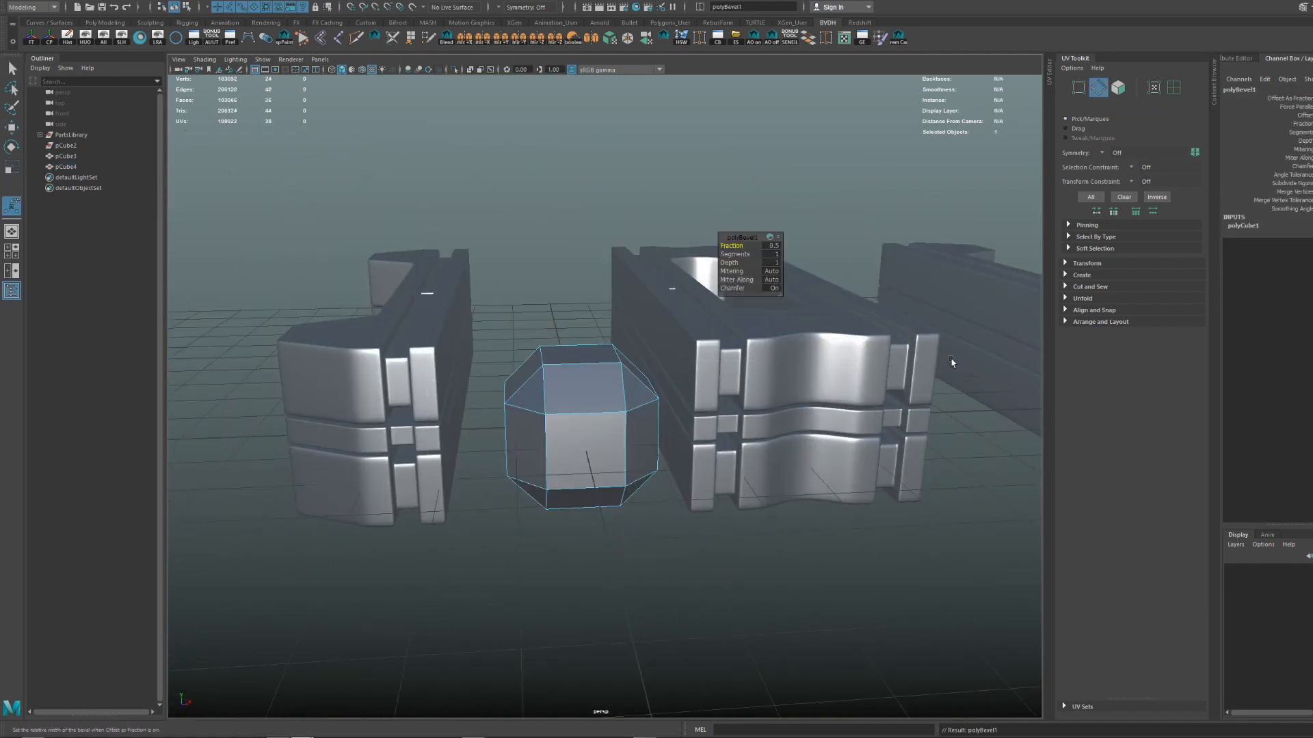
pyautogui.moveTo(763, 332)
pyautogui.keyDown('shift'); pyautogui.mouseDown(button='right')
pyautogui.moveTo(806, 334)
pyautogui.moveTo(764, 331)
pyautogui.mouseUp(button='right'); pyautogui.keyUp('shift')
pyautogui.keyDown('shift'); pyautogui.moveTo(583, 381); pyautogui.dragTo(603, 375, button='right'); pyautogui.keyUp('shift')
pyautogui.click(602, 370)
pyautogui.scroll(3, 617, 371)
pyautogui.hotkey('ctrl', 'z')
pyautogui.hotkey('ctrl', 'z')
pyautogui.hotkey('ctrl', 'z')
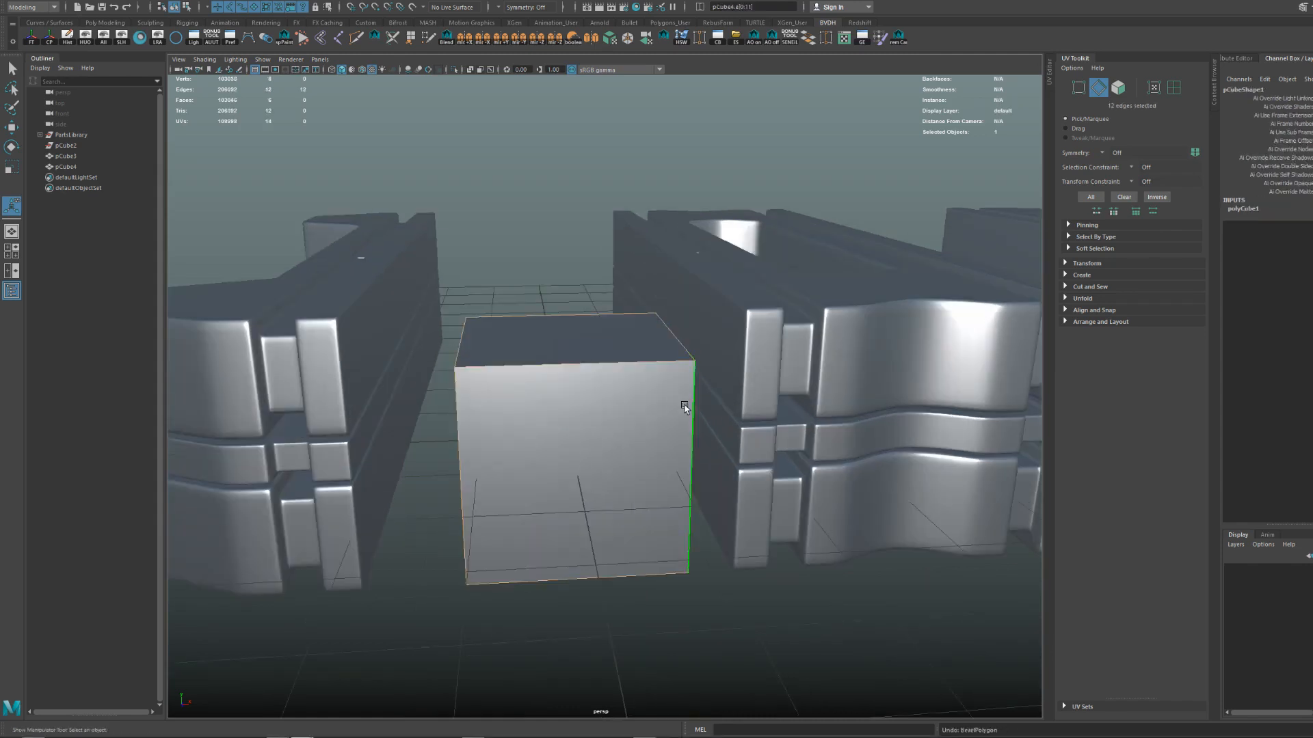
# Bevel all edges of the cube with a fraction of about 0.07.
pyautogui.scroll(-6, 609, 408)
pyautogui.moveTo(486, 531); pyautogui.dragTo(708, 335)
pyautogui.keyDown('shift'); pyautogui.moveTo(623, 374); pyautogui.dragTo(683, 372, button='right'); pyautogui.keyUp('shift')
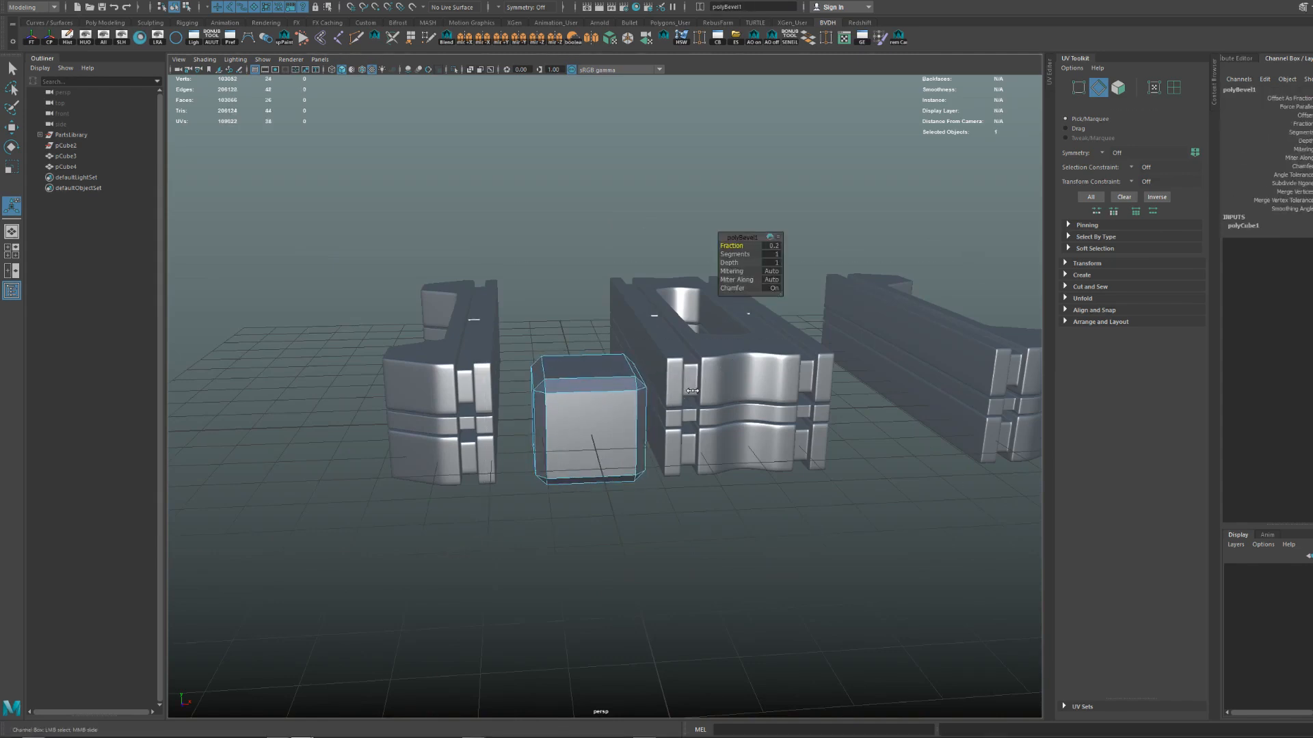
pyautogui.keyDown('alt'); pyautogui.moveTo(668, 389); pyautogui.dragTo(594, 434); pyautogui.keyUp('alt')
pyautogui.keyDown('alt'); pyautogui.moveTo(595, 433); pyautogui.dragTo(672, 441, button='right'); pyautogui.keyUp('alt')
pyautogui.moveTo(672, 441)
pyautogui.mouseDown(button='middle')
pyautogui.moveTo(659, 441)
pyautogui.moveTo(689, 451)
pyautogui.moveTo(665, 446)
pyautogui.mouseUp(button='middle')
pyautogui.moveTo(665, 446)
pyautogui.mouseDown()
pyautogui.moveTo(607, 456)
pyautogui.moveTo(654, 454)
pyautogui.mouseUp()
pyautogui.moveTo(654, 455); pyautogui.dragTo(695, 435, button='middle')
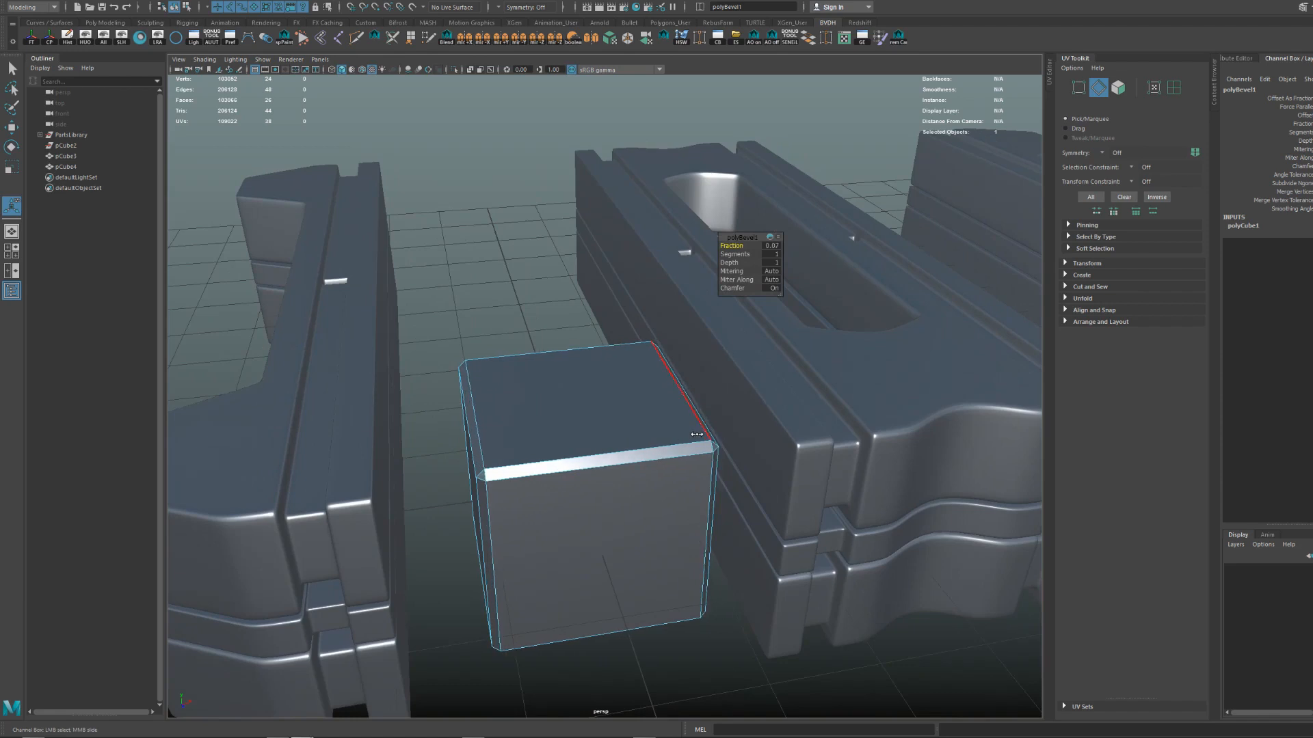
pyautogui.keyDown('alt'); pyautogui.moveTo(695, 435); pyautogui.dragTo(606, 384); pyautogui.keyUp('alt')
# Return to object selection and stretch the bevelled cube along X into a long crossbeam running through all the bars.
pyautogui.press('q')
pyautogui.press('F8')
pyautogui.click(568, 314)
pyautogui.keyDown('alt'); pyautogui.moveTo(636, 437); pyautogui.dragTo(560, 412); pyautogui.keyUp('alt')
pyautogui.click(464, 408)
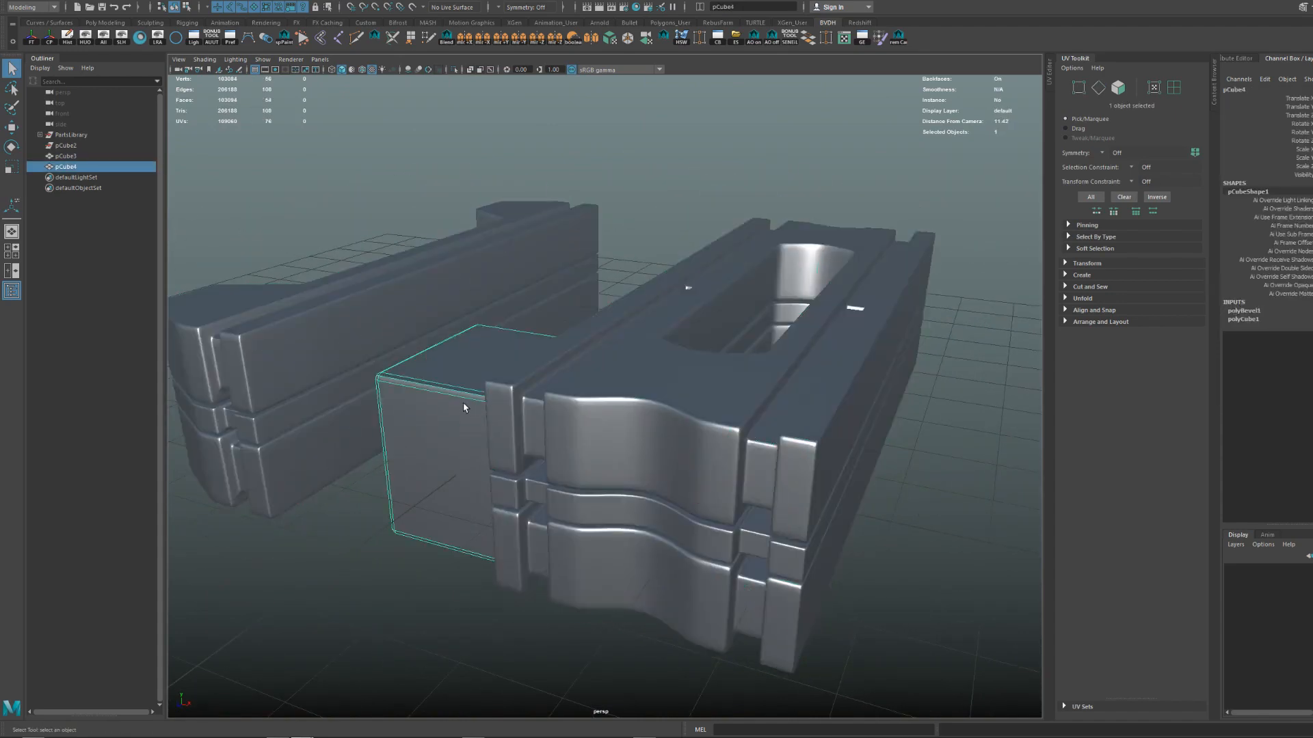
pyautogui.scroll(-5, 464, 407)
pyautogui.keyDown('alt'); pyautogui.moveTo(463, 407); pyautogui.dragTo(504, 419); pyautogui.keyUp('alt')
pyautogui.keyDown('alt'); pyautogui.moveTo(601, 392); pyautogui.dragTo(579, 460); pyautogui.keyUp('alt')
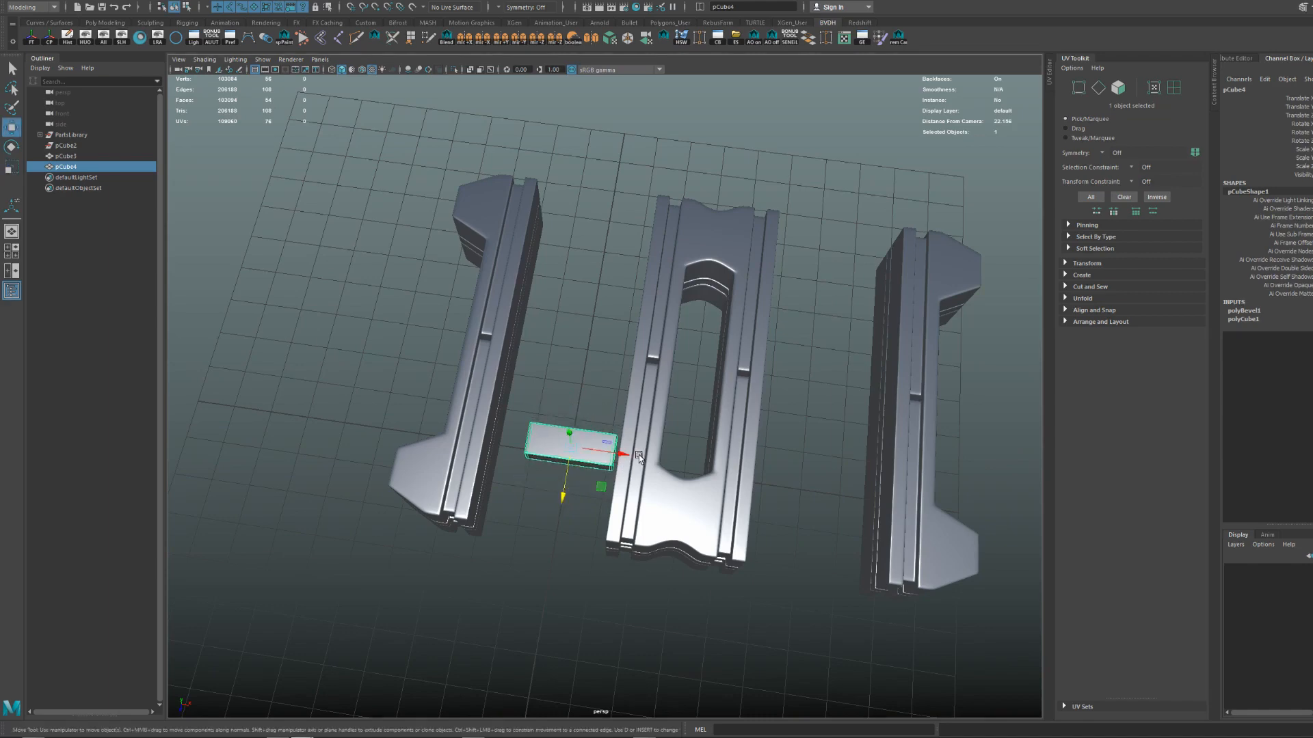
pyautogui.moveTo(638, 455); pyautogui.dragTo(612, 418)
pyautogui.press('w')
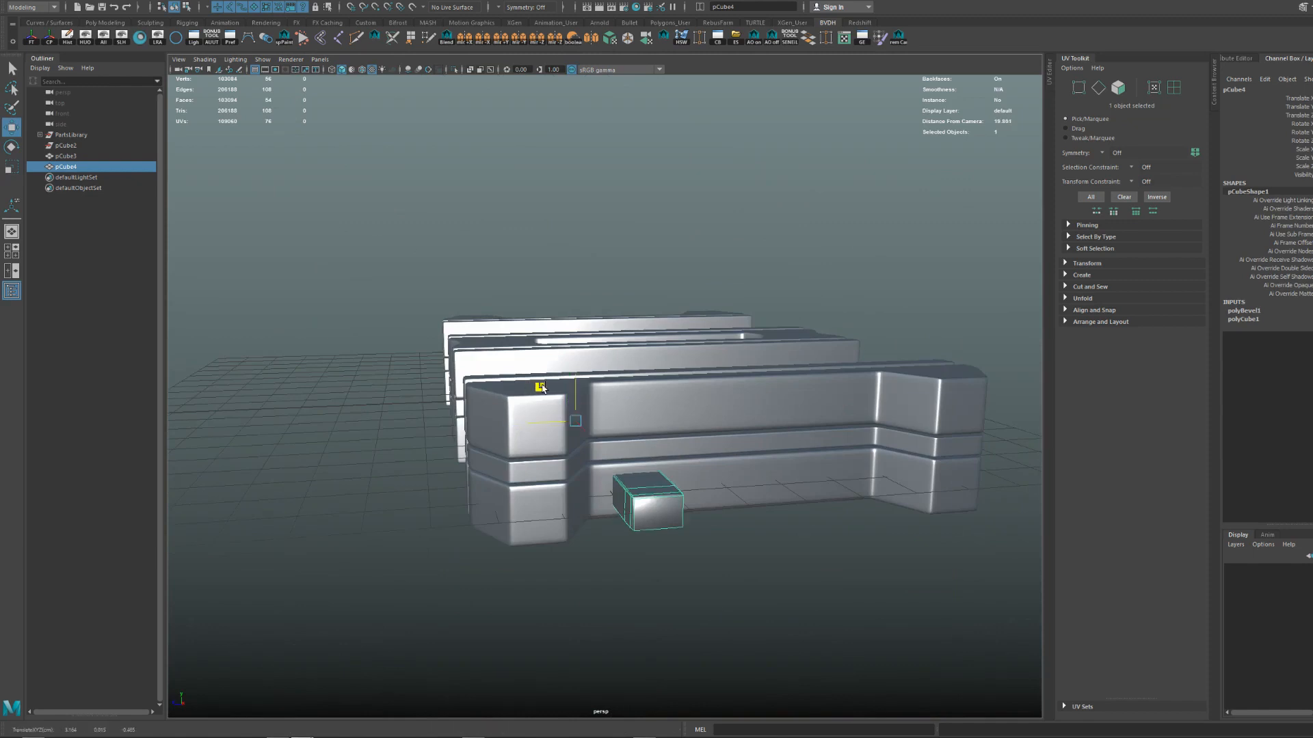
# Raise the crossbeam into the bars' upper half and duplicate it twice along Z to make three parallel beams.
pyautogui.keyDown('shift'); pyautogui.moveTo(533, 367); pyautogui.dragTo(581, 371); pyautogui.keyUp('shift')
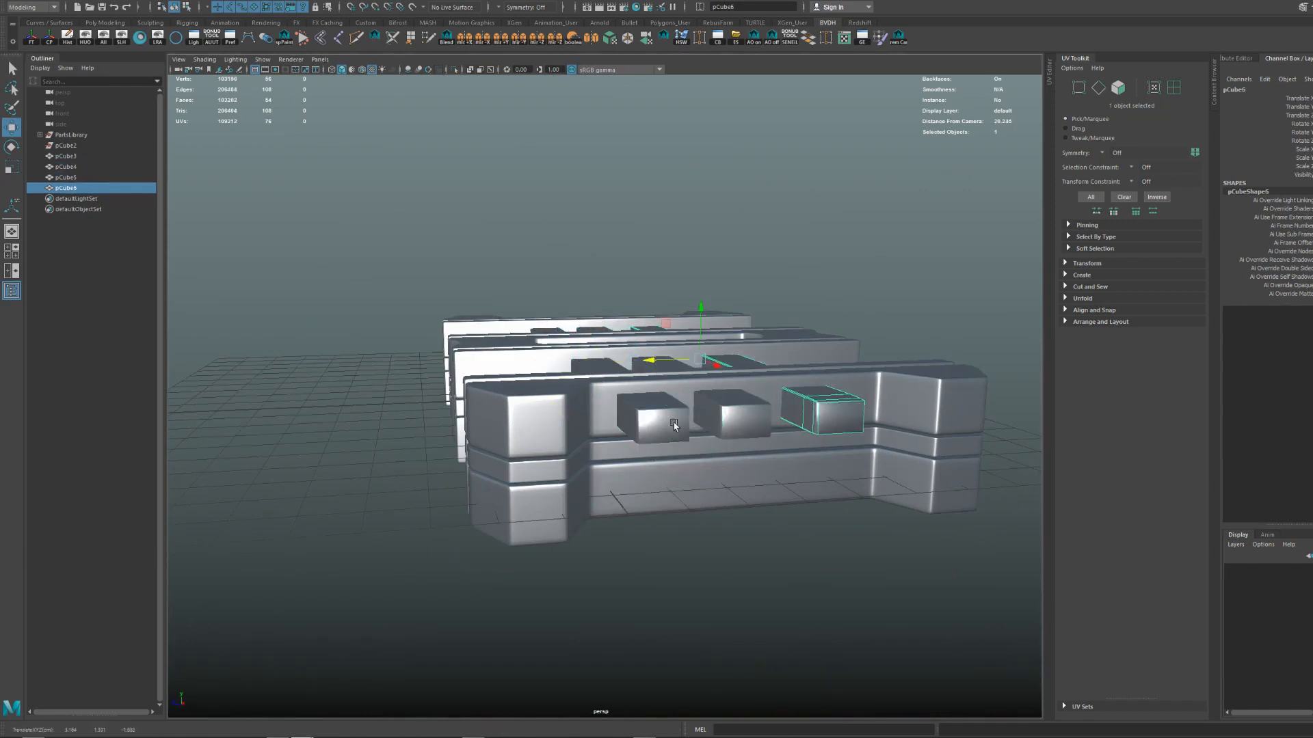
pyautogui.keyDown('alt'); pyautogui.moveTo(674, 425); pyautogui.dragTo(740, 457); pyautogui.keyUp('alt')
pyautogui.click(844, 324)
pyautogui.scroll(-4, 844, 323)
pyautogui.keyDown('alt'); pyautogui.moveTo(844, 323); pyautogui.dragTo(872, 345); pyautogui.keyUp('alt')
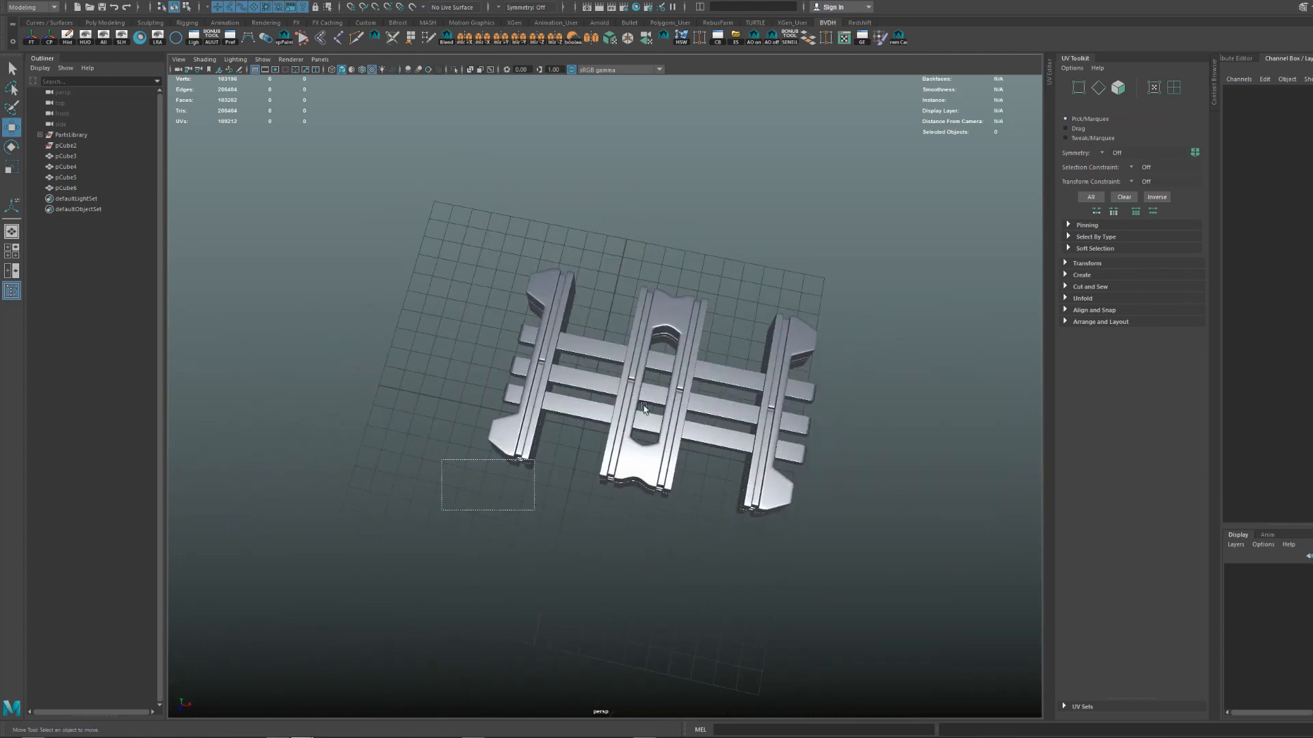
# Combine the bars, centre frame and three crossbeams into a single mesh.
pyautogui.moveTo(644, 408); pyautogui.dragTo(915, 266)
pyautogui.keyDown('shift'); pyautogui.moveTo(622, 317); pyautogui.dragTo(621, 509, button='right'); pyautogui.keyUp('shift')
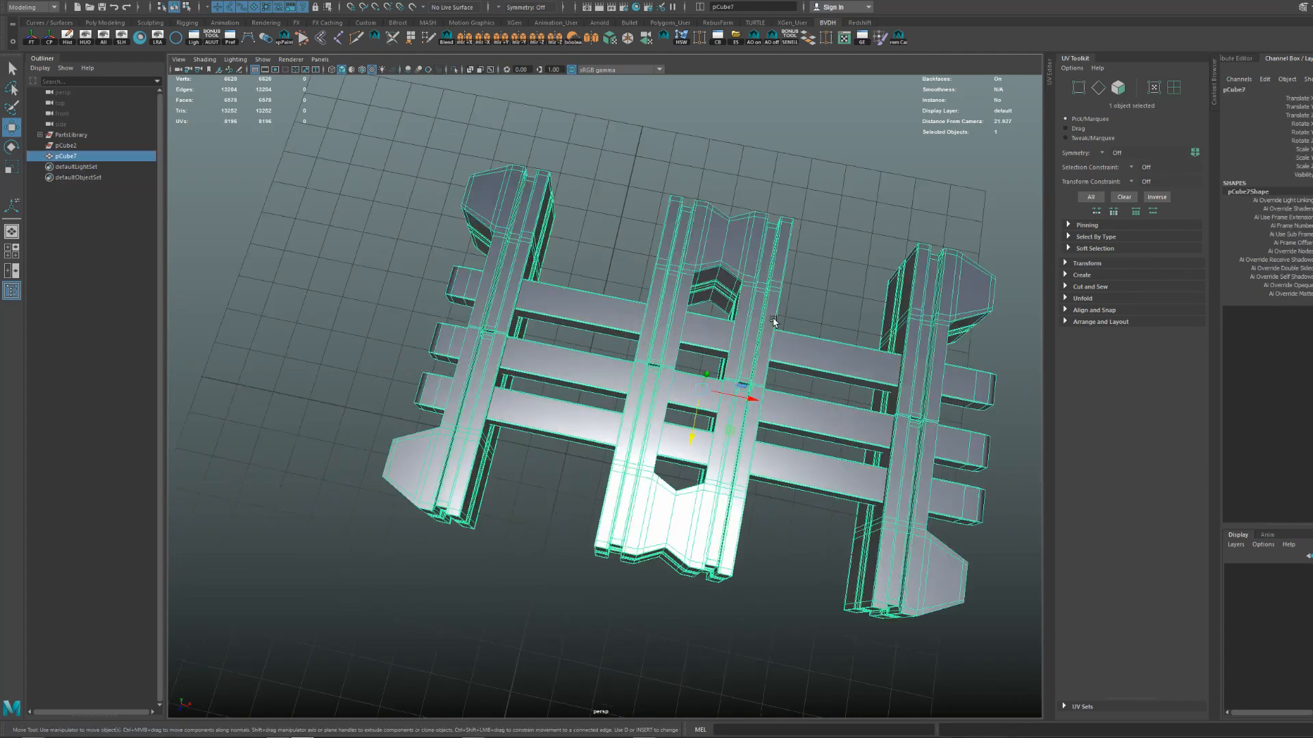
pyautogui.keyDown('alt'); pyautogui.moveTo(621, 509); pyautogui.dragTo(695, 322); pyautogui.keyUp('alt')
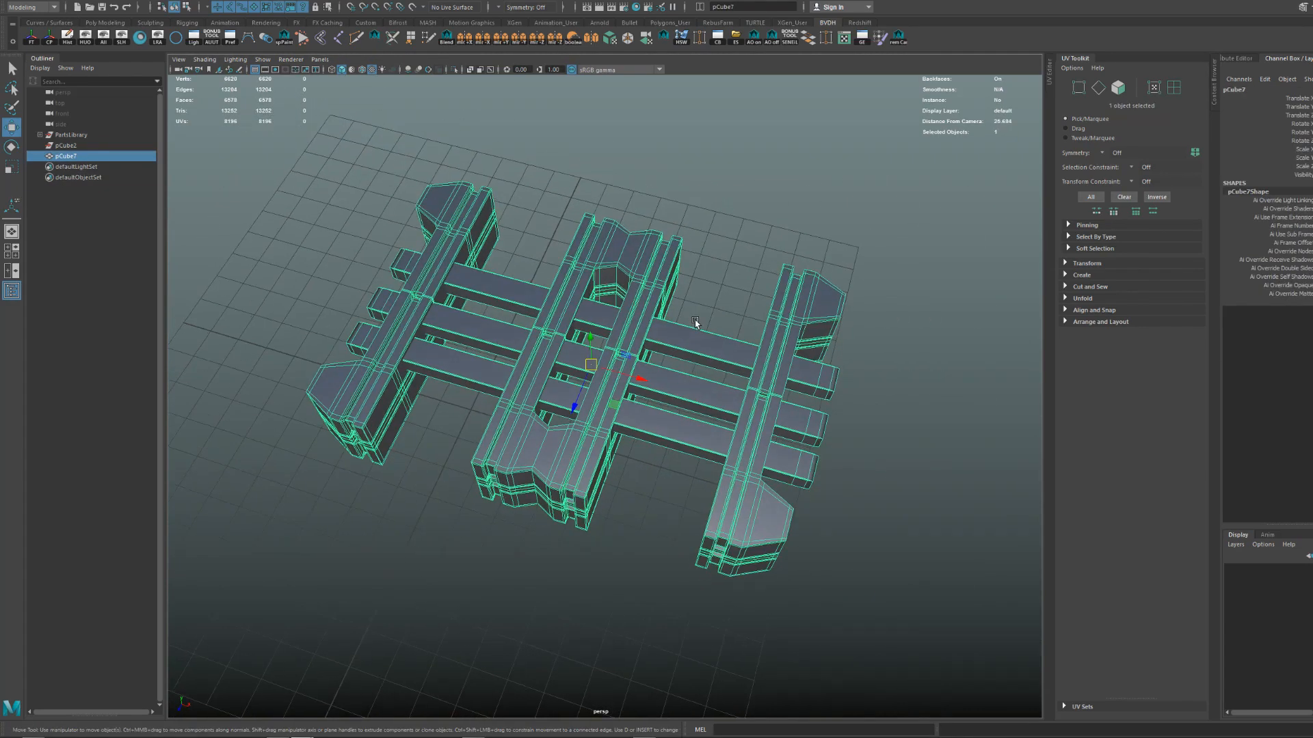
pyautogui.scroll(5, 693, 314)
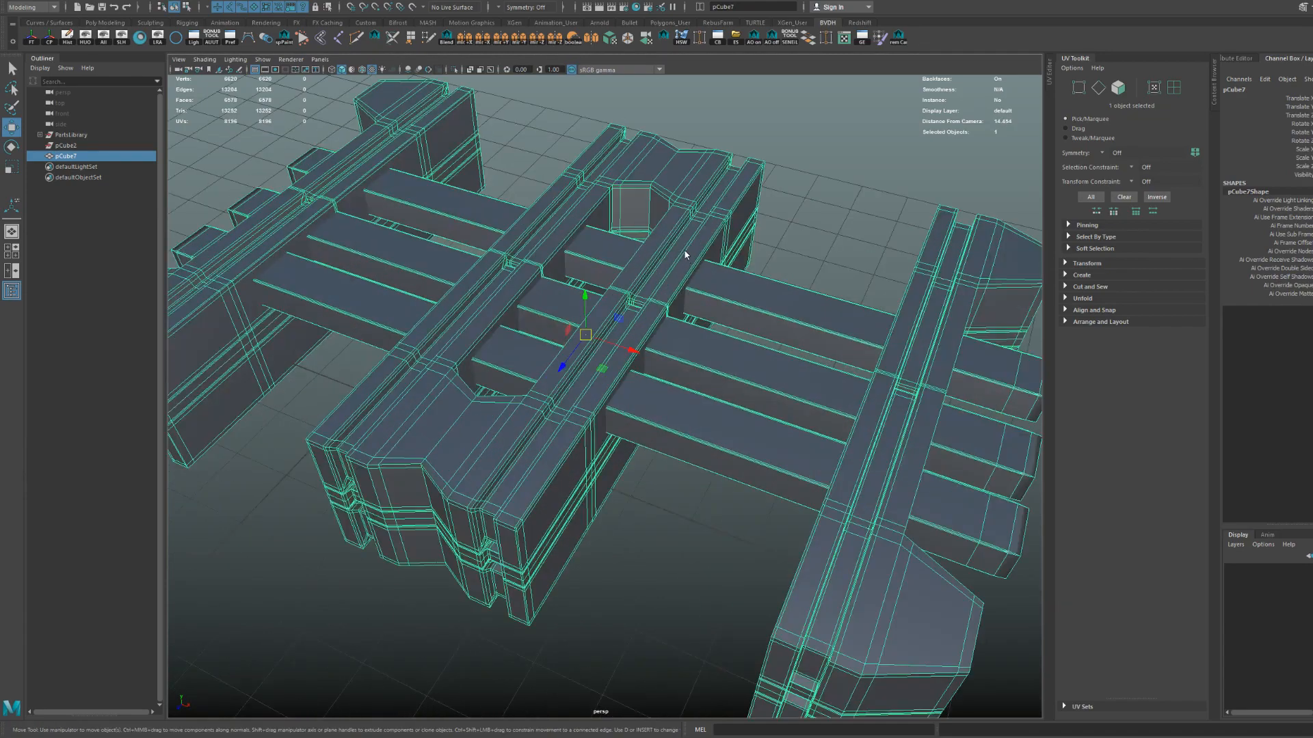
# Preview the combined mesh smoothed, examine where the beams pass through the frame, and return to the unsmoothed display.
pyautogui.keyDown('shift'); pyautogui.rightClick(685, 252); pyautogui.keyUp('shift')
pyautogui.scroll(-5, 685, 252)
pyautogui.scroll(6, 685, 252)
pyautogui.keyDown('alt'); pyautogui.moveTo(685, 252); pyautogui.dragTo(647, 147); pyautogui.keyUp('alt')
pyautogui.press('3')
pyautogui.click(738, 262)
pyautogui.click(640, 378)
pyautogui.press('1')
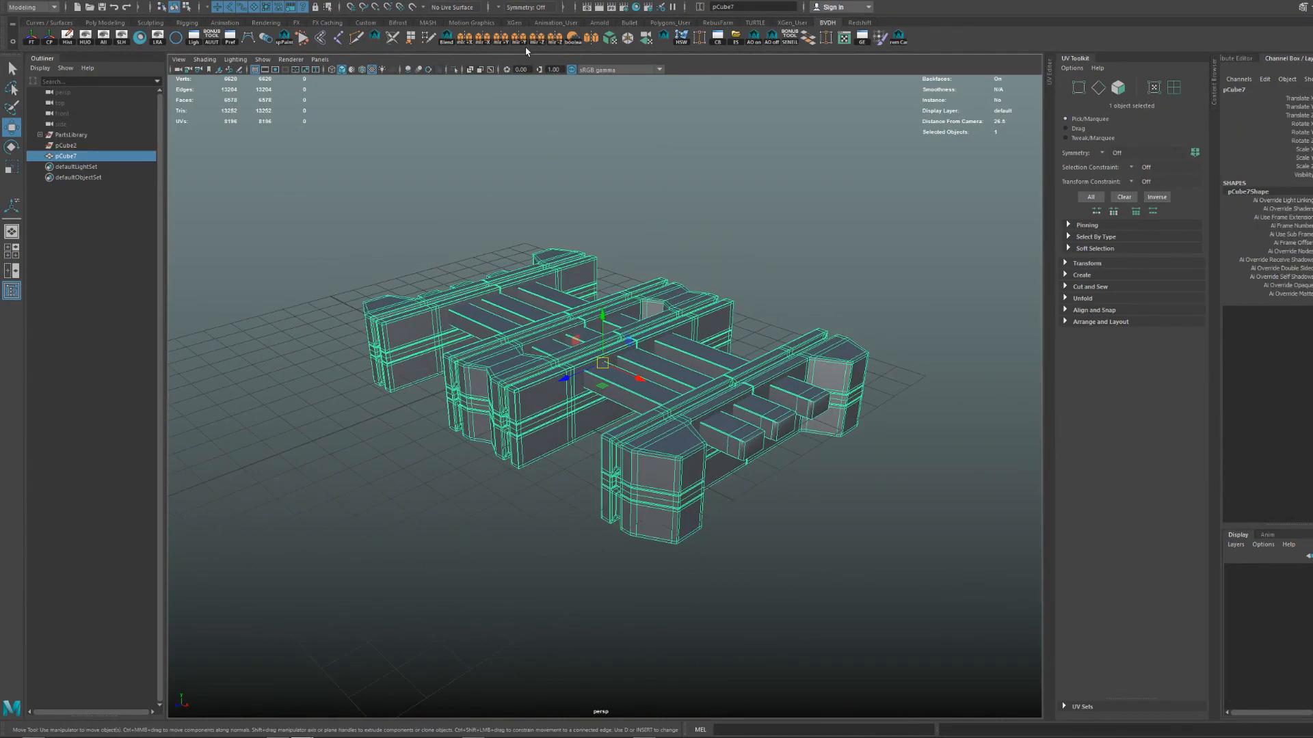
# Mirror the combined mesh across Y in the negative direction with a bounding-box axis position, shifting the plane so both layers join.
pyautogui.press('g')
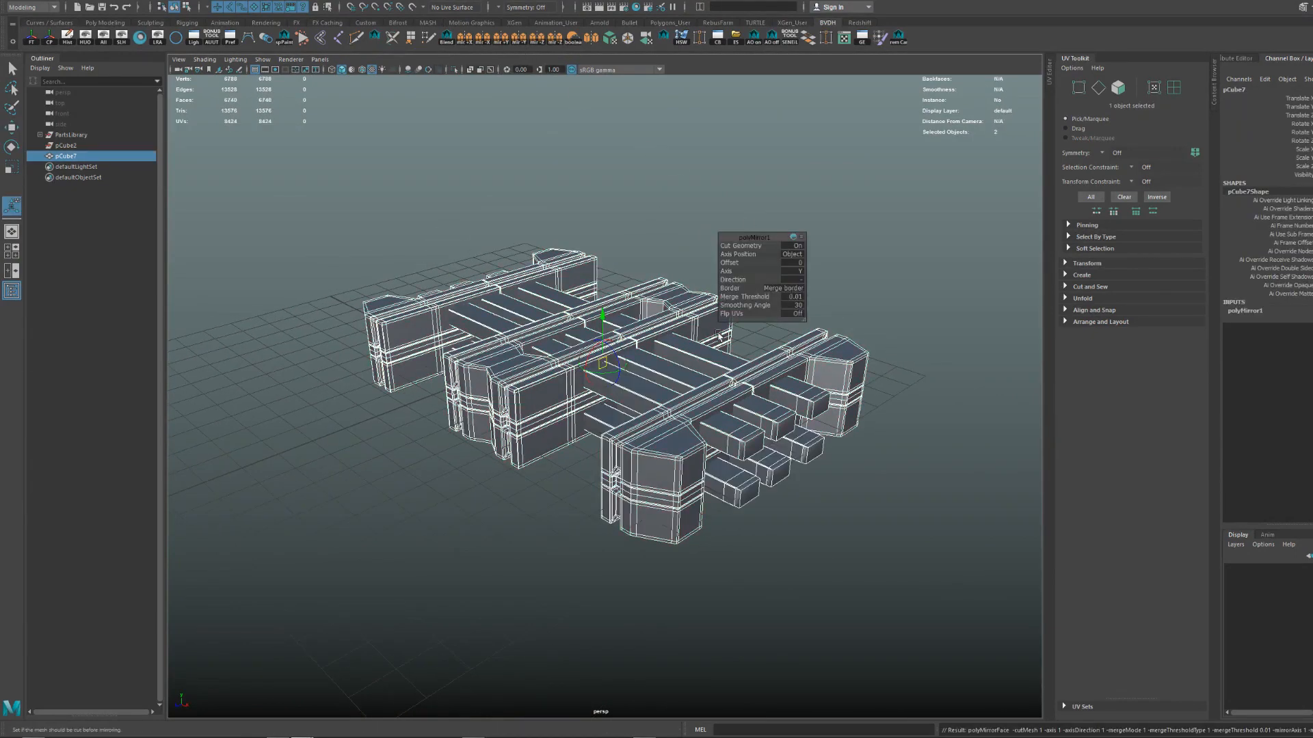
pyautogui.keyDown('alt'); pyautogui.moveTo(650, 352); pyautogui.dragTo(594, 331); pyautogui.keyUp('alt')
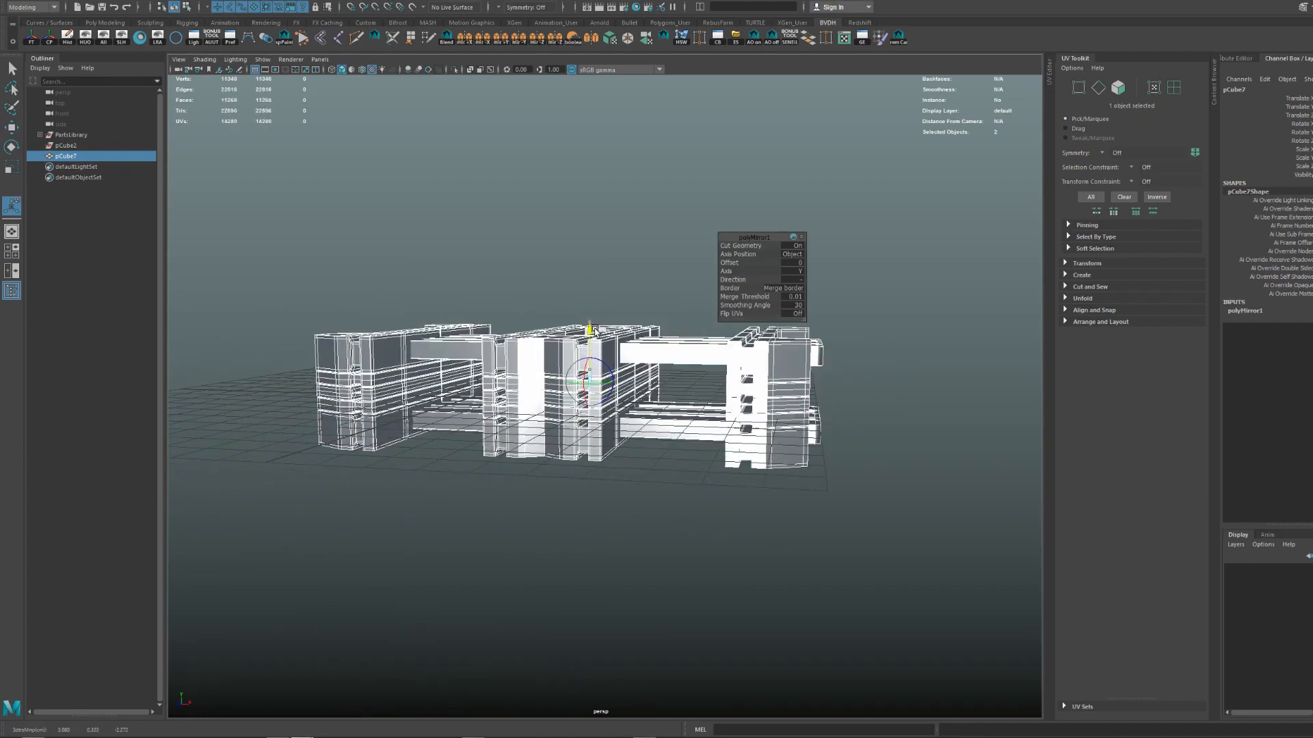
pyautogui.click(731, 250)
pyautogui.moveTo(731, 250); pyautogui.dragTo(405, 117, button='middle')
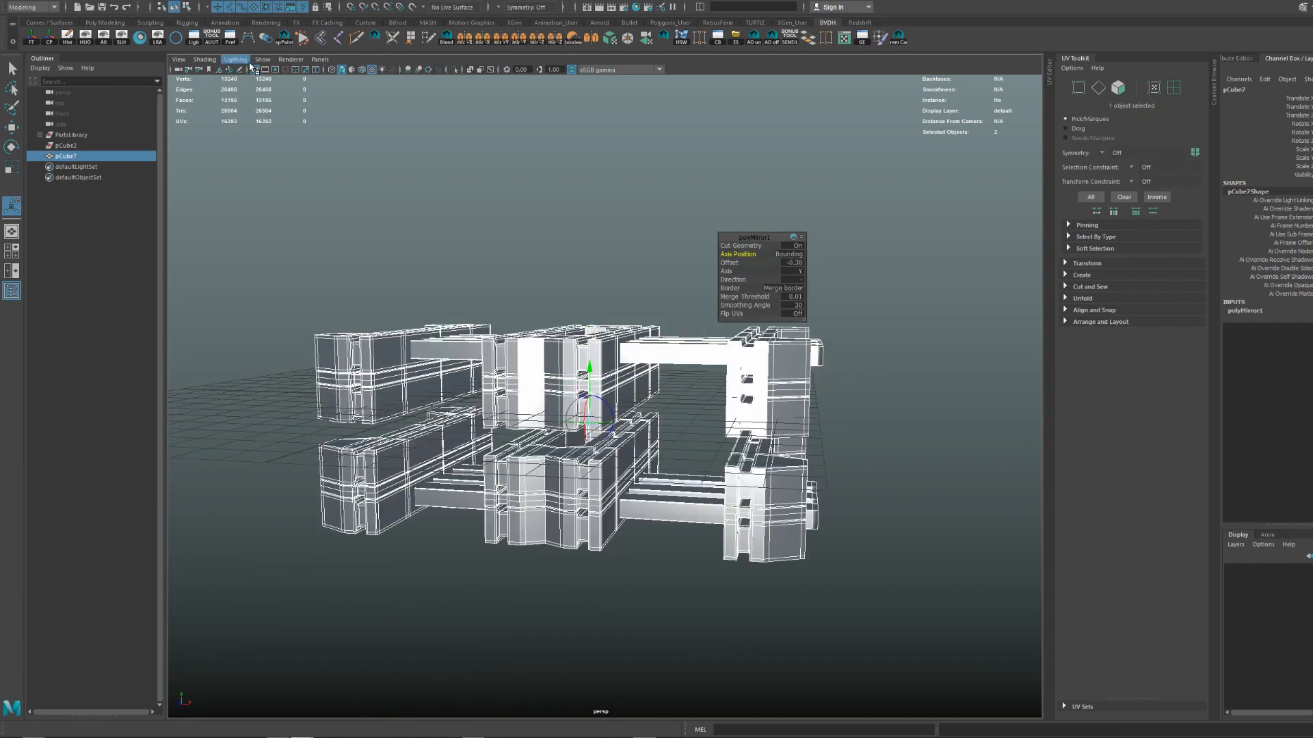
pyautogui.keyDown('alt'); pyautogui.moveTo(560, 257); pyautogui.dragTo(676, 393, button='right'); pyautogui.keyUp('alt')
pyautogui.keyDown('alt'); pyautogui.moveTo(677, 393); pyautogui.dragTo(647, 367); pyautogui.keyUp('alt')
pyautogui.moveTo(588, 404); pyautogui.dragTo(613, 365)
# Preview the two-layer mesh smoothed and examine it from several angles.
pyautogui.scroll(-5, 611, 364)
pyautogui.keyDown('alt'); pyautogui.moveTo(593, 300); pyautogui.dragTo(605, 335); pyautogui.keyUp('alt')
pyautogui.press('q')
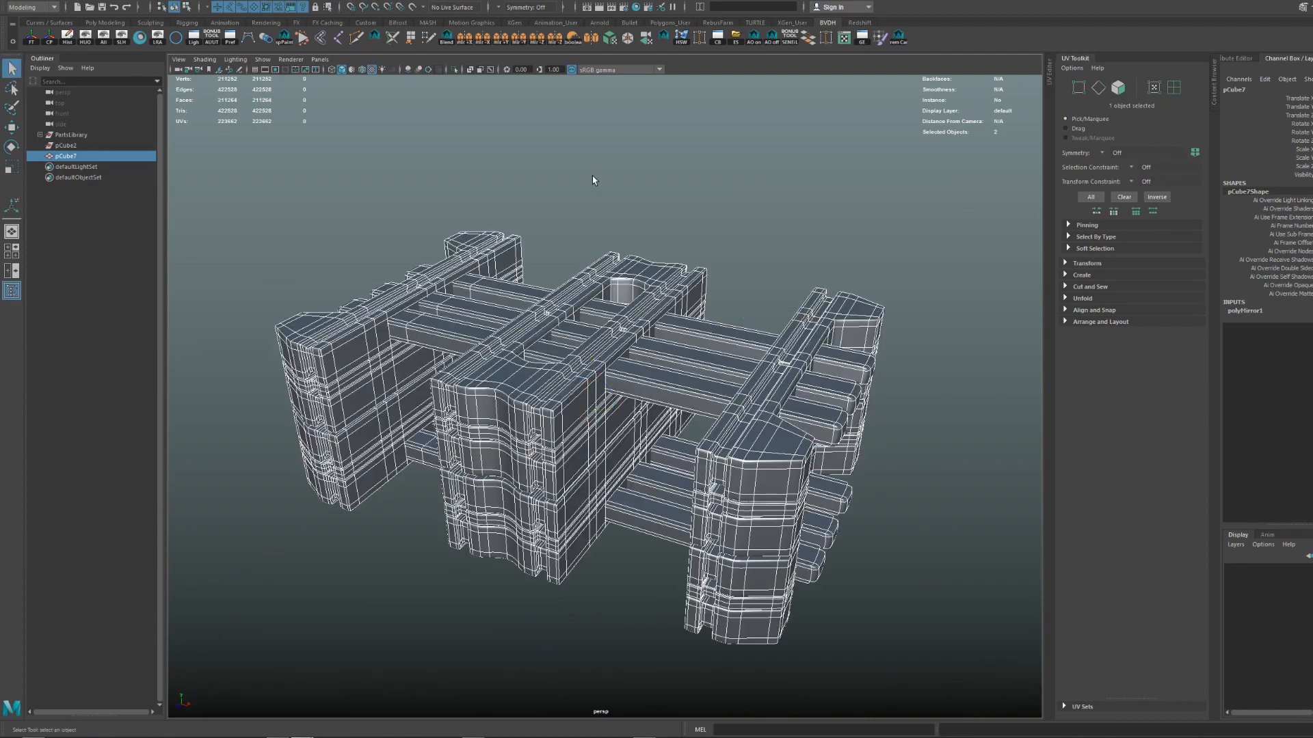
pyautogui.press('3')
pyautogui.click(595, 178)
pyautogui.keyDown('alt'); pyautogui.moveTo(782, 363); pyautogui.dragTo(534, 183); pyautogui.keyUp('alt')
# Mirror the two-layer mesh across Z with a bounding-box axis position, shifting the plane until the end blocks of both halves merge.
pyautogui.click(585, 402)
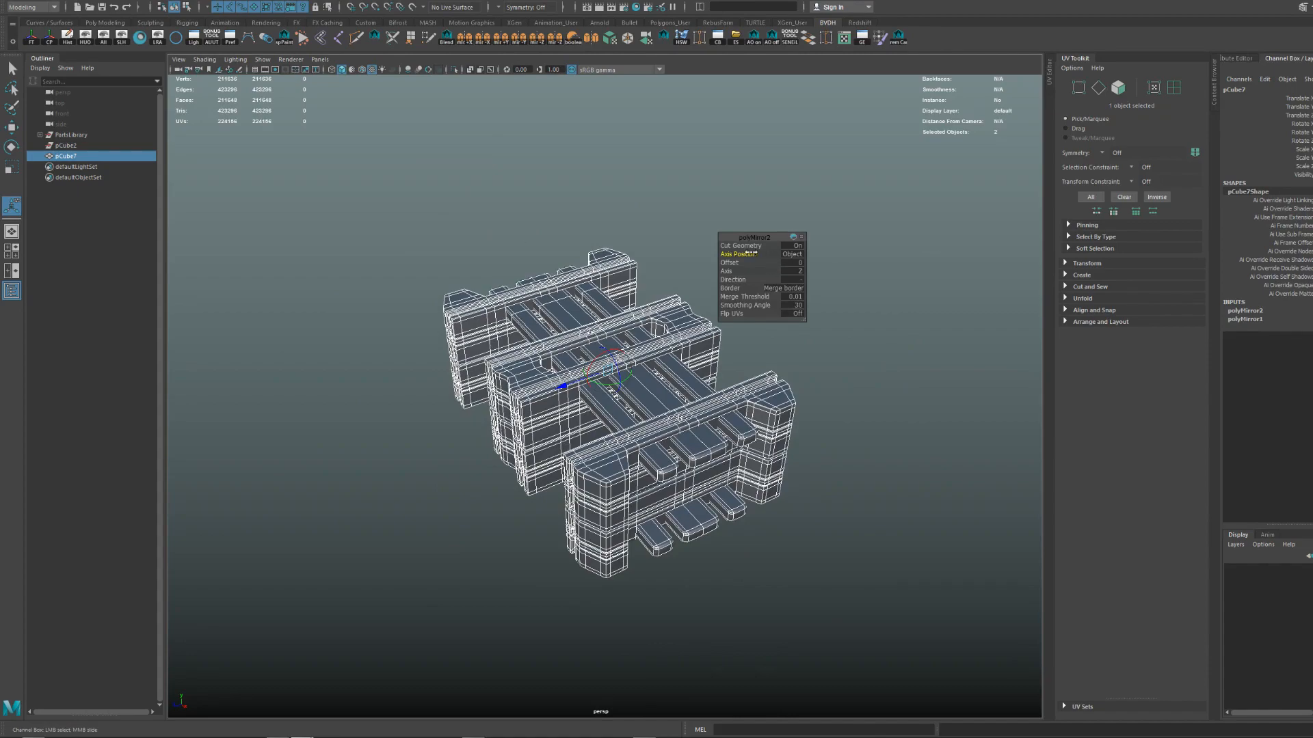
pyautogui.moveTo(751, 254); pyautogui.dragTo(640, 238)
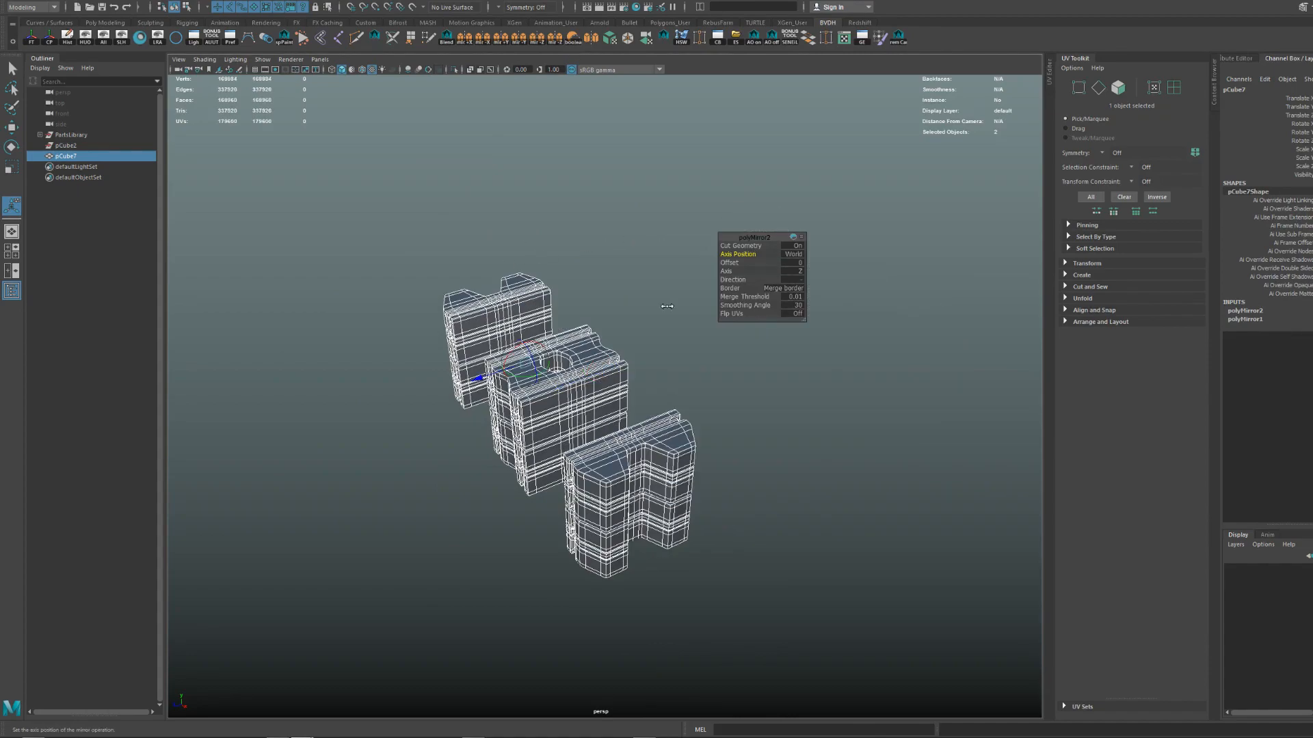
pyautogui.moveTo(666, 306); pyautogui.dragTo(750, 256)
pyautogui.keyDown('alt'); pyautogui.moveTo(612, 339); pyautogui.dragTo(578, 343); pyautogui.keyUp('alt')
pyautogui.keyDown('alt'); pyautogui.moveTo(683, 381); pyautogui.dragTo(600, 407, button='middle'); pyautogui.keyUp('alt')
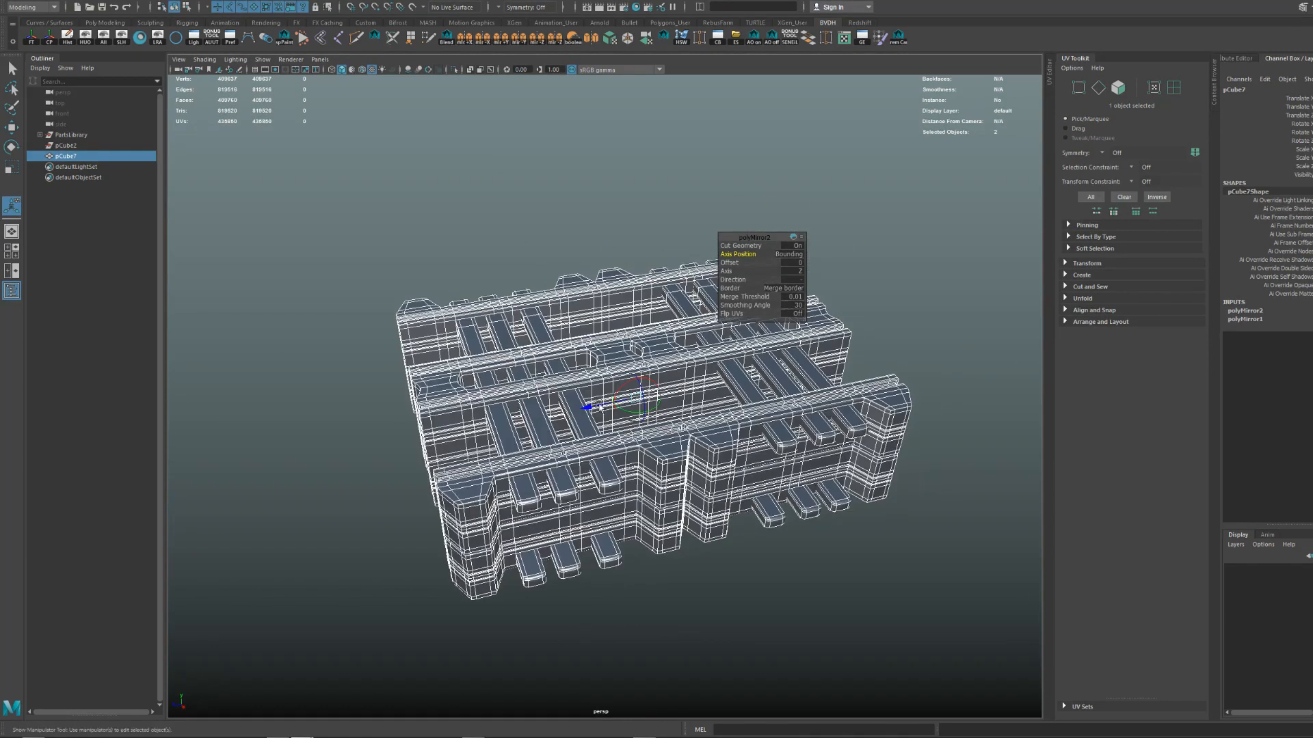
pyautogui.moveTo(587, 408)
pyautogui.mouseDown()
pyautogui.moveTo(607, 428)
pyautogui.moveTo(592, 406)
pyautogui.moveTo(612, 403)
pyautogui.moveTo(400, 431)
pyautogui.moveTo(571, 400)
pyautogui.moveTo(478, 419)
pyautogui.moveTo(538, 424)
pyautogui.moveTo(510, 425)
pyautogui.moveTo(580, 401)
pyautogui.mouseUp()
pyautogui.keyDown('alt'); pyautogui.moveTo(613, 435); pyautogui.dragTo(564, 438, button='right'); pyautogui.keyUp('alt')
pyautogui.press('q')
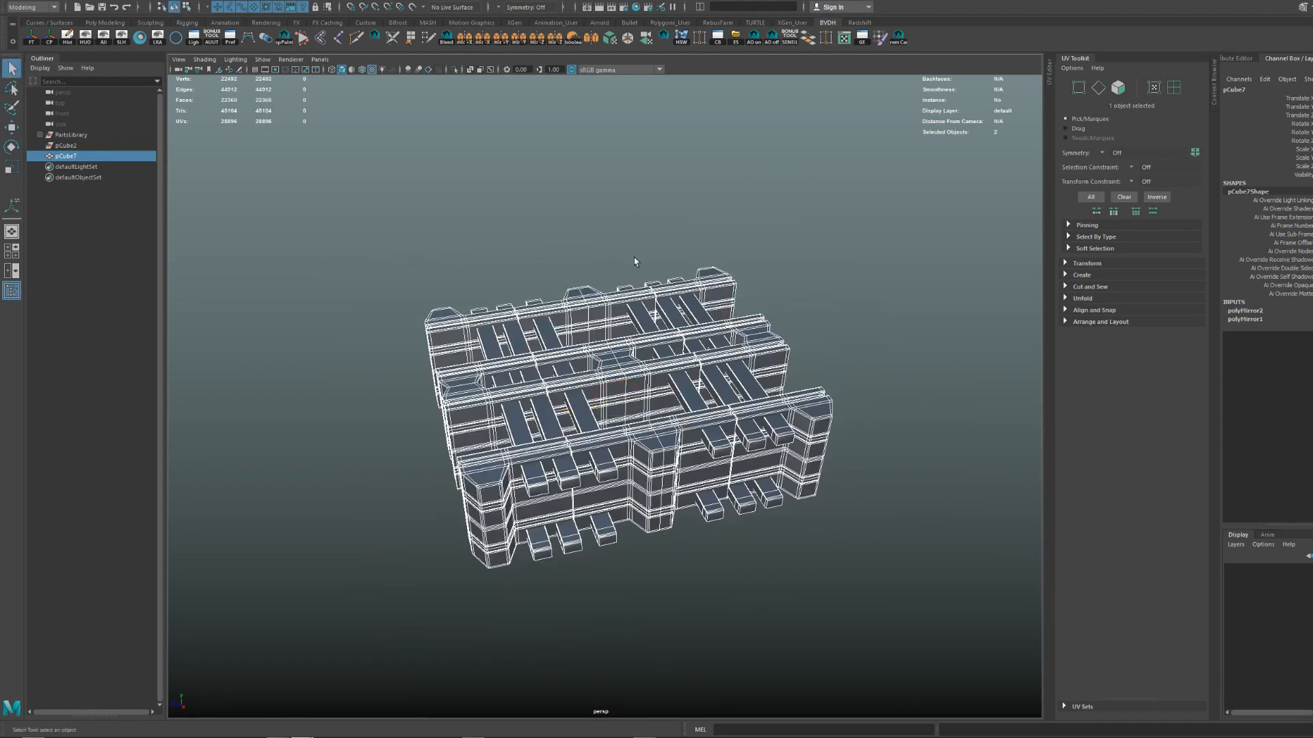
# Turn on the smooth preview for the whole structure, accepting the large-mesh warning permanently.
pyautogui.click(633, 257)
pyautogui.click(768, 344)
pyautogui.press('3')
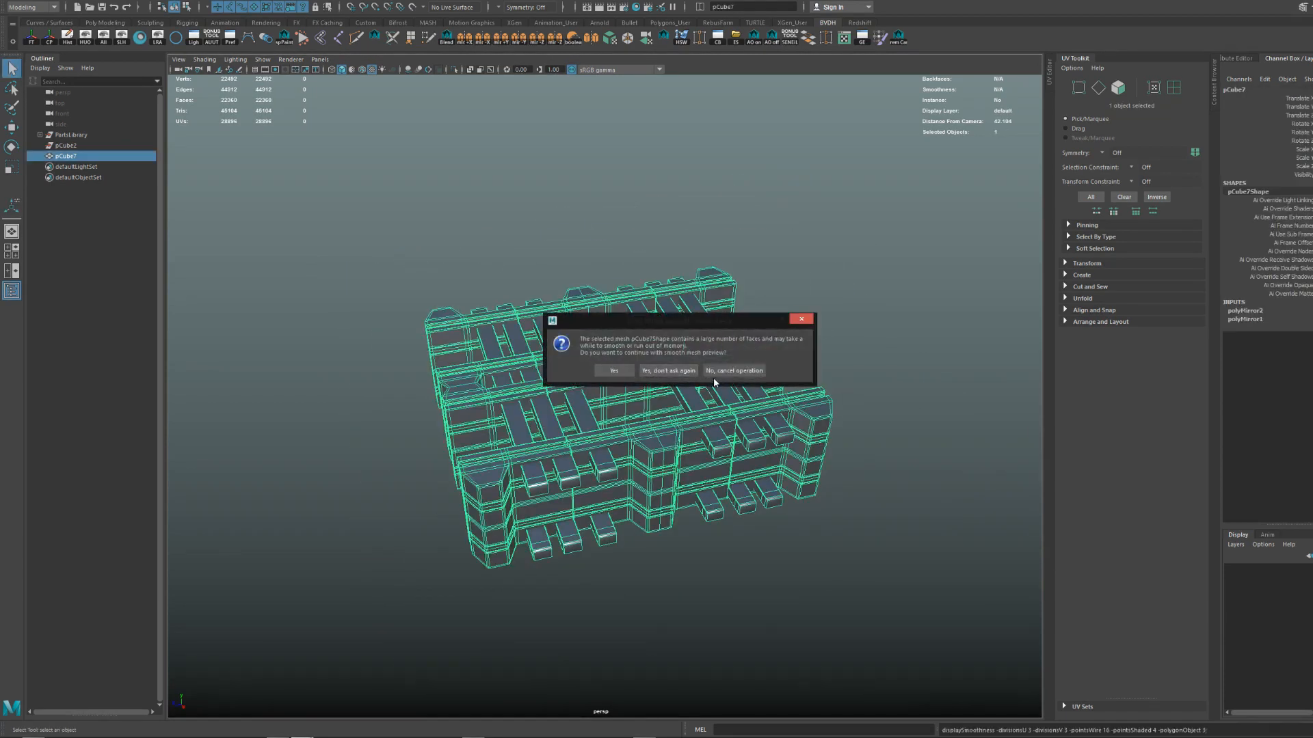
pyautogui.click(687, 372)
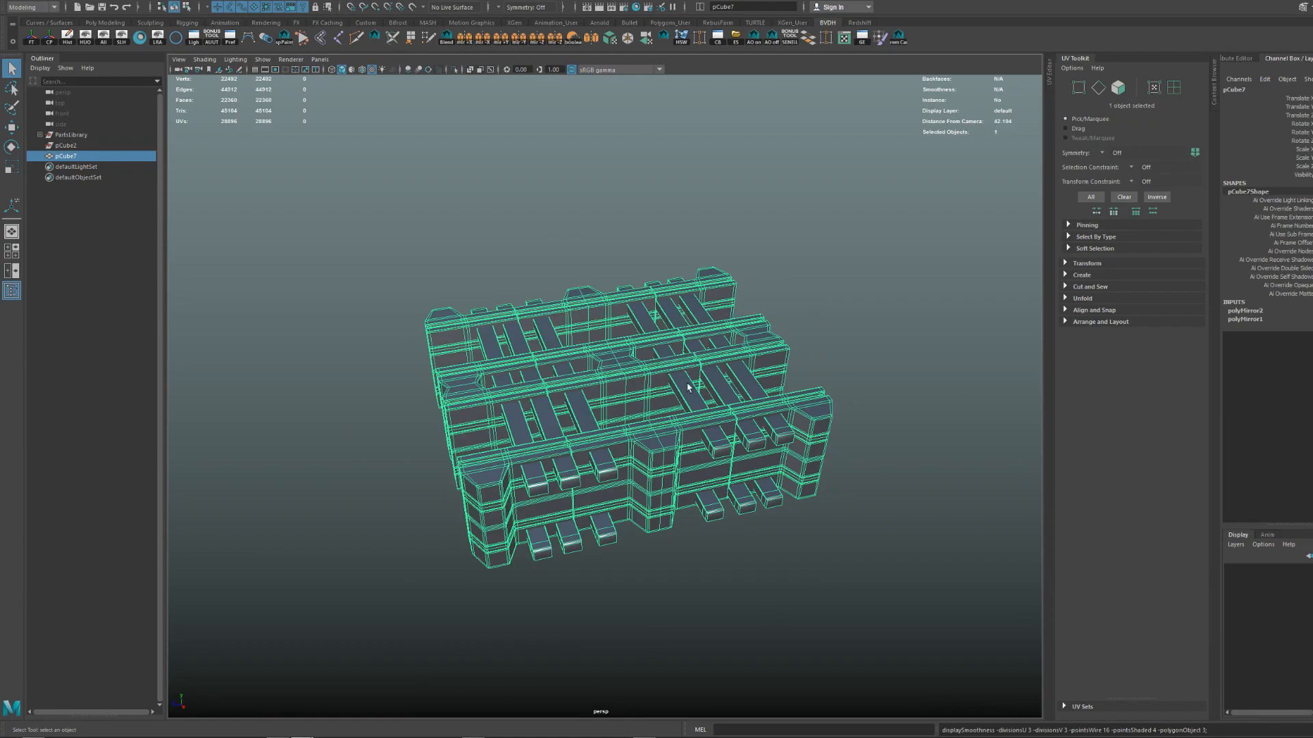
# Examine the smoothed structure from above, from the side and close up.
pyautogui.keyDown('alt'); pyautogui.moveTo(608, 322); pyautogui.dragTo(659, 351); pyautogui.keyUp('alt')
pyautogui.keyDown('alt'); pyautogui.moveTo(659, 351); pyautogui.dragTo(690, 349, button='right'); pyautogui.keyUp('alt')
pyautogui.keyDown('alt'); pyautogui.moveTo(690, 349); pyautogui.dragTo(588, 280); pyautogui.keyUp('alt')
pyautogui.click(540, 211)
pyautogui.keyDown('alt'); pyautogui.moveTo(499, 225); pyautogui.dragTo(622, 293); pyautogui.keyUp('alt')
pyautogui.keyDown('alt'); pyautogui.moveTo(622, 293); pyautogui.dragTo(576, 291, button='right'); pyautogui.keyUp('alt')
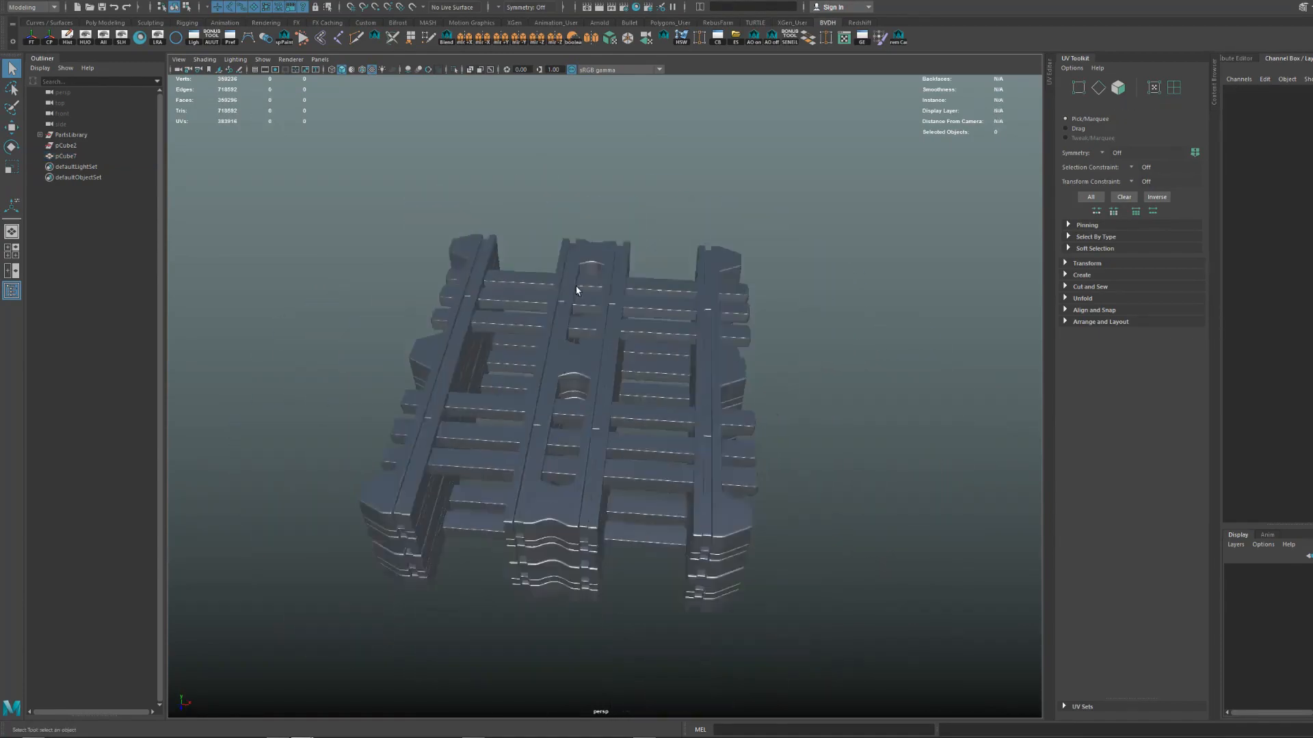
pyautogui.keyDown('alt'); pyautogui.moveTo(576, 290); pyautogui.dragTo(559, 352); pyautogui.keyUp('alt')
pyautogui.keyDown('alt'); pyautogui.moveTo(559, 352); pyautogui.dragTo(660, 427, button='right'); pyautogui.keyUp('alt')
pyautogui.keyDown('alt'); pyautogui.moveTo(660, 428); pyautogui.dragTo(670, 398); pyautogui.keyUp('alt')
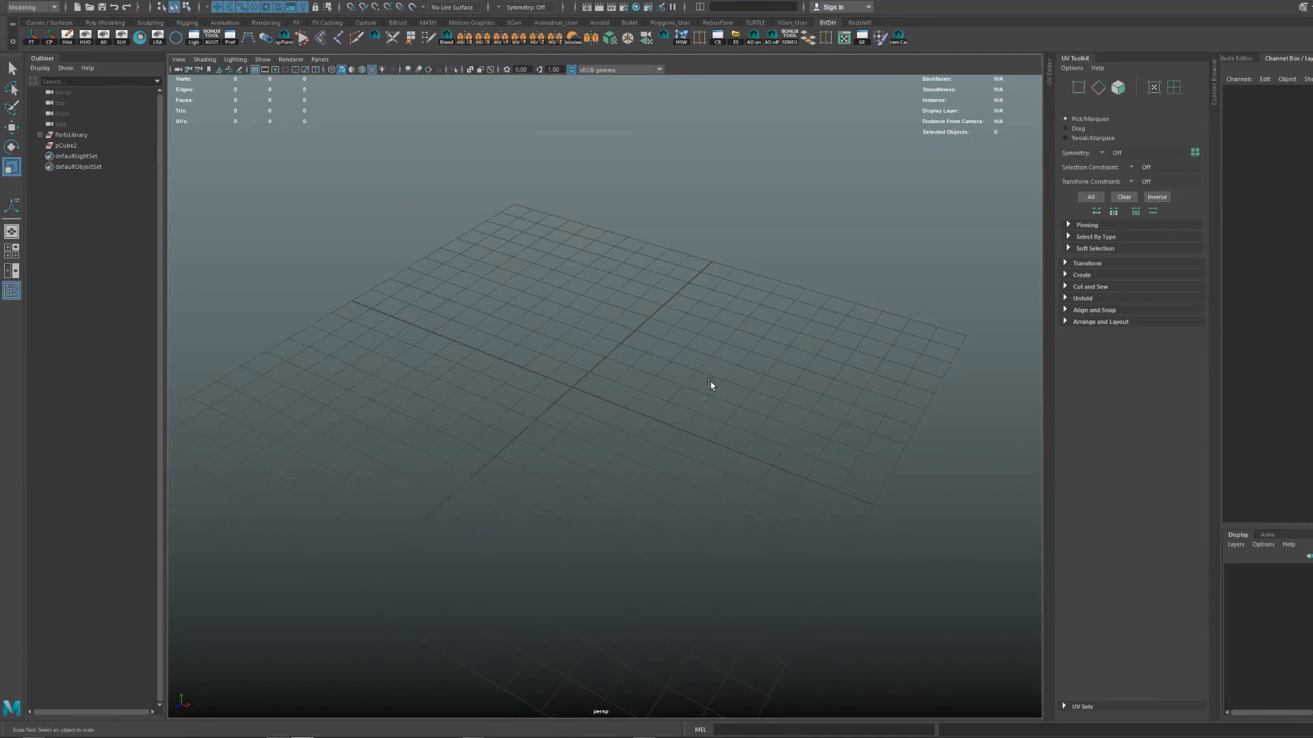
# Create a new polygon cube at the centre of the empty grid and scale it up uniformly.
pyautogui.keyDown('alt'); pyautogui.moveTo(711, 384); pyautogui.dragTo(646, 411); pyautogui.keyUp('alt')
pyautogui.keyDown('alt'); pyautogui.moveTo(646, 411); pyautogui.dragTo(646, 413, button='right'); pyautogui.keyUp('alt')
pyautogui.keyDown('alt'); pyautogui.moveTo(646, 413); pyautogui.dragTo(701, 422); pyautogui.keyUp('alt')
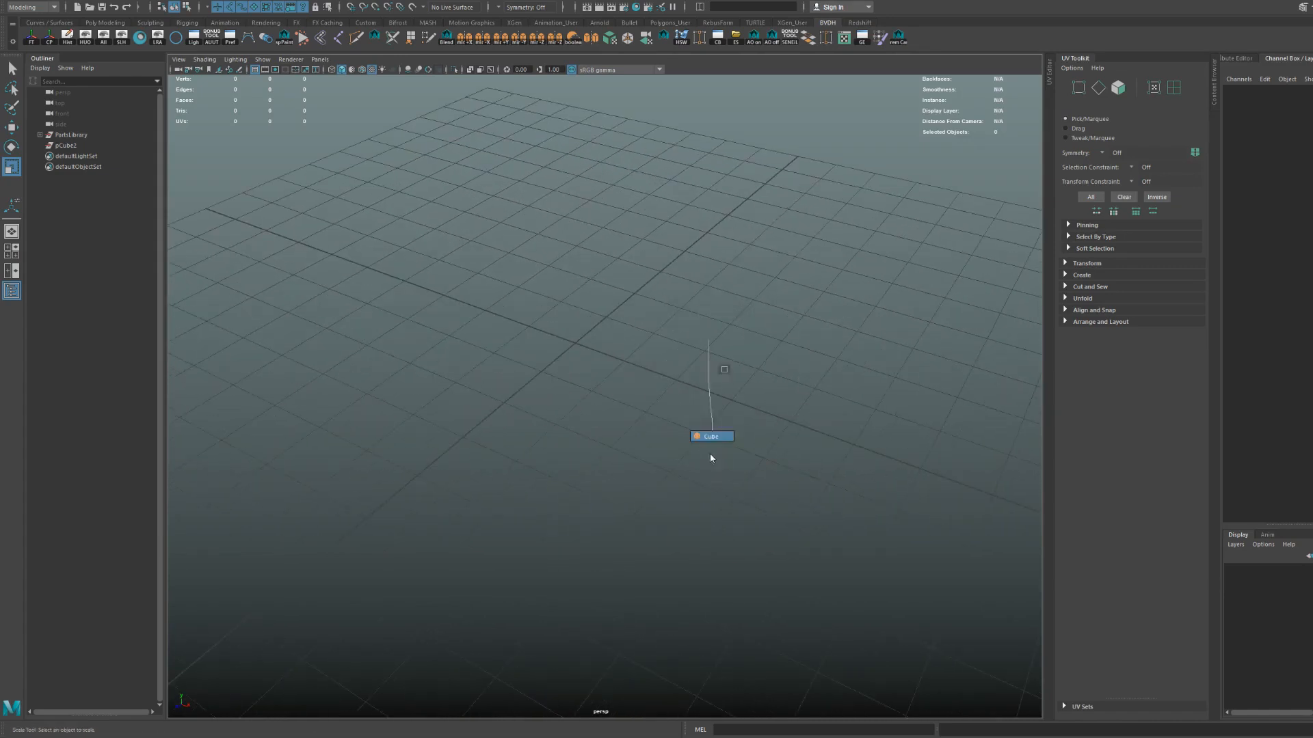
pyautogui.keyDown('shift'); pyautogui.moveTo(710, 458); pyautogui.dragTo(711, 458, button='right'); pyautogui.keyUp('shift')
pyautogui.keyDown('alt'); pyautogui.moveTo(710, 458); pyautogui.dragTo(612, 356, button='right'); pyautogui.keyUp('alt')
pyautogui.moveTo(587, 374); pyautogui.dragTo(673, 402)
pyautogui.press('w')
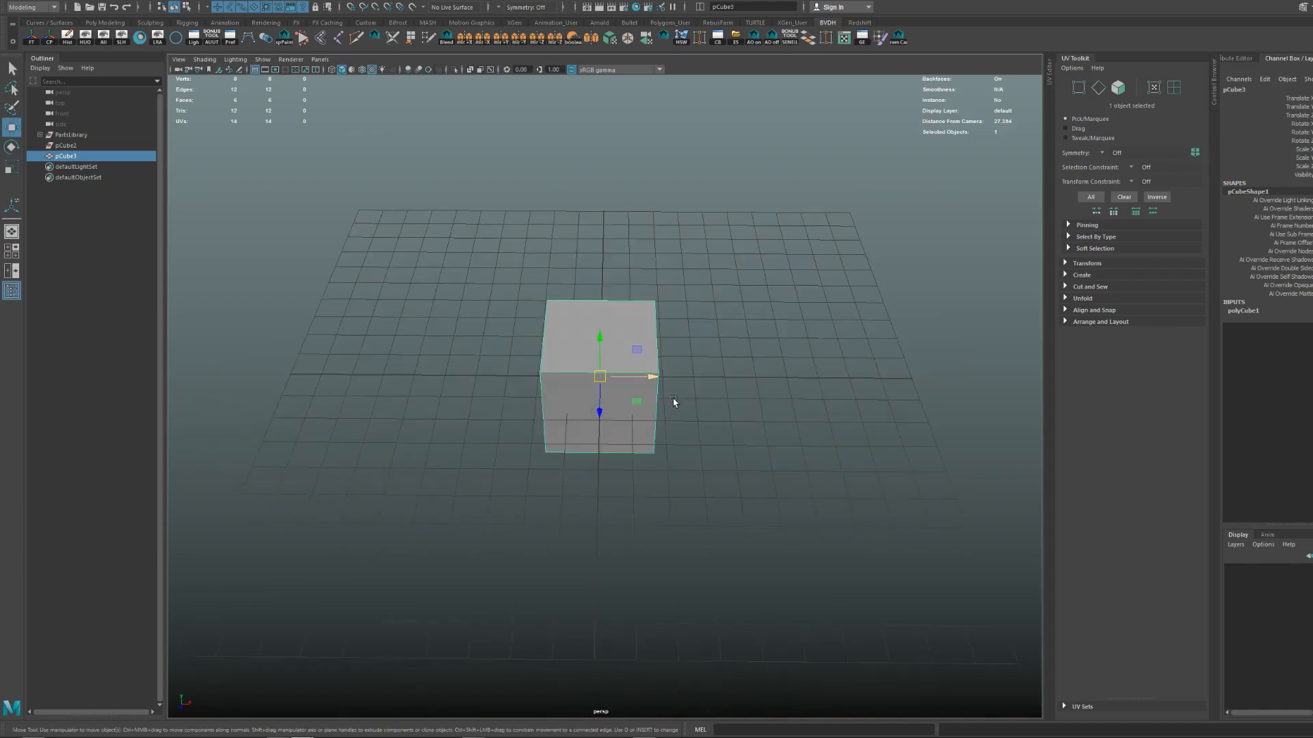
# Move the cube along X beyond the edge of the grid and insert a horizontal edge loop through its lower part.
pyautogui.moveTo(599, 378); pyautogui.dragTo(886, 231)
pyautogui.scroll(-4, 889, 259)
pyautogui.keyDown('alt'); pyautogui.moveTo(893, 265); pyautogui.dragTo(742, 255, button='middle'); pyautogui.keyUp('alt')
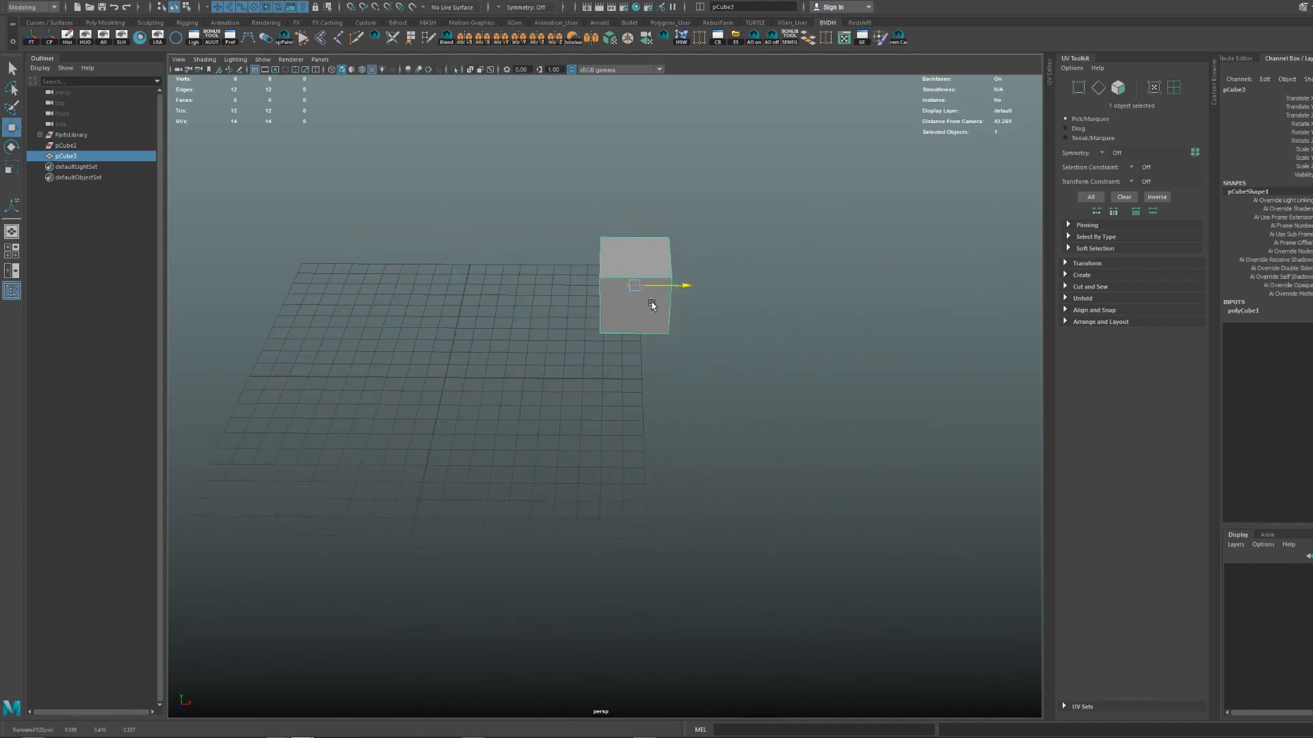
pyautogui.moveTo(651, 305); pyautogui.dragTo(757, 317)
pyautogui.hotkey('ctrl', 'shift', 'x')
pyautogui.click(798, 314)
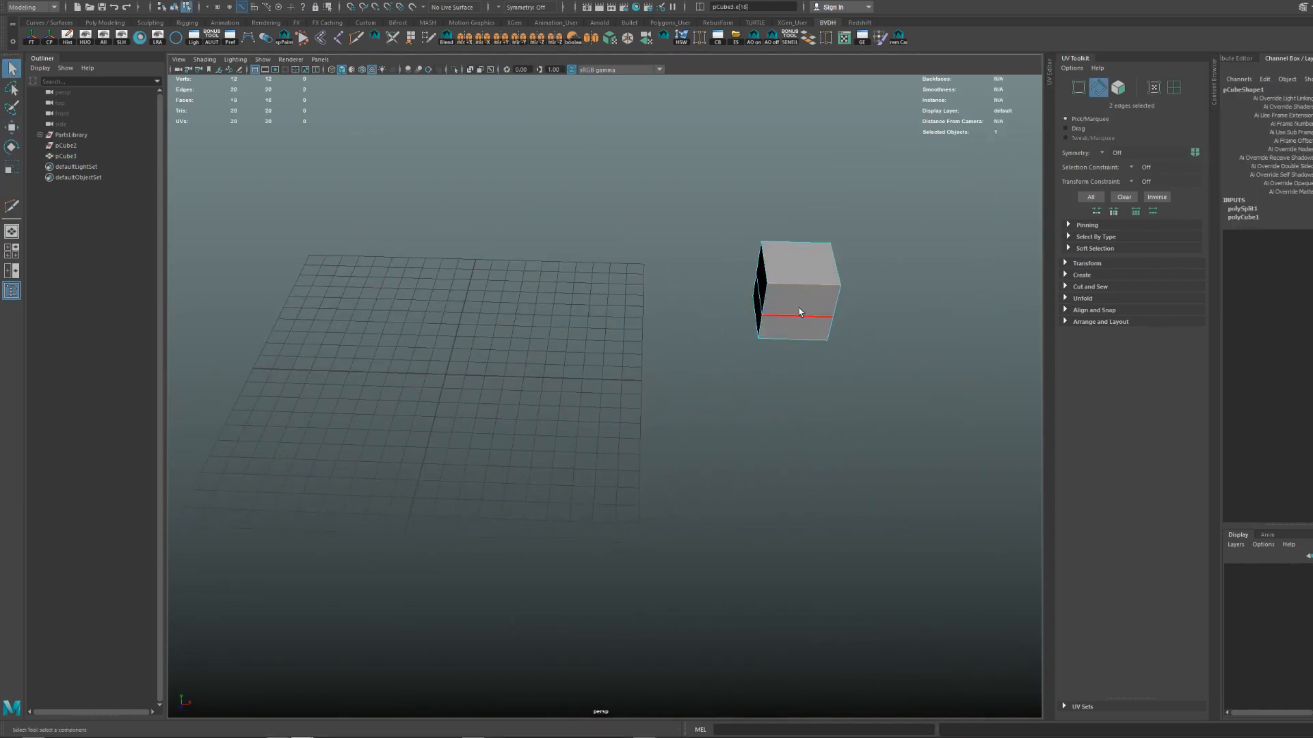
# Extrude the upper front face of the split cube forward along Z into a long overhanging section.
pyautogui.keyDown('alt'); pyautogui.moveTo(843, 338); pyautogui.dragTo(776, 388); pyautogui.keyUp('alt')
pyautogui.press('F11')
pyautogui.click(736, 441)
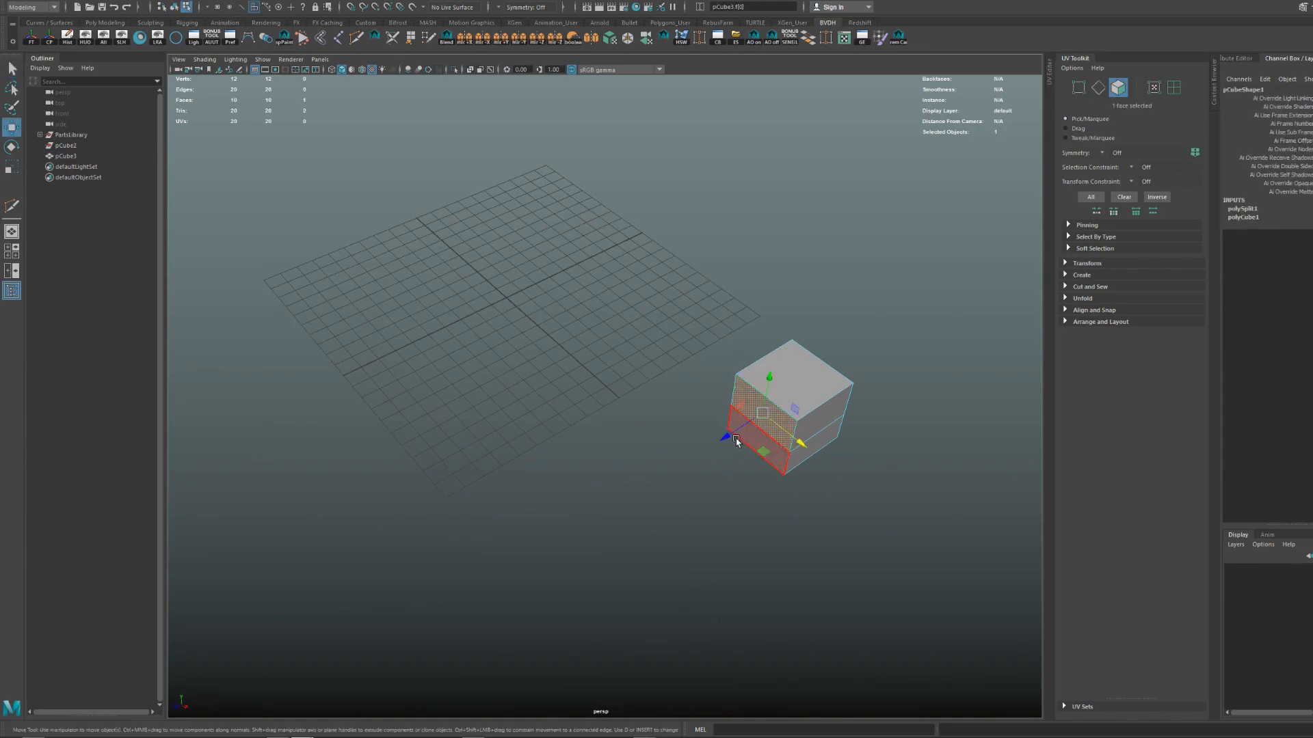
pyautogui.keyDown('shift'); pyautogui.moveTo(739, 435); pyautogui.dragTo(704, 424); pyautogui.keyUp('shift')
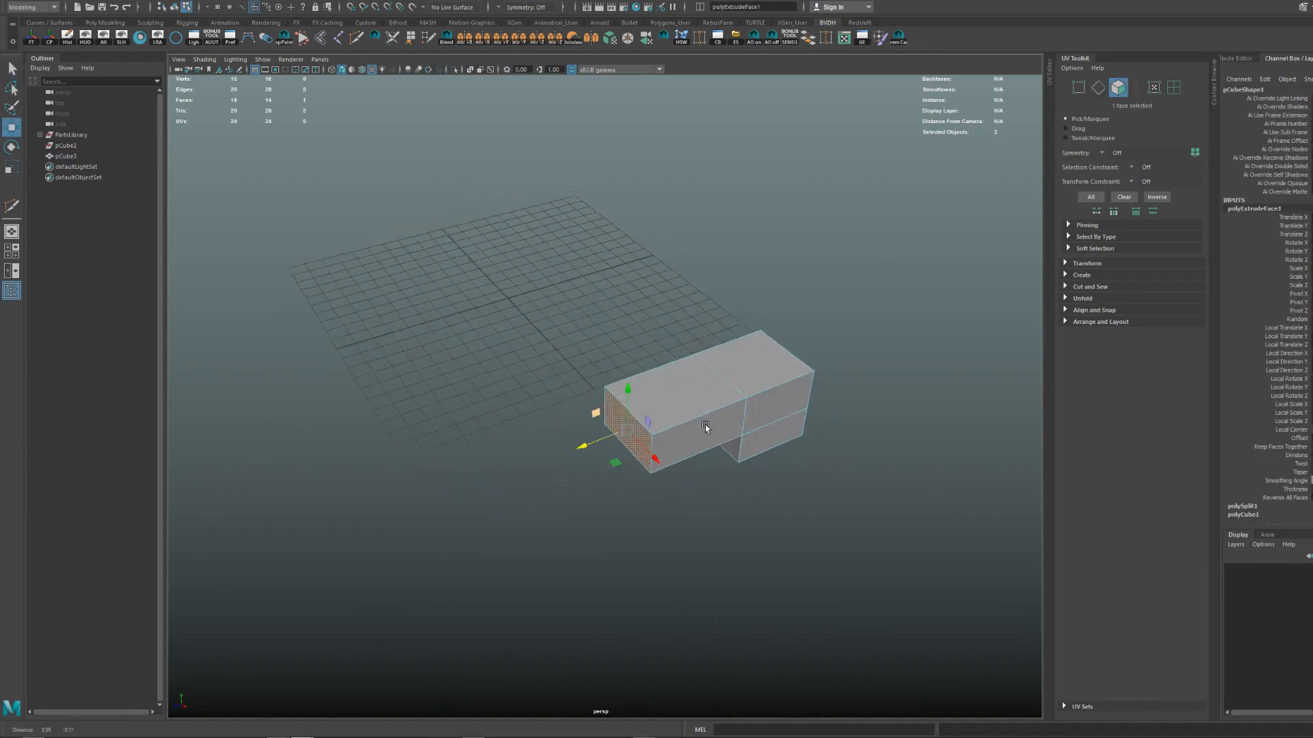
# Extrude the side face of the overhanging section outward along X to make the block L-shaped.
pyautogui.click(598, 418)
pyautogui.keyDown('shift'); pyautogui.moveTo(626, 444); pyautogui.dragTo(632, 421); pyautogui.keyUp('shift')
pyautogui.keyDown('alt'); pyautogui.moveTo(633, 421); pyautogui.dragTo(764, 400); pyautogui.keyUp('alt')
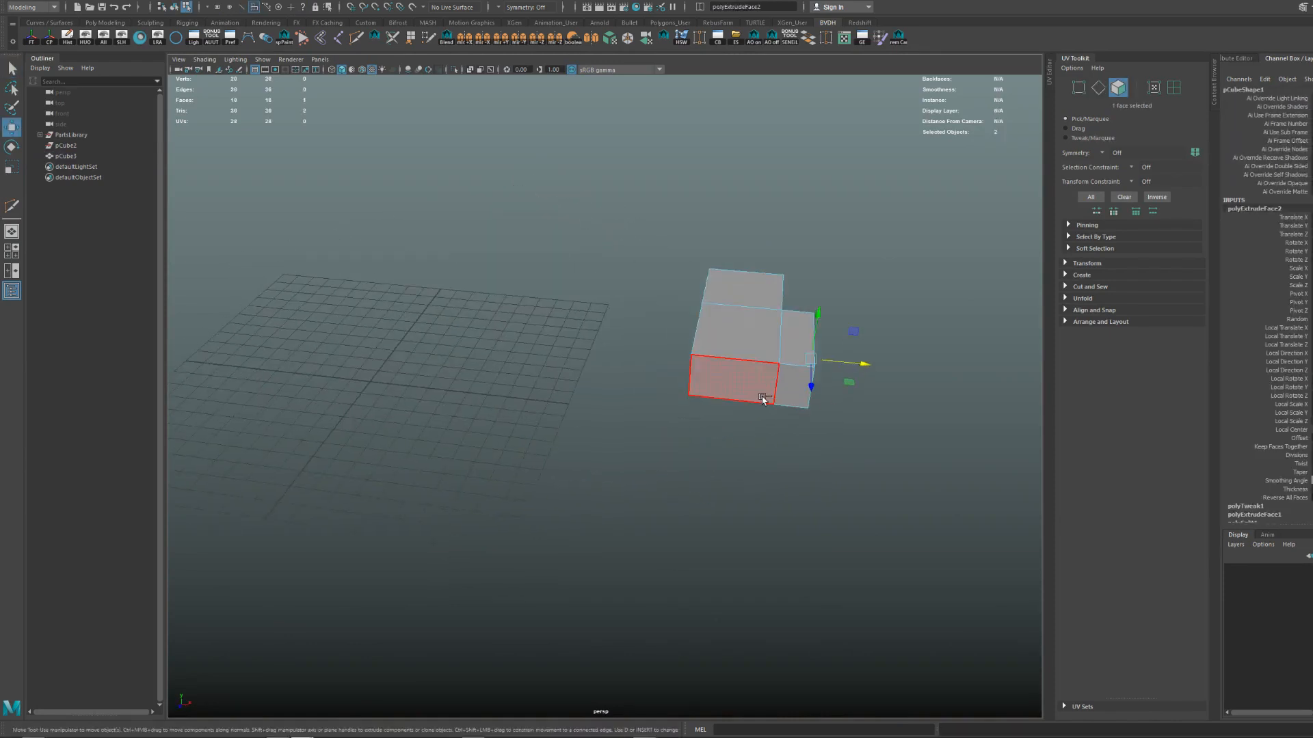
# Insert a centred lengthwise edge loop through the block's main body and select its top faces with Object X symmetry on.
pyautogui.keyDown('ctrl'); pyautogui.middleClick(730, 368); pyautogui.keyUp('ctrl')
pyautogui.keyDown('alt'); pyautogui.moveTo(784, 357); pyautogui.dragTo(692, 404, button='middle'); pyautogui.keyUp('alt')
pyautogui.press('w')
pyautogui.moveTo(744, 375); pyautogui.dragTo(752, 266)
pyautogui.moveTo(677, 356)
pyautogui.keyDown('alt'); pyautogui.mouseDown(button='right')
pyautogui.moveTo(725, 378)
pyautogui.moveTo(711, 388)
pyautogui.mouseUp(button='right'); pyautogui.keyUp('alt')
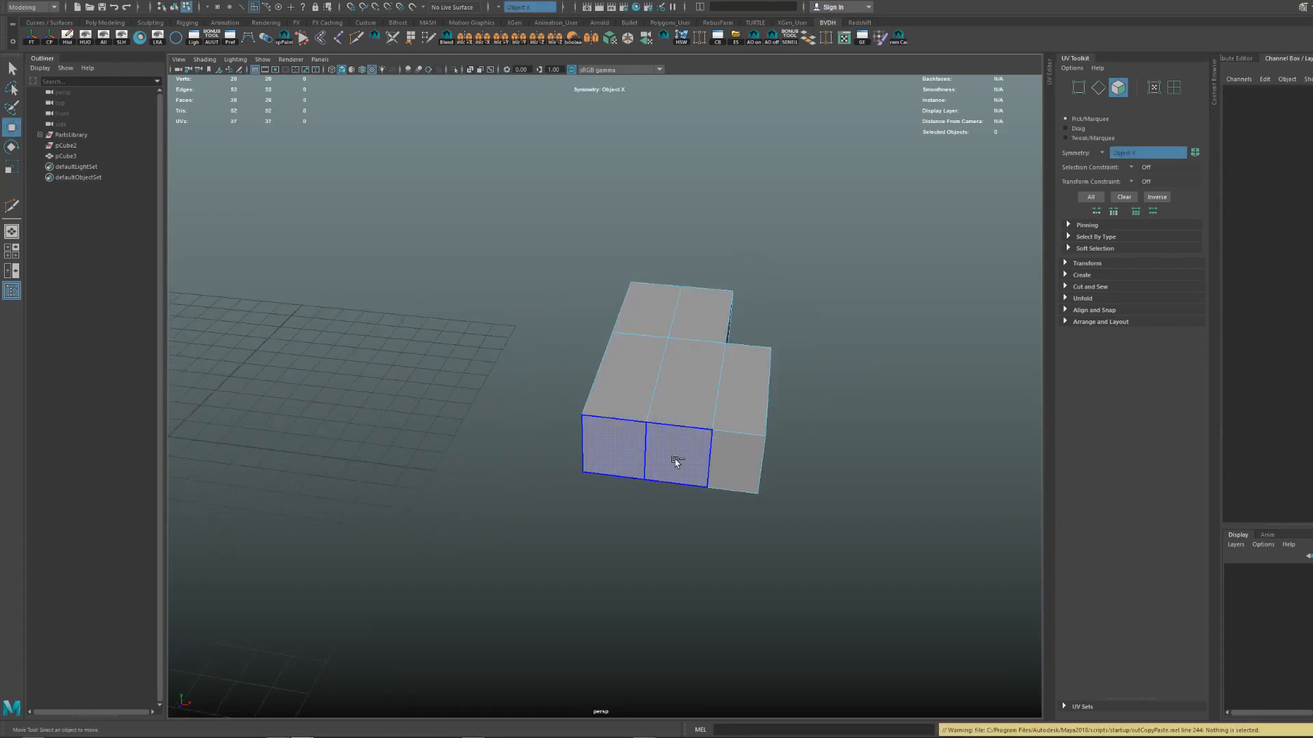
pyautogui.click(675, 461)
pyautogui.press('q')
pyautogui.keyDown('alt'); pyautogui.moveTo(628, 397); pyautogui.dragTo(665, 392); pyautogui.keyUp('alt')
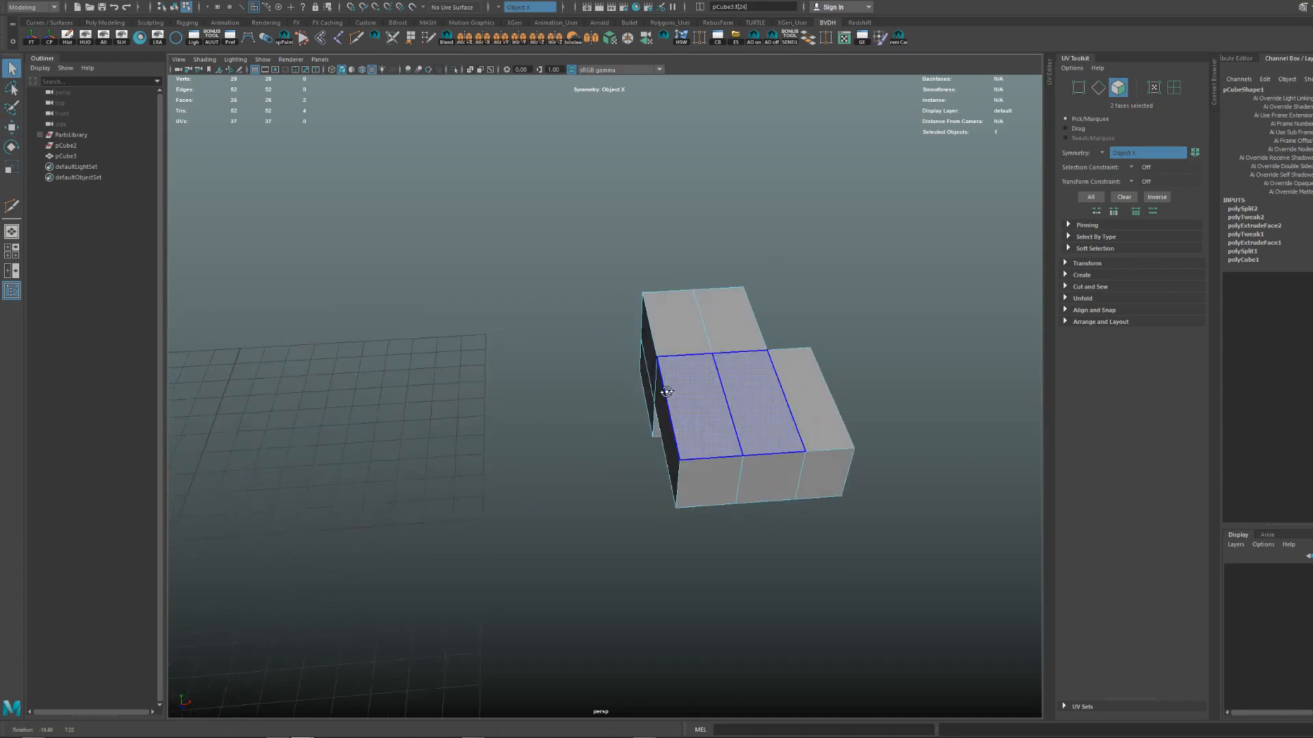
# Return to whole-object selection, turn symmetry off and delete the block's construction history.
pyautogui.moveTo(665, 393); pyautogui.dragTo(790, 297, button='right')
pyautogui.press('w')
pyautogui.keyDown('alt'); pyautogui.moveTo(790, 296); pyautogui.dragTo(717, 359); pyautogui.keyUp('alt')
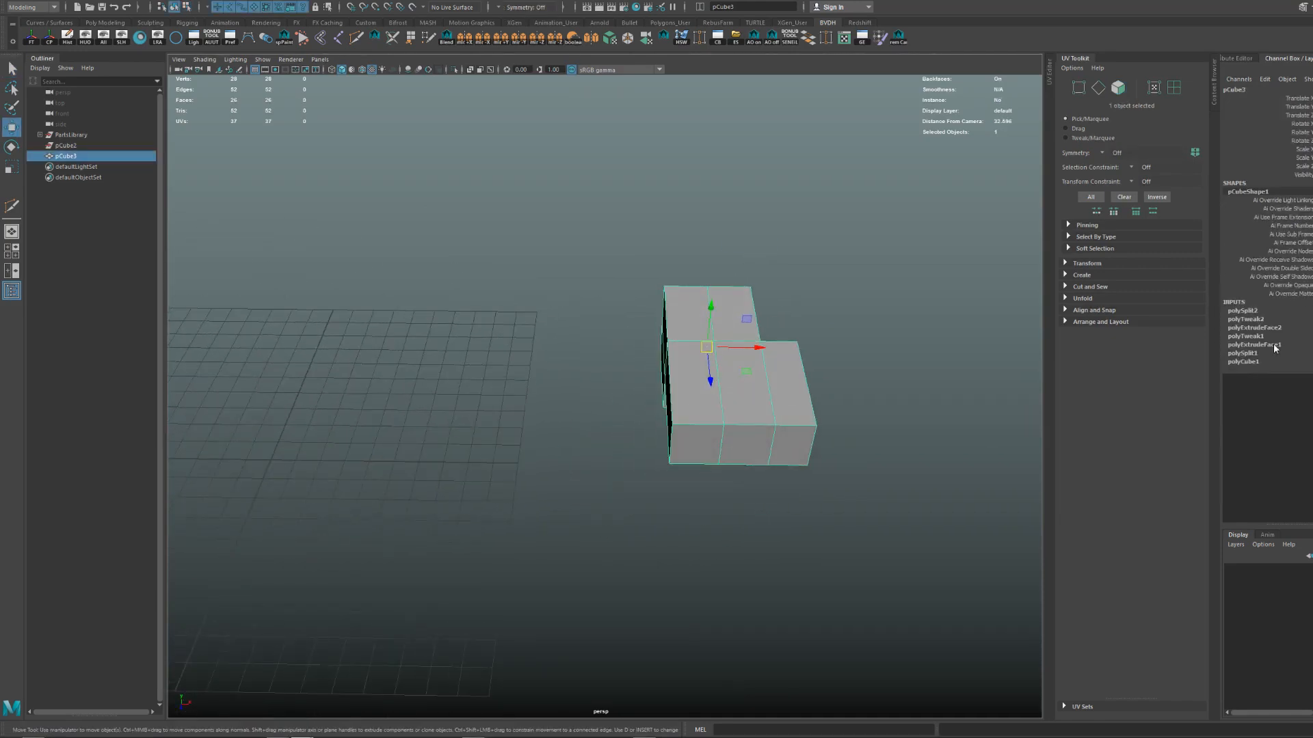
pyautogui.hotkey('alt', 'shift', 'd')
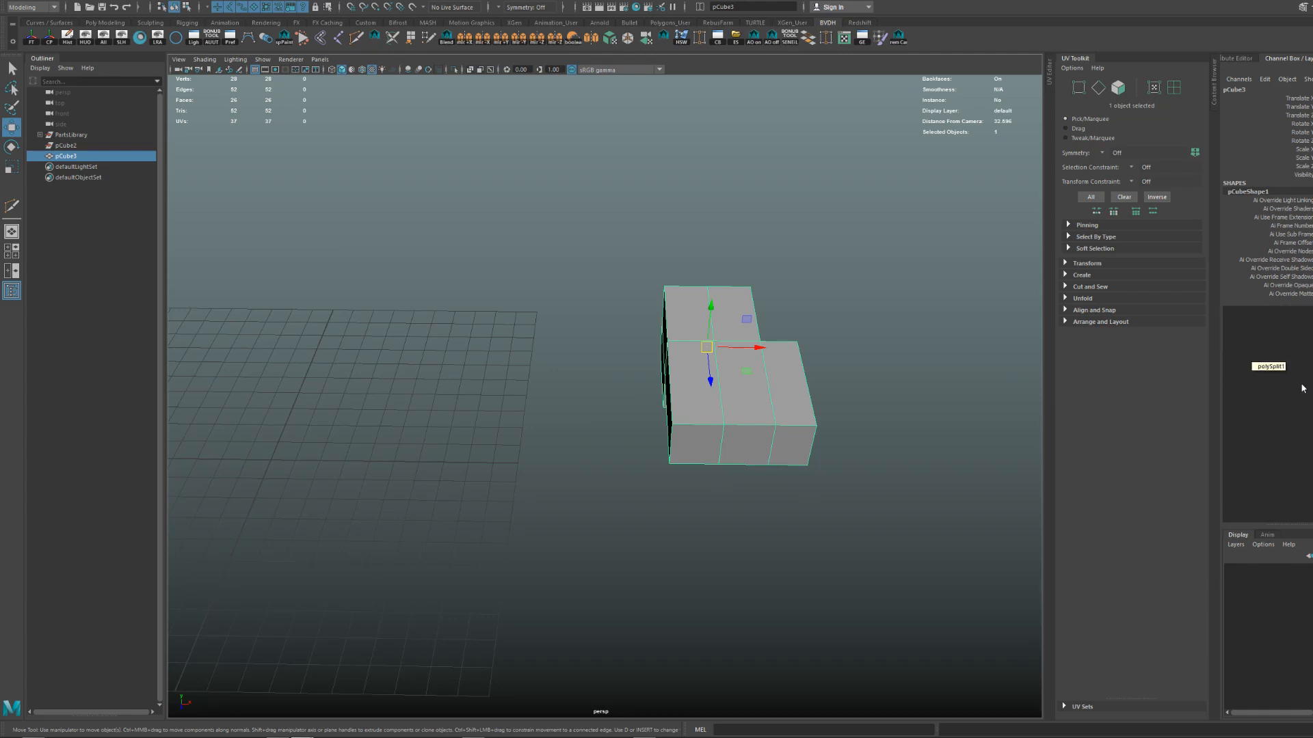
# Examine the hotbox's custom quick-command menu and the polygon tools offered for the whole block.
pyautogui.press('space')
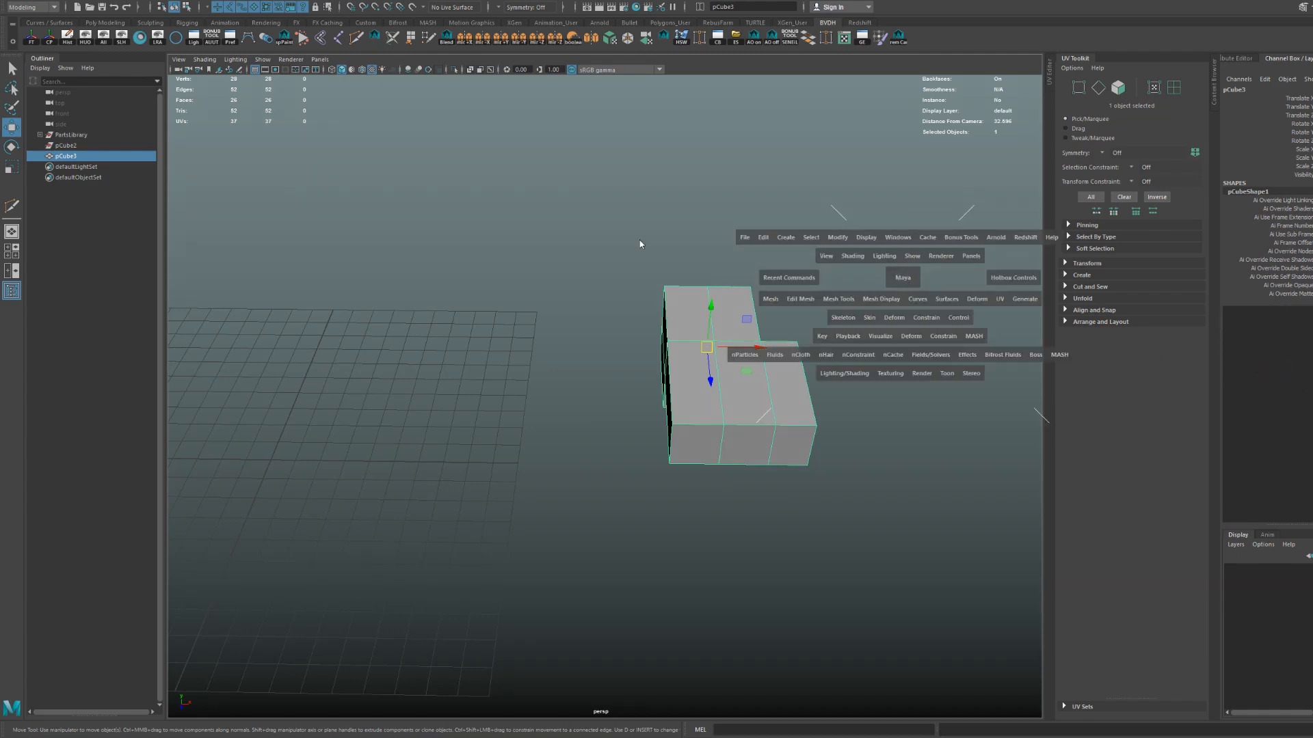
pyautogui.click(639, 241)
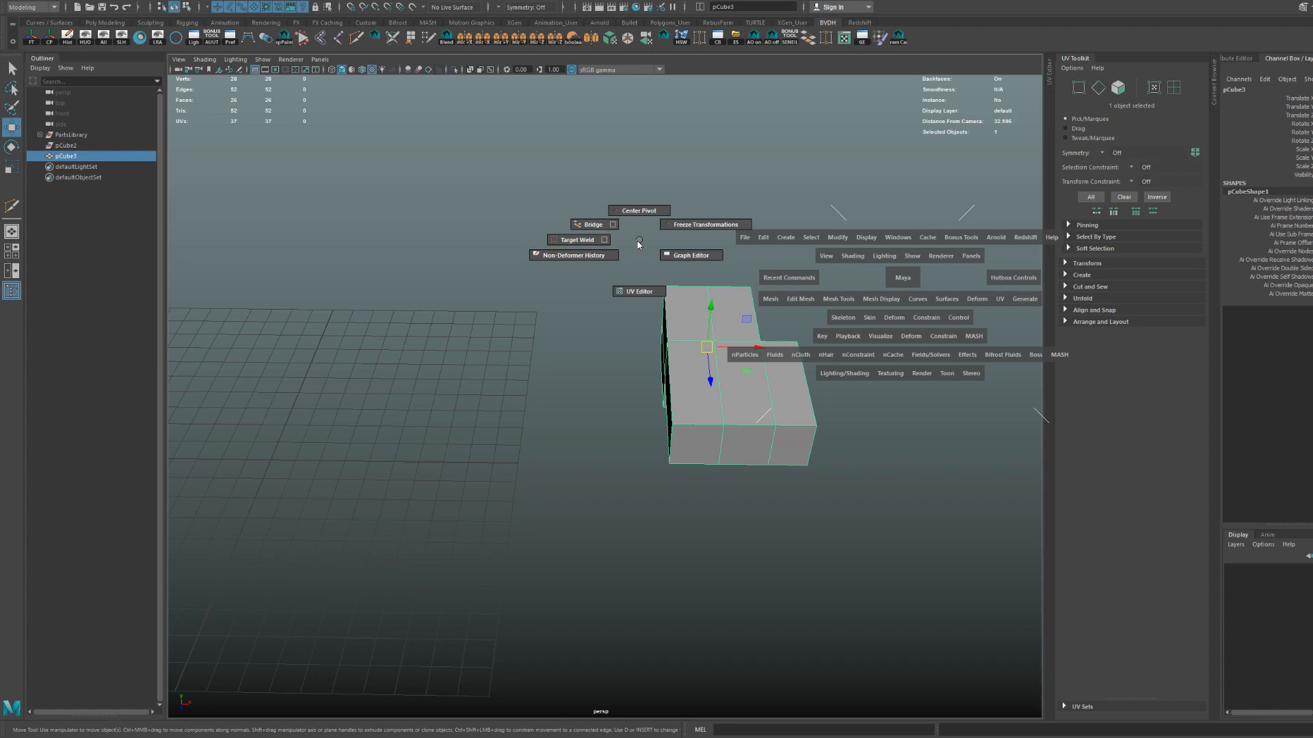
pyautogui.keyDown('shift'); pyautogui.rightClick(698, 307); pyautogui.keyUp('shift')
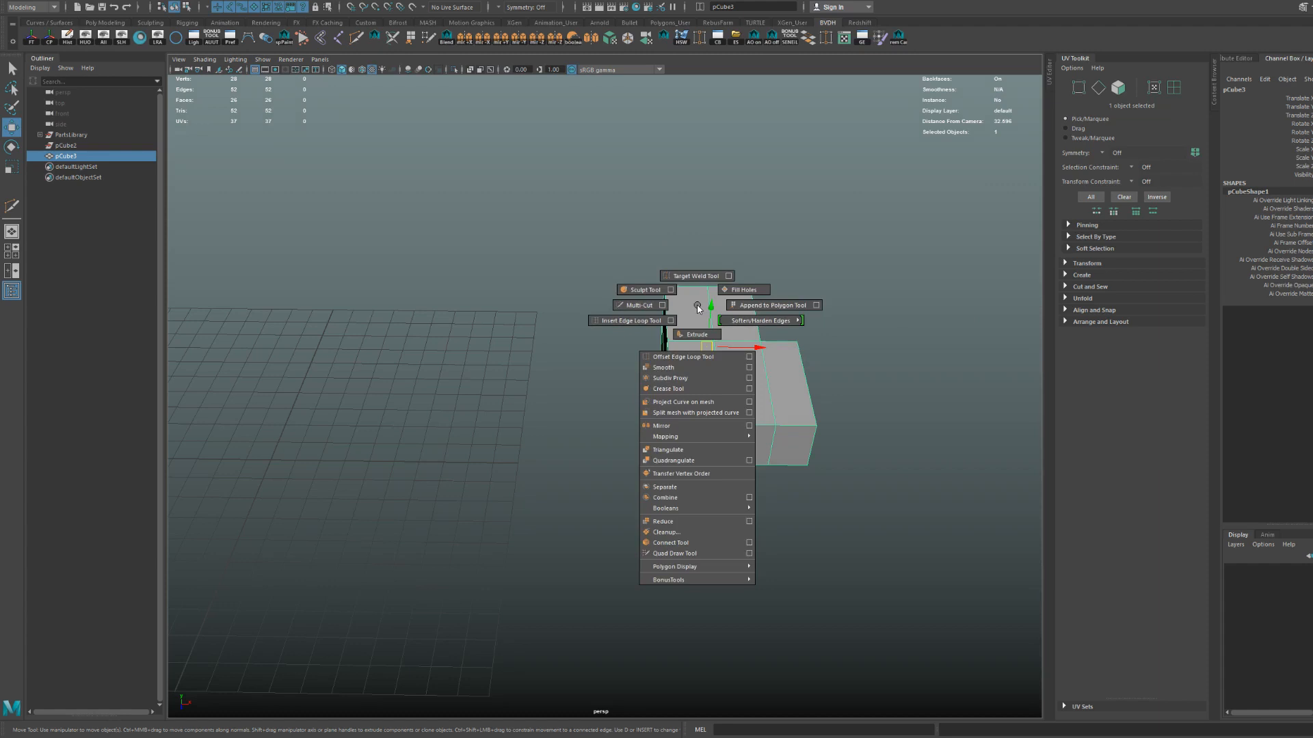
pyautogui.scroll(3, 698, 307)
pyautogui.keyDown('alt'); pyautogui.moveTo(769, 300); pyautogui.dragTo(667, 311, button='middle'); pyautogui.keyUp('alt')
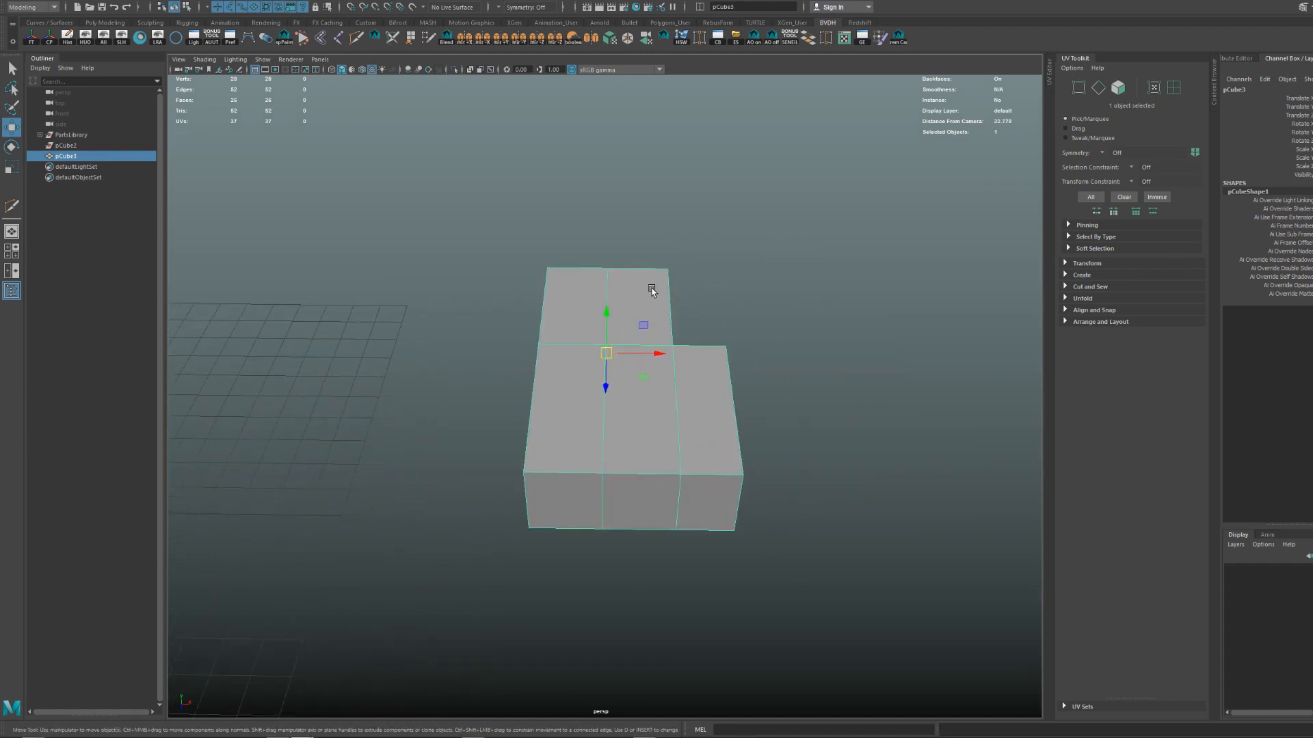
pyautogui.keyDown('shift'); pyautogui.rightClick(644, 291); pyautogui.keyUp('shift')
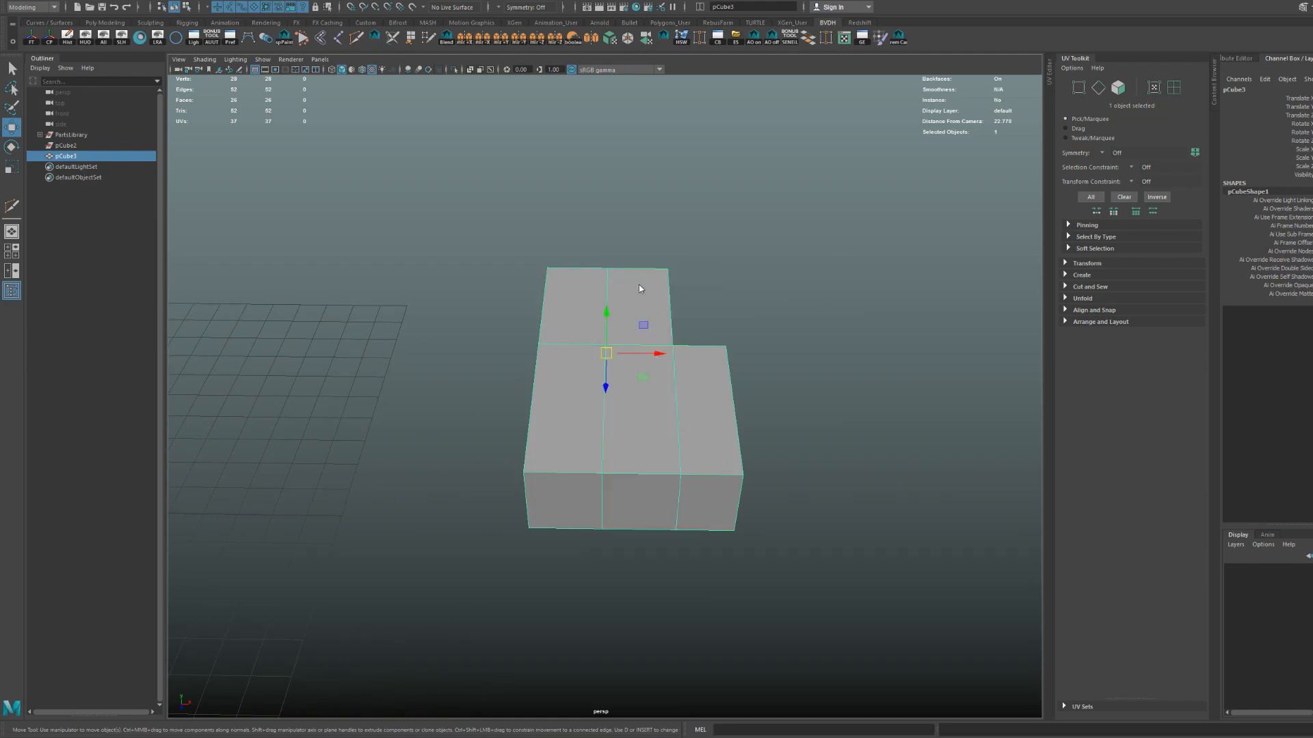
# Select one rear top face and one front face of the block and examine the tools offered for faces.
pyautogui.press('F11')
pyautogui.click(655, 308)
pyautogui.scroll(-3, 637, 376)
pyautogui.keyDown('shift'); pyautogui.click(638, 441); pyautogui.keyUp('shift')
pyautogui.keyDown('shift'); pyautogui.rightClick(641, 361); pyautogui.keyUp('shift')
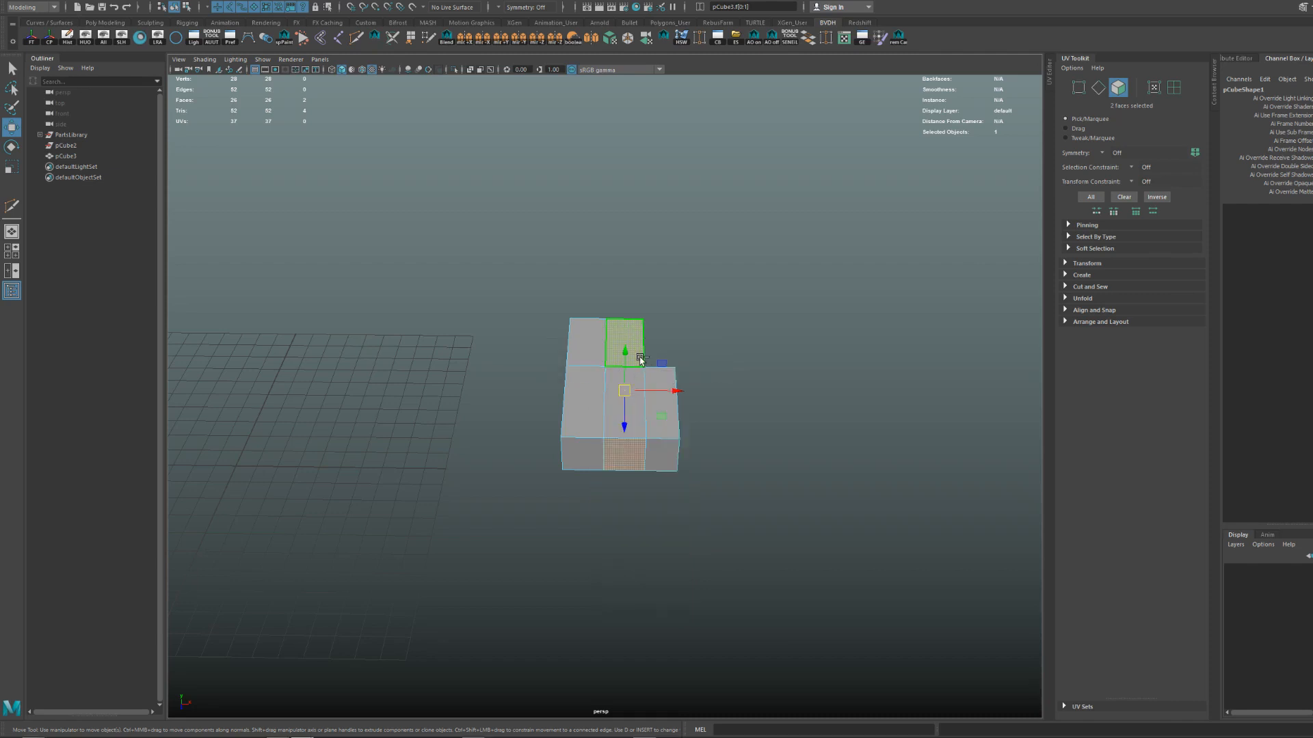
pyautogui.scroll(3, 639, 357)
pyautogui.scroll(-1, 646, 355)
pyautogui.press('q')
pyautogui.scroll(4, 662, 383)
# Return to whole-object selection and look through the hotbox's quick commands again.
pyautogui.moveTo(663, 384); pyautogui.dragTo(776, 236, button='right')
pyautogui.scroll(-3, 776, 236)
pyautogui.click(776, 235)
pyautogui.keyDown('alt'); pyautogui.moveTo(718, 341); pyautogui.dragTo(830, 285, button='middle'); pyautogui.keyUp('alt')
pyautogui.click(830, 286)
pyautogui.press('space')
pyautogui.moveTo(506, 258); pyautogui.dragTo(461, 237)
pyautogui.scroll(-4, 728, 288)
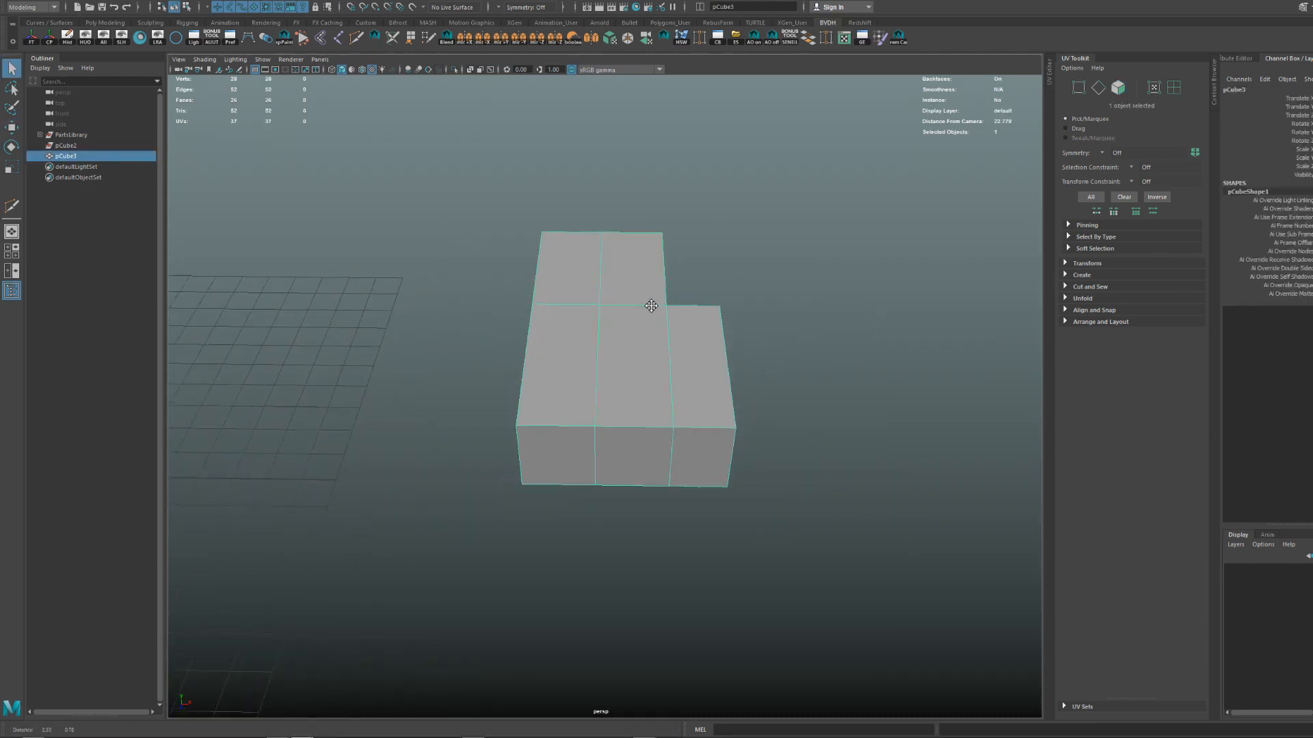
pyautogui.press('w')
pyautogui.keyDown('alt'); pyautogui.moveTo(710, 305); pyautogui.dragTo(781, 281); pyautogui.keyUp('alt')
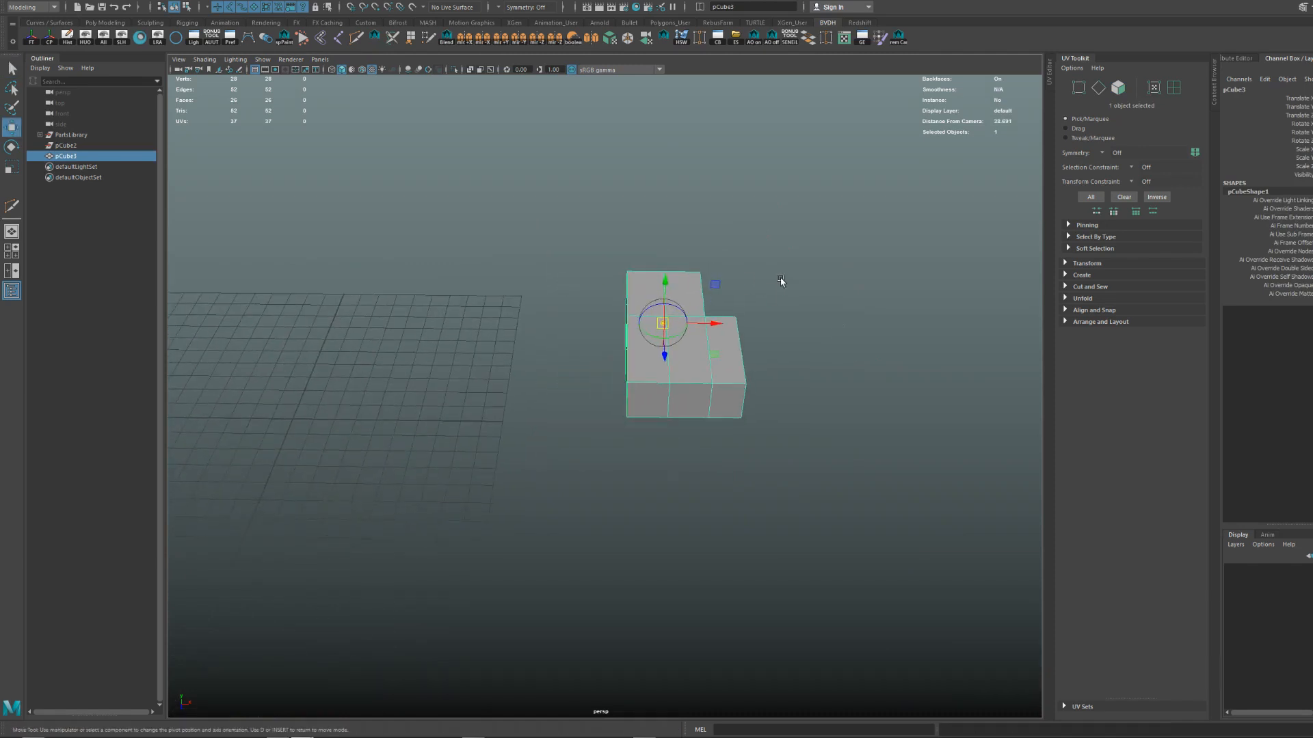
pyautogui.hotkey('ctrl', 'd')
pyautogui.moveTo(714, 324); pyautogui.dragTo(394, 301)
pyautogui.hotkey('ctrl', 'z')
pyautogui.hotkey('ctrl', 'z')
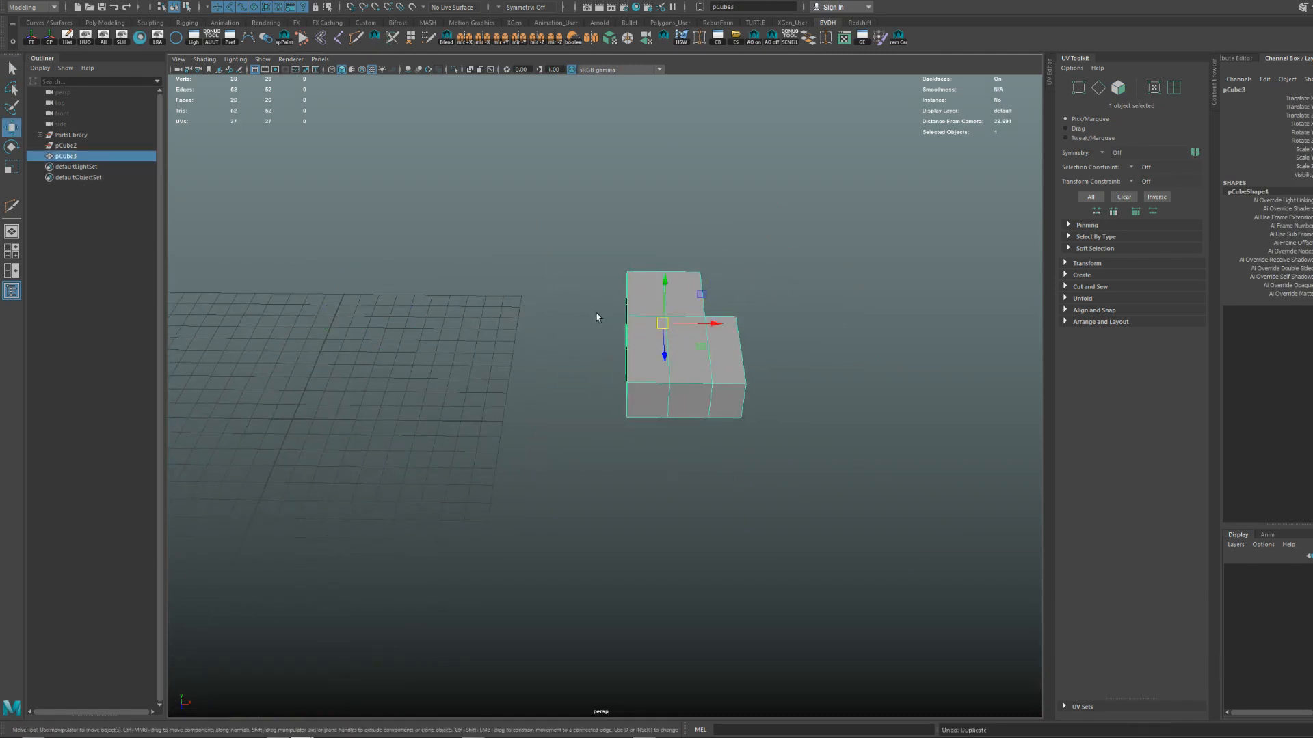
# Mirror the block along X across the grid's centre instead of about its own axis.
pyautogui.press('w')
pyautogui.keyDown('alt'); pyautogui.moveTo(697, 337); pyautogui.dragTo(714, 318, button='middle'); pyautogui.keyUp('alt')
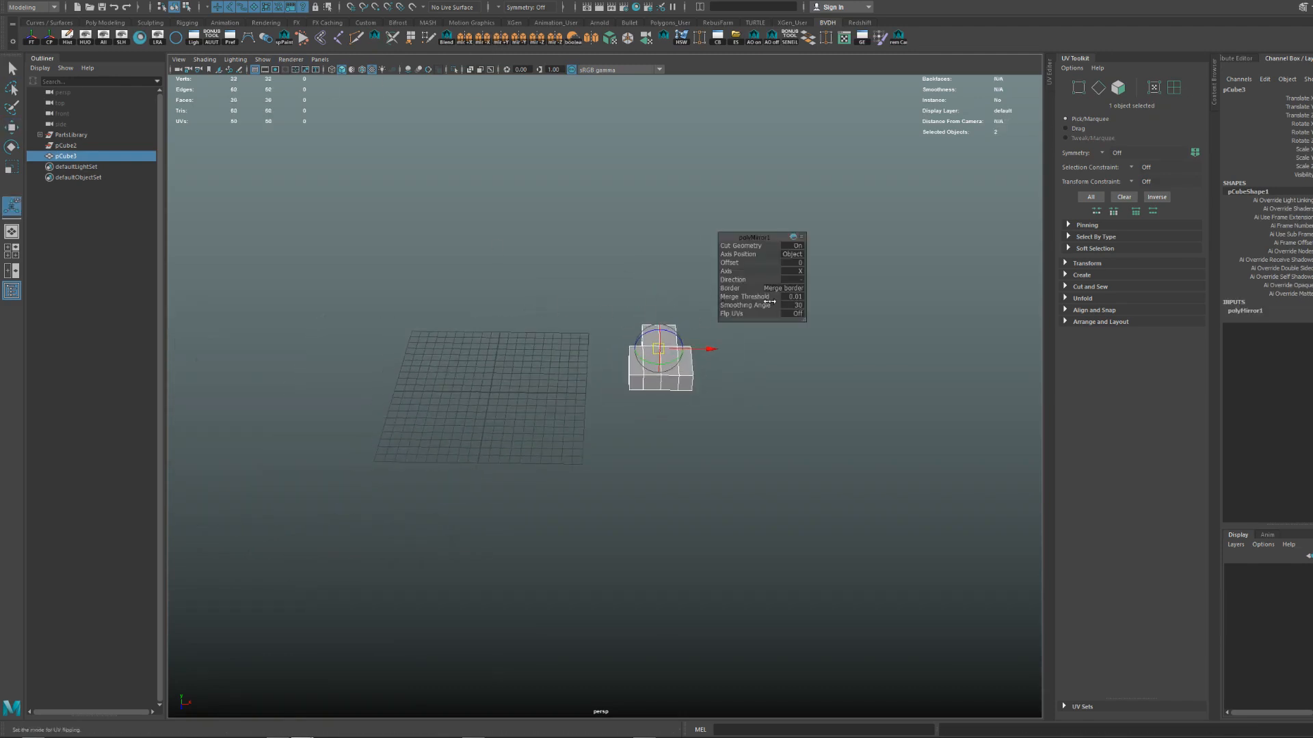
pyautogui.moveTo(747, 256); pyautogui.dragTo(767, 257)
pyautogui.scroll(2, 601, 342)
pyautogui.press('q')
pyautogui.click(546, 353)
pyautogui.keyDown('alt'); pyautogui.moveTo(546, 353); pyautogui.dragTo(589, 390); pyautogui.keyUp('alt')
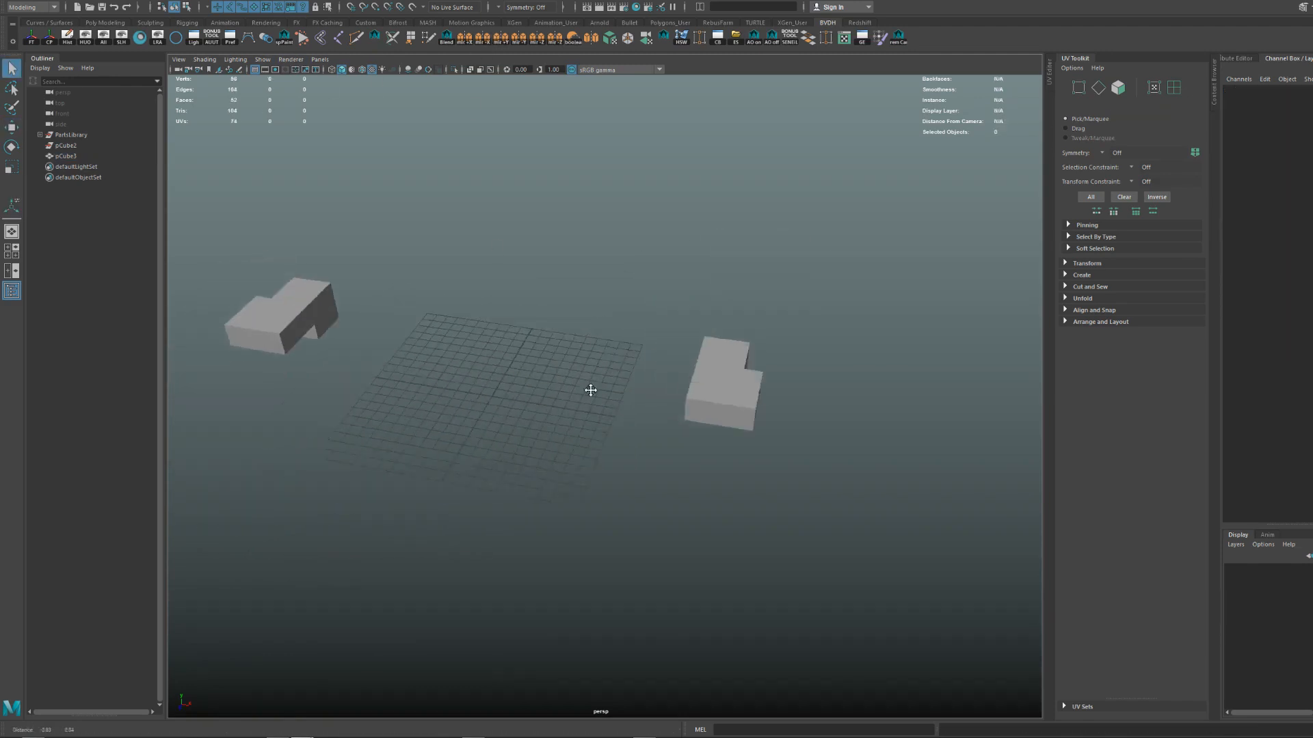
# Try moving the faces of both mirrored blocks together with Object X symmetry on, and undo the move.
pyautogui.keyDown('alt'); pyautogui.moveTo(589, 389); pyautogui.dragTo(643, 395, button='middle'); pyautogui.keyUp('alt')
pyautogui.scroll(-2, 643, 395)
pyautogui.click(721, 431)
pyautogui.keyDown('alt'); pyautogui.moveTo(741, 412); pyautogui.dragTo(824, 449); pyautogui.keyUp('alt')
pyautogui.press('w')
pyautogui.press('F11')
pyautogui.doubleClick(813, 456)
pyautogui.hotkey('ctrl', 'z')
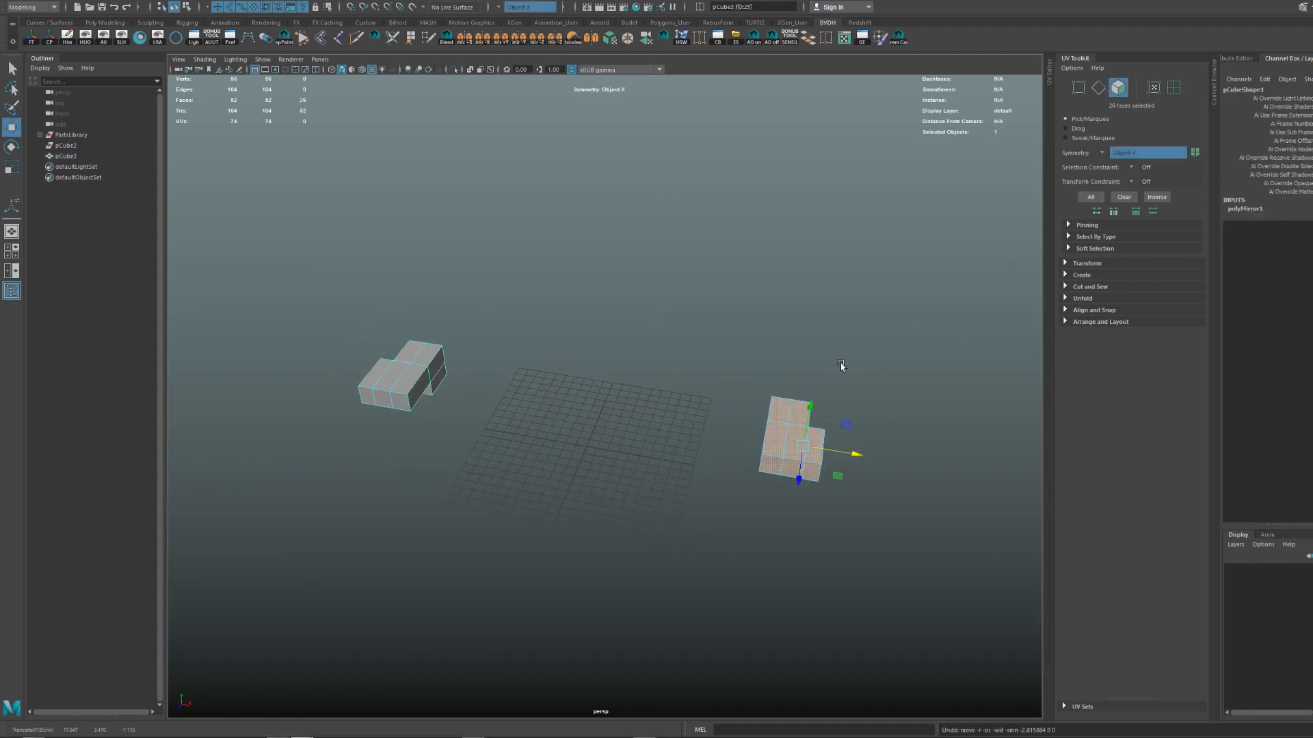
pyautogui.press('q')
pyautogui.press('F8')
pyautogui.scroll(1, 741, 392)
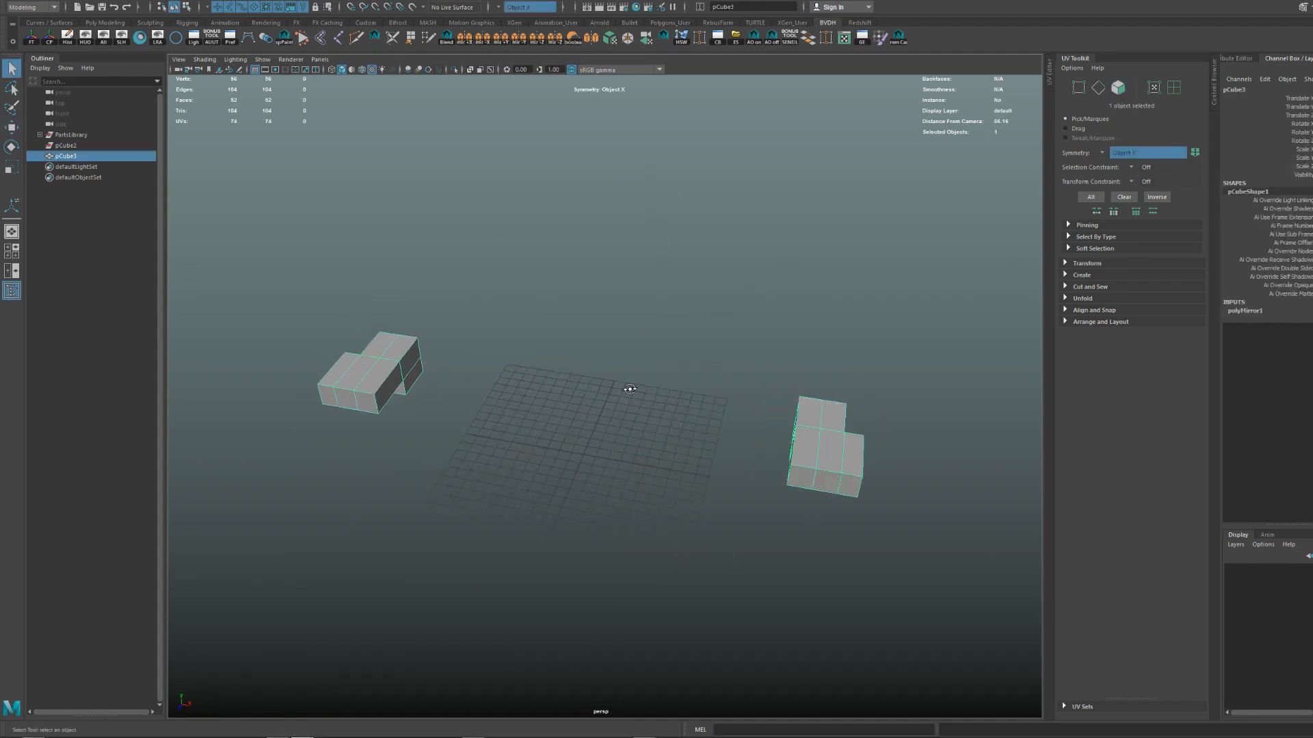
# Turn symmetry off and bridge the upper inward-facing rear faces of the two mirrored blocks into a connecting beam.
pyautogui.keyDown('alt'); pyautogui.moveTo(629, 389); pyautogui.dragTo(432, 360); pyautogui.keyUp('alt')
pyautogui.press('F8')
pyautogui.keyDown('alt'); pyautogui.moveTo(691, 410); pyautogui.dragTo(806, 401); pyautogui.keyUp('alt')
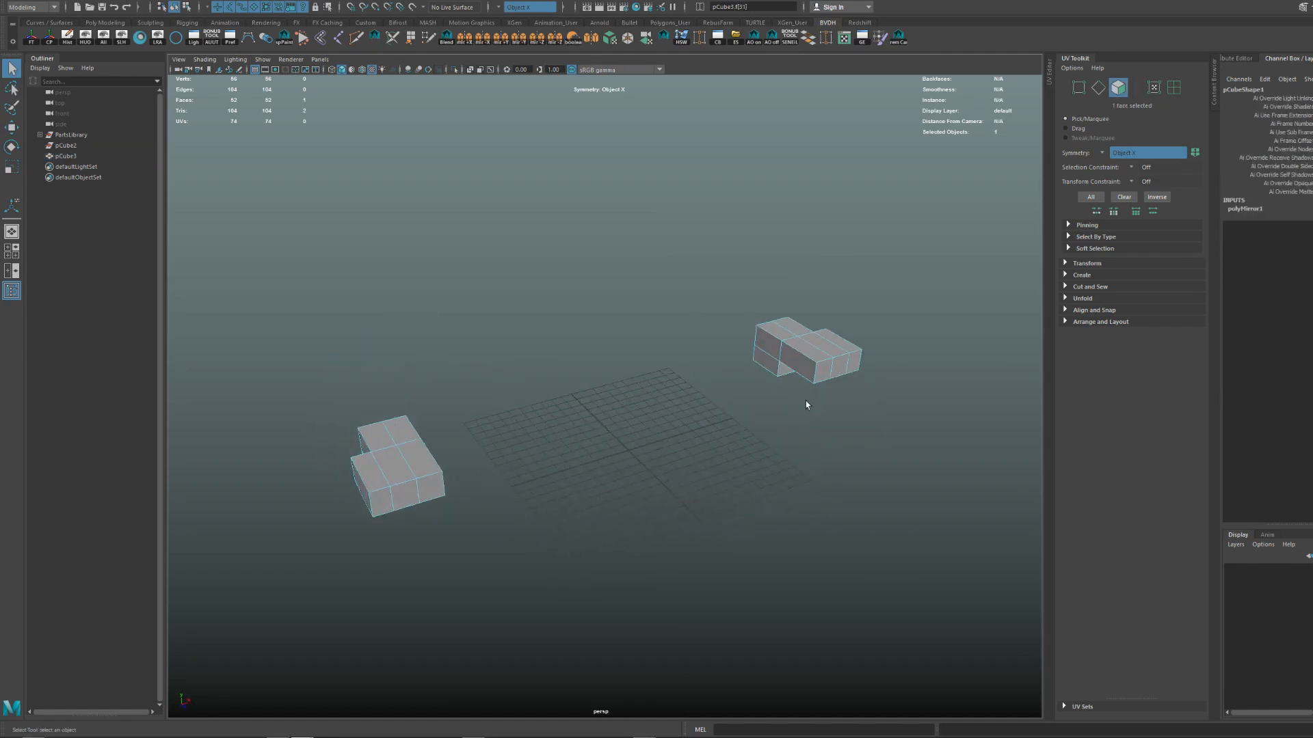
pyautogui.click(767, 341)
pyautogui.press('w')
pyautogui.keyDown('alt'); pyautogui.moveTo(718, 276); pyautogui.dragTo(694, 277); pyautogui.keyUp('alt')
pyautogui.press('q')
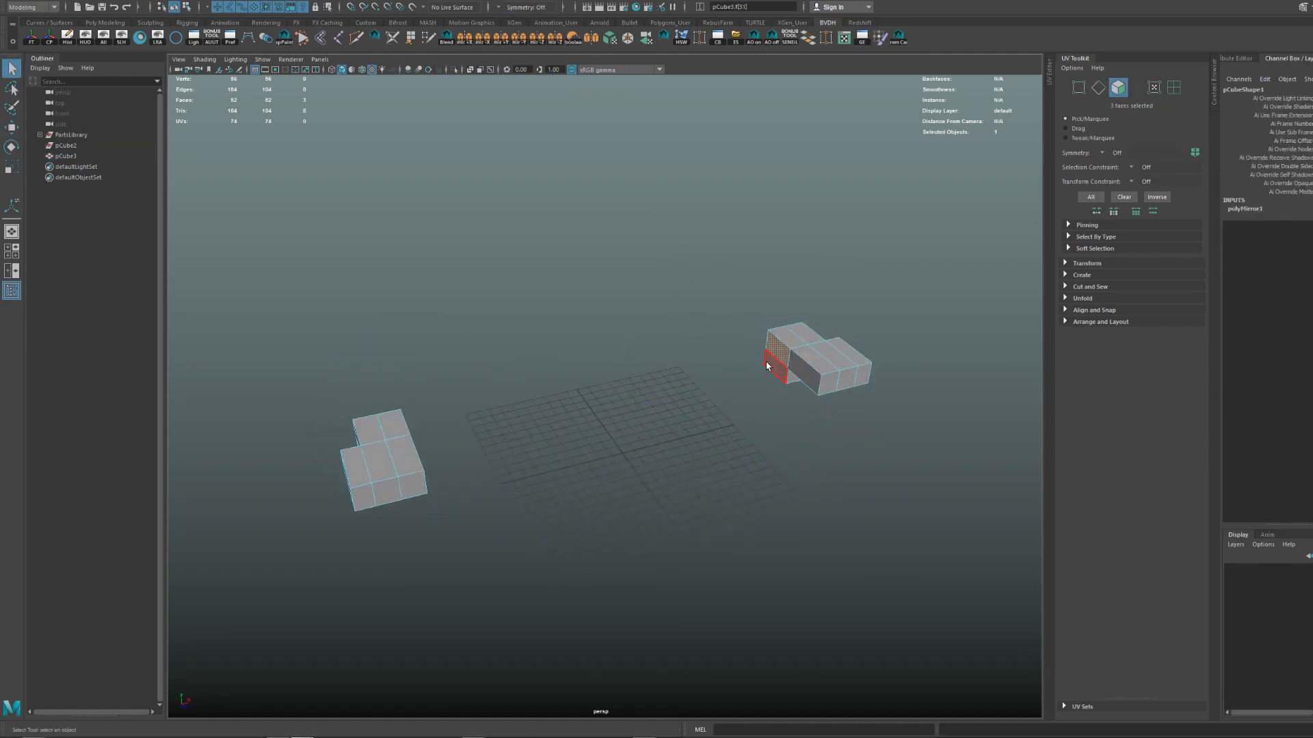
pyautogui.click(772, 355)
pyautogui.keyDown('alt'); pyautogui.moveTo(692, 418); pyautogui.dragTo(510, 426); pyautogui.keyUp('alt')
pyautogui.keyDown('shift'); pyautogui.click(518, 287); pyautogui.keyUp('shift')
pyautogui.keyDown('alt'); pyautogui.moveTo(589, 301); pyautogui.dragTo(770, 330); pyautogui.keyUp('alt')
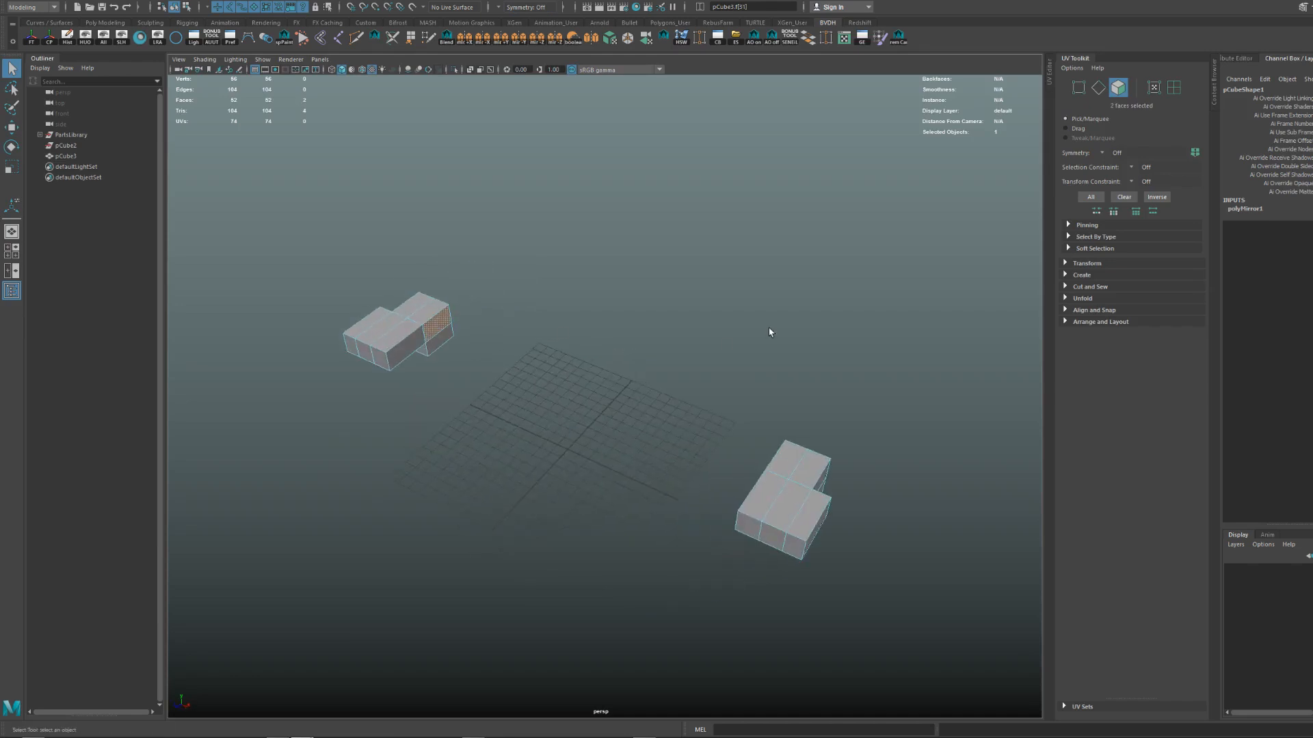
pyautogui.press('space')
pyautogui.moveTo(407, 272); pyautogui.dragTo(438, 300)
pyautogui.keyDown('alt'); pyautogui.moveTo(485, 342); pyautogui.dragTo(583, 390, button='right'); pyautogui.keyUp('alt')
pyautogui.keyDown('alt'); pyautogui.moveTo(583, 391); pyautogui.dragTo(610, 382); pyautogui.keyUp('alt')
# Examine the marking menus in the zones around the hotbox and its central quick-command menu.
pyautogui.press('space')
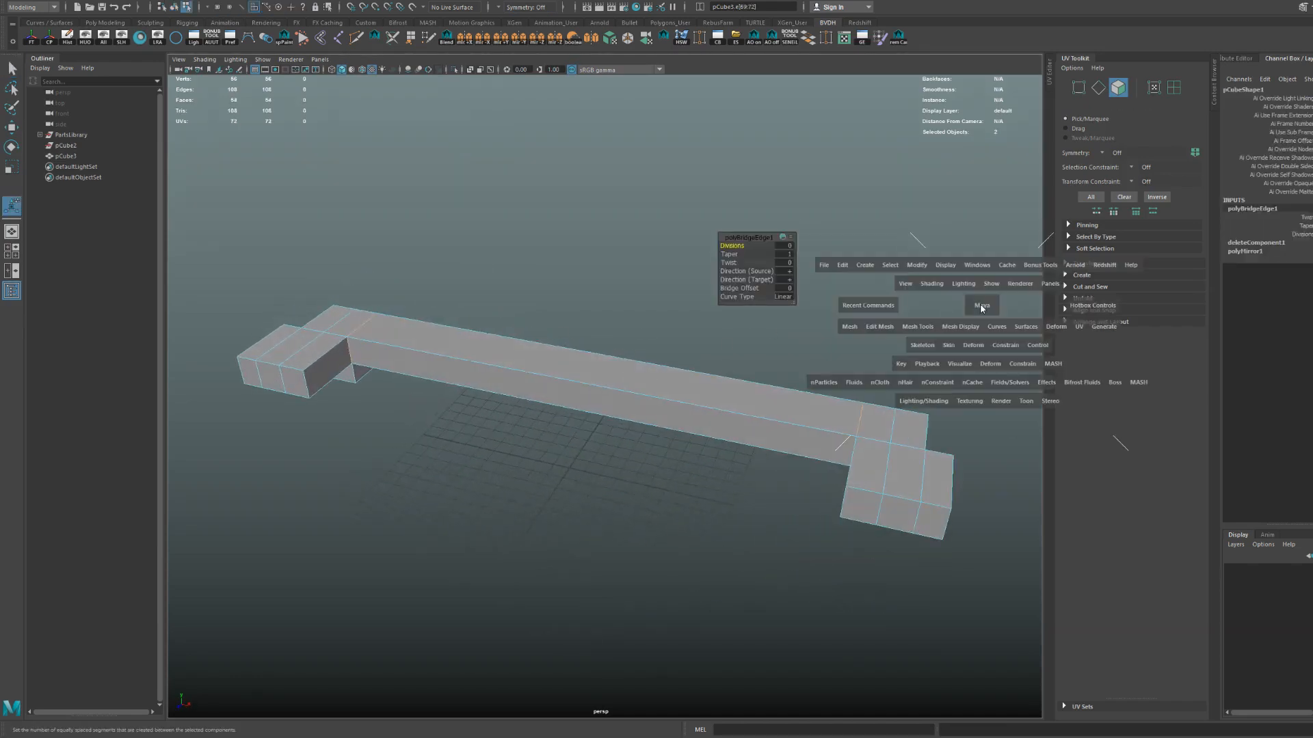
pyautogui.moveTo(675, 307); pyautogui.dragTo(675, 309)
pyautogui.moveTo(585, 279); pyautogui.dragTo(585, 279)
pyautogui.press('space')
pyautogui.moveTo(483, 333); pyautogui.dragTo(483, 336)
pyautogui.moveTo(675, 209); pyautogui.dragTo(675, 211)
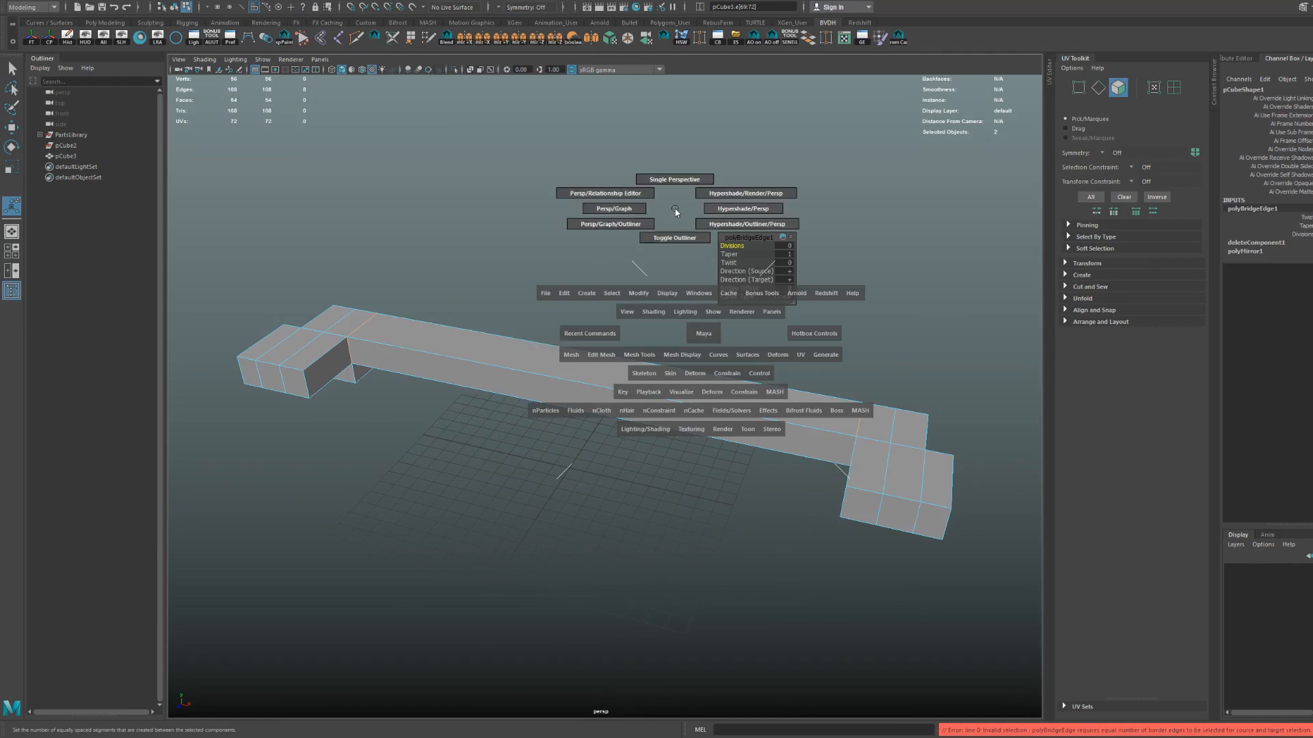
pyautogui.click(988, 354)
pyautogui.click(740, 461)
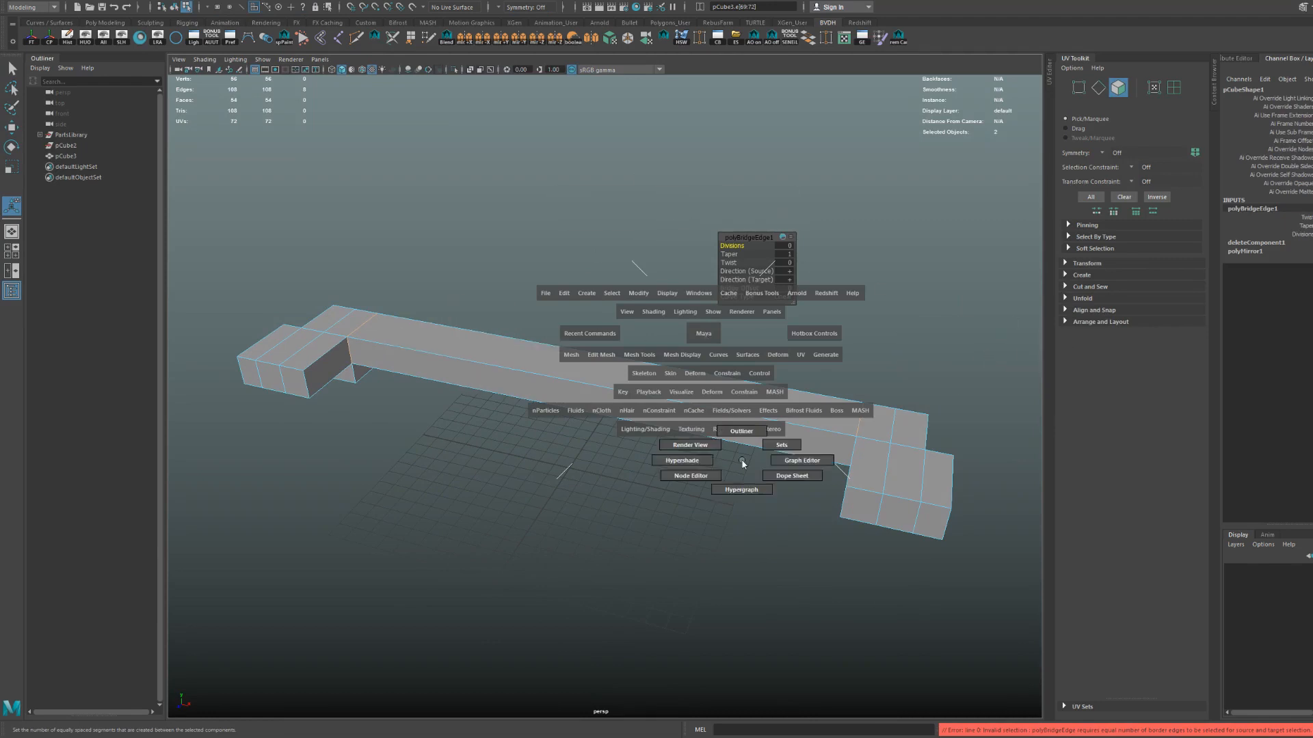
pyautogui.moveTo(645, 194); pyautogui.dragTo(757, 215)
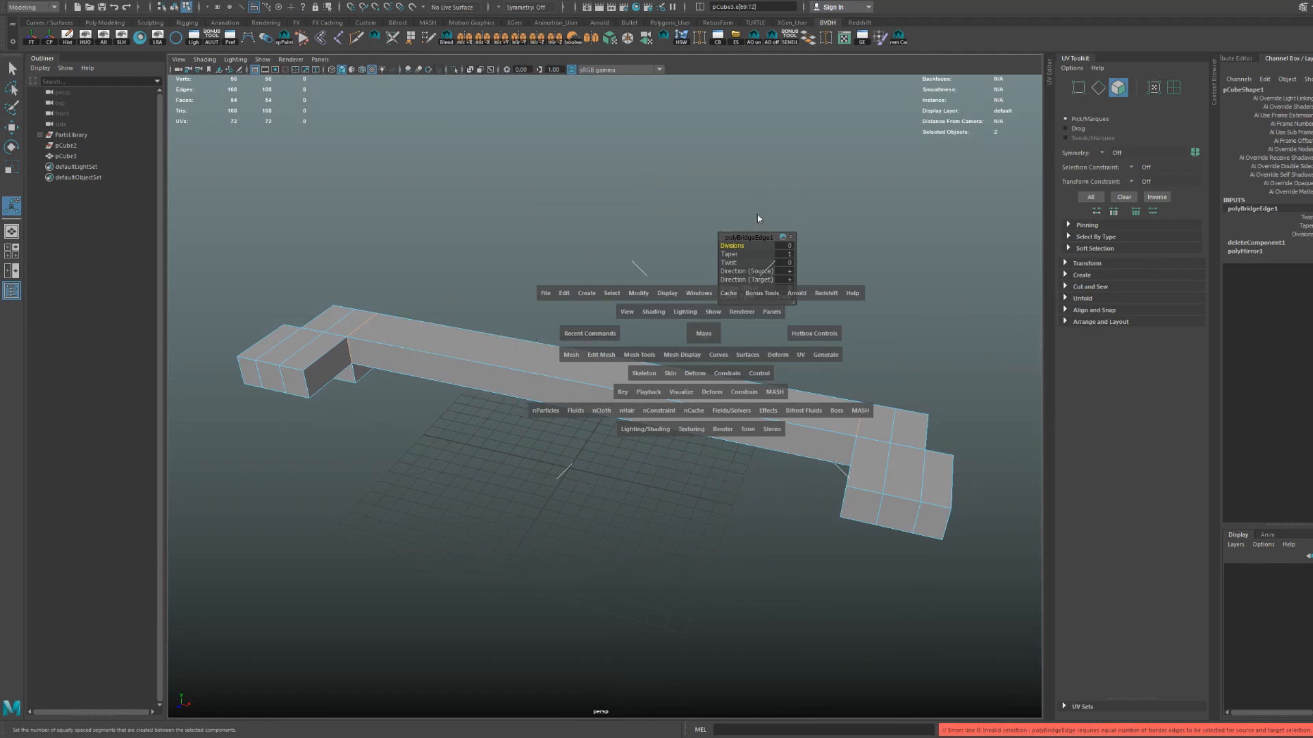
pyautogui.moveTo(905, 323); pyautogui.dragTo(905, 323)
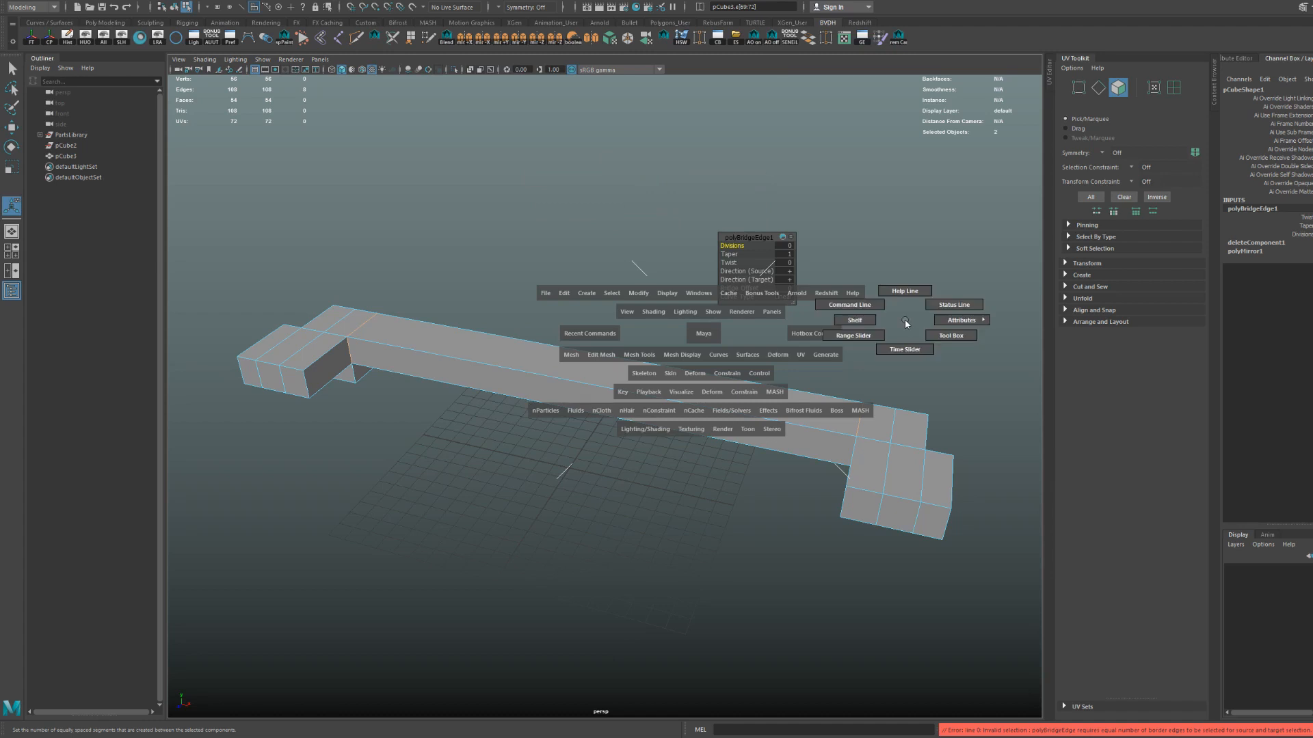
pyautogui.click(426, 138)
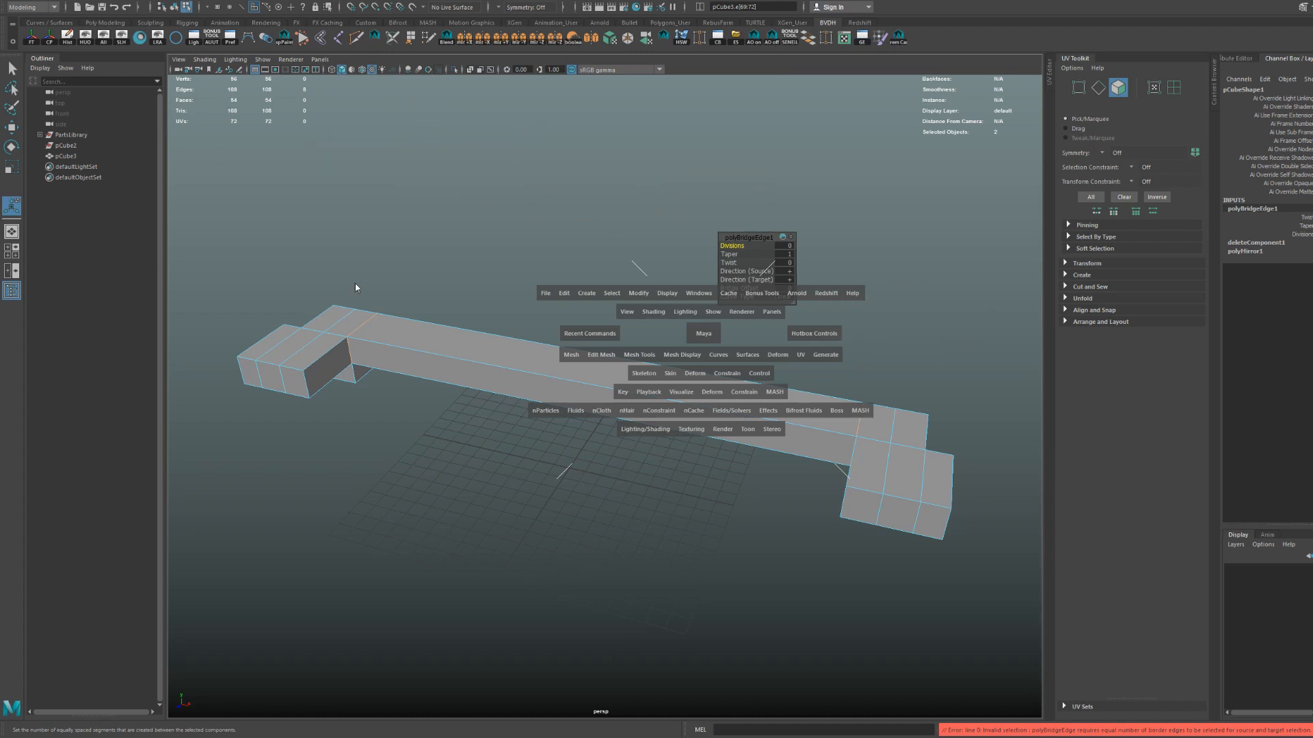
pyautogui.moveTo(434, 343); pyautogui.dragTo(383, 323)
pyautogui.press('space')
pyautogui.moveTo(572, 326); pyautogui.dragTo(470, 290)
pyautogui.scroll(2, 500, 344)
pyautogui.scroll(-5, 532, 350)
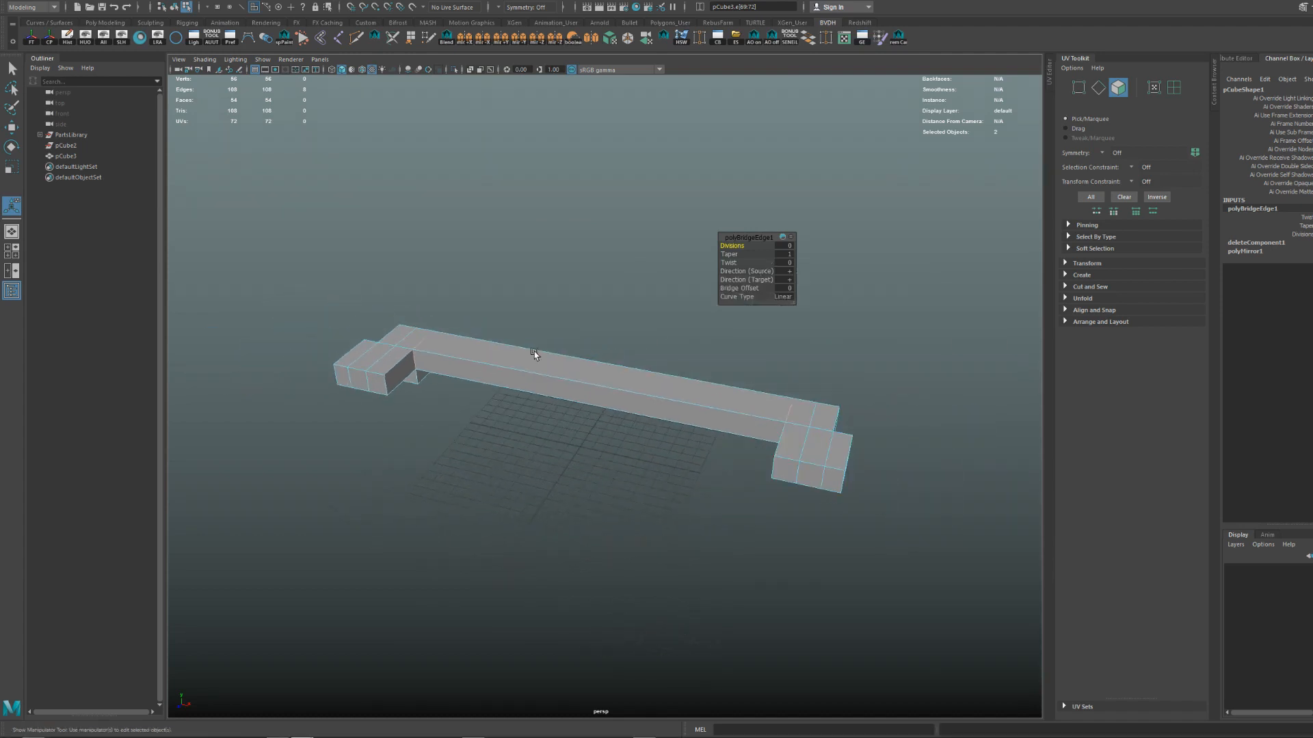
pyautogui.scroll(2, 540, 362)
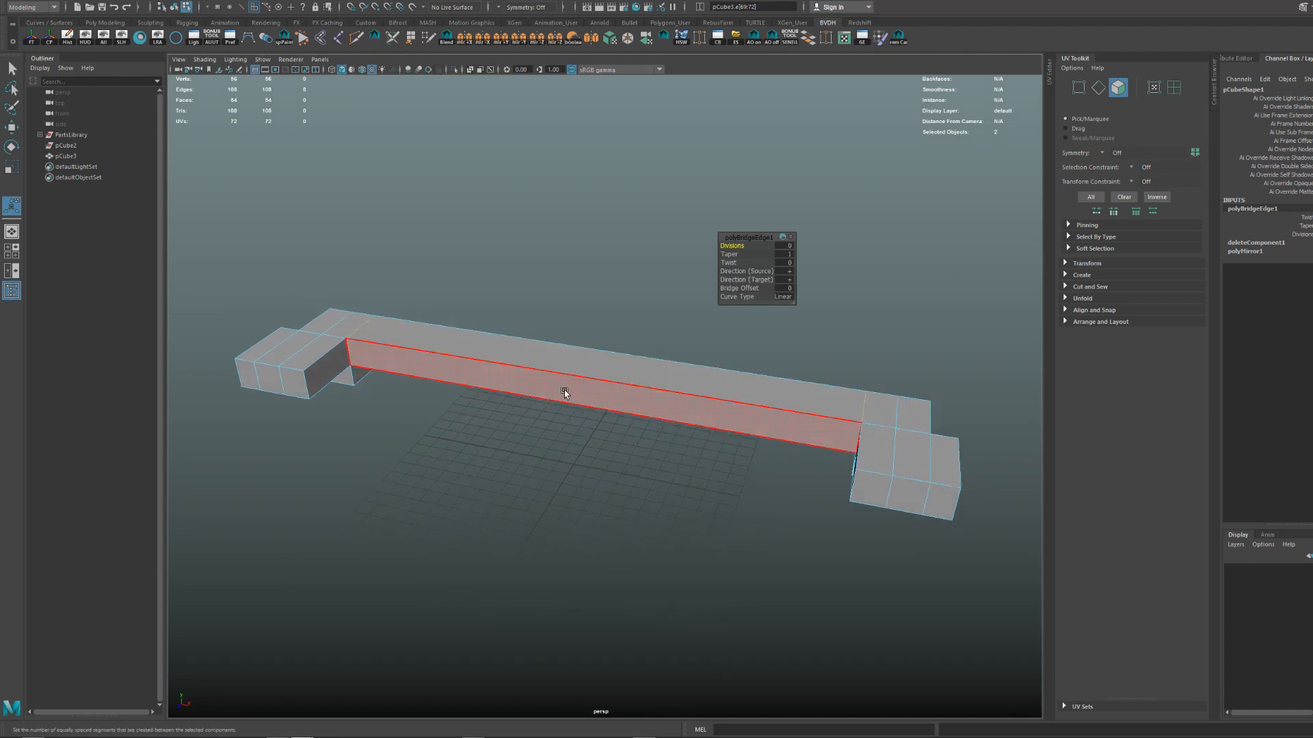
pyautogui.hotkey('ctrl', 'shift', 'x')
pyautogui.keyDown('ctrl'); pyautogui.click(620, 363); pyautogui.keyUp('ctrl')
pyautogui.hotkey('ctrl', 'z')
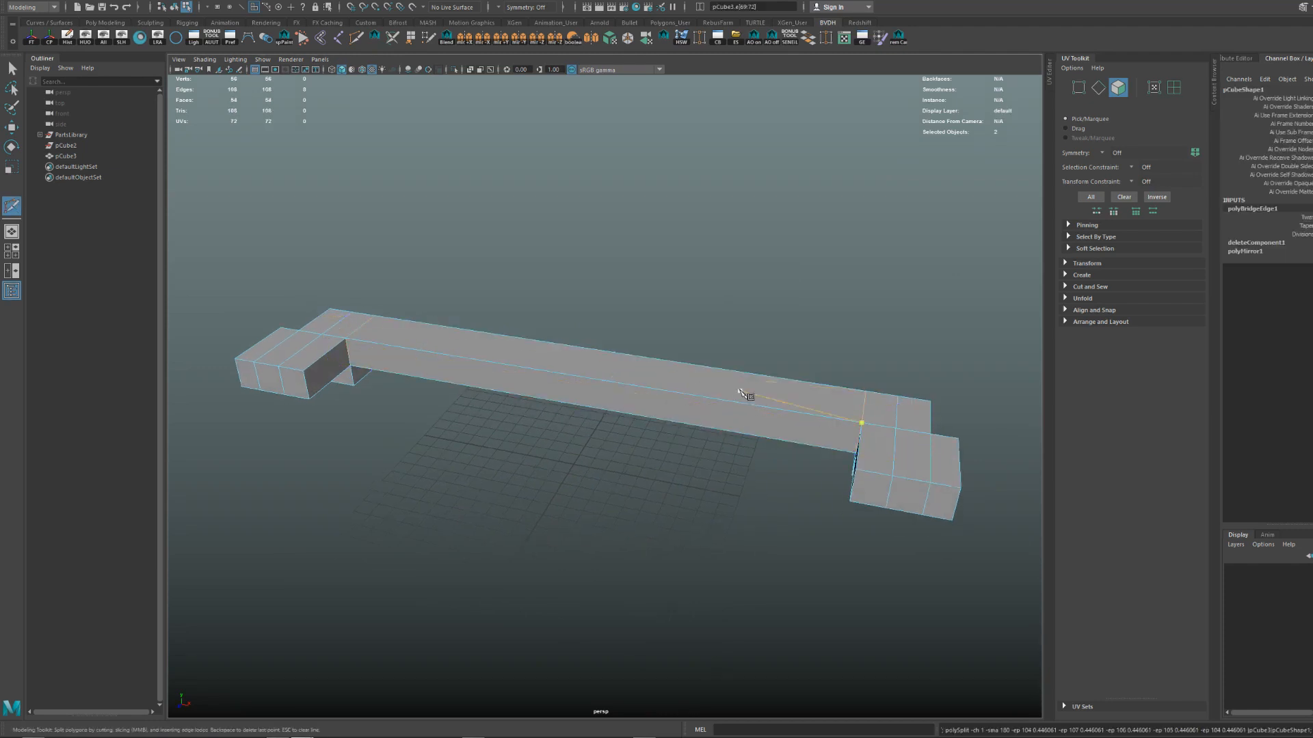
pyautogui.hotkey('ctrl', 'z')
pyautogui.hotkey('ctrl', 'z')
pyautogui.hotkey('shift', 'z')
pyautogui.hotkey('shift', 'z')
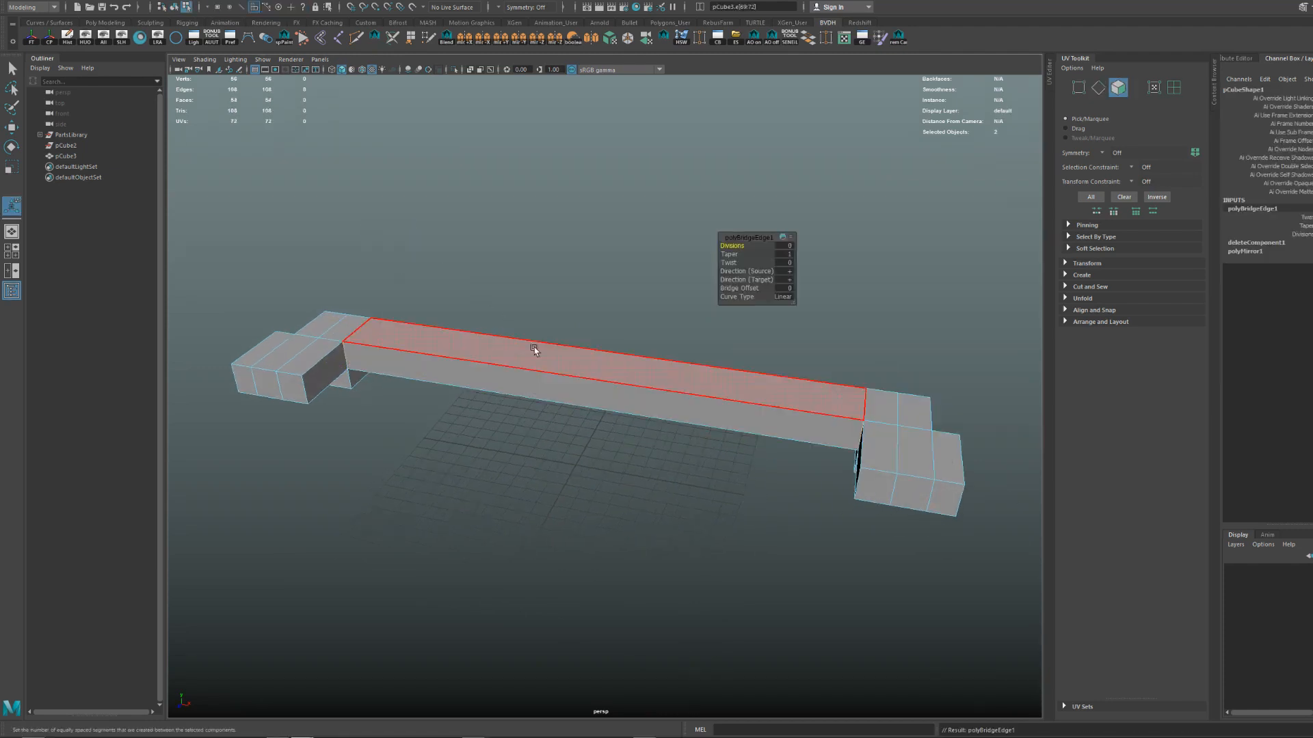
# Insert two edge loops across the connecting beam, one close to each of its ends.
pyautogui.keyDown('alt'); pyautogui.moveTo(647, 325); pyautogui.dragTo(471, 378); pyautogui.keyUp('alt')
pyautogui.press('q')
pyautogui.hotkey('ctrl', 'shift', 'x')
pyautogui.keyDown('ctrl'); pyautogui.click(414, 350); pyautogui.keyUp('ctrl')
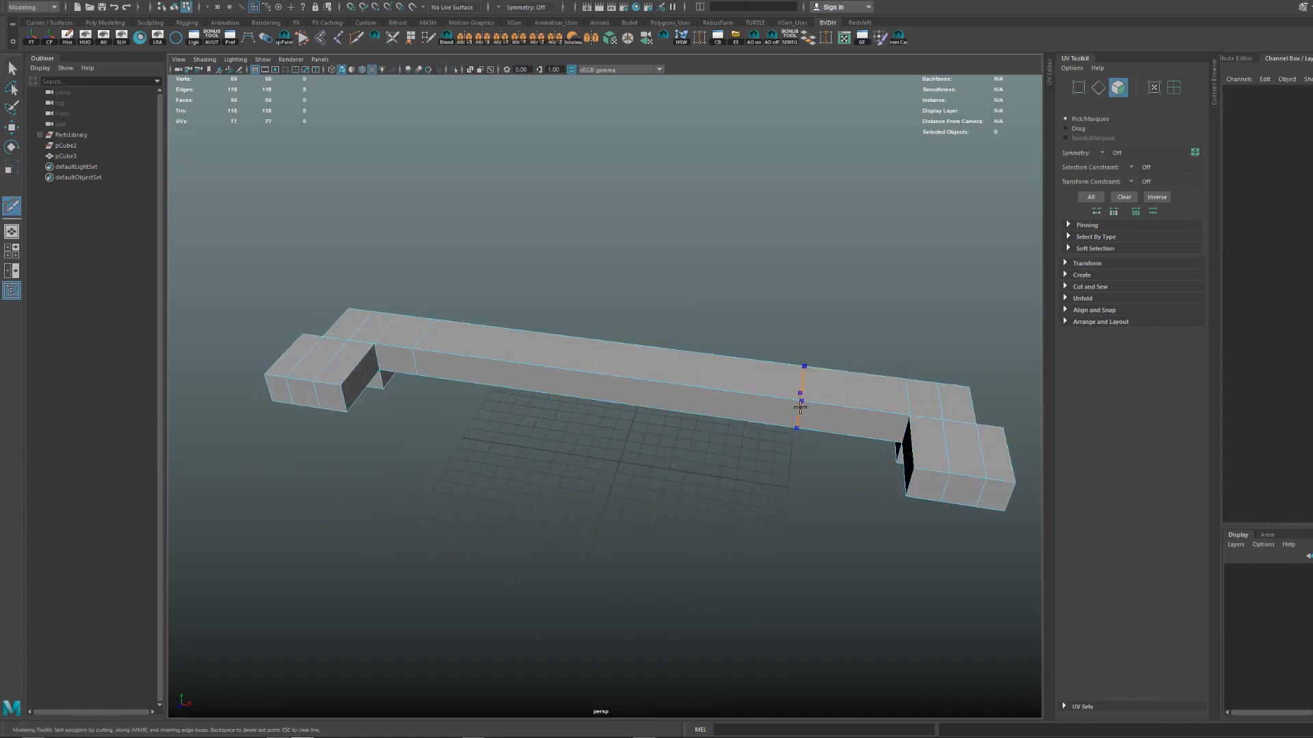
pyautogui.keyDown('ctrl'); pyautogui.click(802, 402); pyautogui.keyUp('ctrl')
# Bridge the two top faces at the beam's ends into an arch with a Blend curve type and 5 divisions.
pyautogui.press('q')
pyautogui.click(865, 391)
pyautogui.keyDown('shift'); pyautogui.click(408, 333); pyautogui.keyUp('shift')
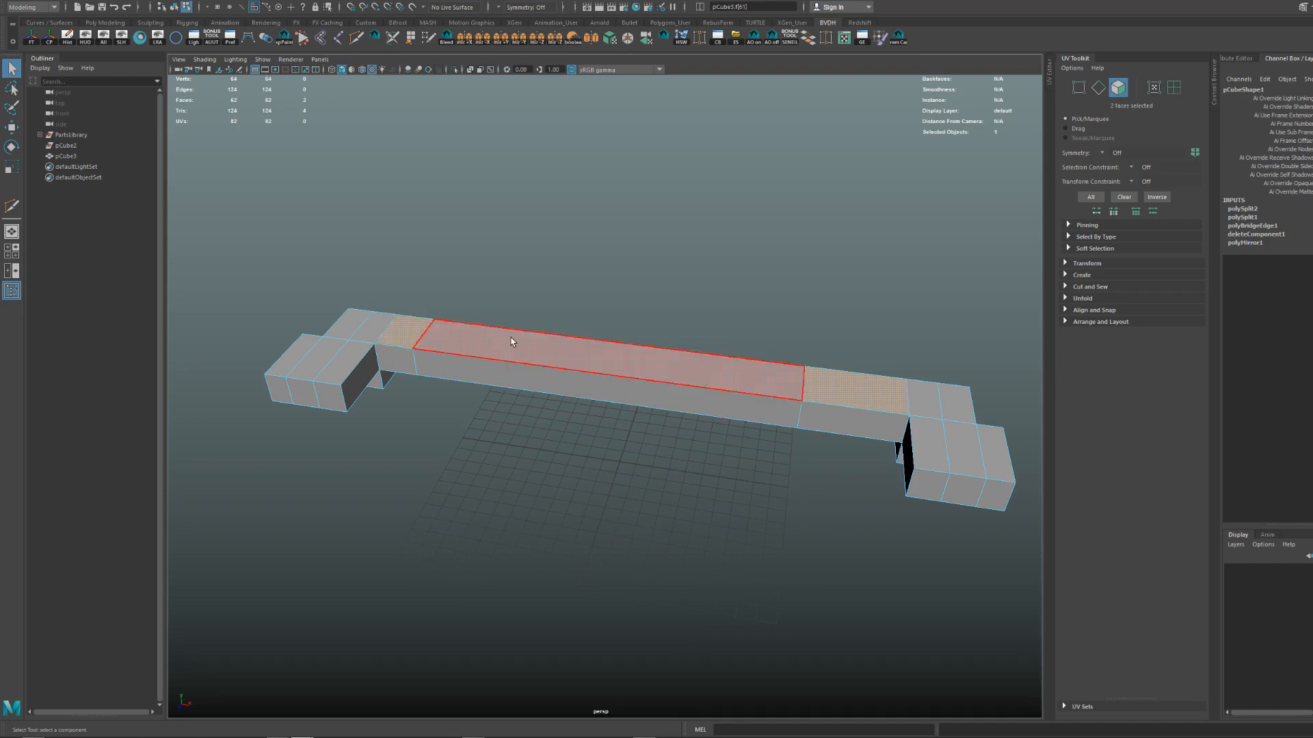
pyautogui.keyDown('alt'); pyautogui.moveTo(516, 343); pyautogui.dragTo(628, 366); pyautogui.keyUp('alt')
pyautogui.keyDown('shift'); pyautogui.moveTo(838, 343); pyautogui.dragTo(433, 284, button='right'); pyautogui.keyUp('shift')
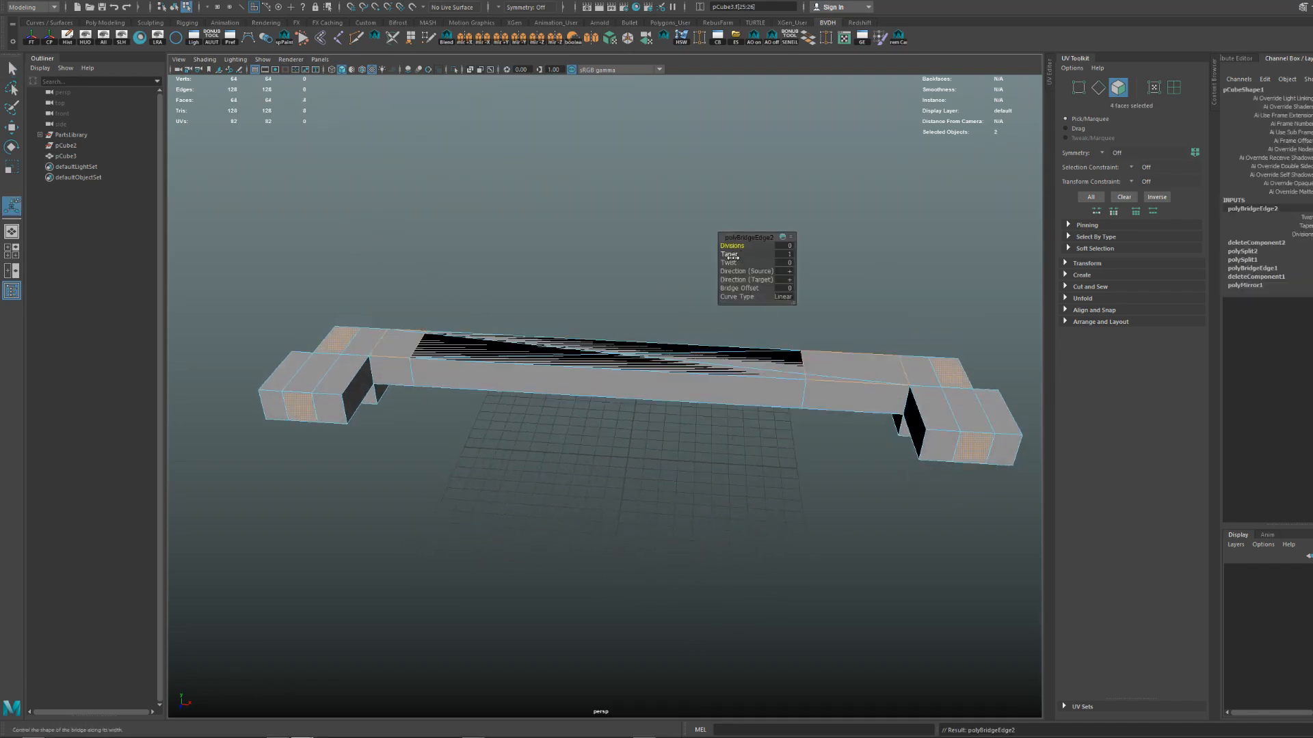
pyautogui.moveTo(748, 298); pyautogui.dragTo(765, 297)
pyautogui.moveTo(756, 247); pyautogui.dragTo(796, 248)
# Raise the bridge's divisions to about 15 for a smoother arch, and select the whole object in object mode.
pyautogui.keyDown('alt'); pyautogui.moveTo(607, 302); pyautogui.dragTo(642, 285); pyautogui.keyUp('alt')
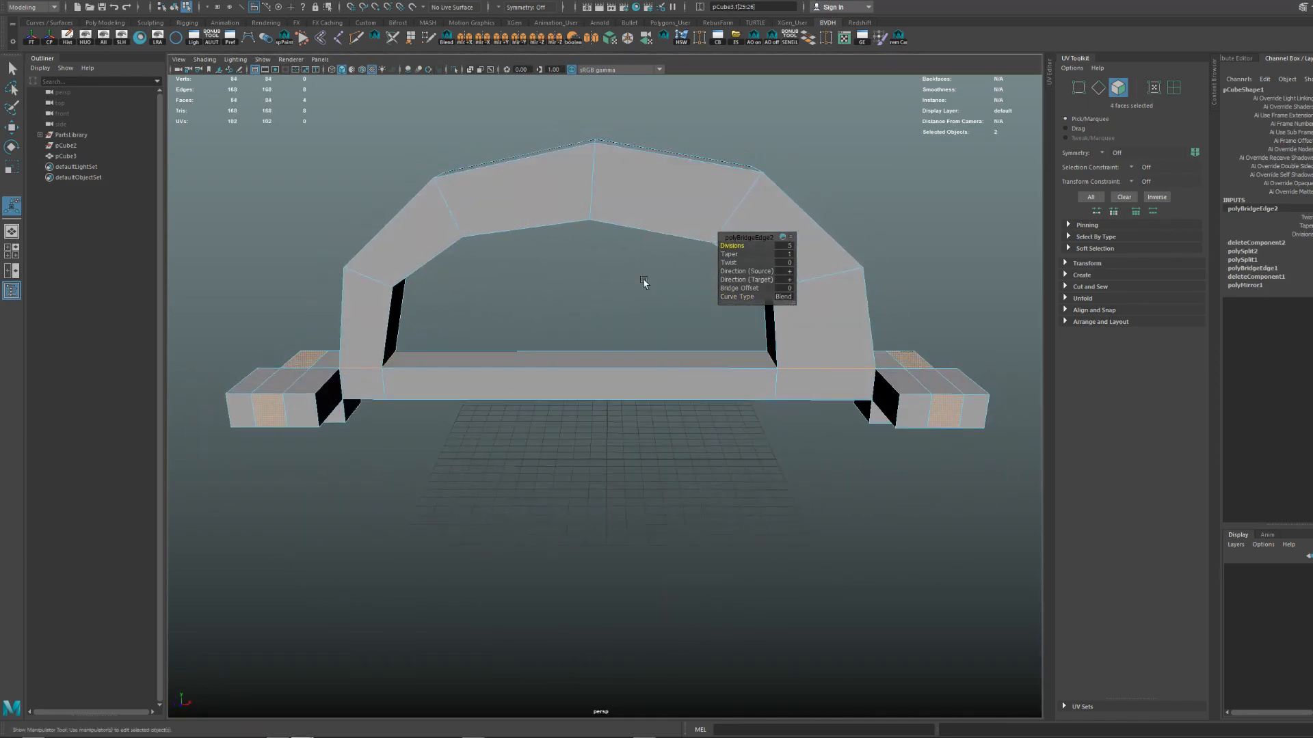
pyautogui.moveTo(726, 247); pyautogui.dragTo(785, 246)
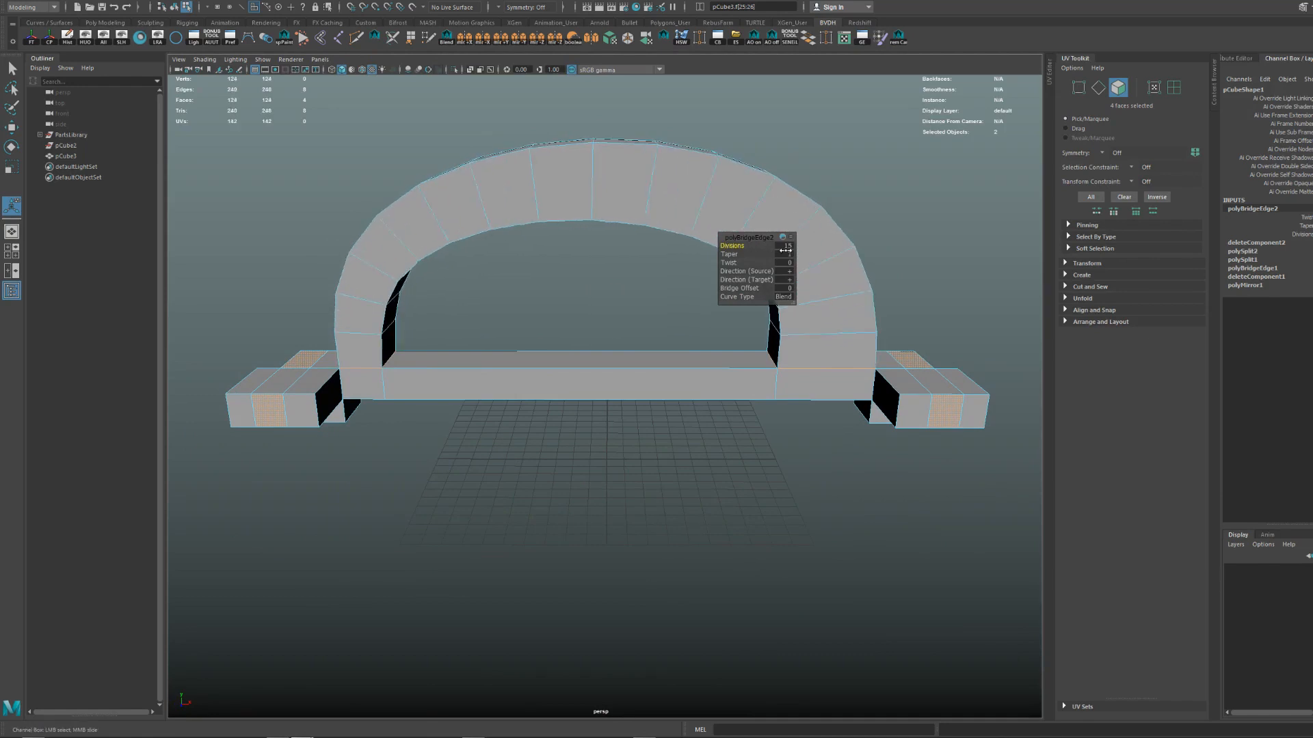
pyautogui.keyDown('alt'); pyautogui.moveTo(636, 269); pyautogui.dragTo(521, 269, button='right'); pyautogui.keyUp('alt')
pyautogui.press('q')
pyautogui.keyDown('alt'); pyautogui.moveTo(522, 269); pyautogui.dragTo(679, 315); pyautogui.keyUp('alt')
pyautogui.press('F8')
pyautogui.click(643, 293)
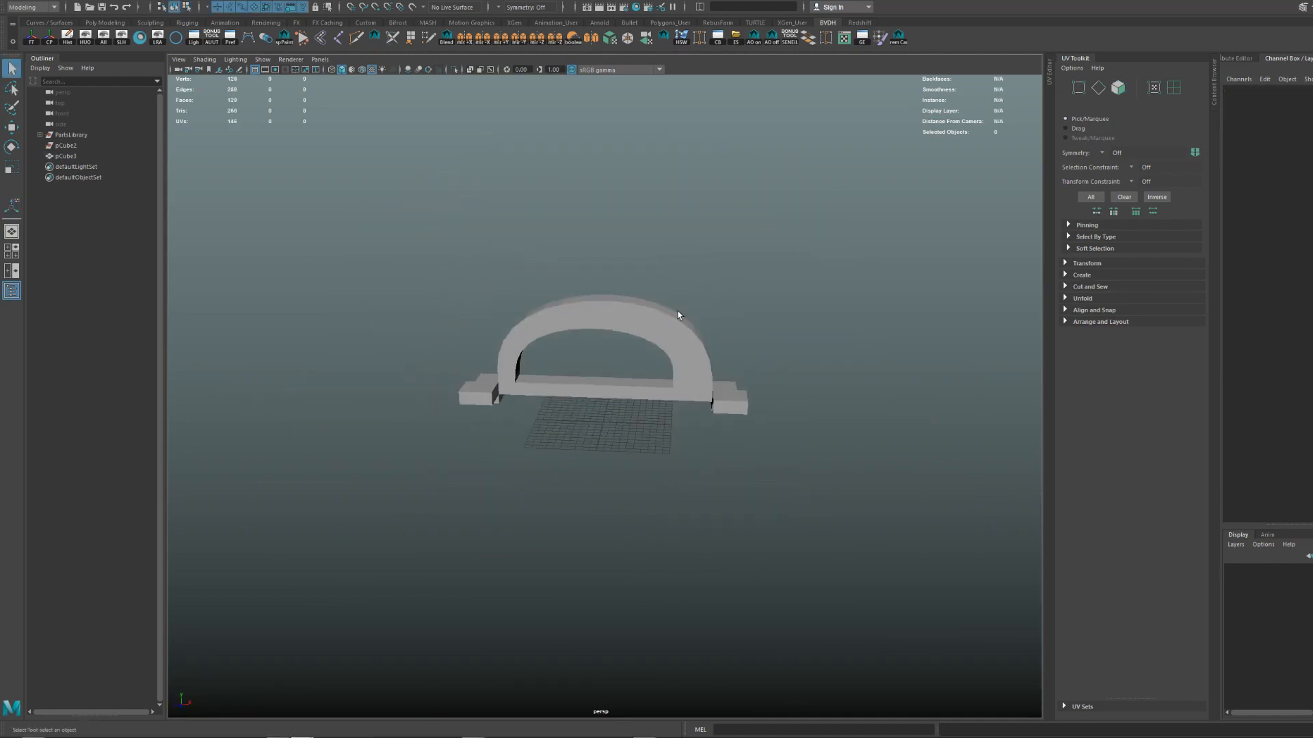
pyautogui.click(658, 320)
pyautogui.scroll(3, 674, 352)
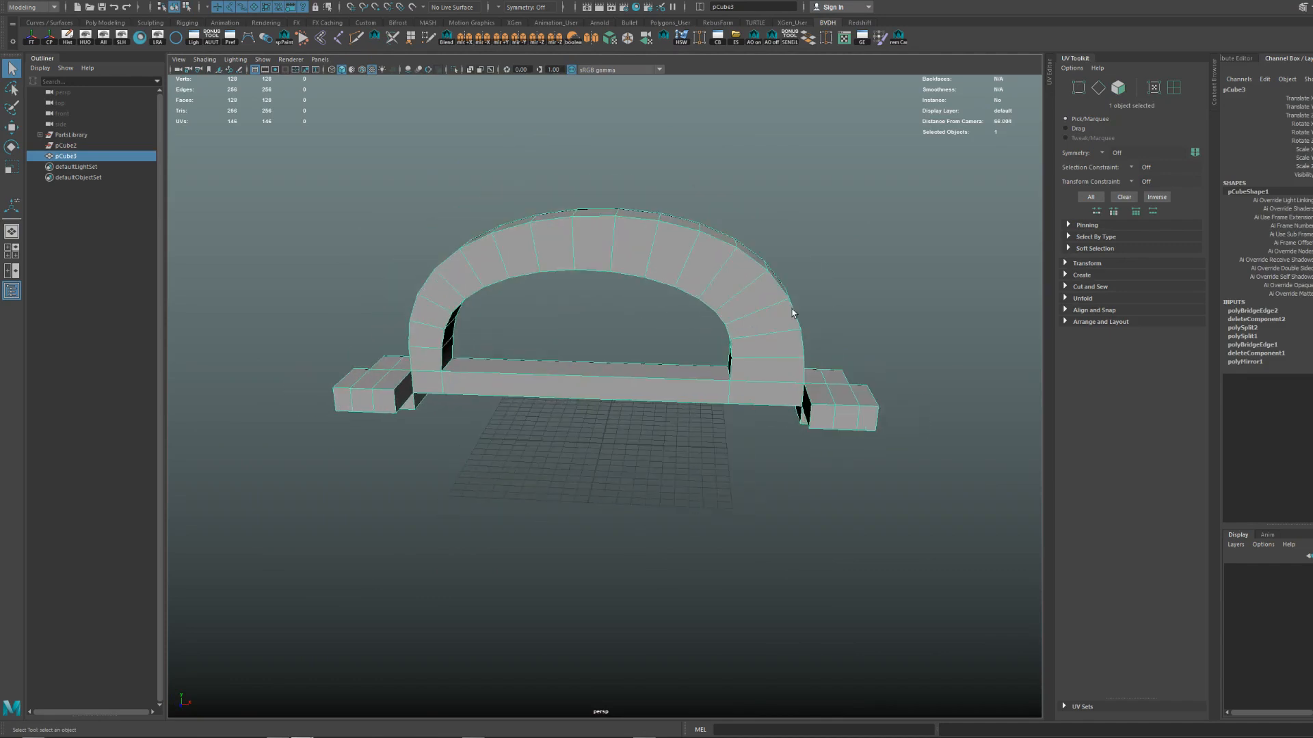
# Examine the arch object's marking menus for polygon modelling commands, move options and selection conversion.
pyautogui.keyDown('alt'); pyautogui.moveTo(802, 335); pyautogui.dragTo(784, 464); pyautogui.keyUp('alt')
pyautogui.press('w')
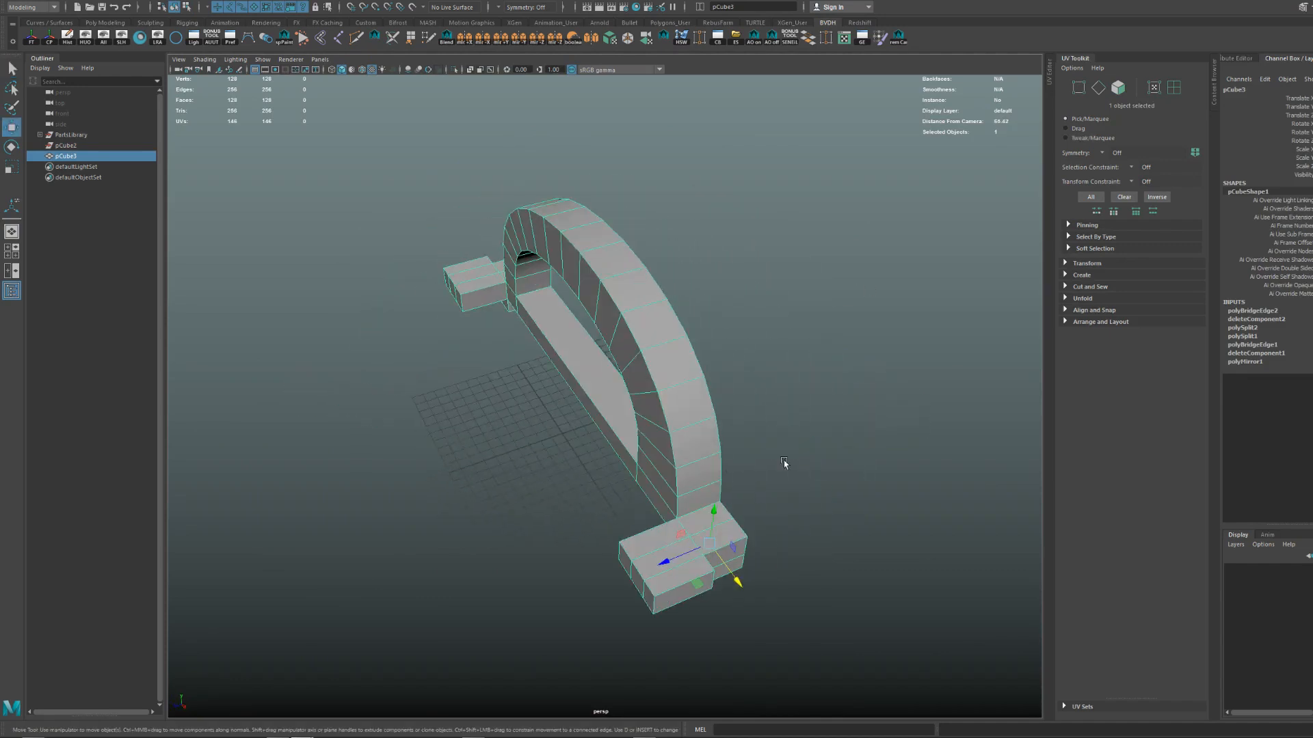
pyautogui.keyDown('alt'); pyautogui.moveTo(887, 434); pyautogui.dragTo(717, 434); pyautogui.keyUp('alt')
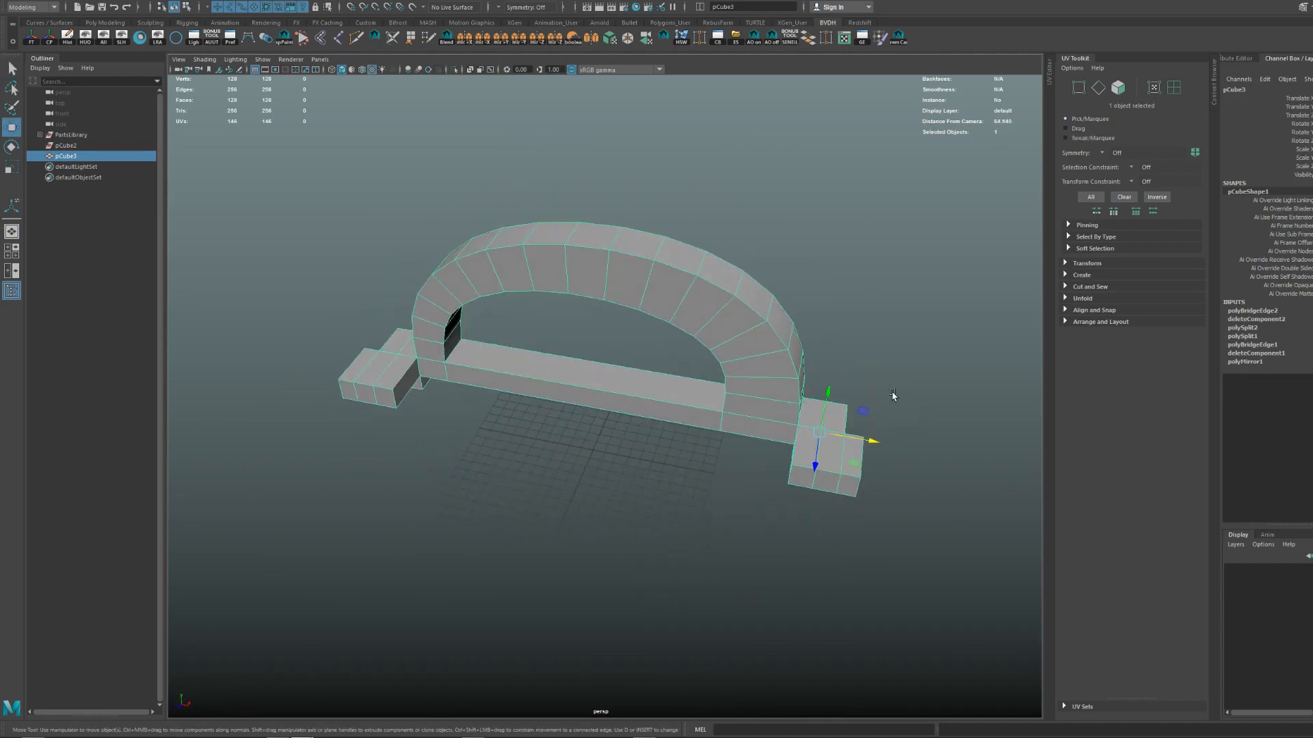
pyautogui.keyDown('alt'); pyautogui.moveTo(893, 396); pyautogui.dragTo(848, 393); pyautogui.keyUp('alt')
pyautogui.keyDown('shift'); pyautogui.rightClick(708, 339); pyautogui.keyUp('shift')
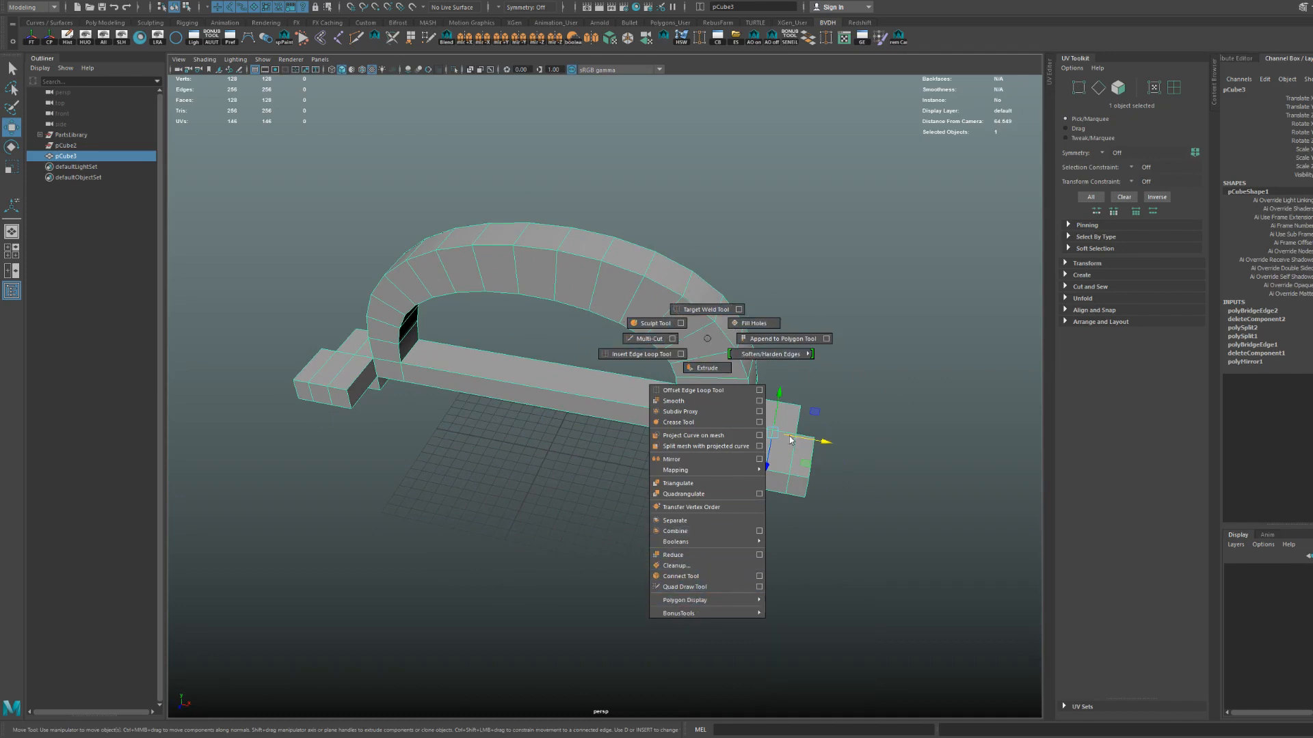
pyautogui.keyDown('ctrl'); pyautogui.keyDown('shift'); pyautogui.rightClick(703, 338); pyautogui.keyUp('shift'); pyautogui.keyUp('ctrl')
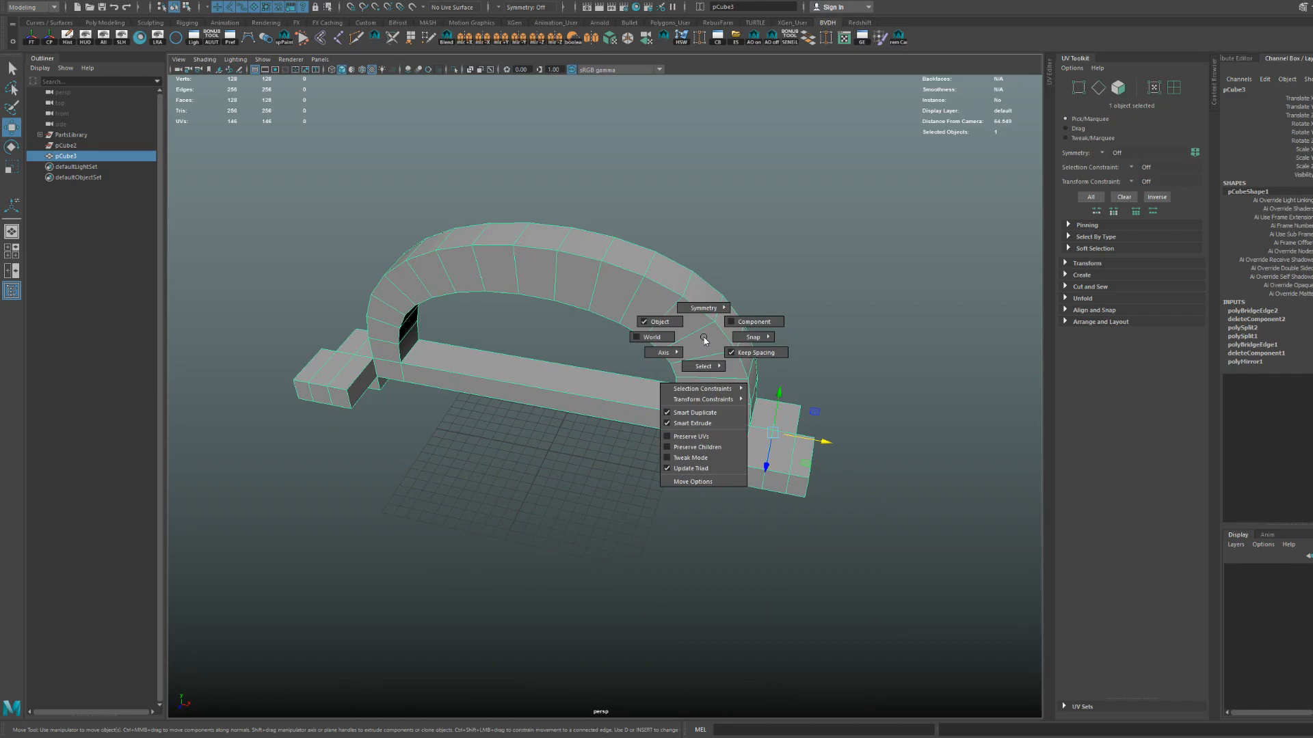
pyautogui.keyDown('ctrl'); pyautogui.rightClick(704, 339); pyautogui.keyUp('ctrl')
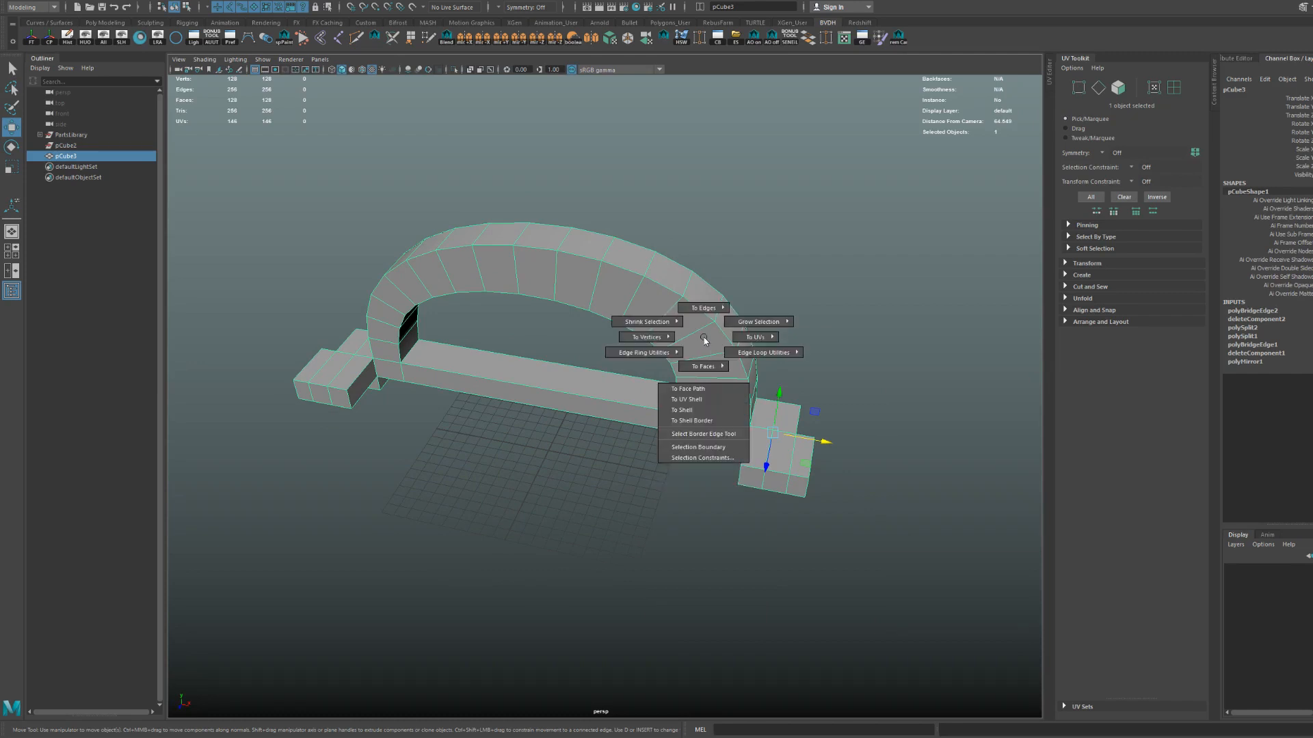
pyautogui.keyDown('alt'); pyautogui.moveTo(777, 331); pyautogui.dragTo(777, 418); pyautogui.keyUp('alt')
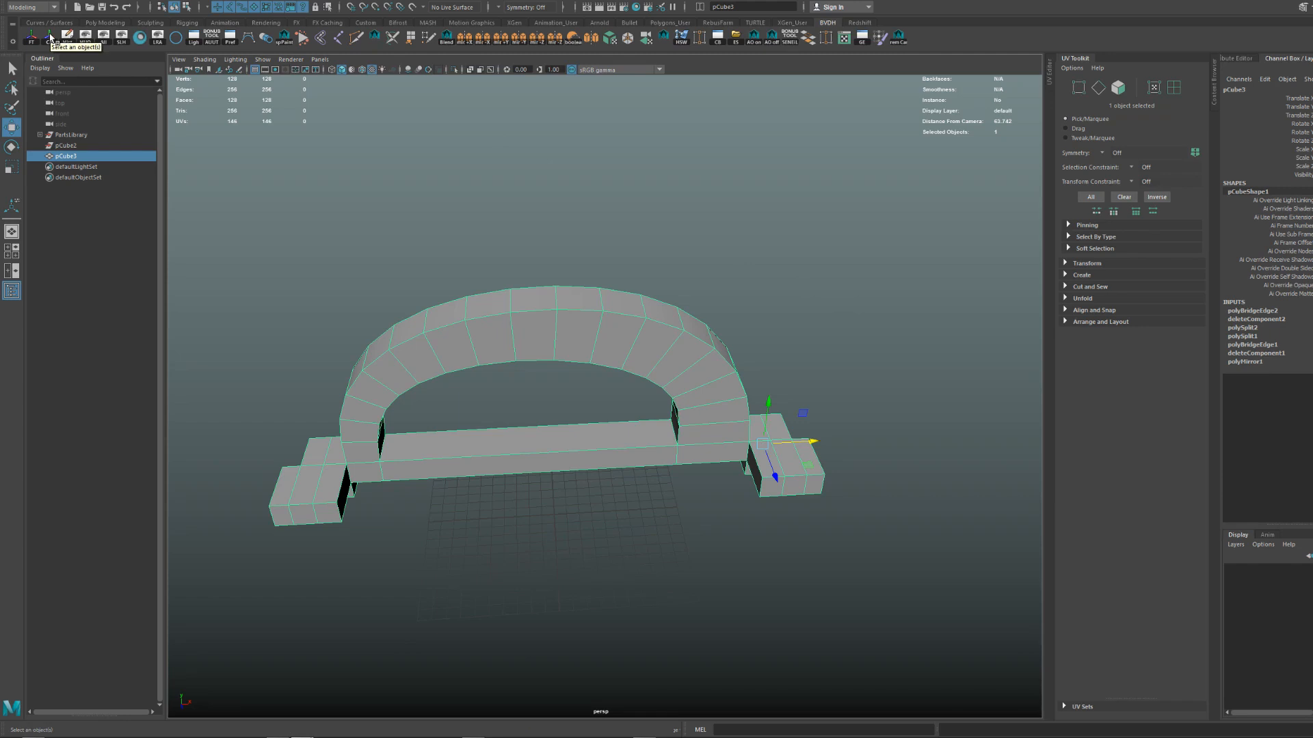
pyautogui.keyDown('alt'); pyautogui.moveTo(893, 331); pyautogui.dragTo(842, 337); pyautogui.keyUp('alt')
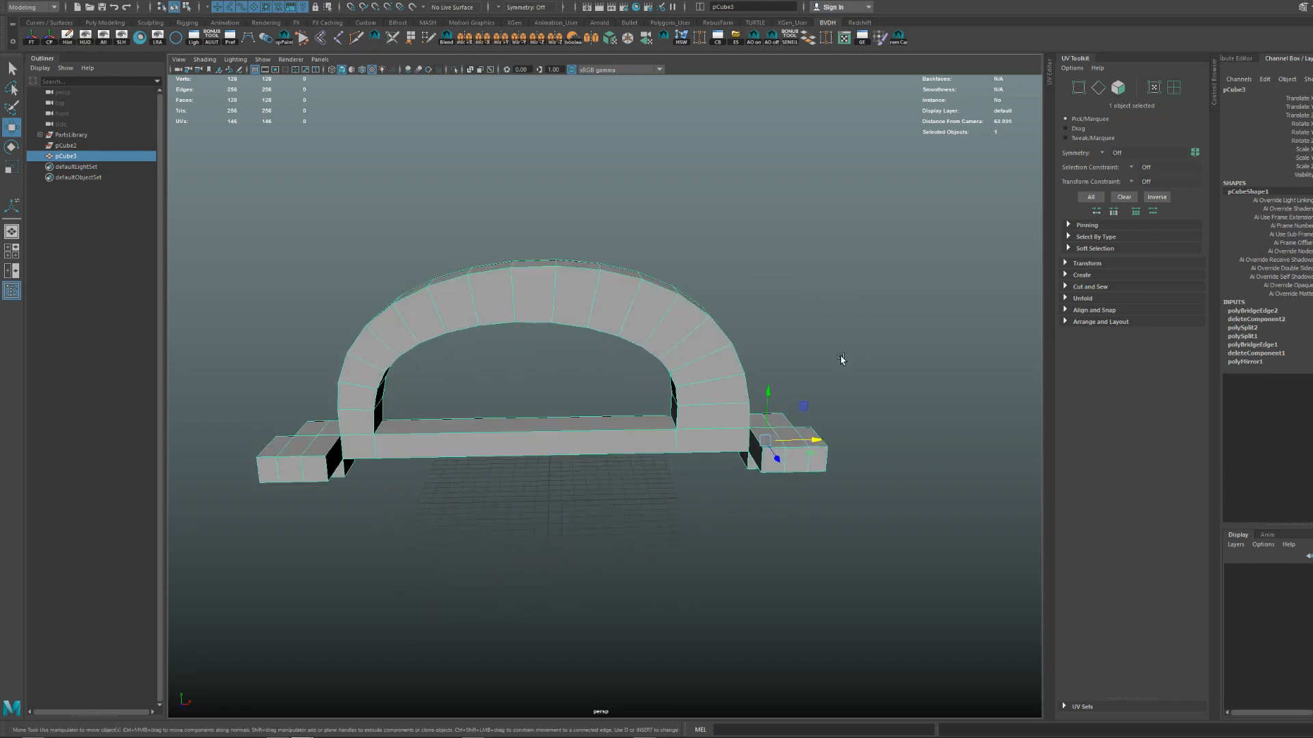
# Try centring the arch object's pivot several times from different views, undoing it each time.
pyautogui.moveTo(841, 359)
pyautogui.keyDown('alt'); pyautogui.mouseDown(button='right')
pyautogui.moveTo(812, 313)
pyautogui.moveTo(823, 369)
pyautogui.mouseUp(button='right'); pyautogui.keyUp('alt')
pyautogui.press('space')
pyautogui.moveTo(517, 302); pyautogui.dragTo(501, 235)
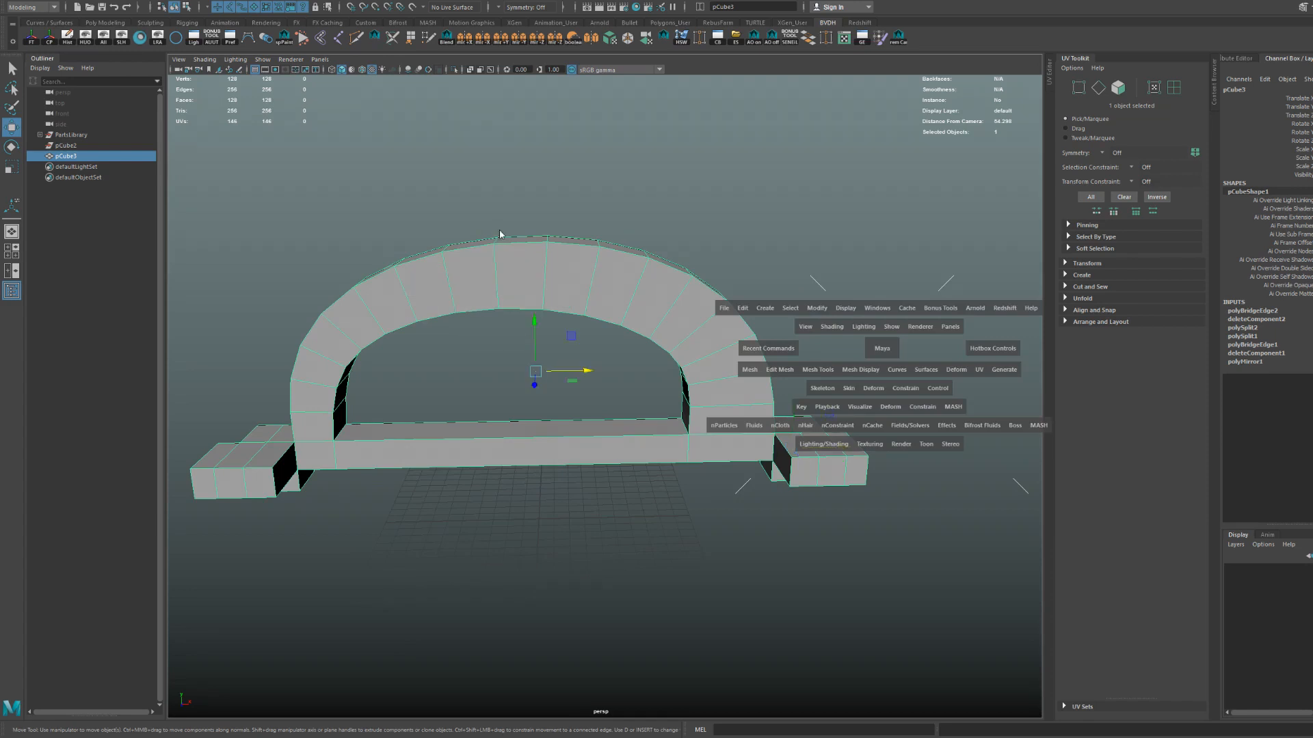
pyautogui.keyDown('alt'); pyautogui.moveTo(841, 352); pyautogui.dragTo(827, 352, button='middle'); pyautogui.keyUp('alt')
pyautogui.hotkey('ctrl', 'z')
pyautogui.press('space')
pyautogui.moveTo(643, 372); pyautogui.dragTo(633, 333)
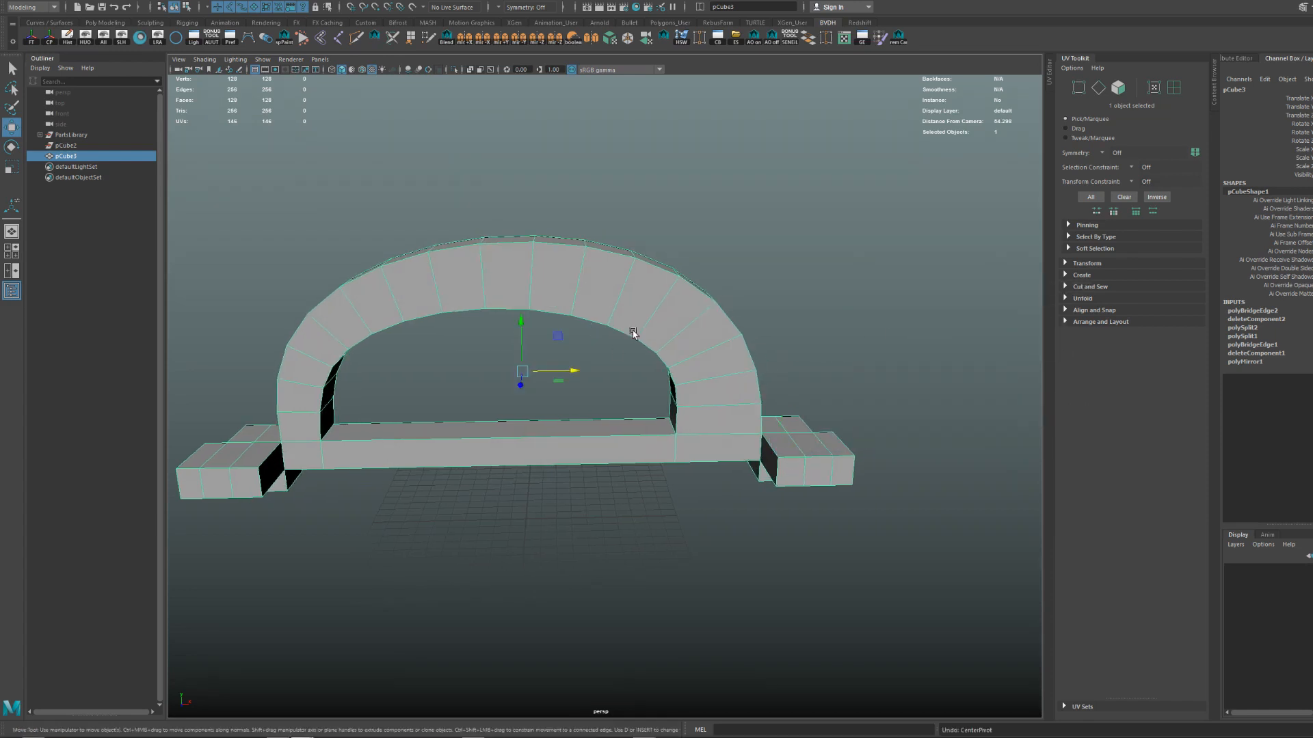
pyautogui.hotkey('ctrl', 'z')
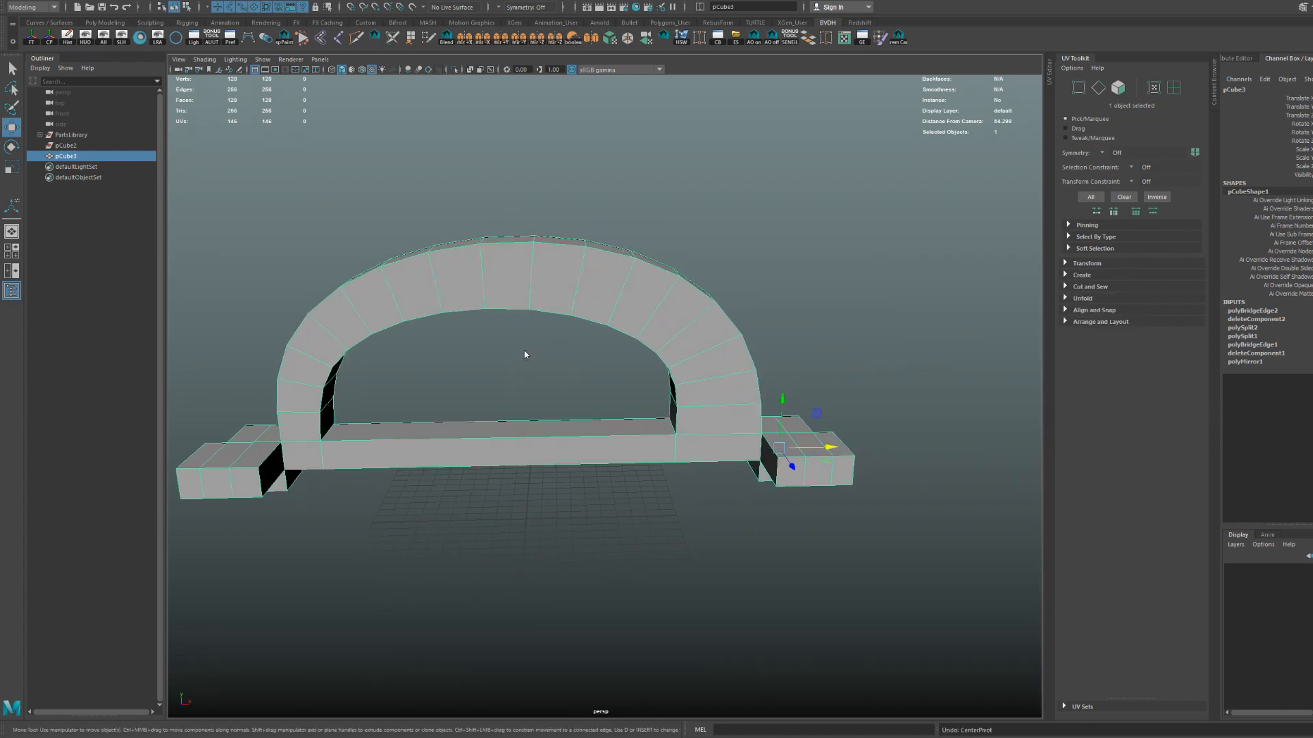
pyautogui.press('space')
pyautogui.moveTo(527, 355); pyautogui.dragTo(521, 314)
pyautogui.keyDown('alt'); pyautogui.moveTo(598, 330); pyautogui.dragTo(629, 342); pyautogui.keyUp('alt')
pyautogui.hotkey('ctrl', 'z')
pyautogui.press('space')
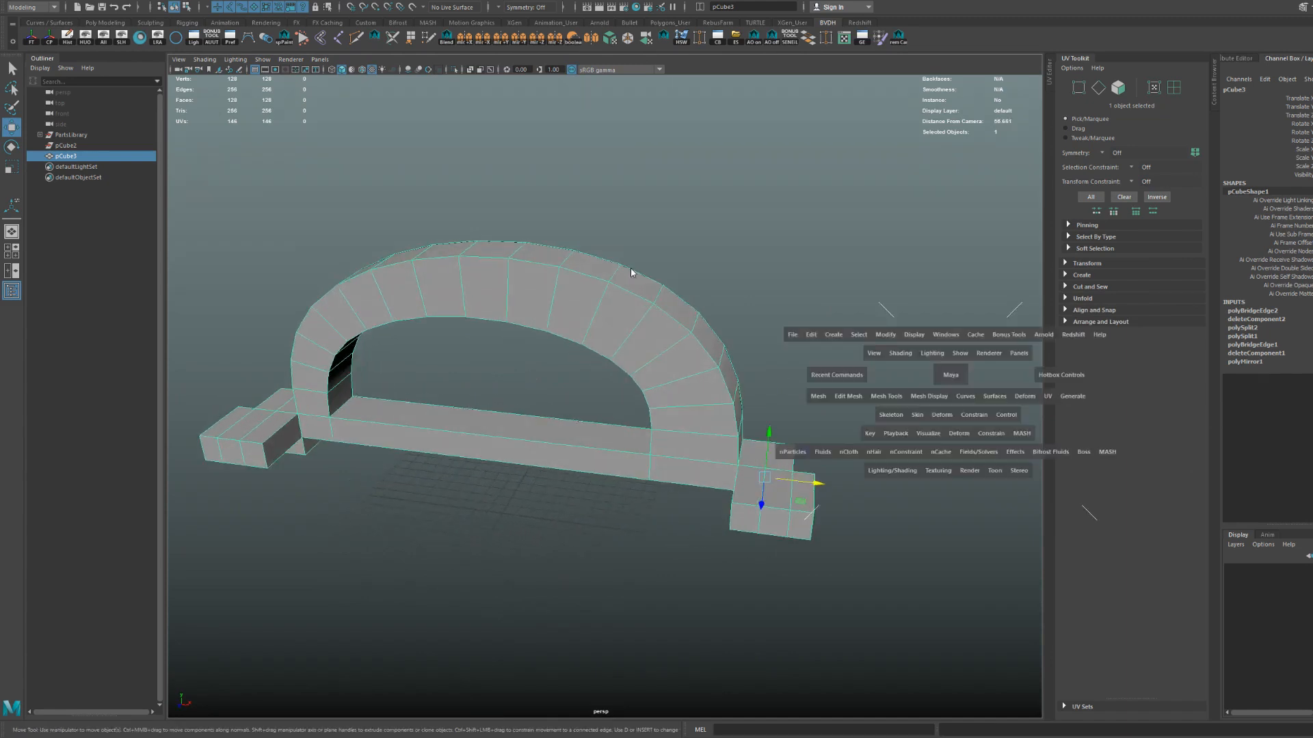
pyautogui.moveTo(633, 276); pyautogui.dragTo(632, 243)
pyautogui.keyDown('alt'); pyautogui.moveTo(634, 301); pyautogui.dragTo(643, 385, button='right'); pyautogui.keyUp('alt')
pyautogui.hotkey('ctrl', 'z')
pyautogui.press('space')
pyautogui.moveTo(495, 263); pyautogui.dragTo(494, 231)
pyautogui.keyDown('alt'); pyautogui.moveTo(540, 307); pyautogui.dragTo(610, 372, button='right'); pyautogui.keyUp('alt')
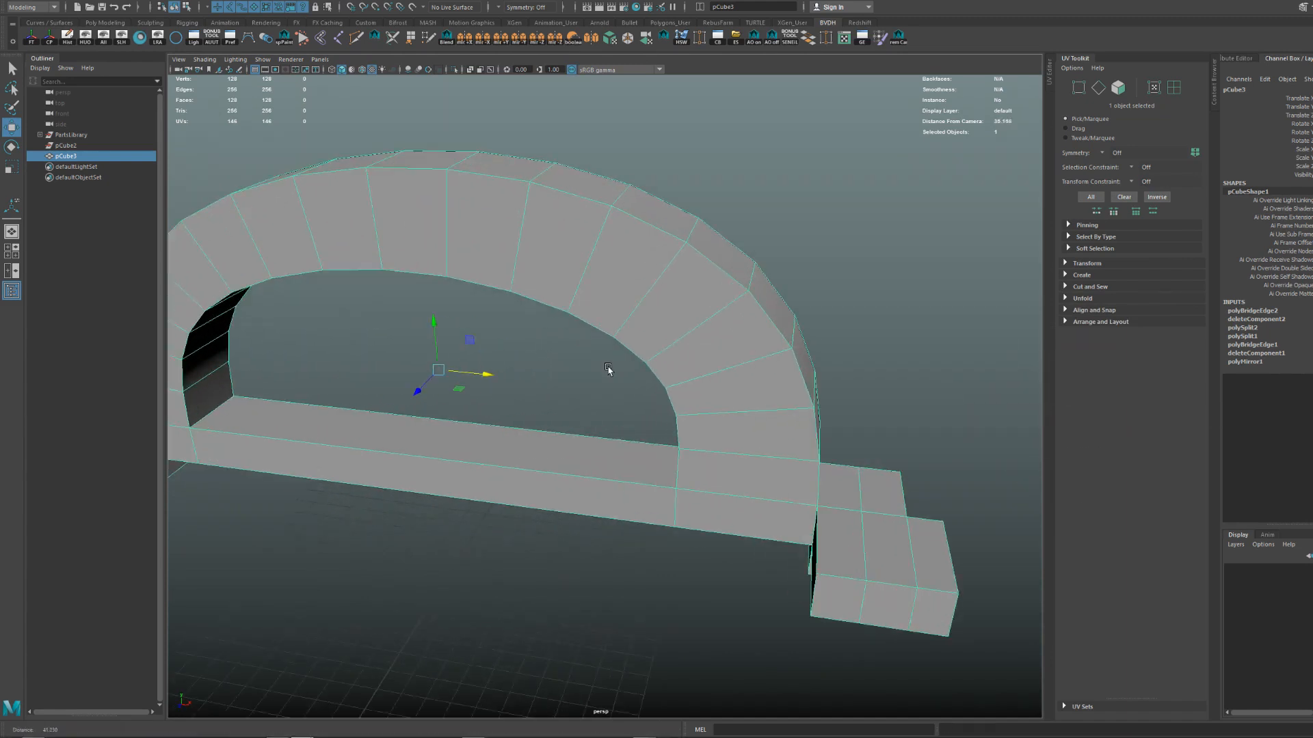
pyautogui.keyDown('alt'); pyautogui.moveTo(610, 372); pyautogui.dragTo(527, 398); pyautogui.keyUp('alt')
pyautogui.press('space')
pyautogui.hotkey('ctrl', 'z')
pyautogui.hotkey('ctrl', 'z')
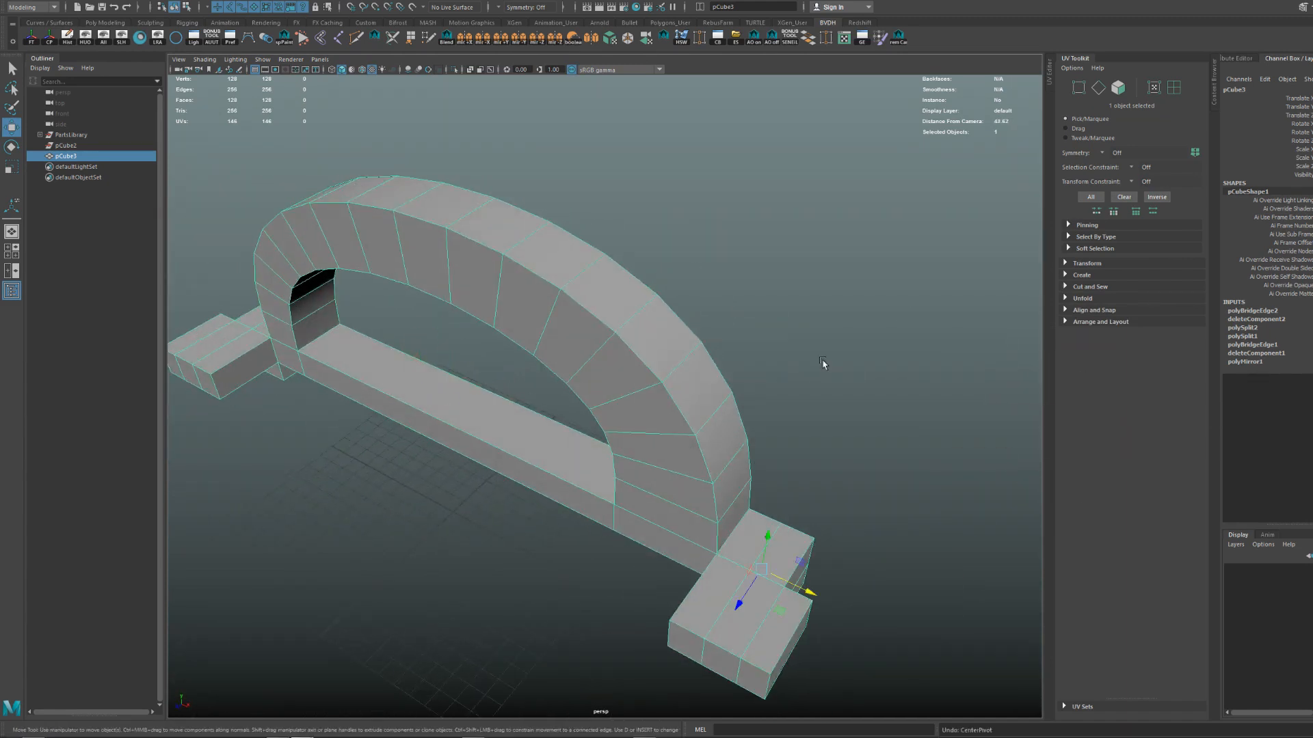
# Centre the pivot of the whole arch object.
pyautogui.keyDown('alt'); pyautogui.moveTo(837, 324); pyautogui.dragTo(901, 299); pyautogui.keyUp('alt')
pyautogui.keyDown('alt'); pyautogui.moveTo(901, 299); pyautogui.dragTo(705, 322, button='right'); pyautogui.keyUp('alt')
pyautogui.press('space')
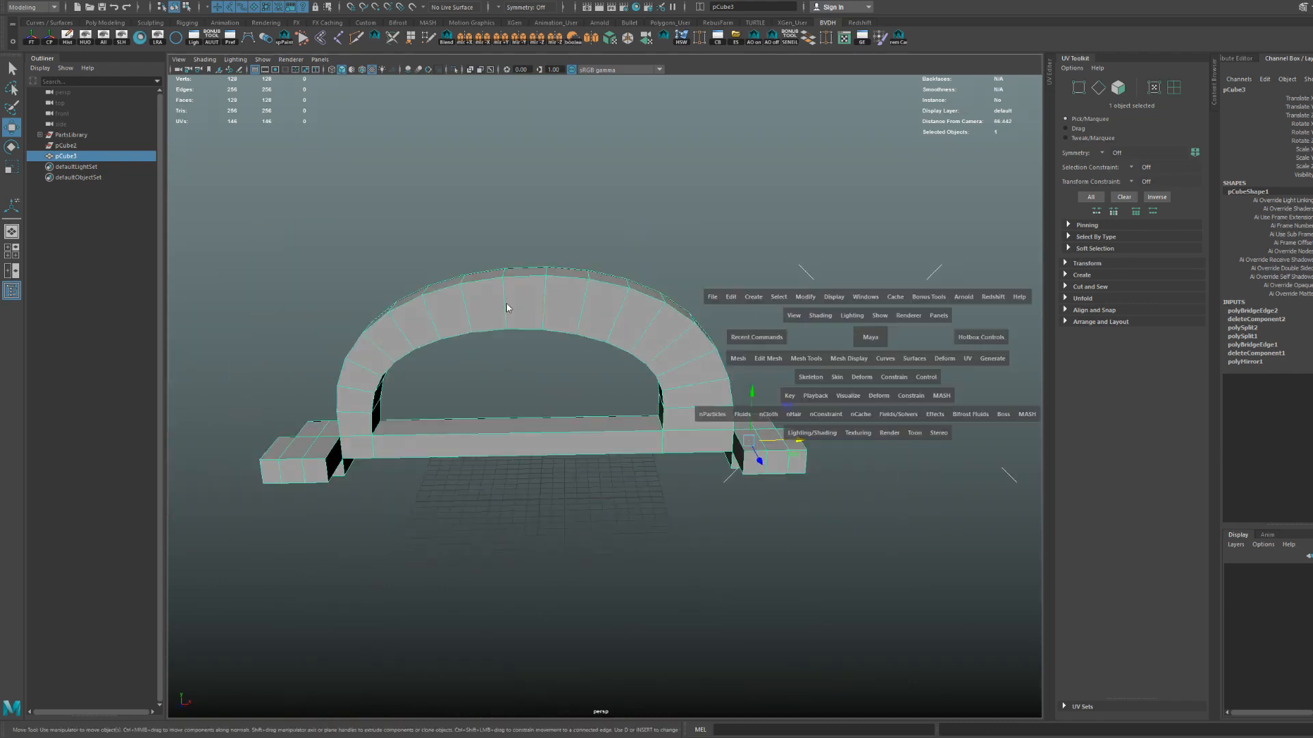
pyautogui.moveTo(507, 305); pyautogui.dragTo(507, 265)
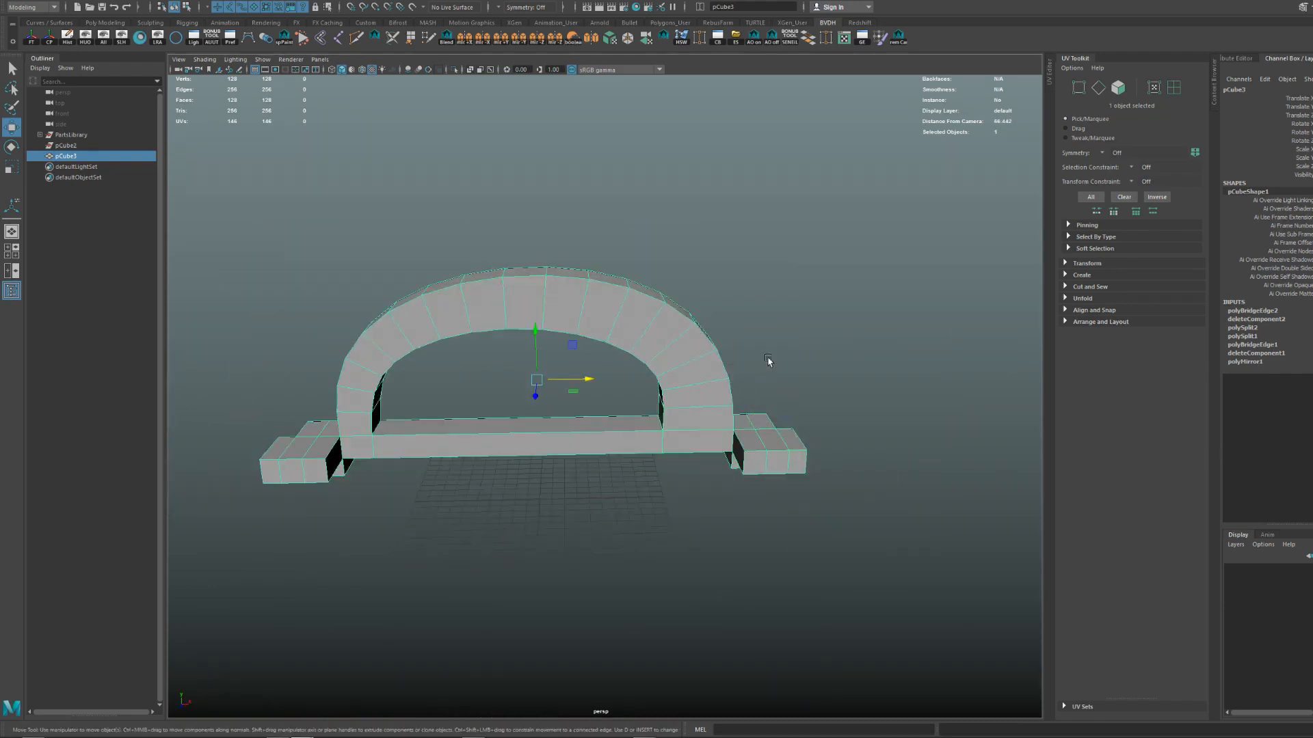
pyautogui.press('space')
pyautogui.moveTo(793, 180); pyautogui.dragTo(533, 264)
pyautogui.press('space')
pyautogui.hotkey('ctrl', 'z')
pyautogui.press('space')
pyautogui.moveTo(421, 284)
pyautogui.mouseDown()
pyautogui.moveTo(502, 261)
pyautogui.moveTo(400, 300)
pyautogui.mouseUp()
pyautogui.hotkey('ctrl', 'z')
pyautogui.press('space')
pyautogui.moveTo(549, 287); pyautogui.dragTo(445, 276)
pyautogui.keyDown('alt'); pyautogui.moveTo(519, 314); pyautogui.dragTo(618, 372, button='right'); pyautogui.keyUp('alt')
pyautogui.keyDown('alt'); pyautogui.moveTo(618, 372); pyautogui.dragTo(574, 374); pyautogui.keyUp('alt')
pyautogui.hotkey('ctrl', 'shift', 'x')
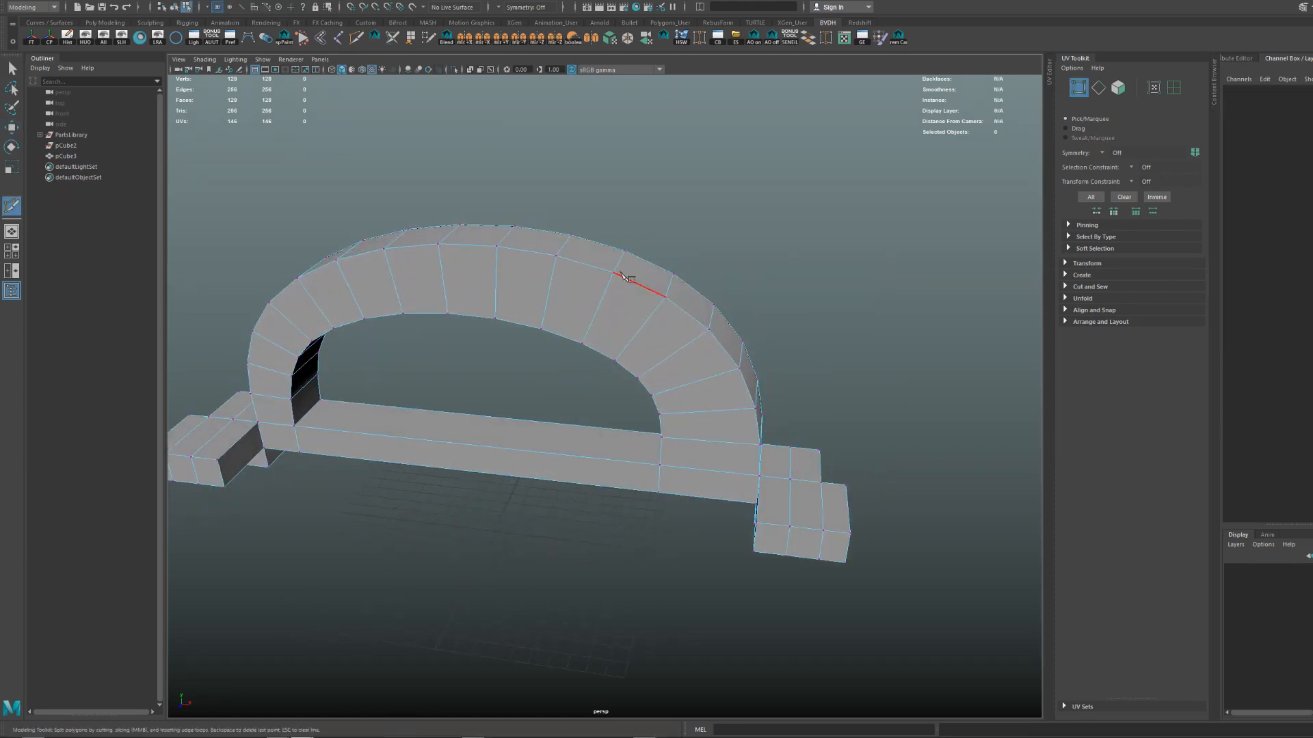
pyautogui.press('q')
pyautogui.moveTo(697, 292); pyautogui.dragTo(788, 232, button='right')
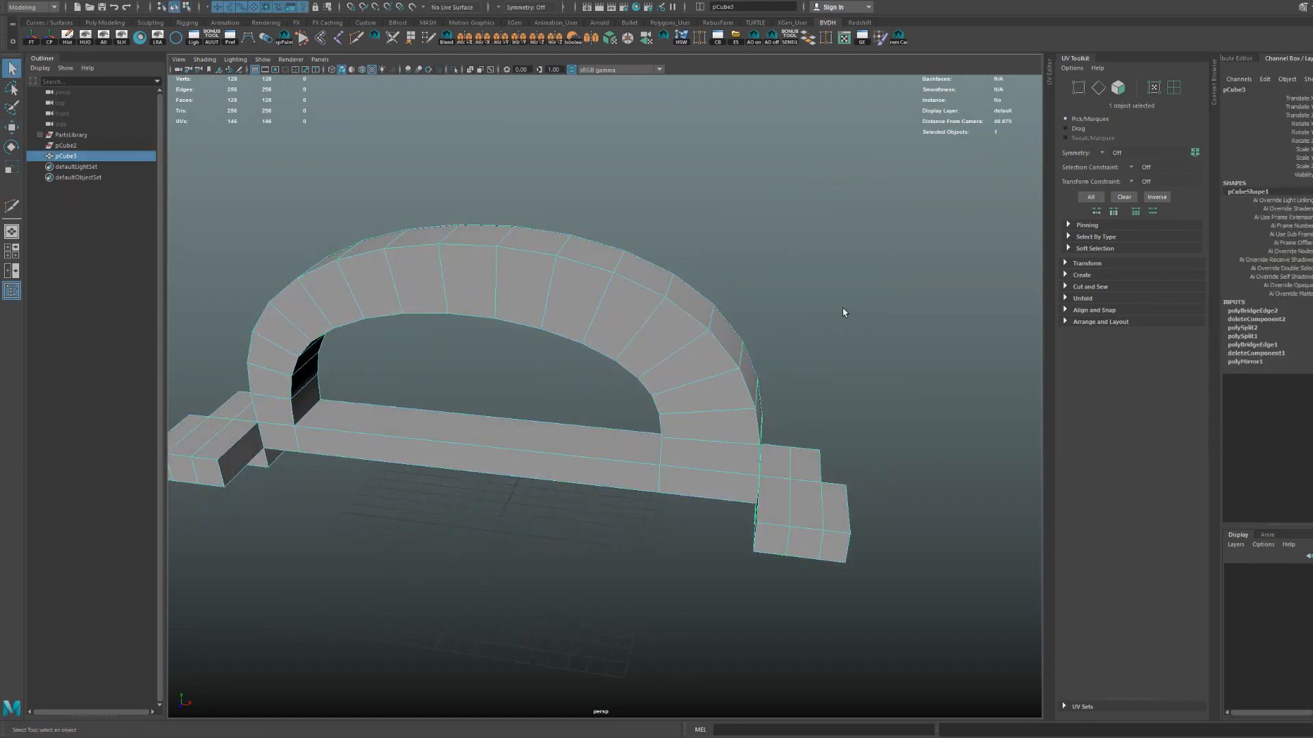
# Try Target Weld on the arch's front face, merging one outer vertex into the inner rim and another into an outer neighbour.
pyautogui.press('space')
pyautogui.moveTo(843, 311); pyautogui.dragTo(704, 291)
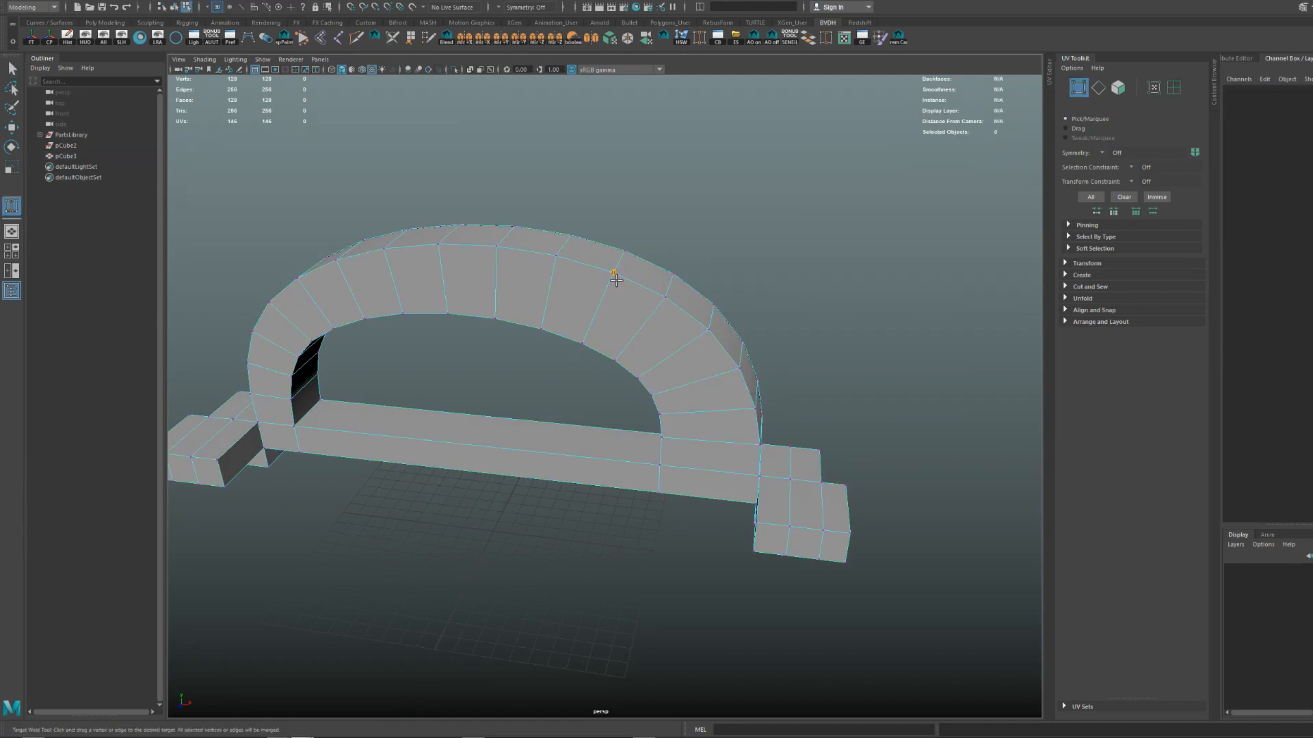
pyautogui.moveTo(615, 280); pyautogui.dragTo(598, 350)
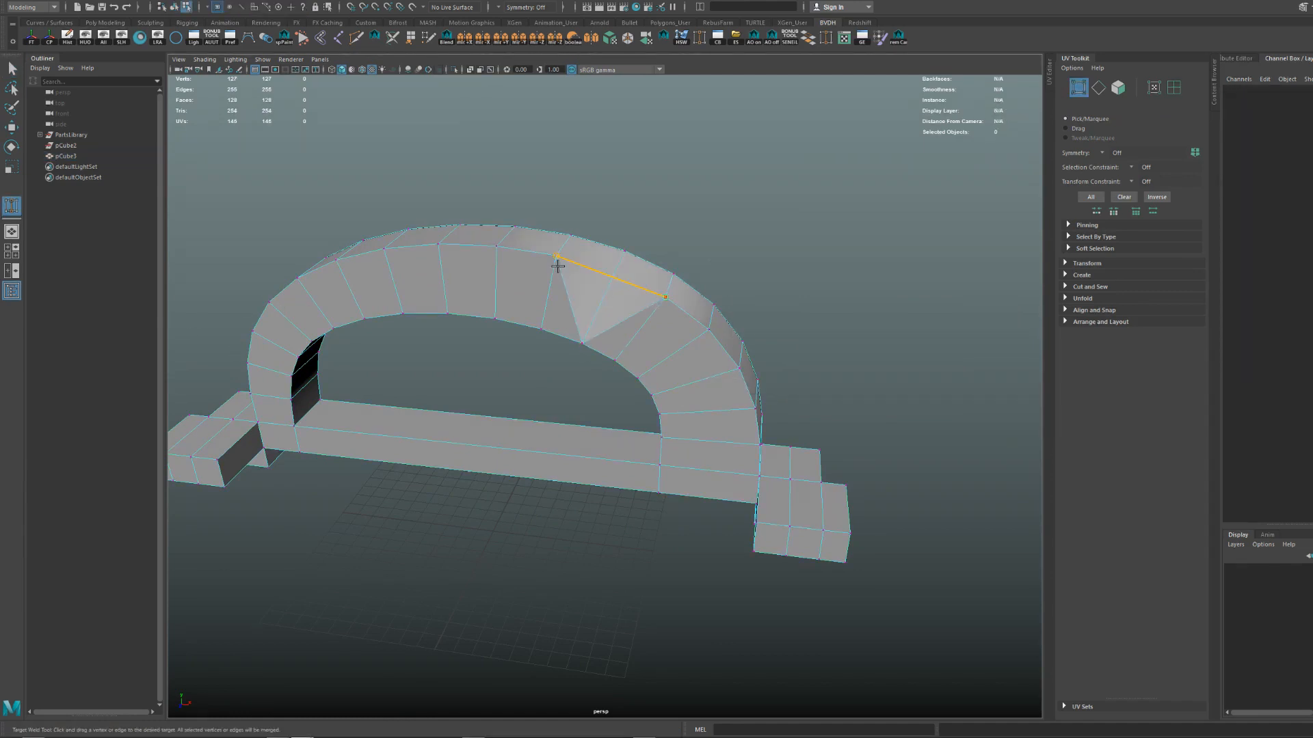
pyautogui.moveTo(558, 266); pyautogui.dragTo(557, 259)
# Display the Modeling Toolkit and examine where Target Weld is located among its tools.
pyautogui.keyDown('alt'); pyautogui.moveTo(624, 284); pyautogui.dragTo(619, 298); pyautogui.keyUp('alt')
pyautogui.keyDown('shift'); pyautogui.rightClick(620, 299); pyautogui.keyUp('shift')
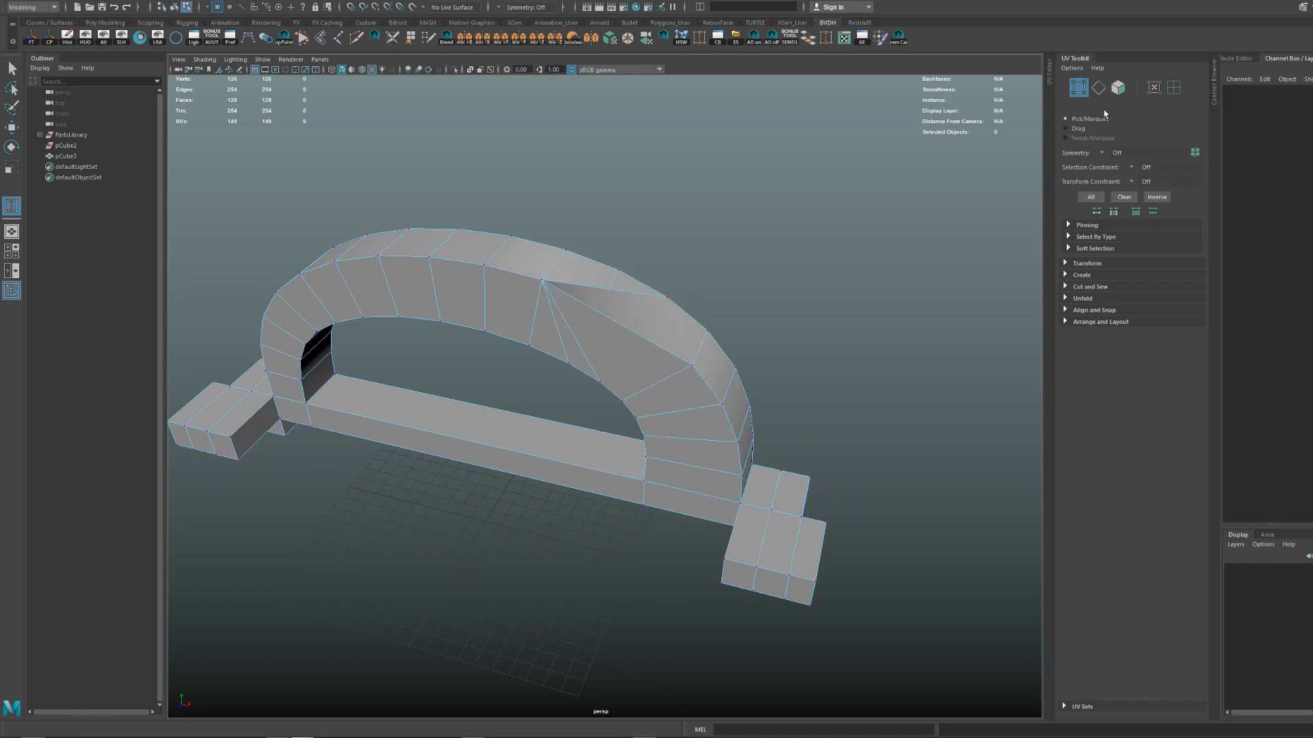
pyautogui.click(1243, 59)
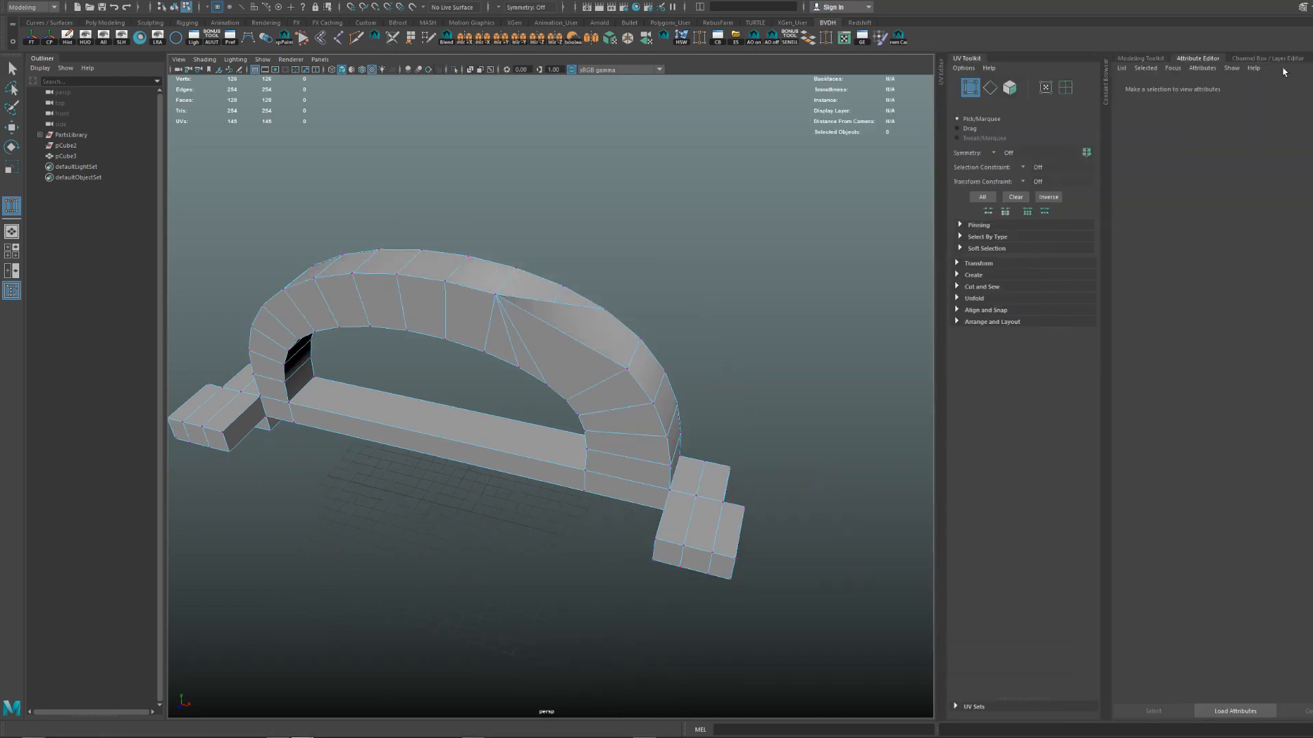
pyautogui.click(1128, 59)
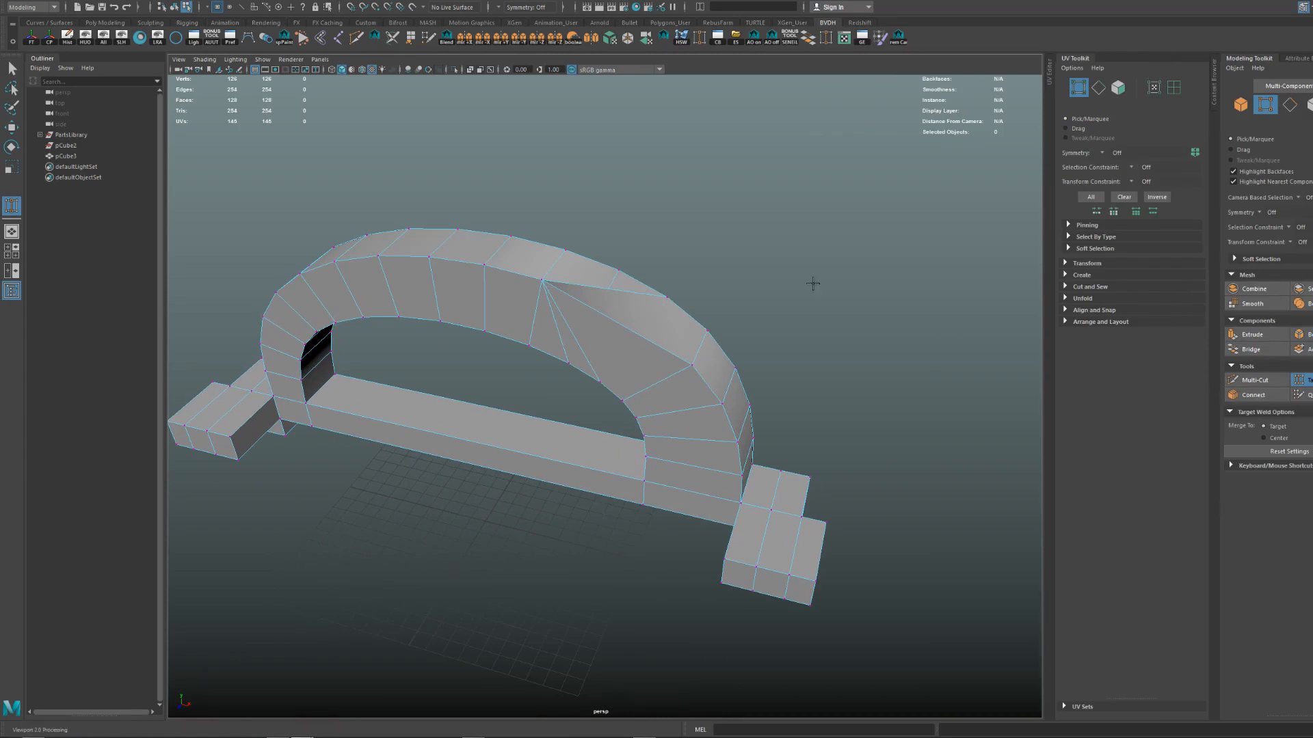
# Try welding one more vertex along the arch's outer edge with Target Weld, and undo all the vertex welds.
pyautogui.press('space')
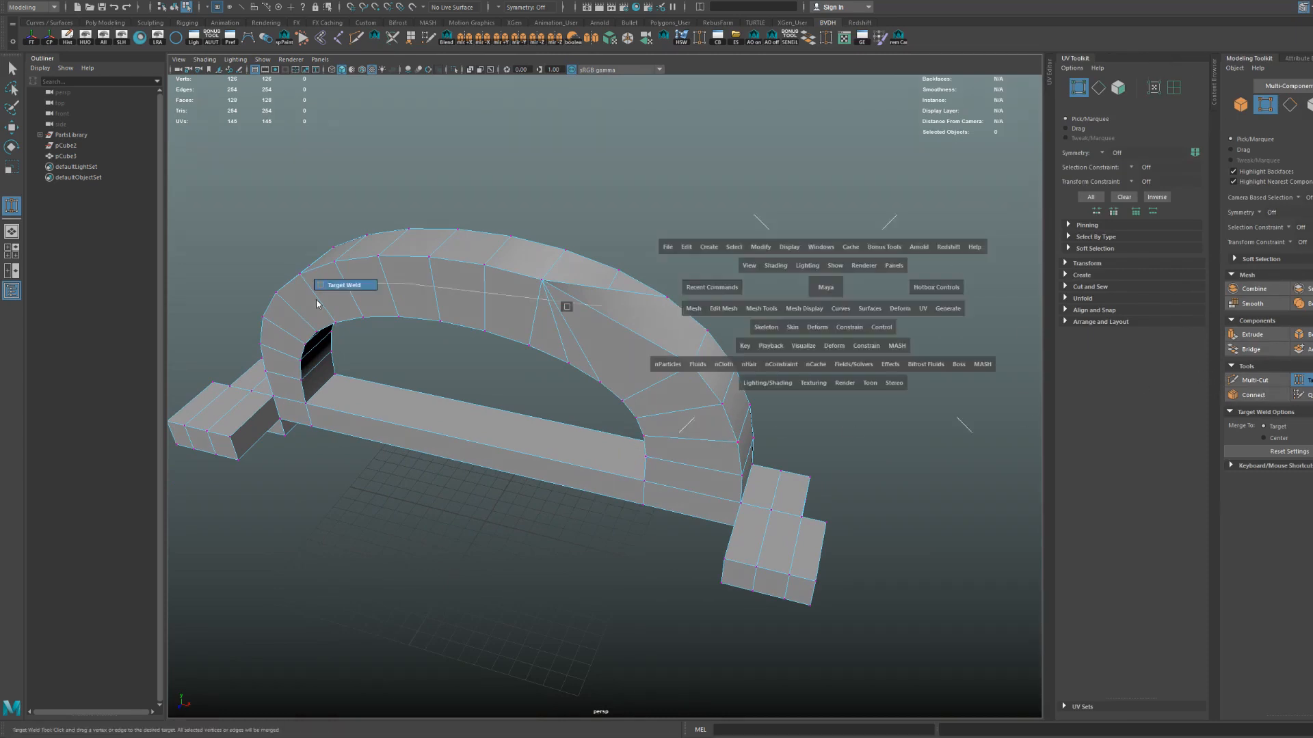
pyautogui.keyDown('alt'); pyautogui.moveTo(625, 357); pyautogui.dragTo(732, 358, button='right'); pyautogui.keyUp('alt')
pyautogui.moveTo(501, 203); pyautogui.dragTo(548, 164)
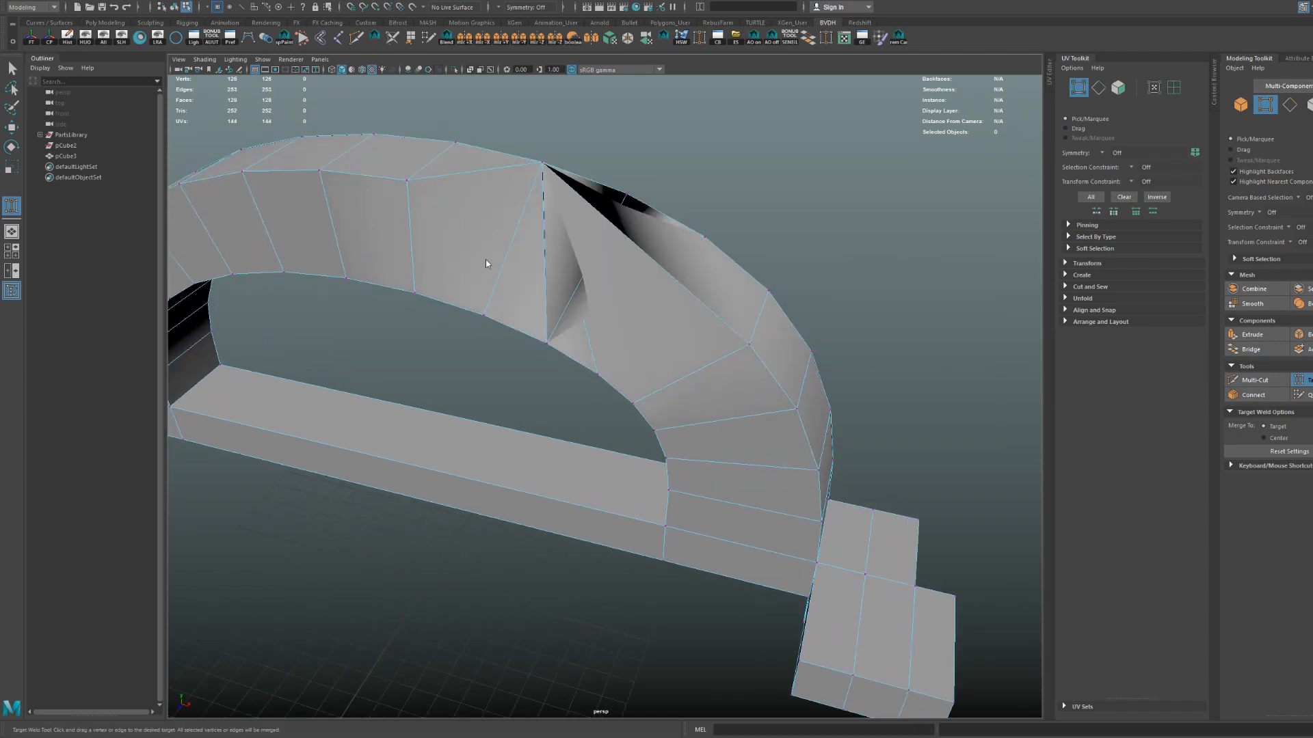
pyautogui.keyDown('alt'); pyautogui.moveTo(547, 286); pyautogui.dragTo(625, 278); pyautogui.keyUp('alt')
pyautogui.press('F8')
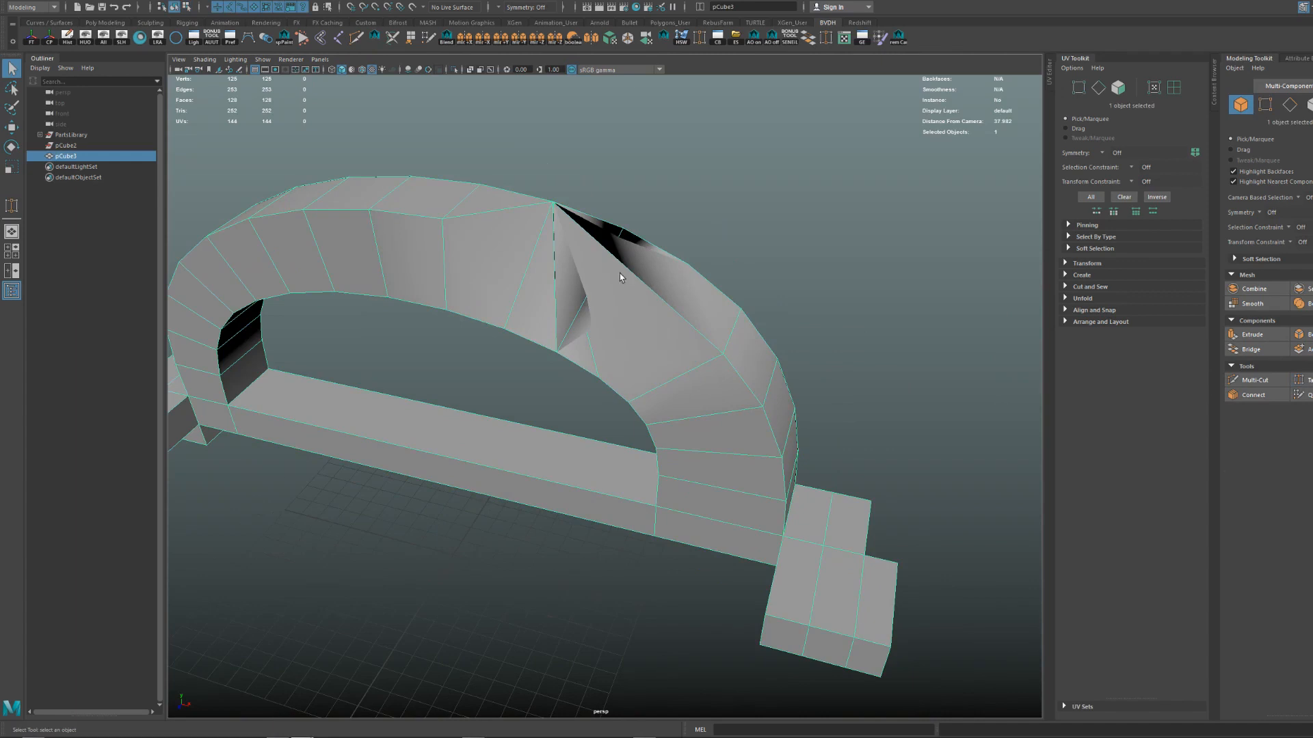
pyautogui.hotkey('ctrl', 'z')
# Compare the vertex marking menu with the custom quick-command menu at the hotbox centre.
pyautogui.keyDown('shift'); pyautogui.rightClick(638, 286); pyautogui.keyUp('shift')
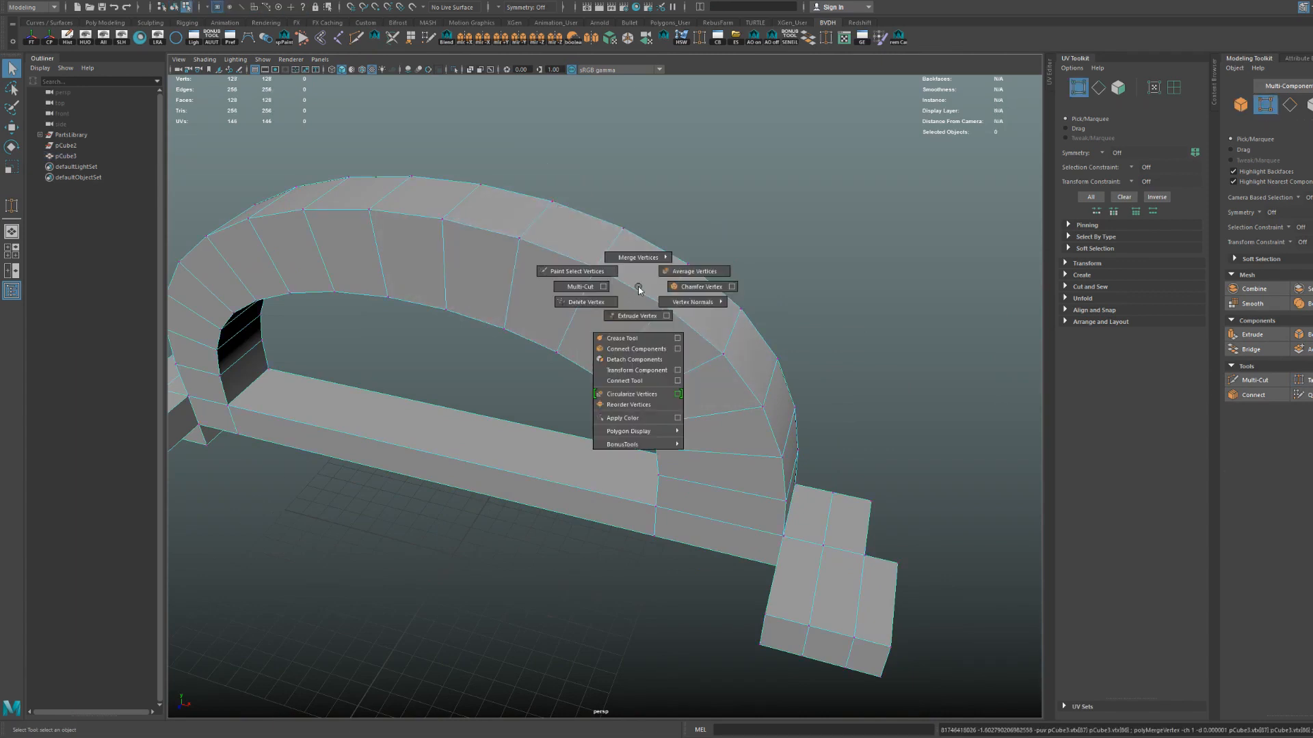
pyautogui.press('space')
pyautogui.click(417, 270)
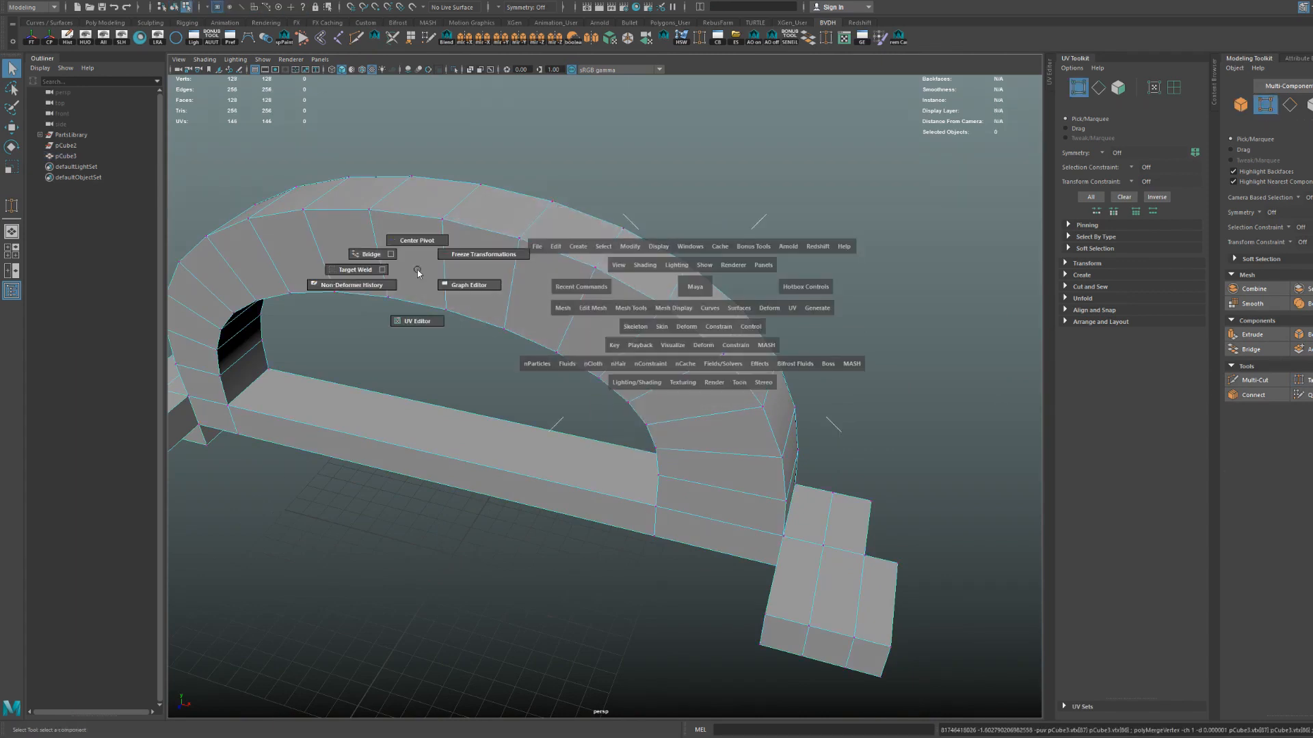
pyautogui.moveTo(390, 281); pyautogui.dragTo(327, 294)
pyautogui.scroll(-5, 499, 309)
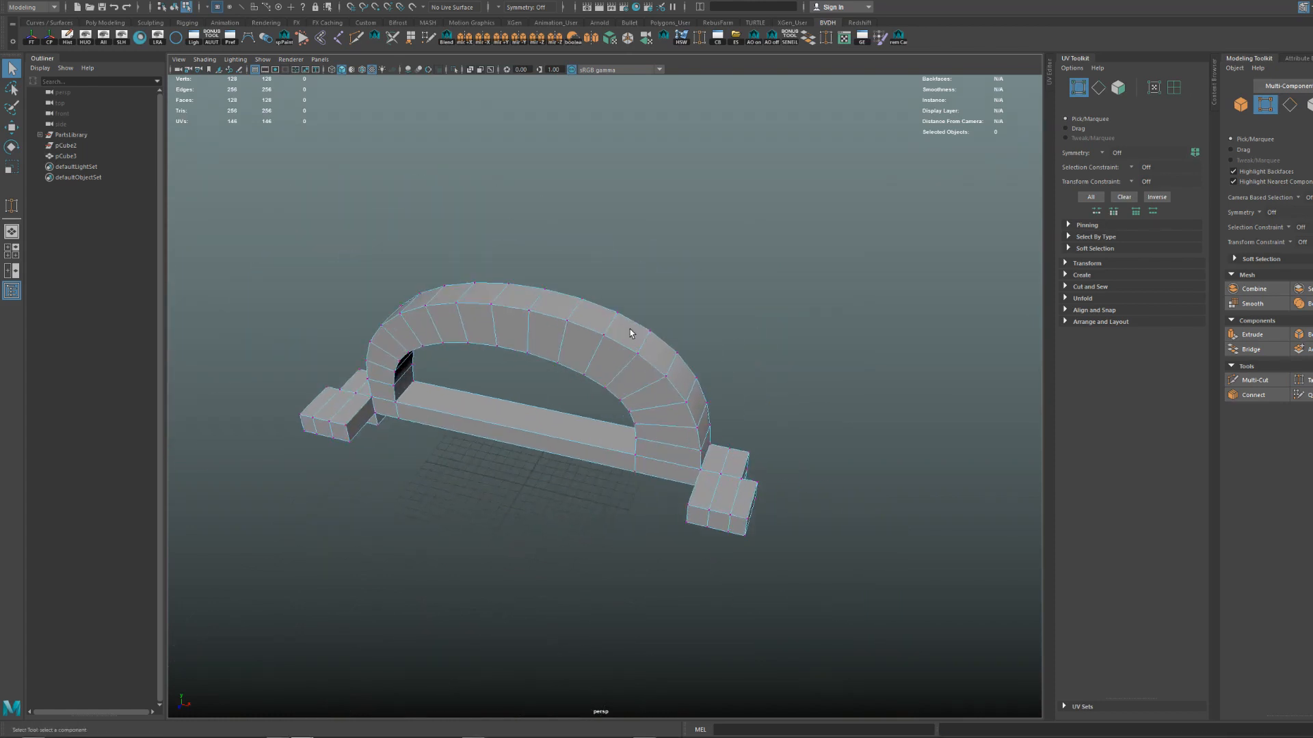
pyautogui.scroll(5, 641, 328)
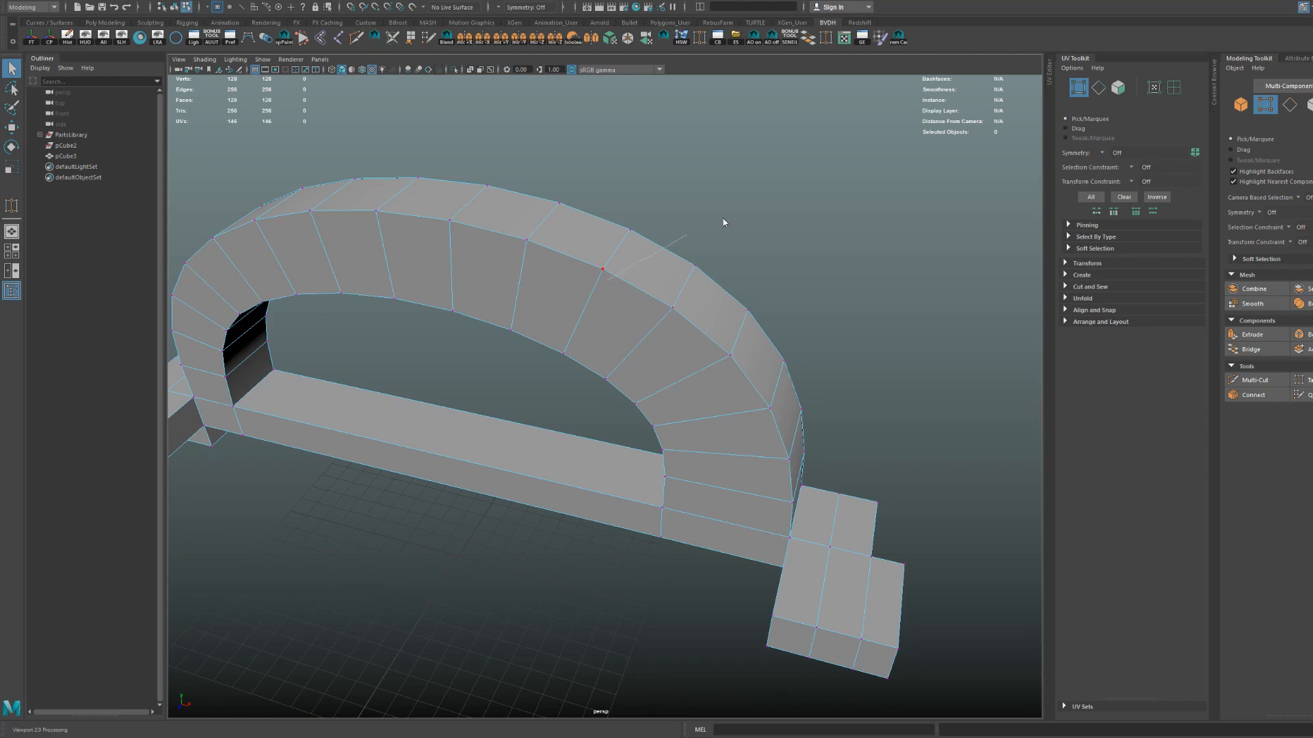
# Return the arch to object mode and look through the Delete All by Type commands.
pyautogui.press('F8')
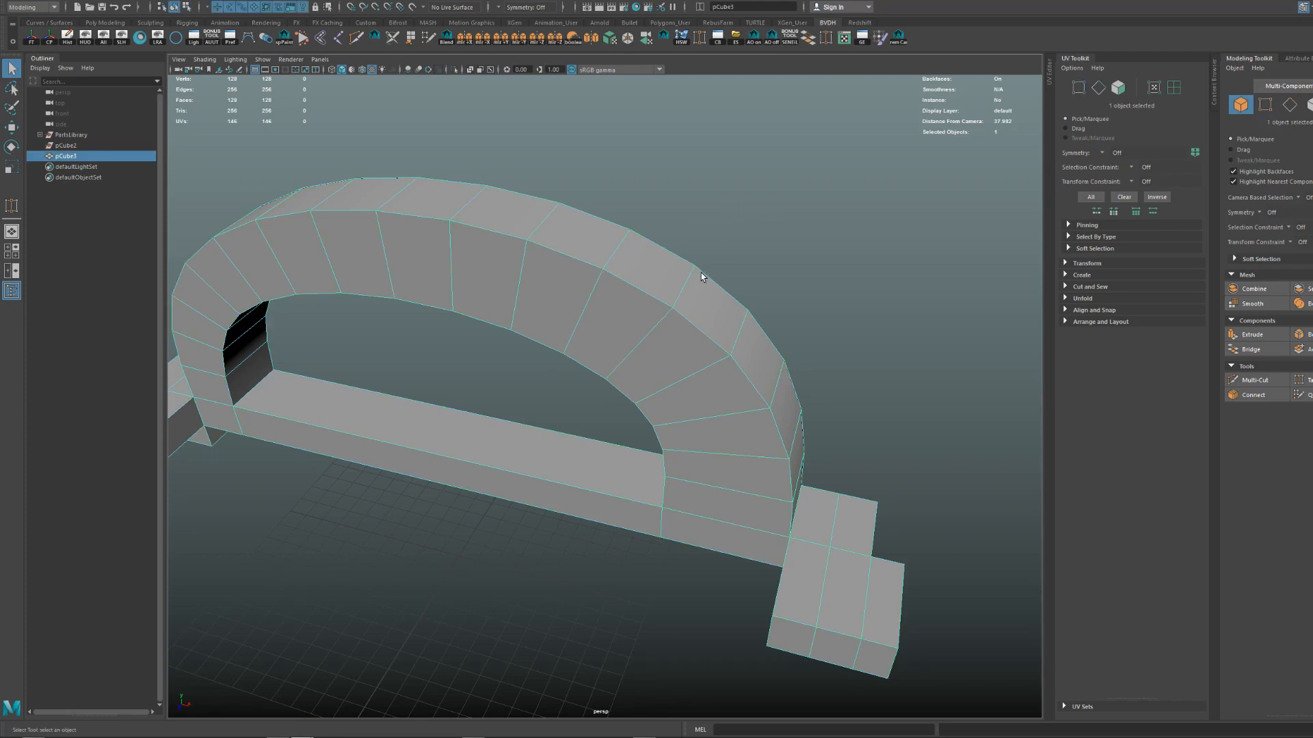
pyautogui.click(32, 0)
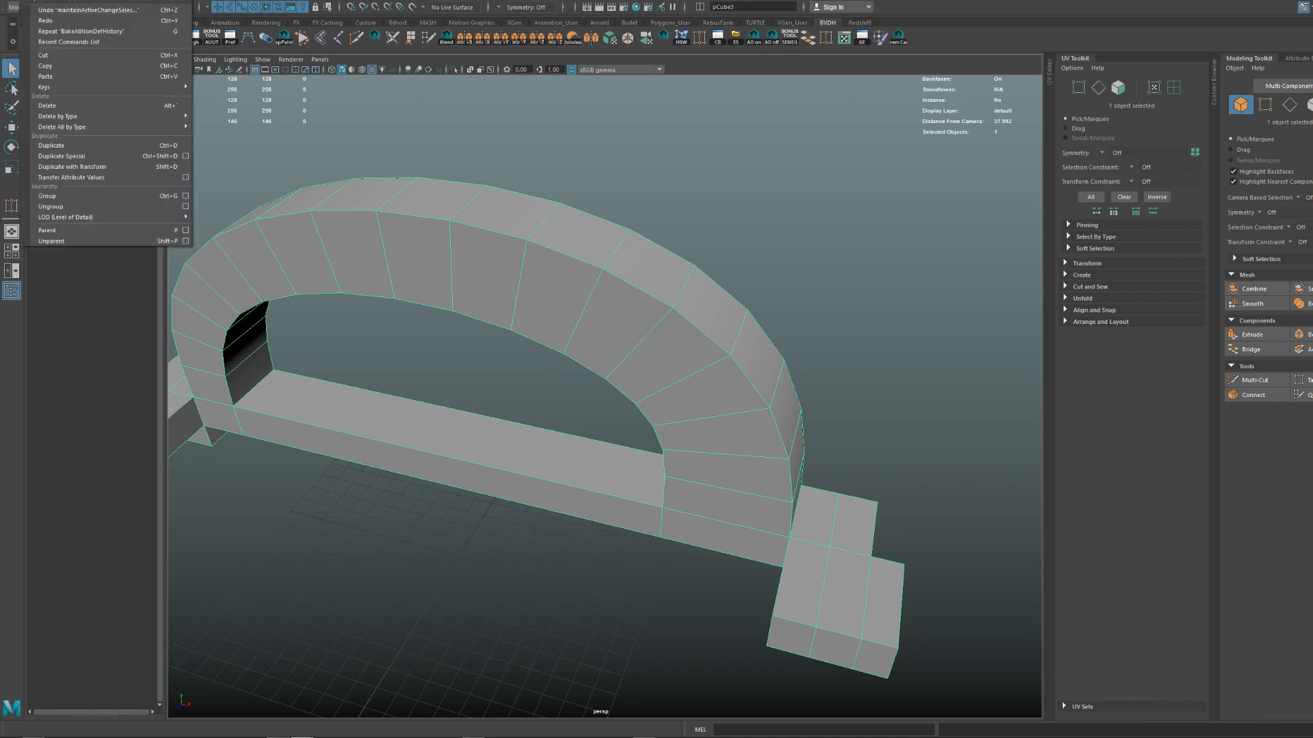
pyautogui.moveTo(148, 127)
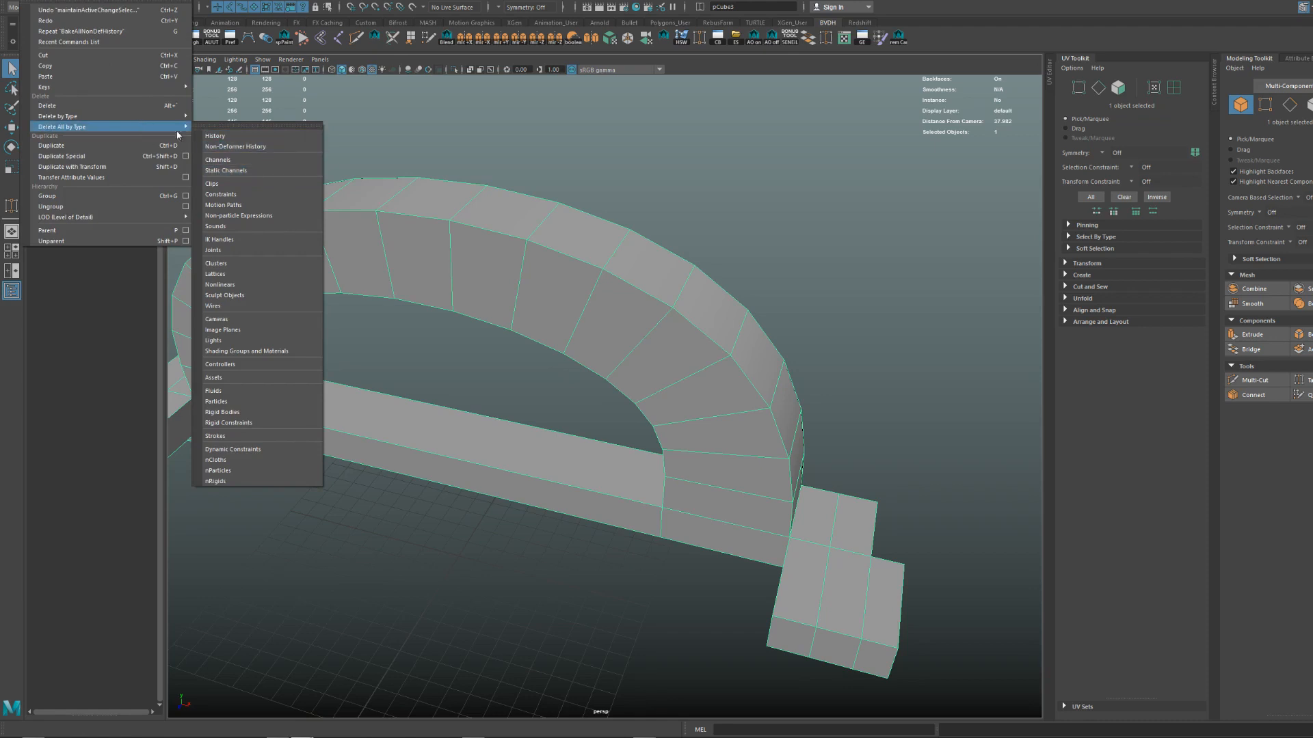
pyautogui.click(603, 242)
pyautogui.press('f')
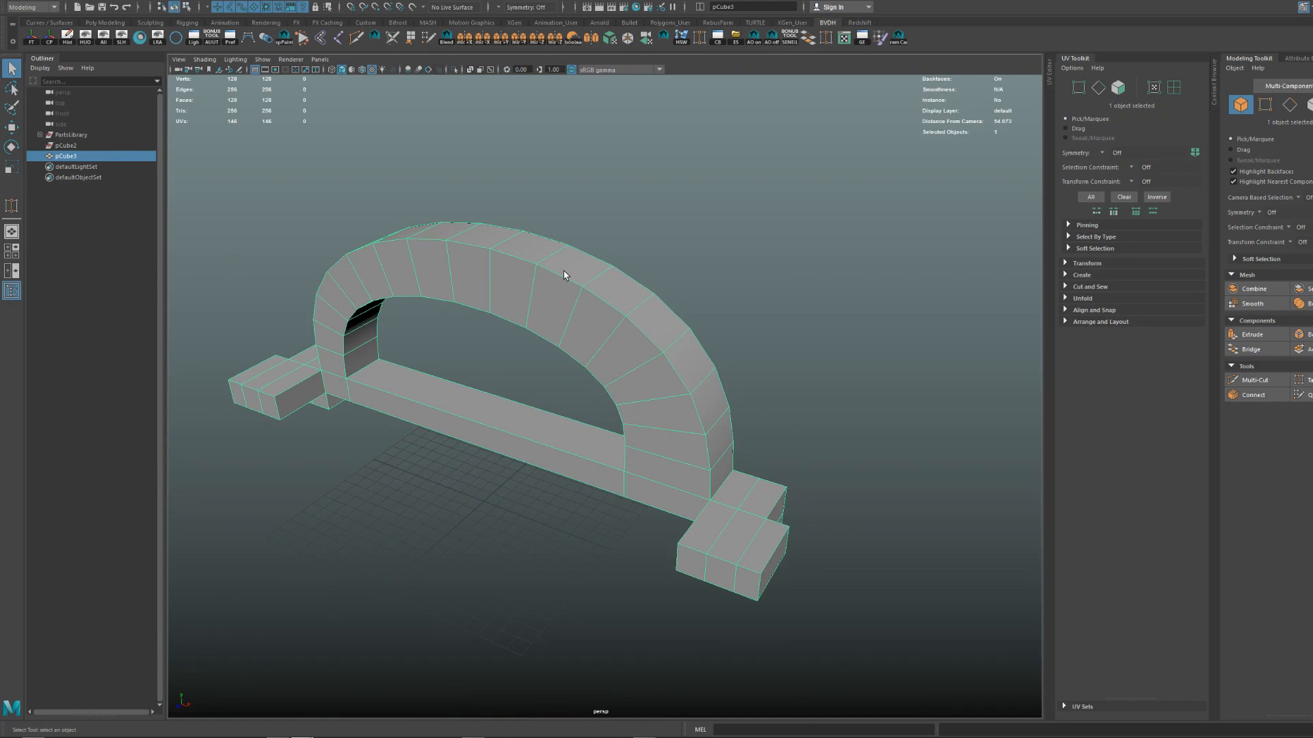
# Open the UV Editor for the selected arch from the custom quick-command menu of the hotbox.
pyautogui.press('space')
pyautogui.click(521, 270)
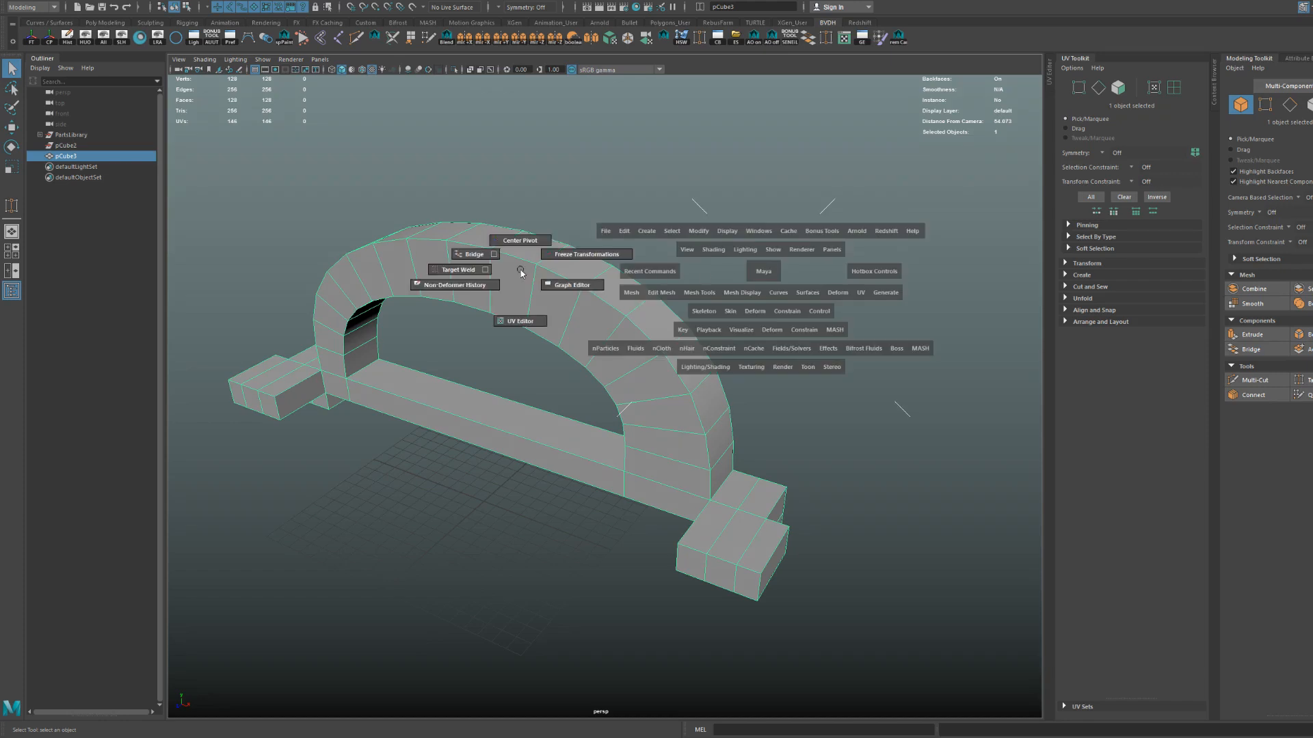
pyautogui.click(523, 335)
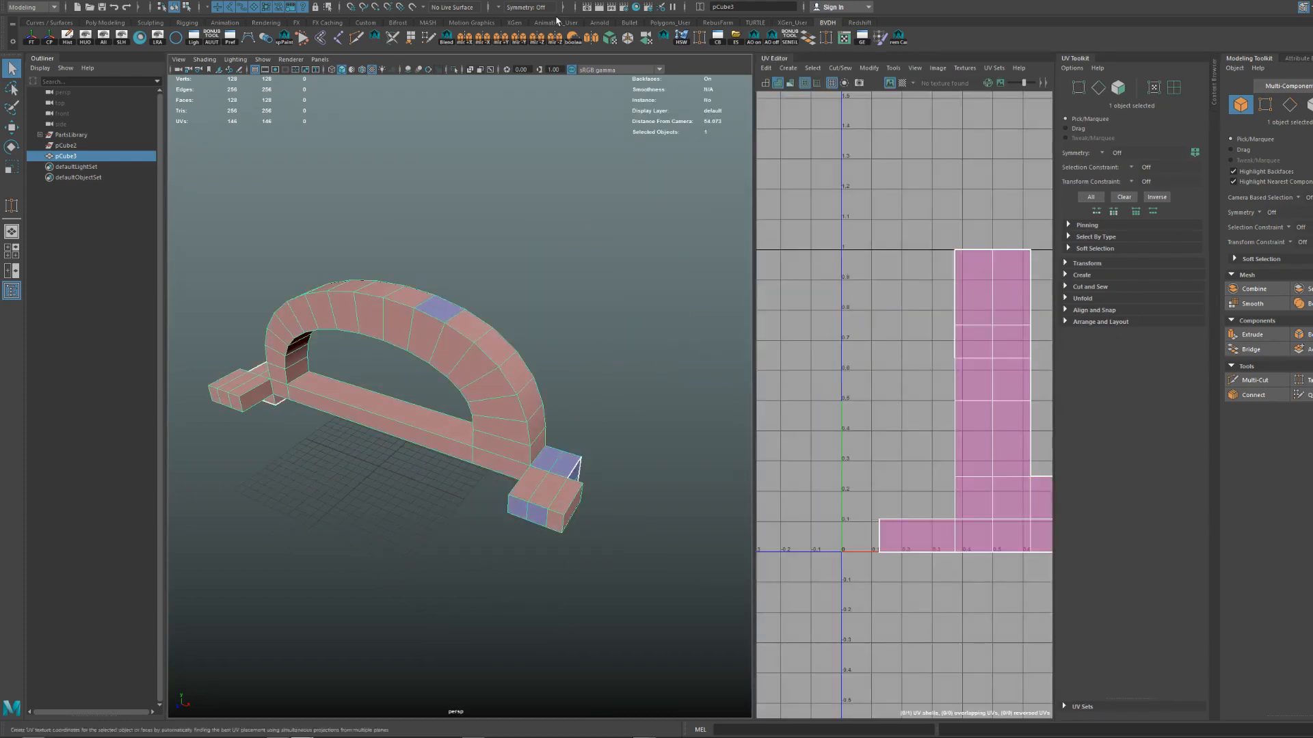
pyautogui.press('space')
pyautogui.moveTo(516, 210); pyautogui.dragTo(530, 265)
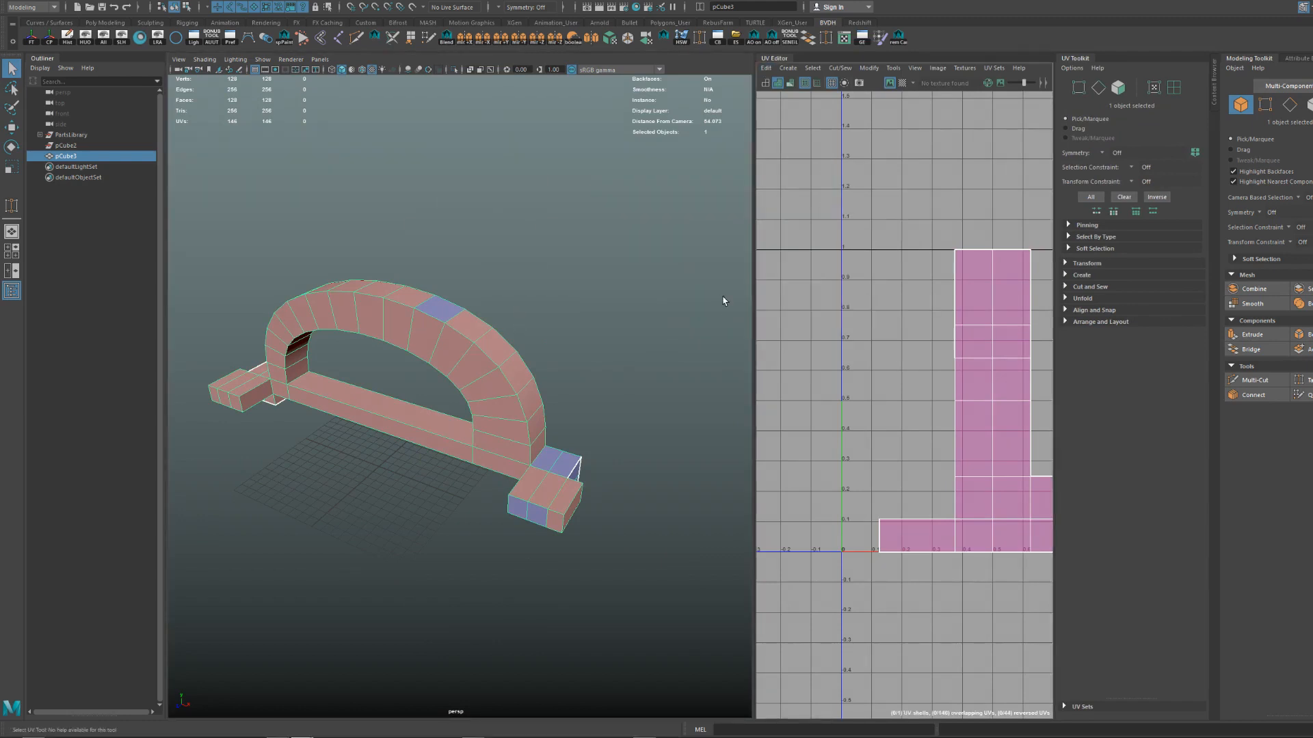
pyautogui.keyDown('alt'); pyautogui.moveTo(722, 297); pyautogui.dragTo(712, 289, button='middle'); pyautogui.keyUp('alt')
# Locate the UV Editor entry among the modeling editors in the main menus, and deselect the arch.
pyautogui.click(246, 1)
pyautogui.click(246, 1)
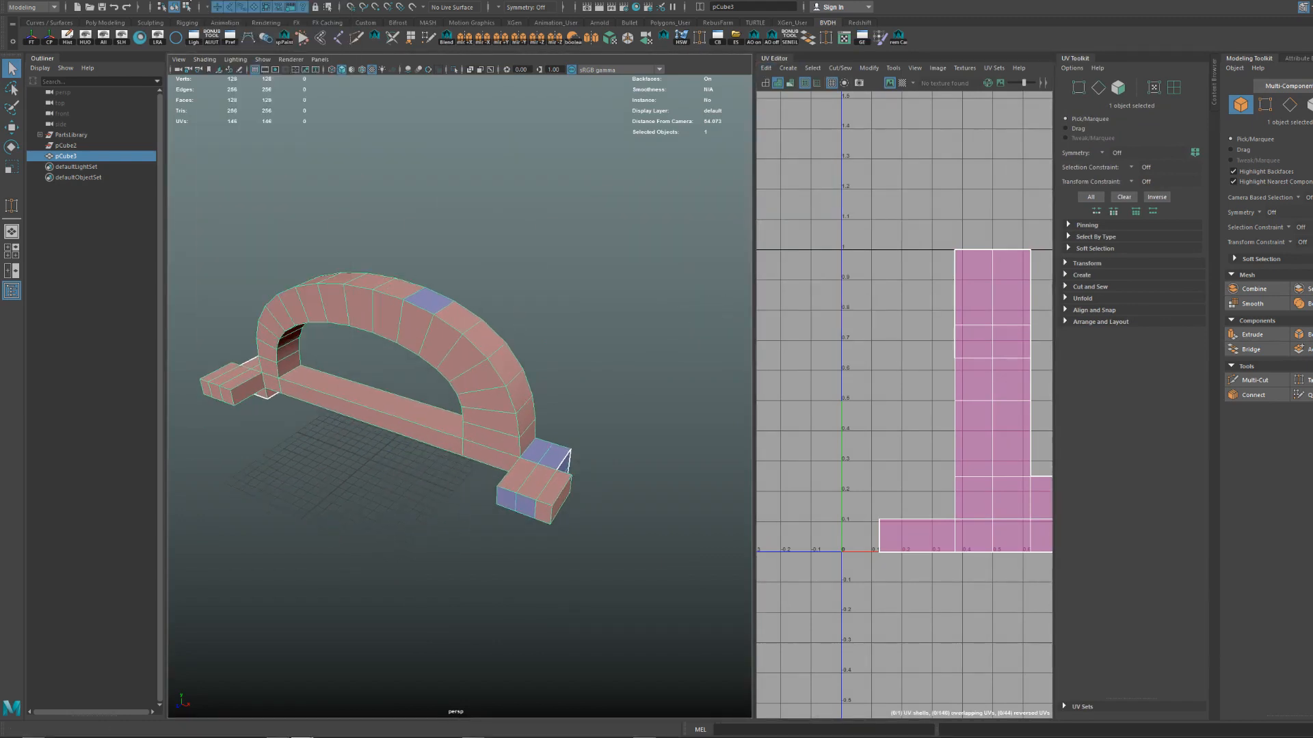
pyautogui.click(161, 1)
pyautogui.moveTo(225, 42)
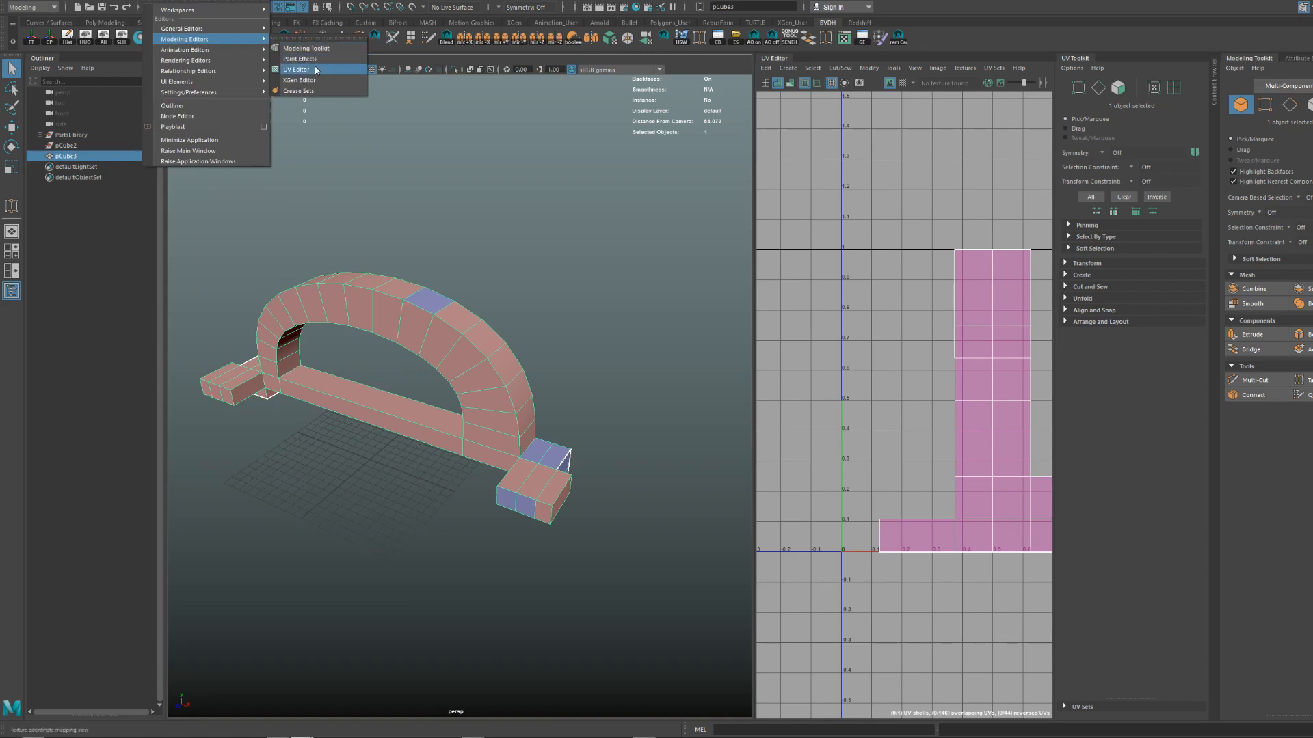
pyautogui.click(1293, 0)
pyautogui.click(530, 293)
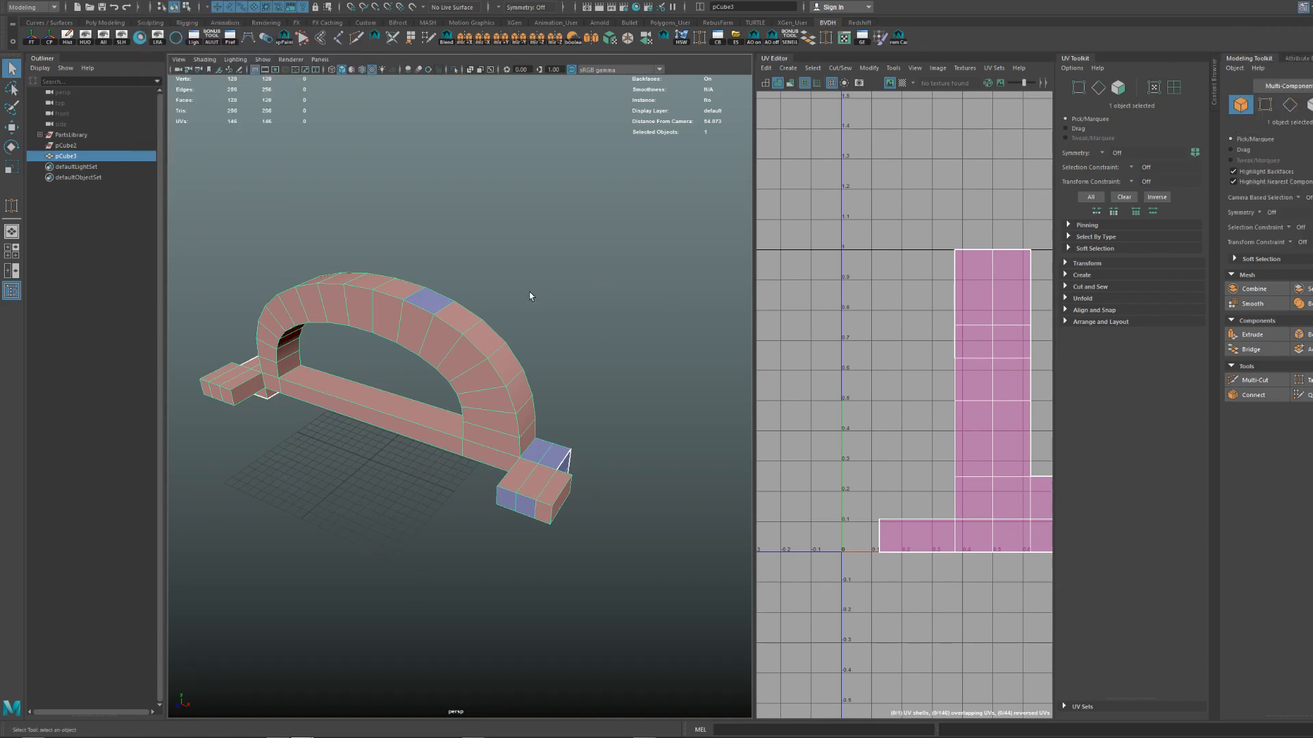
pyautogui.click(531, 293)
# Close the UV Editor, reopen it through the hotbox quick commands, and close it again.
pyautogui.click(772, 58)
pyautogui.press('space')
pyautogui.moveTo(615, 259); pyautogui.dragTo(618, 299)
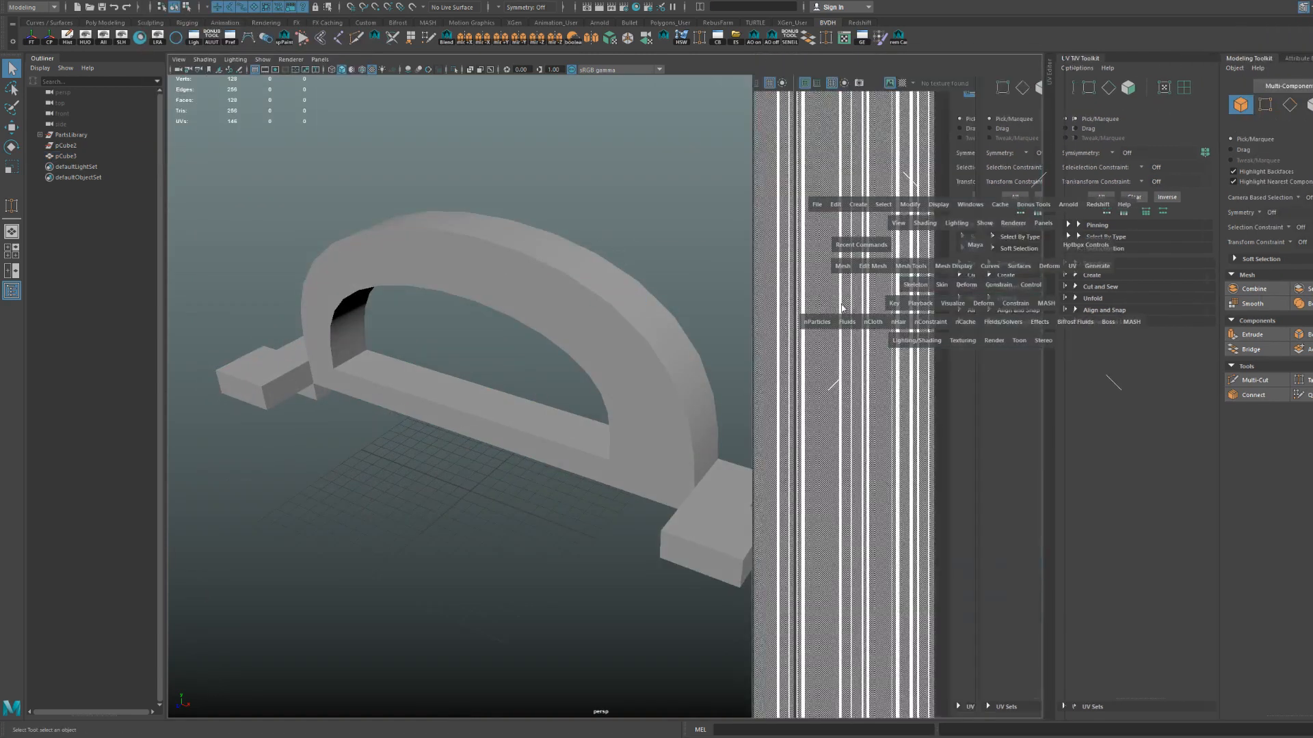
pyautogui.press('space')
pyautogui.press('space')
pyautogui.click(486, 239)
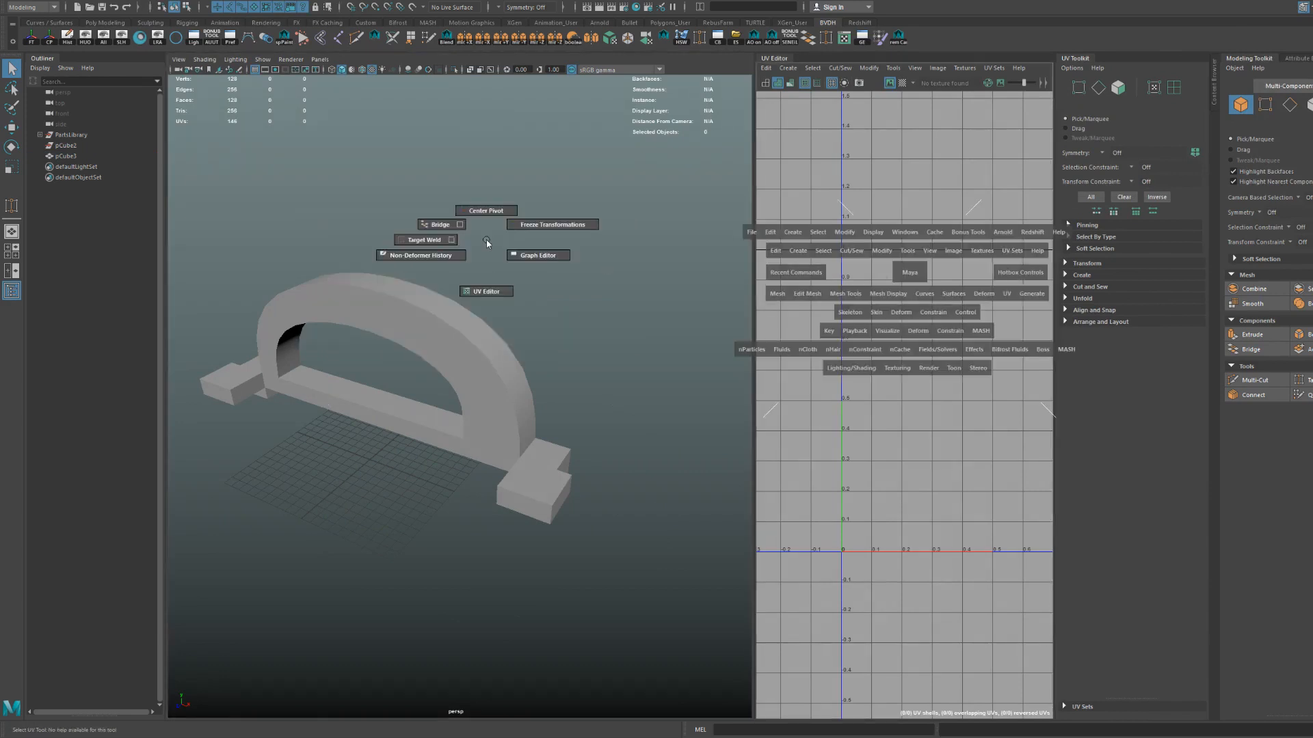
pyautogui.click(772, 58)
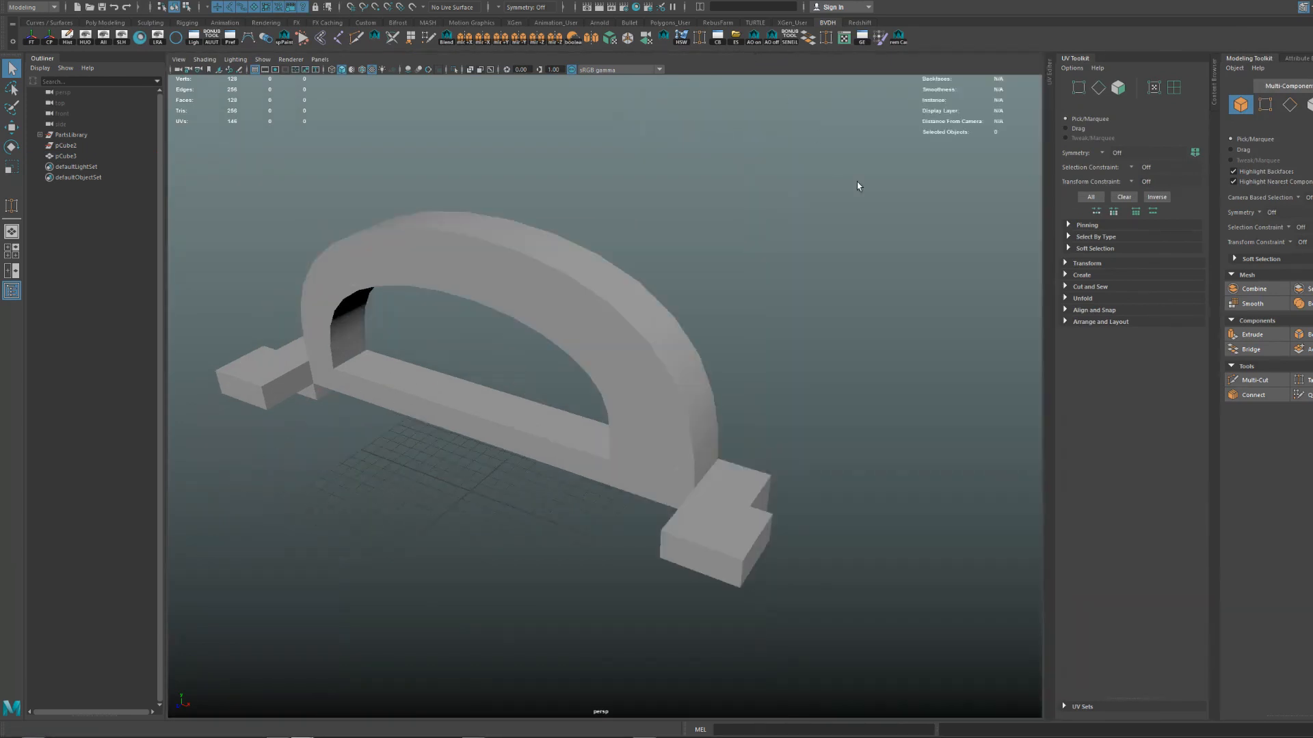
# Open and close the Graph Editor repeatedly through the custom hotbox quick commands.
pyautogui.press('space')
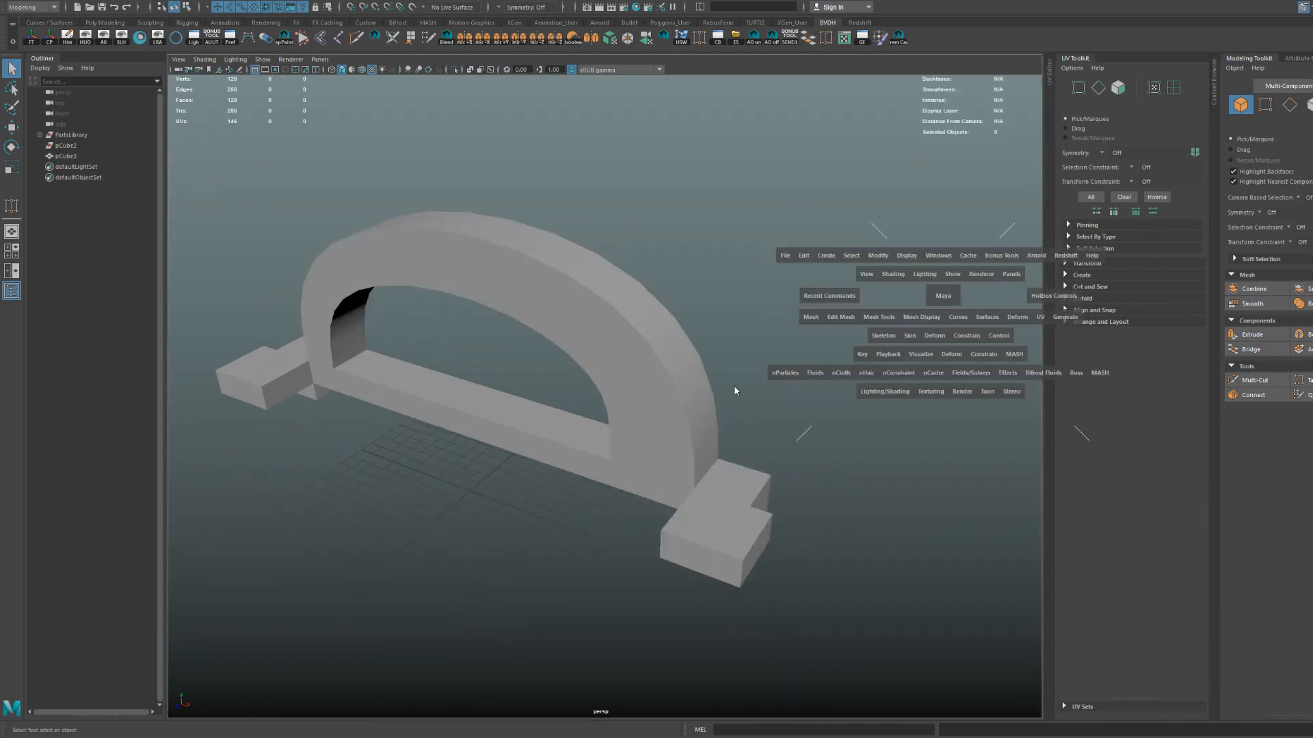
pyautogui.click(734, 387)
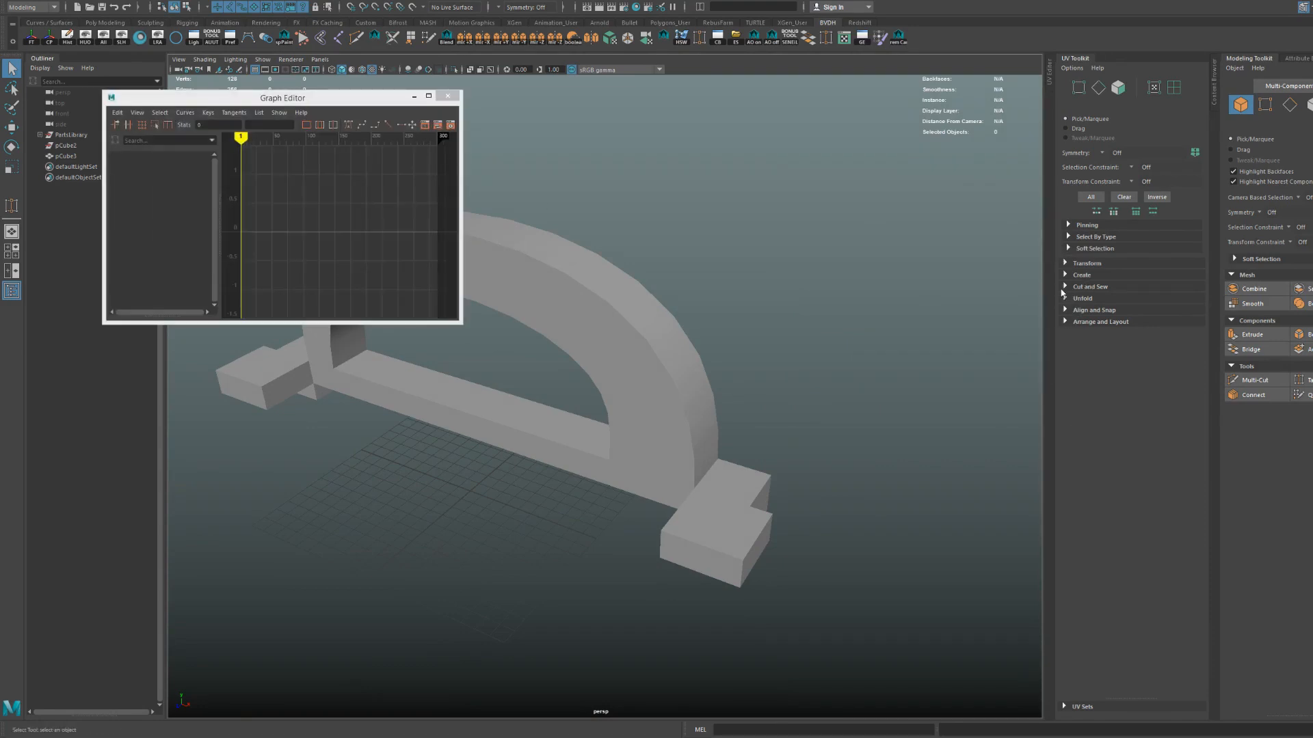
pyautogui.click(448, 95)
pyautogui.press('space')
pyautogui.click(749, 273)
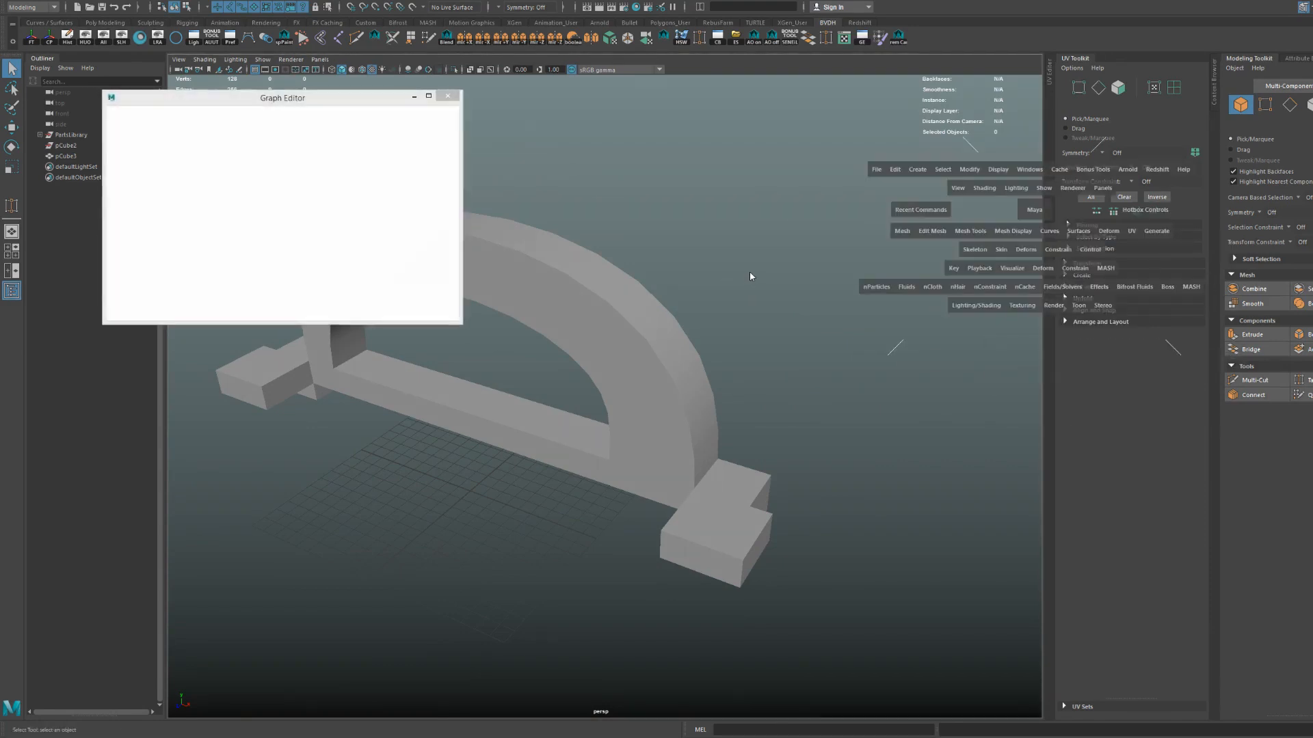
pyautogui.click(445, 96)
pyautogui.press('space')
pyautogui.click(502, 200)
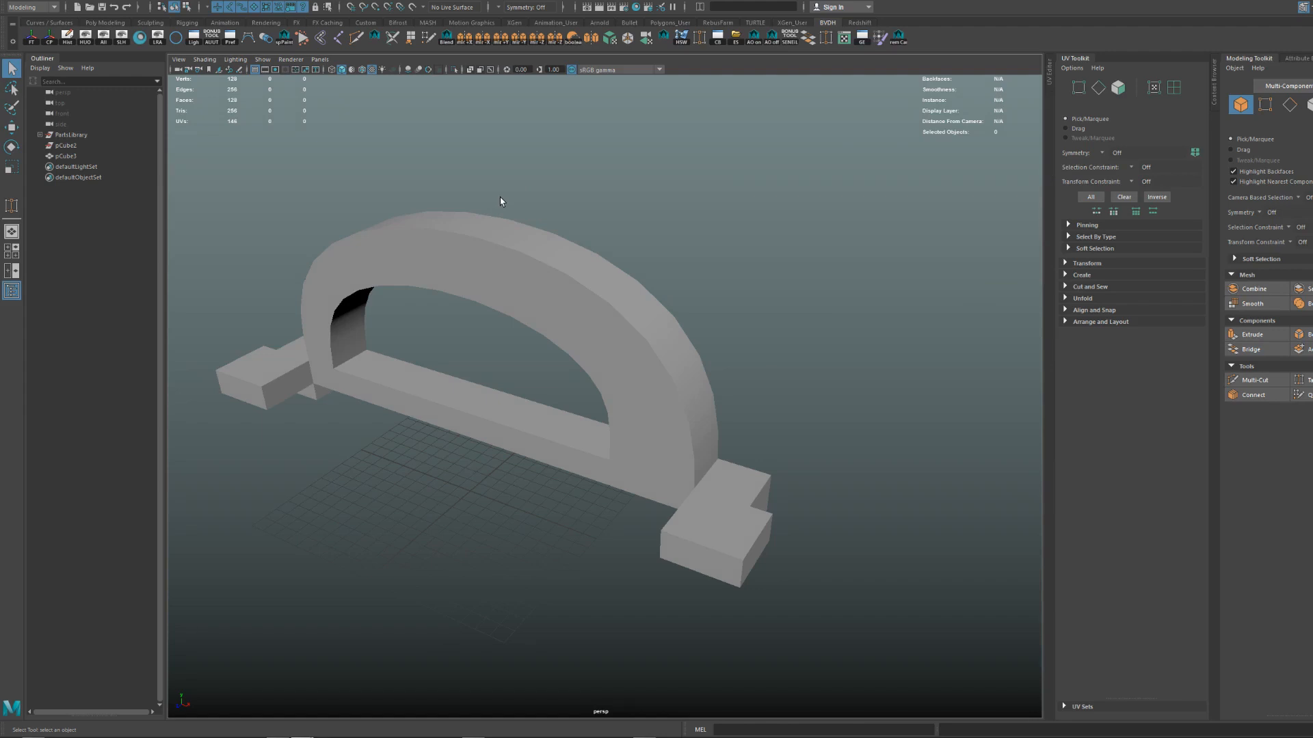
pyautogui.scroll(5, 499, 196)
pyautogui.keyDown('alt'); pyautogui.moveTo(500, 198); pyautogui.dragTo(536, 200, button='middle'); pyautogui.keyUp('alt')
pyautogui.scroll(-3, 536, 199)
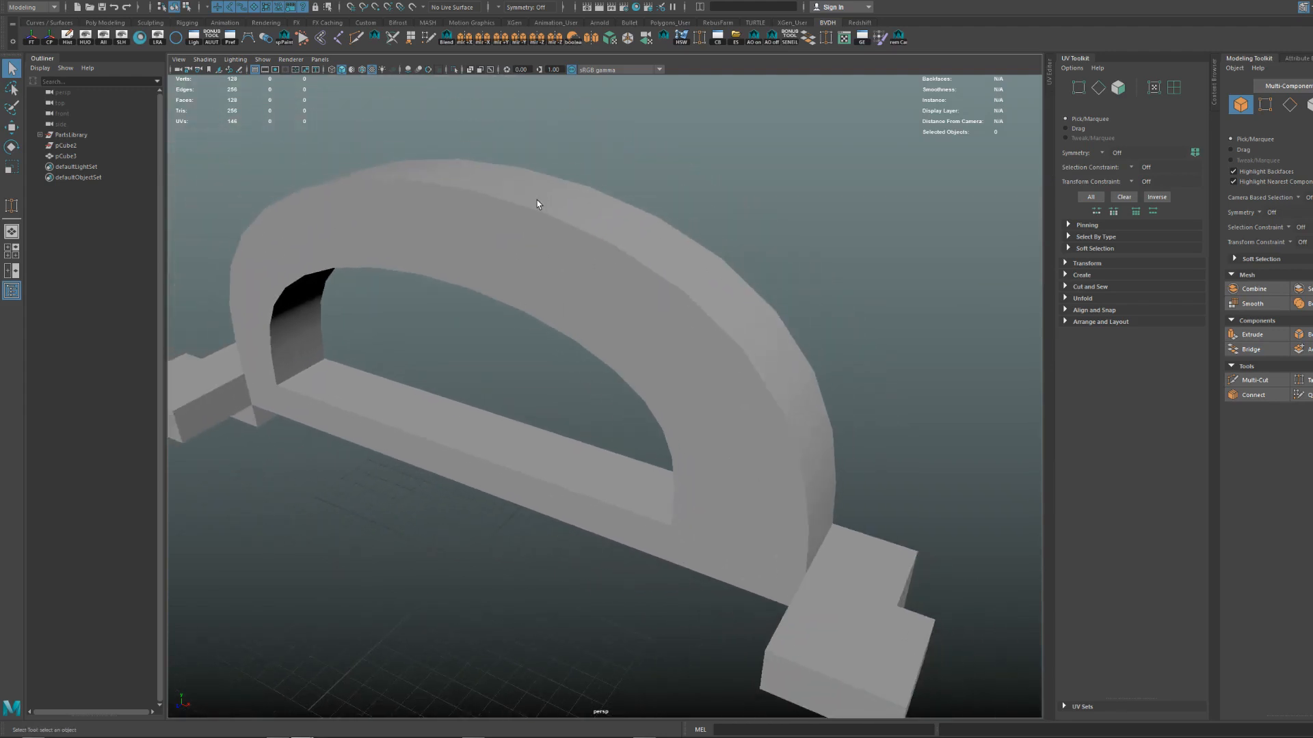
pyautogui.scroll(-5, 532, 186)
pyautogui.keyDown('alt'); pyautogui.moveTo(532, 186); pyautogui.dragTo(616, 219); pyautogui.keyUp('alt')
pyautogui.scroll(3, 581, 213)
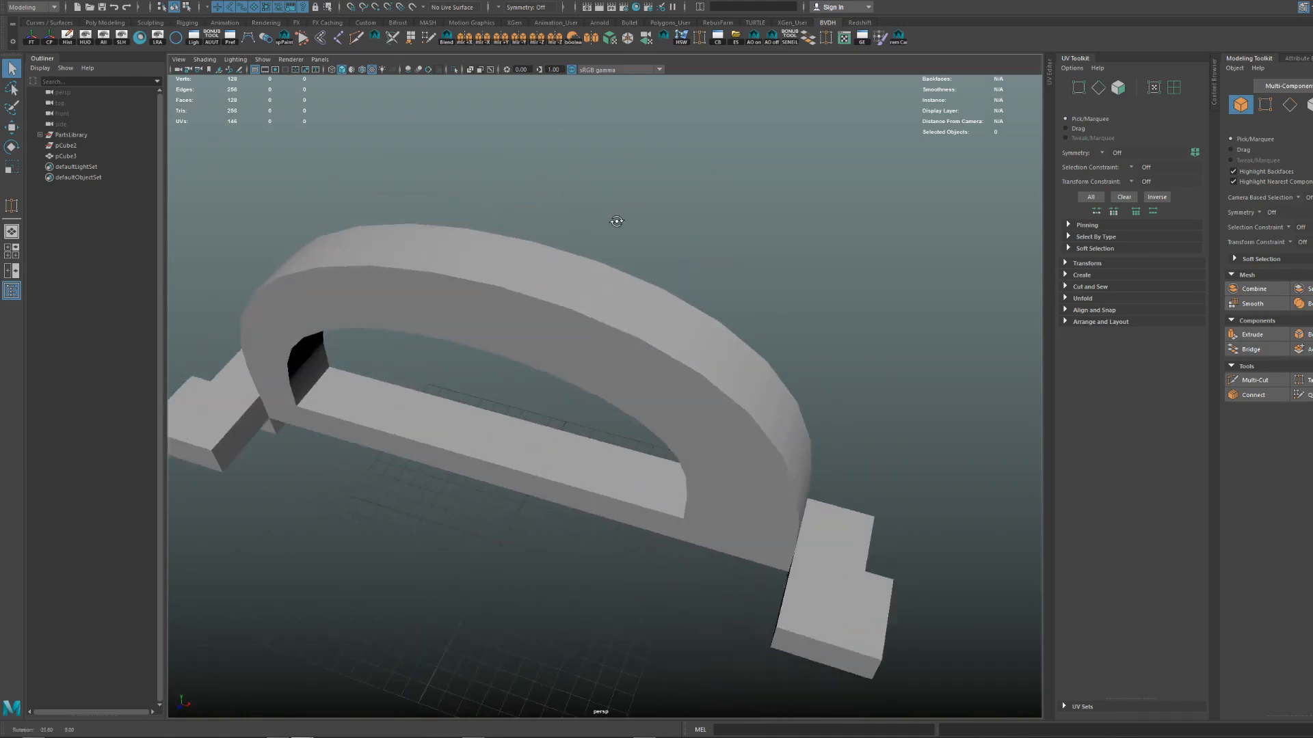
pyautogui.keyDown('alt'); pyautogui.moveTo(615, 218); pyautogui.dragTo(659, 205, button='middle'); pyautogui.keyUp('alt')
pyautogui.scroll(-3, 659, 210)
pyautogui.keyDown('alt'); pyautogui.moveTo(545, 199); pyautogui.dragTo(795, 371); pyautogui.keyUp('alt')
# Select the arch and open the Hotkey Editor.
pyautogui.click(624, 331)
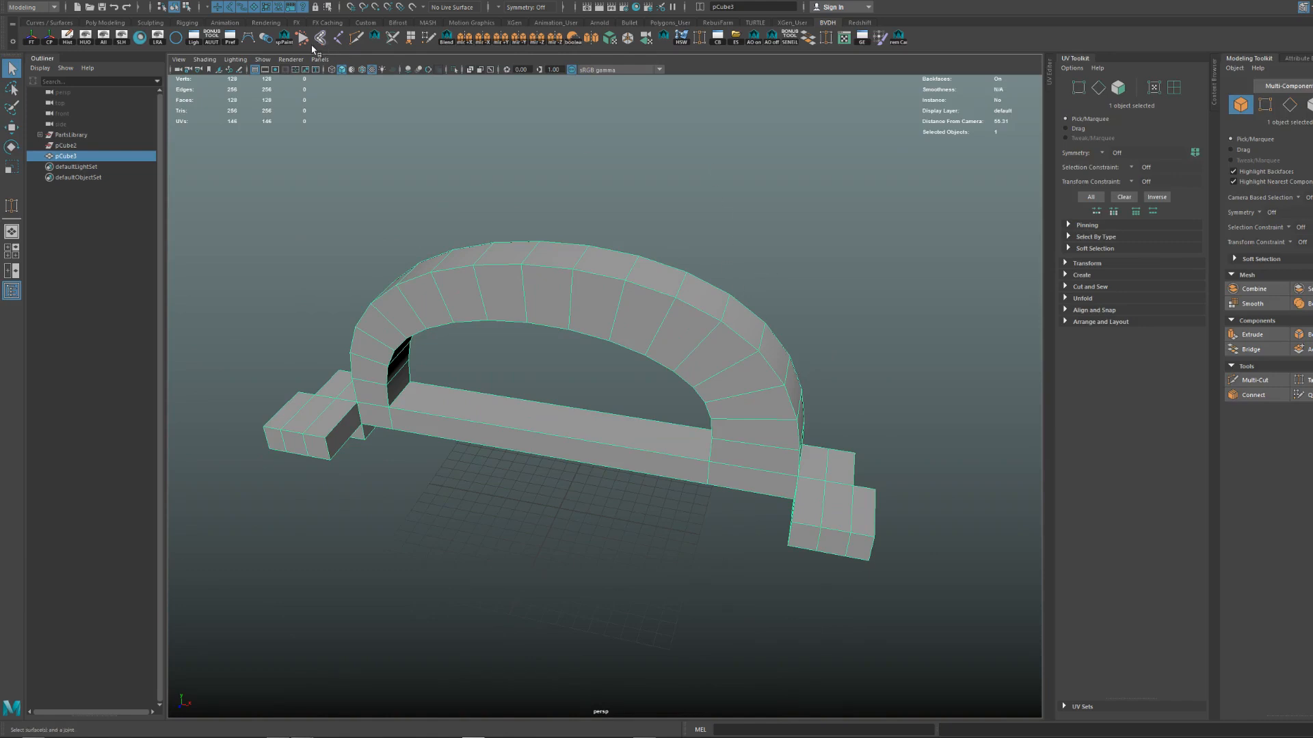
pyautogui.click(158, 1)
pyautogui.moveTo(235, 93)
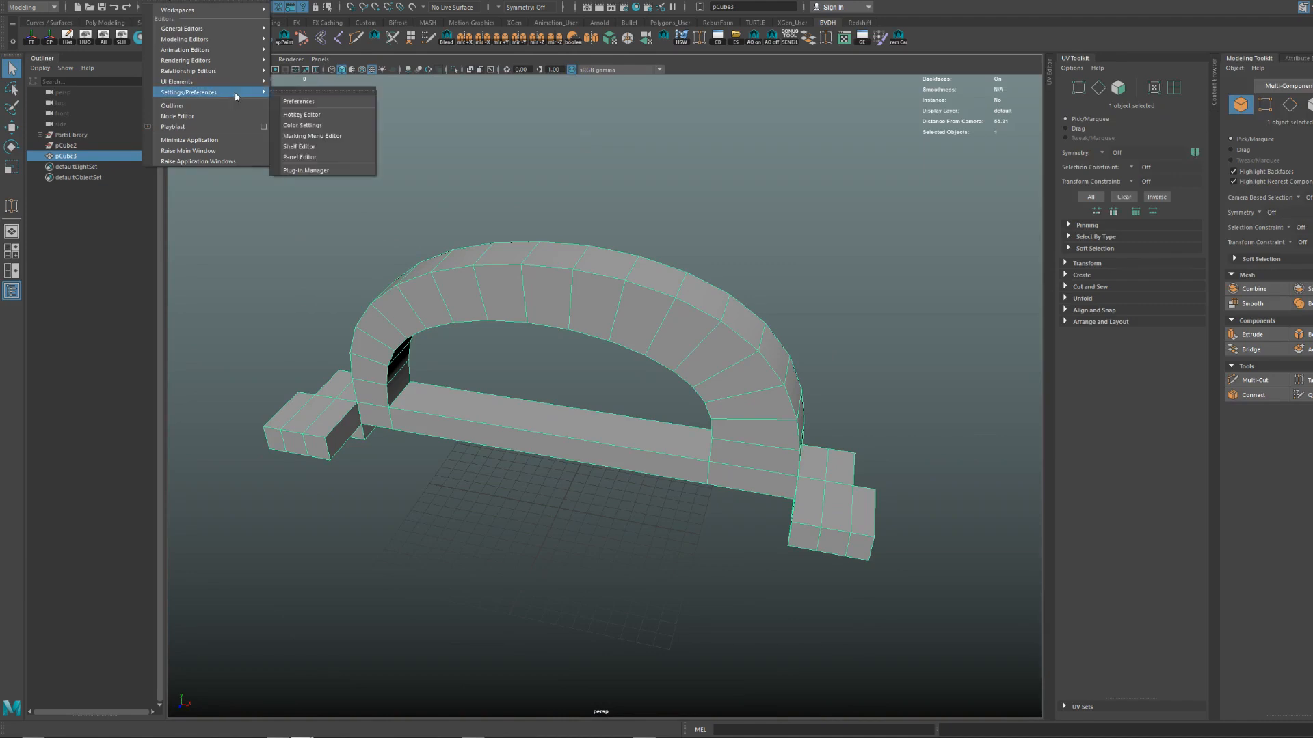
pyautogui.click(309, 113)
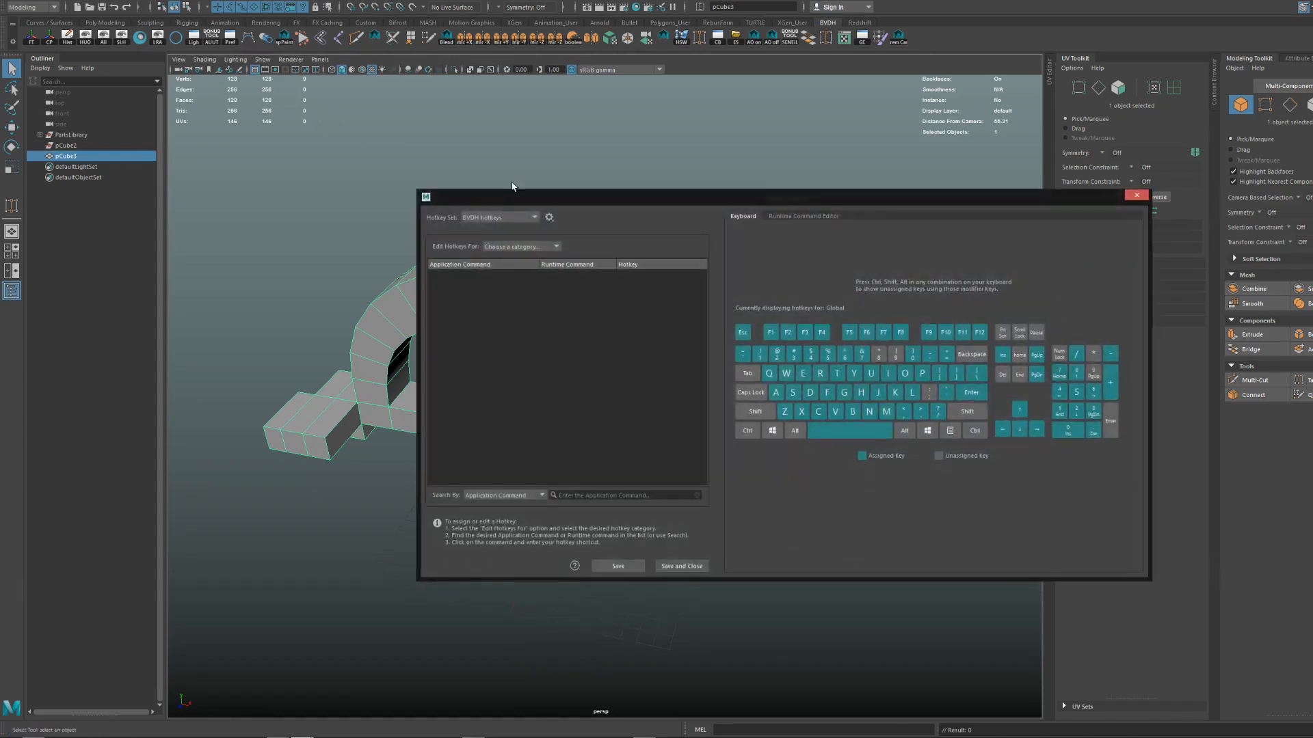
# Switch the hotkey set to Maya Default and back to the custom BVDH hotkeys set.
pyautogui.click(516, 176)
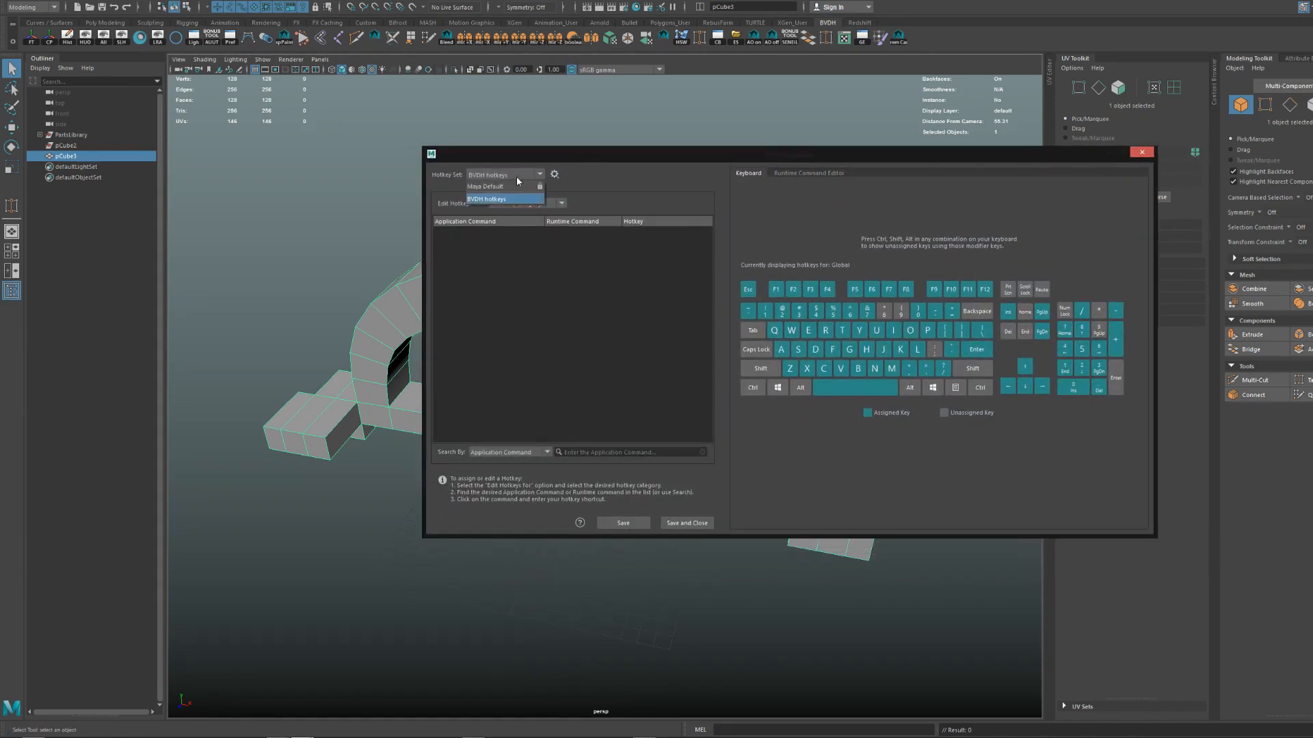
pyautogui.click(506, 185)
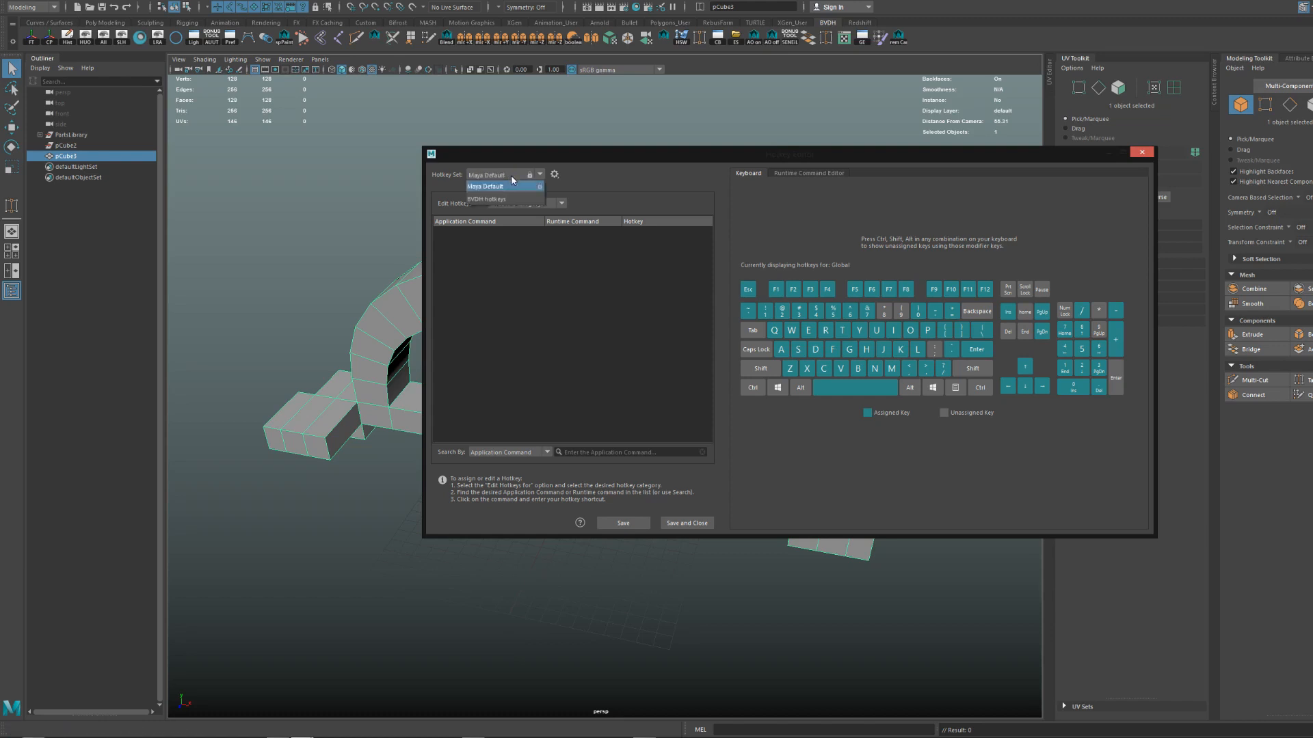
pyautogui.click(509, 175)
pyautogui.click(507, 186)
# List the hotkeys for Menu Items and expand the common Edit commands down to Delete.
pyautogui.click(518, 205)
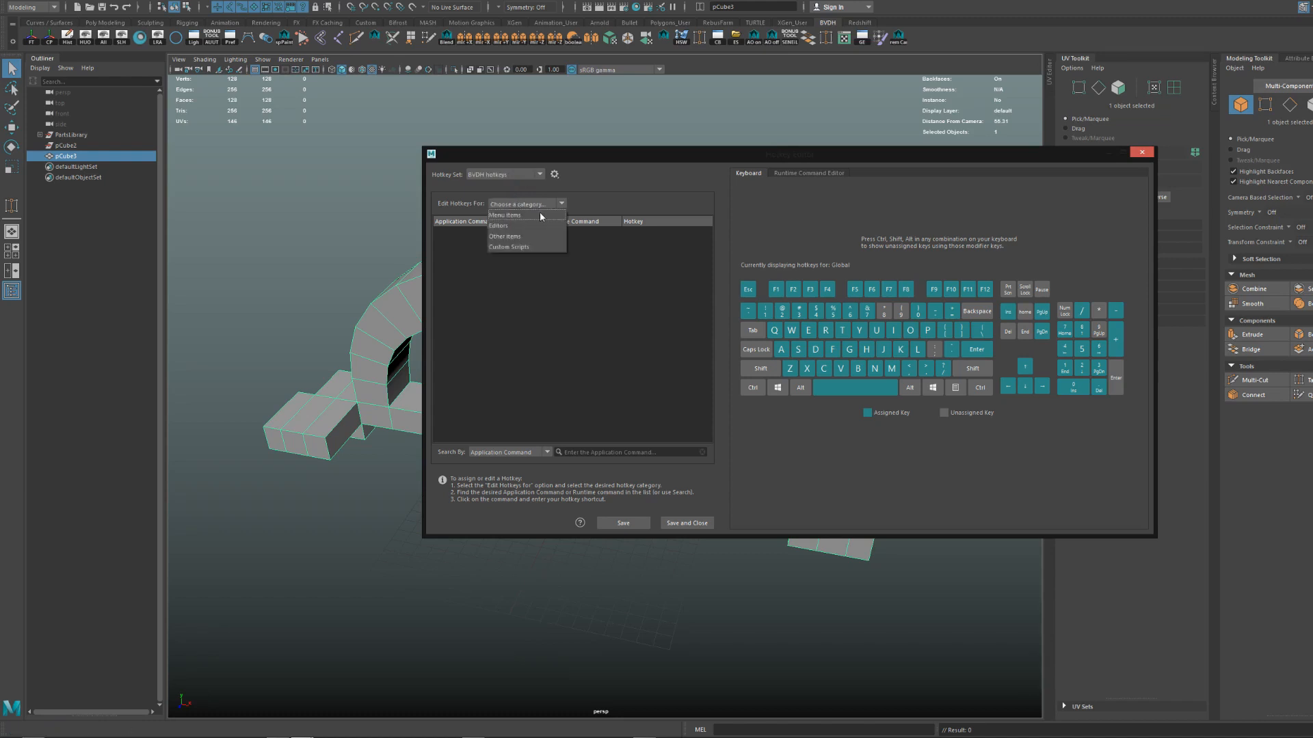
pyautogui.click(537, 216)
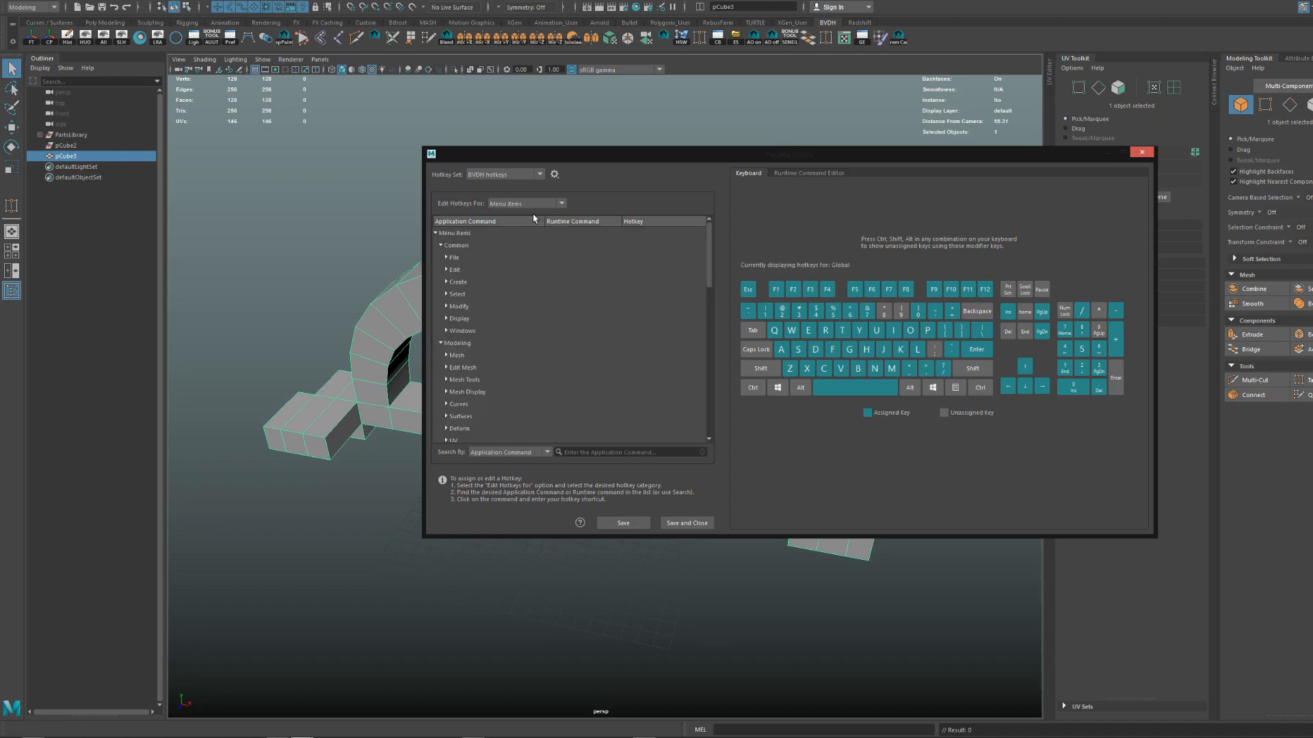
pyautogui.click(447, 258)
pyautogui.click(446, 257)
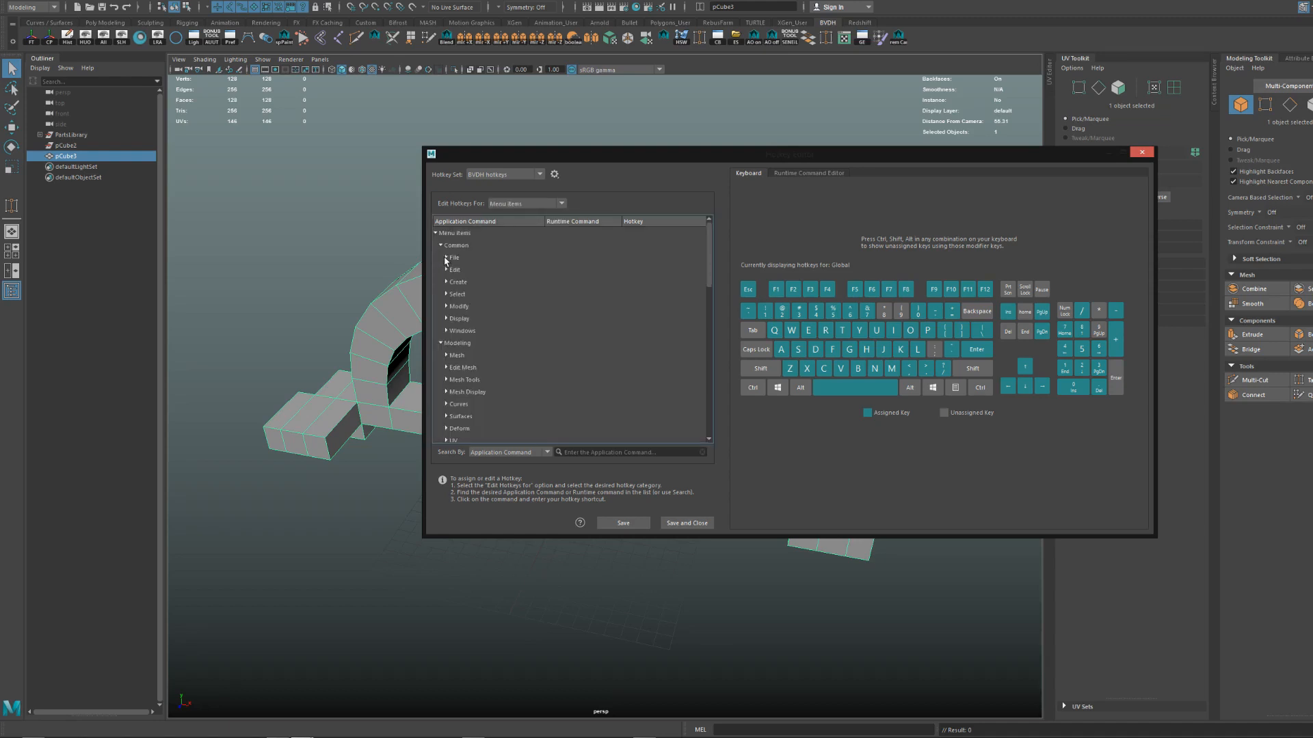
pyautogui.click(446, 270)
pyautogui.scroll(-2, 612, 318)
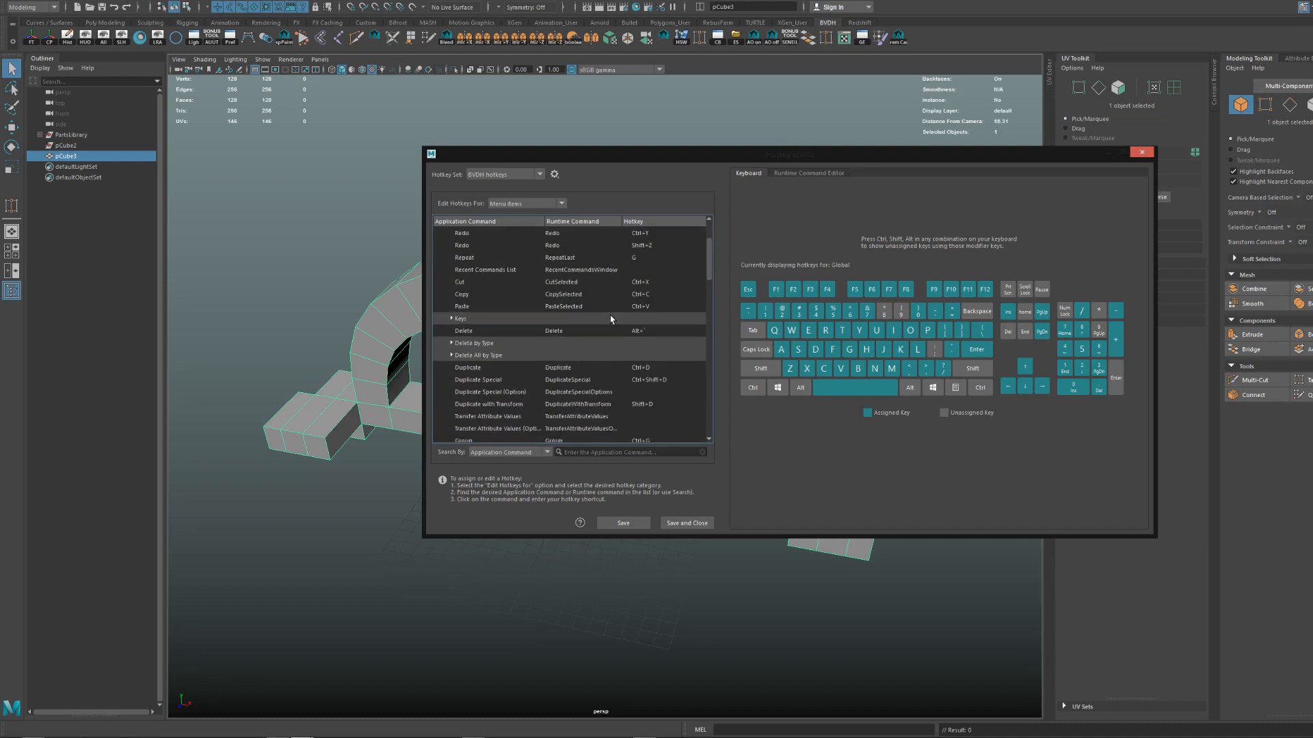
# Check which keys are free with the Alt and Ctrl modifiers, and enter Alt+` as the Delete command's hotkey.
pyautogui.click(648, 334)
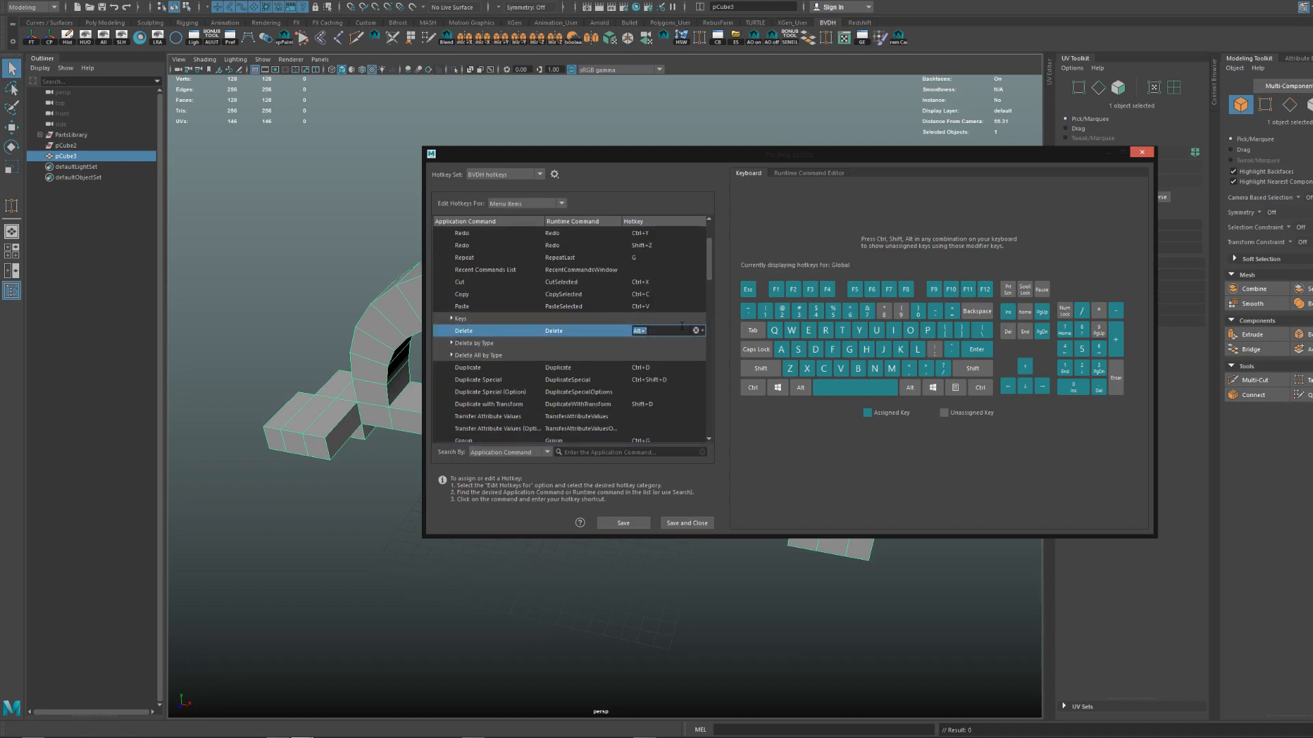
pyautogui.press('alt')
pyautogui.press('alt')
pyautogui.press('ctrl')
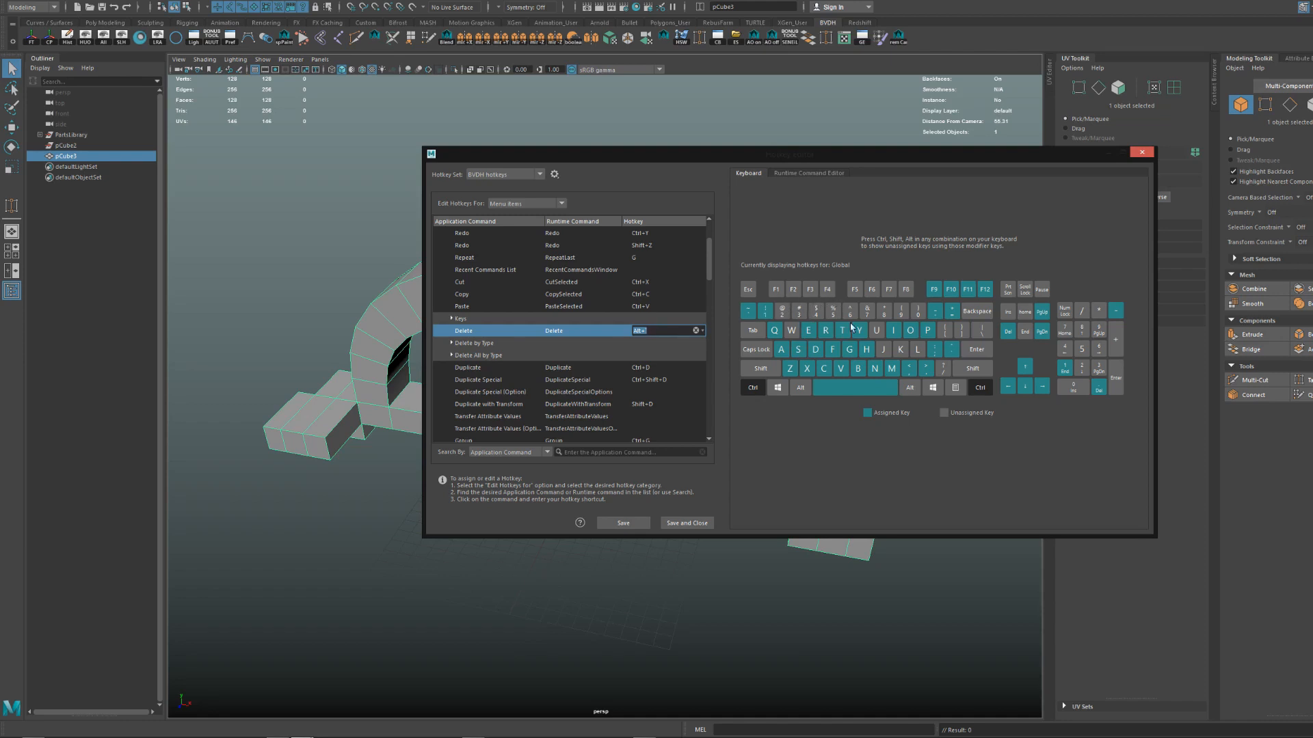
pyautogui.hotkey('alt', '`')
pyautogui.click(646, 306)
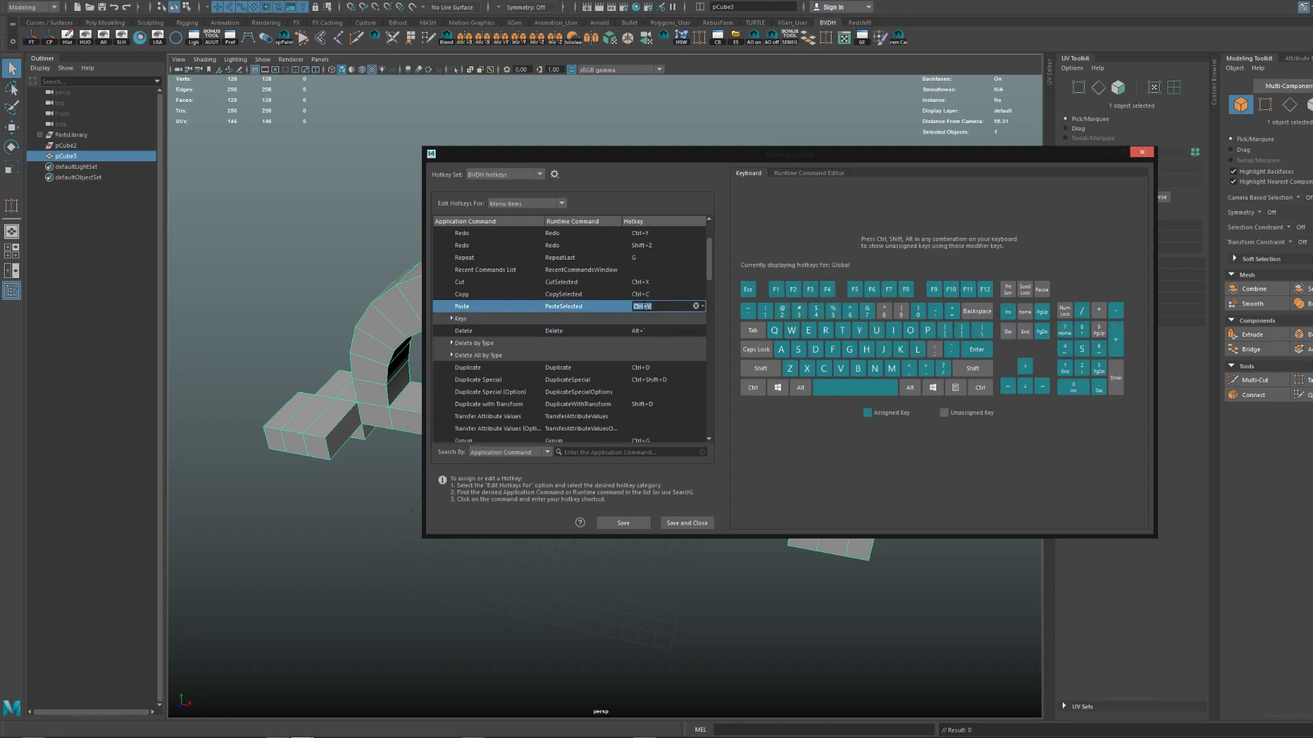
# Switch the hotkey category to Editors, choose the UV Editor, and browse its commands and assigned hotkeys.
pyautogui.click(503, 203)
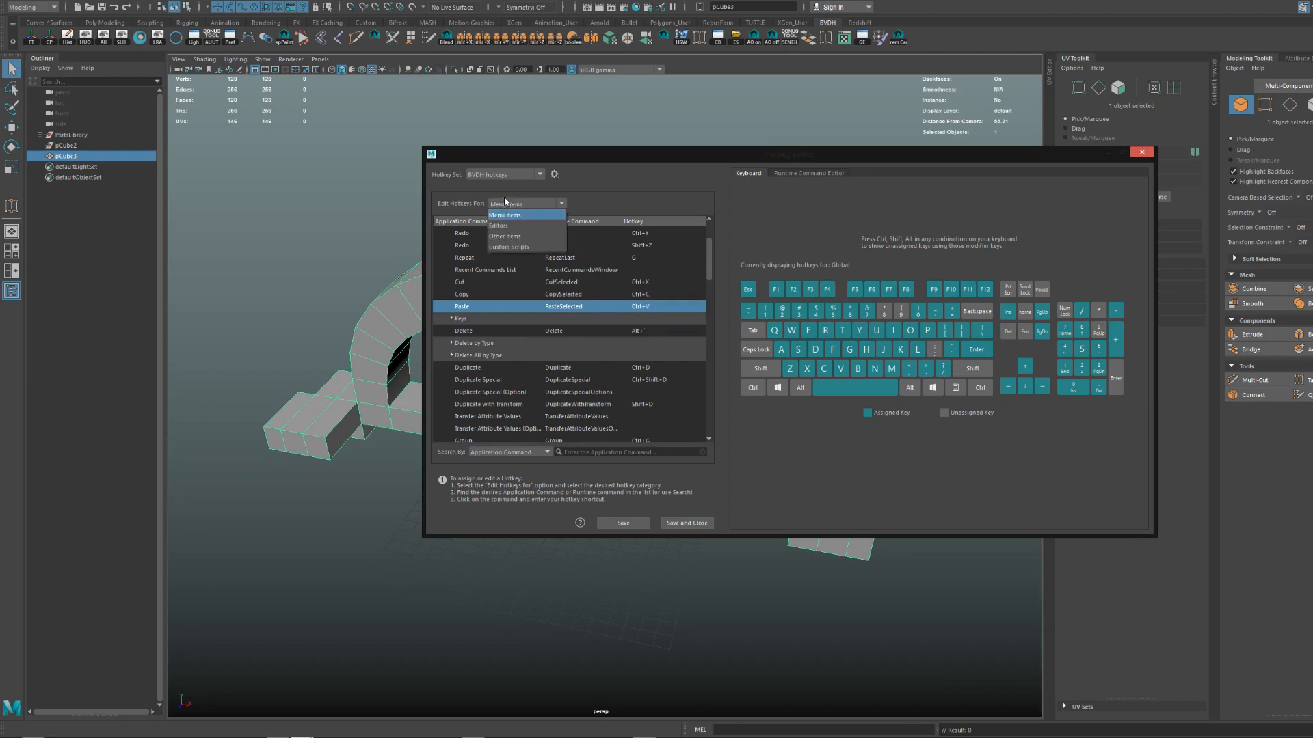
pyautogui.click(517, 228)
pyautogui.click(608, 203)
pyautogui.scroll(-3, 613, 265)
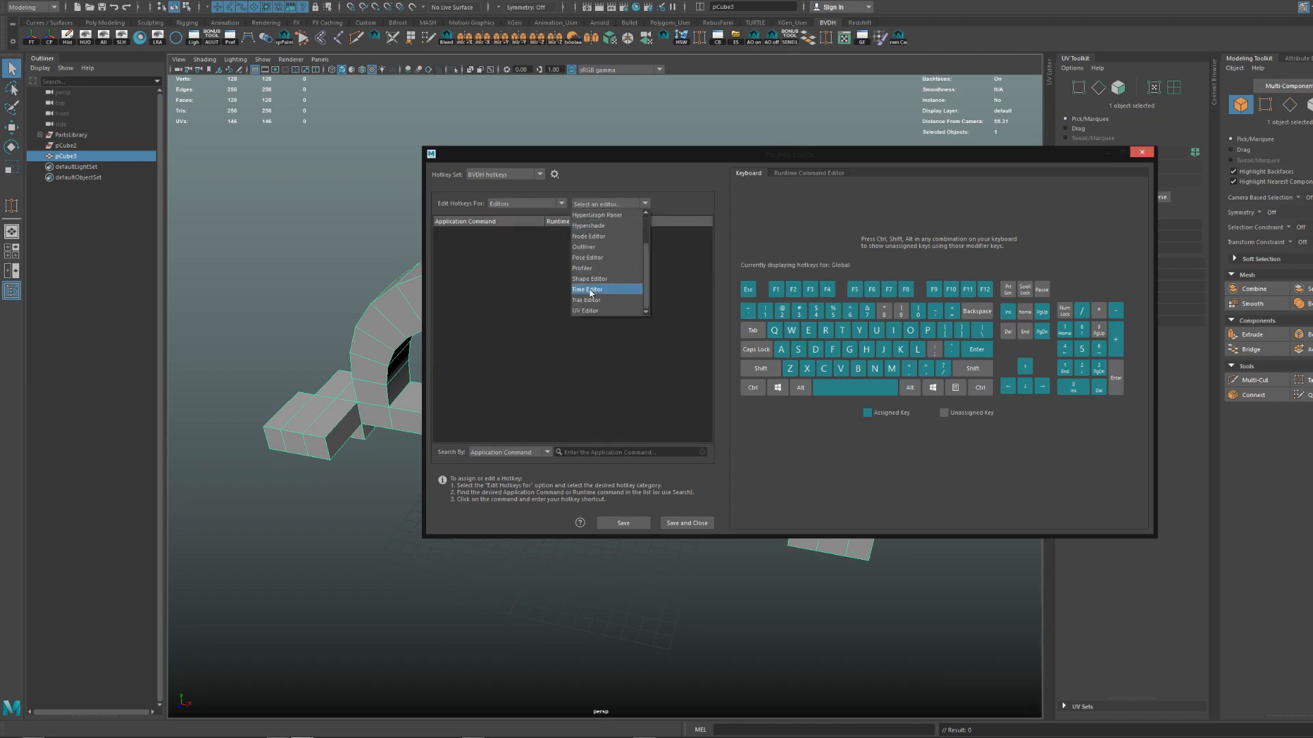
pyautogui.click(613, 309)
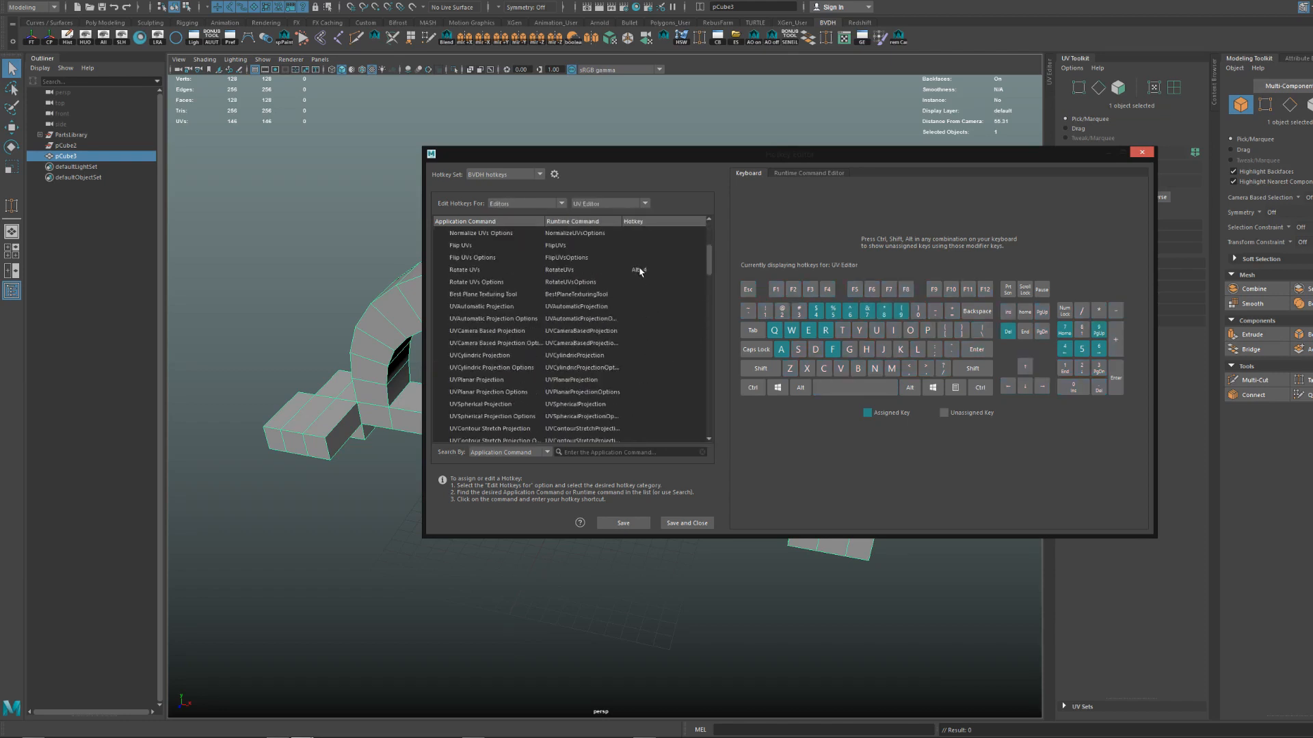
pyautogui.scroll(-5, 647, 313)
pyautogui.scroll(8, 647, 315)
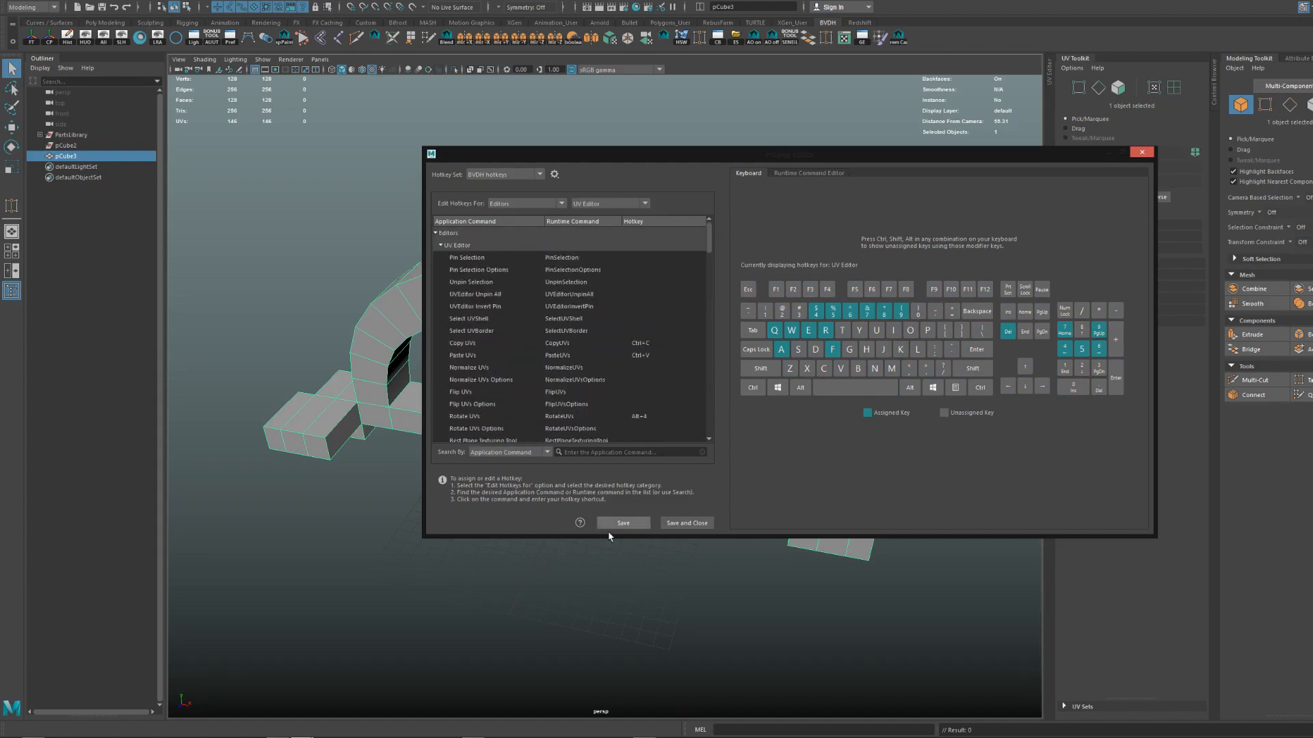
# Close the Hotkey Editor, review the list of marking menus in the enlarged Marking Menu Editor, and close it.
pyautogui.click(1140, 152)
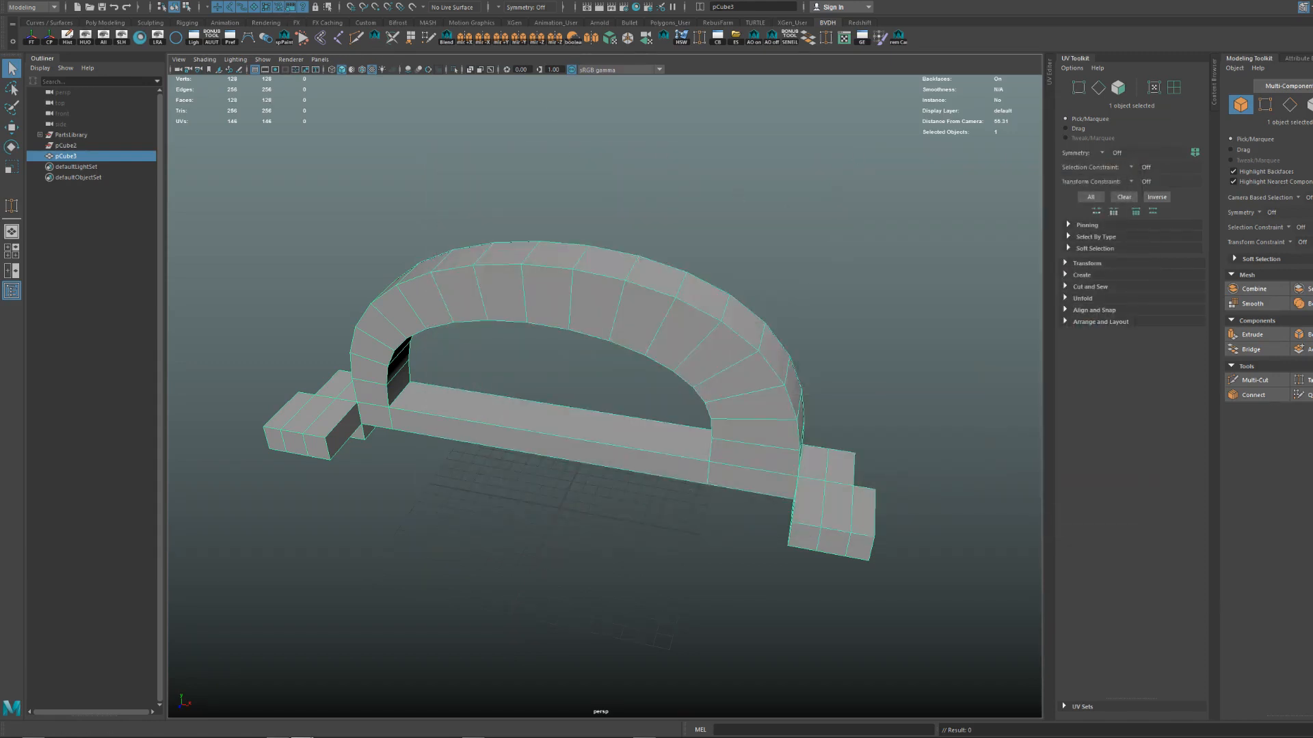
pyautogui.click(159, 1)
pyautogui.moveTo(228, 94)
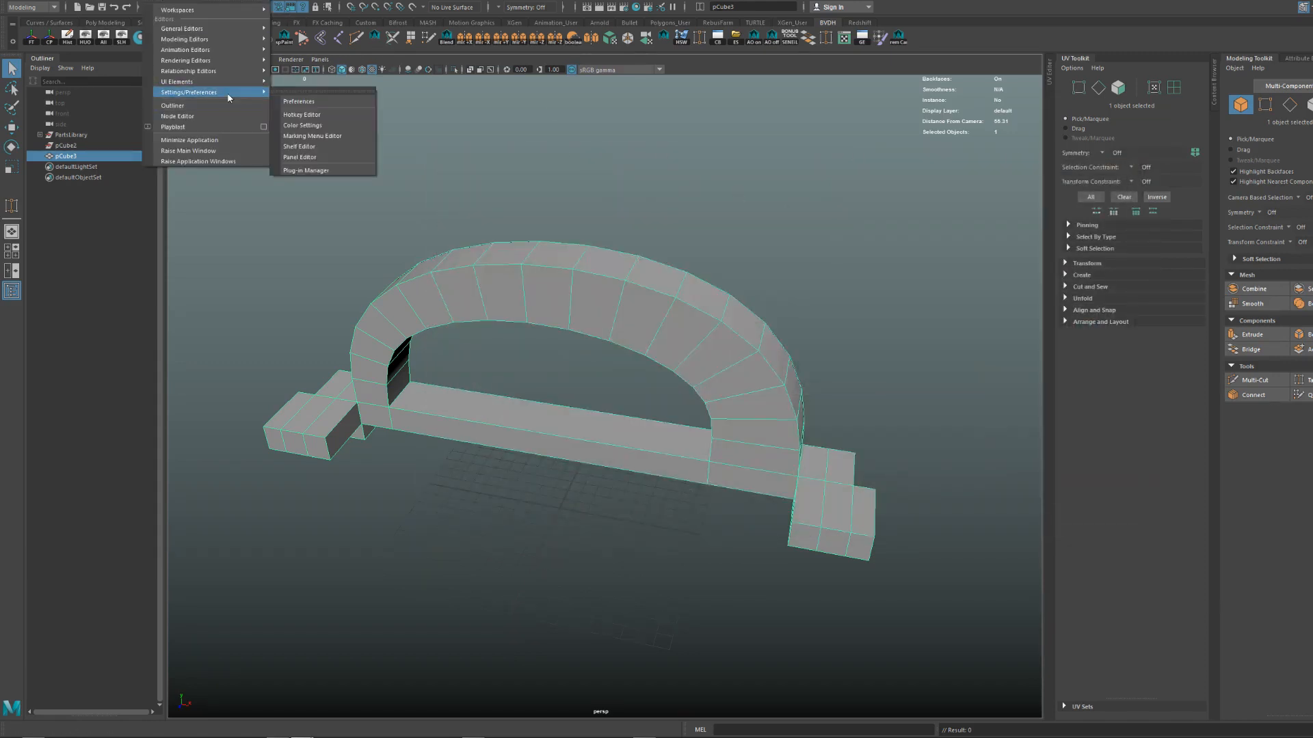
pyautogui.click(313, 136)
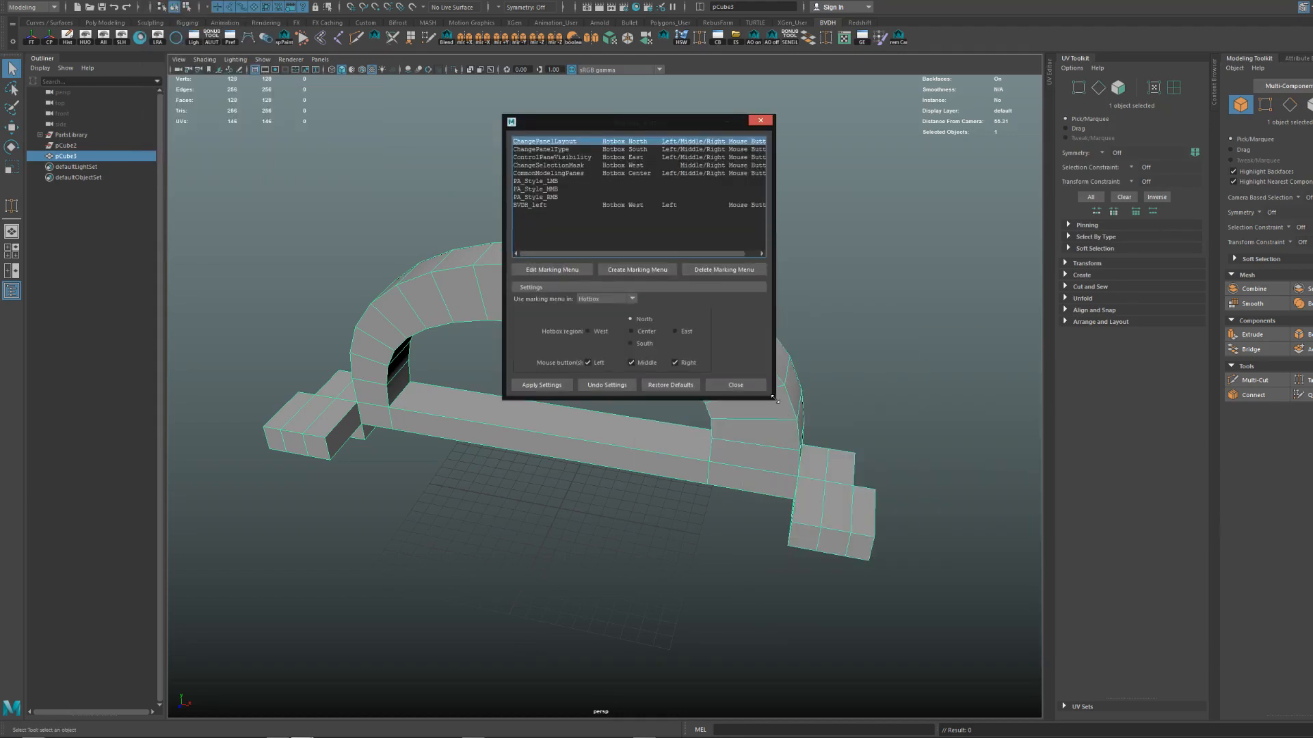
pyautogui.moveTo(775, 400); pyautogui.dragTo(899, 502)
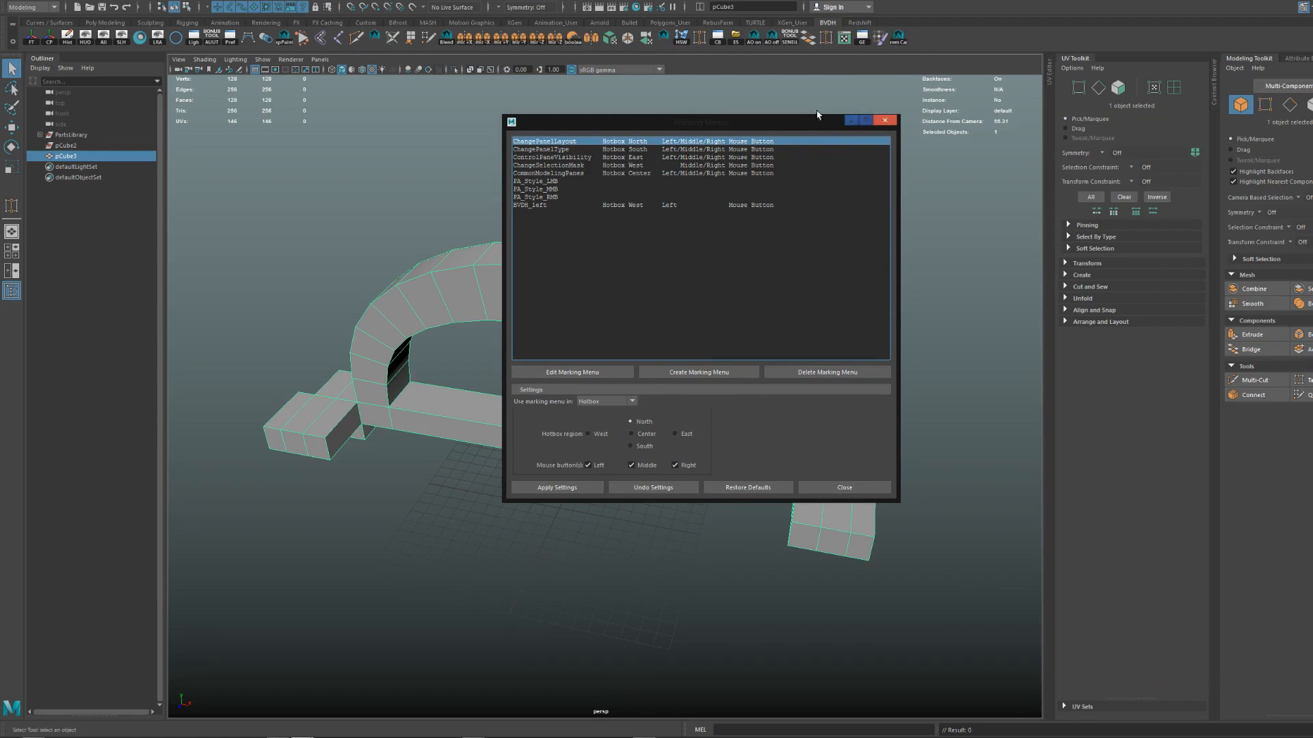
pyautogui.moveTo(808, 118); pyautogui.dragTo(622, 195)
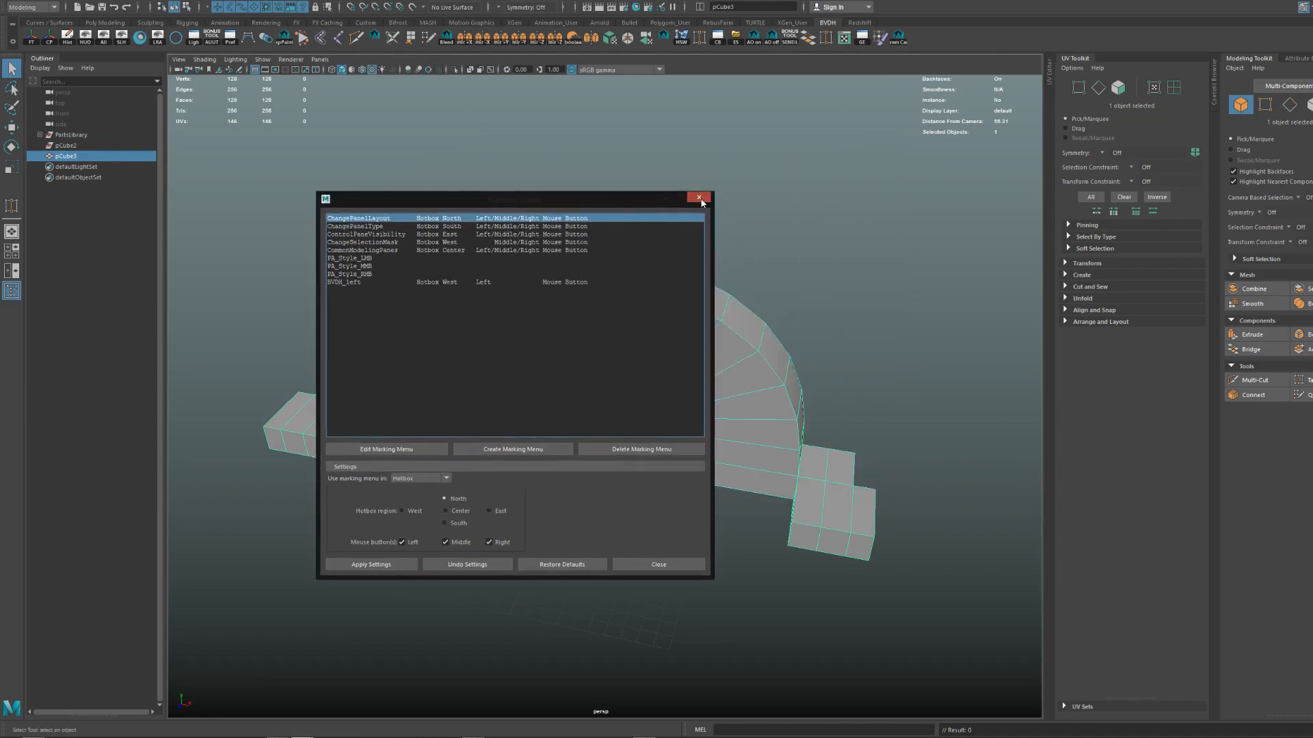
pyautogui.click(699, 198)
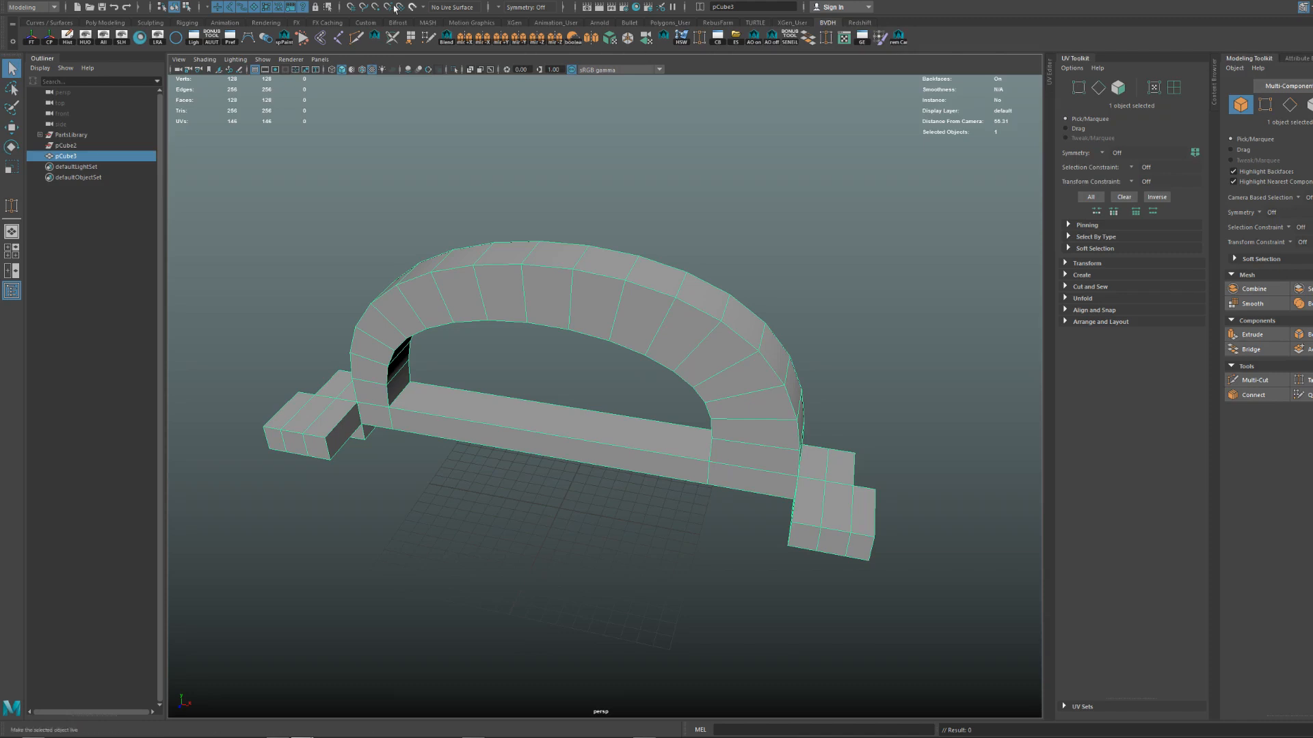
# Add the Conform command from Mesh Display to the BVDH shelf and delete it from the shelf again.
pyautogui.click(277, 2)
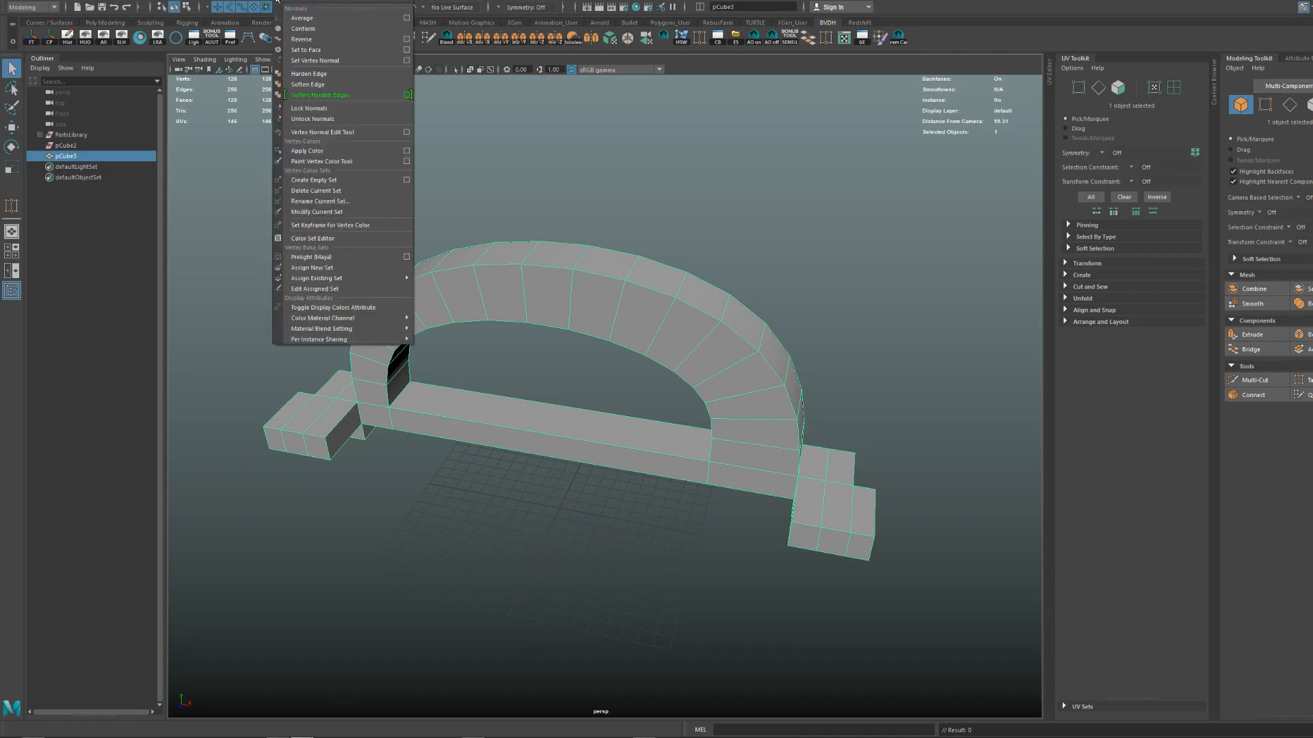
pyautogui.click(311, 23)
pyautogui.click(276, 2)
pyautogui.keyDown('ctrl'); pyautogui.keyDown('shift'); pyautogui.click(313, 30); pyautogui.keyUp('shift'); pyautogui.keyUp('ctrl')
pyautogui.keyDown('alt'); pyautogui.moveTo(756, 123); pyautogui.dragTo(756, 104); pyautogui.keyUp('alt')
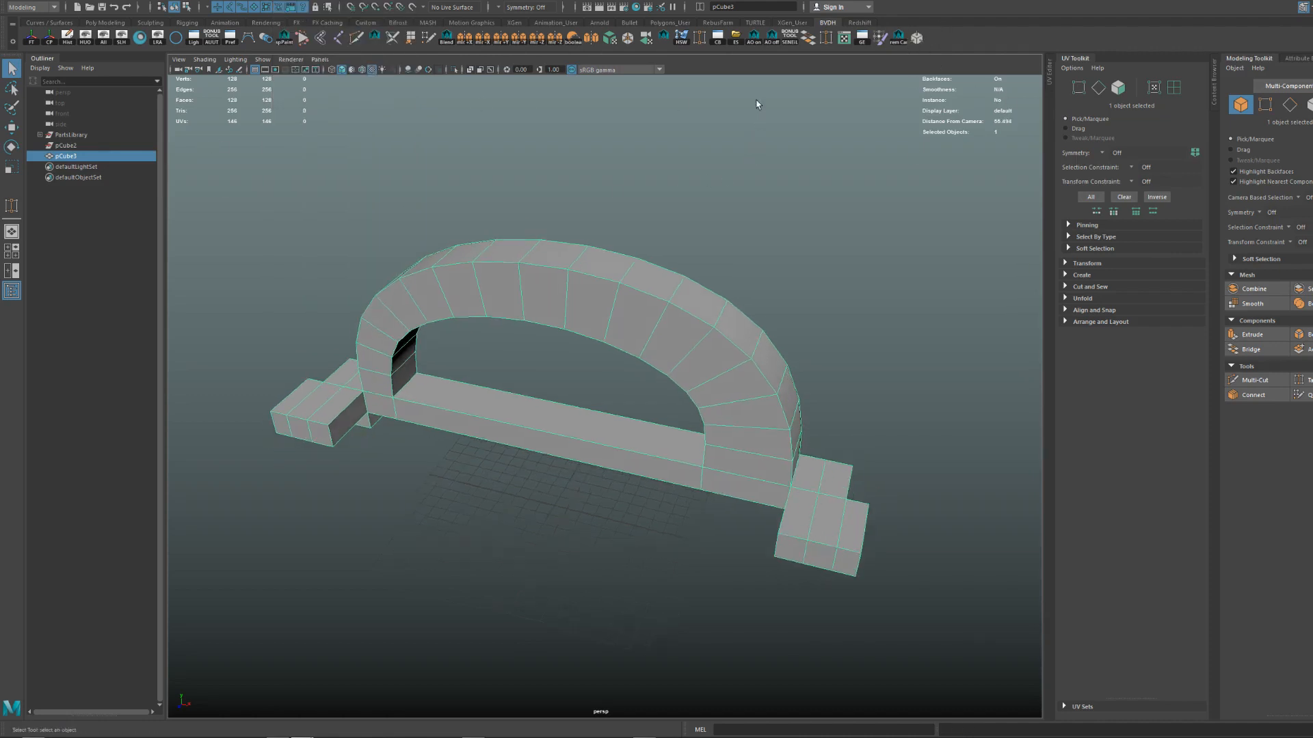
pyautogui.rightClick(916, 37)
pyautogui.click(946, 78)
pyautogui.keyDown('alt'); pyautogui.moveTo(945, 79); pyautogui.dragTo(786, 167); pyautogui.keyUp('alt')
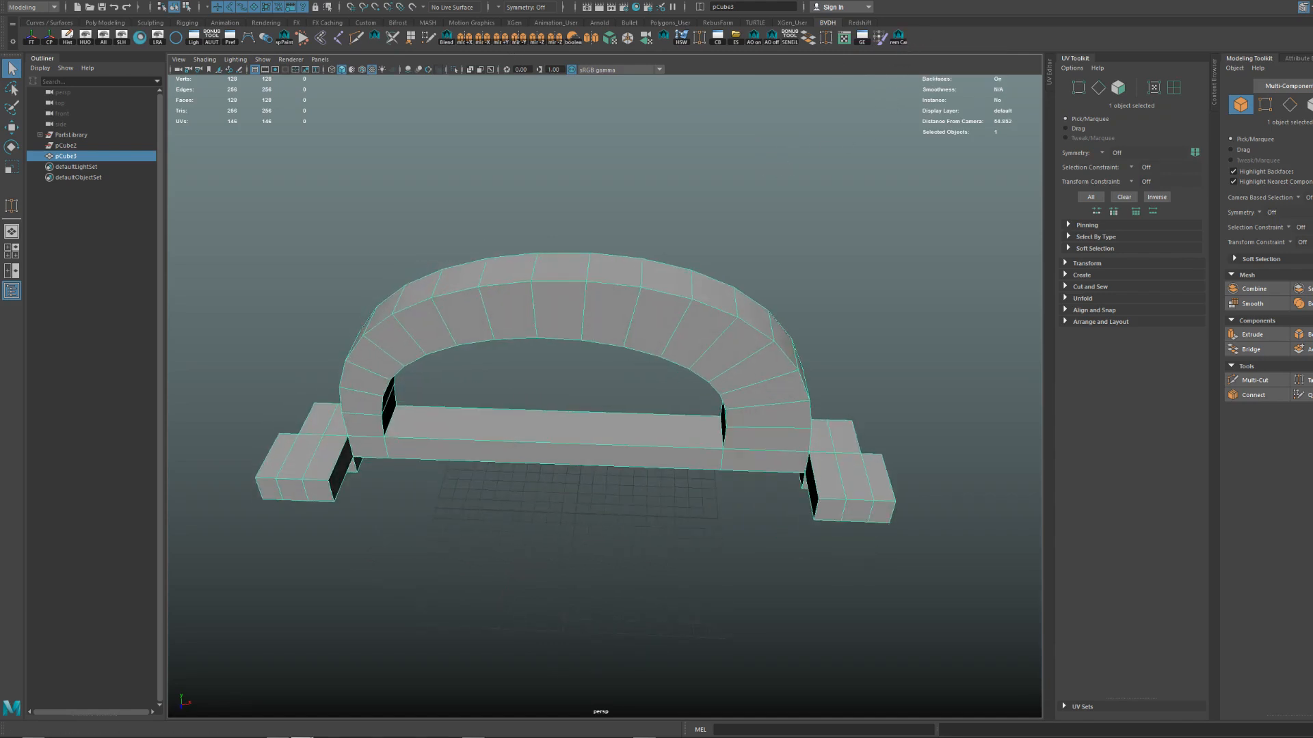
# Reopen the Marking Menu Editor and select the BVDH_left marking menu to review its hotbox region settings.
pyautogui.click(158, 0)
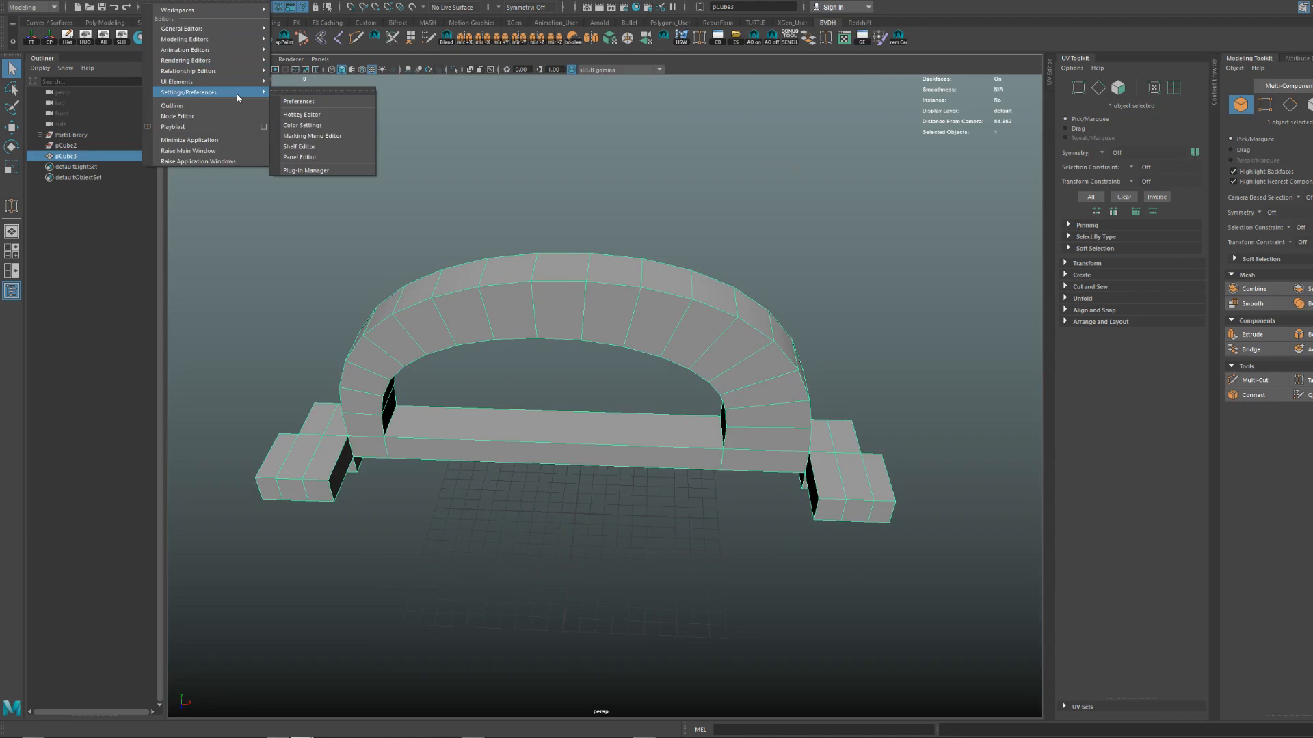
pyautogui.click(342, 136)
pyautogui.moveTo(592, 198); pyautogui.dragTo(743, 173)
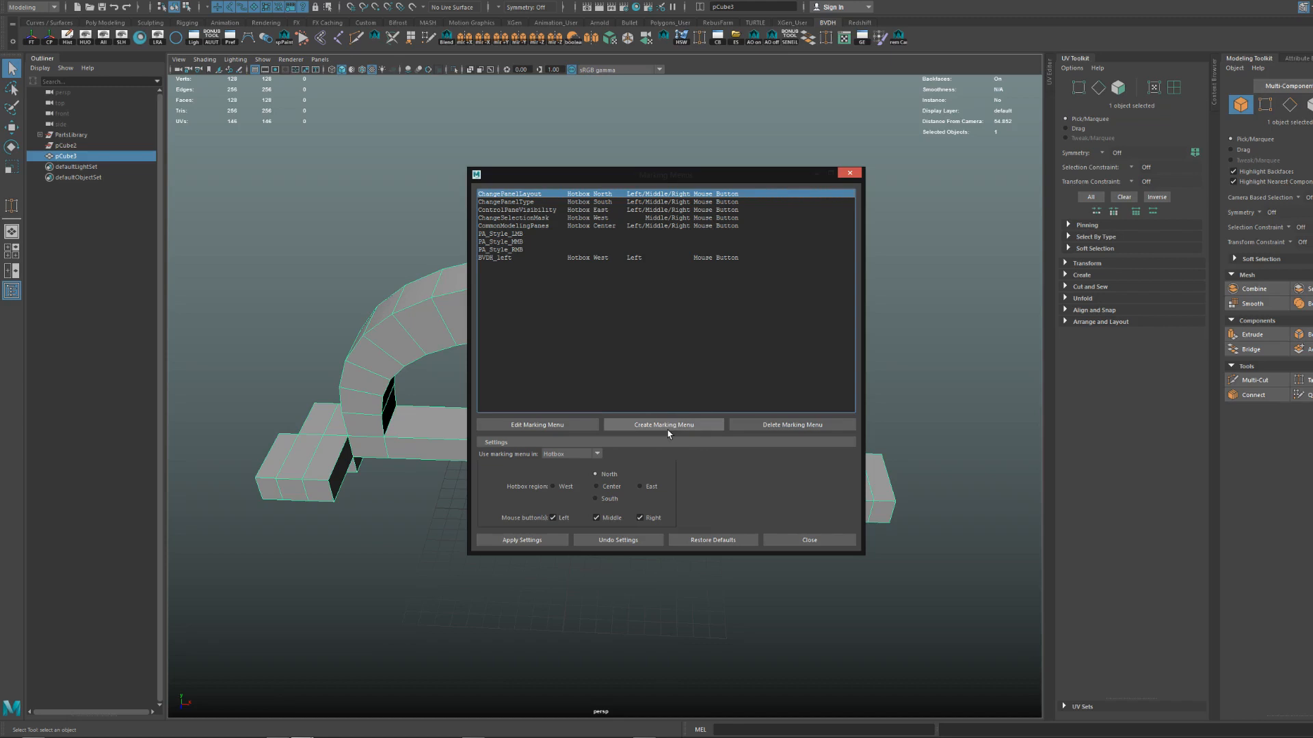
pyautogui.click(500, 258)
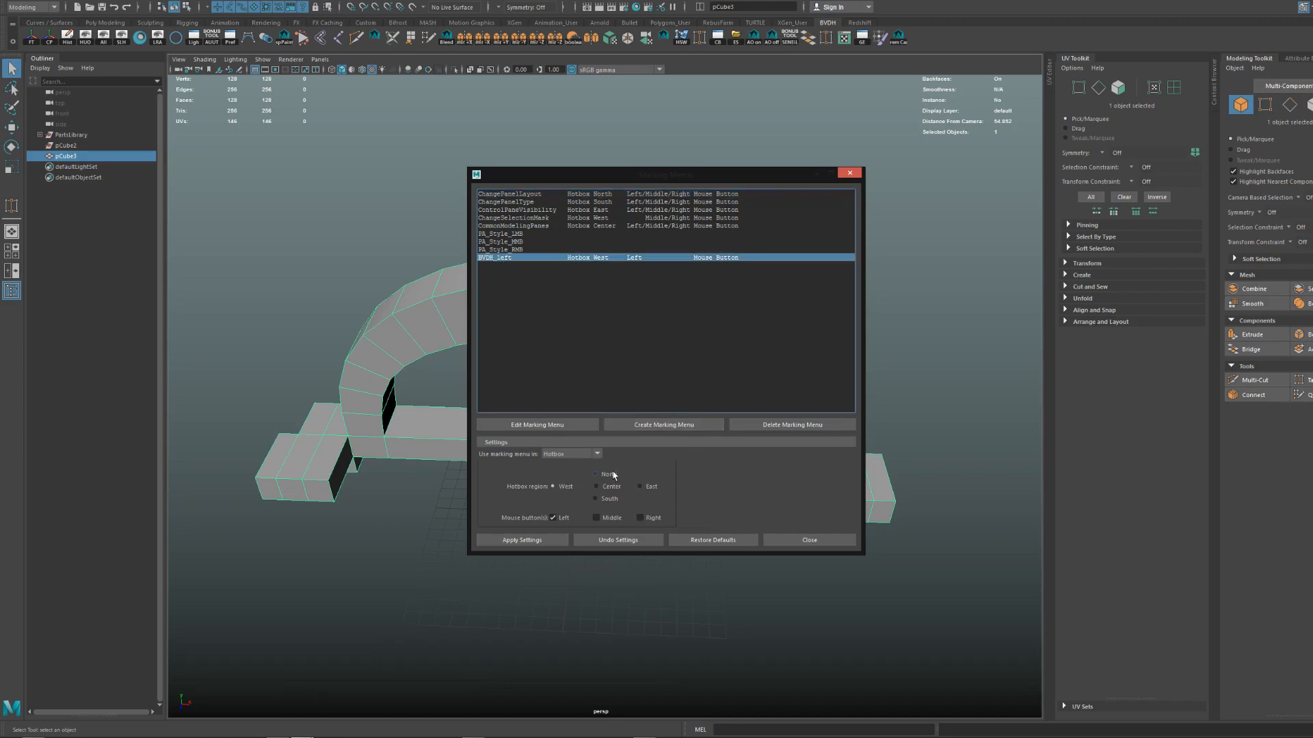
pyautogui.click(596, 498)
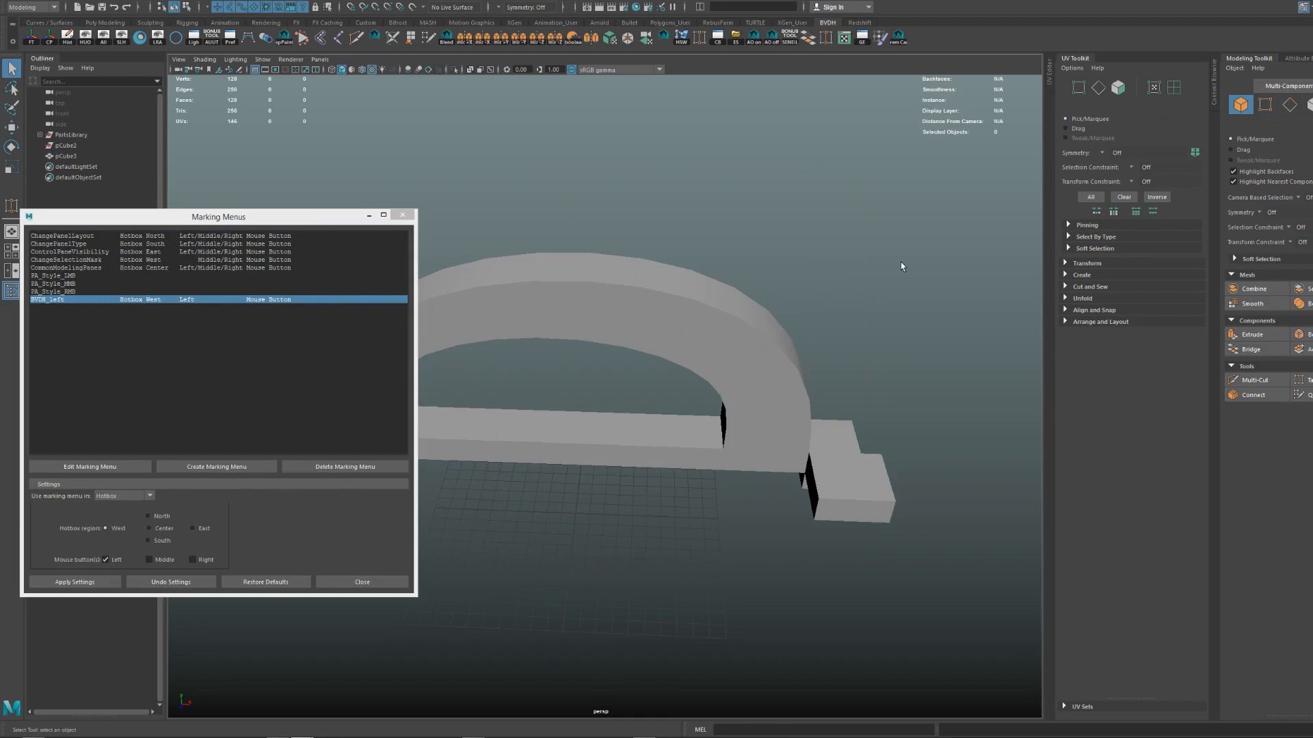
# Show the hotbox over the viewport and check its north, west and south marking menu regions.
pyautogui.press('space')
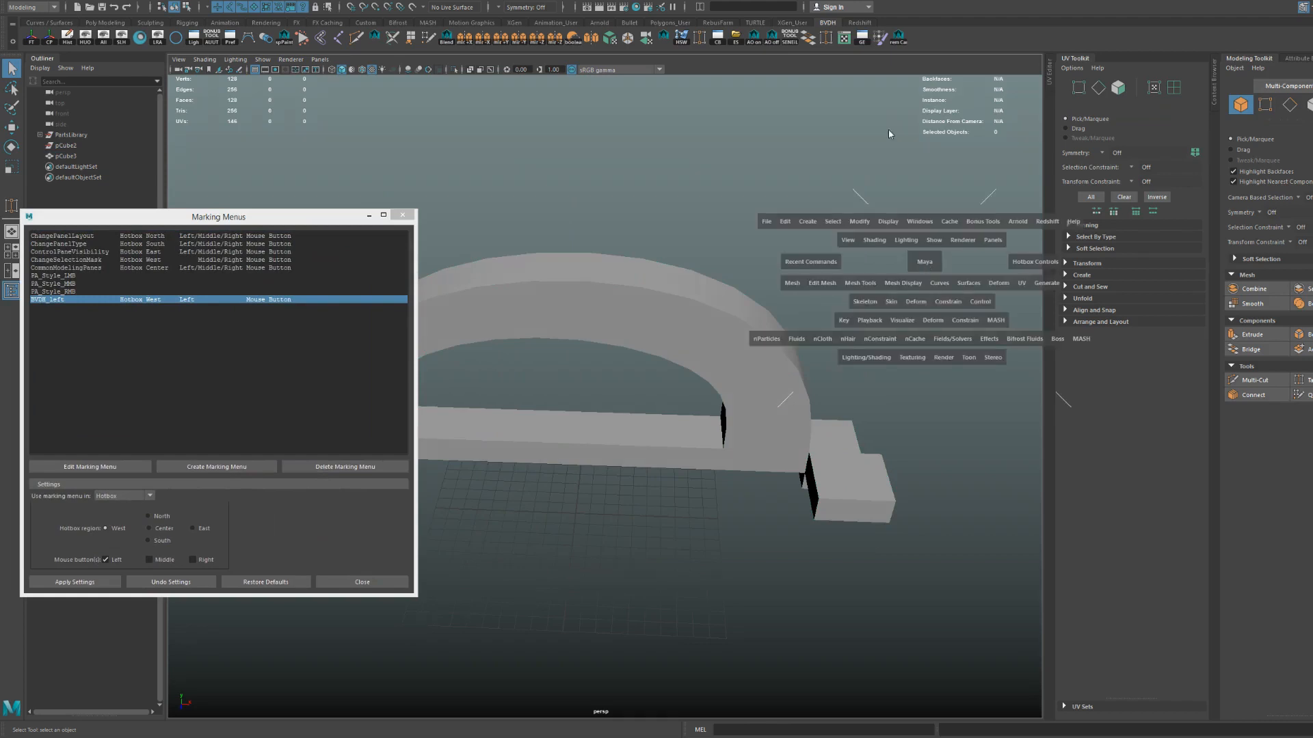
pyautogui.click(890, 134)
pyautogui.click(682, 251)
pyautogui.click(930, 430)
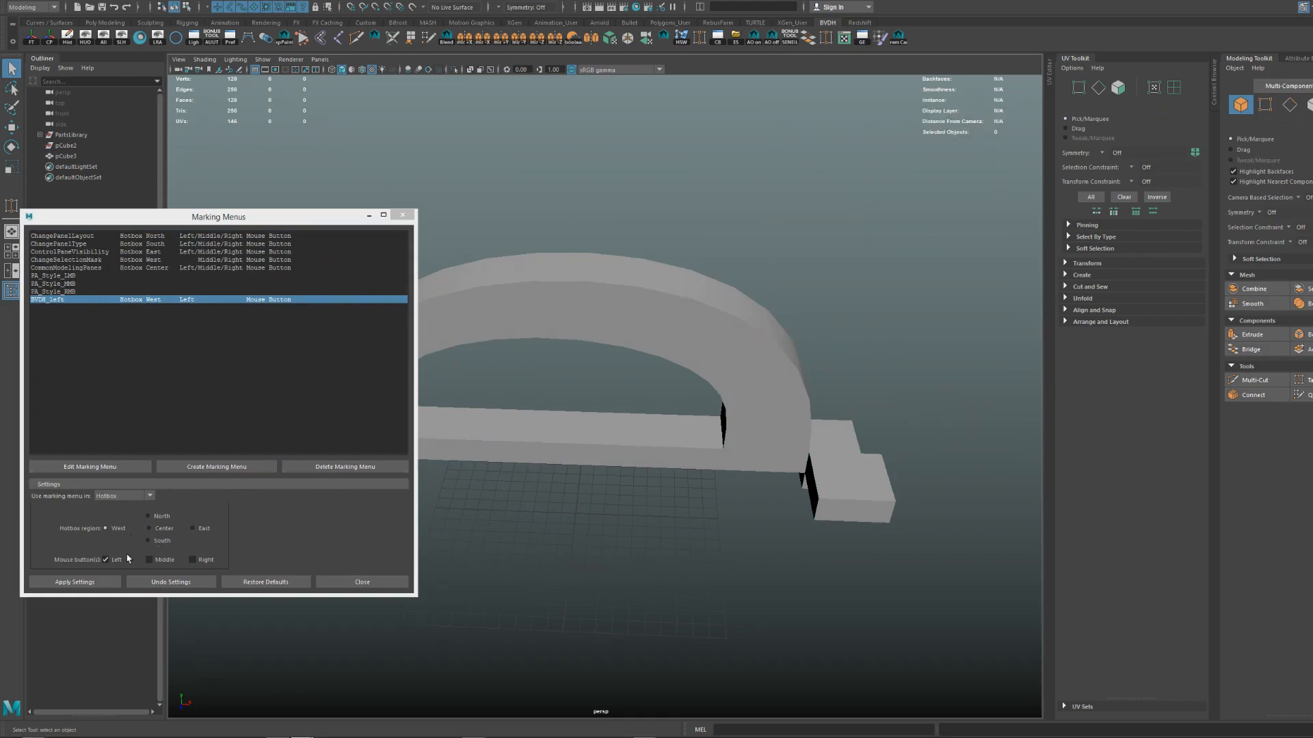
# Edit the BVDH_left marking menu, try the camera shelf command in its empty centre slot, test it, and close both editors without saving.
pyautogui.moveTo(196, 221); pyautogui.dragTo(406, 220)
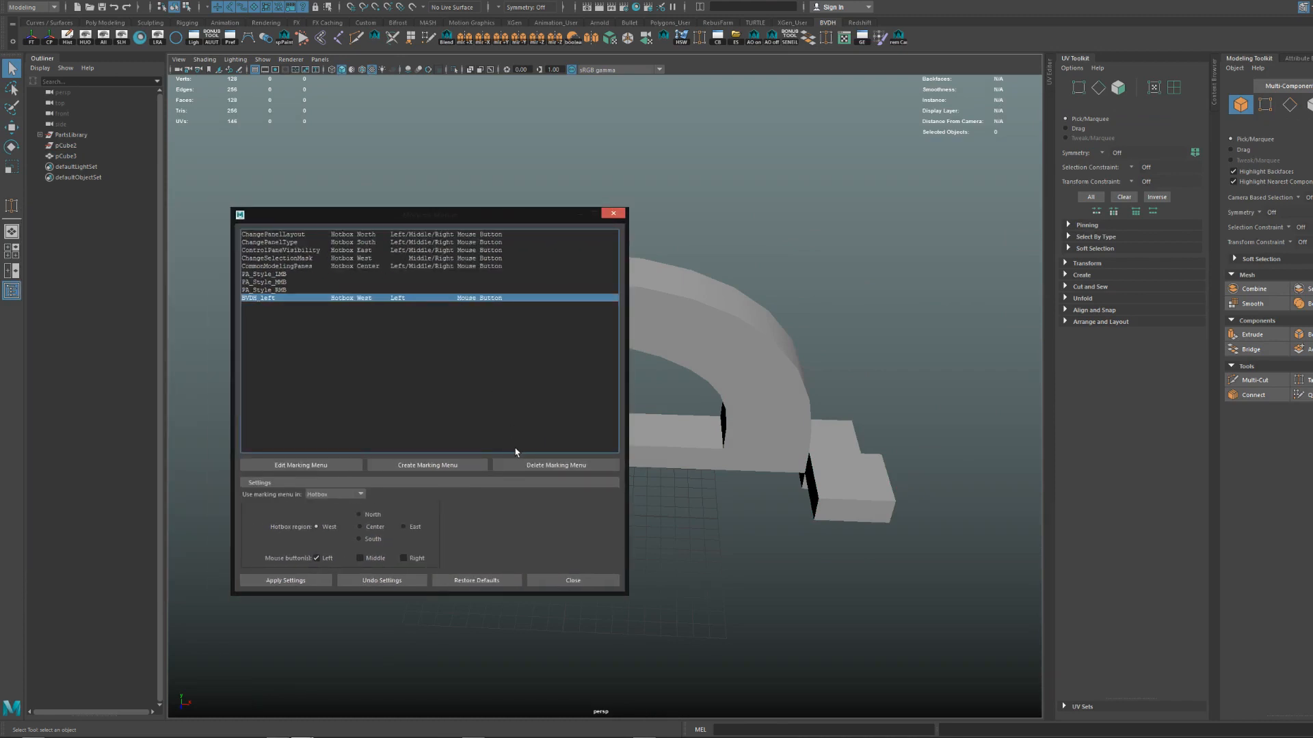
pyautogui.click(315, 464)
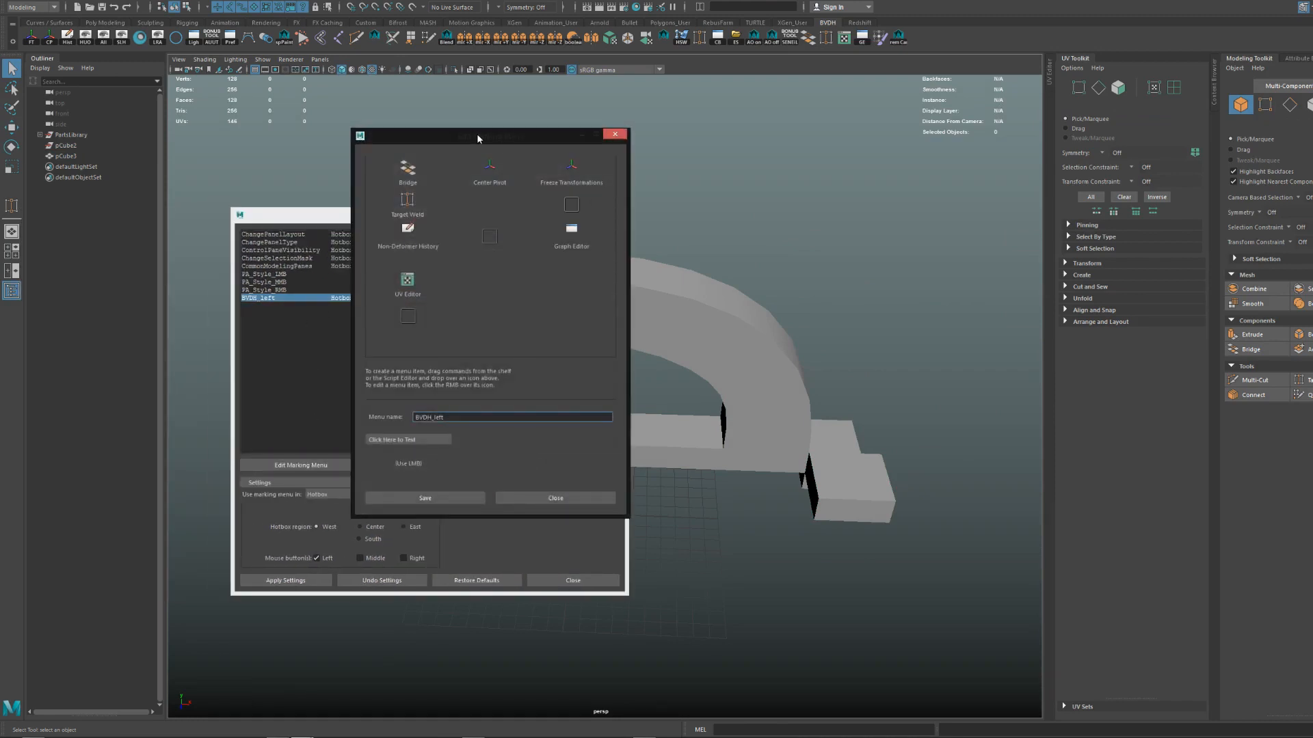
pyautogui.moveTo(477, 133); pyautogui.dragTo(765, 164)
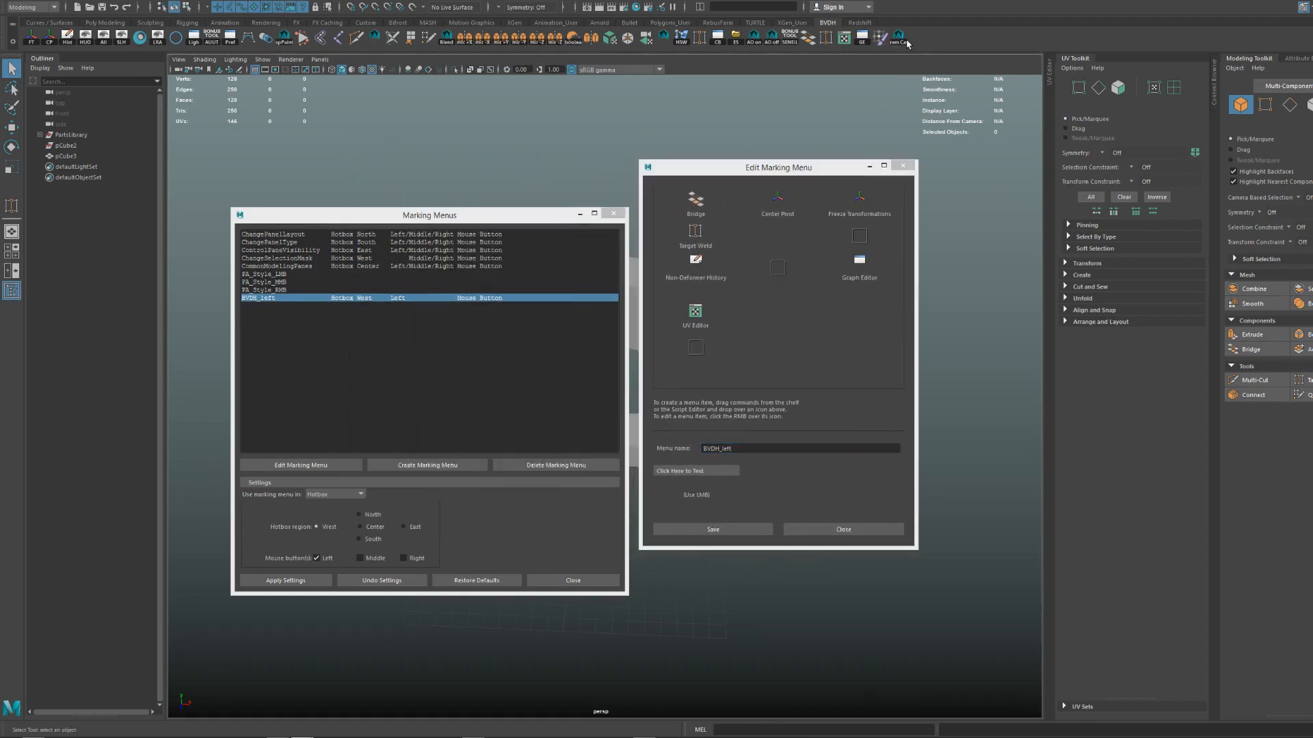
pyautogui.moveTo(903, 41); pyautogui.dragTo(777, 272, button='middle')
pyautogui.moveTo(903, 41); pyautogui.dragTo(781, 268, button='middle')
pyautogui.click(707, 471)
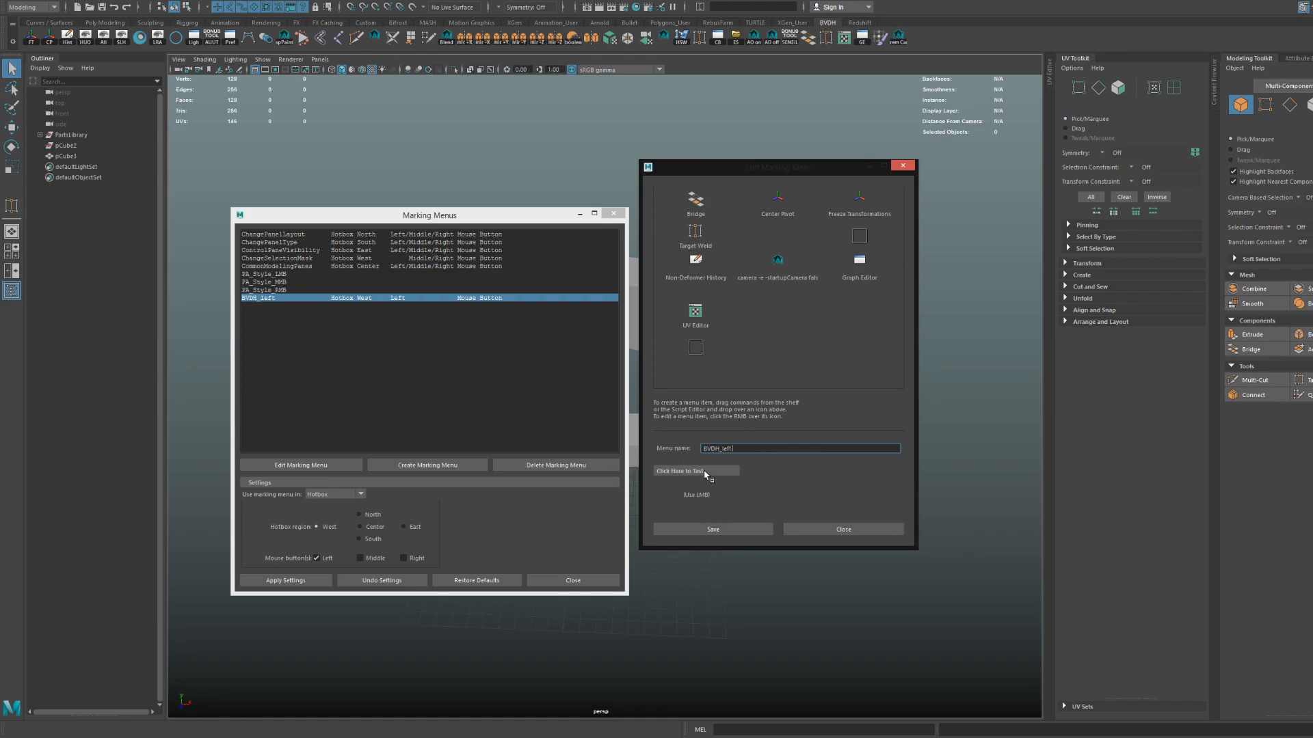
pyautogui.moveTo(708, 472)
pyautogui.mouseDown()
pyautogui.moveTo(707, 523)
pyautogui.moveTo(709, 482)
pyautogui.mouseUp()
pyautogui.click(833, 528)
pyautogui.click(589, 581)
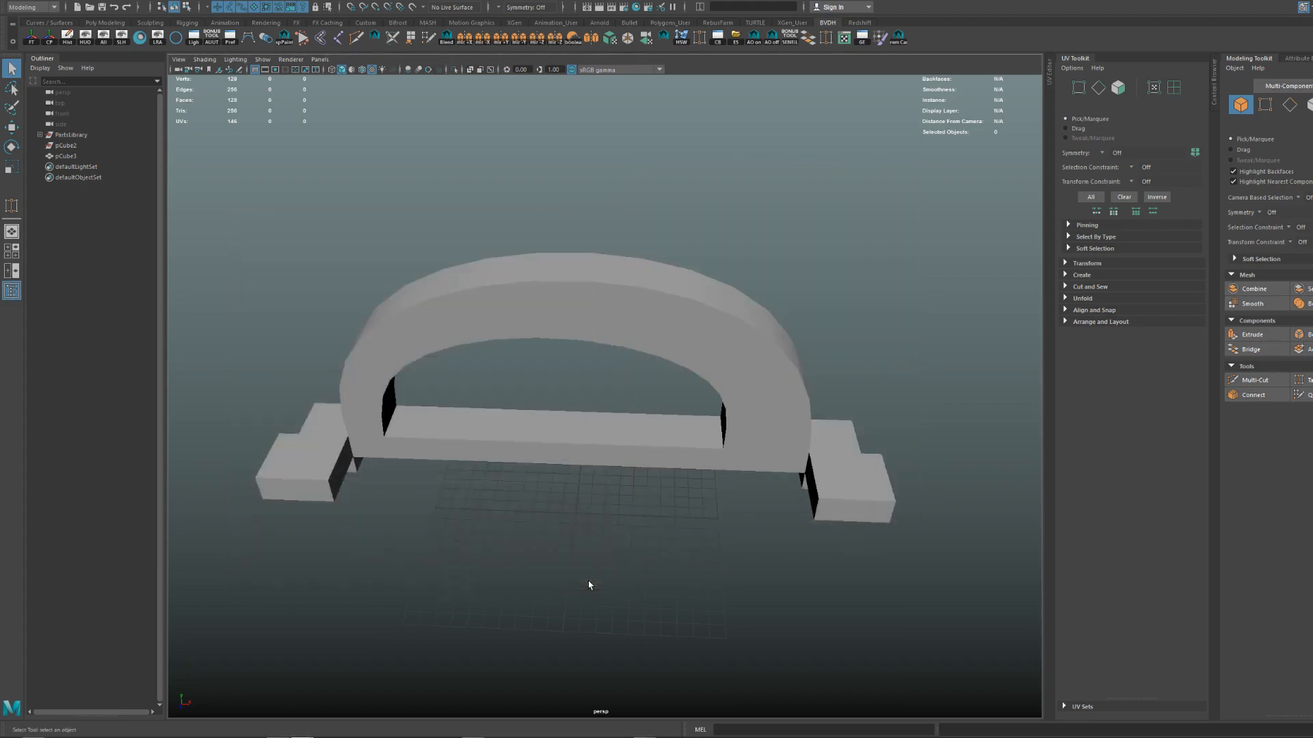
# Select the arch mesh pCube3 and delete it from the scene.
pyautogui.moveTo(590, 582); pyautogui.dragTo(762, 265)
pyautogui.press('Delete')
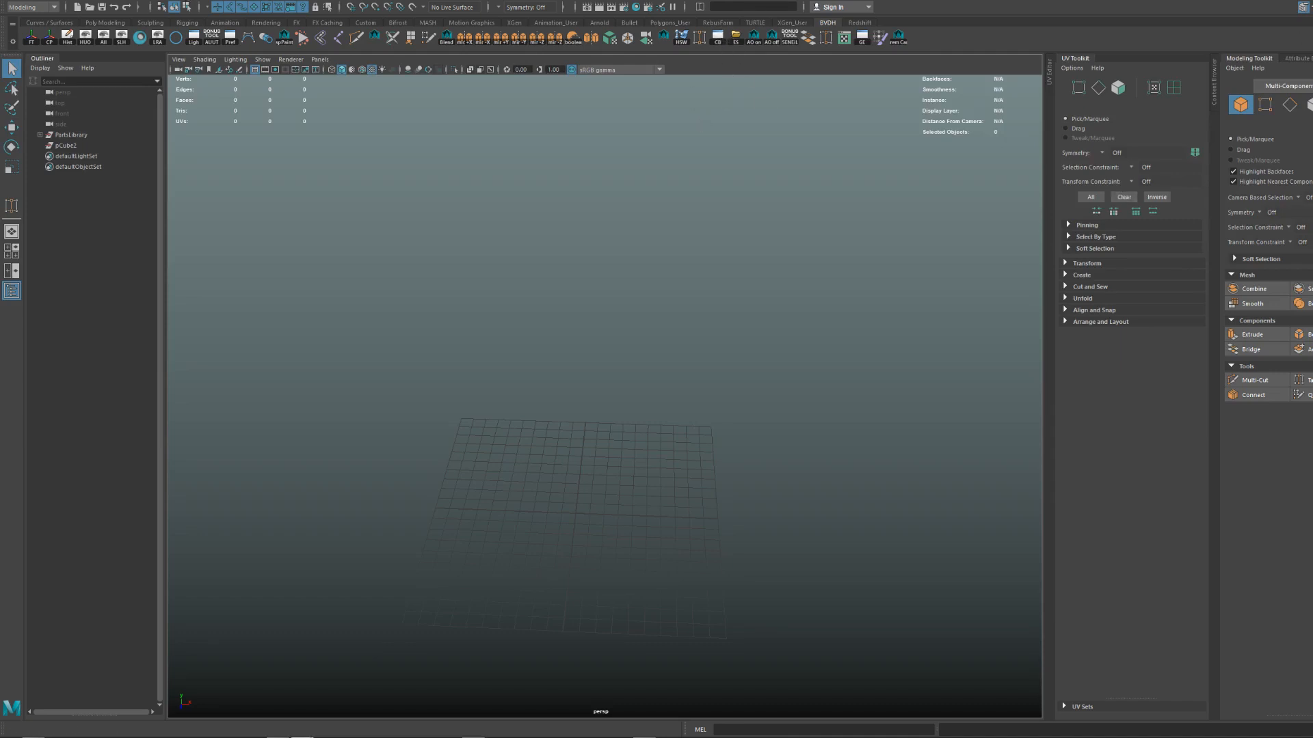
# Open the Content Browser beside the viewport and collapse the UV Toolkit.
pyautogui.click(159, 1)
pyautogui.moveTo(238, 96)
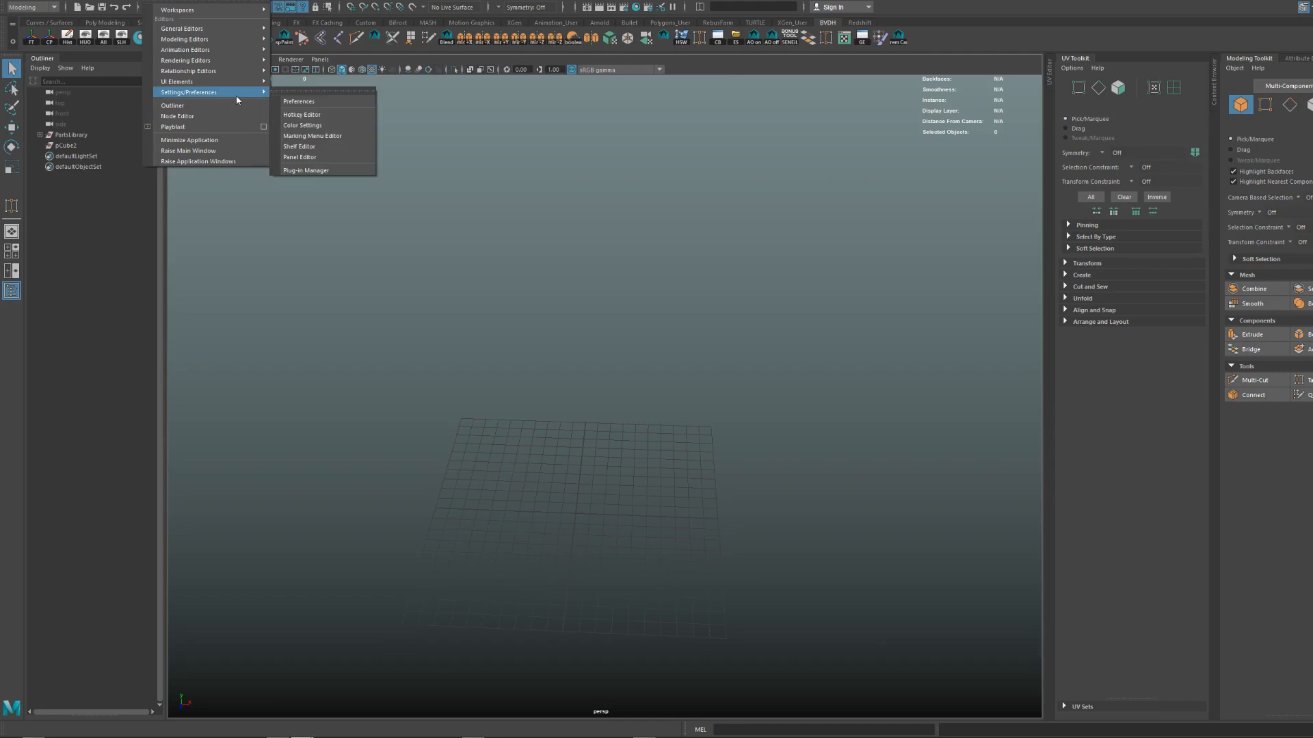
pyautogui.moveTo(205, 28)
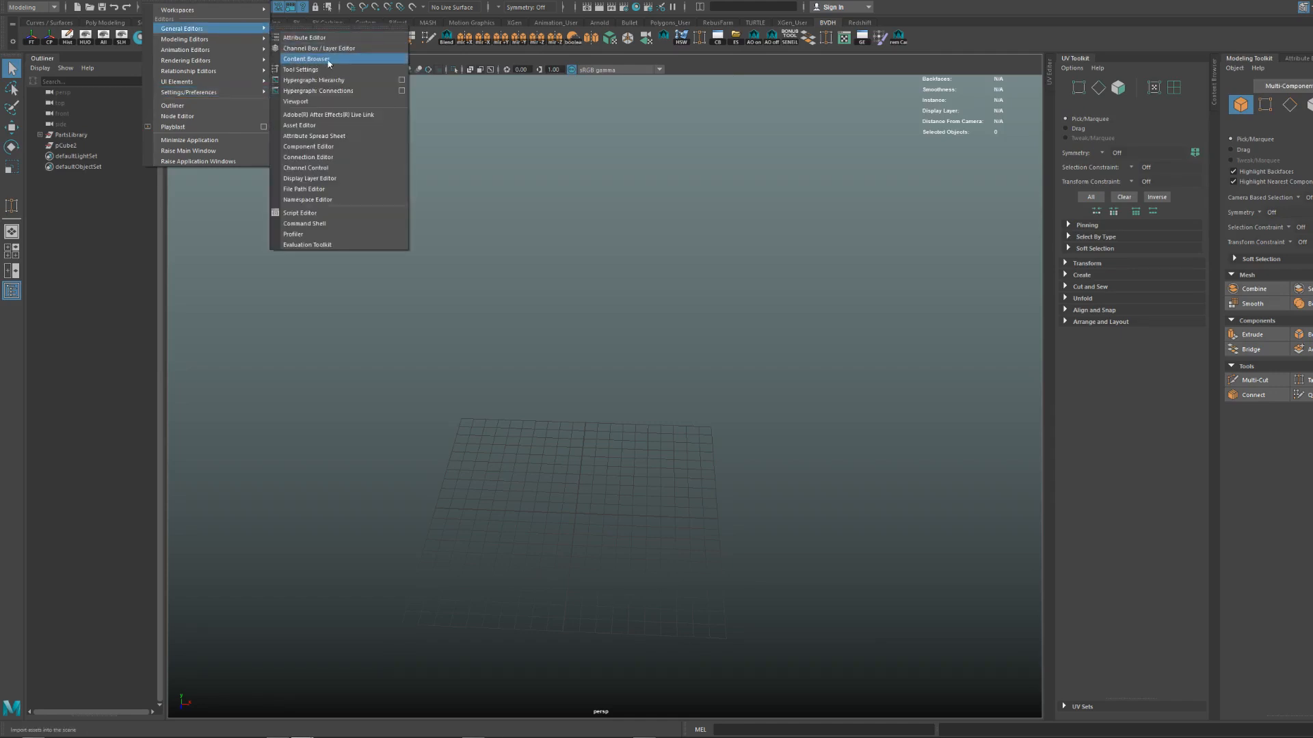
pyautogui.click(328, 59)
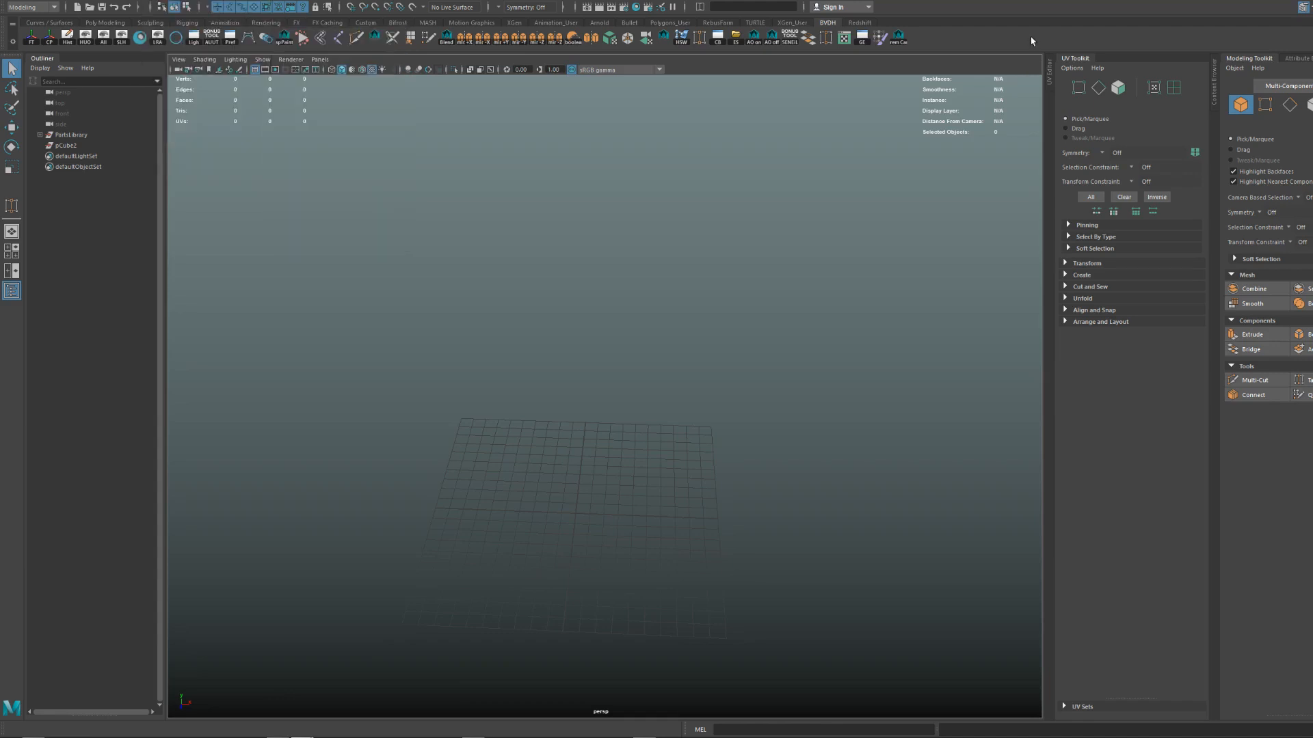
pyautogui.click(717, 38)
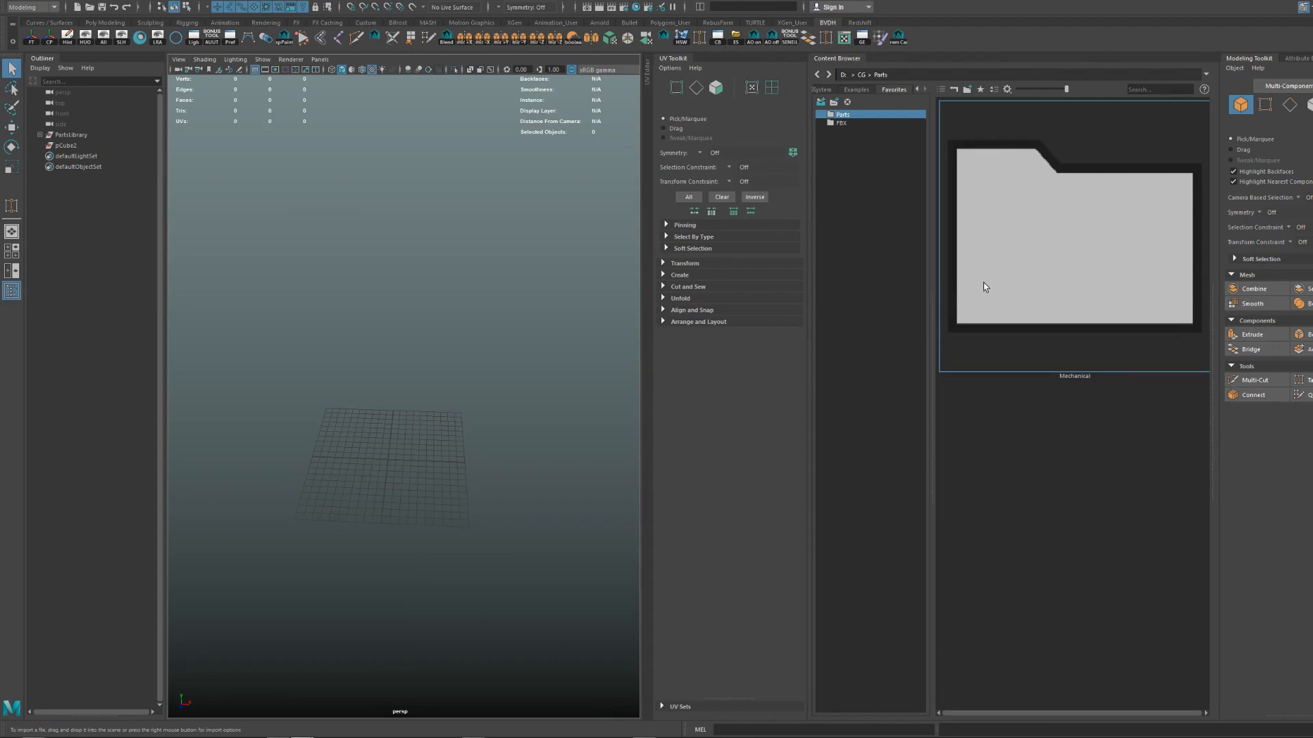
pyautogui.click(668, 60)
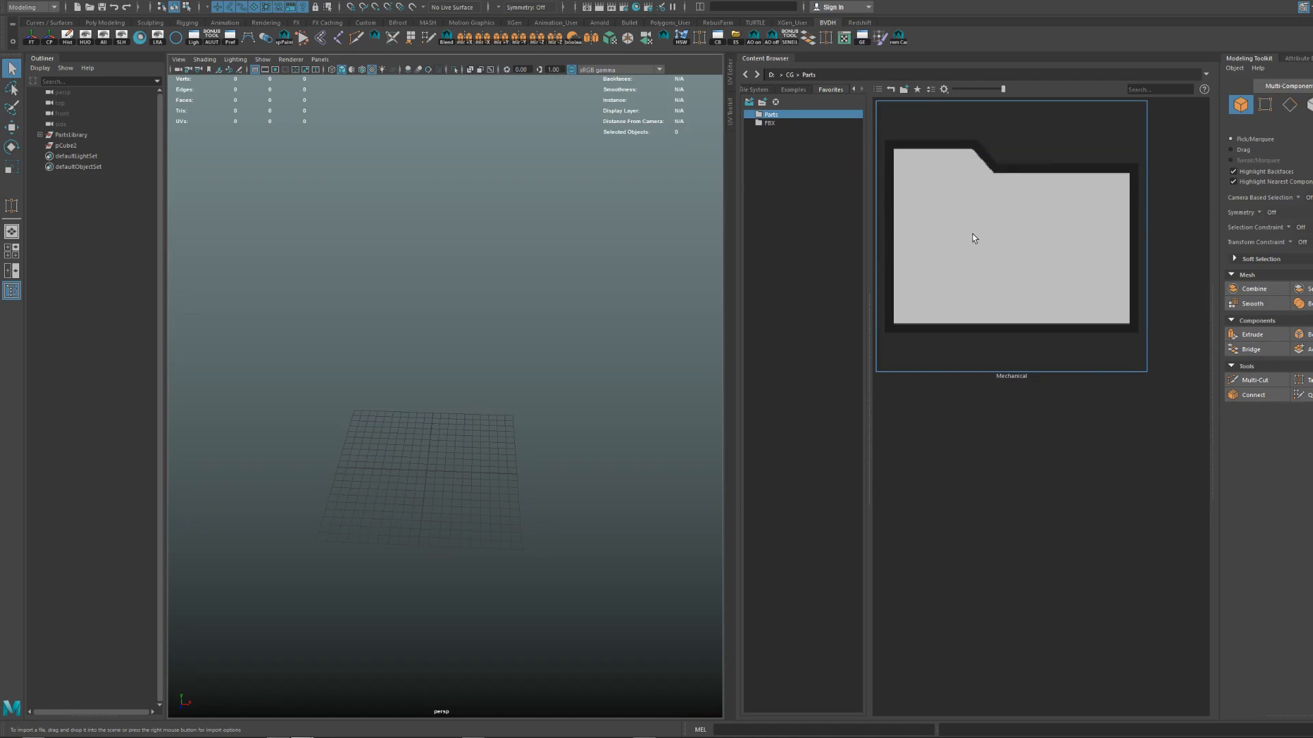
# Look through the FBX favourite and the Content Browser's example folders, and open the Mechanical folder under Parts.
pyautogui.click(764, 124)
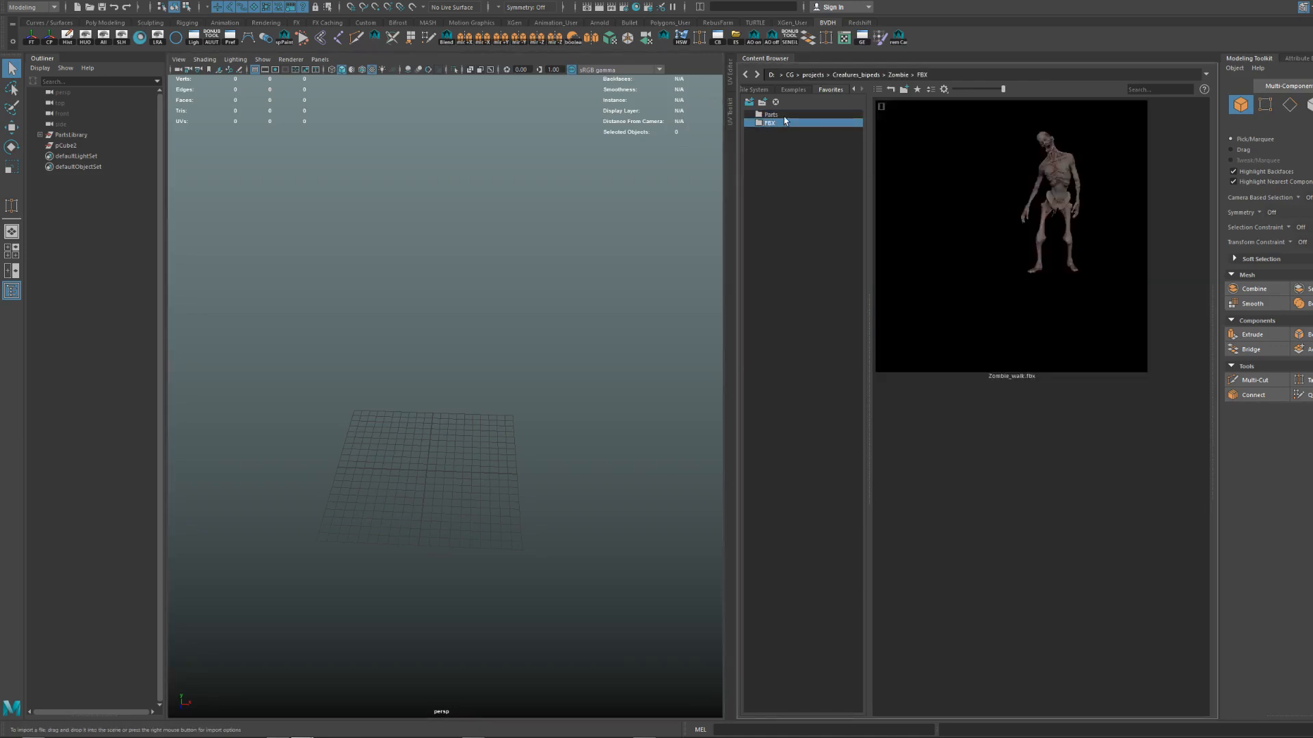
pyautogui.click(784, 116)
pyautogui.click(755, 91)
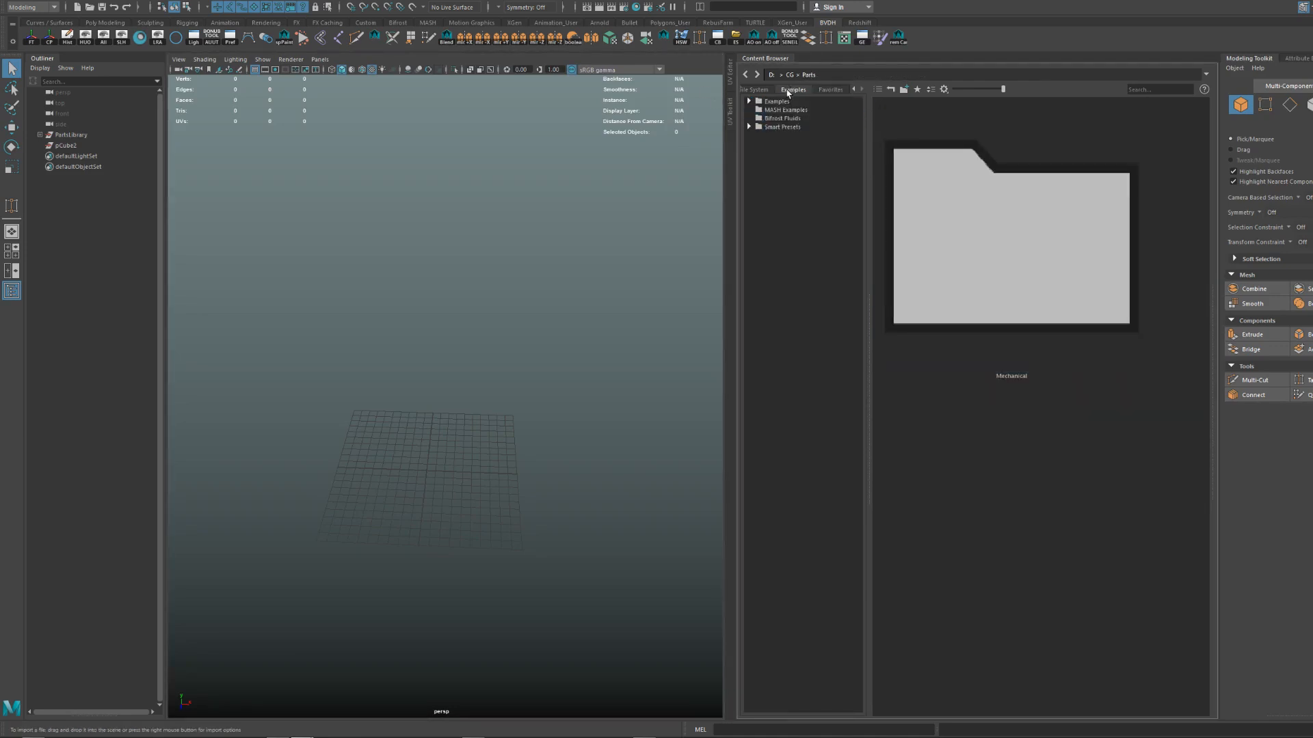
pyautogui.click(805, 90)
pyautogui.click(838, 91)
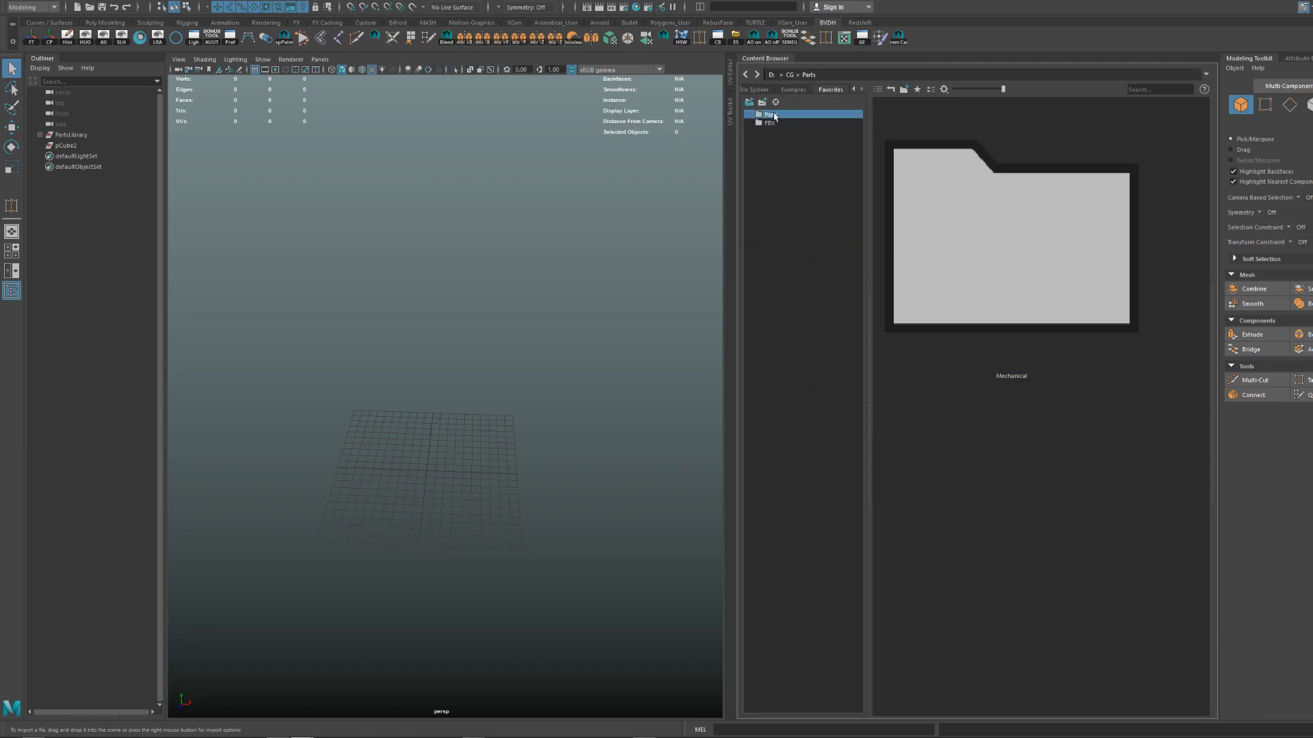
pyautogui.doubleClick(1029, 270)
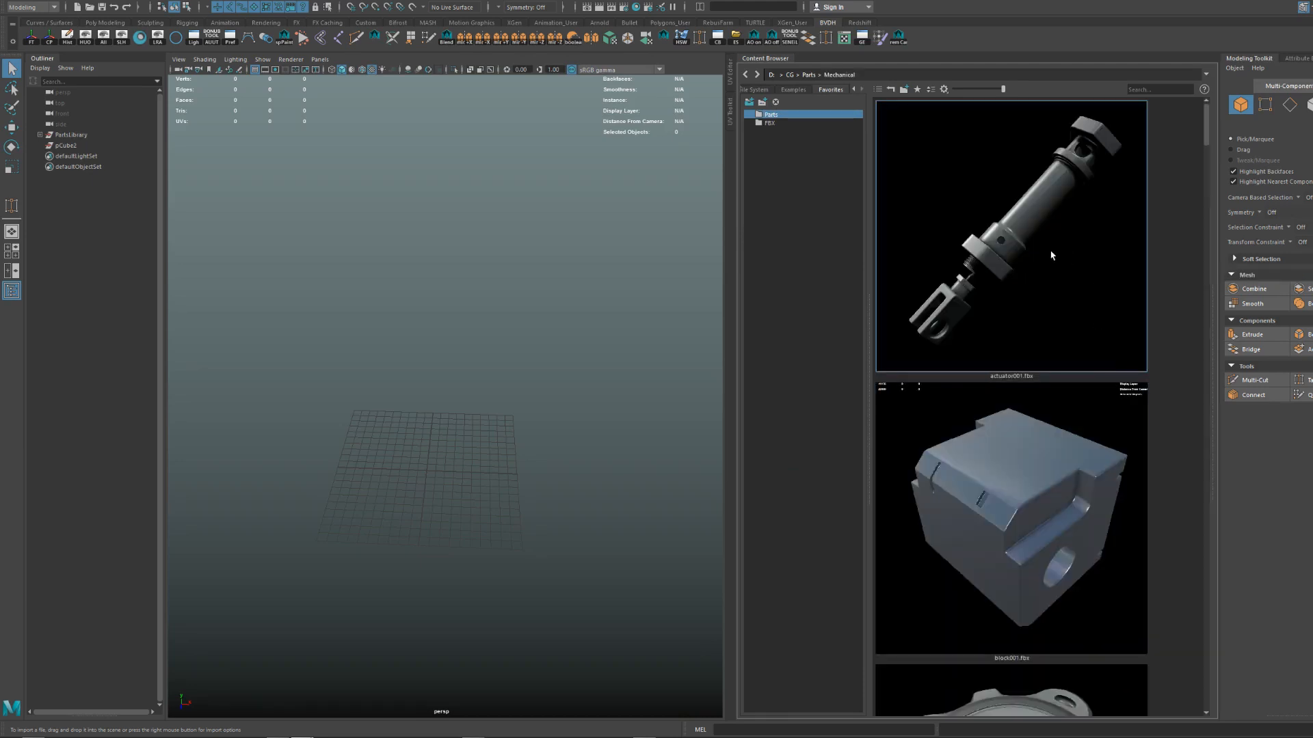
# Browse the mechanical parts, import block001.fbx into the scene, inspect it from several angles, and delete it.
pyautogui.scroll(-15, 1078, 349)
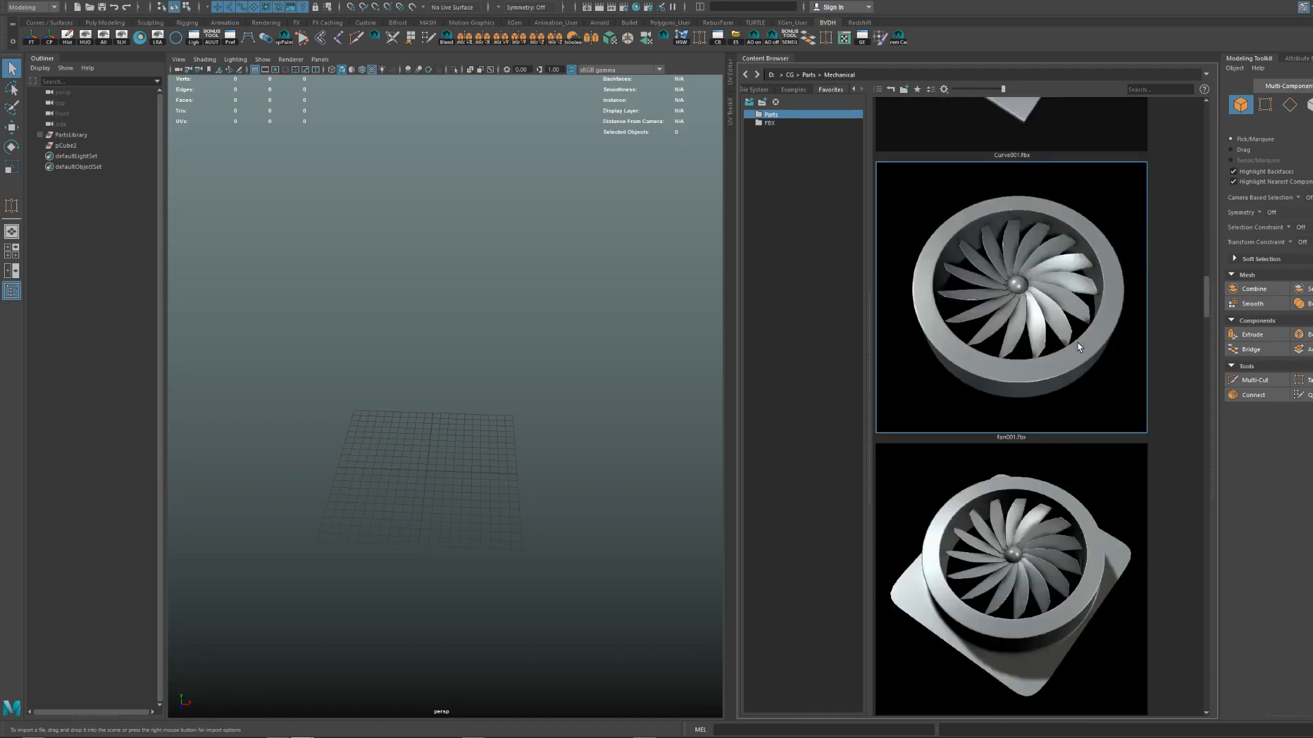
pyautogui.scroll(15, 1078, 349)
pyautogui.scroll(-4, 1070, 359)
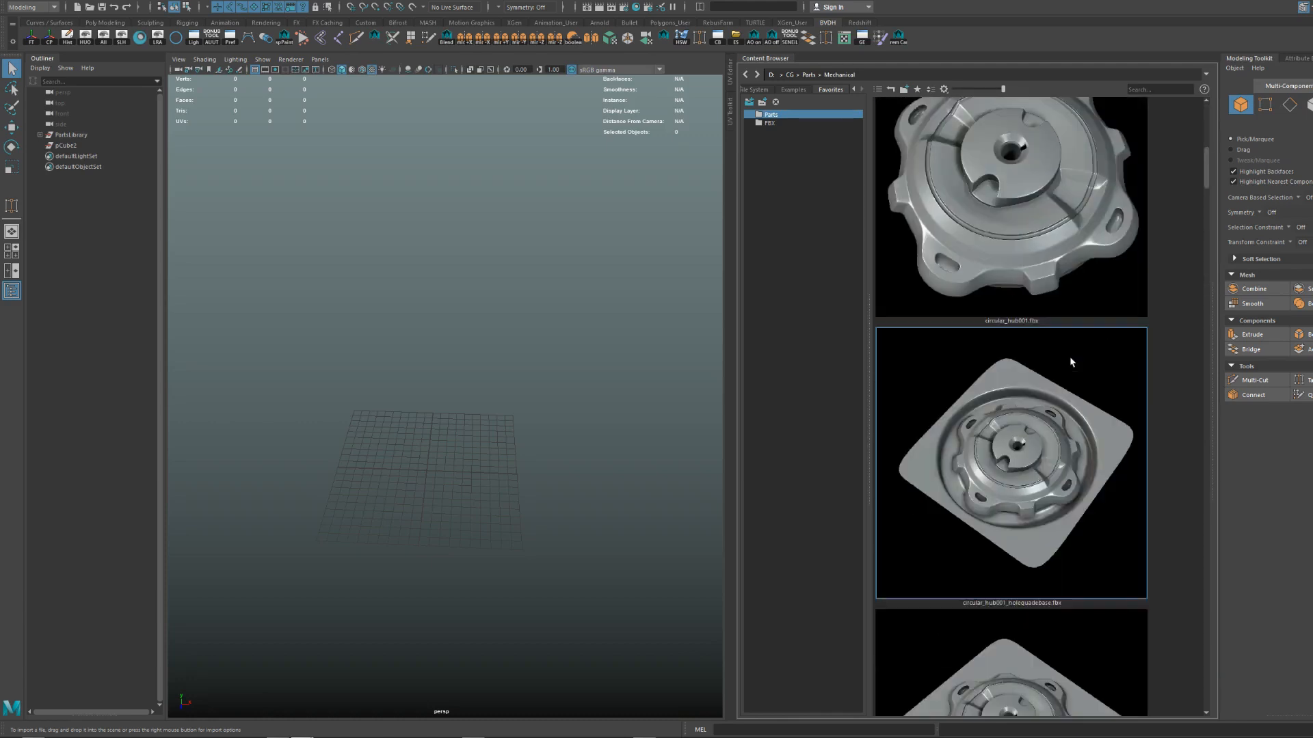
pyautogui.scroll(4, 1069, 355)
pyautogui.moveTo(1053, 453); pyautogui.dragTo(490, 472)
pyautogui.click(489, 472)
pyautogui.press('f')
pyautogui.scroll(-2, 586, 465)
pyautogui.keyDown('alt'); pyautogui.moveTo(612, 428); pyautogui.dragTo(515, 464); pyautogui.keyUp('alt')
pyautogui.click(585, 463)
pyautogui.click(434, 386)
pyautogui.keyDown('alt'); pyautogui.moveTo(434, 387); pyautogui.dragTo(487, 413); pyautogui.keyUp('alt')
pyautogui.press('Delete')
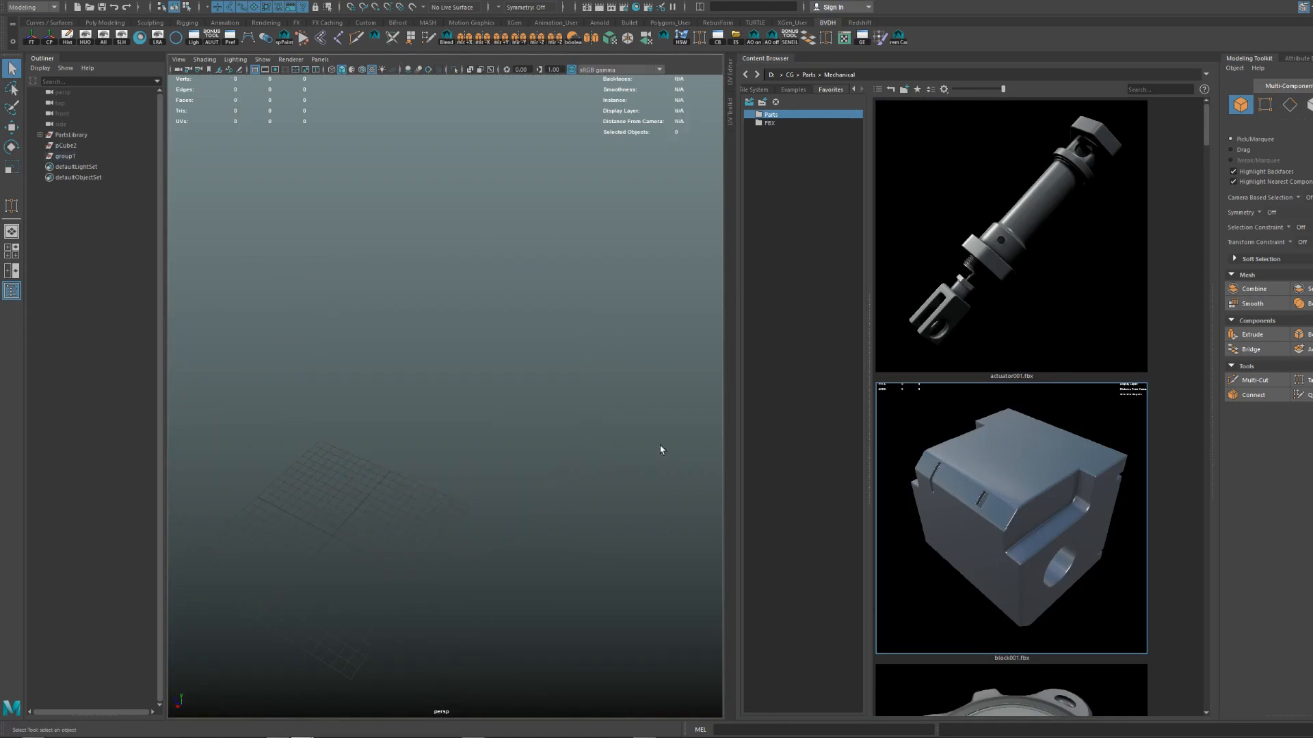
# Import another mechanical part into the scene, inspect it closely with textured display, and delete it.
pyautogui.moveTo(1054, 359); pyautogui.dragTo(478, 459)
pyautogui.press('f')
pyautogui.scroll(-5, 478, 458)
pyautogui.press('6')
pyautogui.moveTo(469, 380)
pyautogui.keyDown('alt'); pyautogui.mouseDown()
pyautogui.moveTo(629, 357)
pyautogui.moveTo(464, 315)
pyautogui.moveTo(445, 328)
pyautogui.mouseUp(); pyautogui.keyUp('alt')
pyautogui.click(444, 308)
pyautogui.moveTo(444, 308); pyautogui.dragTo(525, 600, button='right')
pyautogui.scroll(-4, 445, 396)
pyautogui.keyDown('alt'); pyautogui.moveTo(445, 396); pyautogui.dragTo(552, 394); pyautogui.keyUp('alt')
pyautogui.press('Delete')
# Browse the mechanical parts, import shockabsorber001.fbx into the scene, and frame everything in the viewport.
pyautogui.scroll(-8, 1006, 402)
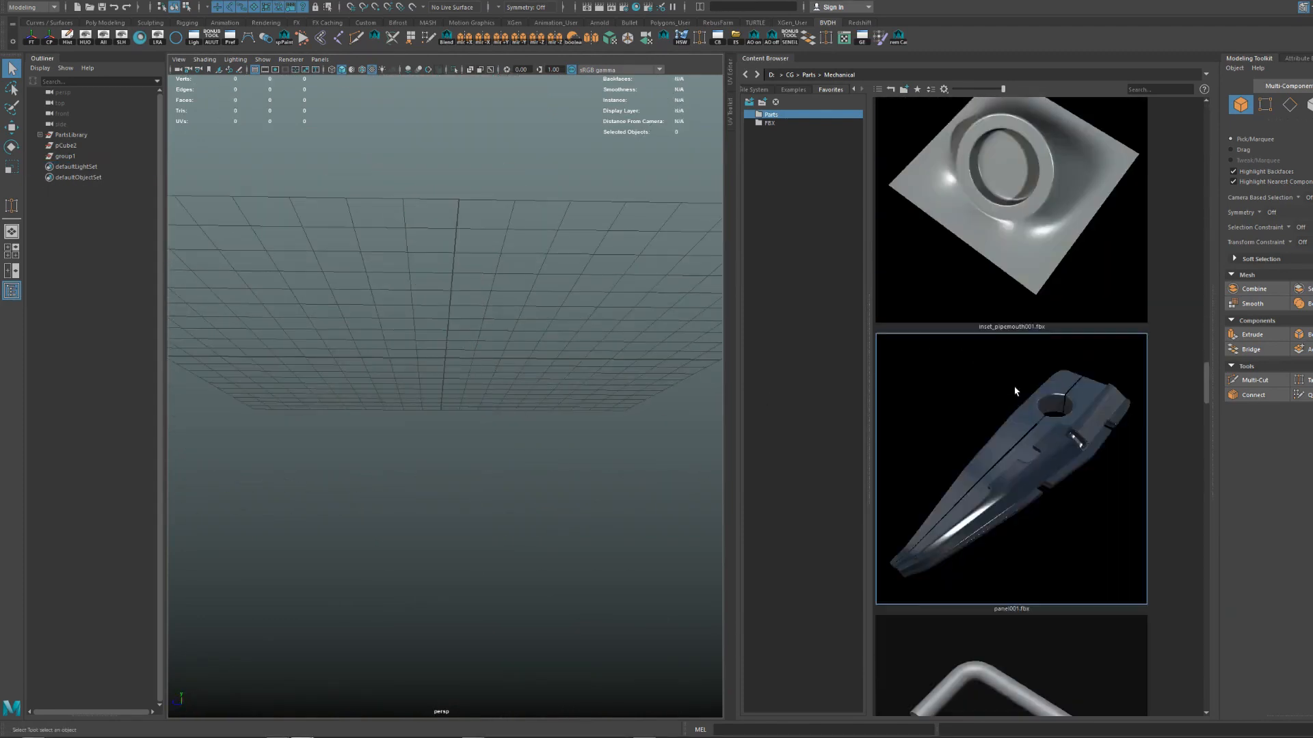
pyautogui.scroll(4, 1007, 402)
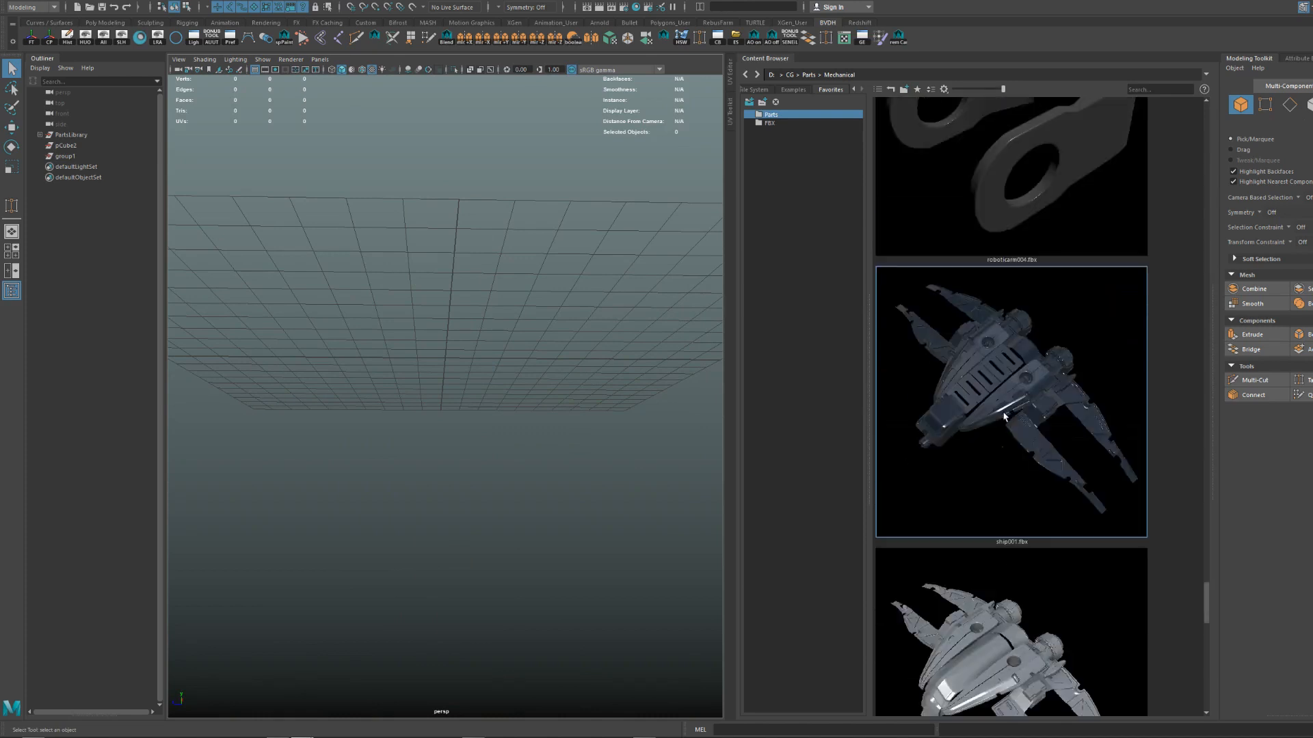
pyautogui.scroll(-2, 1048, 461)
pyautogui.moveTo(1081, 390); pyautogui.dragTo(527, 372)
pyautogui.press('a')
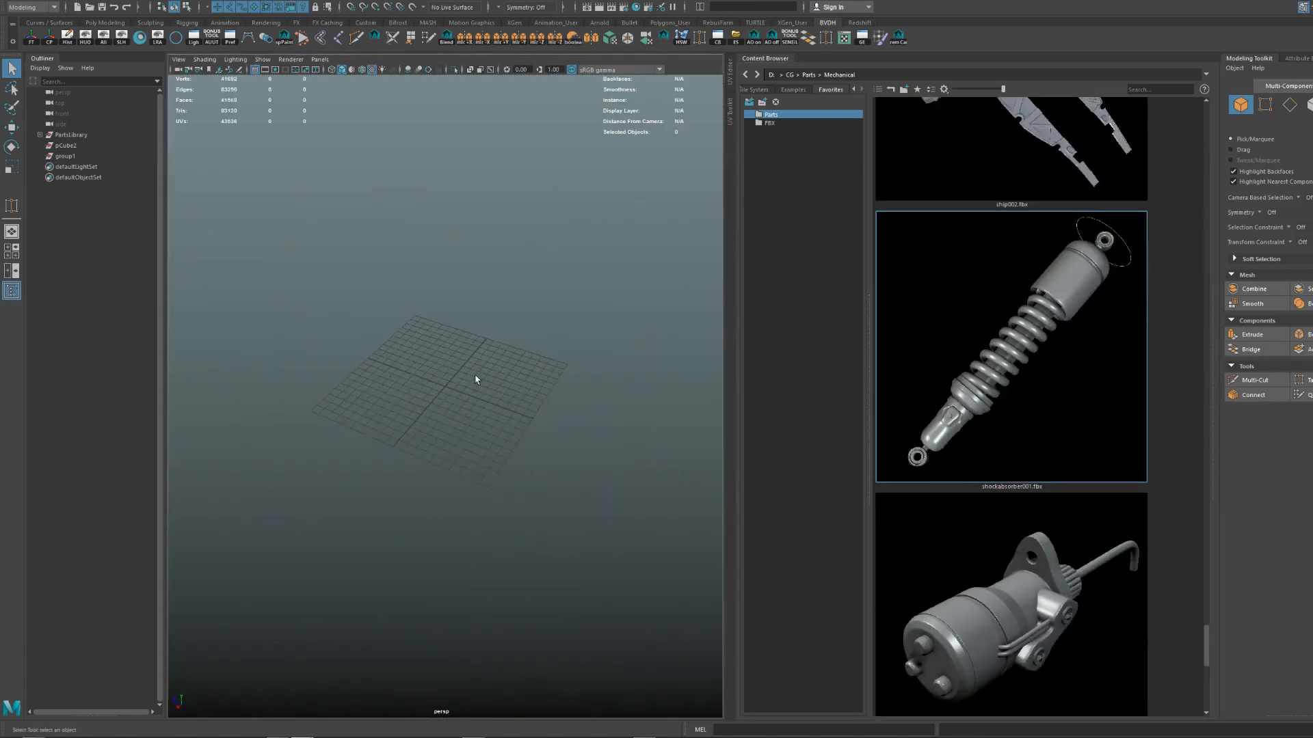
# Move the control at the shock absorber's end inward along its length to compress the spring.
pyautogui.click(628, 336)
pyautogui.press('w')
pyautogui.keyDown('alt'); pyautogui.moveTo(669, 324); pyautogui.dragTo(624, 328, button='middle'); pyautogui.keyUp('alt')
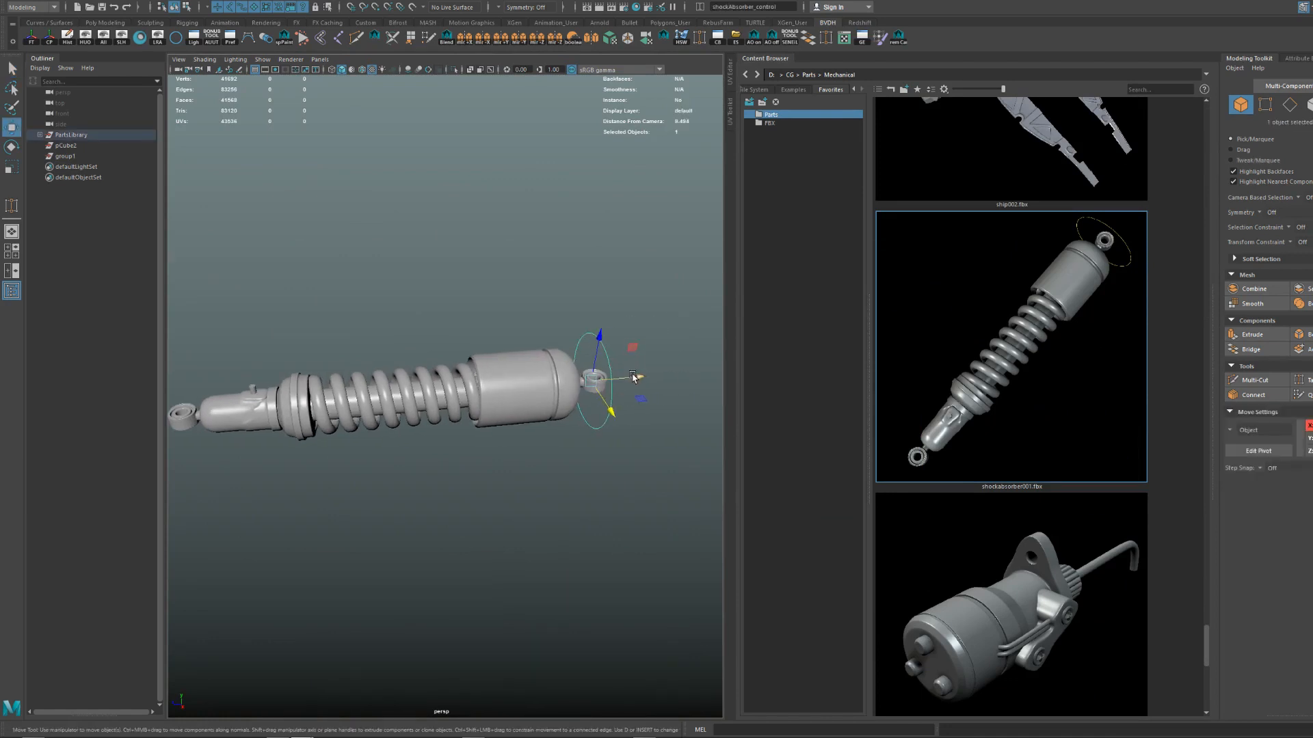
pyautogui.moveTo(643, 380); pyautogui.dragTo(603, 386)
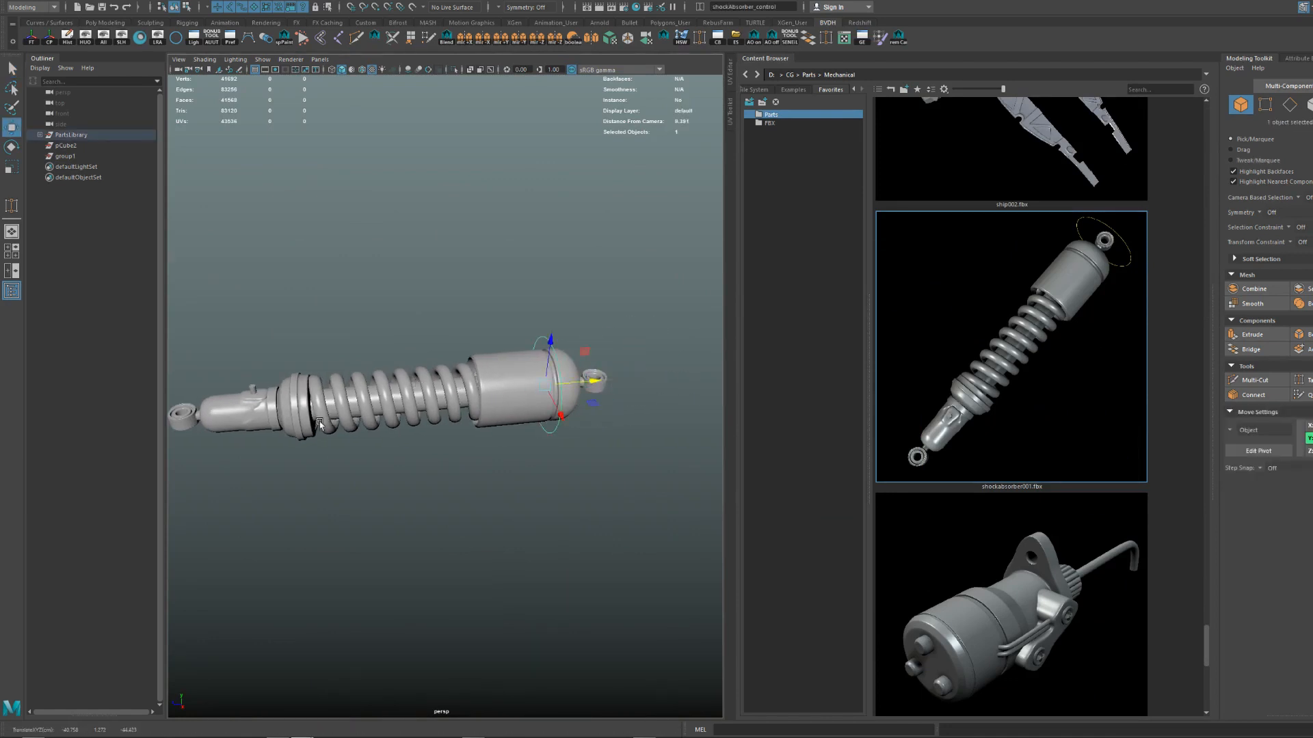
pyautogui.keyDown('alt'); pyautogui.moveTo(521, 385); pyautogui.dragTo(273, 438, button='right'); pyautogui.keyUp('alt')
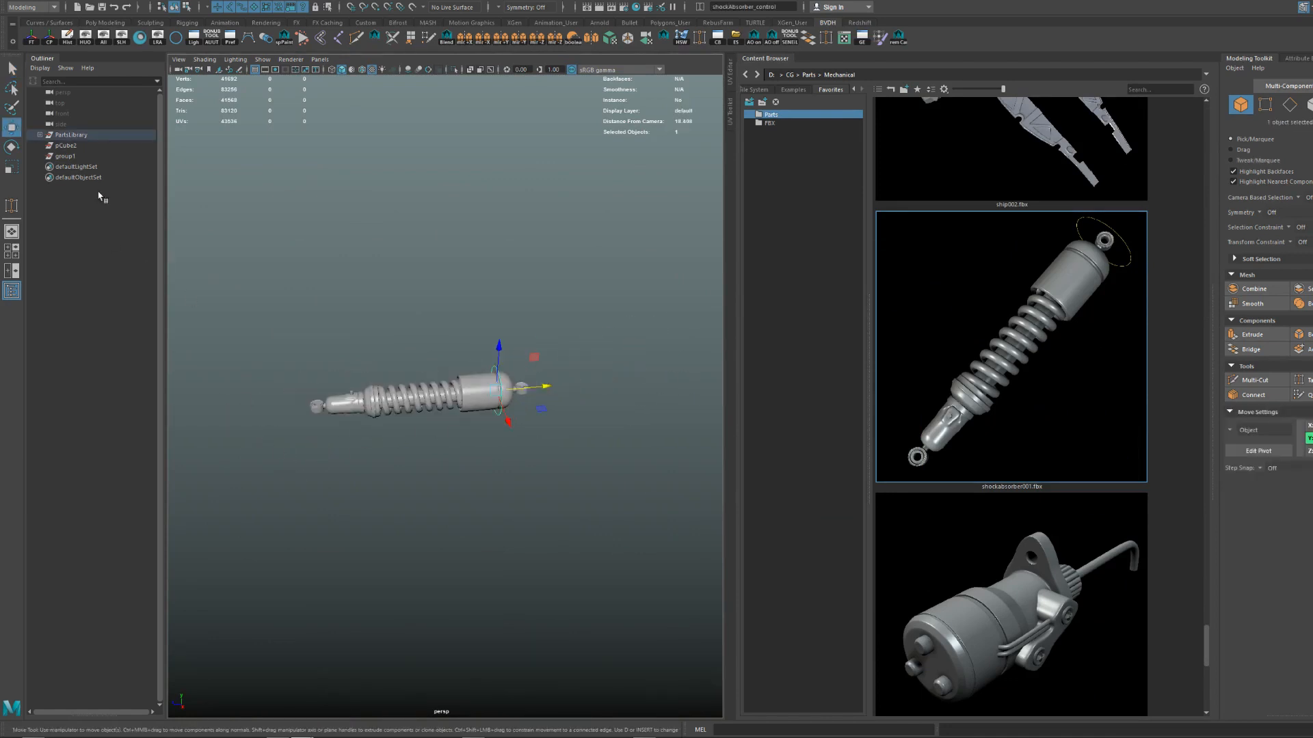
# Delete PartsLibrary, pCube2 and group1 from the scene.
pyautogui.click(92, 136)
pyautogui.keyDown('shift'); pyautogui.click(77, 156); pyautogui.keyUp('shift')
pyautogui.press('Delete')
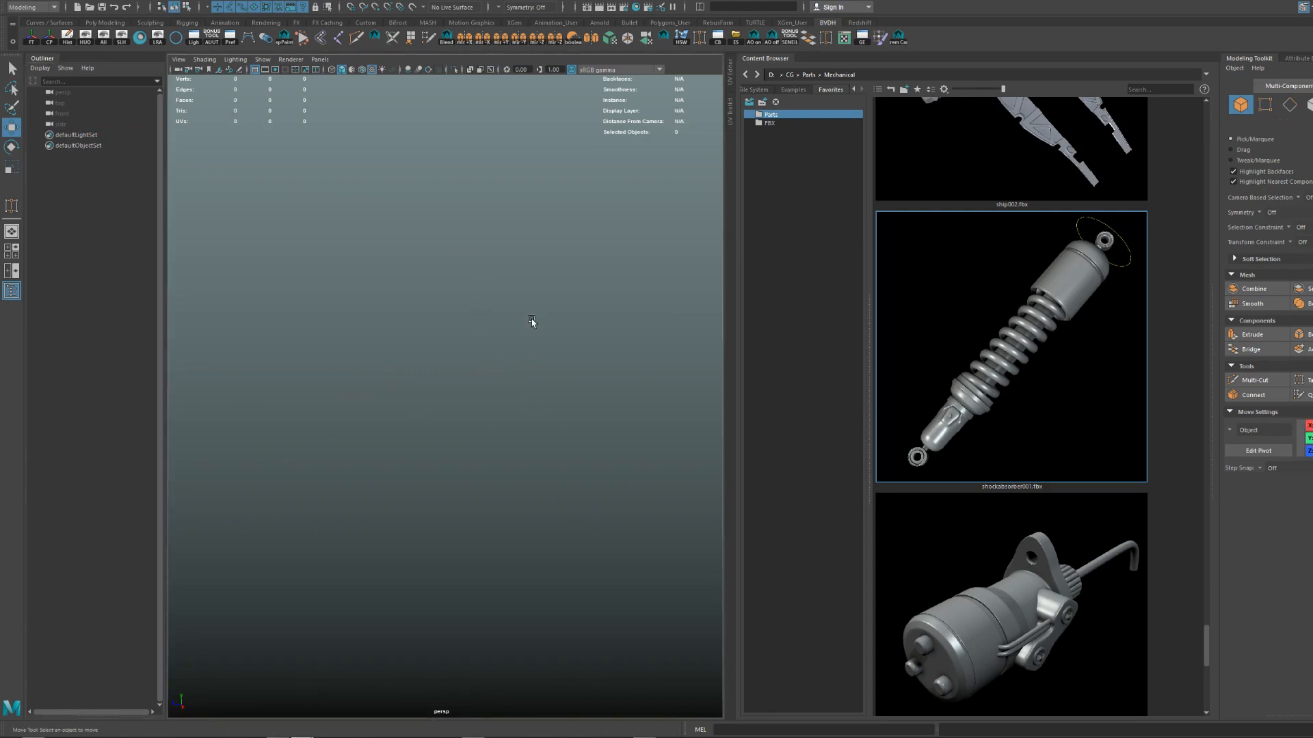
# Import the motor part with the hooked rod from the Mechanical folder, frame it, and select it.
pyautogui.moveTo(1017, 622); pyautogui.dragTo(645, 304)
pyautogui.press('f')
pyautogui.click(510, 416)
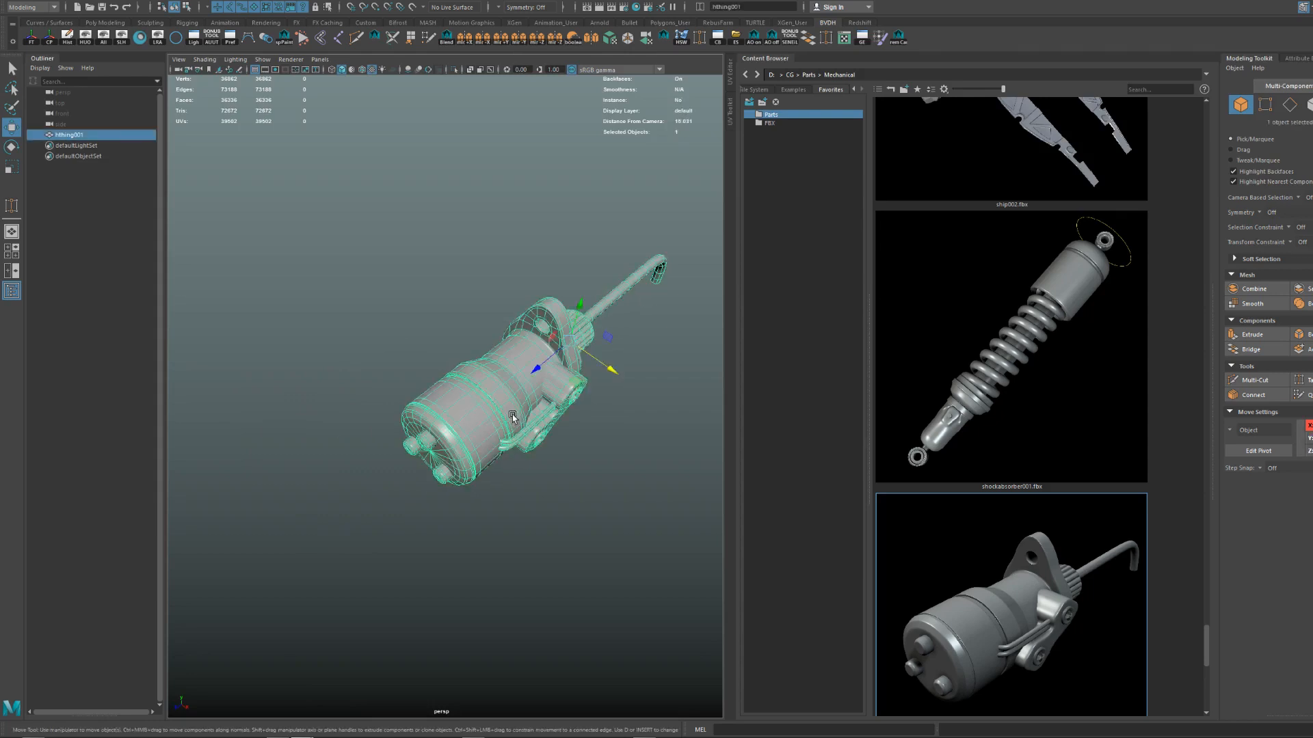
pyautogui.scroll(10, 995, 407)
pyautogui.scroll(15, 994, 407)
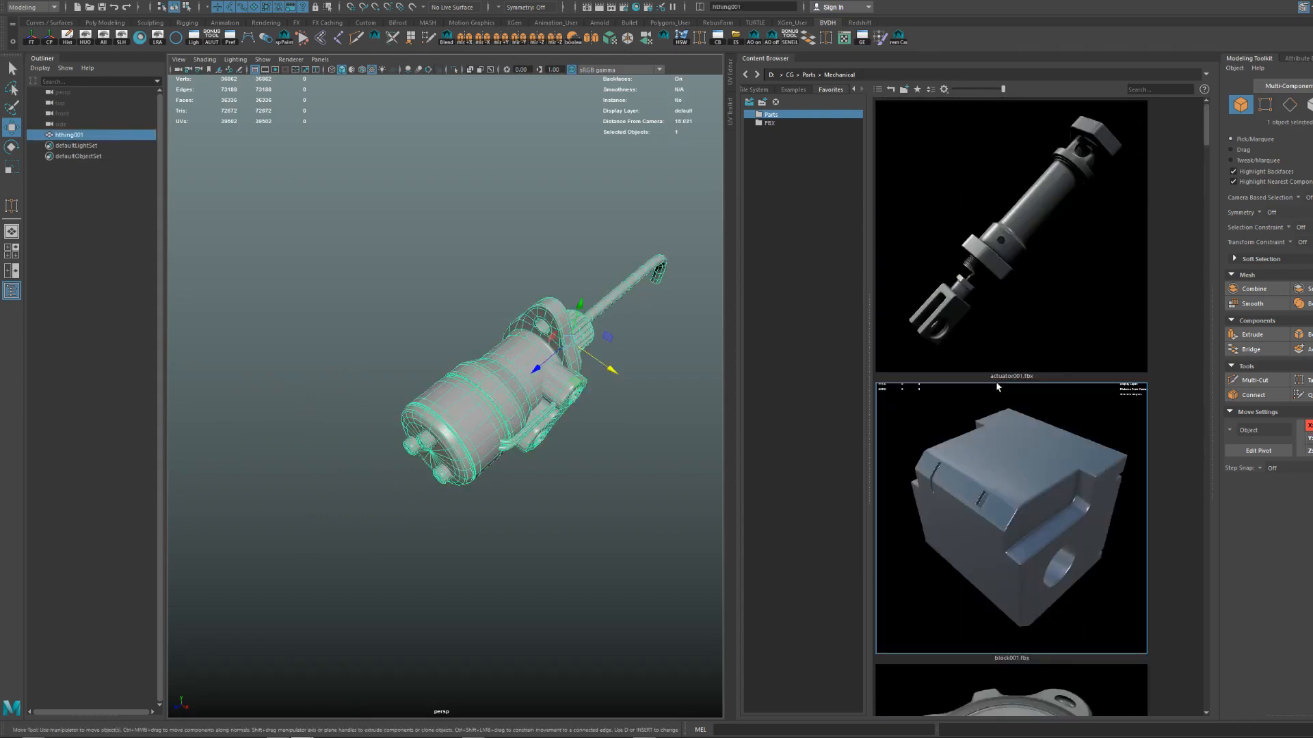
# Change the viewport background to black and return to the Select tool with the motor part selected.
pyautogui.moveTo(568, 344); pyautogui.dragTo(552, 377)
pyautogui.hotkey('alt', 'b')
pyautogui.scroll(4, 526, 352)
pyautogui.press('q')
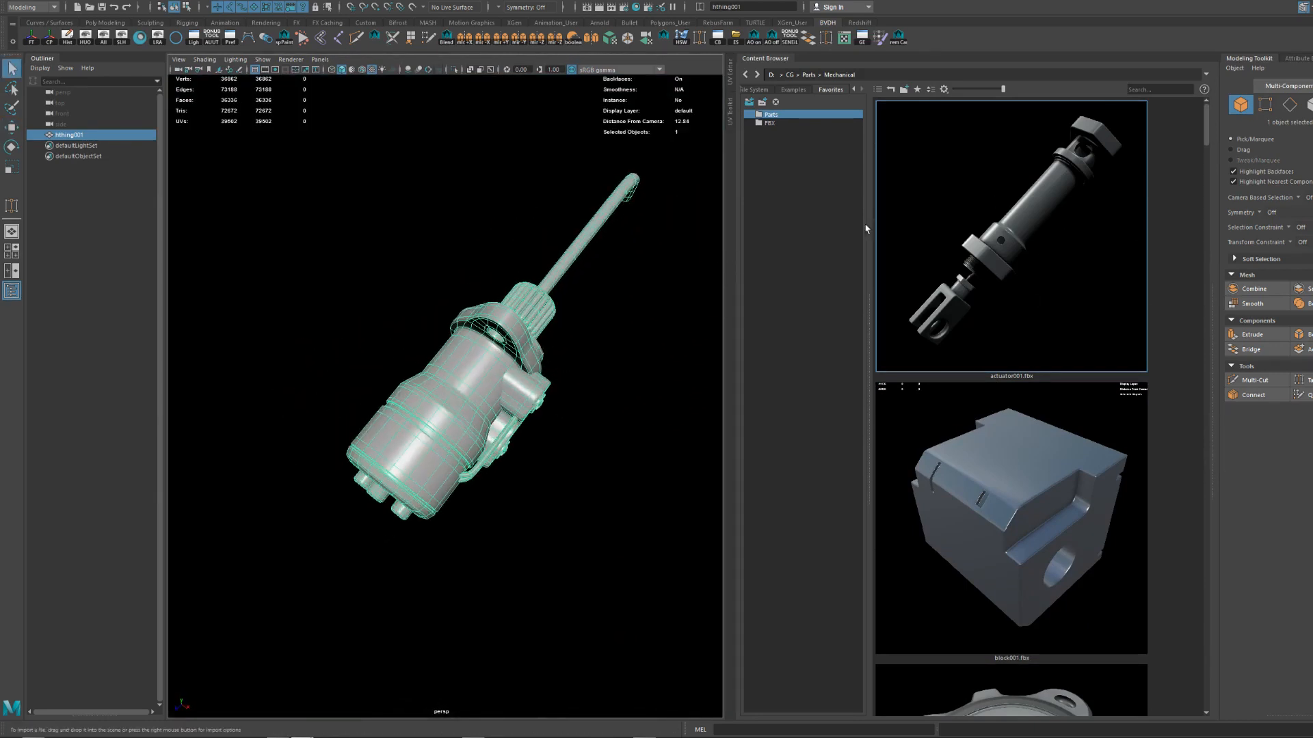
# Start exporting the selected motor part and open the thumbnail capture from the export options.
pyautogui.click(10, 1)
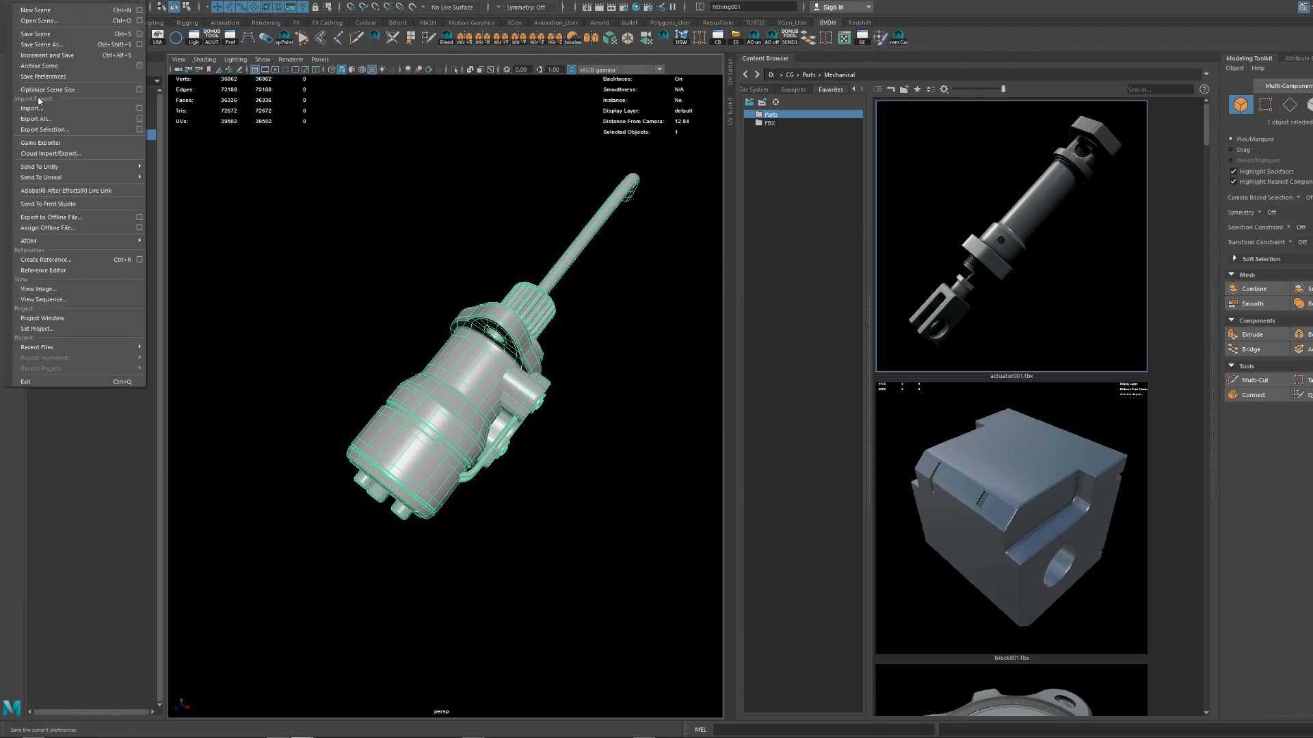
pyautogui.click(88, 132)
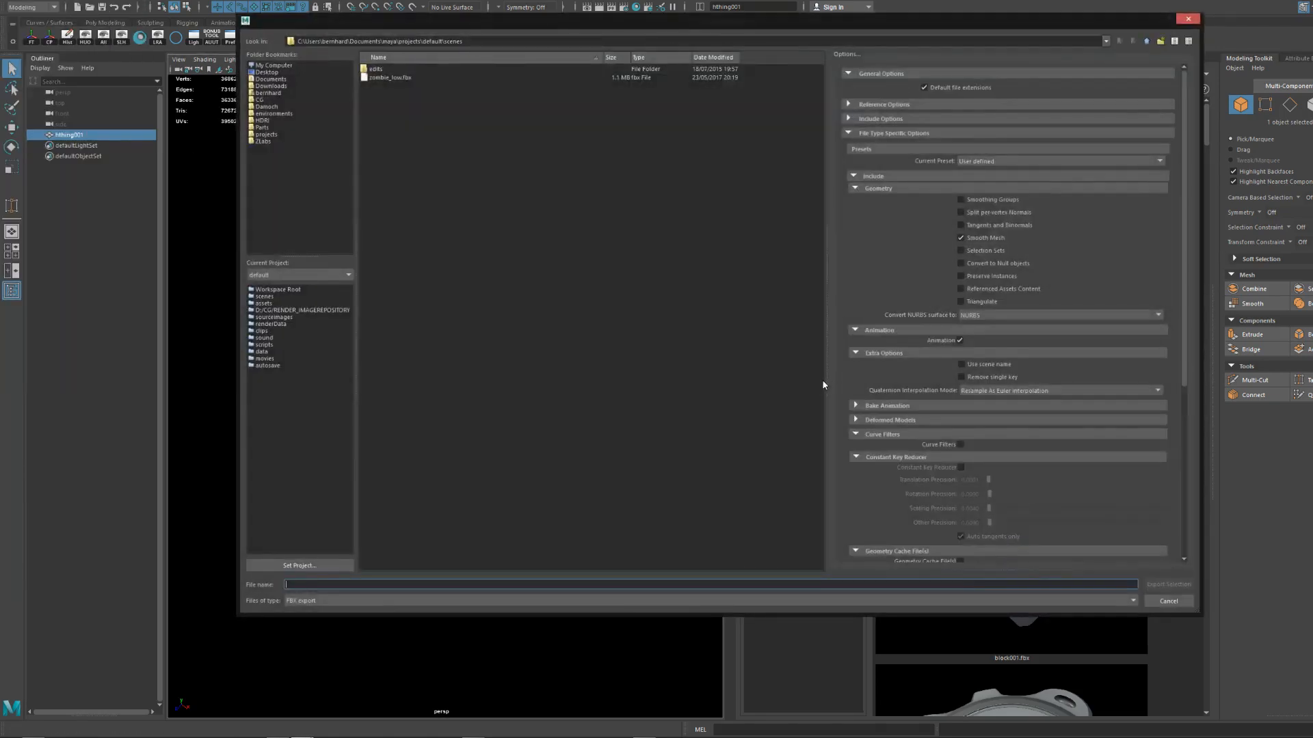
pyautogui.scroll(-5, 1049, 380)
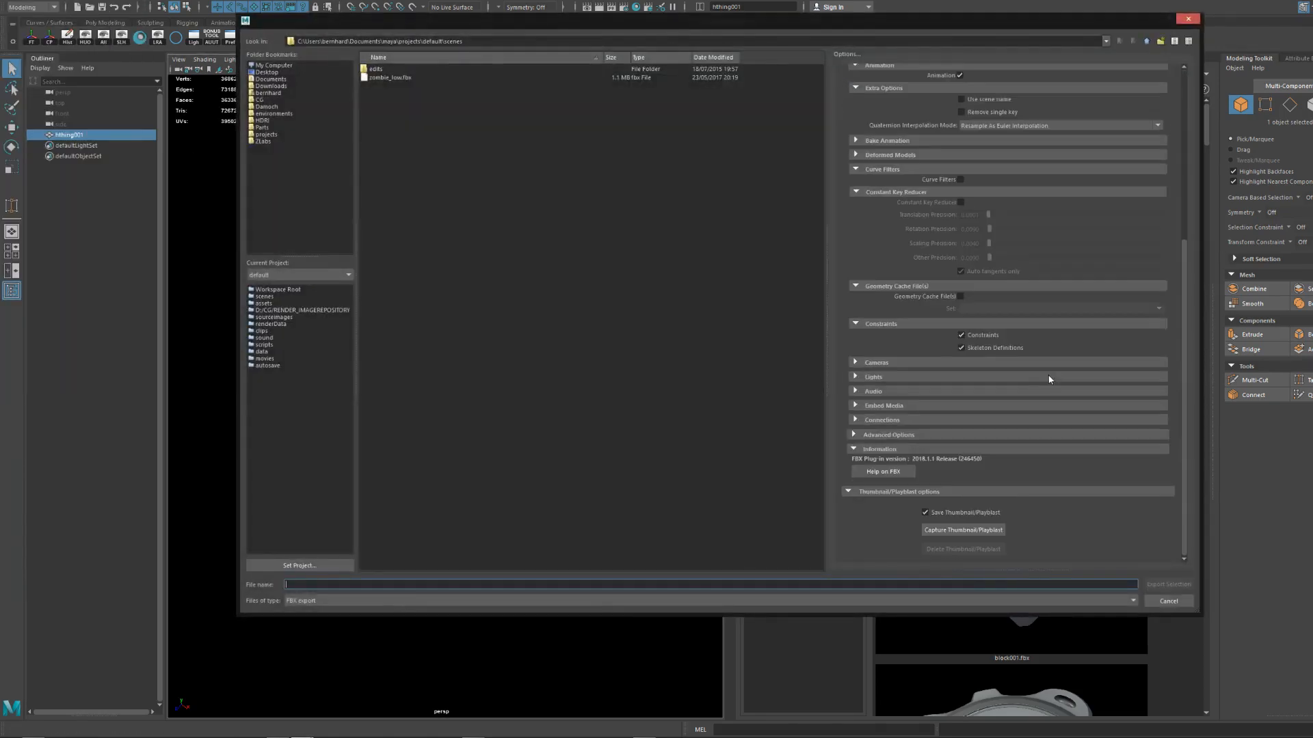
pyautogui.click(969, 532)
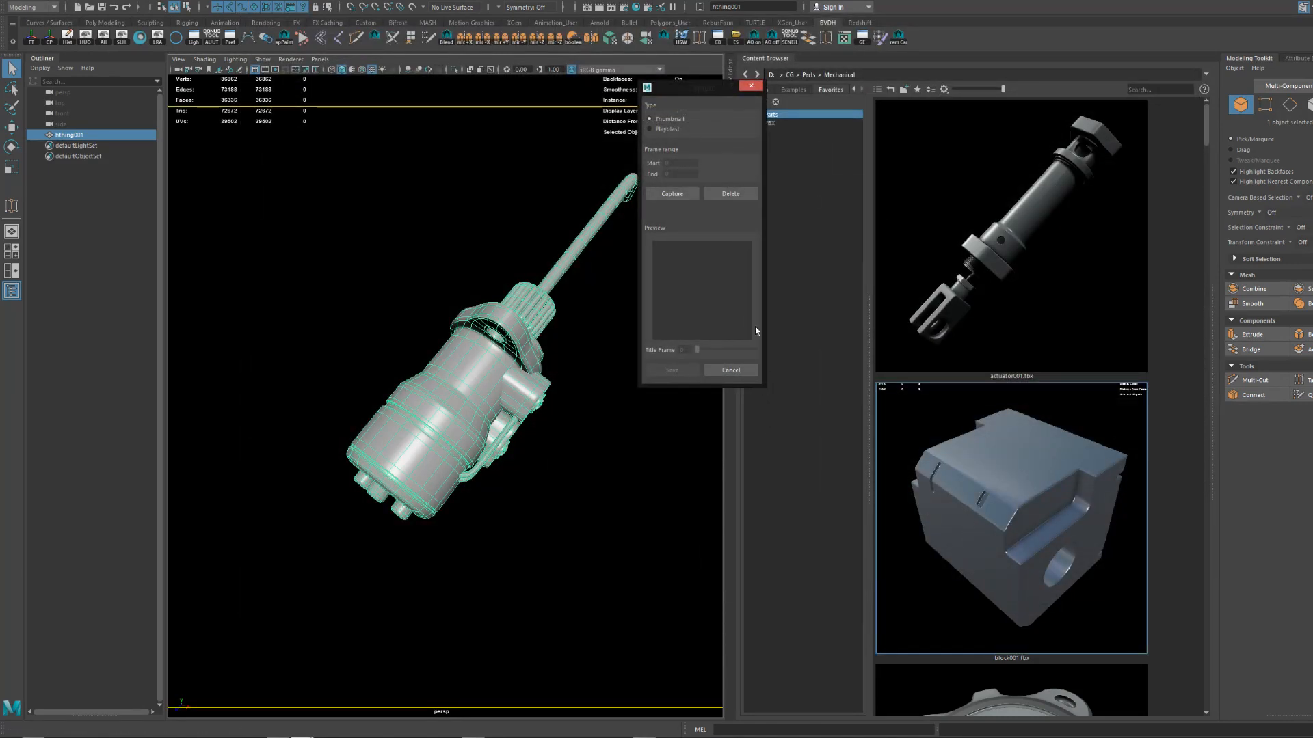
# Deselect the motor part, enlarge the viewport clear of the Capture window, and frame the whole part diagonally inside the capture gate.
pyautogui.moveTo(674, 89); pyautogui.dragTo(924, 225)
pyautogui.click(586, 361)
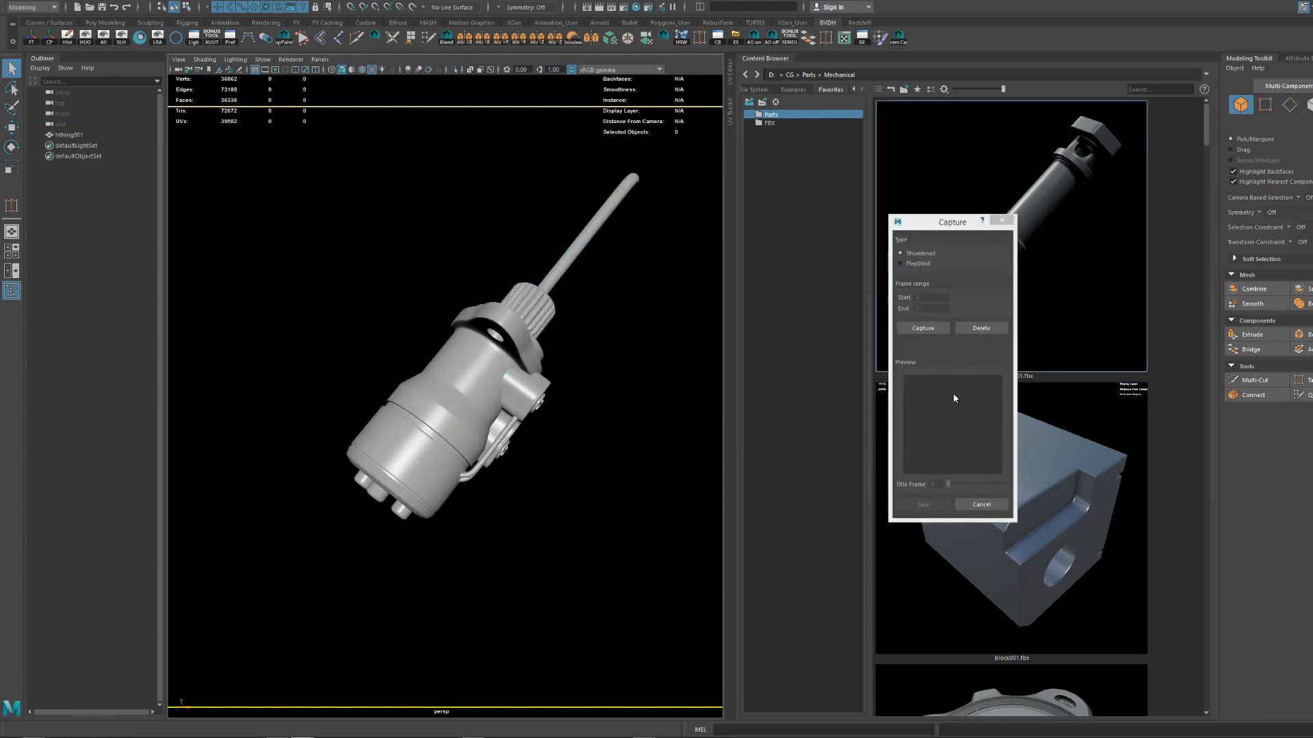
pyautogui.keyDown('alt'); pyautogui.moveTo(539, 359); pyautogui.dragTo(513, 375); pyautogui.keyUp('alt')
pyautogui.keyDown('alt'); pyautogui.moveTo(512, 375); pyautogui.dragTo(583, 383, button='right'); pyautogui.keyUp('alt')
pyautogui.keyDown('alt'); pyautogui.moveTo(583, 383); pyautogui.dragTo(600, 394); pyautogui.keyUp('alt')
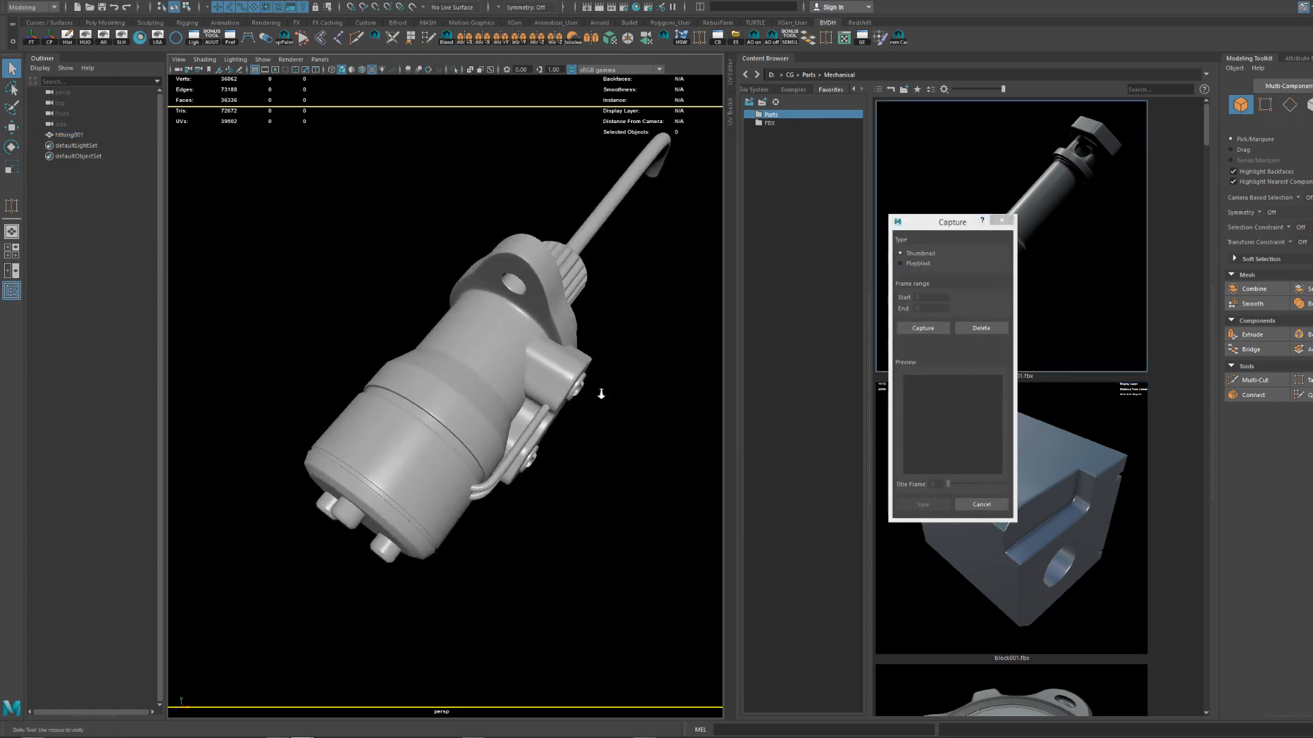
pyautogui.press('space')
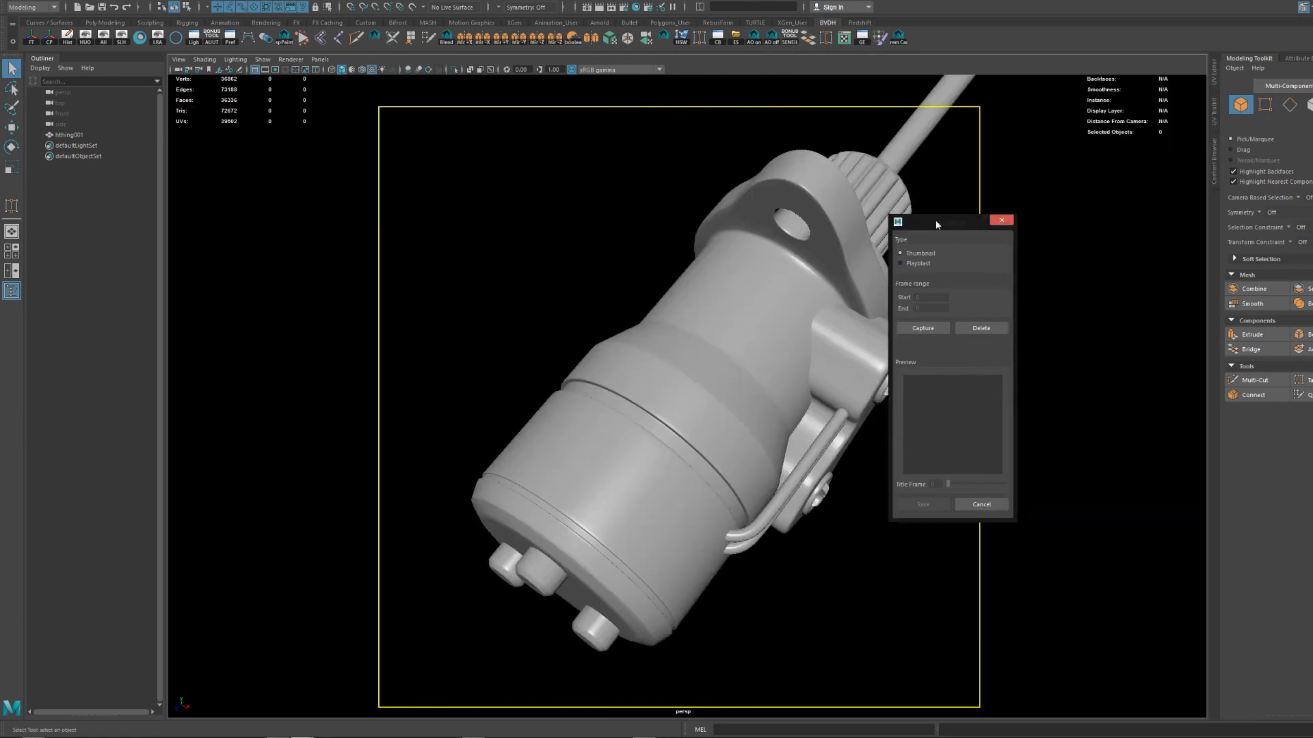
pyautogui.moveTo(937, 222); pyautogui.dragTo(1099, 214)
pyautogui.keyDown('alt'); pyautogui.moveTo(878, 335); pyautogui.dragTo(845, 330, button='right'); pyautogui.keyUp('alt')
pyautogui.keyDown('alt'); pyautogui.moveTo(845, 331); pyautogui.dragTo(810, 365, button='middle'); pyautogui.keyUp('alt')
pyautogui.keyDown('alt'); pyautogui.moveTo(810, 365); pyautogui.dragTo(747, 315, button='right'); pyautogui.keyUp('alt')
pyautogui.keyDown('alt'); pyautogui.moveTo(748, 315); pyautogui.dragTo(726, 345, button='middle'); pyautogui.keyUp('alt')
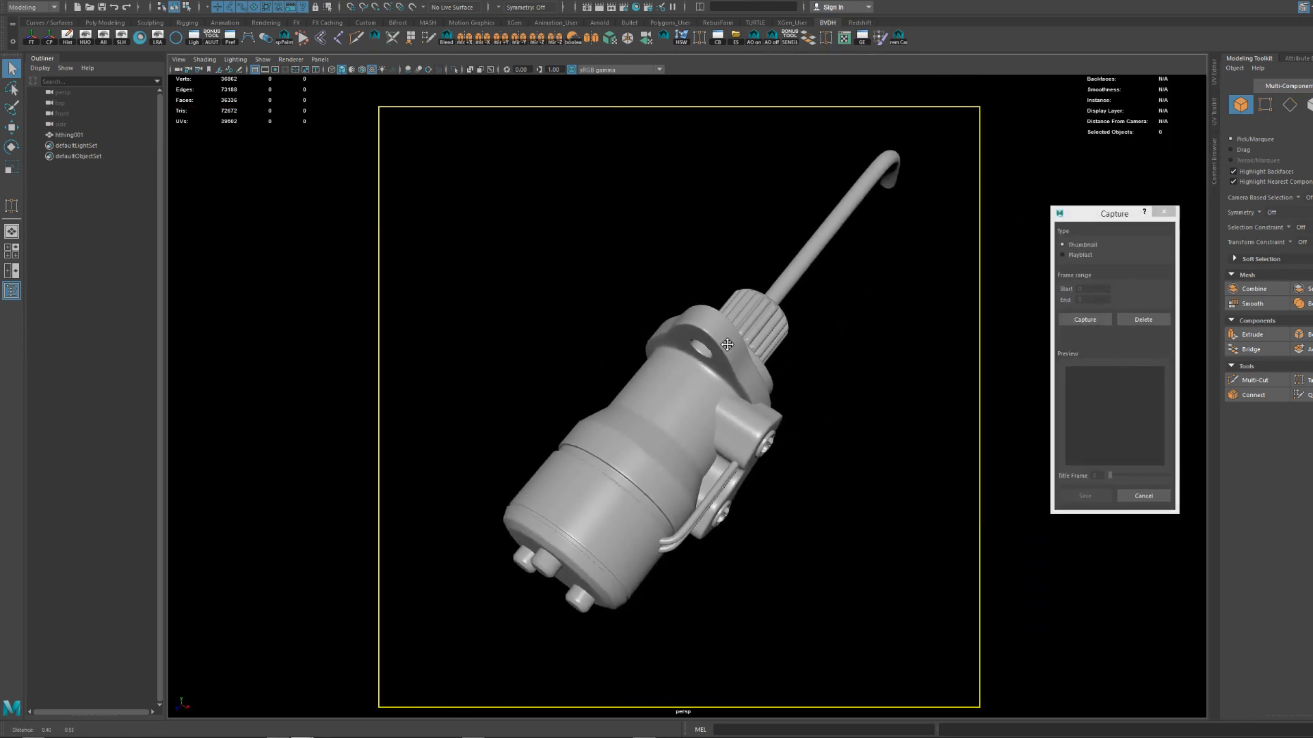
pyautogui.keyDown('alt'); pyautogui.moveTo(727, 345); pyautogui.dragTo(760, 351); pyautogui.keyUp('alt')
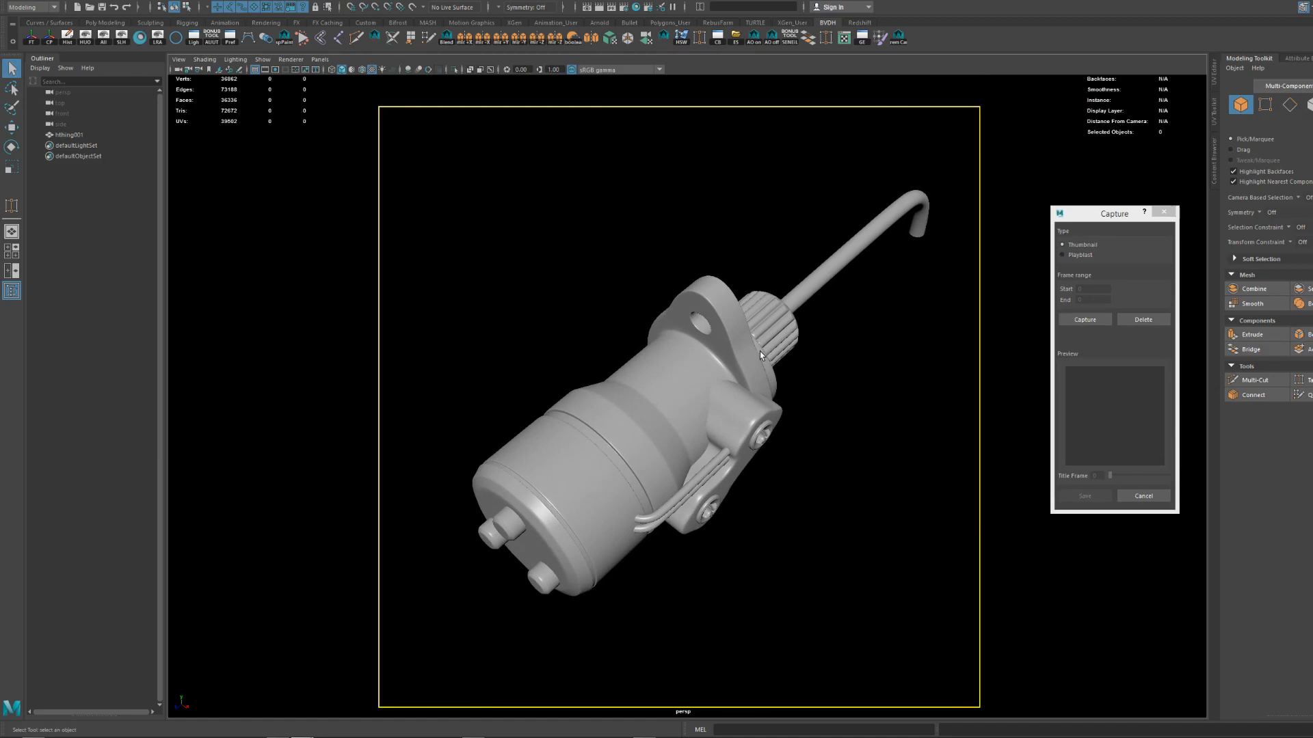
# Compare lit and textured display, then capture the motor part's thumbnail in textured display and save it.
pyautogui.press('7')
pyautogui.press('6')
pyautogui.click(1085, 319)
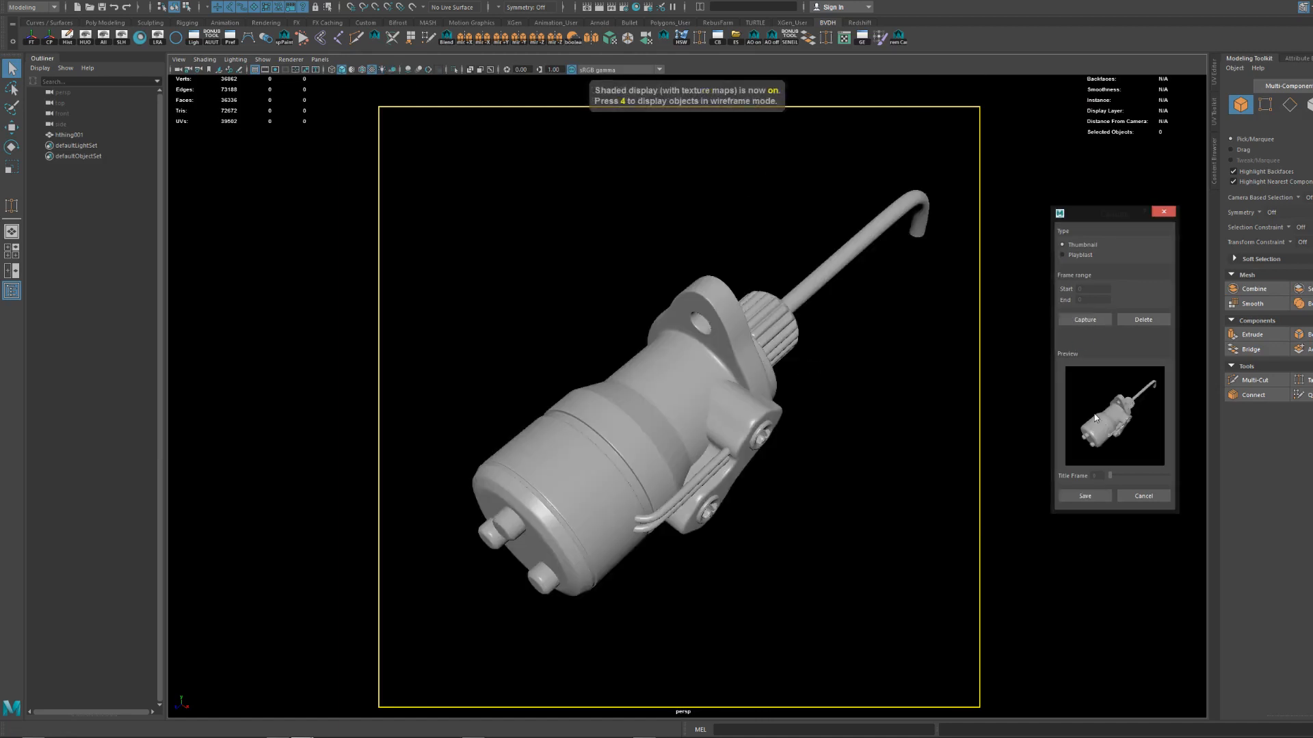
pyautogui.click(1087, 496)
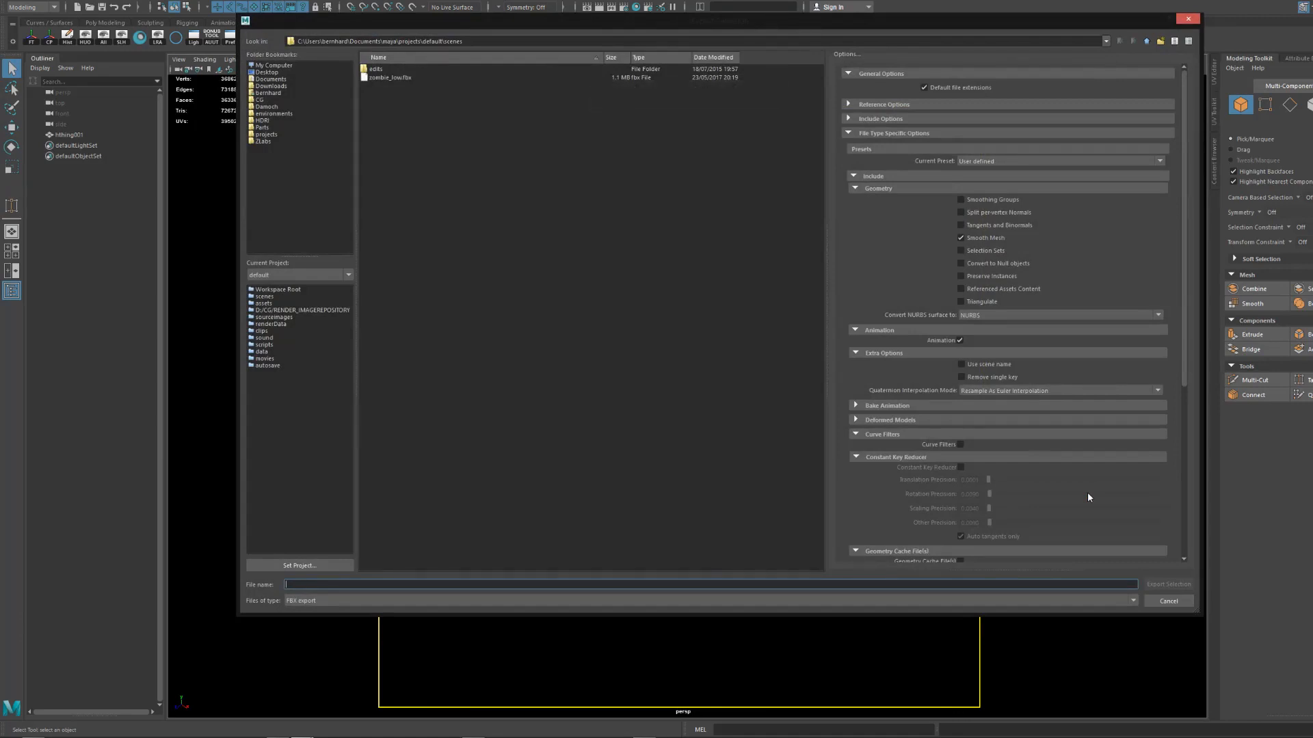
# Set the export location to the Mechanical folder under Parts and activate the file name for entry.
pyautogui.click(268, 128)
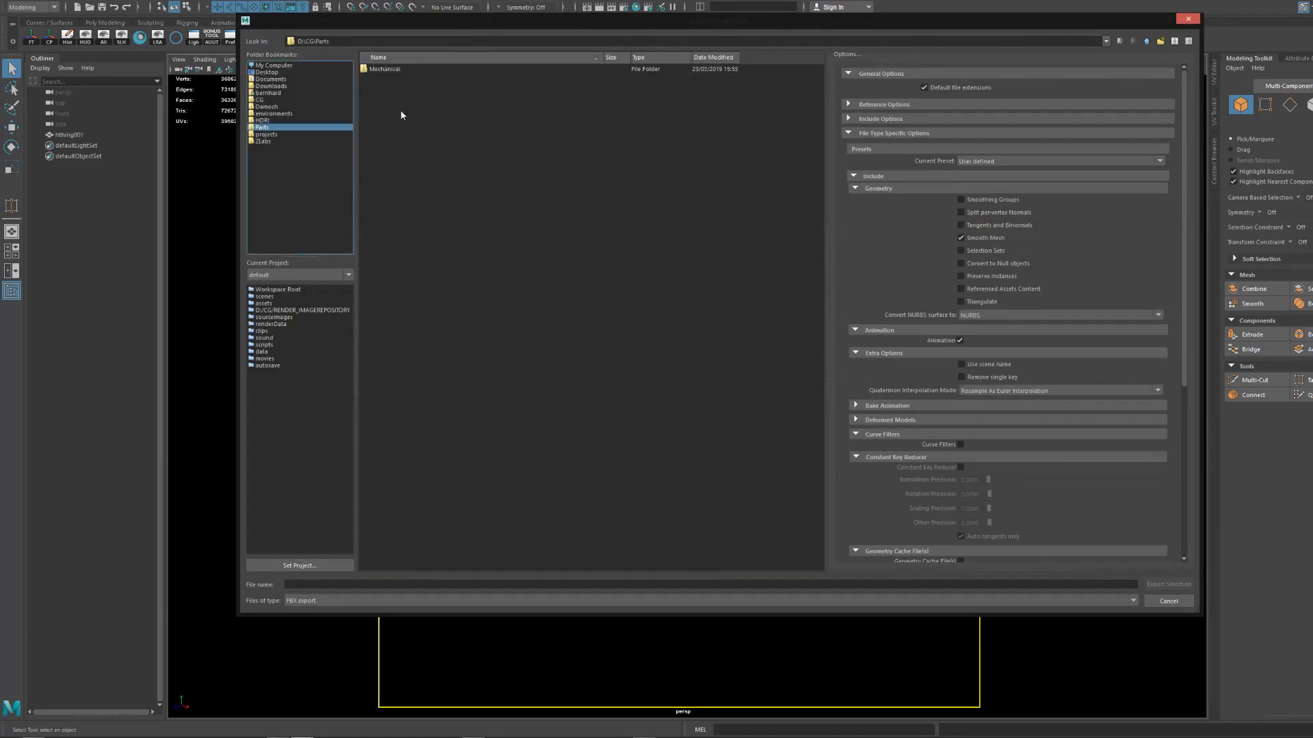
pyautogui.doubleClick(381, 69)
pyautogui.click(317, 584)
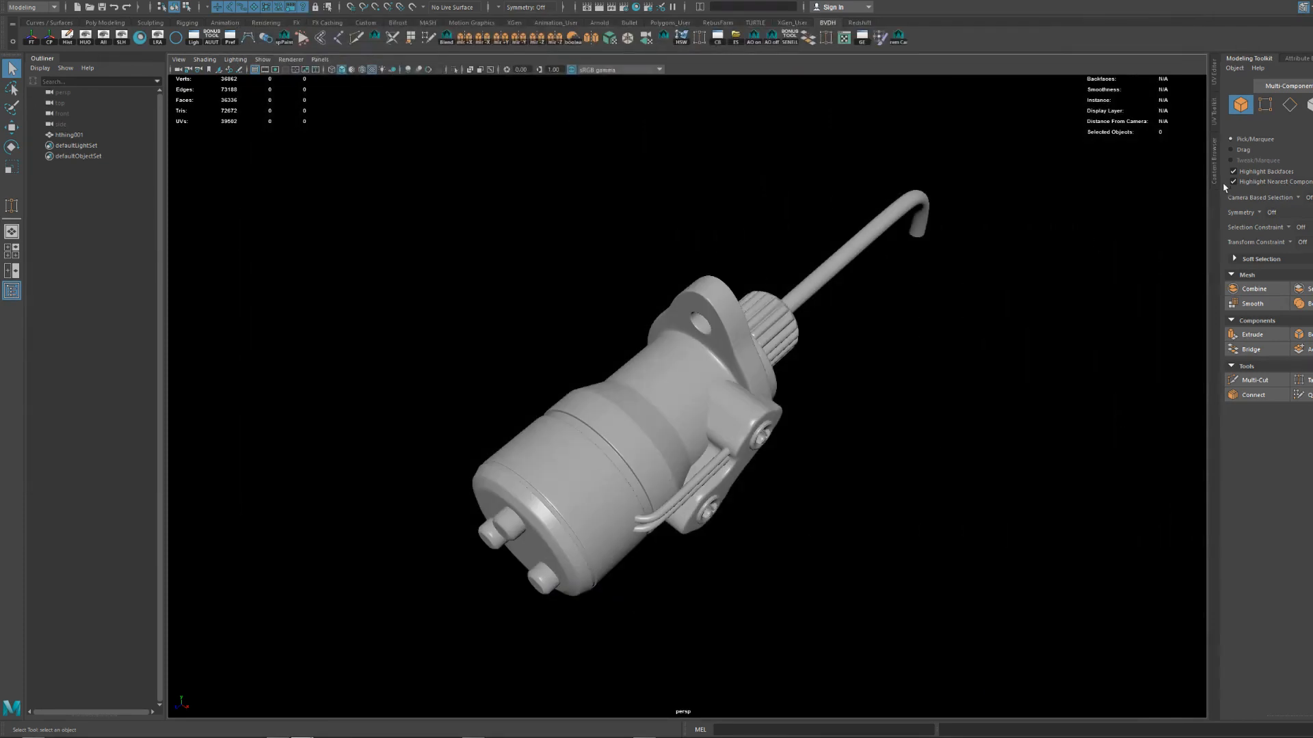
# Reopen the Content Browser, select the motor part, and look through the Mechanical folder while trying different thumbnail sizes.
pyautogui.click(717, 37)
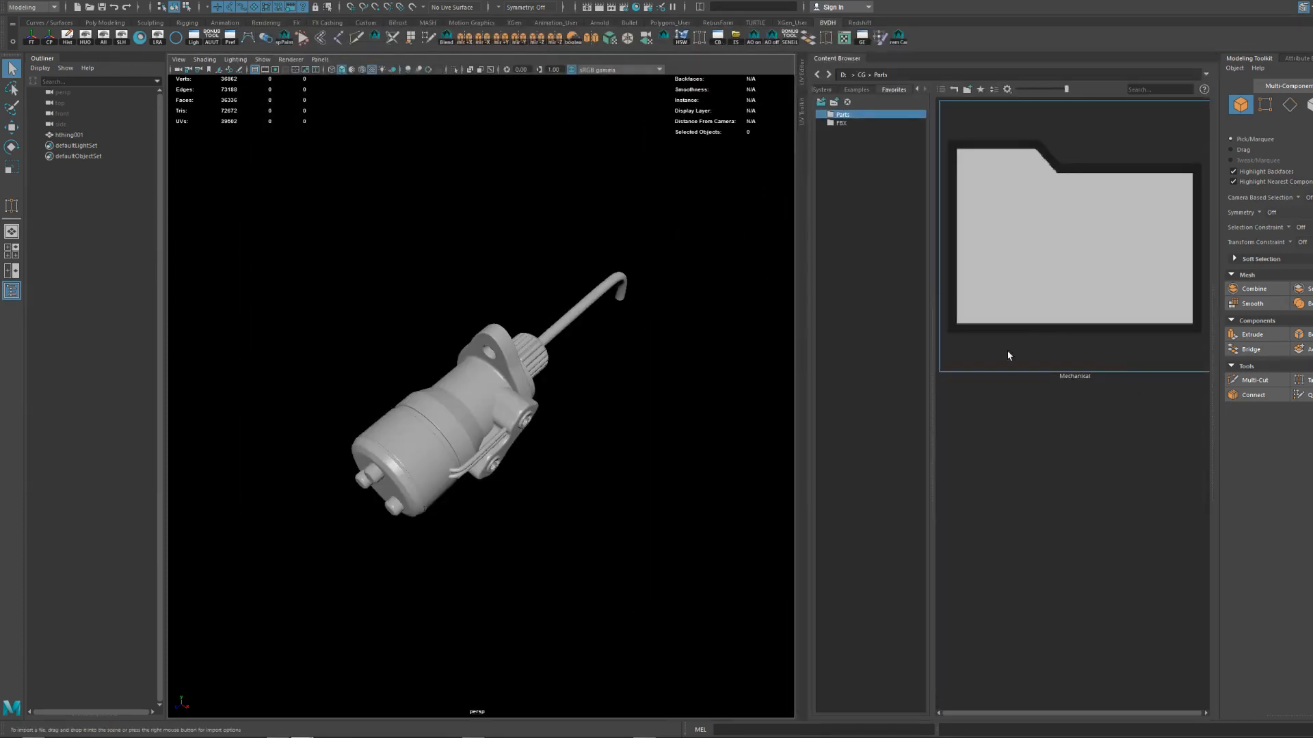
pyautogui.moveTo(335, 547); pyautogui.dragTo(438, 451)
pyautogui.scroll(-6, 1084, 484)
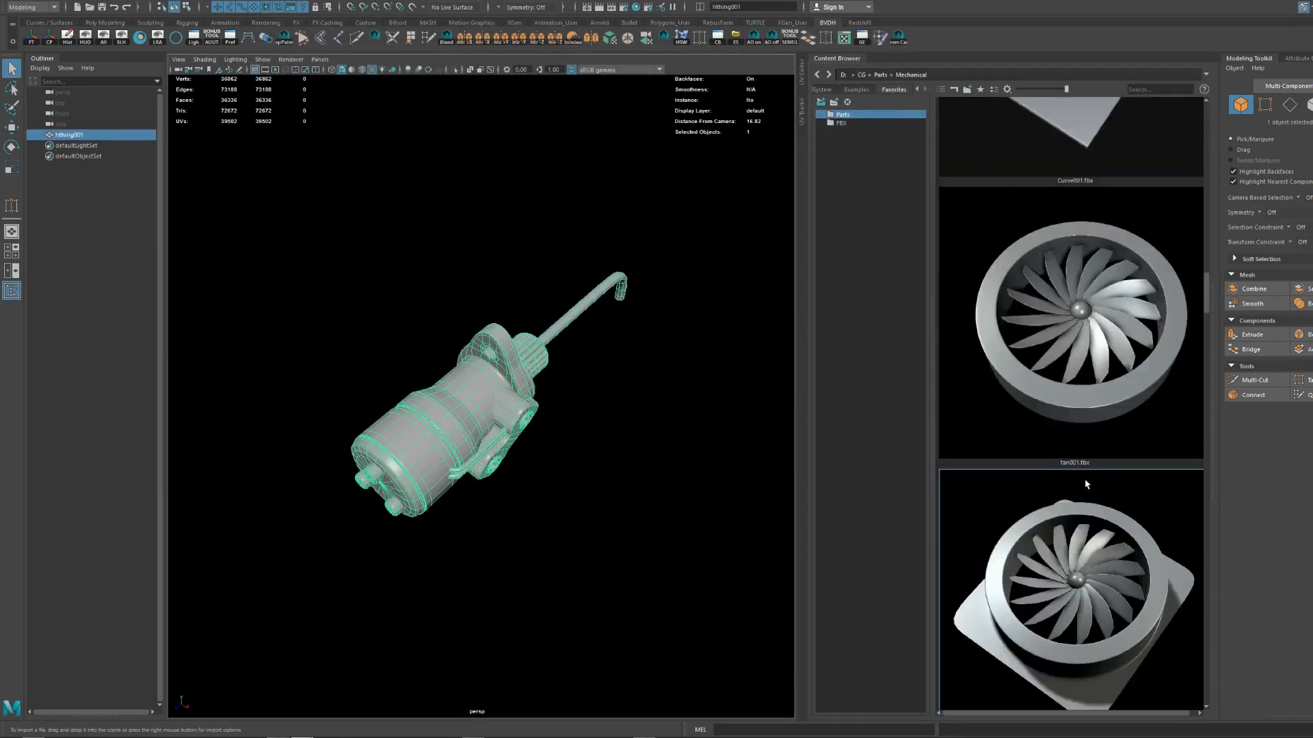
pyautogui.scroll(-5, 1087, 481)
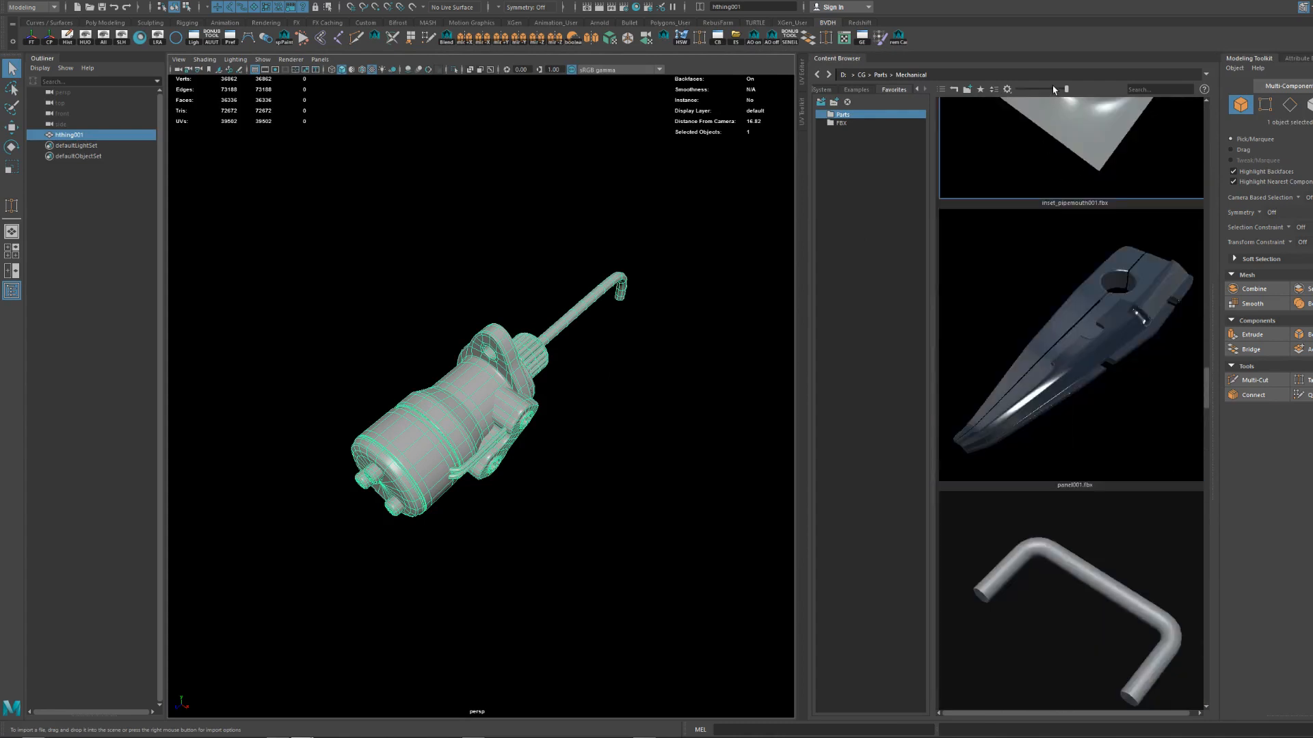
pyautogui.moveTo(1064, 89); pyautogui.dragTo(1031, 90)
pyautogui.moveTo(1032, 89); pyautogui.dragTo(1066, 89)
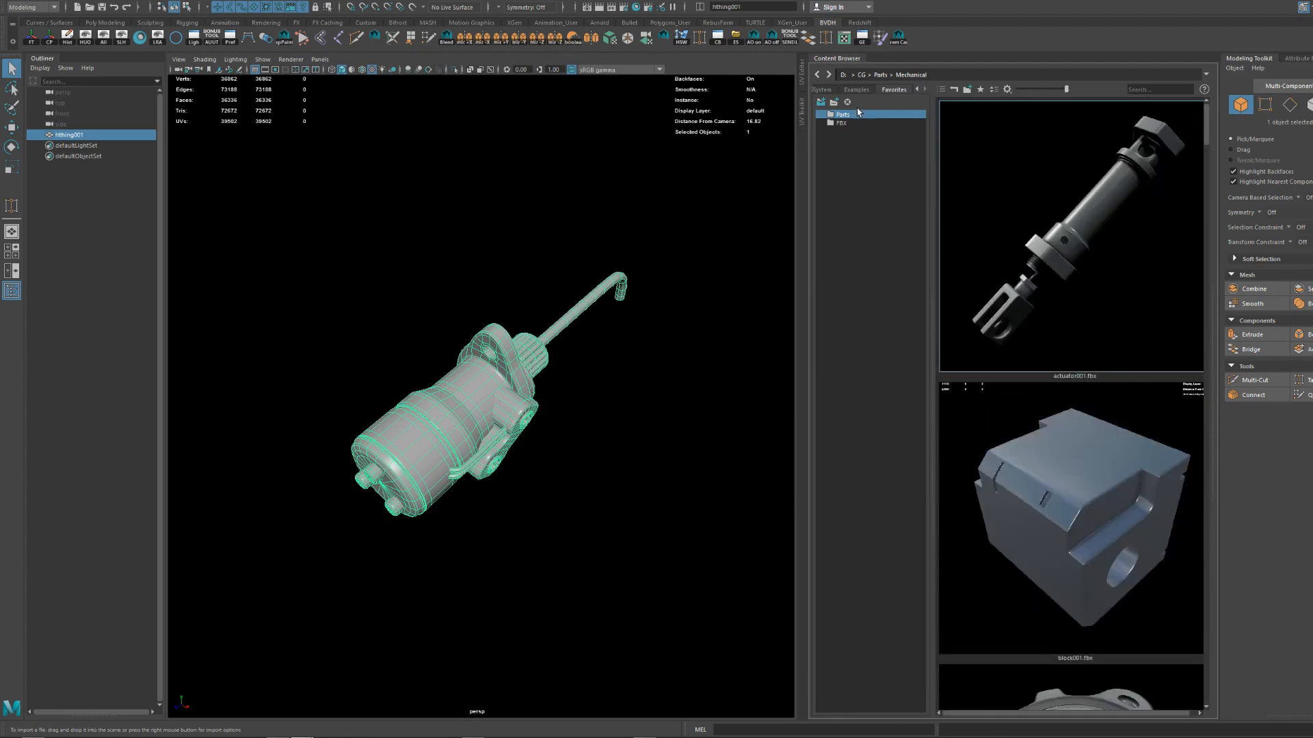
# Check the FBX favourite, return to the Mechanical folder under Parts, and look through its parts.
pyautogui.click(843, 124)
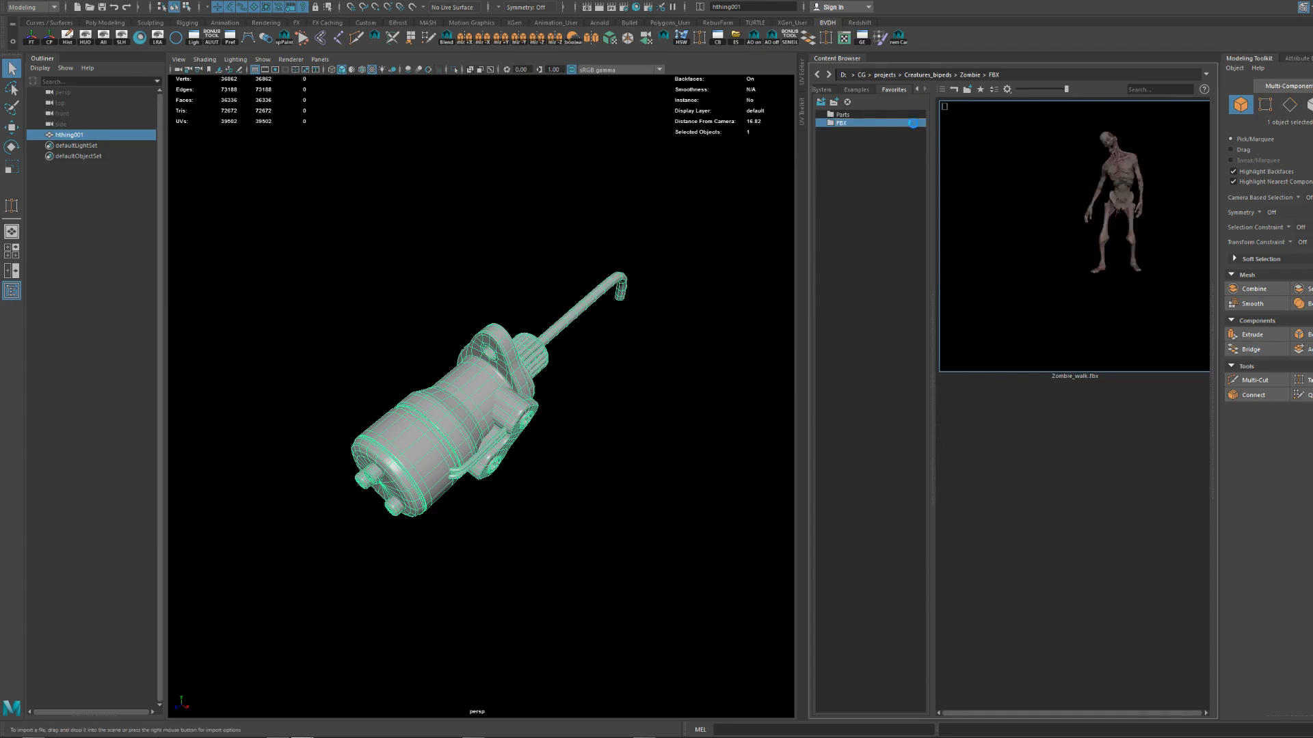
pyautogui.click(842, 114)
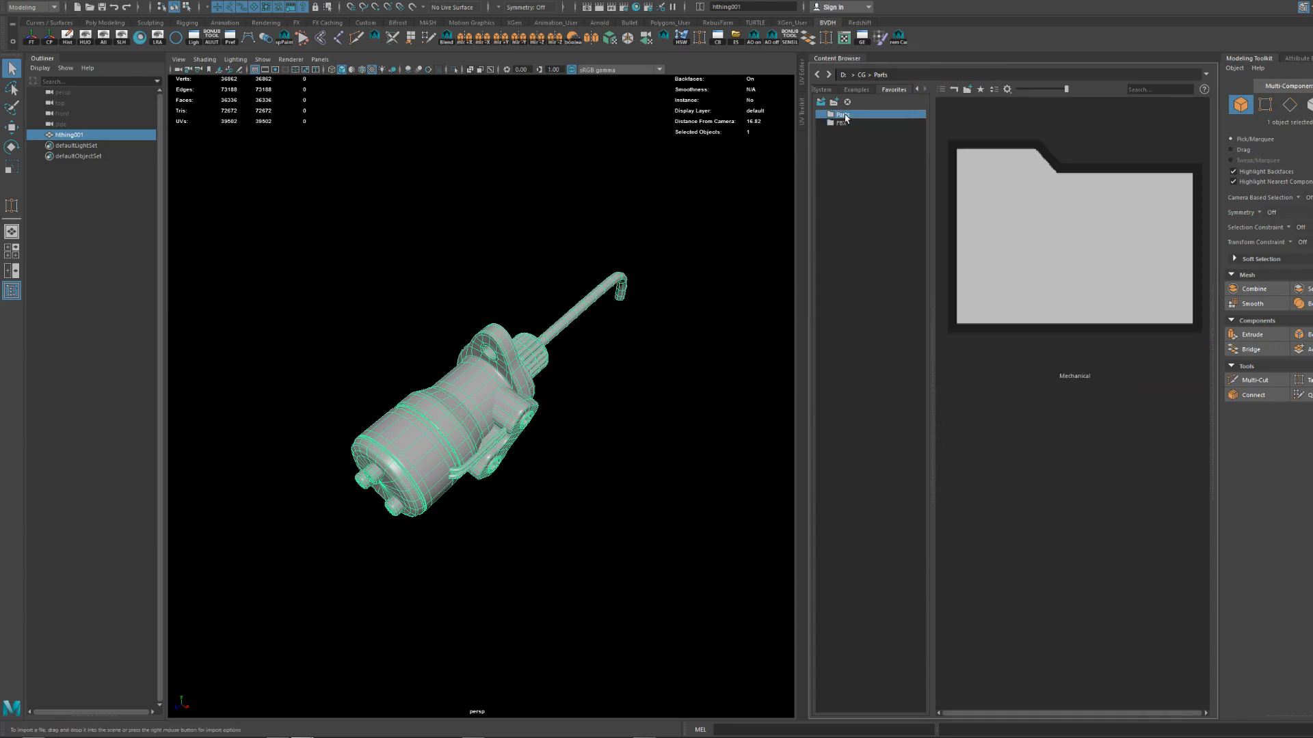
pyautogui.doubleClick(1054, 269)
pyautogui.scroll(-3, 1108, 371)
pyautogui.scroll(-5, 1108, 371)
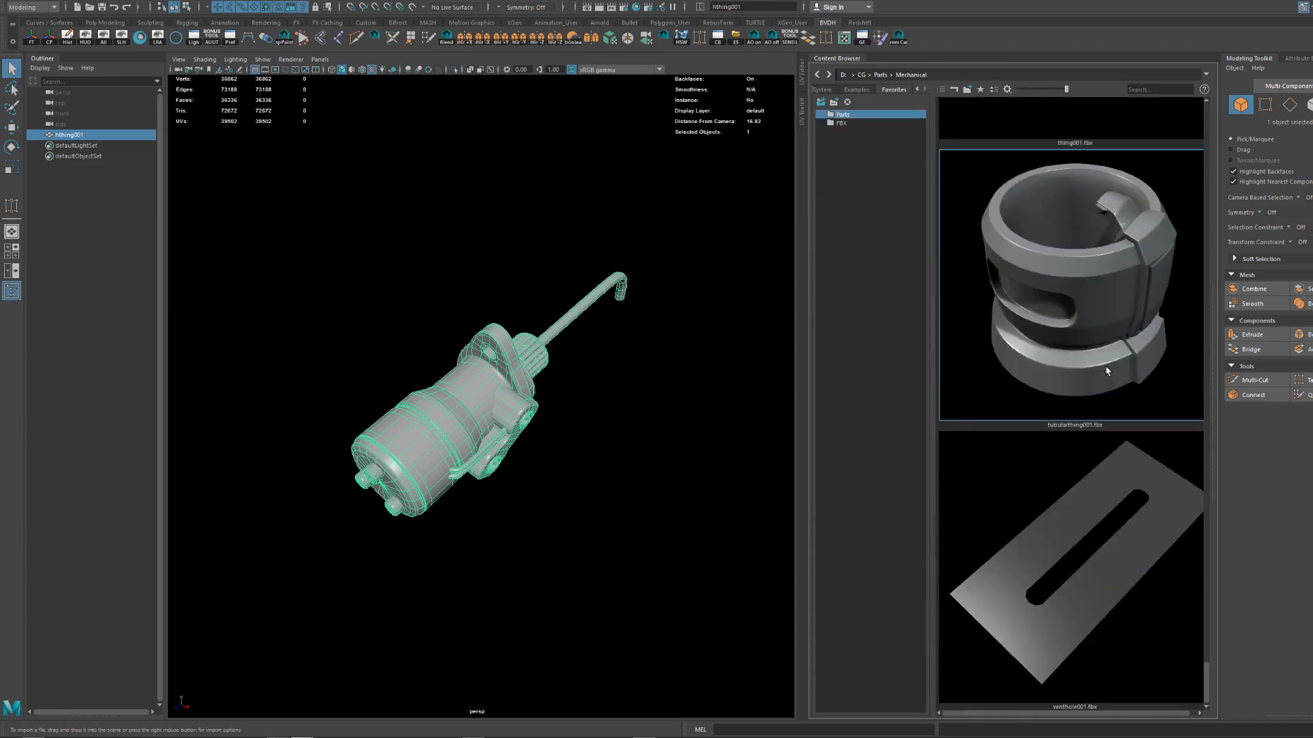
# Import ship001.fbx from the Mechanical folder and view it from another angle.
pyautogui.scroll(3, 1109, 410)
pyautogui.moveTo(1079, 369); pyautogui.dragTo(560, 341)
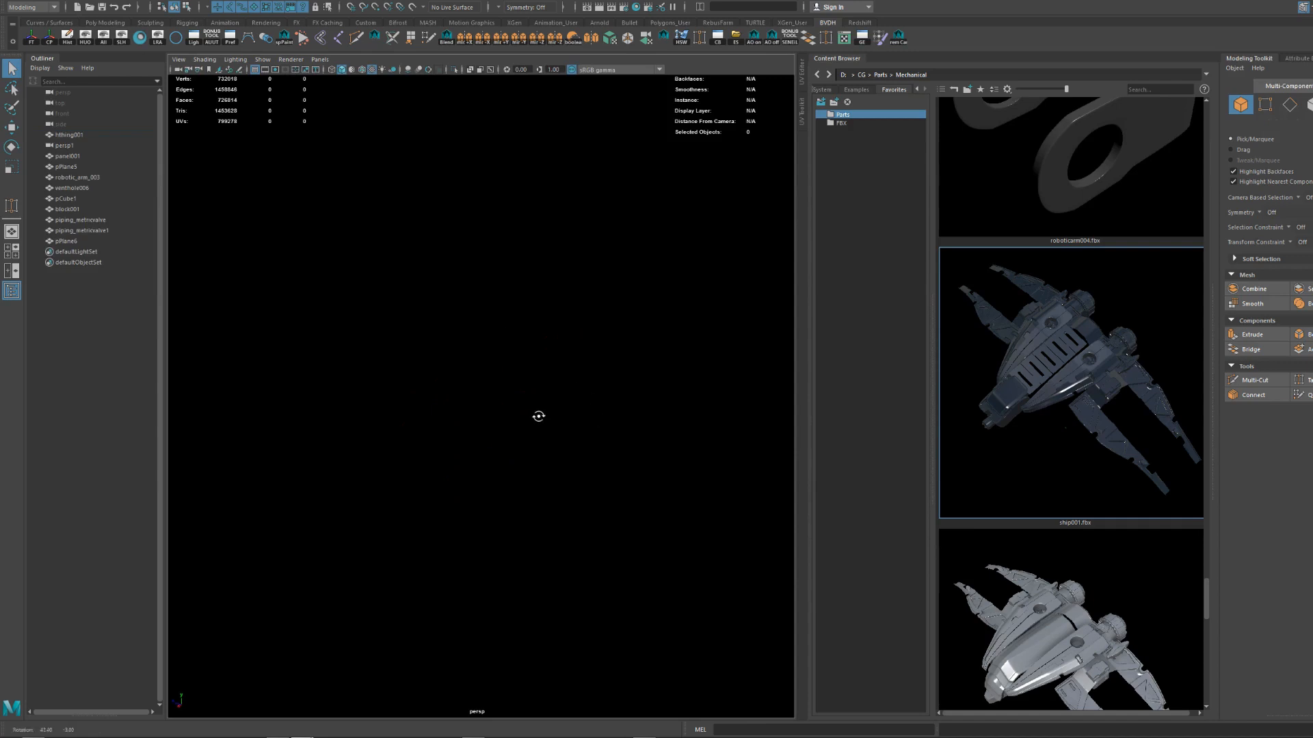
pyautogui.keyDown('alt'); pyautogui.moveTo(539, 416); pyautogui.dragTo(429, 433); pyautogui.keyUp('alt')
# Delete the panel001 object of the imported ship, and clear all remaining ship parts and the motor part from the scene.
pyautogui.click(544, 400)
pyautogui.press('Delete')
pyautogui.scroll(-2, 558, 408)
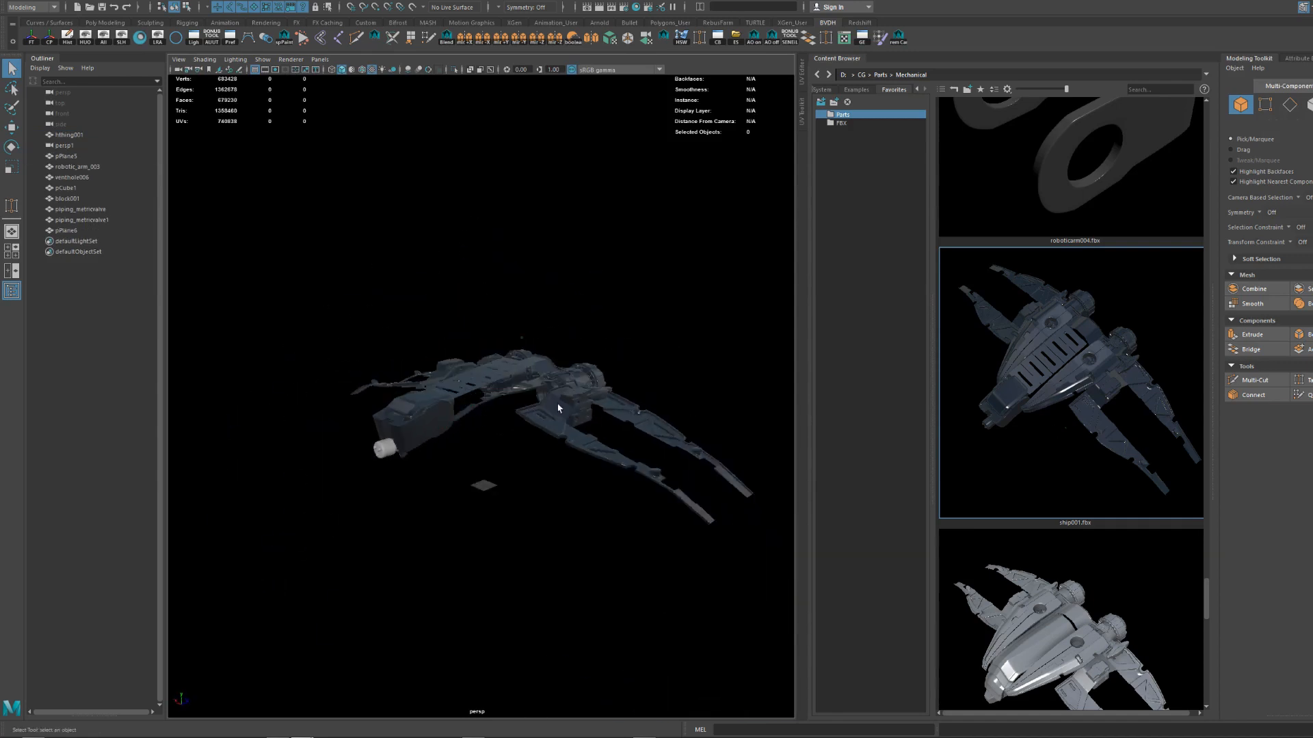
pyautogui.click(425, 411)
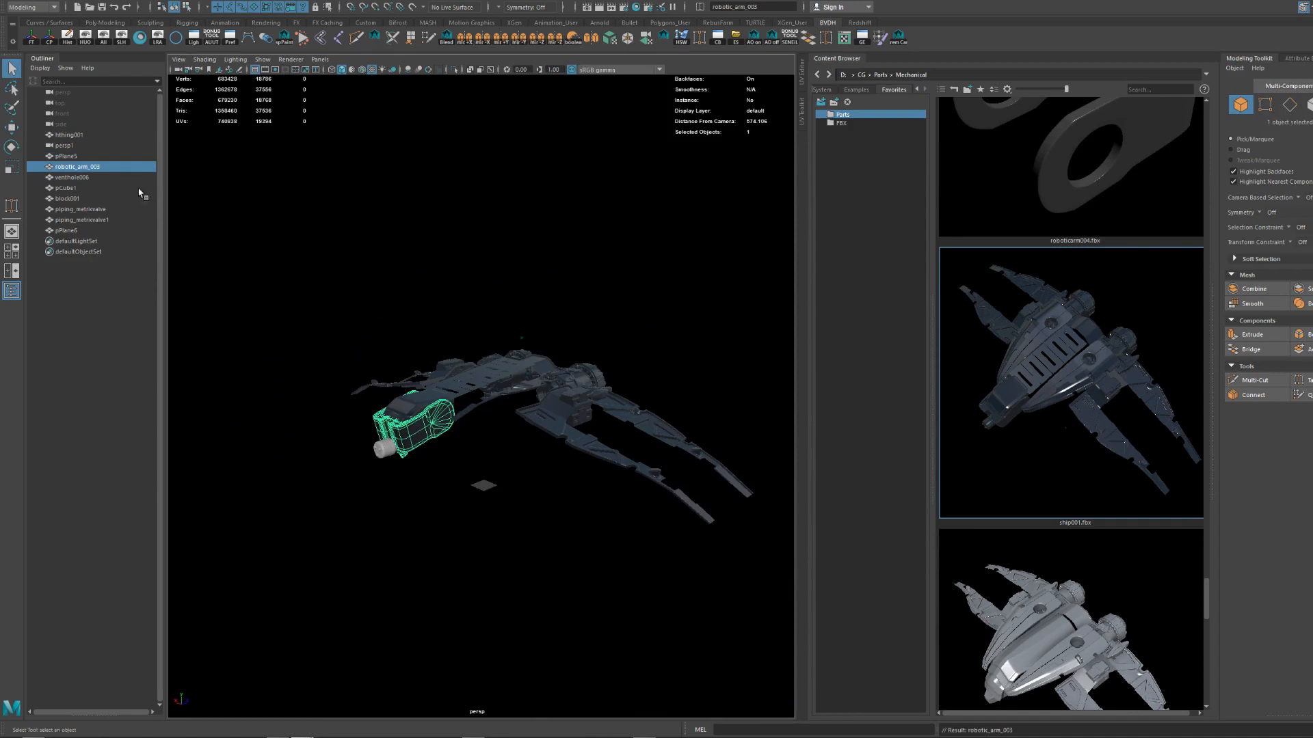
pyautogui.moveTo(231, 483); pyautogui.dragTo(738, 321)
pyautogui.press('Delete')
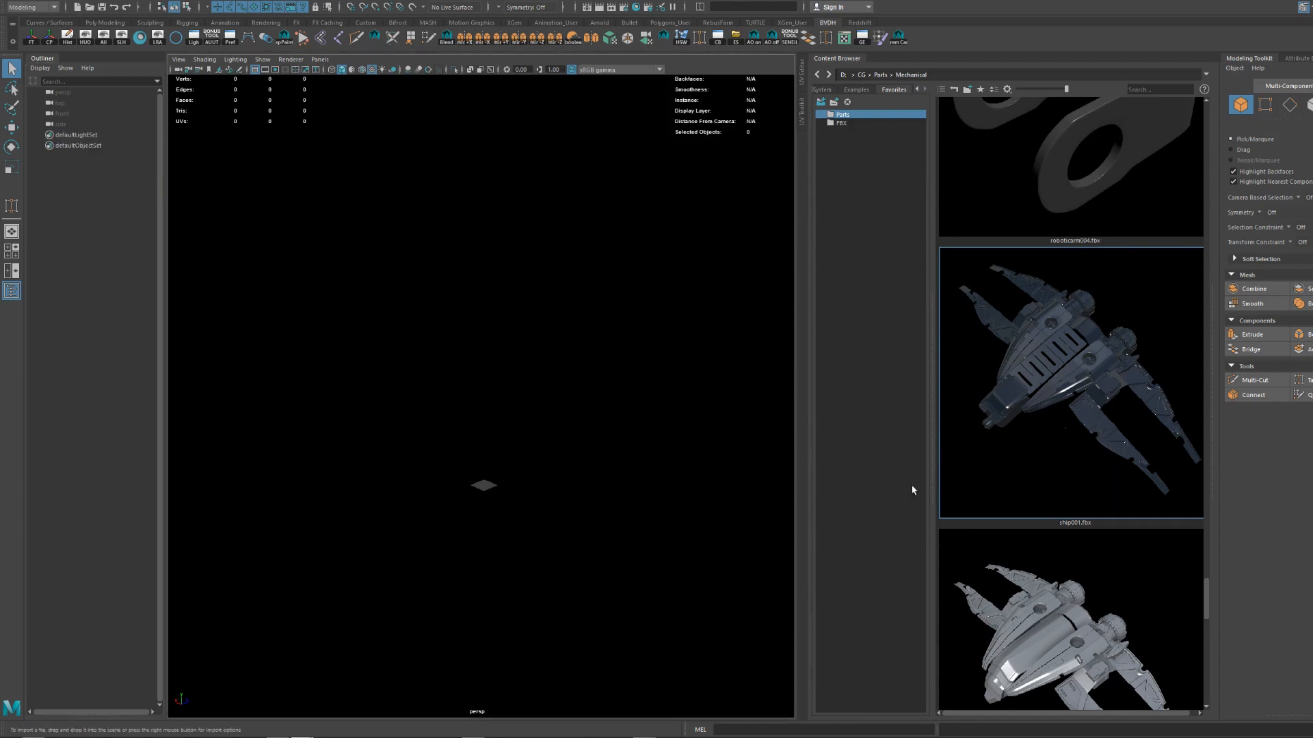
# Import ship002.fbx into the empty scene and inspect it from below and above.
pyautogui.moveTo(1069, 623); pyautogui.dragTo(547, 400)
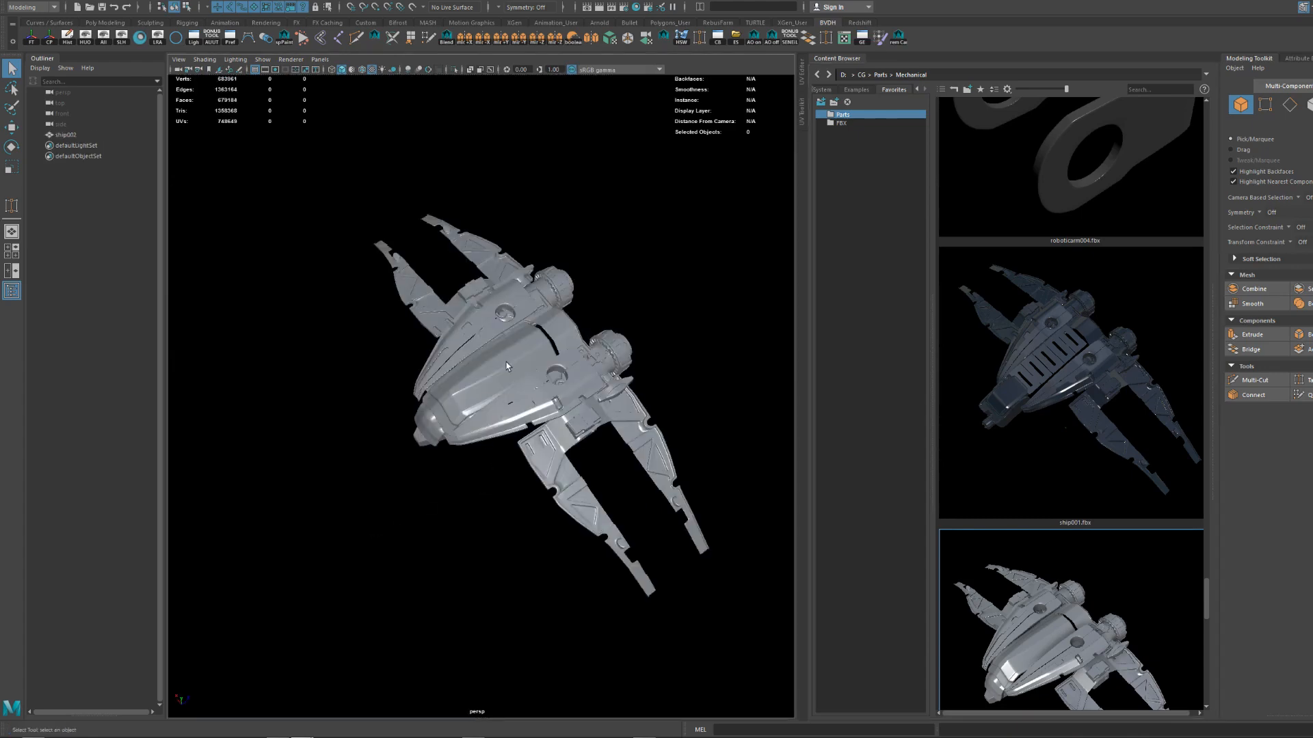
pyautogui.keyDown('alt'); pyautogui.moveTo(478, 484); pyautogui.dragTo(453, 328); pyautogui.keyUp('alt')
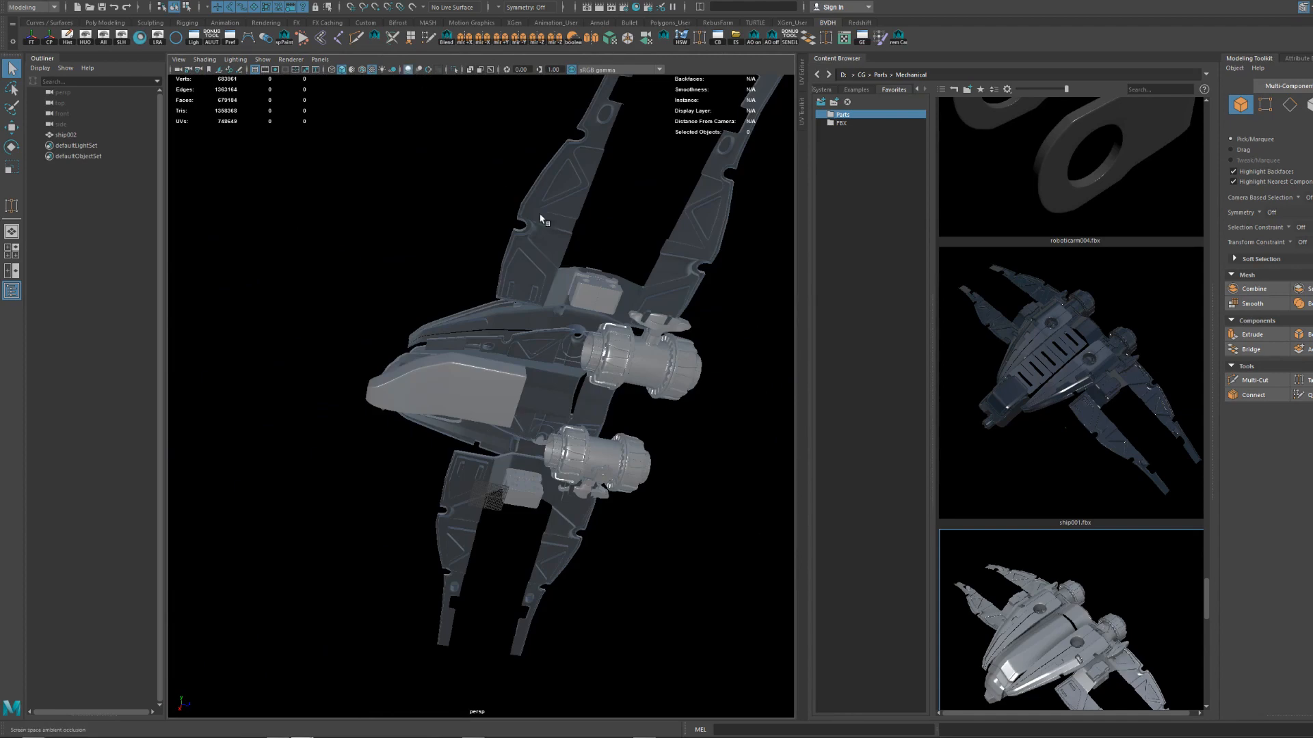
pyautogui.keyDown('alt'); pyautogui.moveTo(540, 218); pyautogui.dragTo(503, 351); pyautogui.keyUp('alt')
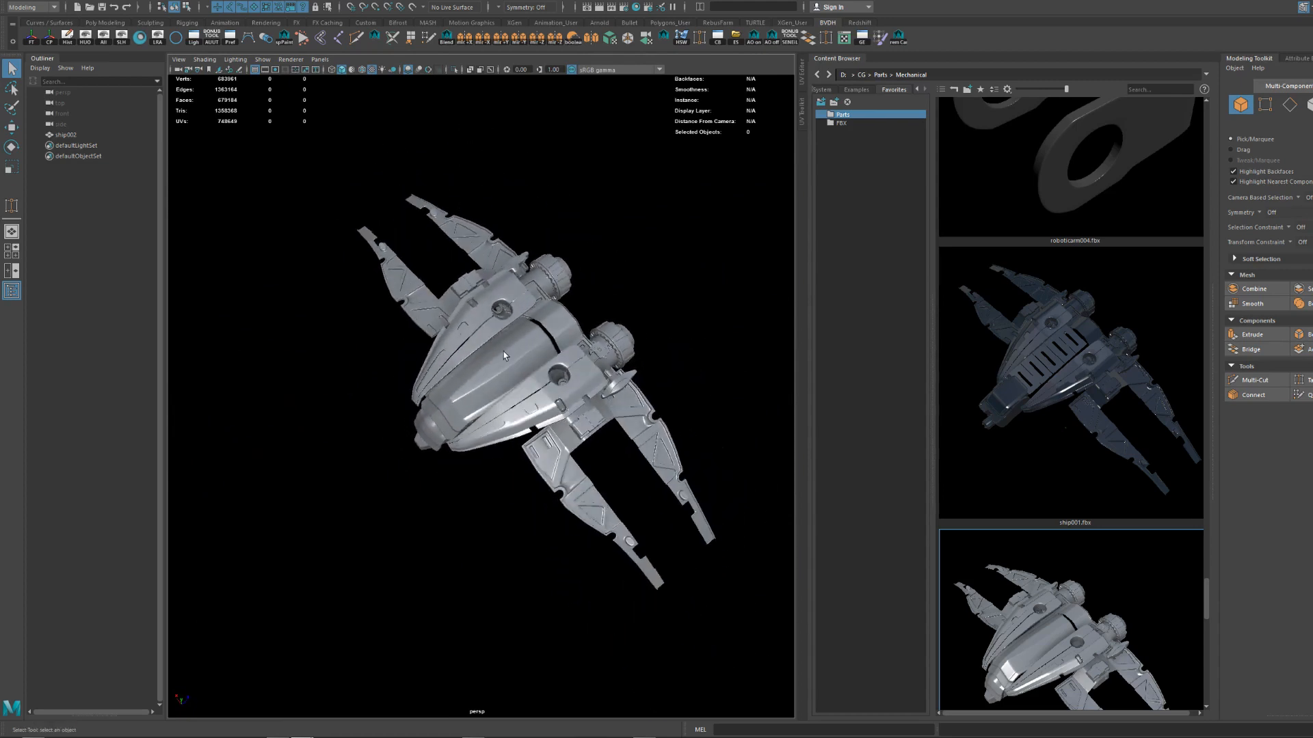